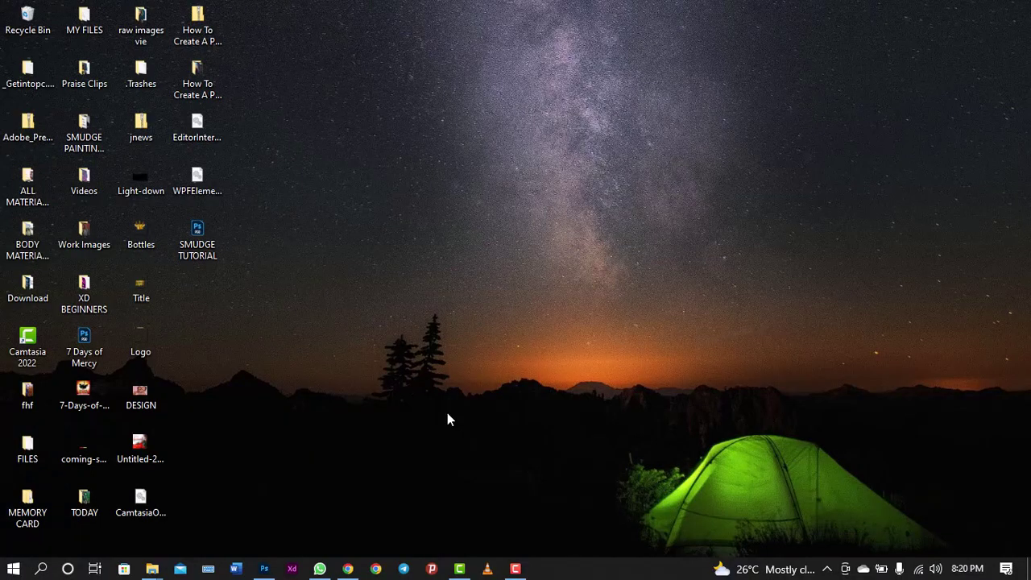
Switch to Chrome and search YouTube for "rema ft selena gomez"
mouse_move(355, 573)
left_click(266, 568)
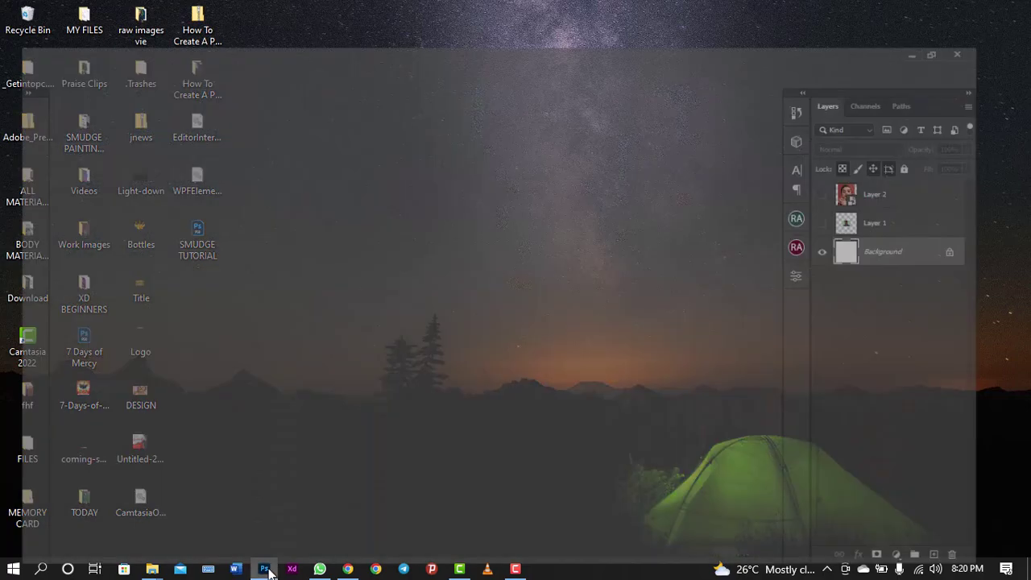
left_click(347, 568)
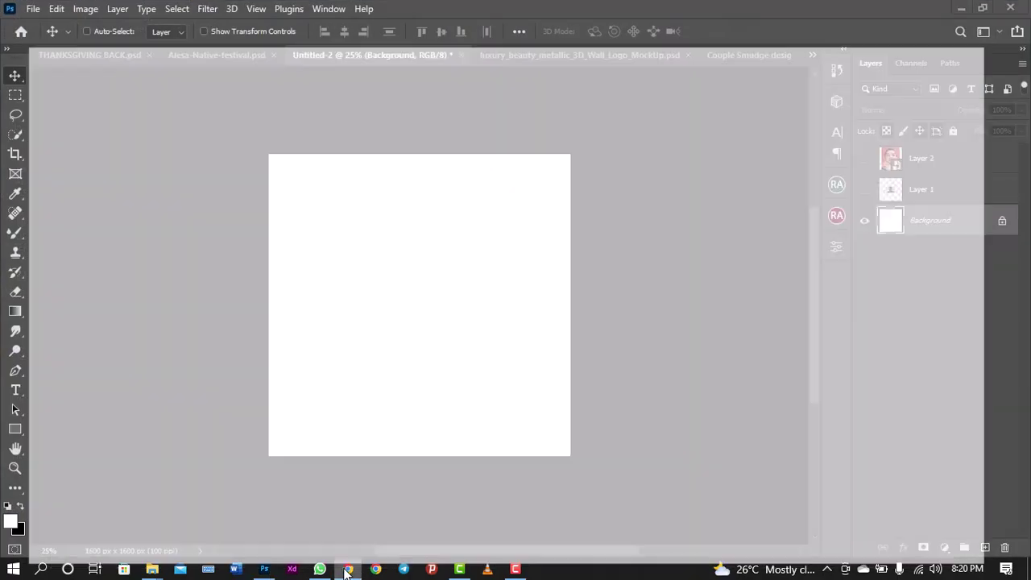
left_click(473, 74)
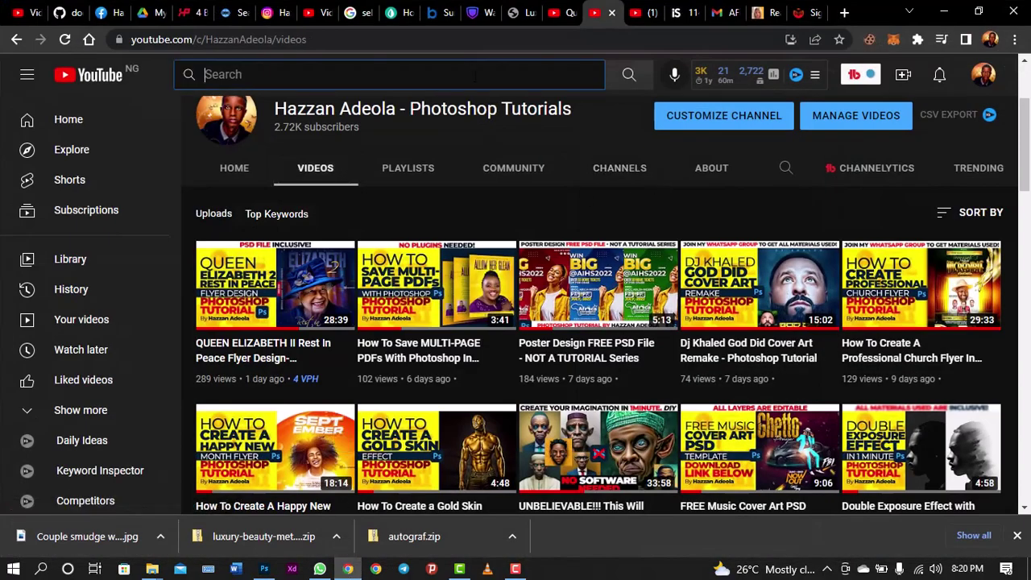
type("rema")
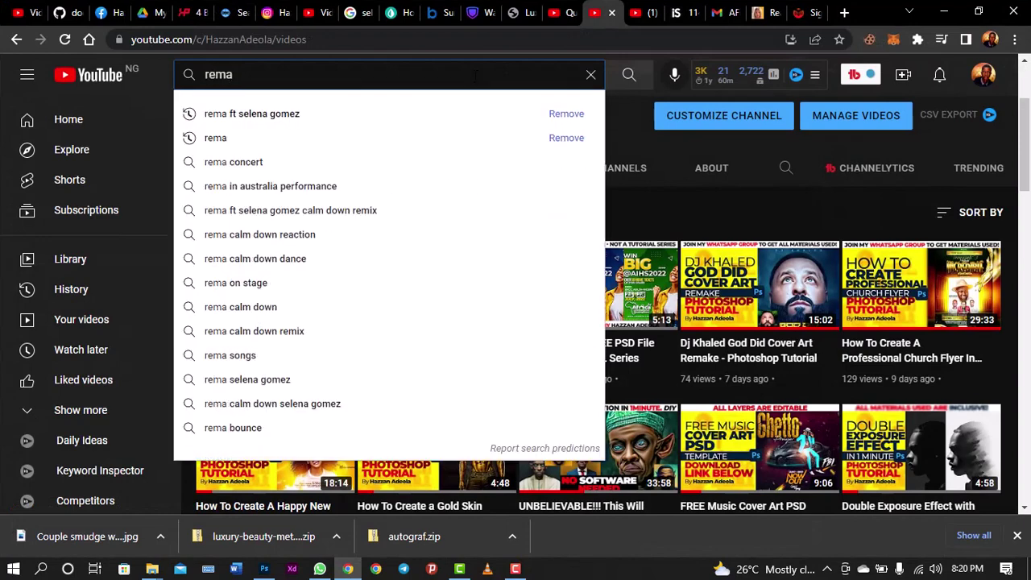
left_click(418, 119)
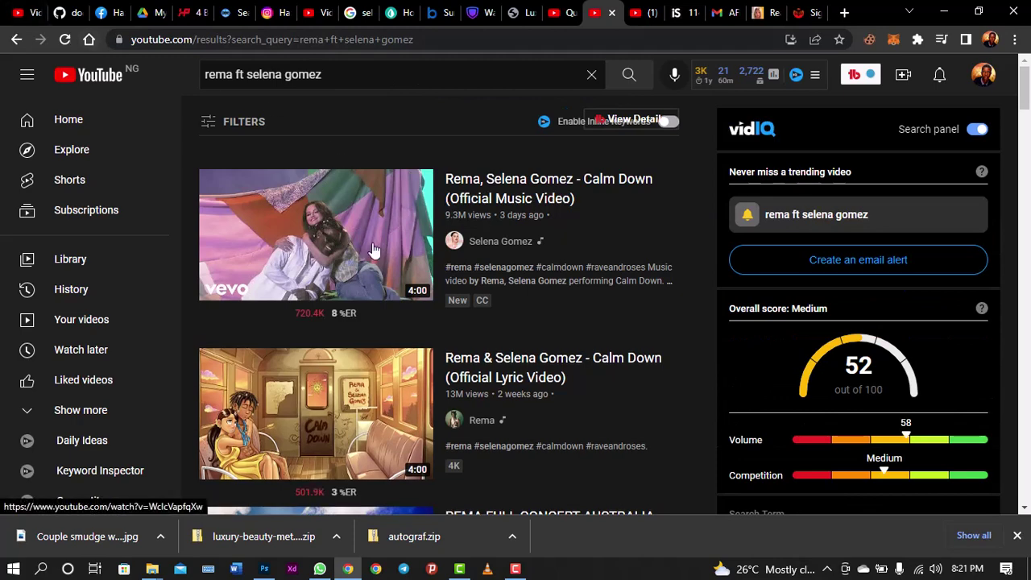
Return to the Photoshop tutorial channel's videos page and look over its uploads and header
left_click(18, 39)
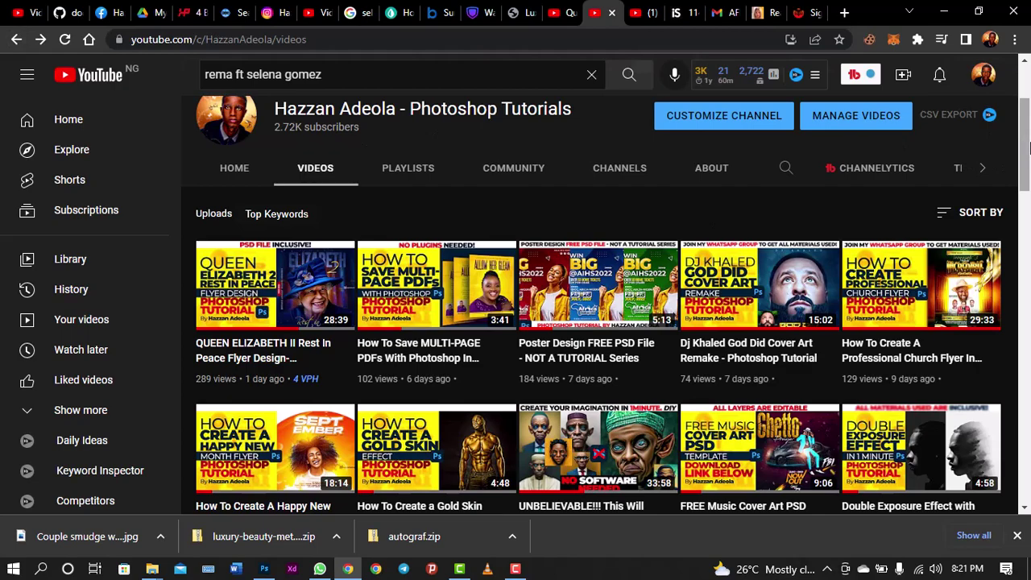
left_click_drag(1028, 149, 1029, 121)
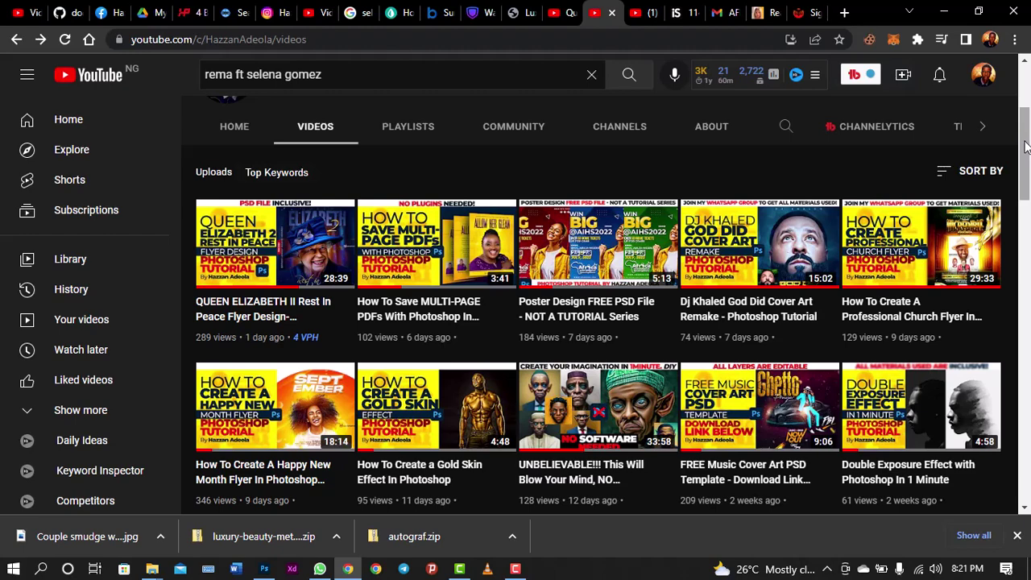
scroll(1025, 146, "up", 3)
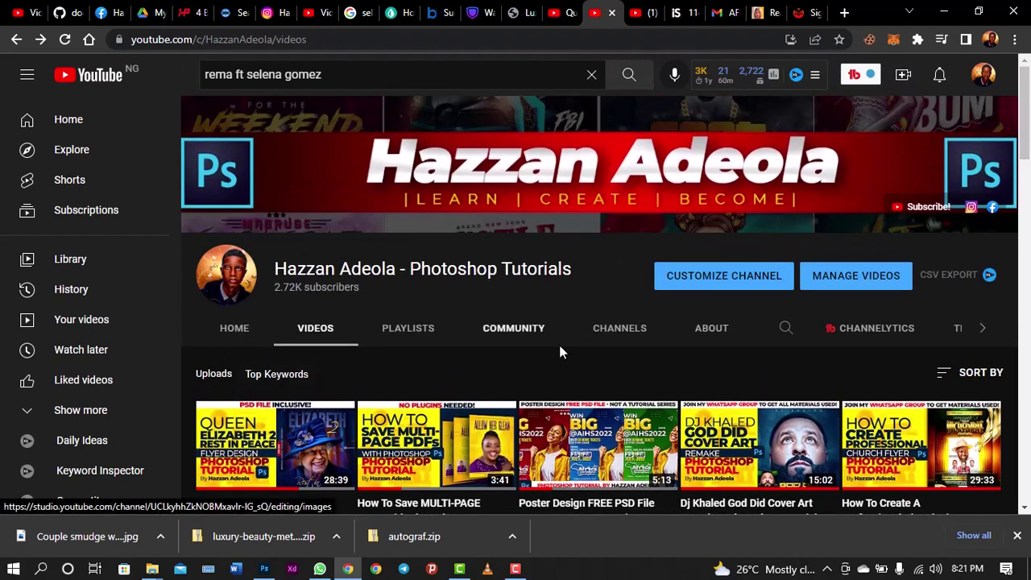
Switch to Photoshop and show Layer 1 in Untitled-2, previewing Layer 2 and hiding it again
left_click(264, 569)
key("ctrl+plus")
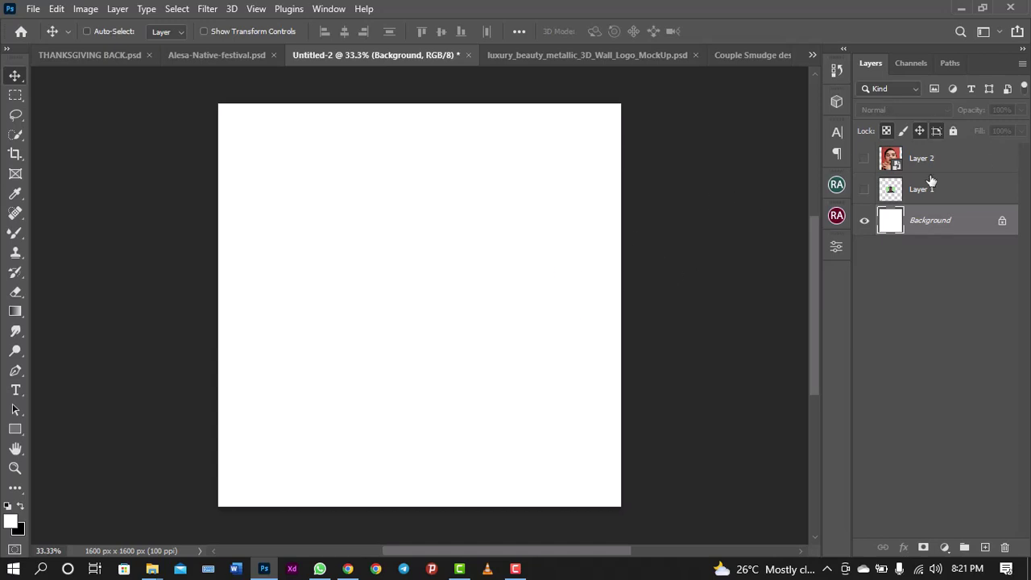
left_click(864, 189)
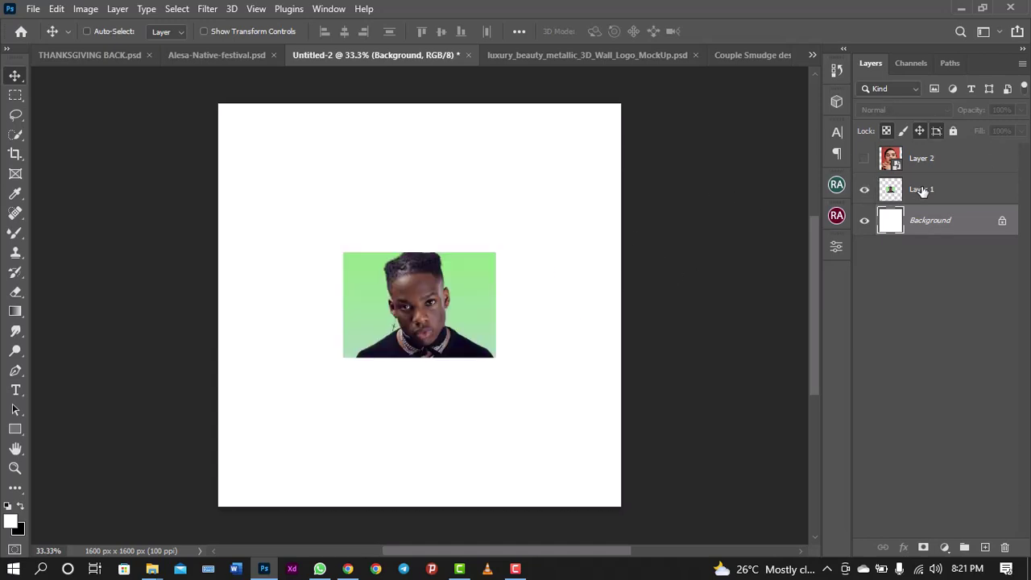
left_click(865, 158)
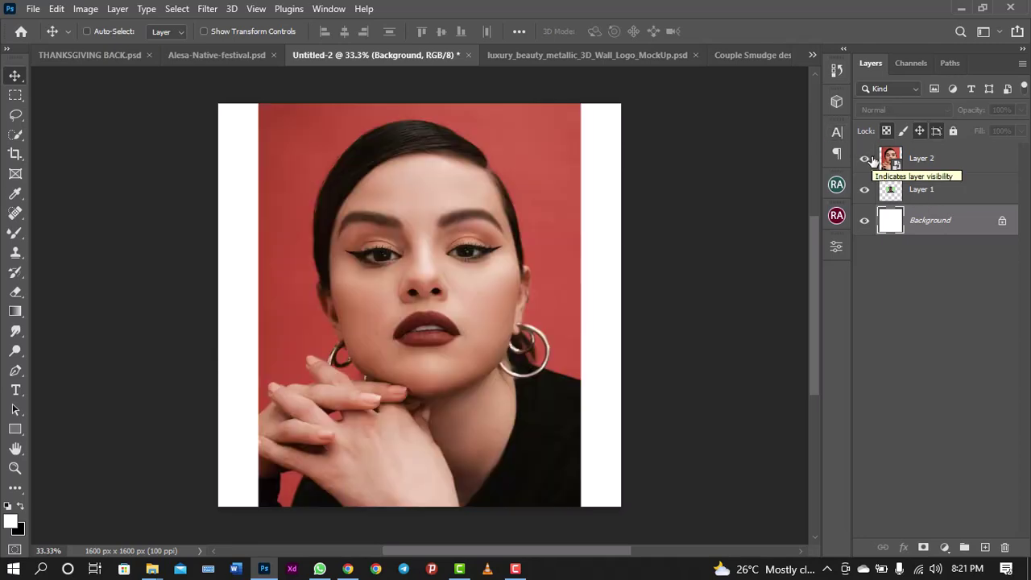
left_click(942, 197)
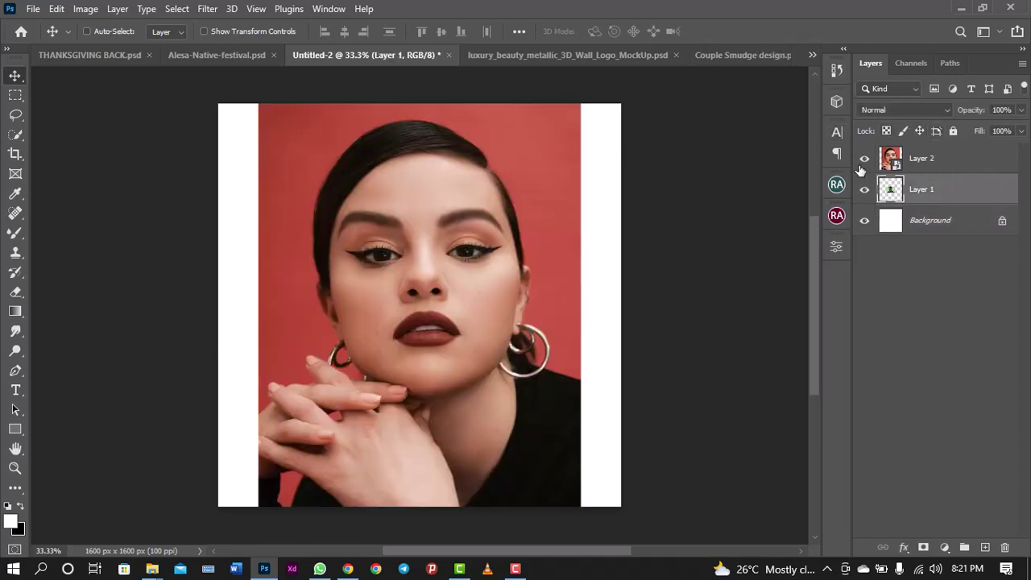
left_click(864, 160)
Convert Layer 1 to a smart object and scale it to 264.15% so the portrait spans the canvas width
right_click(932, 198)
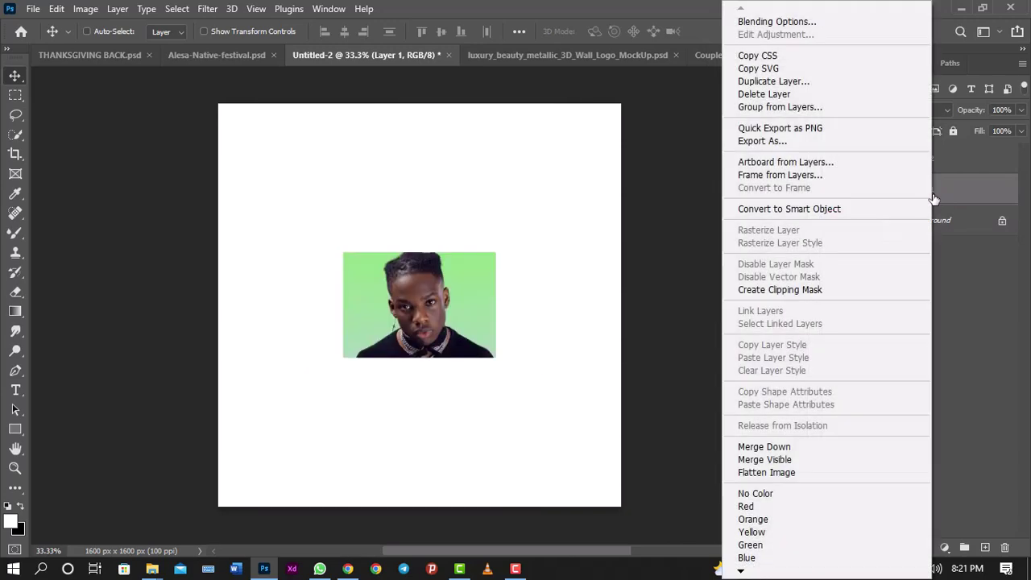
left_click(779, 209)
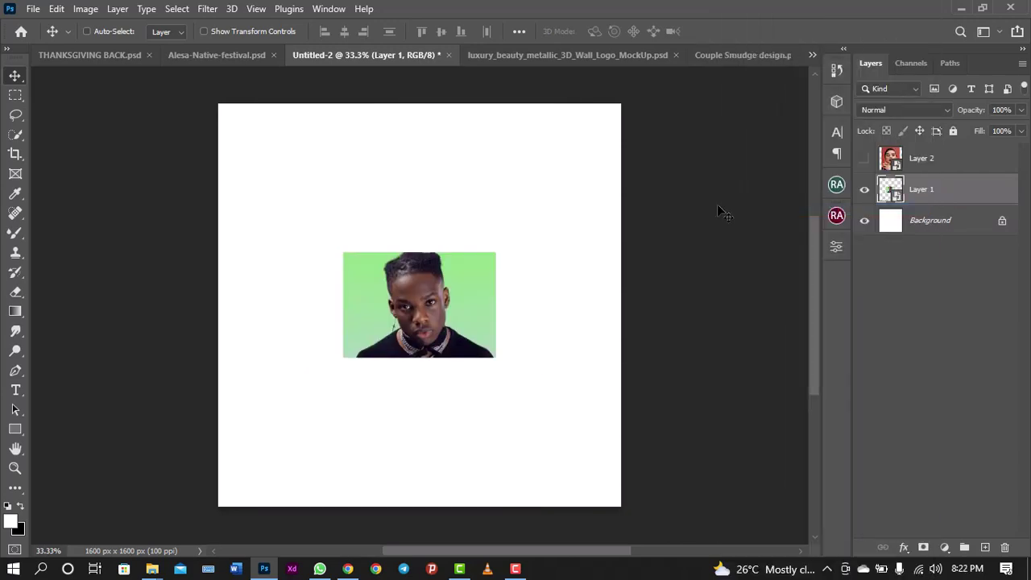
key("ctrl+t")
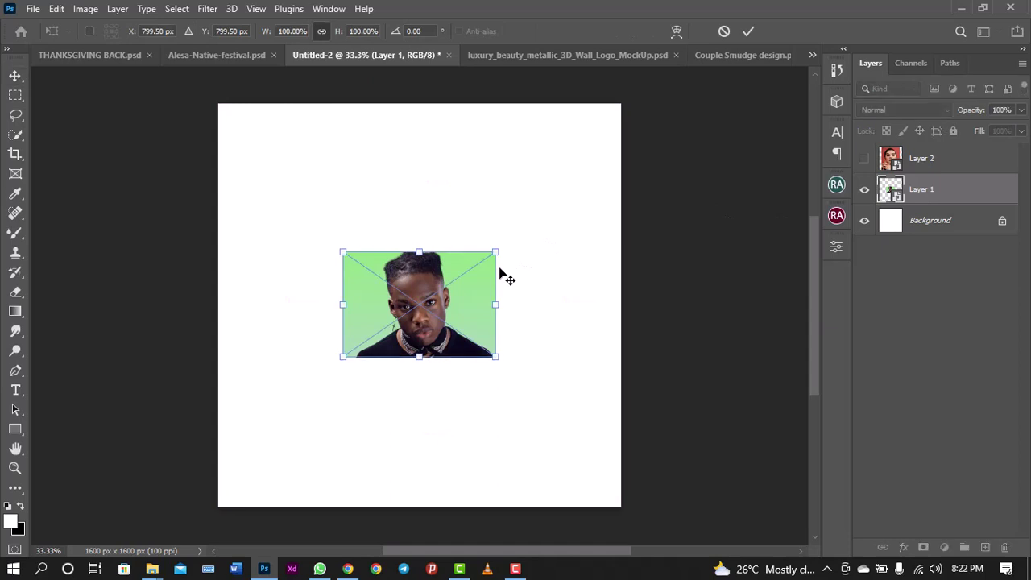
left_click_drag(499, 257, 625, 172)
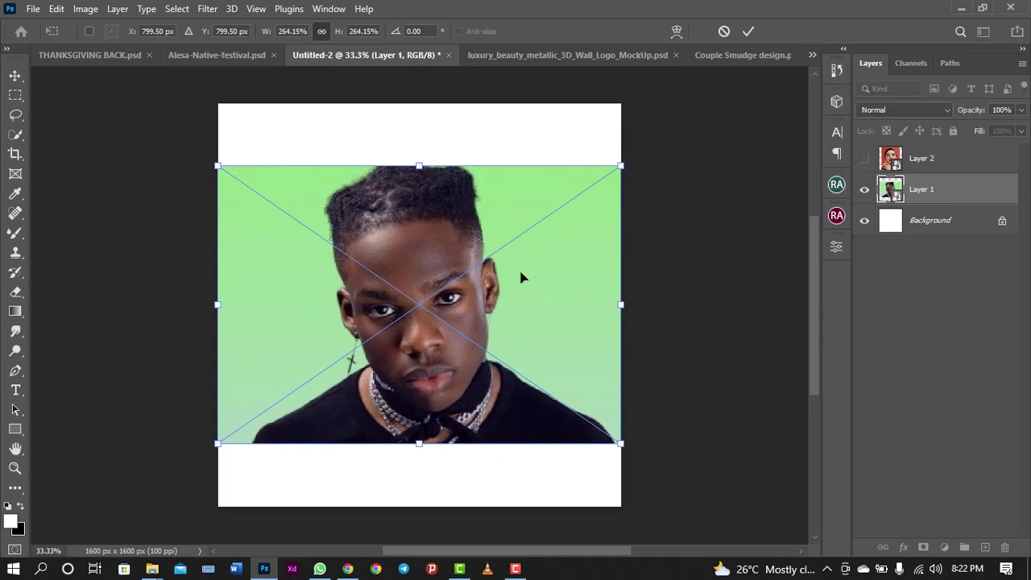
key("Return")
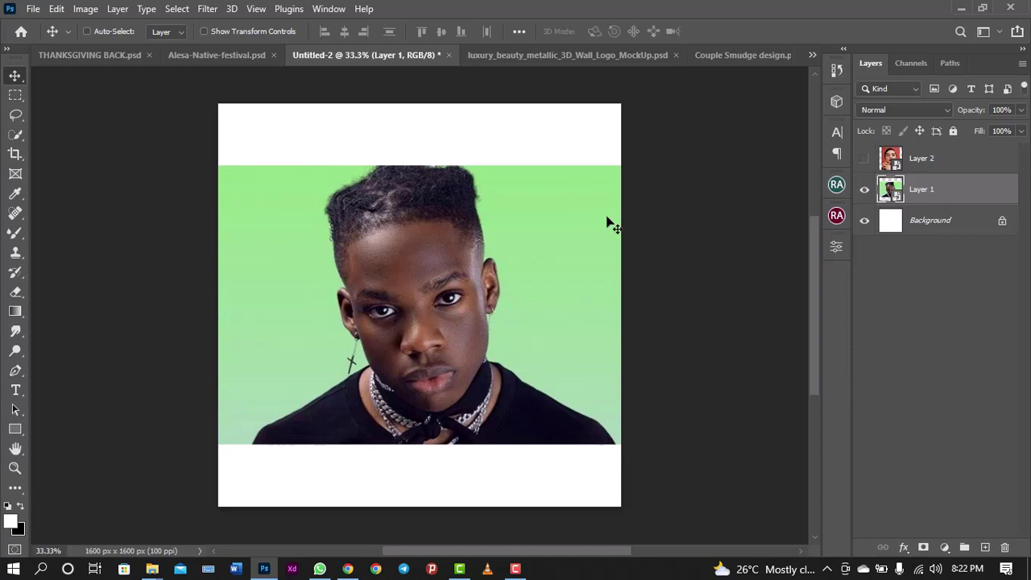
right_click(920, 196)
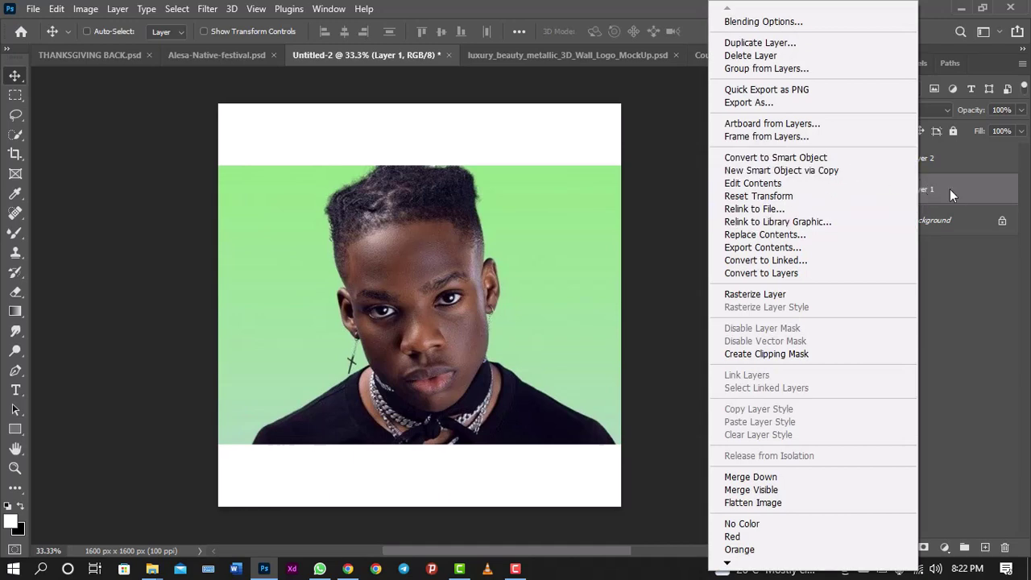
left_click(950, 190)
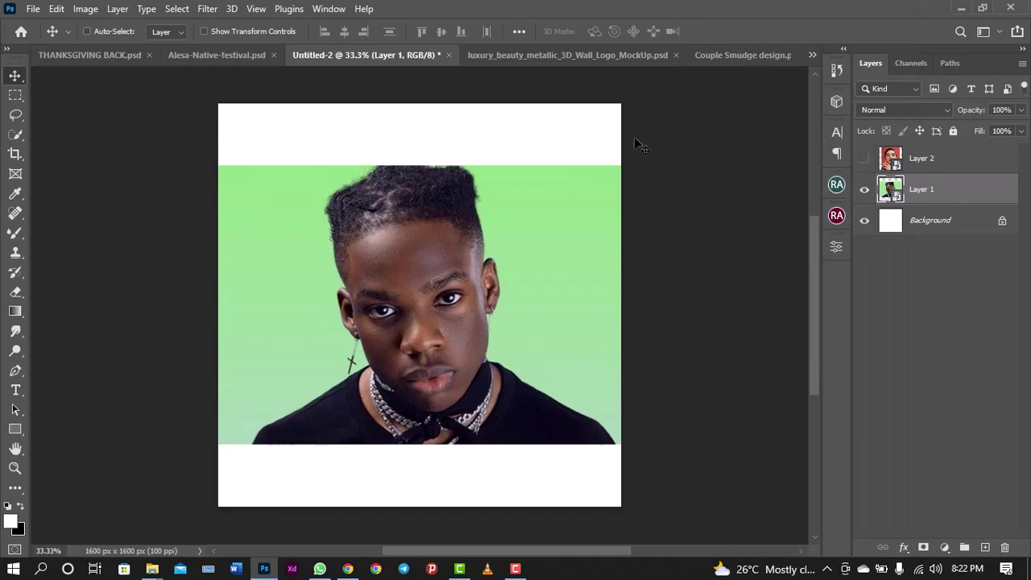
left_click(11, 233)
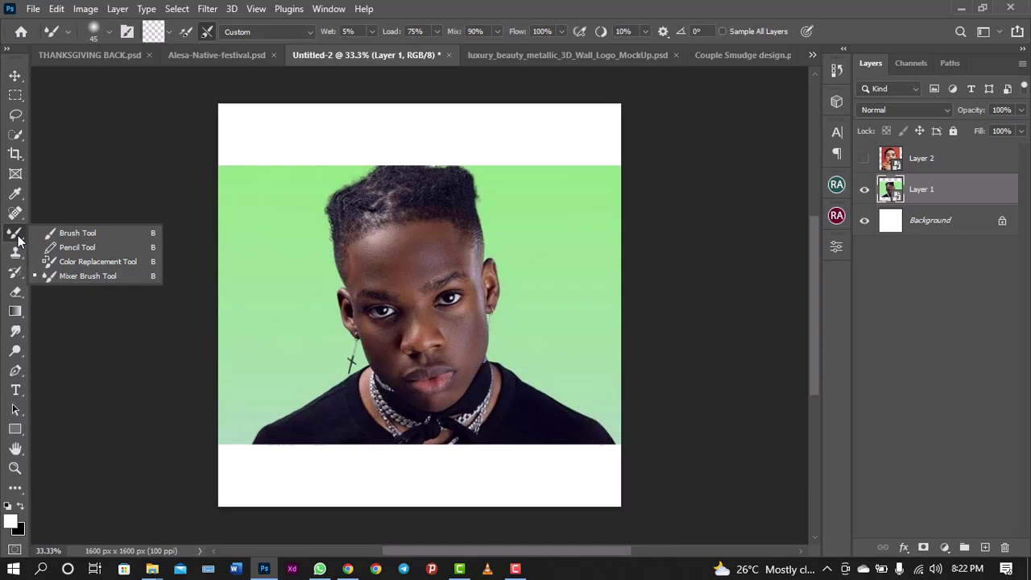
left_click(59, 234)
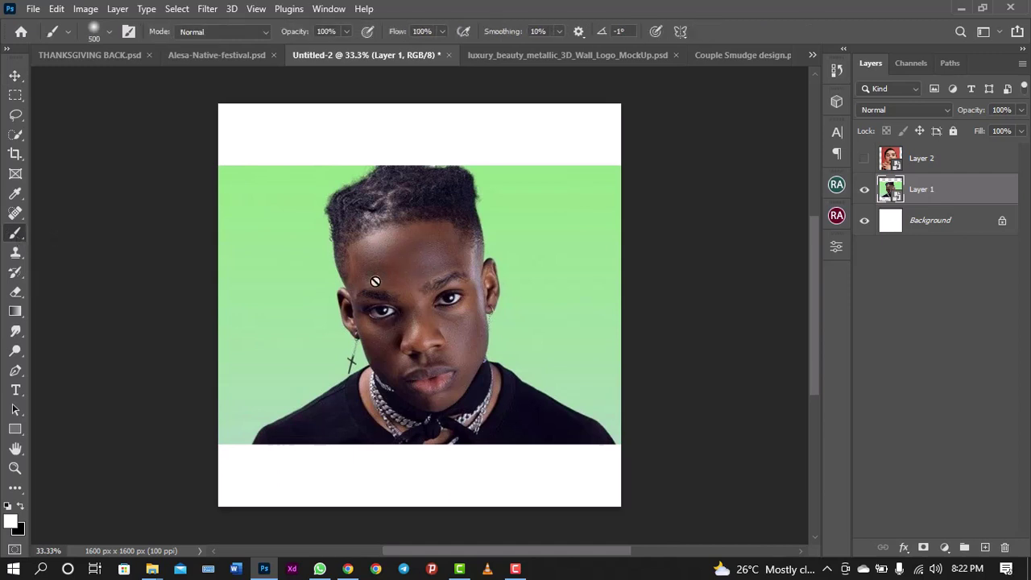
left_click(14, 220)
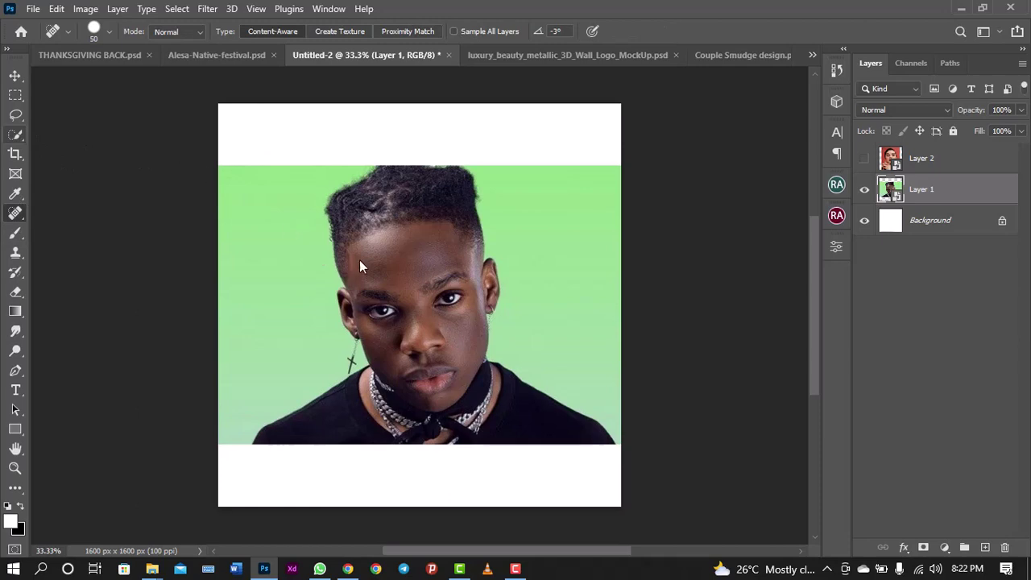
key("w")
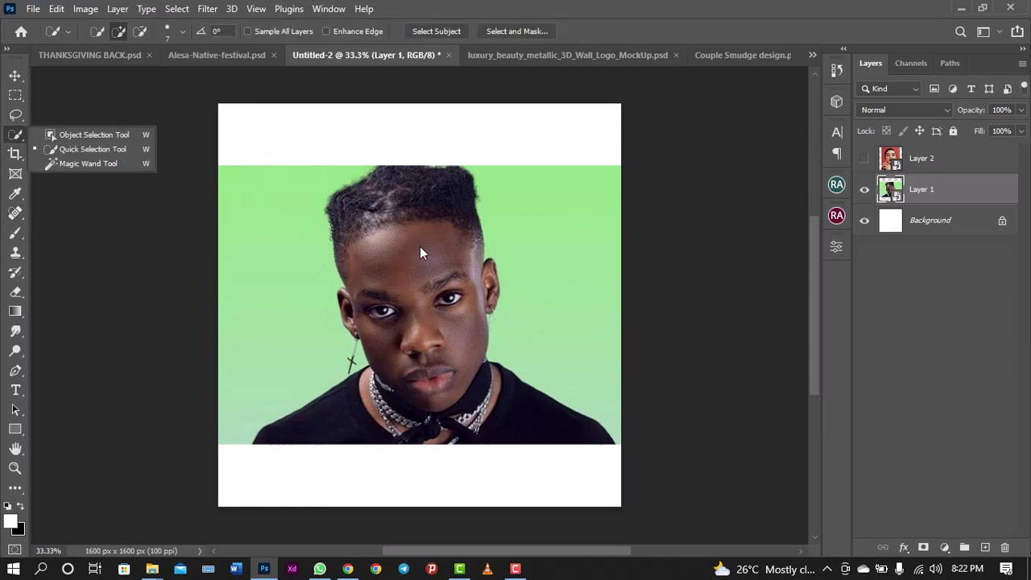
key("l")
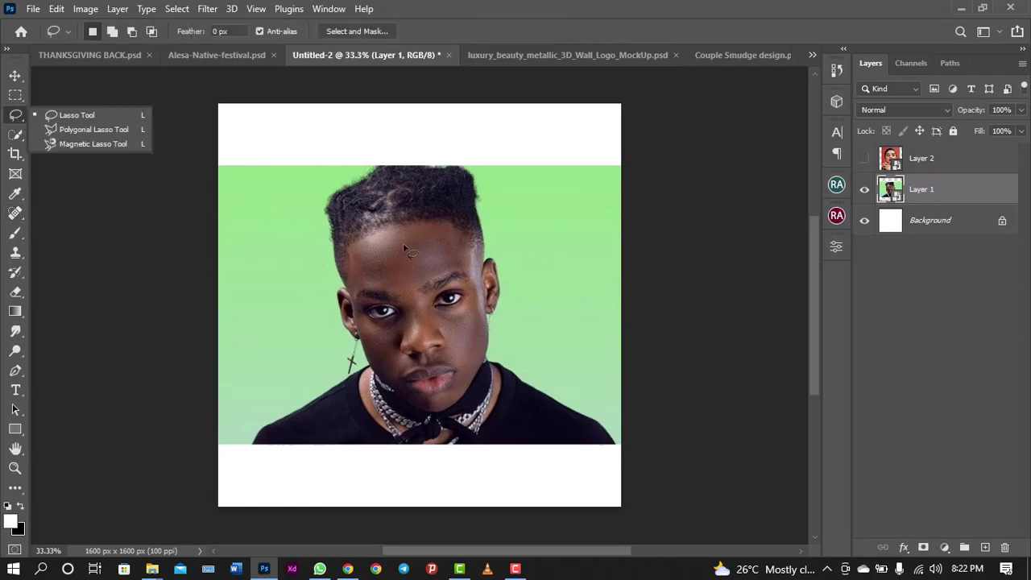
left_click(15, 75)
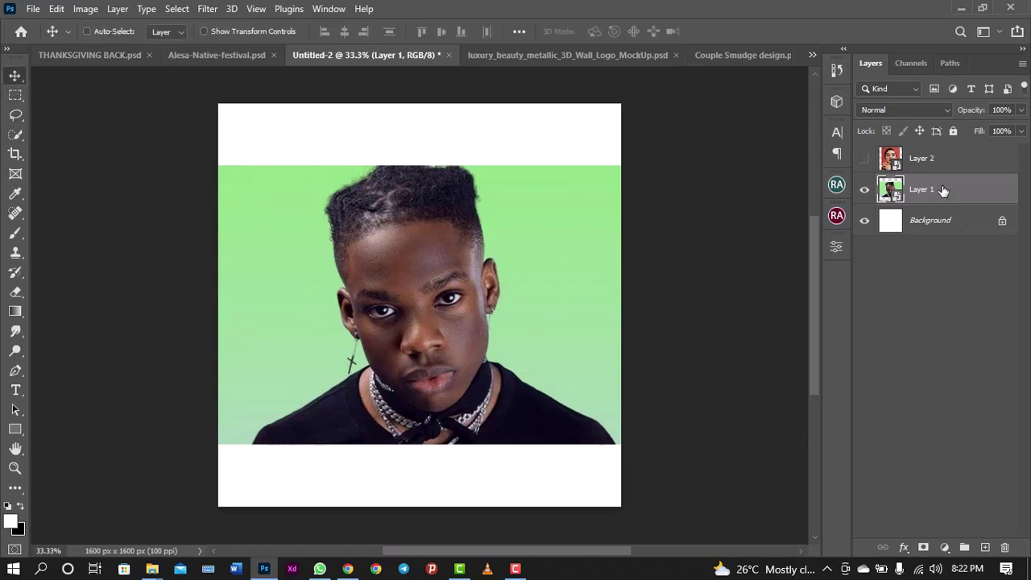
key("ctrl+minus")
key("ctrl+plus")
key("ctrl+plus")
key("ctrl+plus")
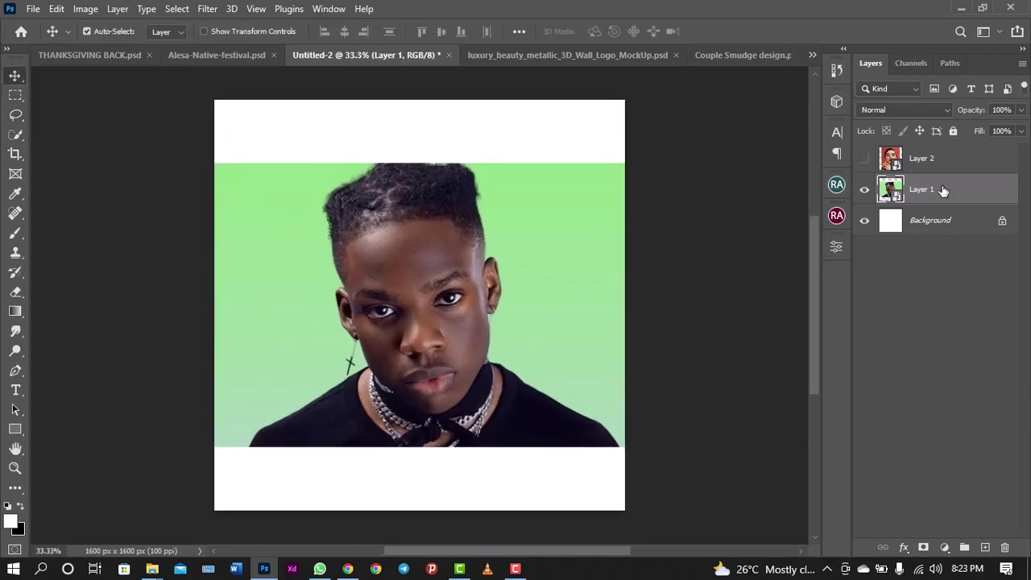
key("ctrl+minus")
key("ctrl+minus")
key("ctrl+minus")
key("ctrl+minus")
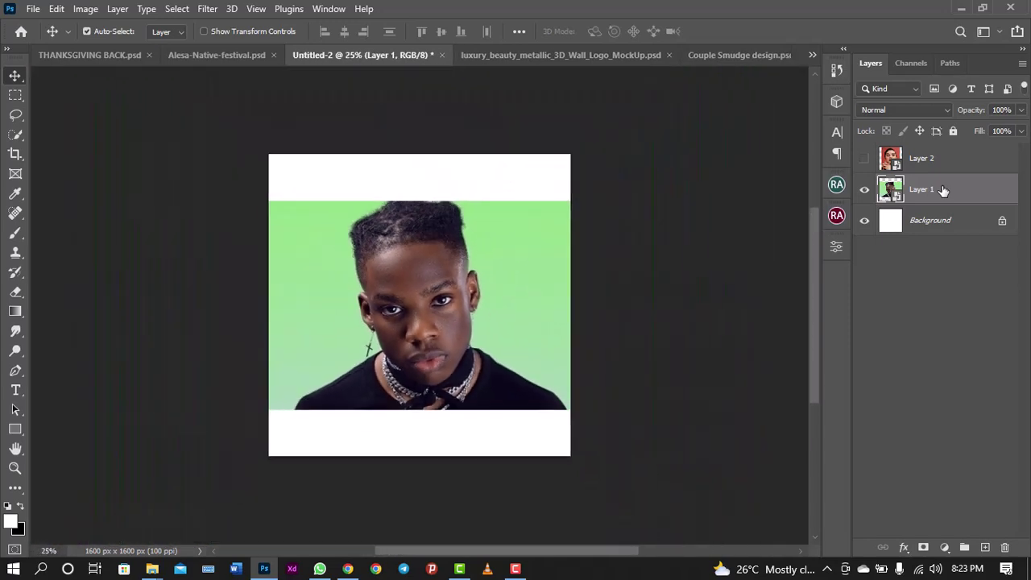
key("ctrl+plus")
key("ctrl+plus")
key("ctrl+minus")
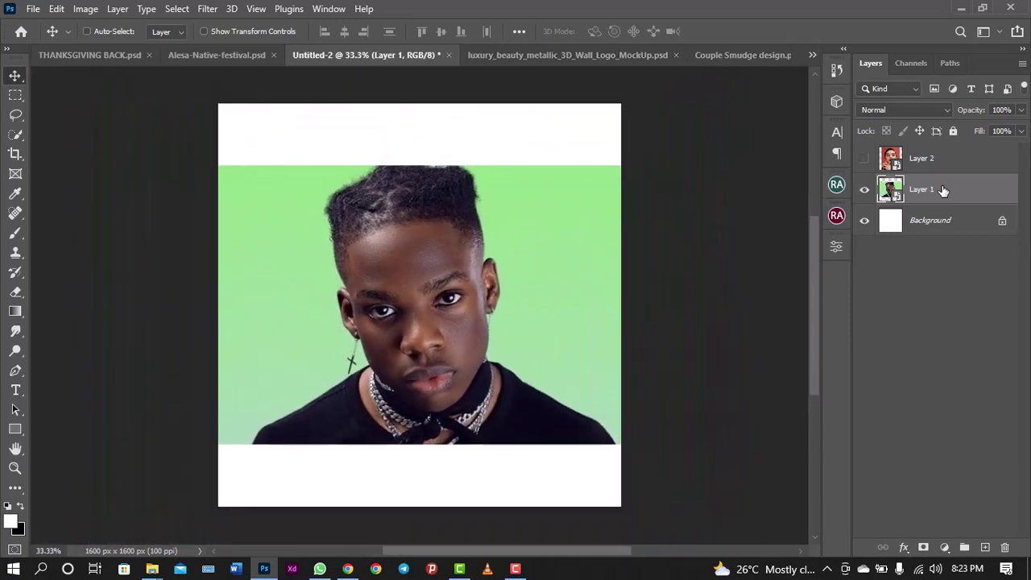
key("ctrl+plus")
key("ctrl+plus")
key("ctrl+minus")
Select the subject on Layer 1 and add a layer mask that hides the green background
left_click(17, 135)
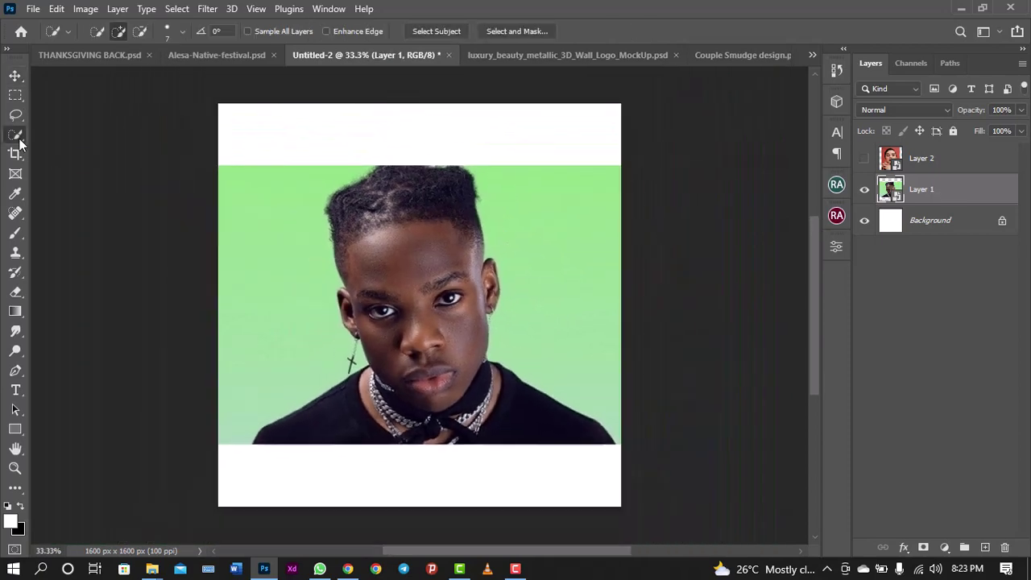
left_click(178, 9)
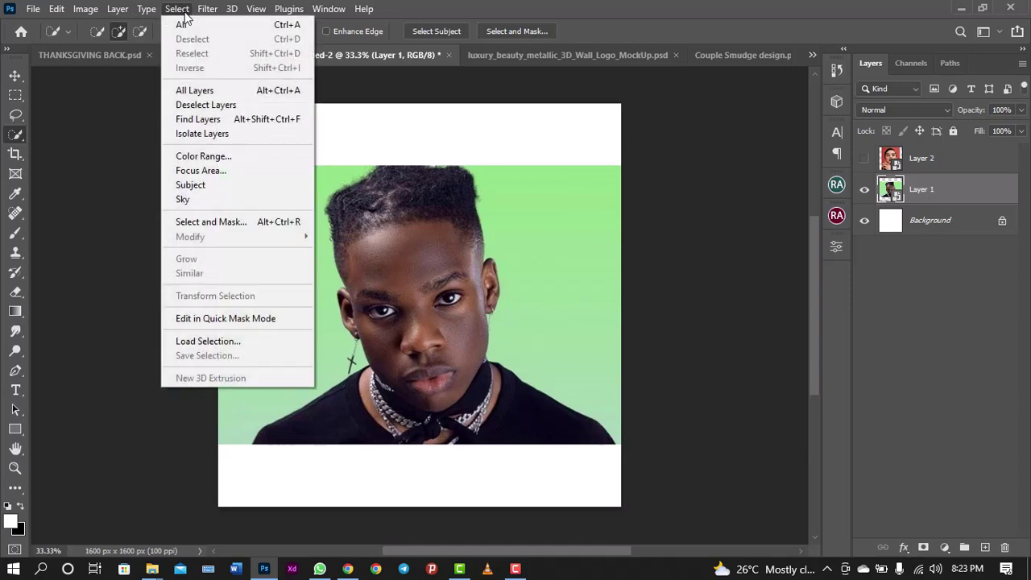
left_click(224, 186)
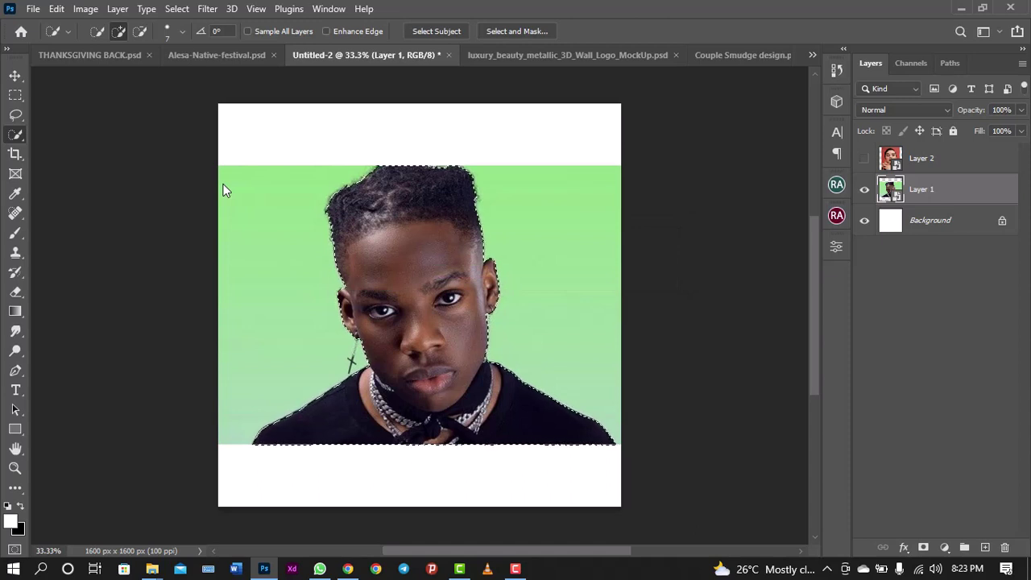
left_click(924, 547)
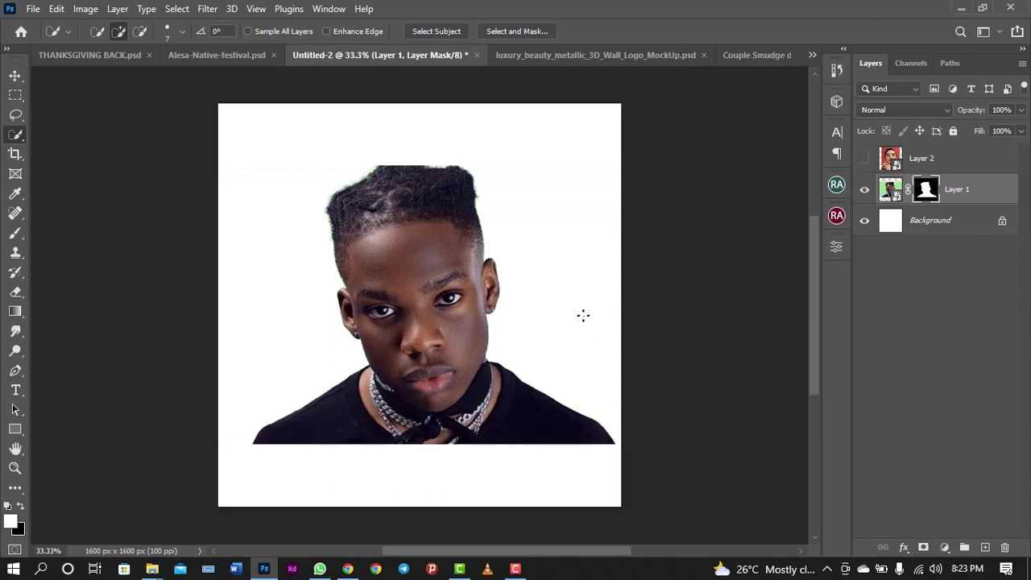
key("ctrl+plus")
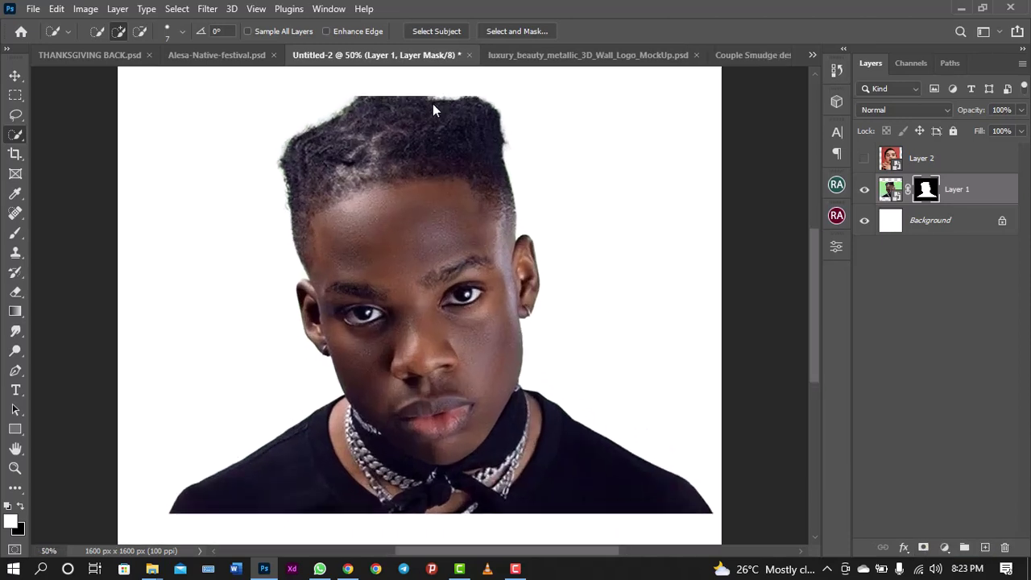
left_click(15, 76)
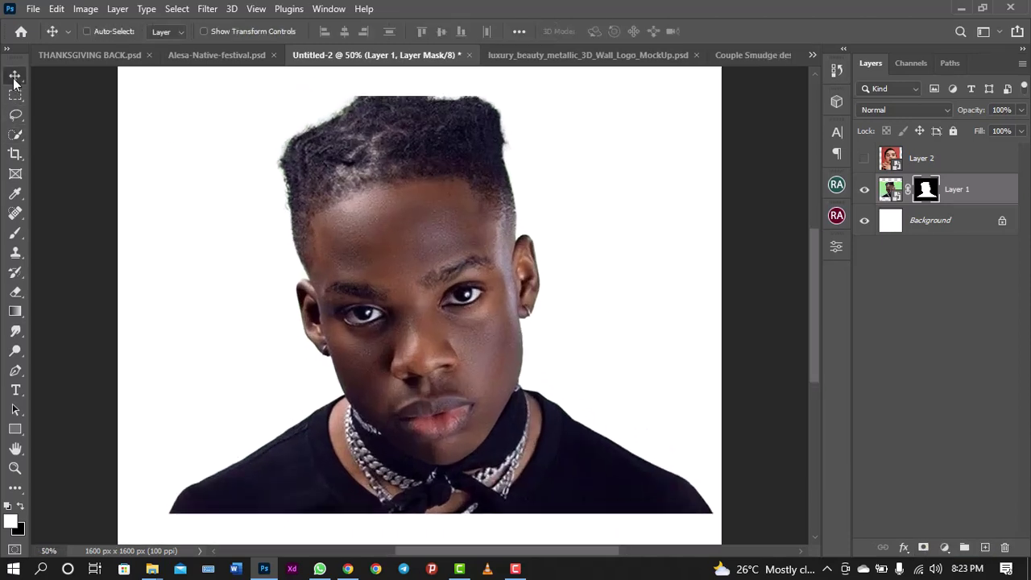
key("ctrl+minus")
key("ctrl+minus")
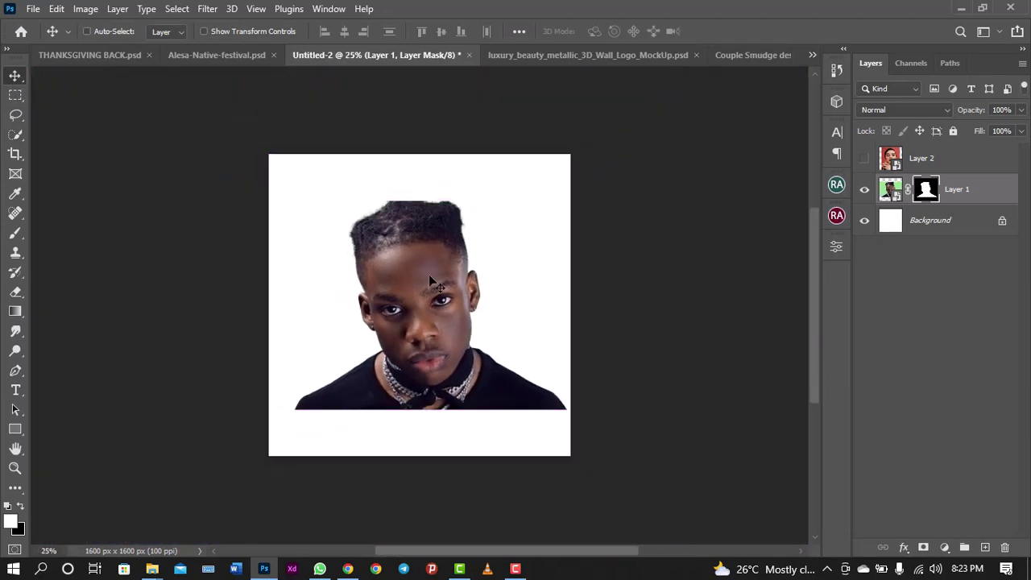
Move the Rema cutout to the canvas's lower-left corner and show Layer 2 as the active layer
left_click_drag(445, 292, 371, 338)
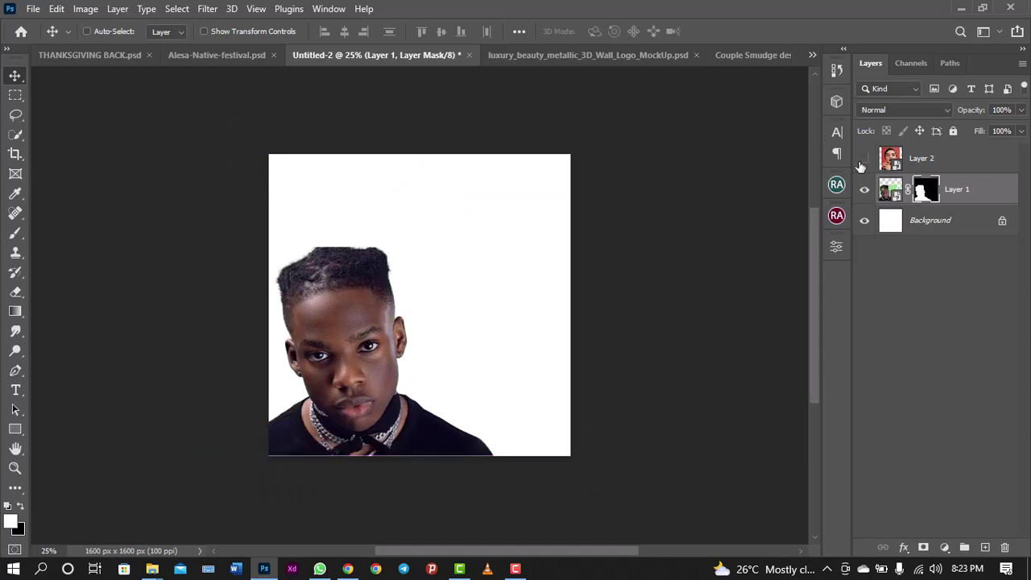
left_click(864, 159)
left_click(955, 158)
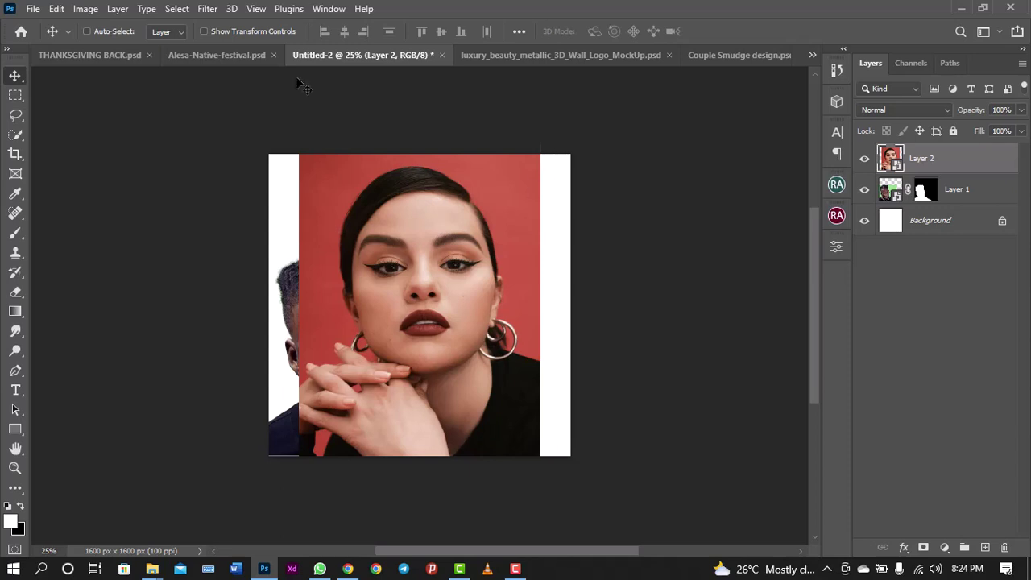
Select the subject of the Selena Gomez portrait on Layer 2
left_click(209, 10)
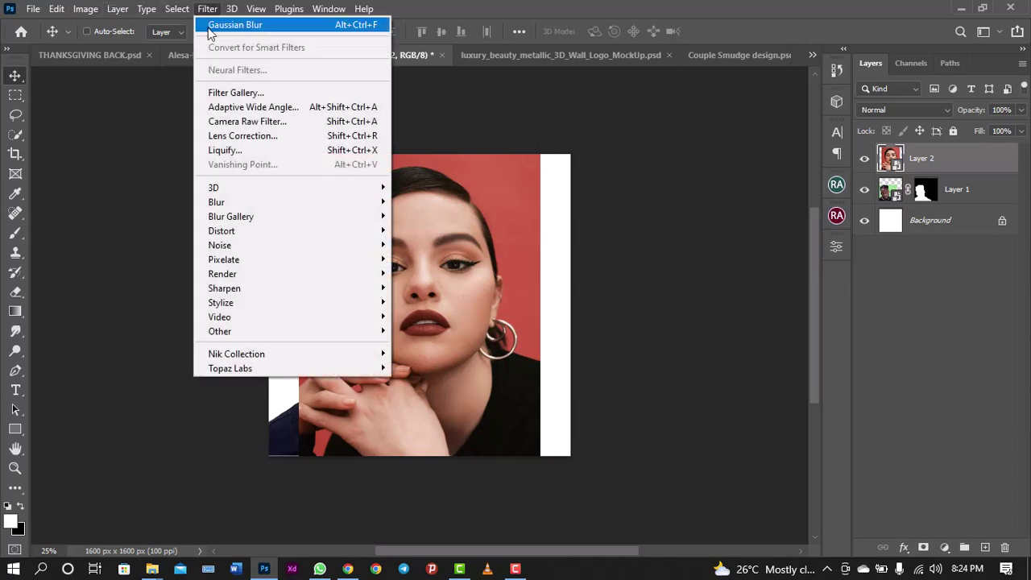
mouse_move(256, 193)
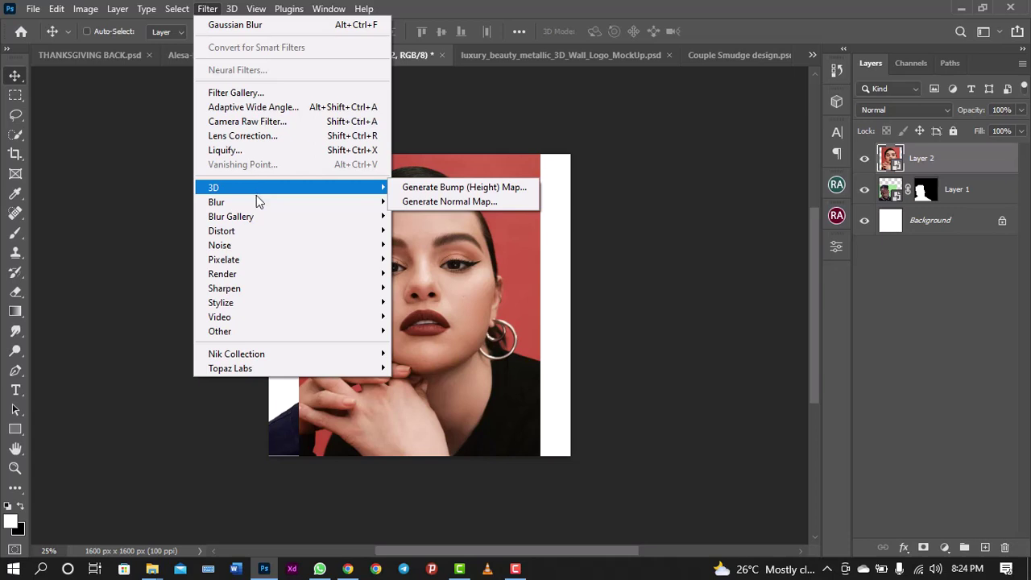
mouse_move(120, 11)
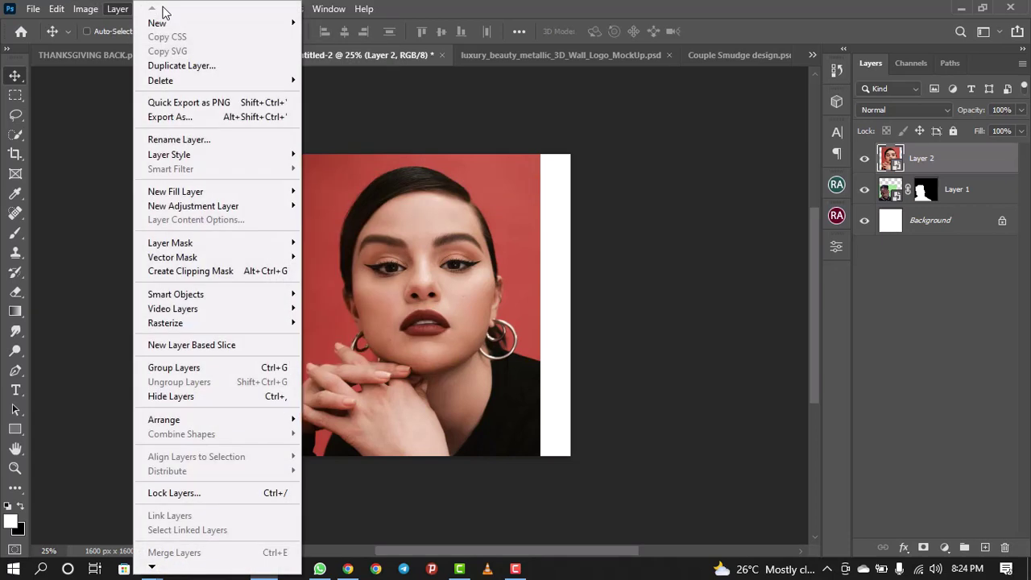
left_click(105, 172)
left_click(176, 8)
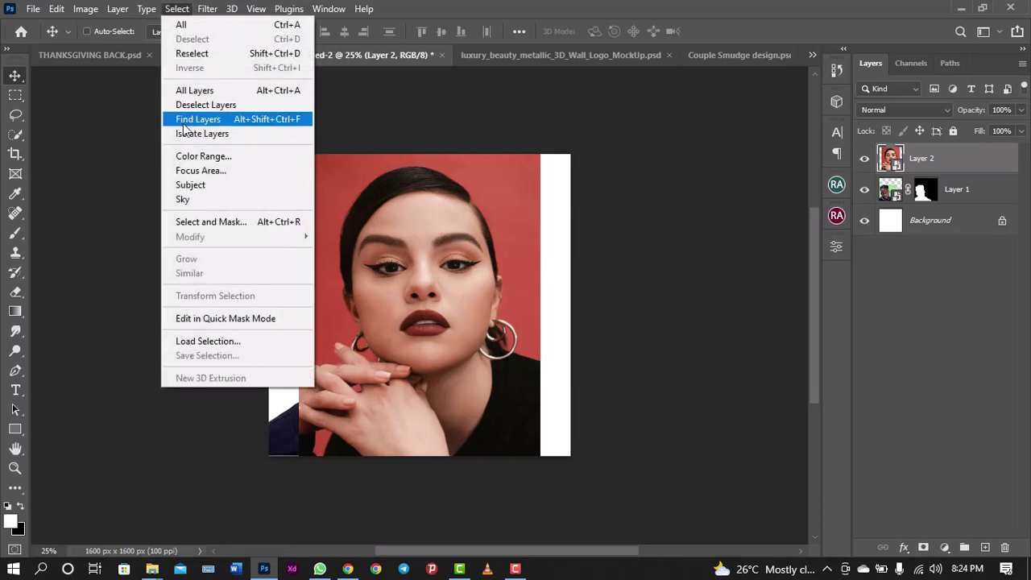
left_click(216, 187)
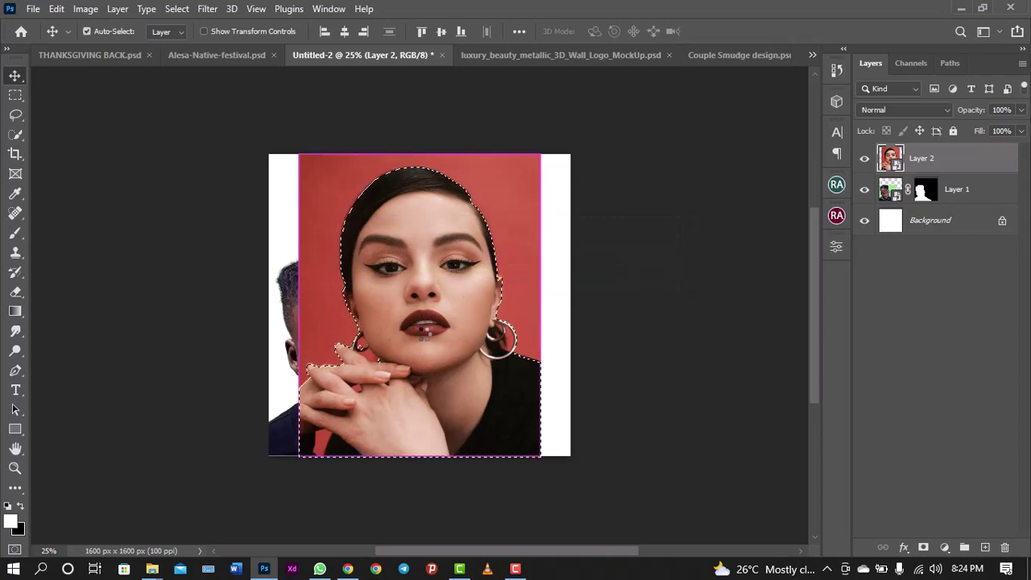
Subtract the red background inside the hoop earring on the portrait's left side from the subject selection using Quick Selection
key("ctrl+plus")
key("ctrl+plus")
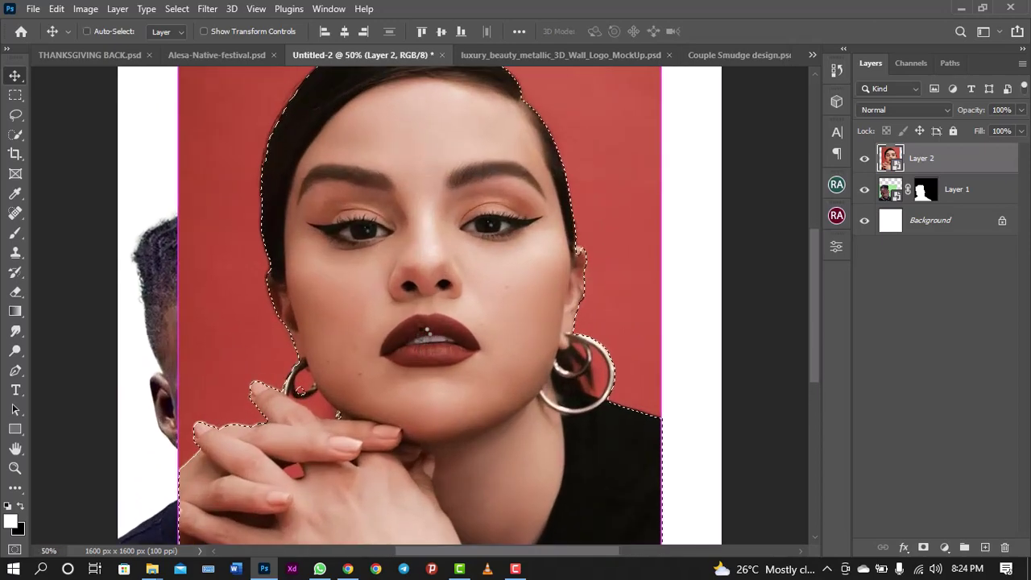
key("ctrl+plus")
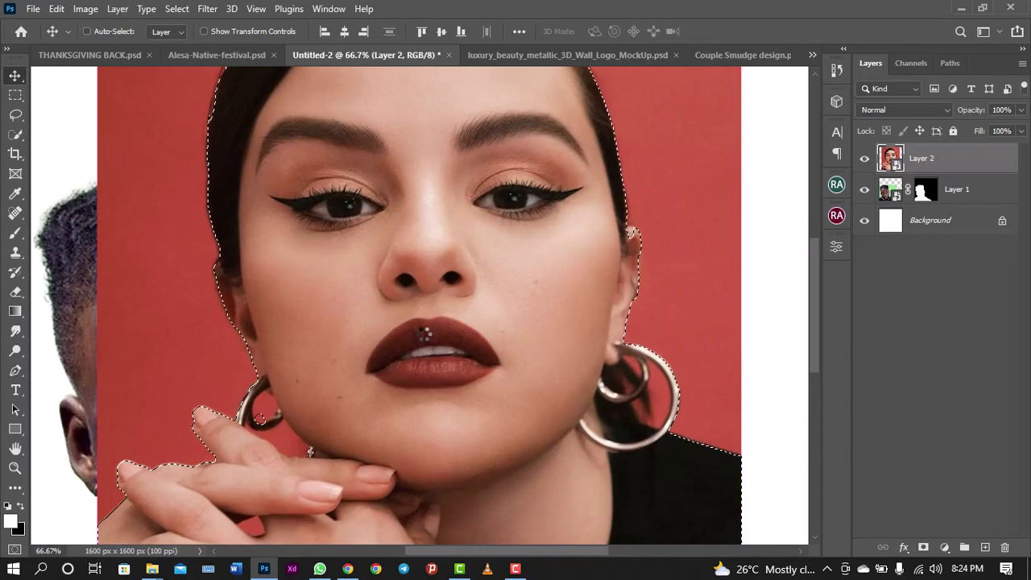
key("ctrl+minus")
key("ctrl+minus")
key("ctrl+plus")
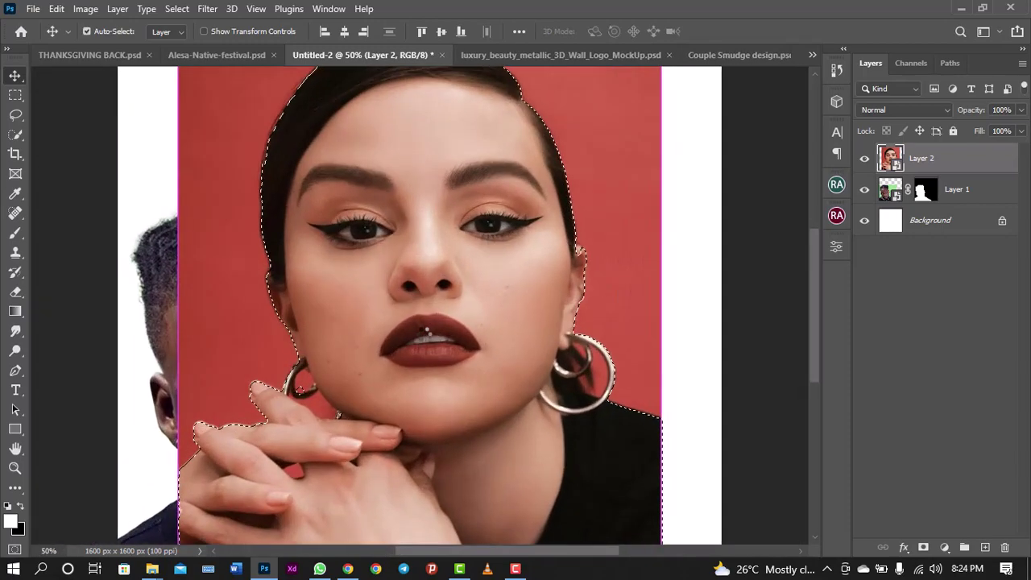
key("ctrl+plus")
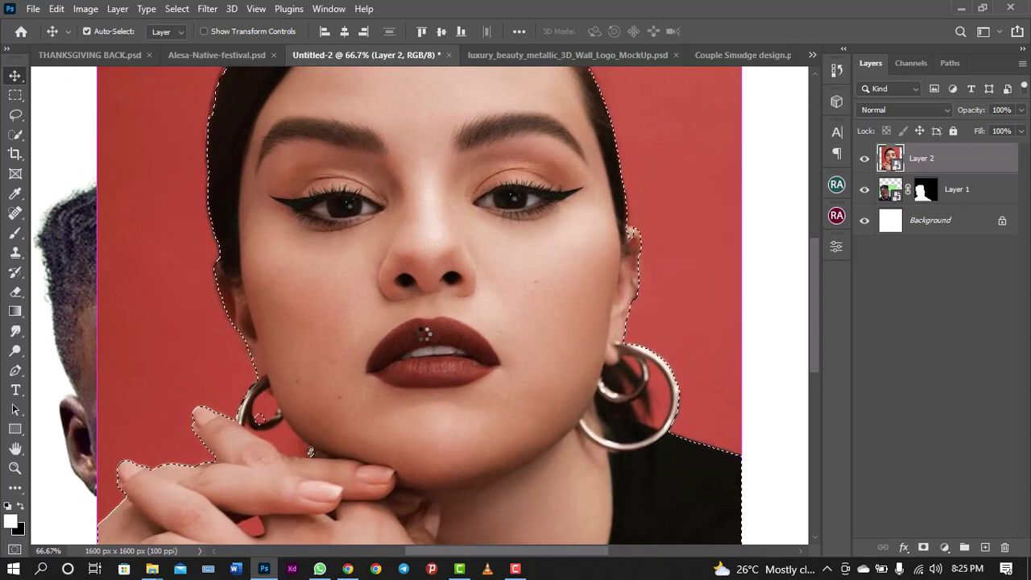
key("ctrl+plus")
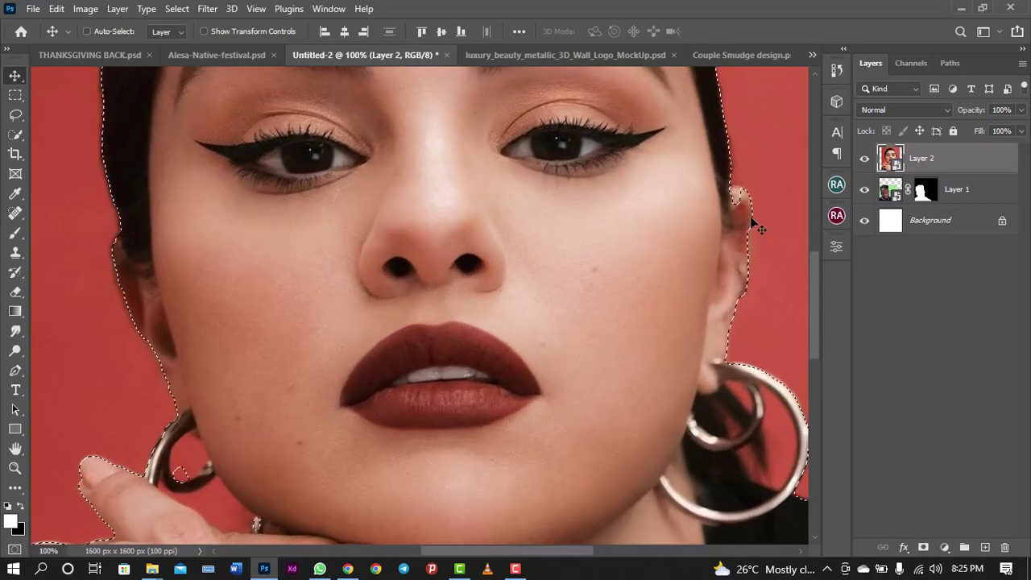
left_click_drag(811, 261, 813, 278)
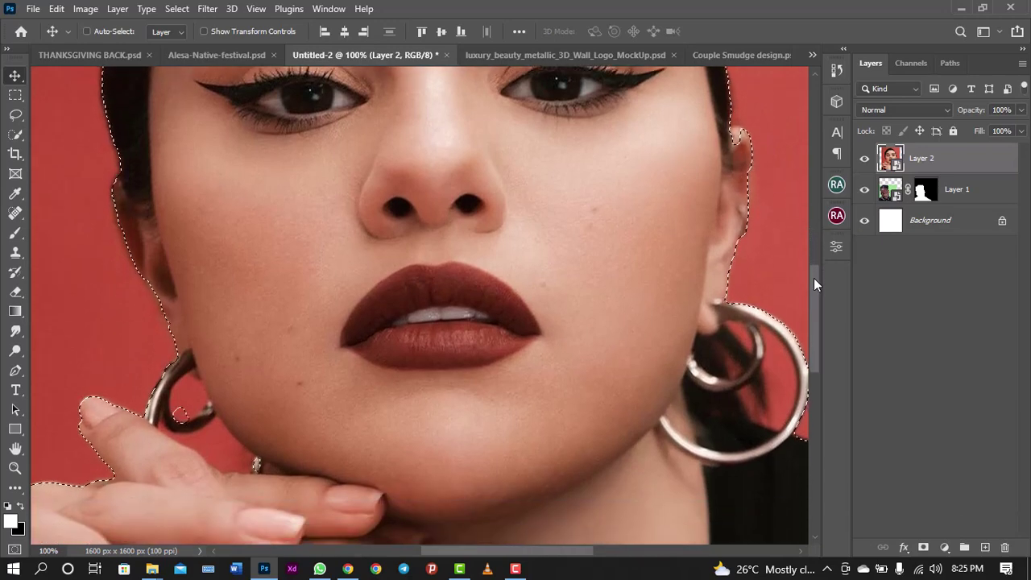
left_click(16, 135)
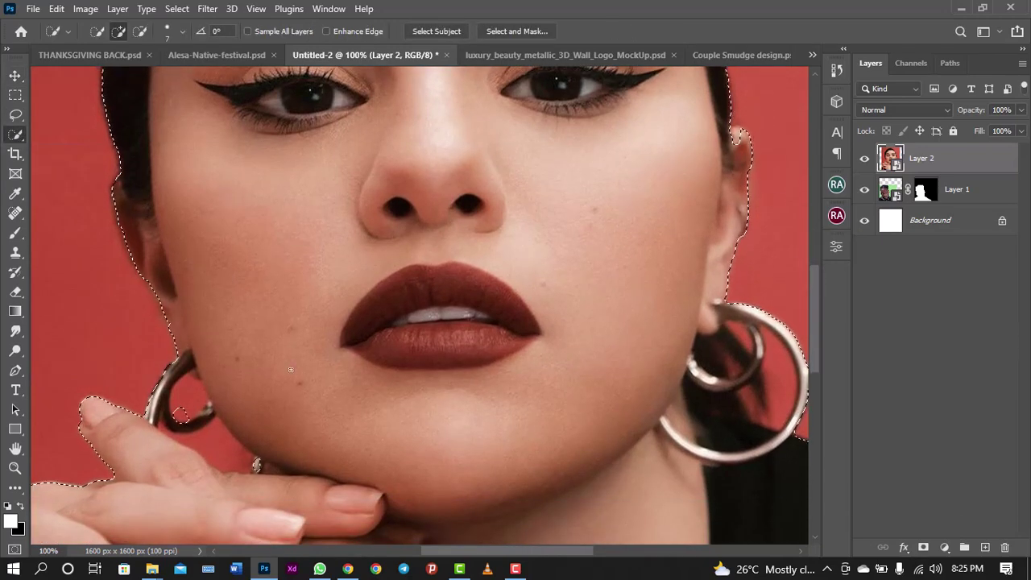
left_click(186, 398)
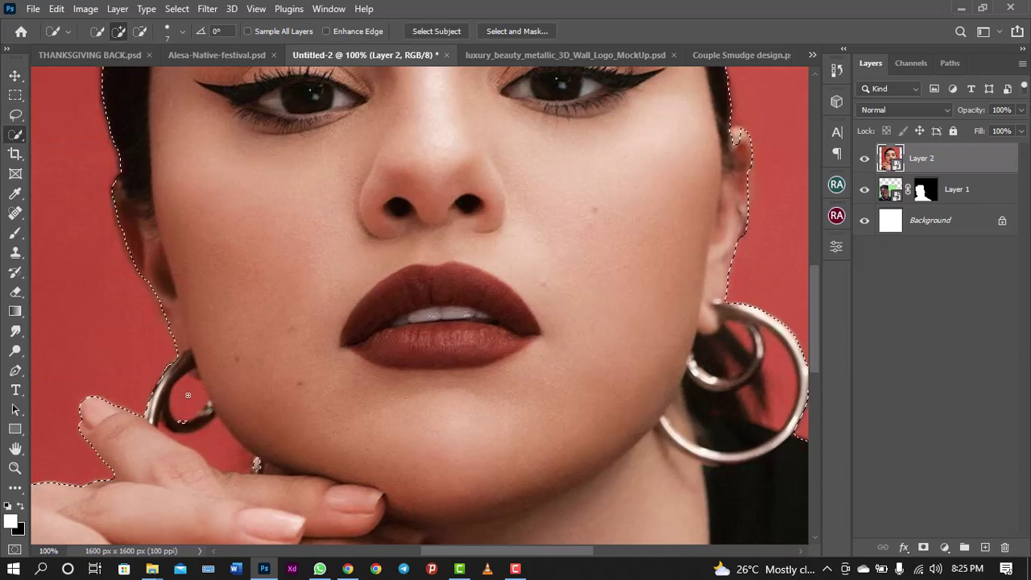
key("alt")
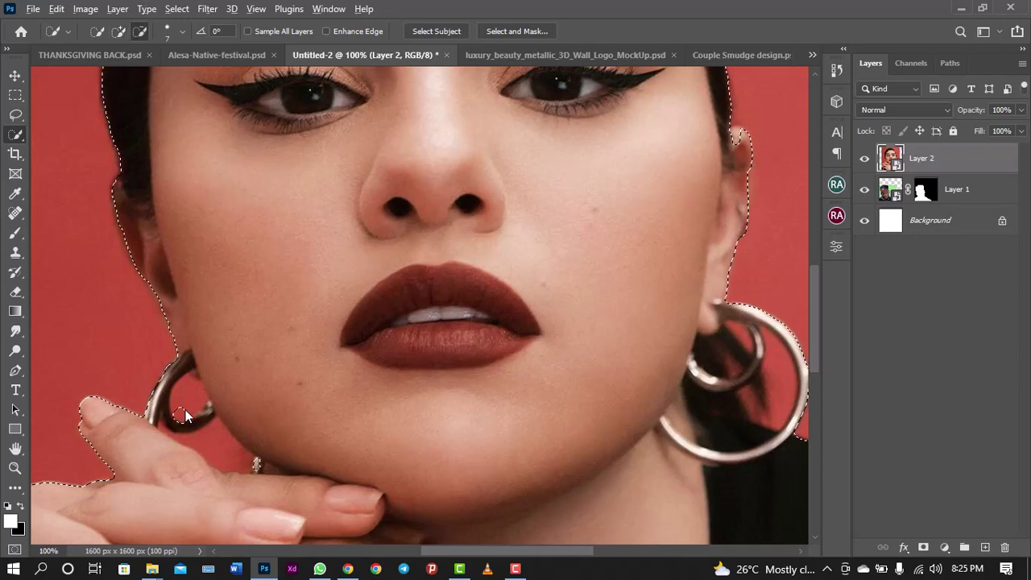
left_click_drag(184, 410, 185, 395)
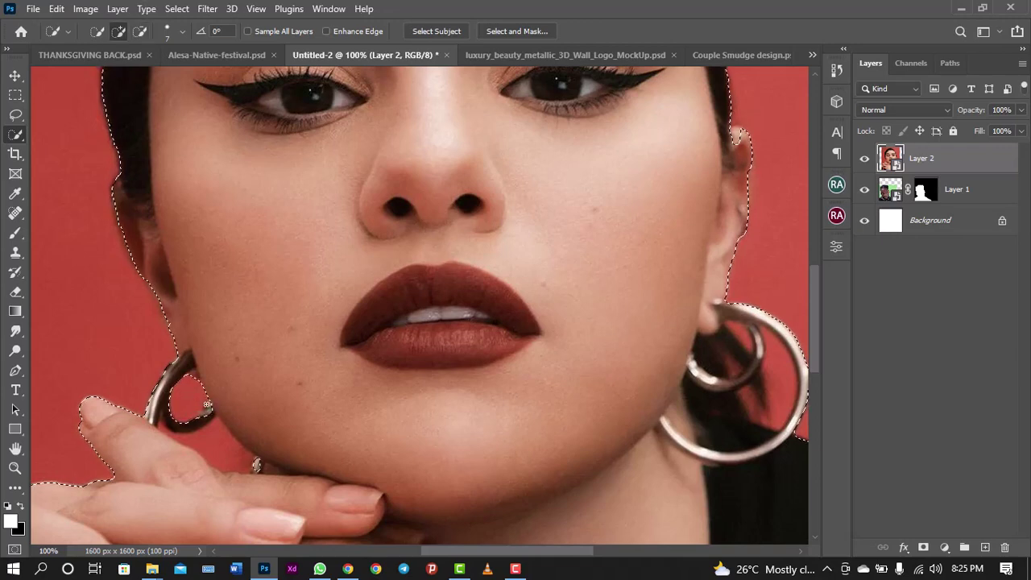
left_click(209, 402)
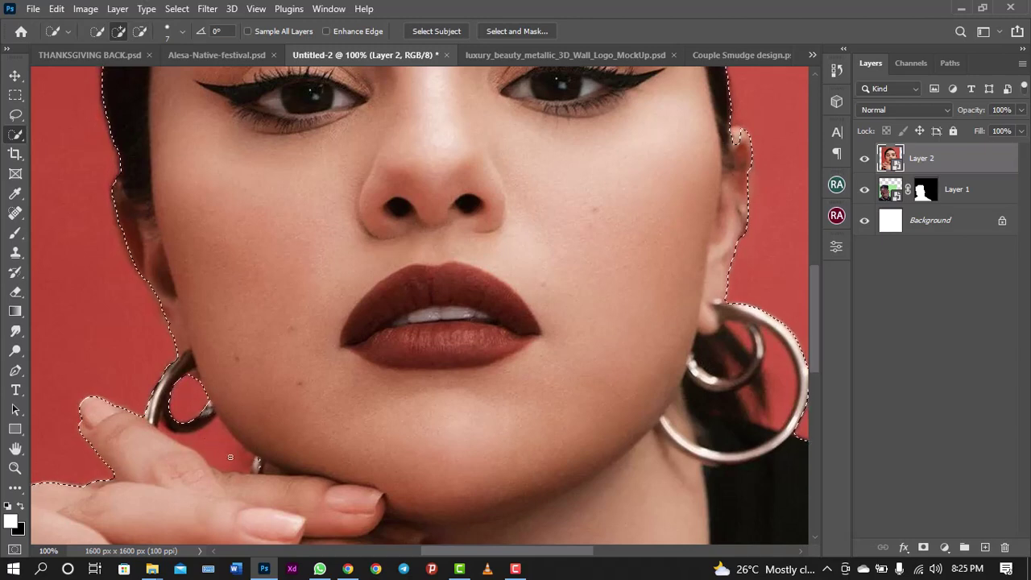
Subtract the red gap between the jaw and fingers, and refine the left earring's selection edge with a size 6 brush
left_click_drag(230, 457, 203, 446)
key("alt")
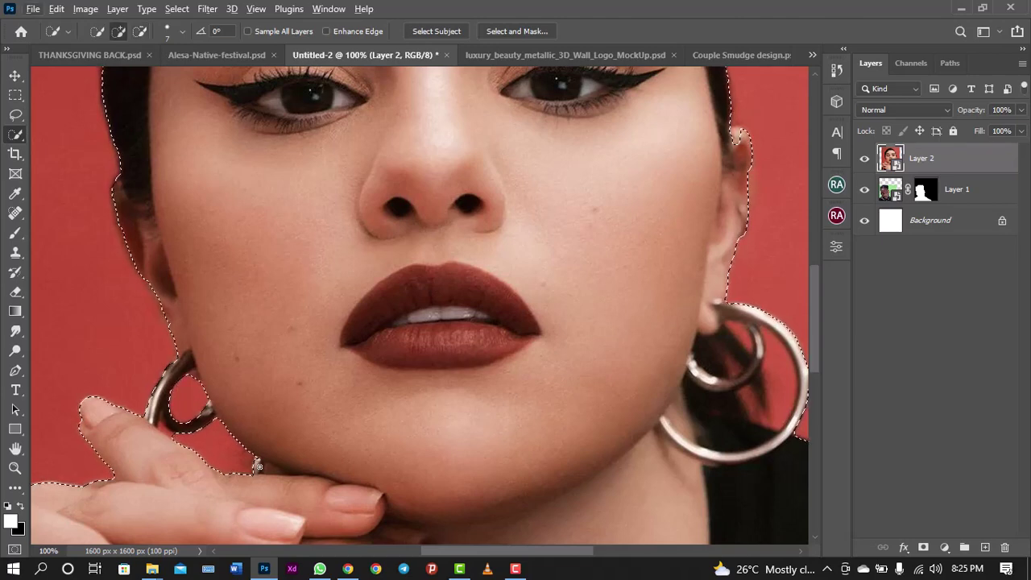
key("bracketleft")
key("alt")
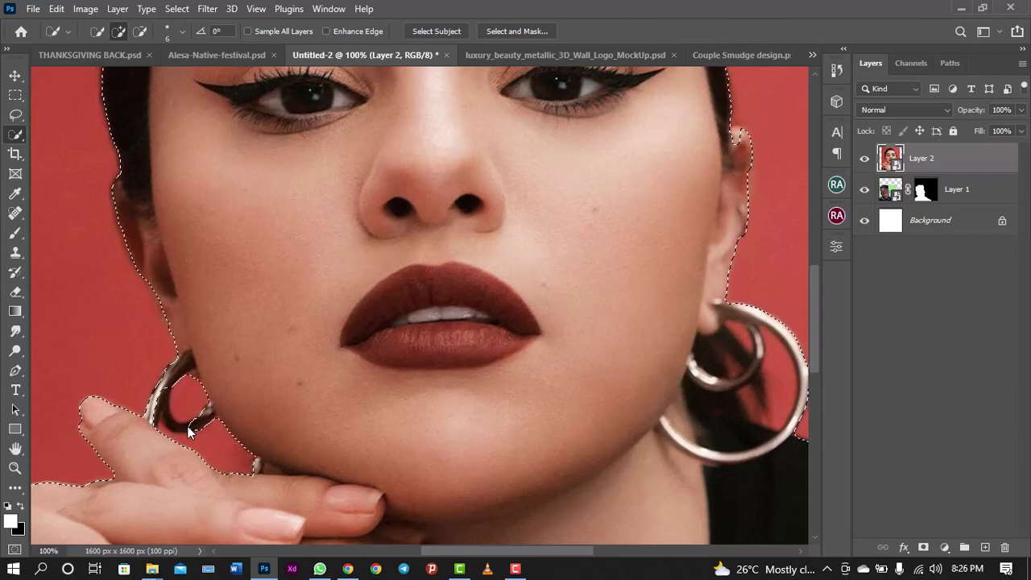
left_click_drag(178, 425, 168, 417)
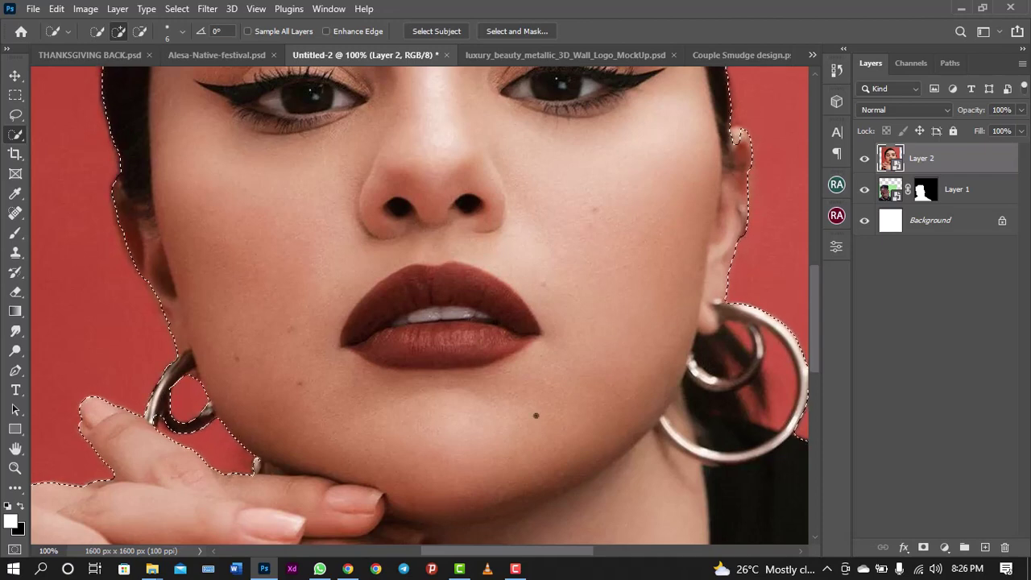
Subtract the red background inside the large and small hoops of the portrait's right earring from the selection
left_click_drag(472, 551, 506, 551)
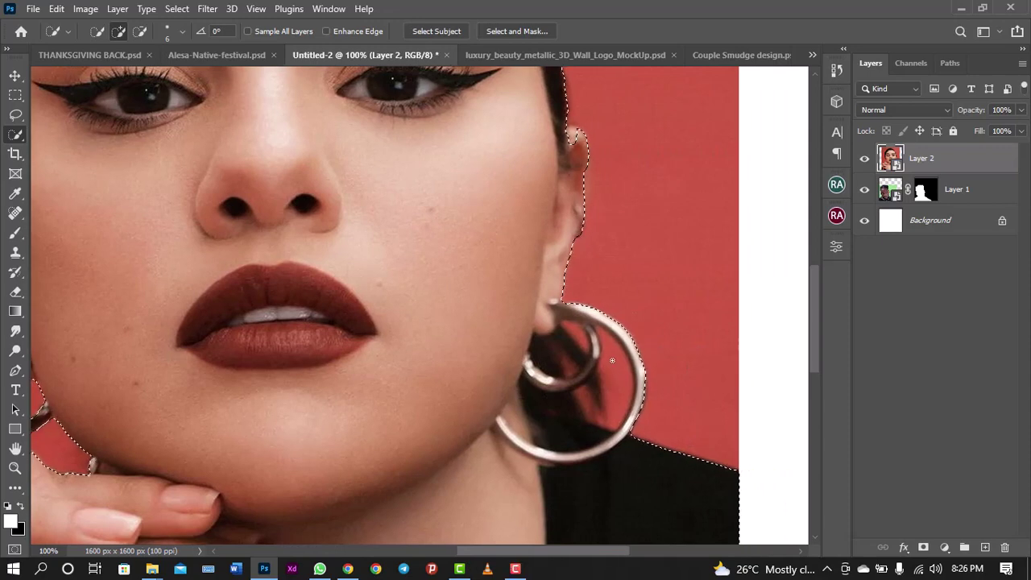
key("alt")
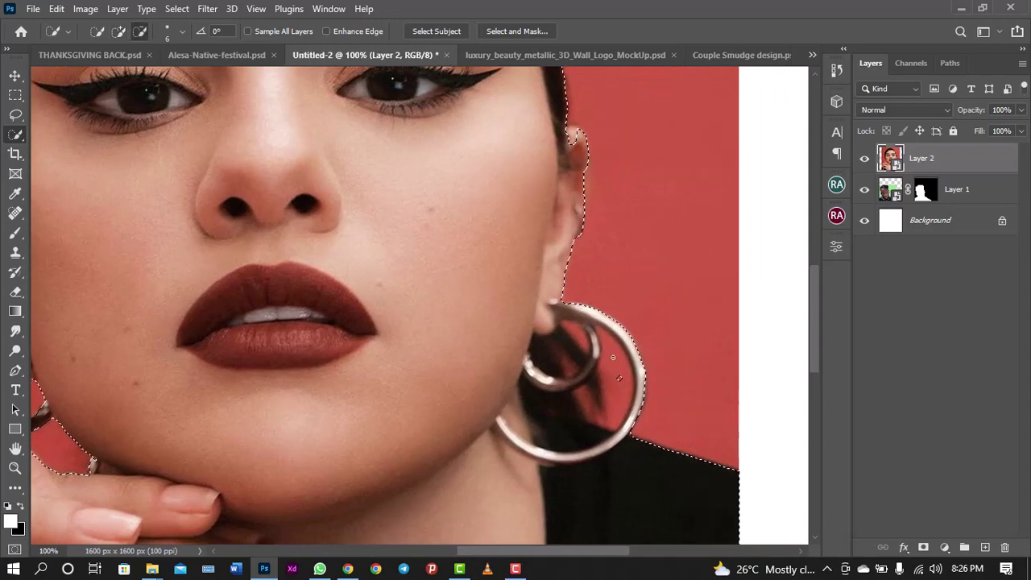
left_click_drag(612, 357, 611, 414)
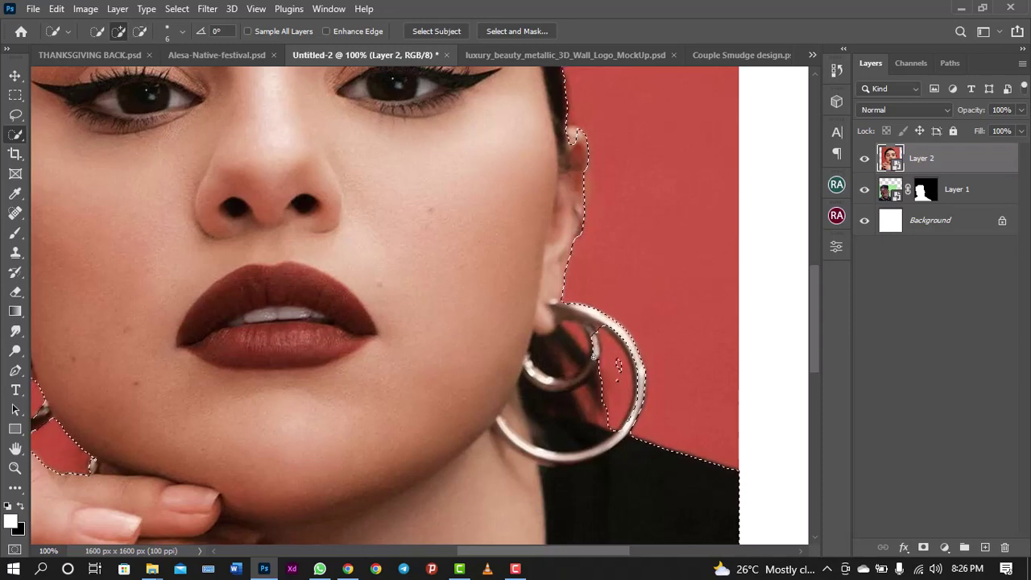
left_click(619, 374)
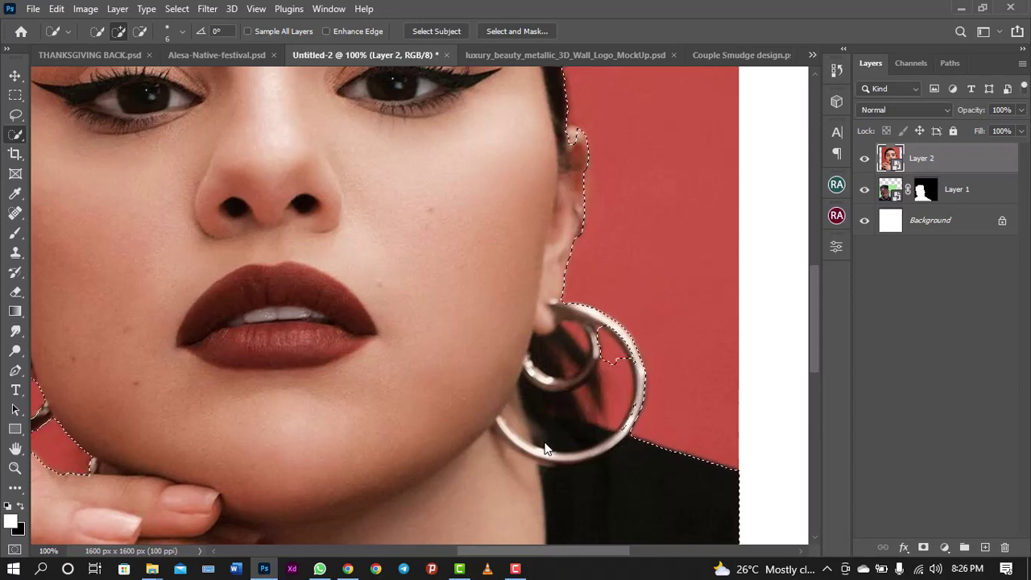
left_click(621, 383)
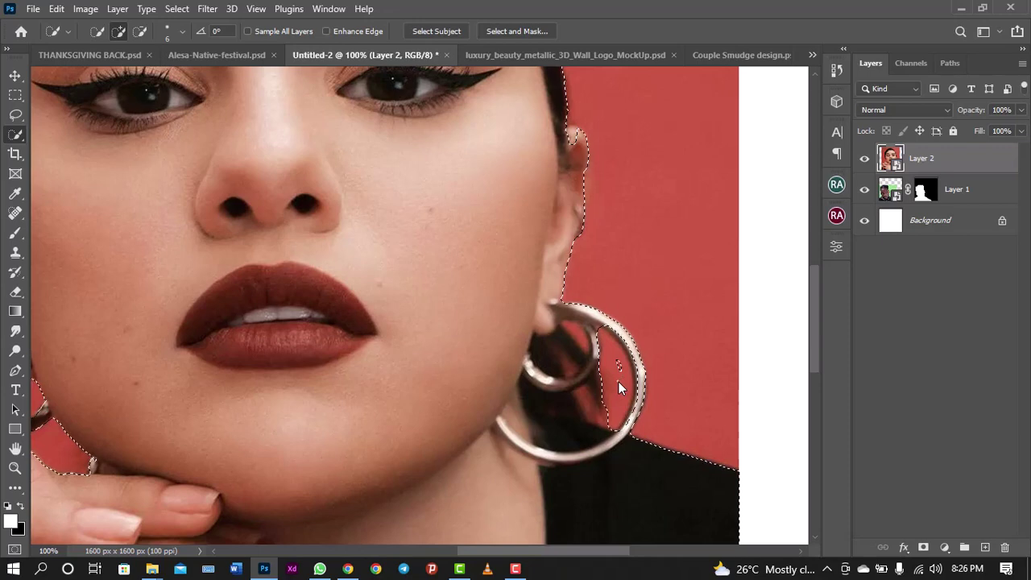
left_click(620, 380)
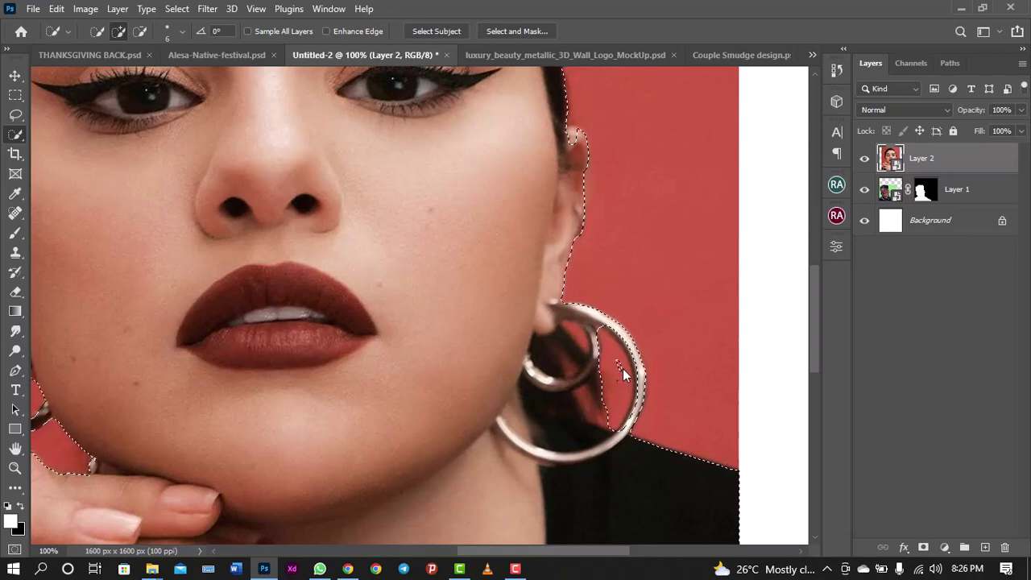
left_click(615, 362, "alt")
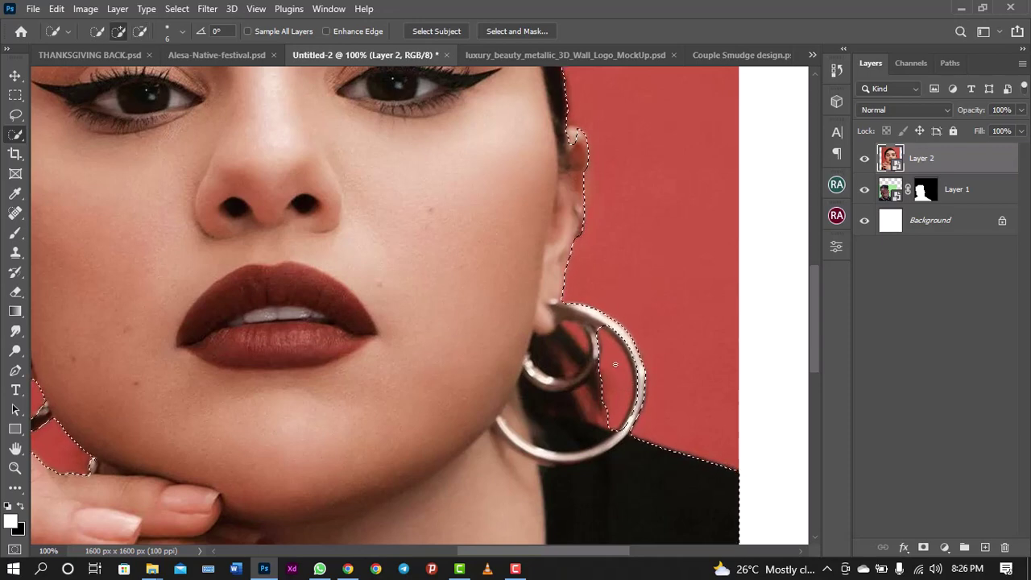
left_click(580, 341)
left_click(581, 337, "alt")
left_click(575, 330, "alt")
Subtract the red background gap below the clasped hands at the portrait's lower-left edge from the selection
key("ctrl+minus")
key("ctrl+minus")
key("ctrl+minus")
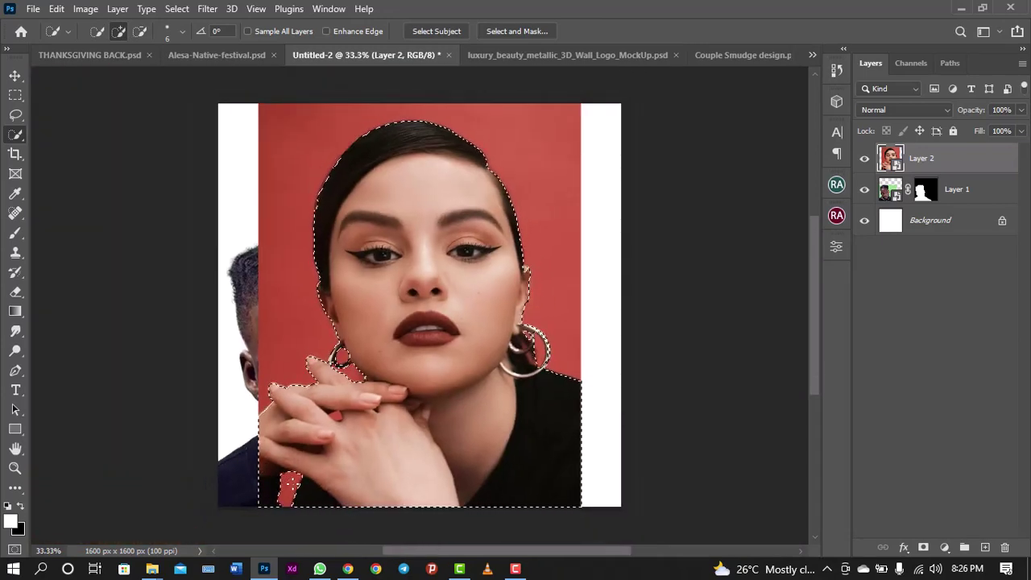
left_click(291, 483, "alt")
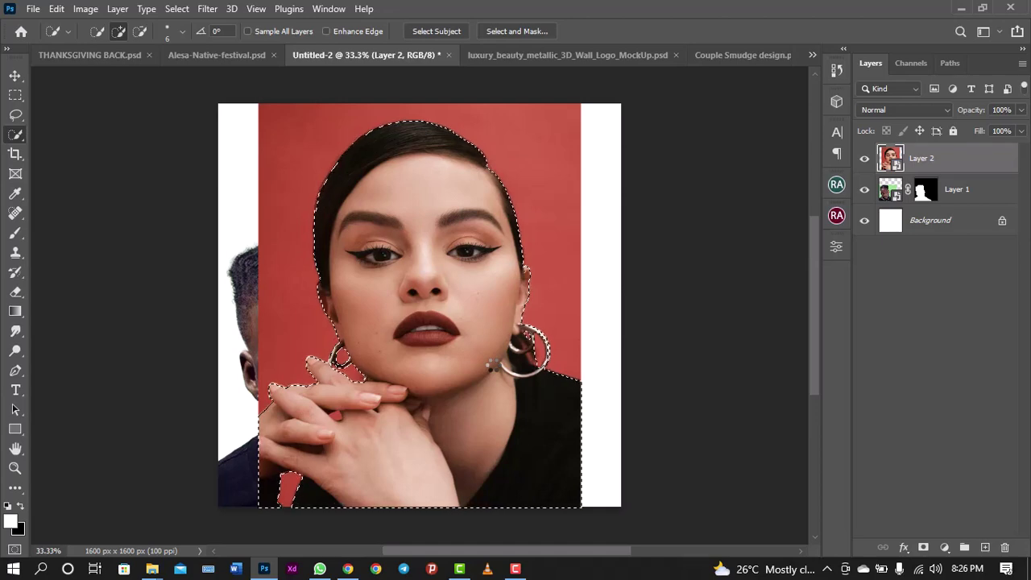
Add a layer mask to Layer 2 from the selection to hide the red background
key("ctrl+plus")
key("ctrl+plus")
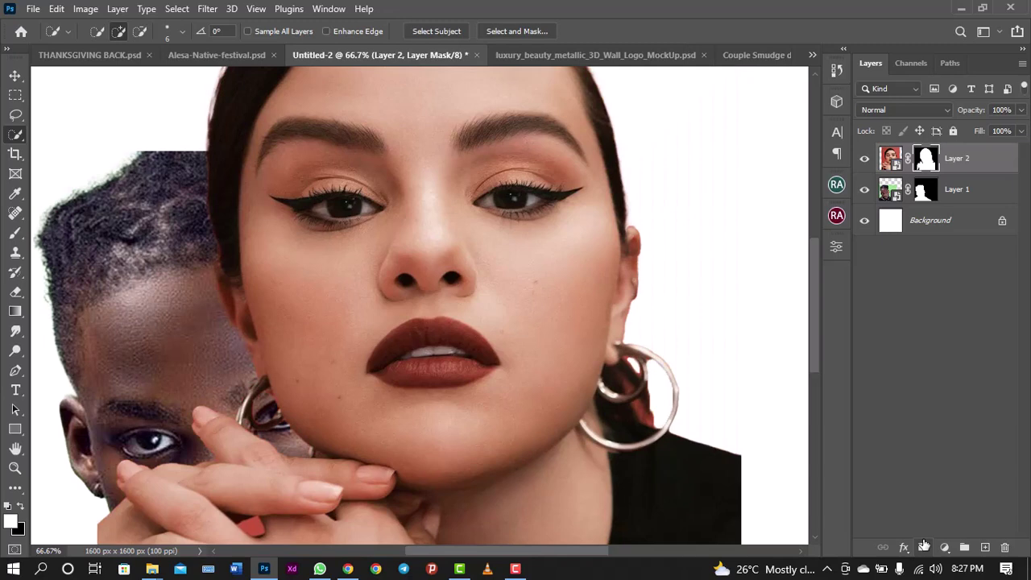
key("ctrl+minus")
key("ctrl+minus")
key("ctrl+minus")
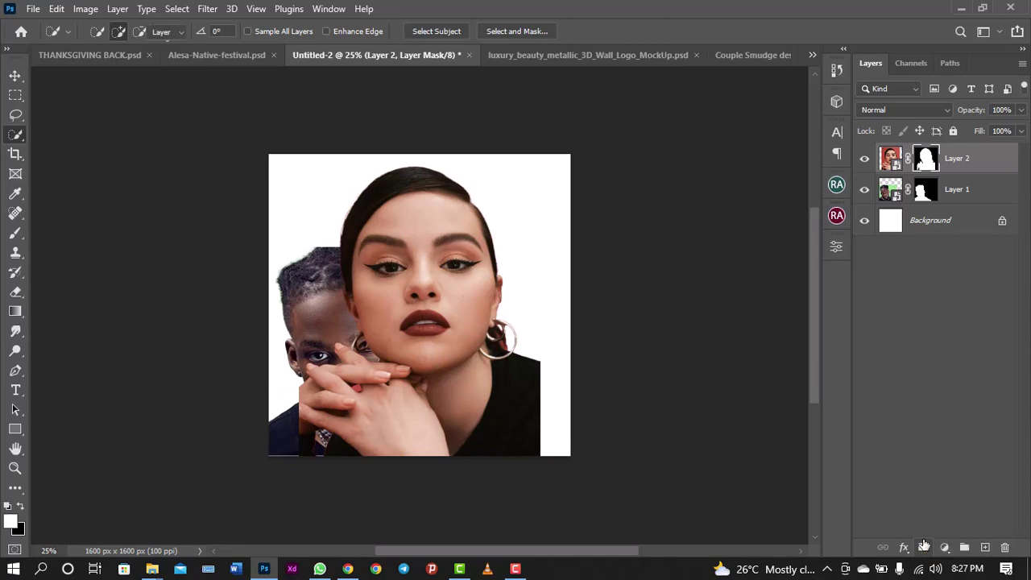
Scale the woman's portrait on Layer 2 to about 79% and position it against the canvas's lower-right corner
key("v")
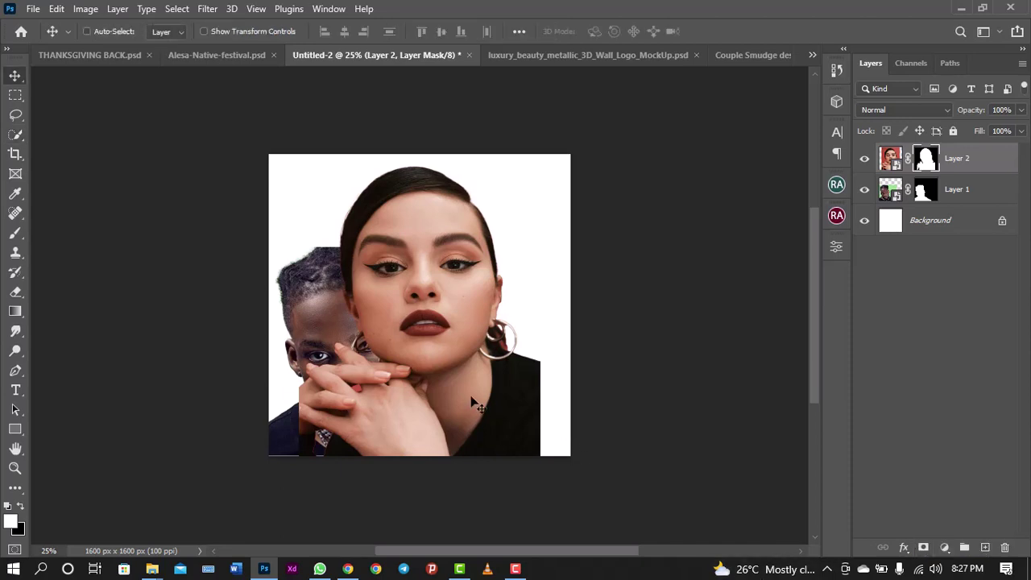
left_click_drag(459, 388, 490, 400)
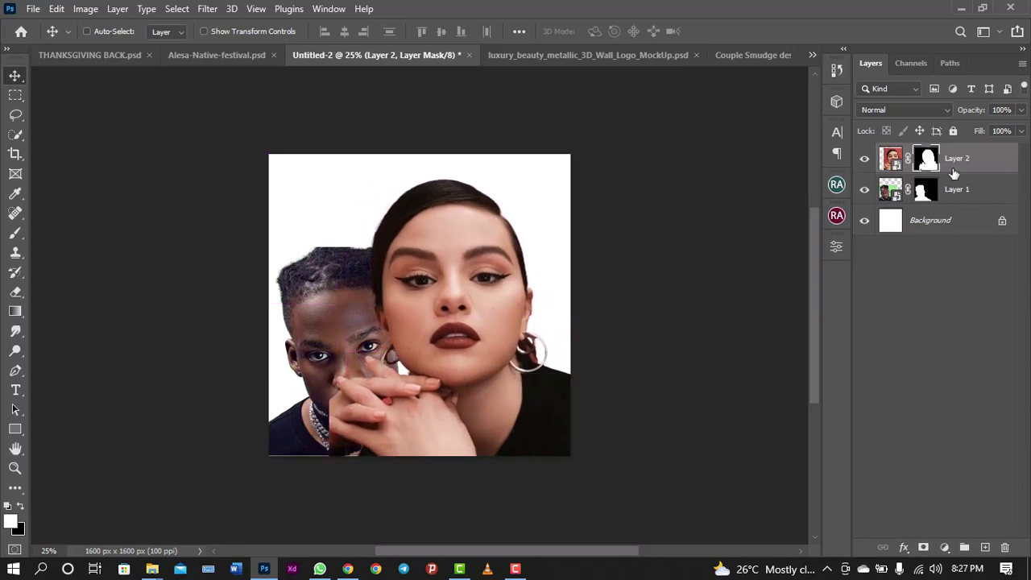
key("ctrl+2")
key("ctrl+t")
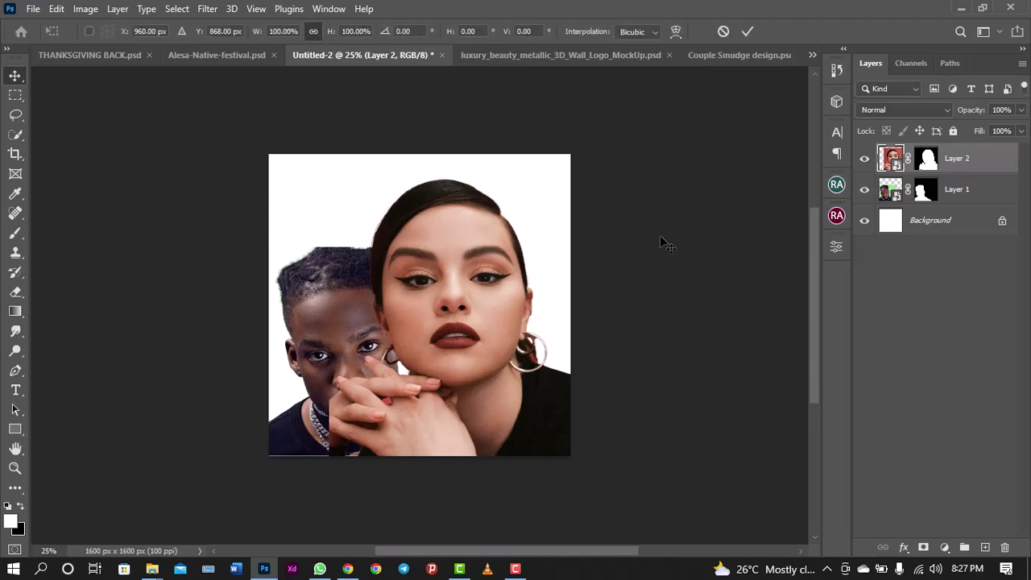
left_click_drag(572, 167, 514, 227)
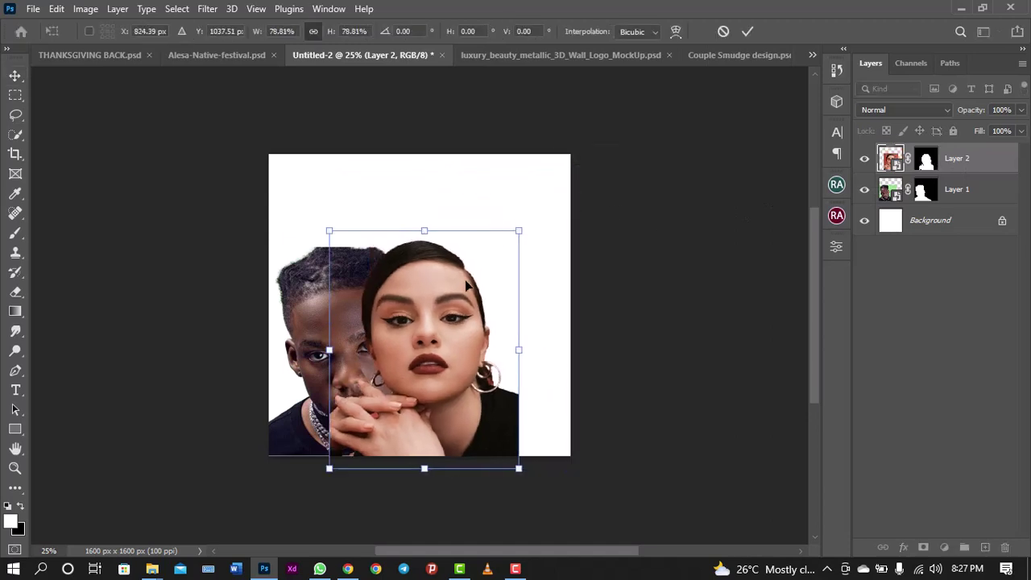
left_click_drag(464, 280, 519, 267)
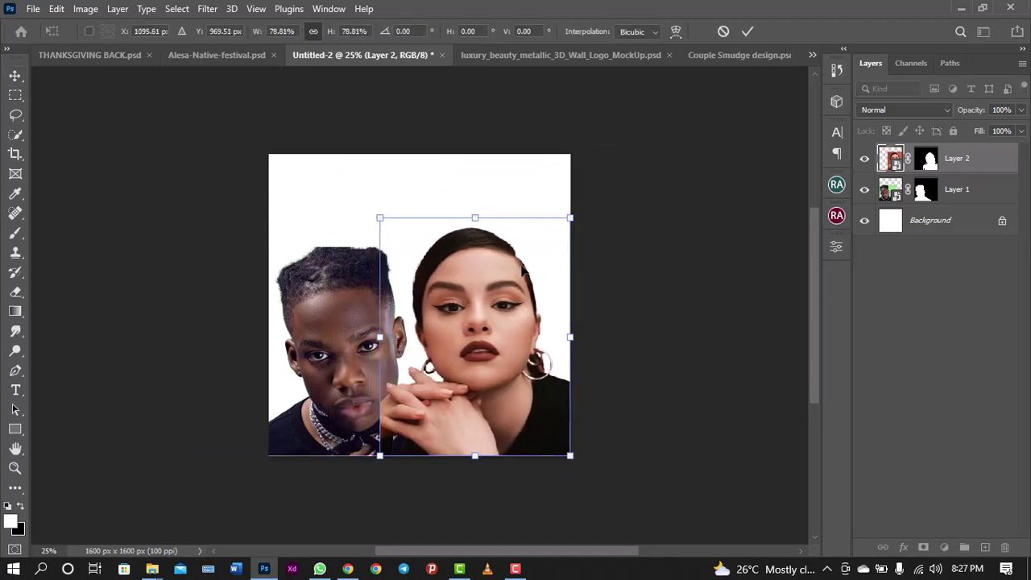
key("Return")
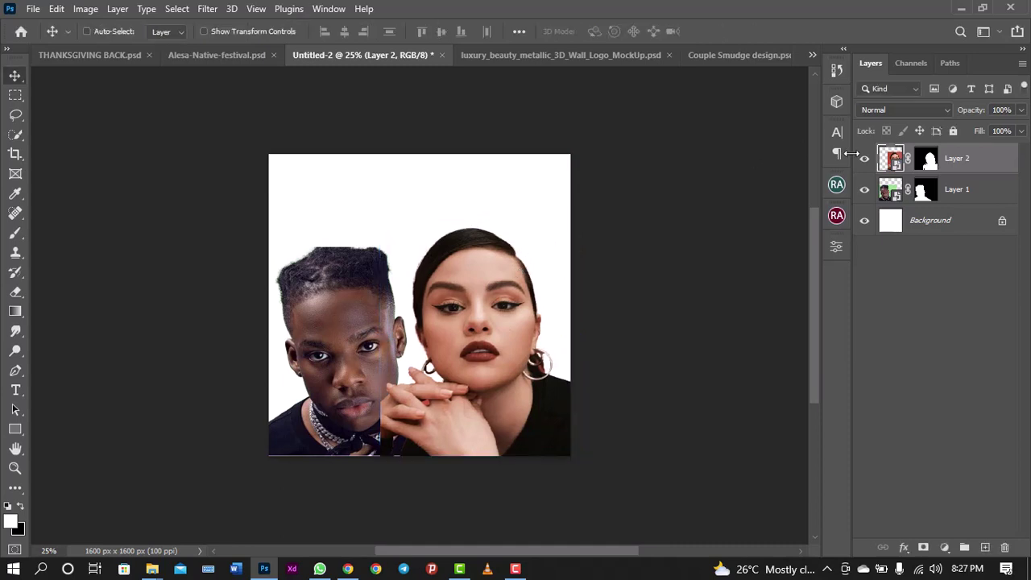
Enlarge the man's portrait on Layer 1 slightly and move Layer 1 above Layer 2
left_click(943, 193)
key("ctrl+t")
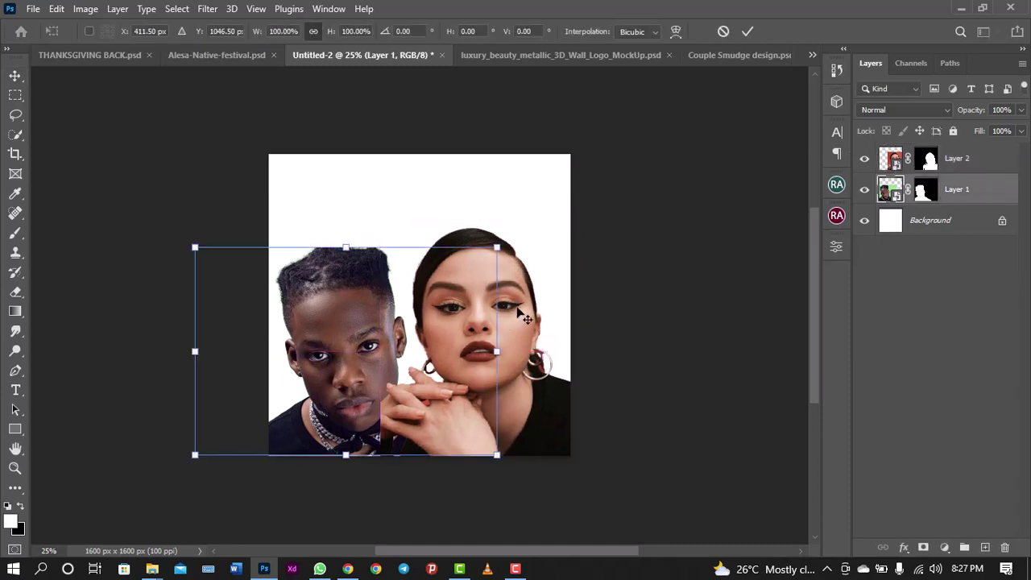
left_click_drag(496, 250, 522, 232)
key("Return")
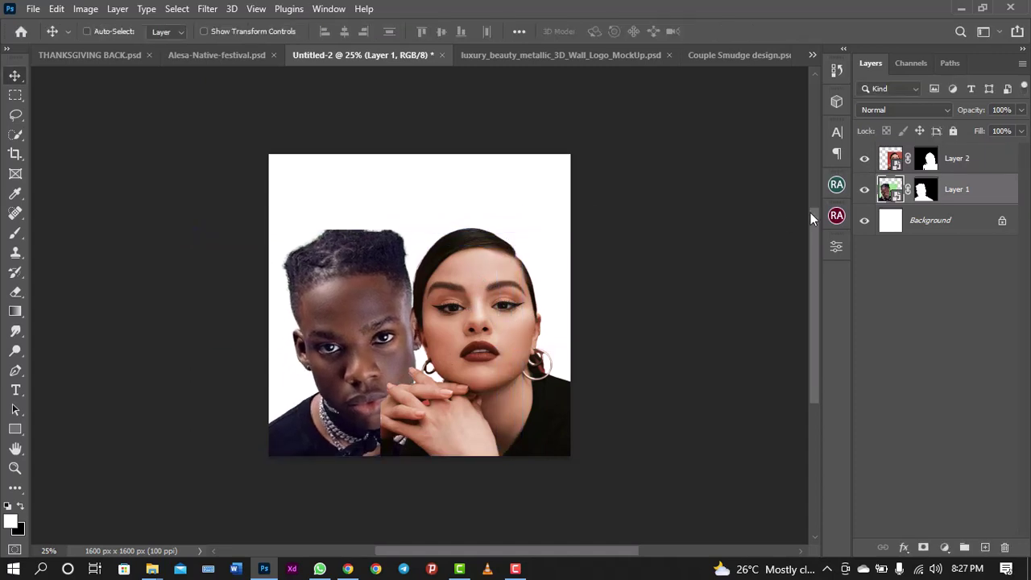
left_click_drag(943, 198, 960, 154)
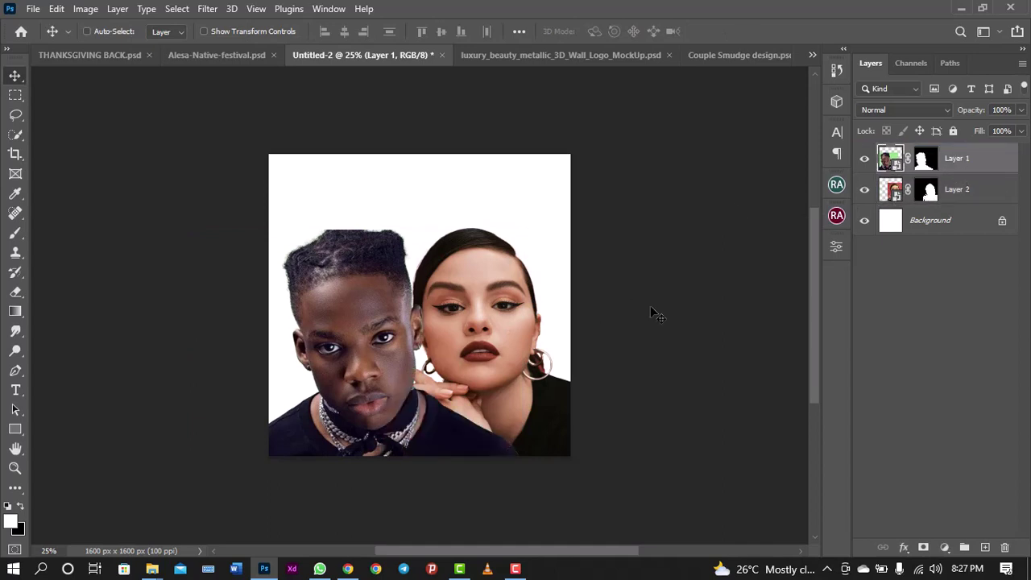
Shift Layer 2 left behind the man's portrait and scale it to about 112% so it reaches the canvas's right edge
left_click(981, 195)
left_click_drag(555, 295, 523, 298)
key("ctrl+t")
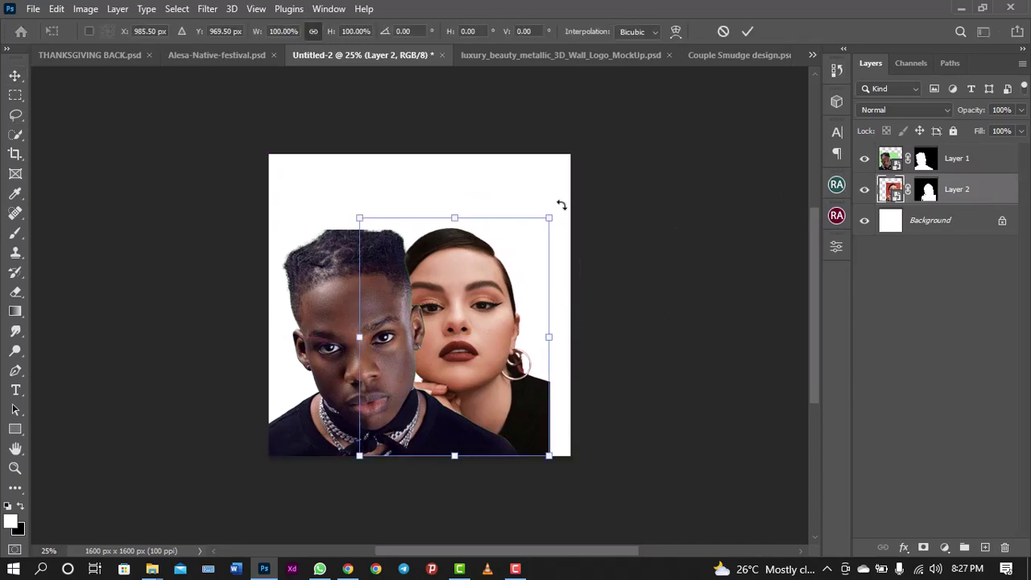
left_click_drag(552, 216, 571, 190)
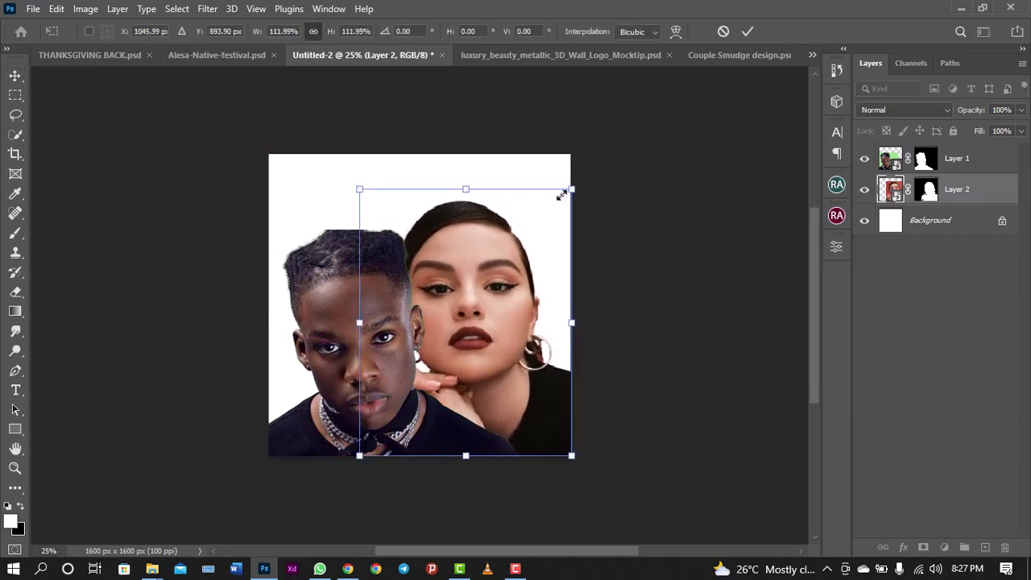
key("Return")
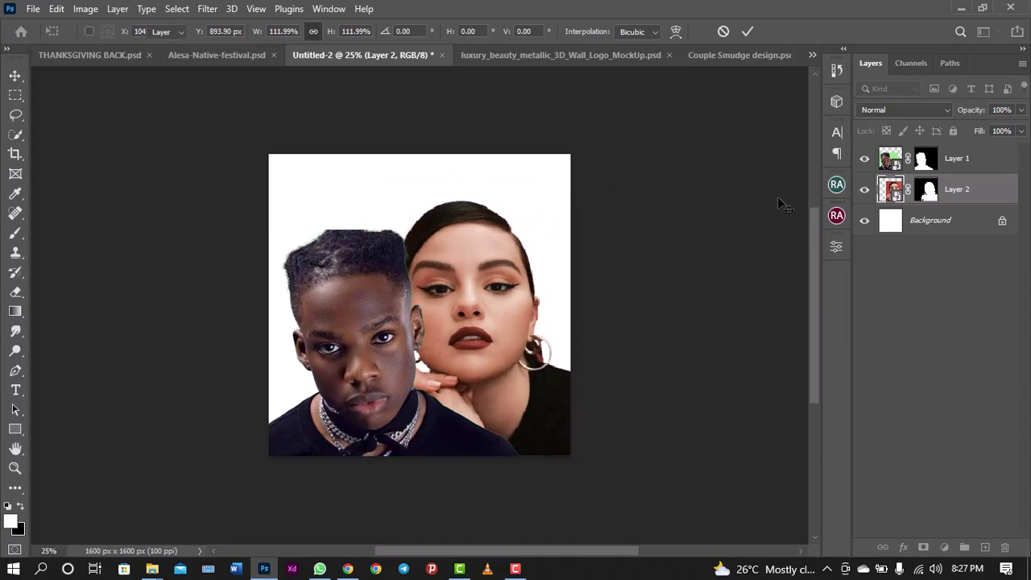
Scale Layer 1 and Layer 2 together to about 122% and move them up so the portraits fill the canvas
left_click(978, 165)
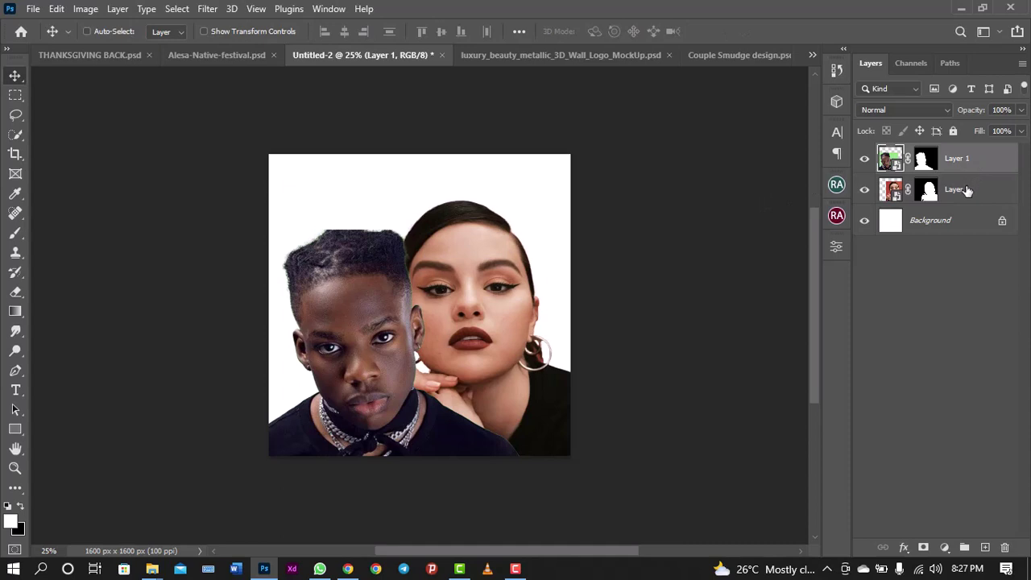
left_click(966, 192)
left_click(979, 165, "shift")
key("ctrl+t")
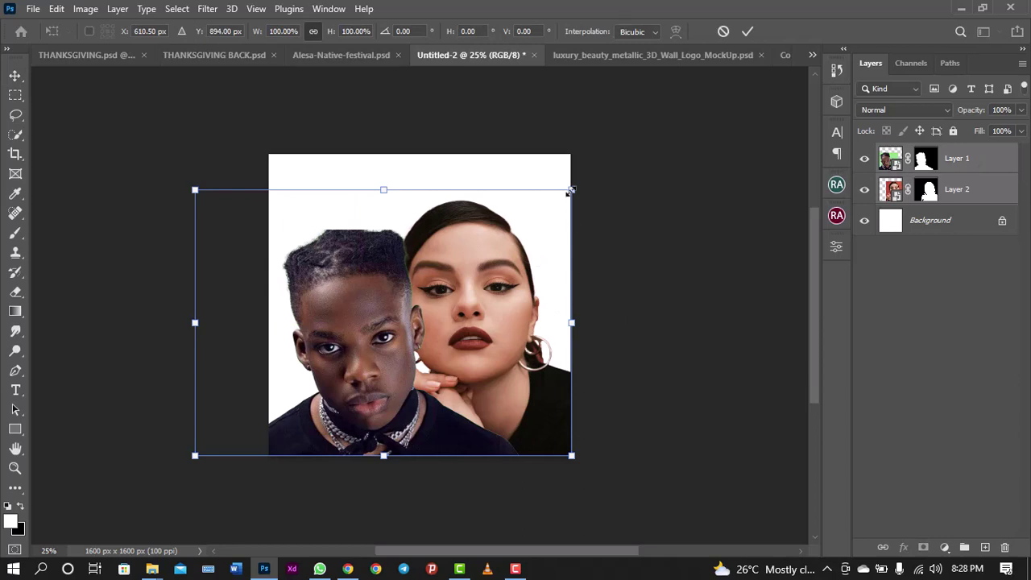
left_click_drag(570, 190, 608, 165)
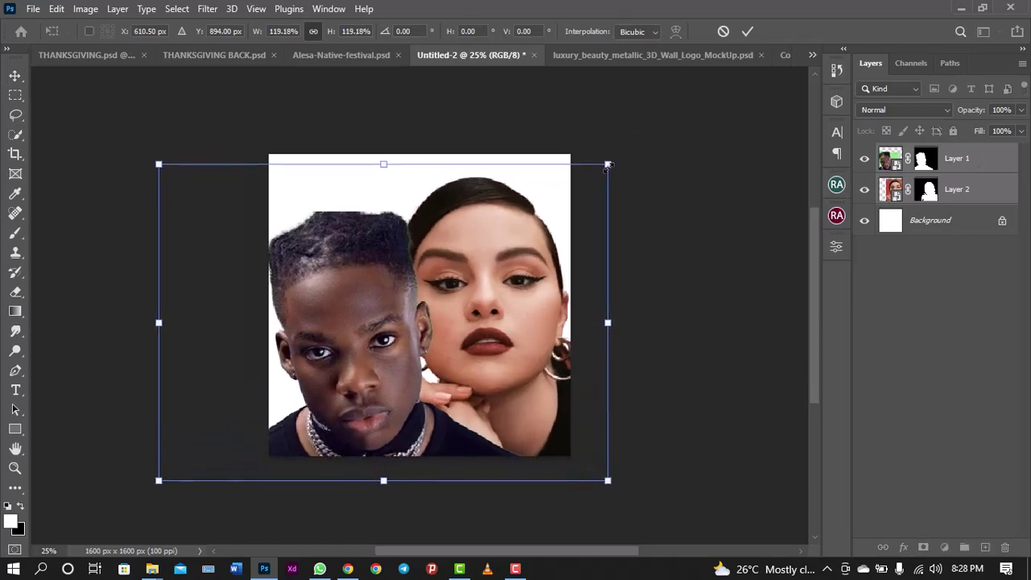
mouse_move(524, 278)
left_mouse_down()
mouse_move(530, 252)
mouse_move(534, 261)
left_mouse_up()
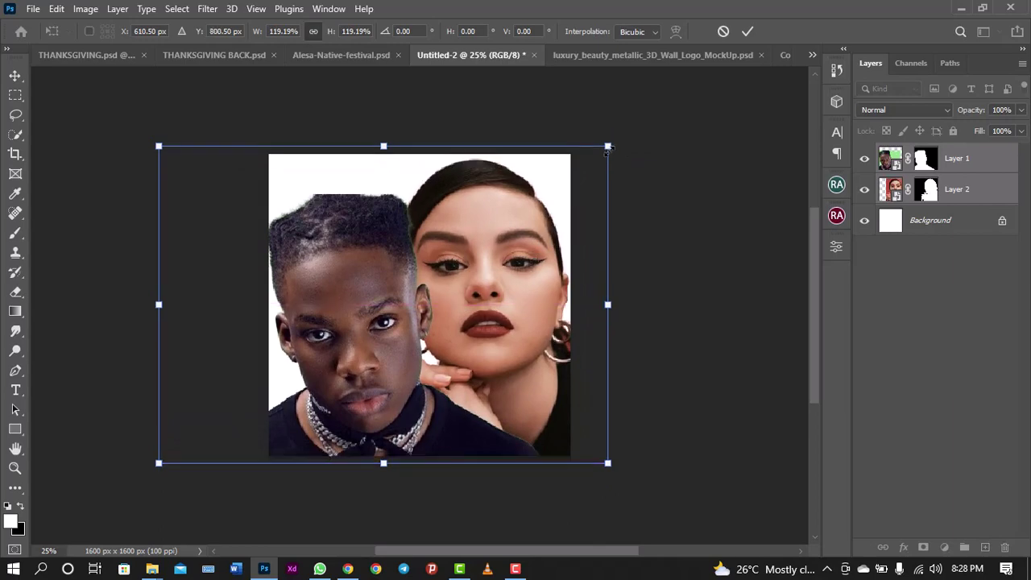
left_click_drag(607, 147, 624, 142)
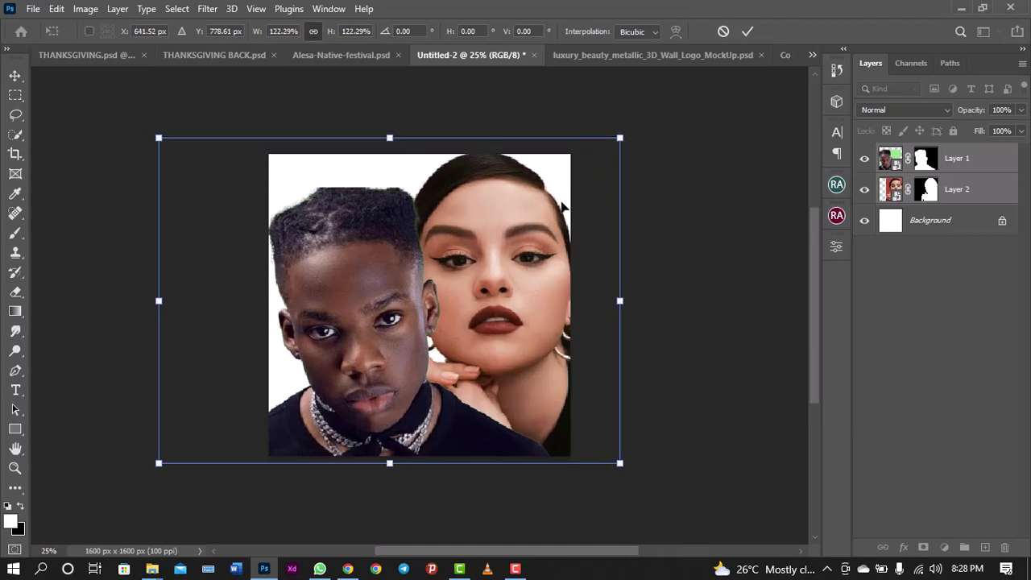
key("Return")
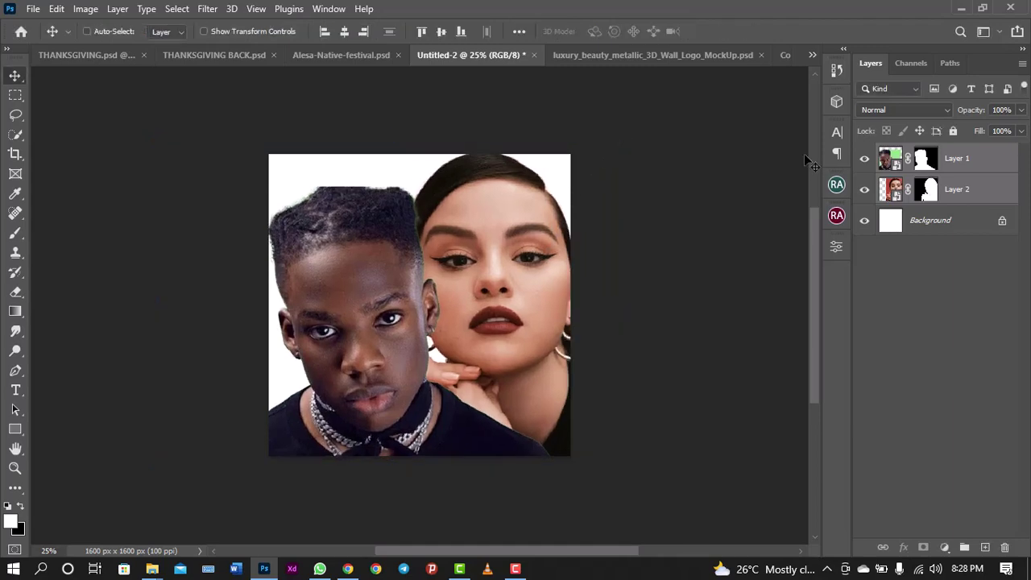
Scale the man's portrait on Layer 1 to about 103%, keeping it against the canvas's lower-left area
left_click(943, 166)
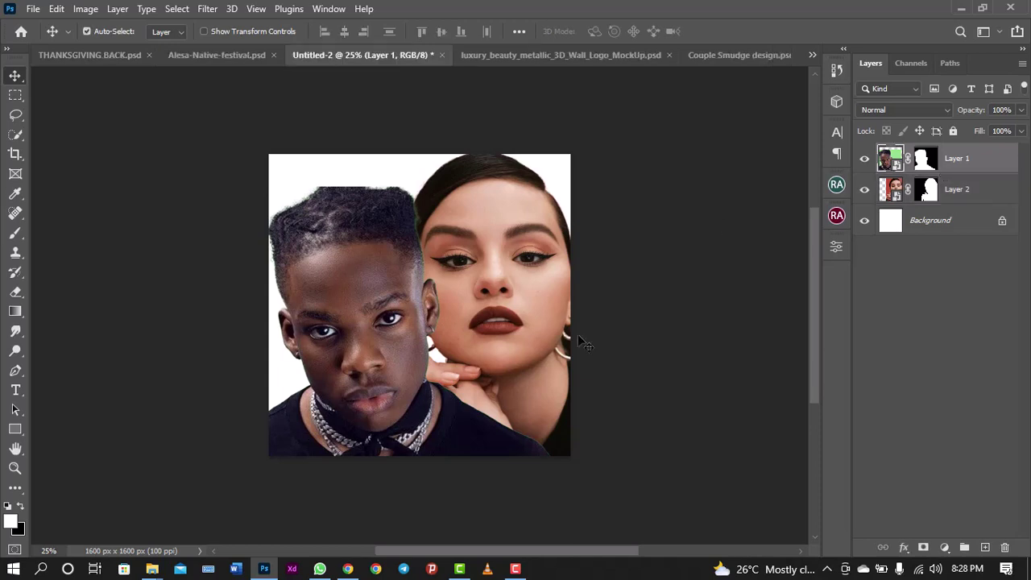
key("ctrl+t")
left_click_drag(558, 187, 591, 165)
left_click_drag(477, 298, 475, 292)
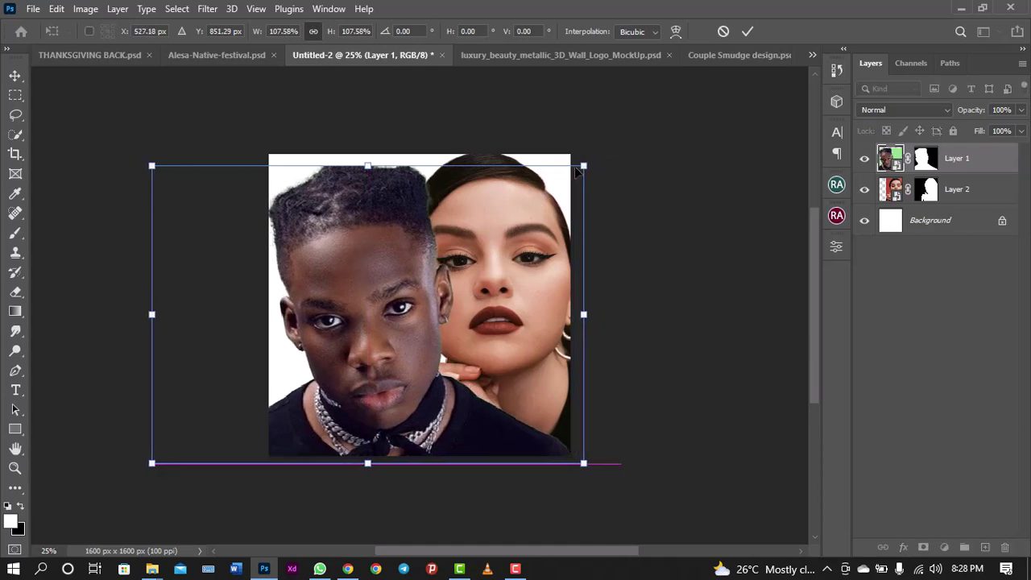
left_click_drag(583, 165, 600, 153)
left_click_drag(465, 300, 455, 301)
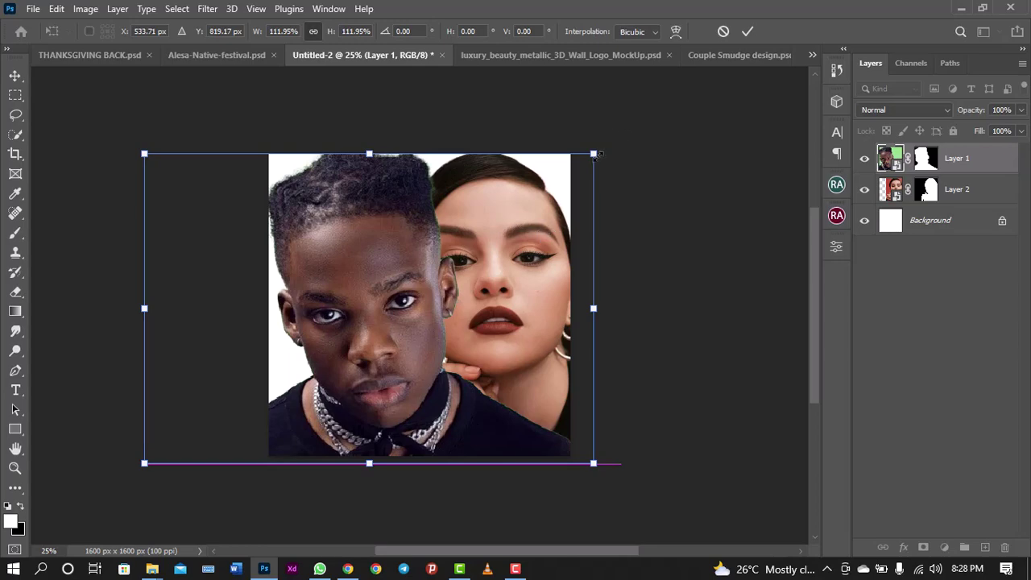
left_click_drag(596, 156, 561, 180)
left_click_drag(459, 290, 470, 292)
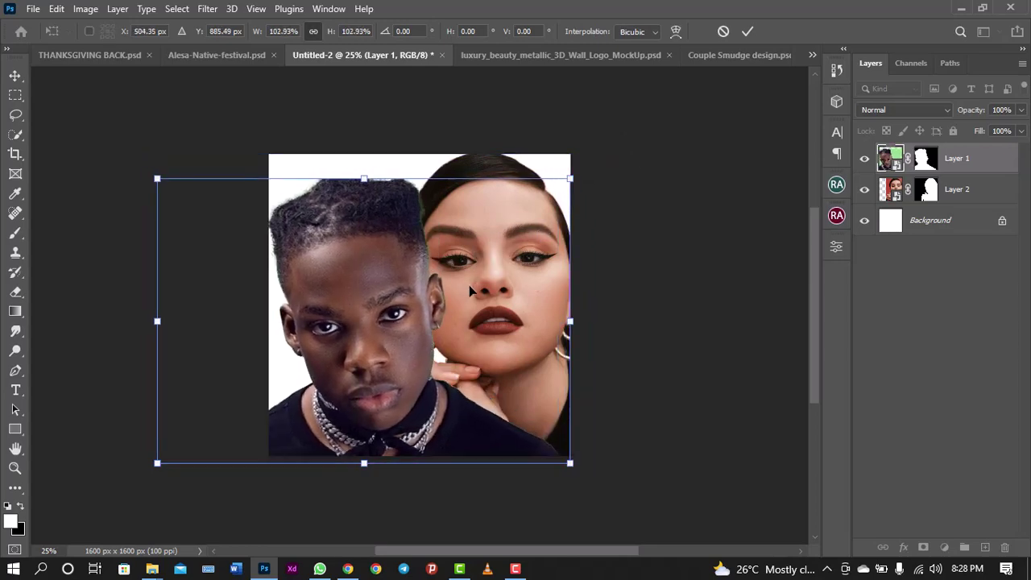
key("Return")
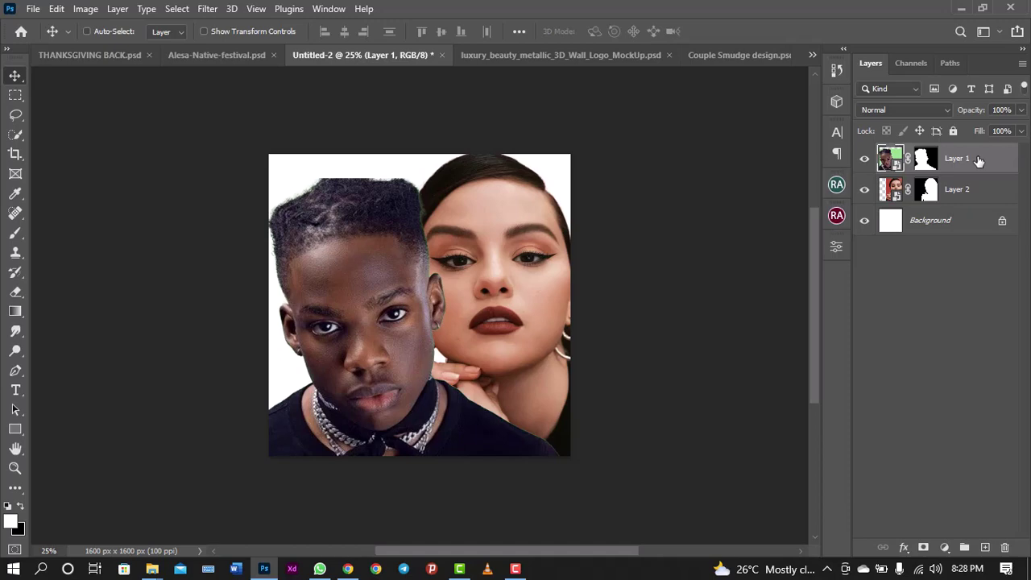
Rasterize Layer 1 and shift the man's portrait slightly to the right
right_click(978, 161)
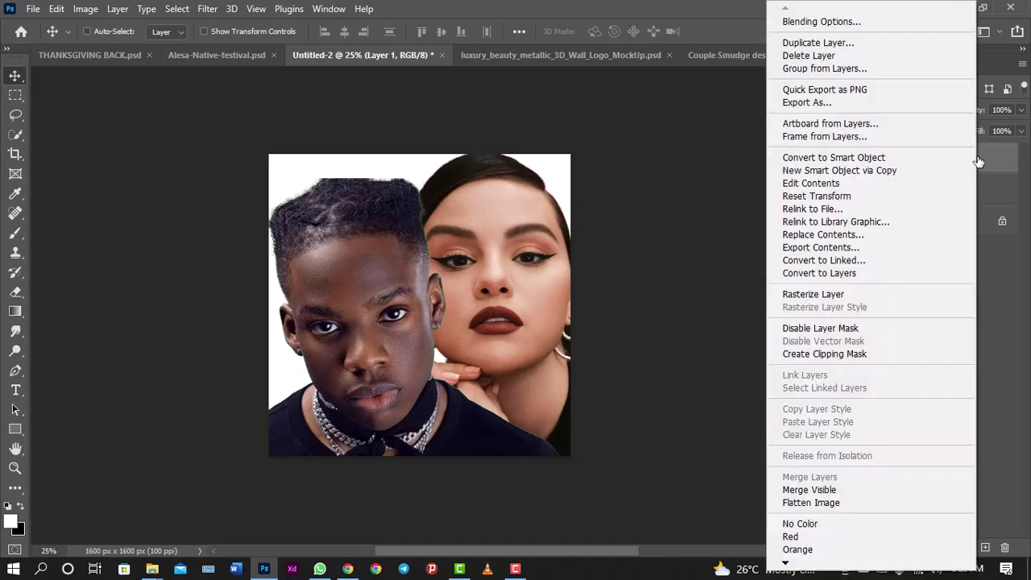
left_click(867, 301)
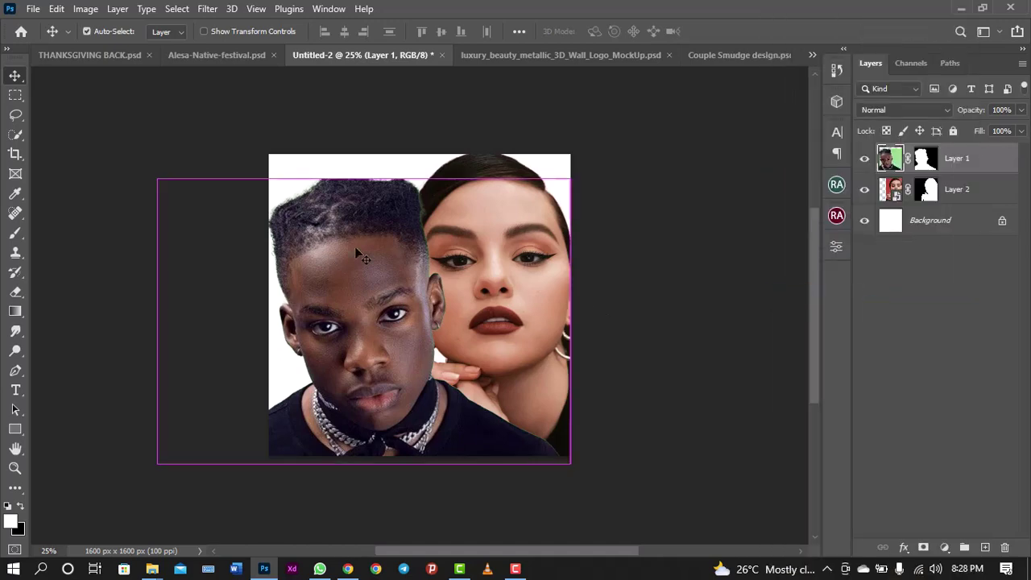
key("ctrl+plus")
key("ctrl+plus")
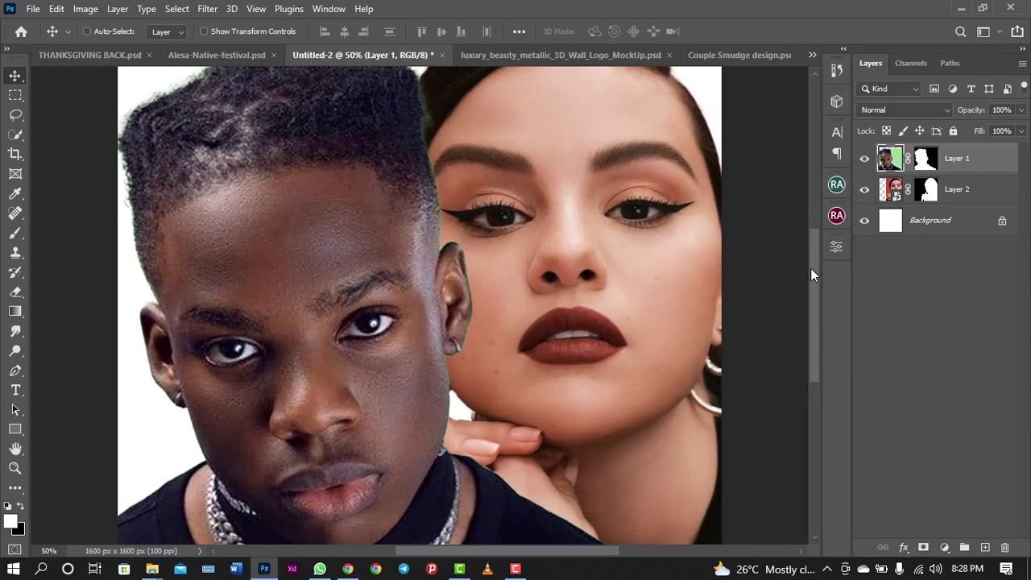
left_click_drag(810, 269, 810, 237)
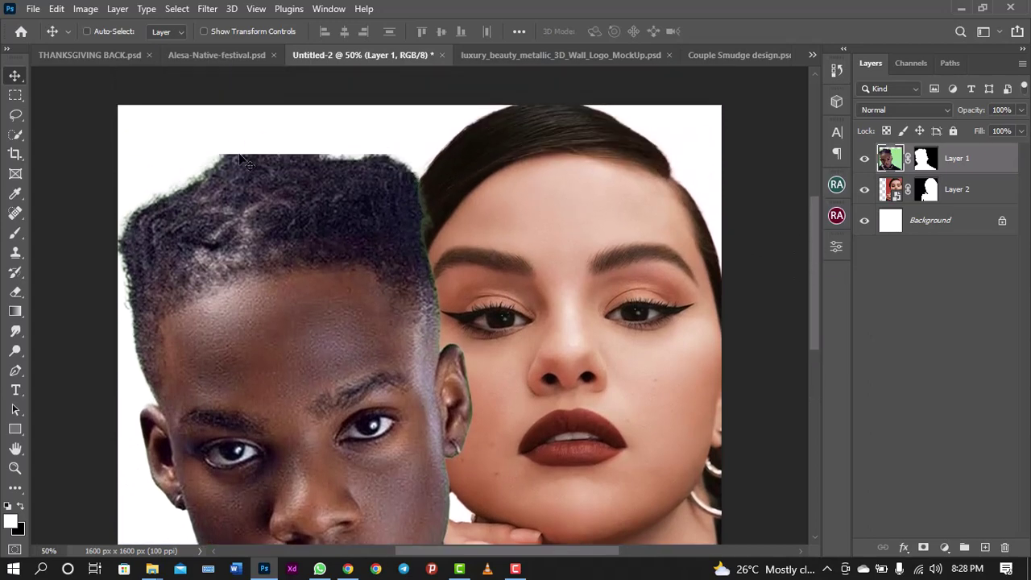
left_click_drag(265, 270, 272, 262)
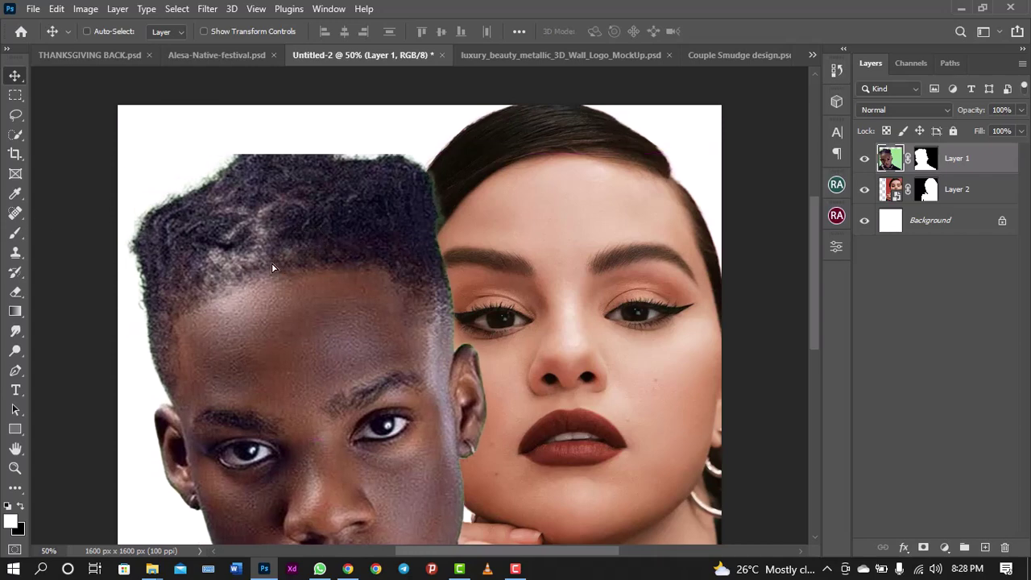
Lasso the upper-left edge of the man's hair, convert Layer 1 to a smart object, and copy the selected patch to a new layer
left_click(18, 115)
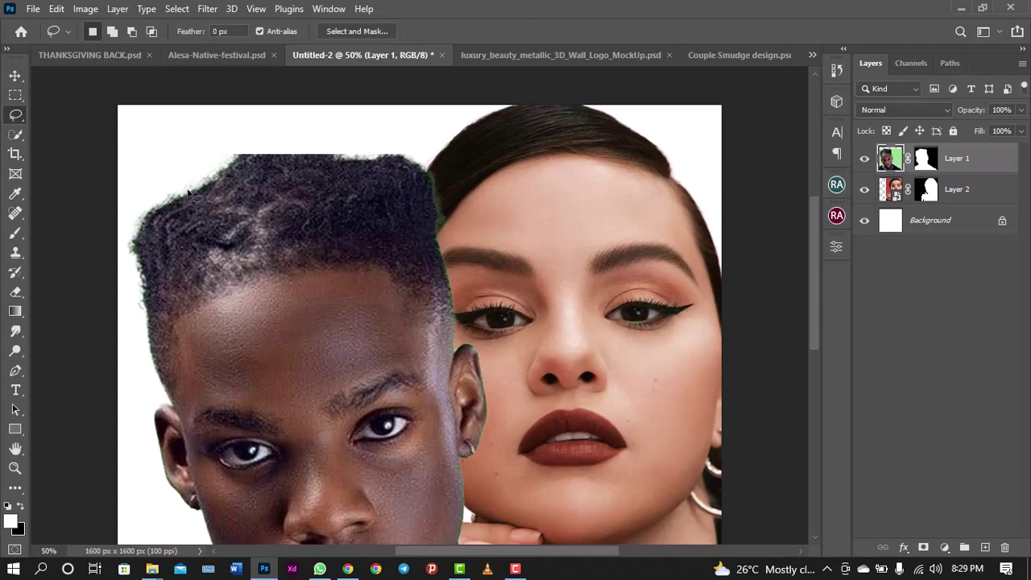
mouse_move(186, 194)
left_mouse_down()
mouse_move(178, 242)
mouse_move(139, 280)
mouse_move(129, 257)
mouse_move(144, 213)
mouse_move(186, 194)
left_mouse_up()
right_click(944, 166)
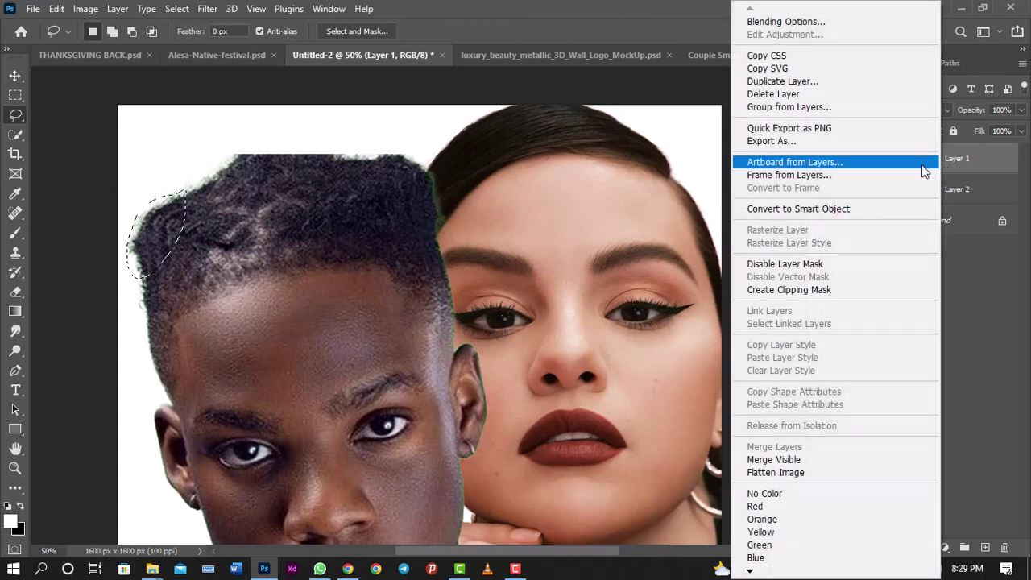
left_click(825, 210)
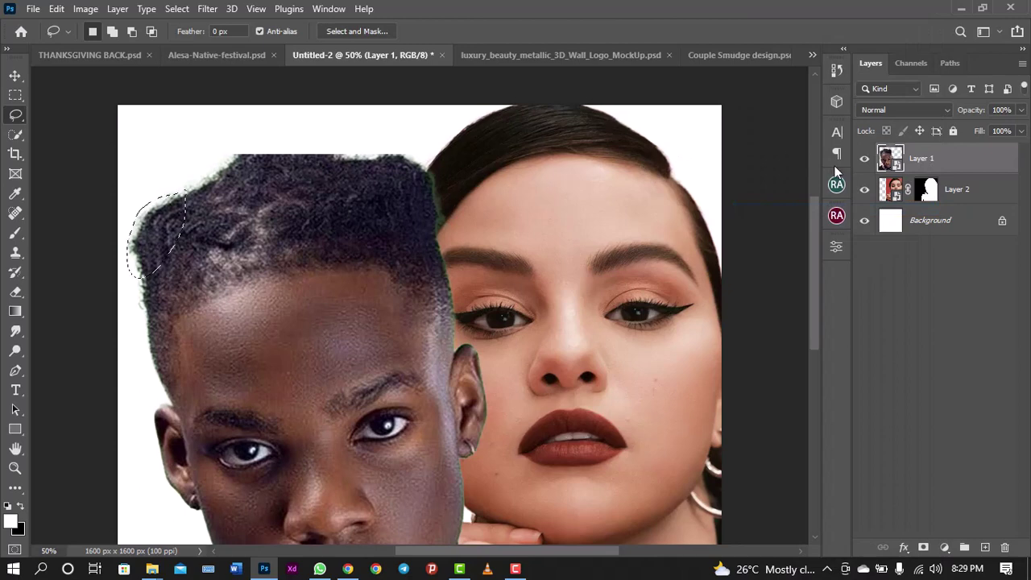
key("ctrl+j")
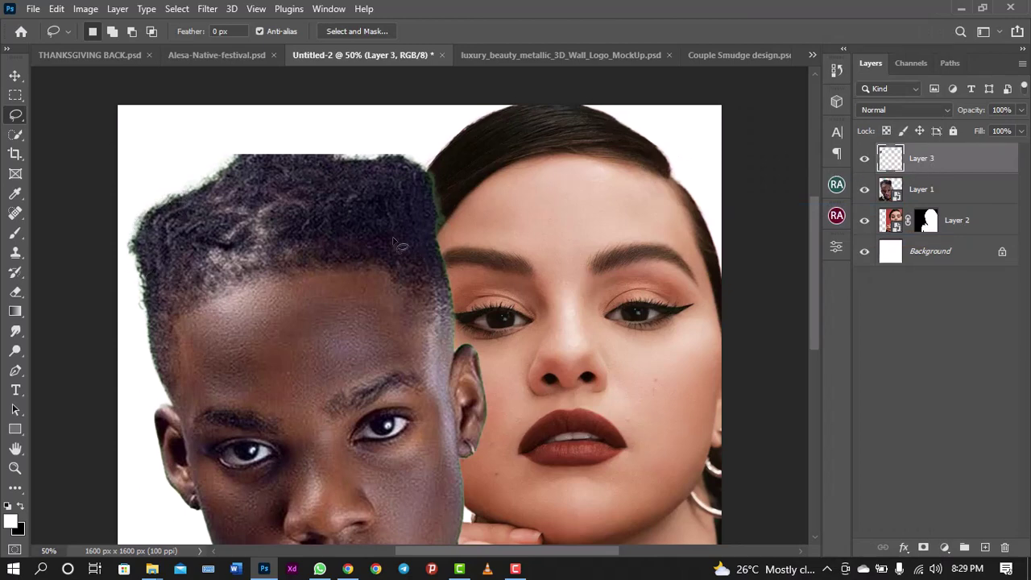
Move the copied hair patch on Layer 3 onto the flat top of the man's hair and rotate it about 66°
left_click(15, 77)
left_click_drag(158, 230, 291, 147)
key("ctrl+t")
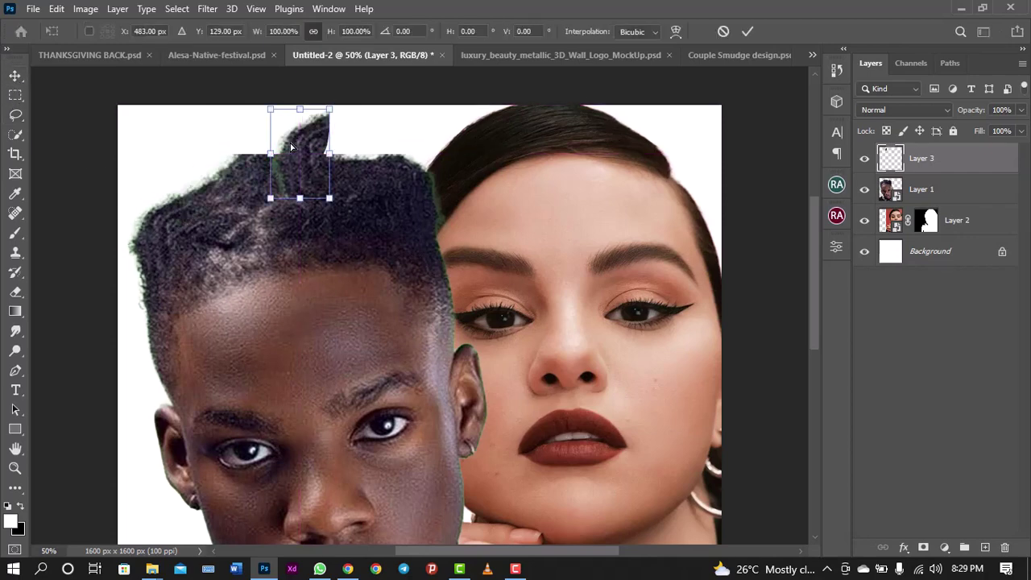
left_click_drag(382, 149, 356, 191)
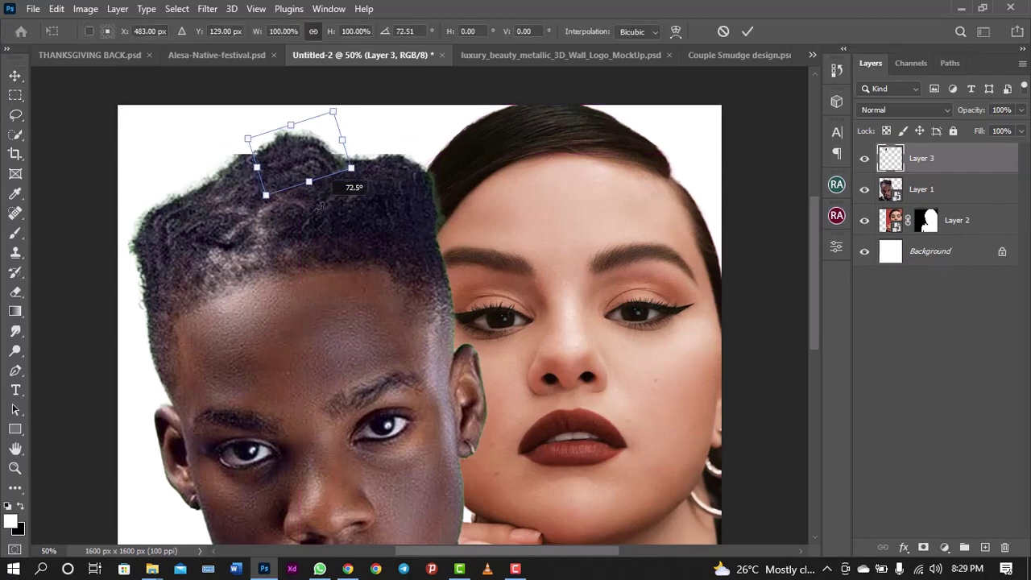
left_click_drag(295, 161, 278, 154)
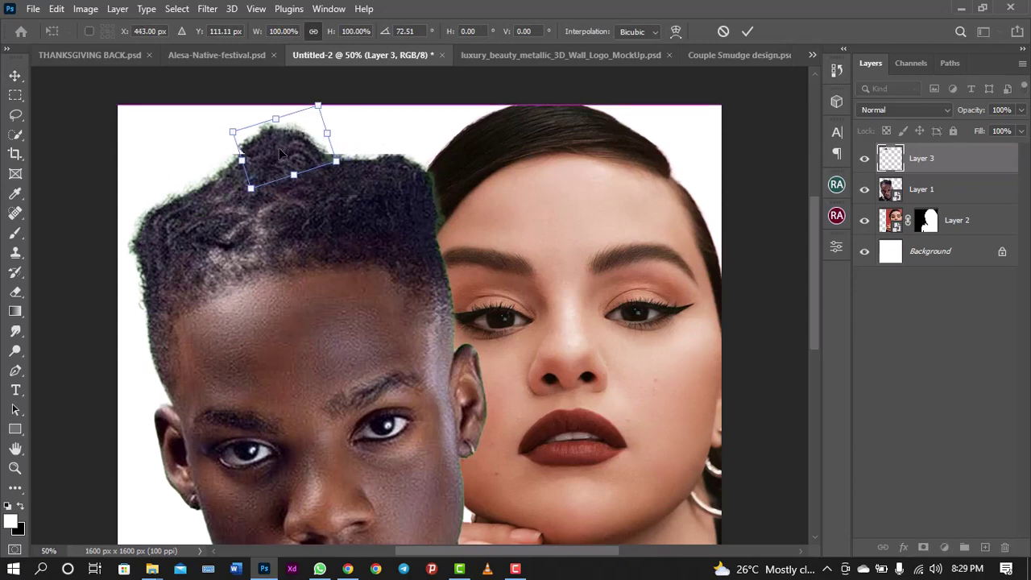
left_click_drag(350, 161, 351, 154)
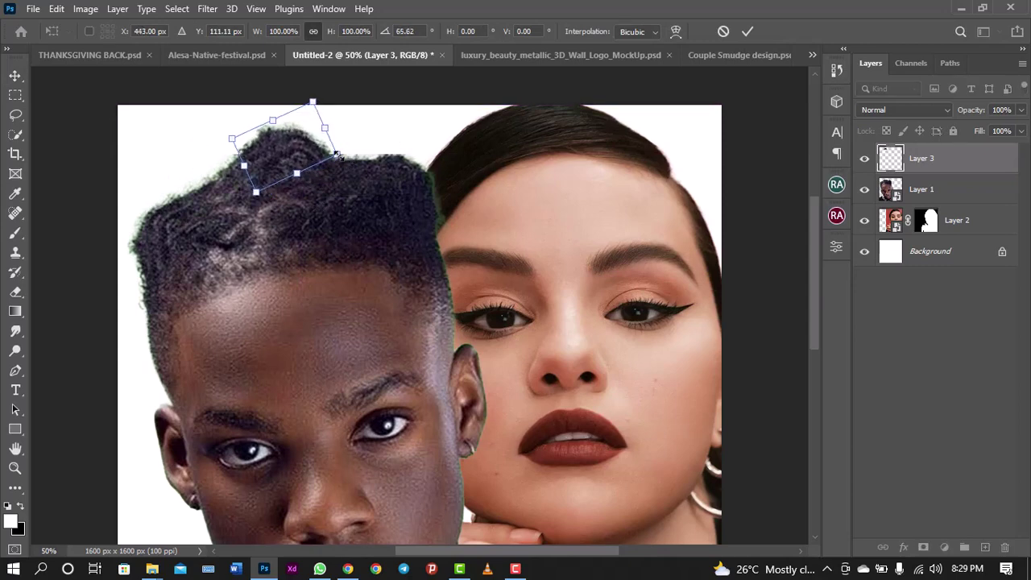
key("Return")
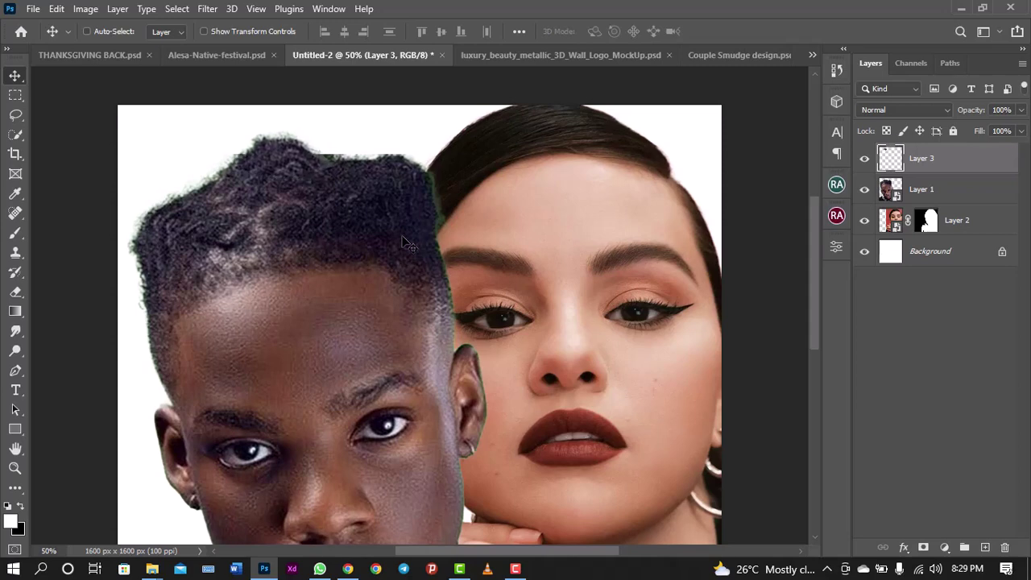
Stretch the hair patch's right side outward to about 107% width to cover more of the flat edge
key("ctrl+t")
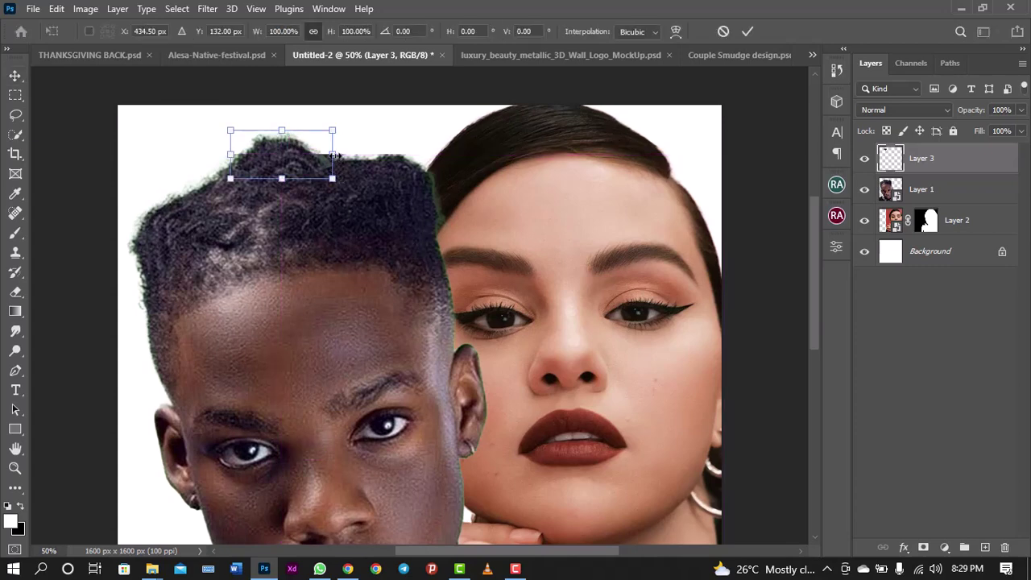
left_click_drag(334, 154, 343, 153)
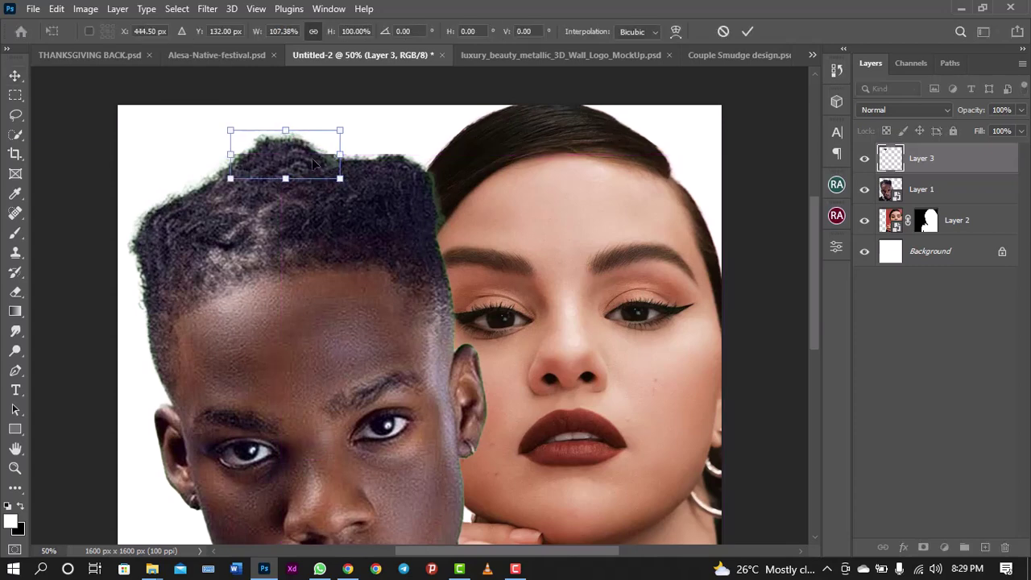
key("Return")
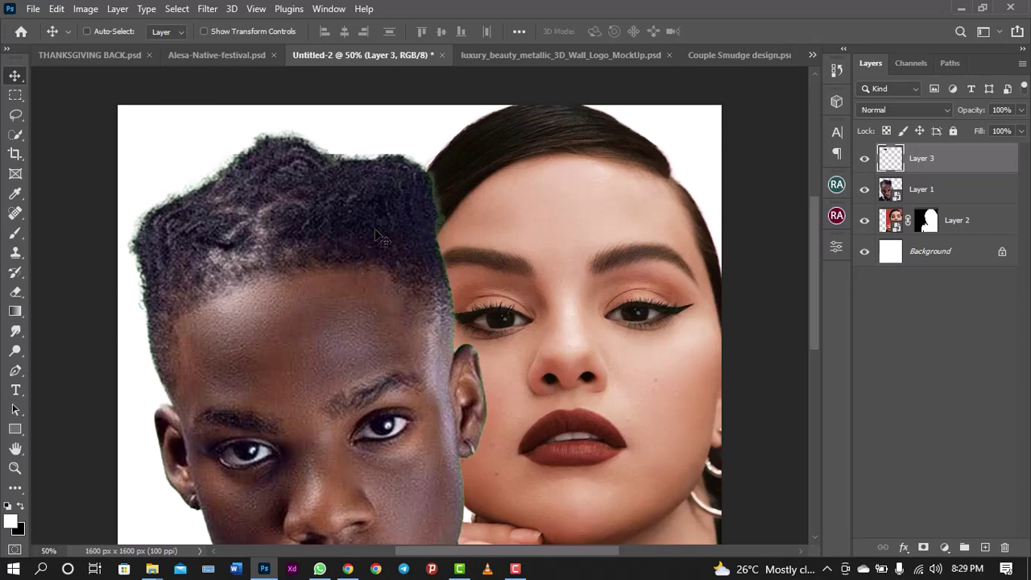
key("ctrl+minus")
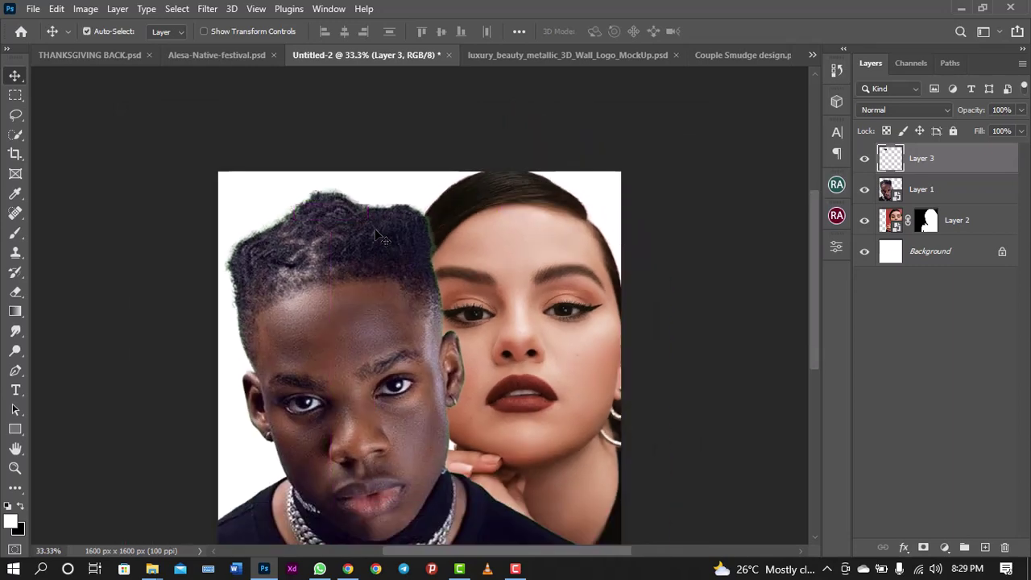
key("ctrl+plus")
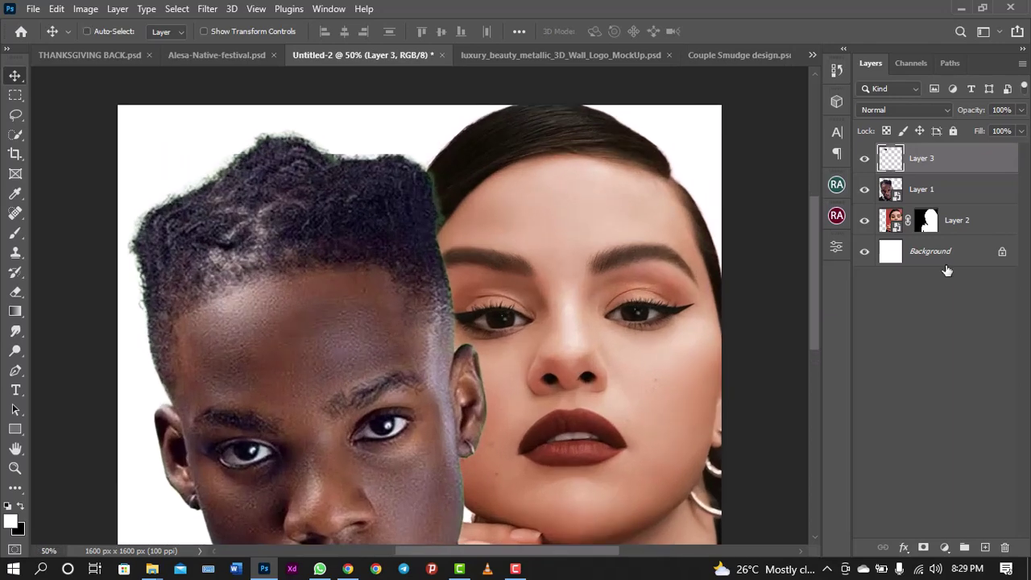
left_click(945, 200, "shift")
right_click(942, 201)
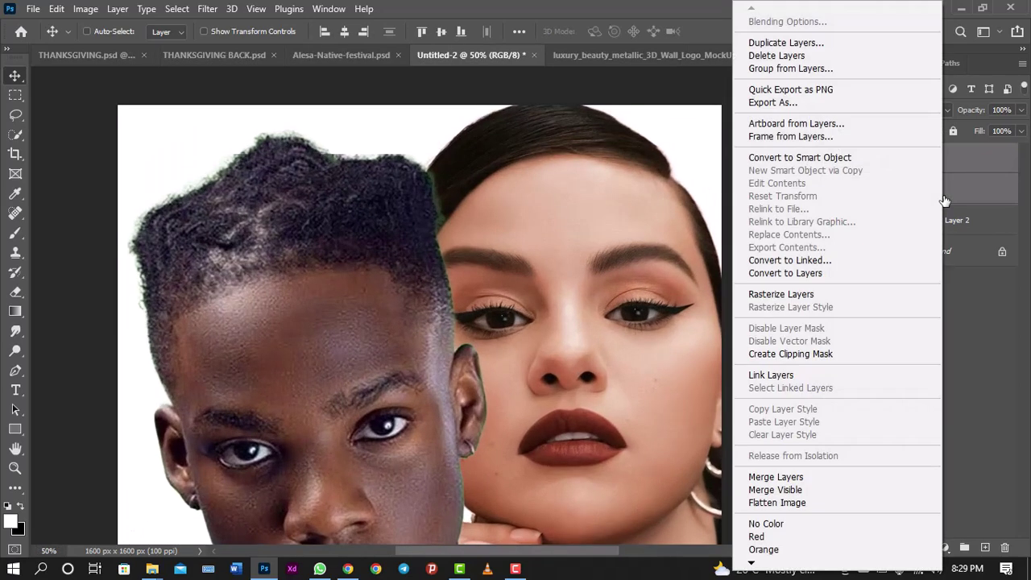
left_click(820, 159)
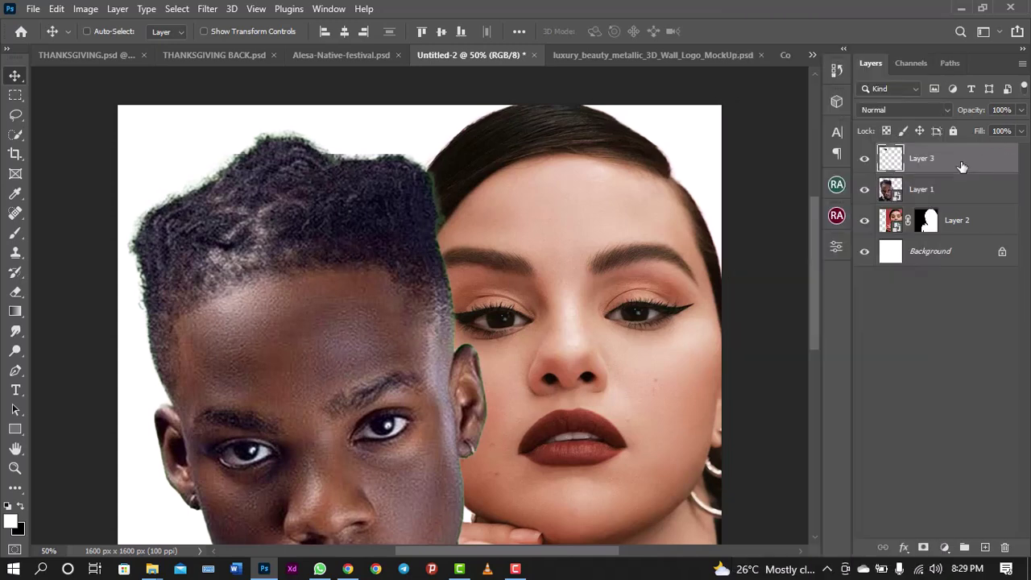
Add a layer mask to Layer 3 and set up the brush at 80 px with black as the foreground colour
left_click(924, 548)
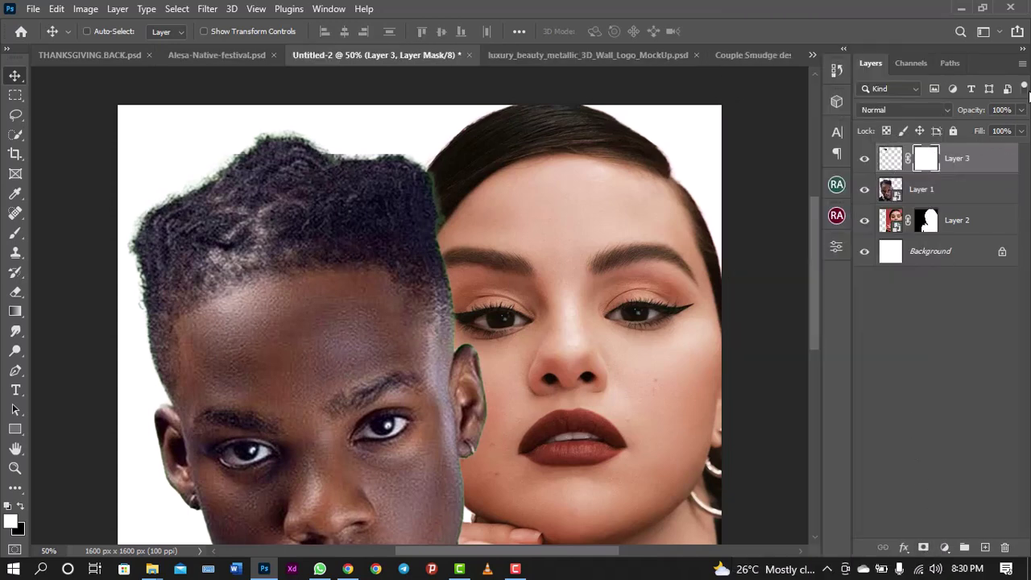
left_click(15, 233)
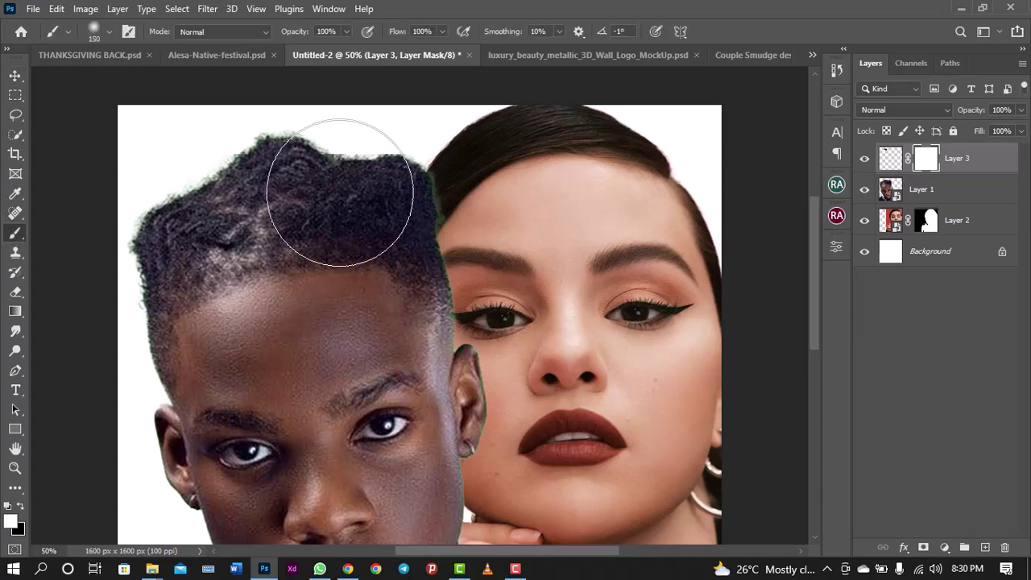
key("bracketleft")
key("bracketleft")
key("bracketleft")
key("bracketleft")
key("bracketleft")
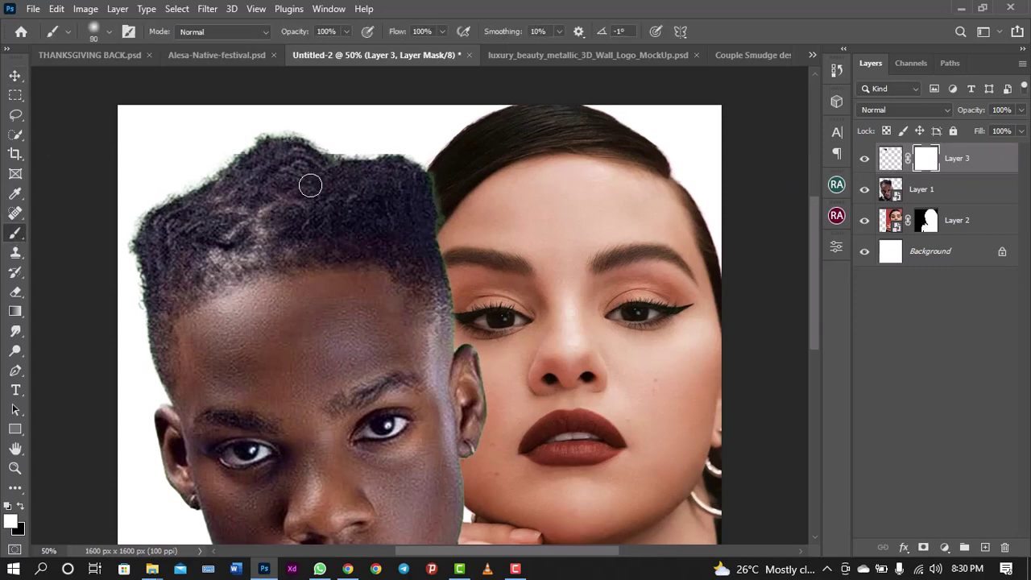
key("bracketleft")
key("d")
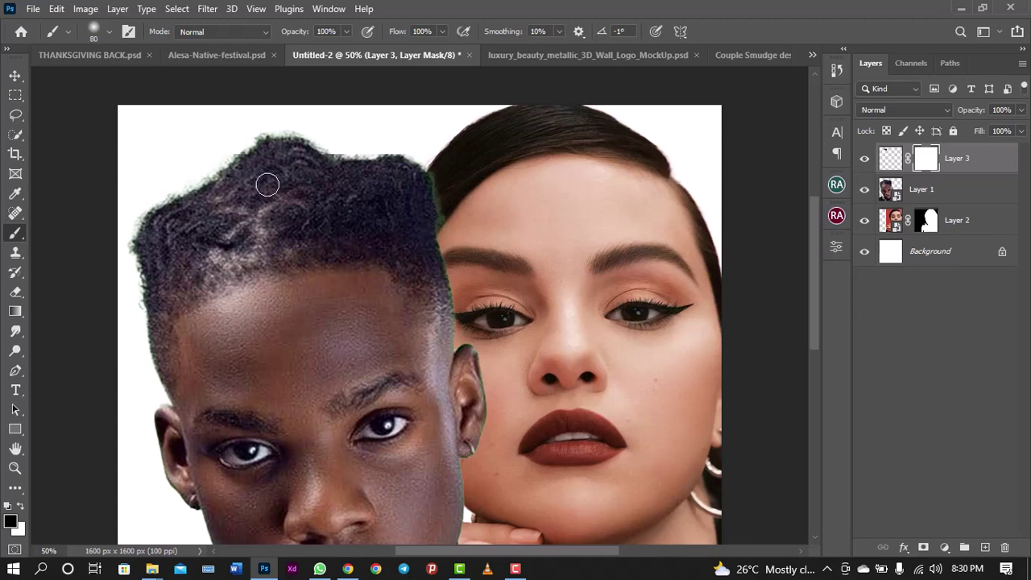
Convert Layer 3 and Layer 1 together into one smart object and add a layer mask to it
left_click(957, 189)
right_click(955, 188)
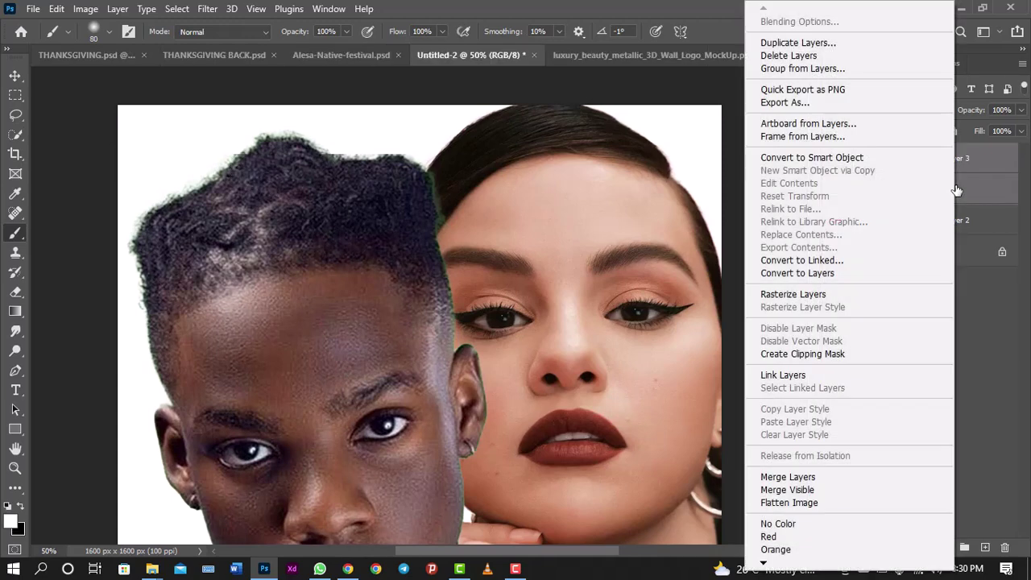
left_click(812, 158)
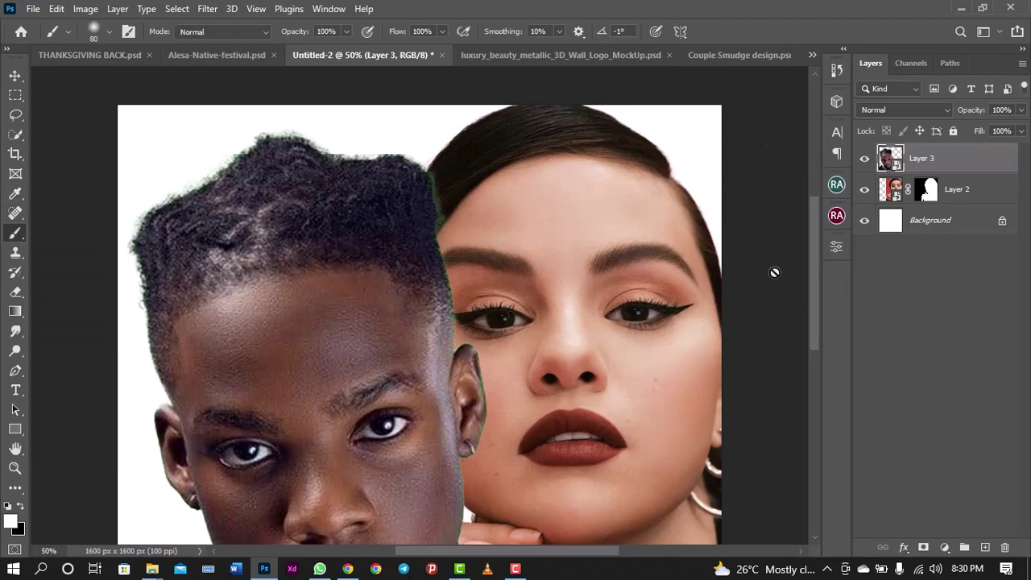
left_click(923, 548)
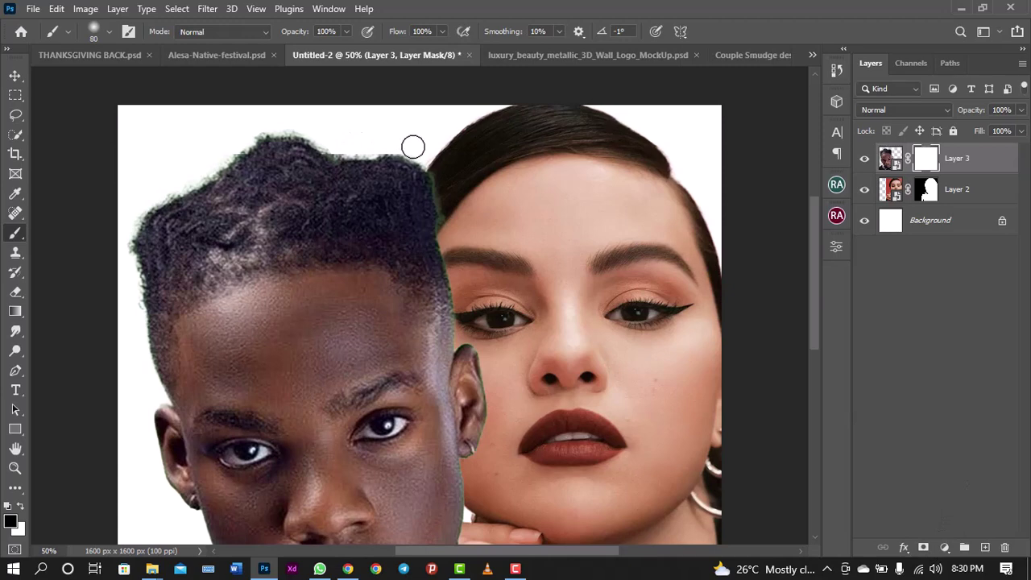
Set the brush hardness to 71% and paint black on Layer 3's mask to soften the flat top edge of the man's hair
right_click(384, 146)
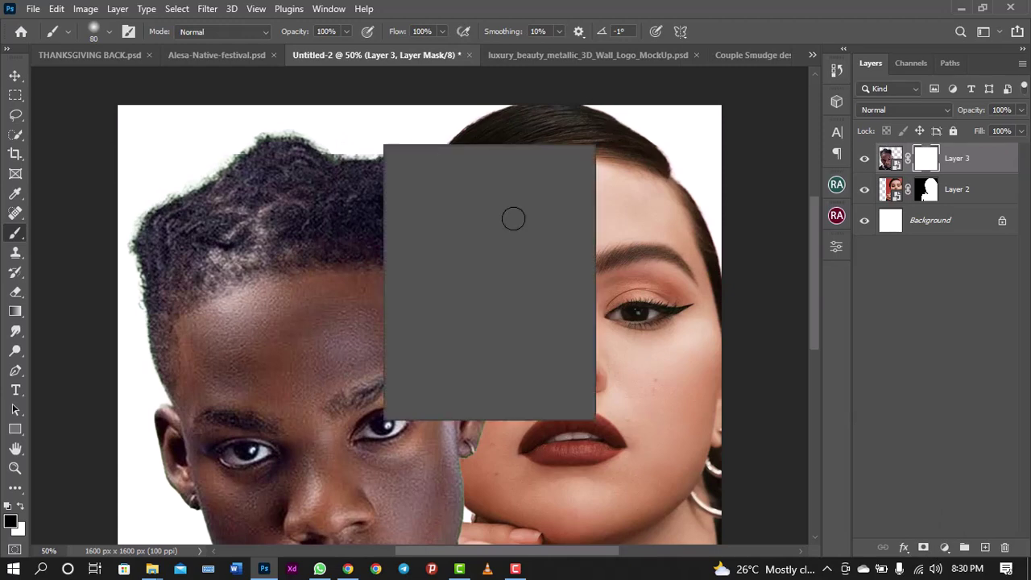
key("shift+bracketright")
key("shift+bracketright")
key("shift+bracketright")
key("shift+bracketright")
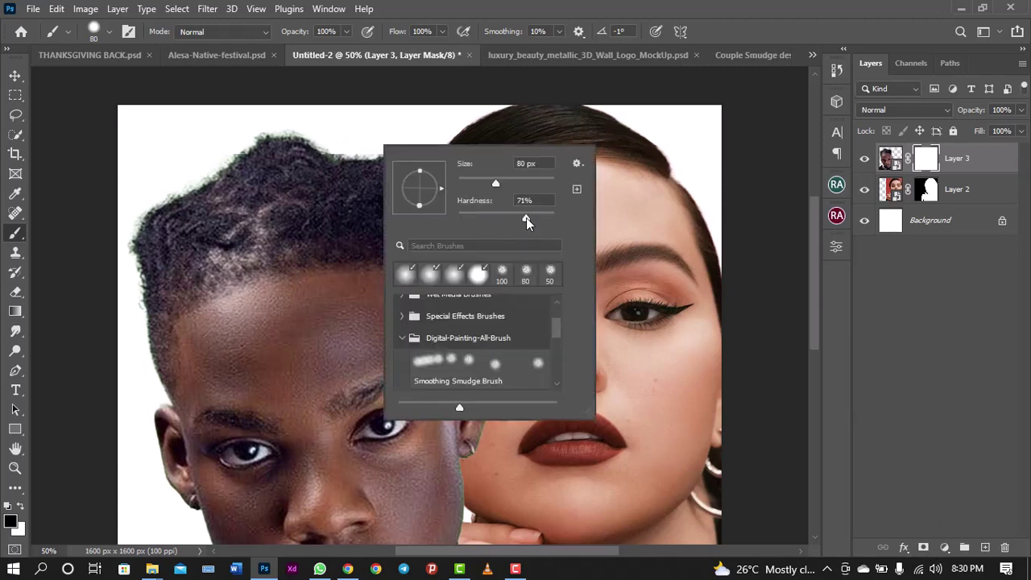
key("Return")
left_click_drag(356, 150, 415, 131)
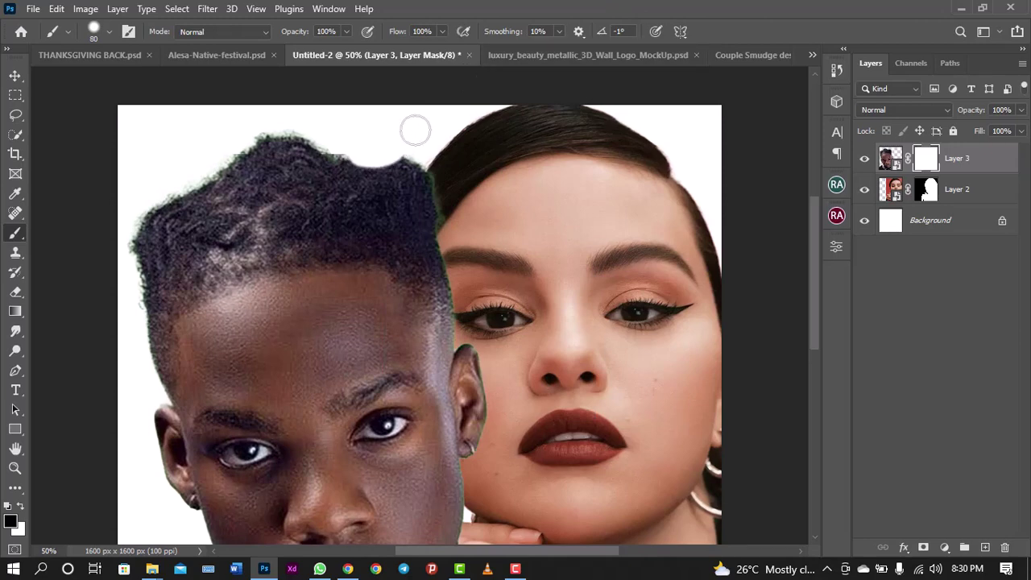
key("ctrl+z")
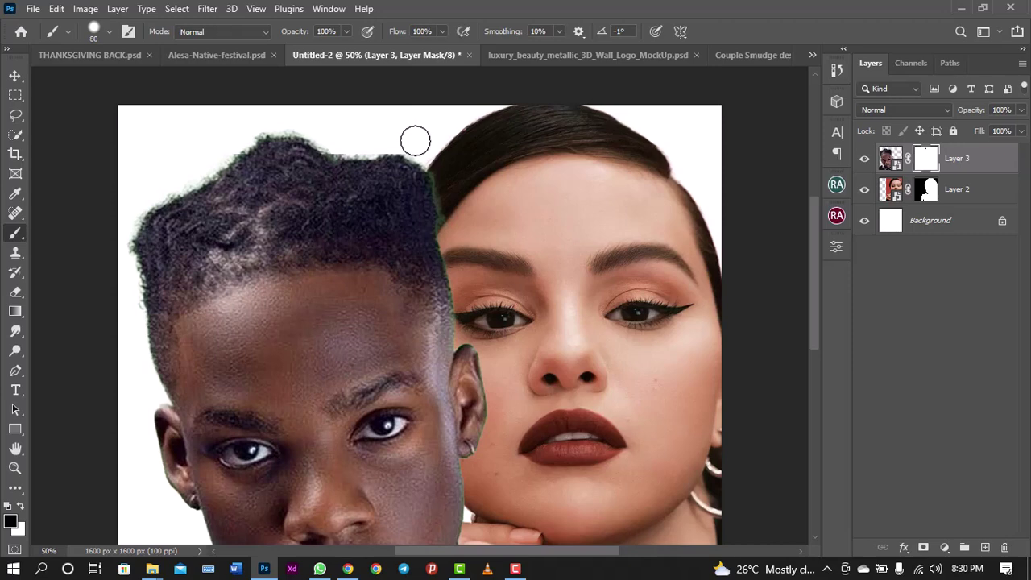
scroll(400, 142, "down", 1)
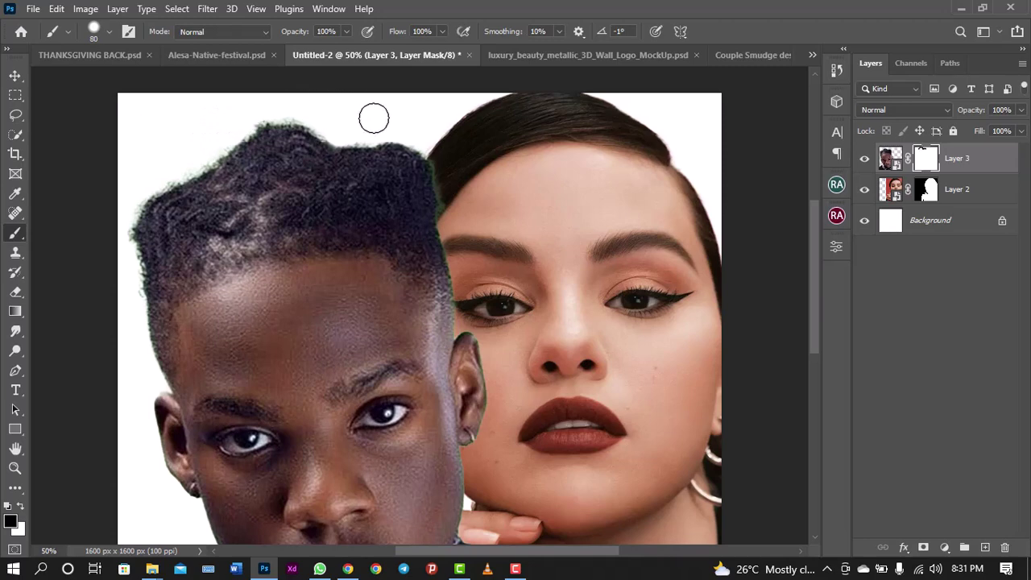
Scale the man's portrait on Layer 3 to about 85% and move it down and left against the canvas's lower-left corner
key("ctrl+minus")
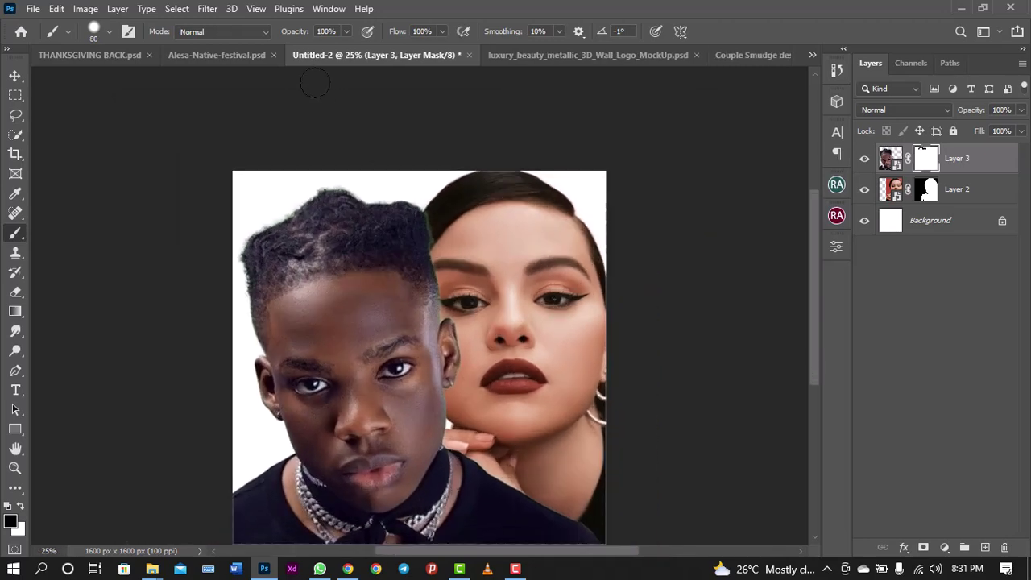
key("ctrl+minus")
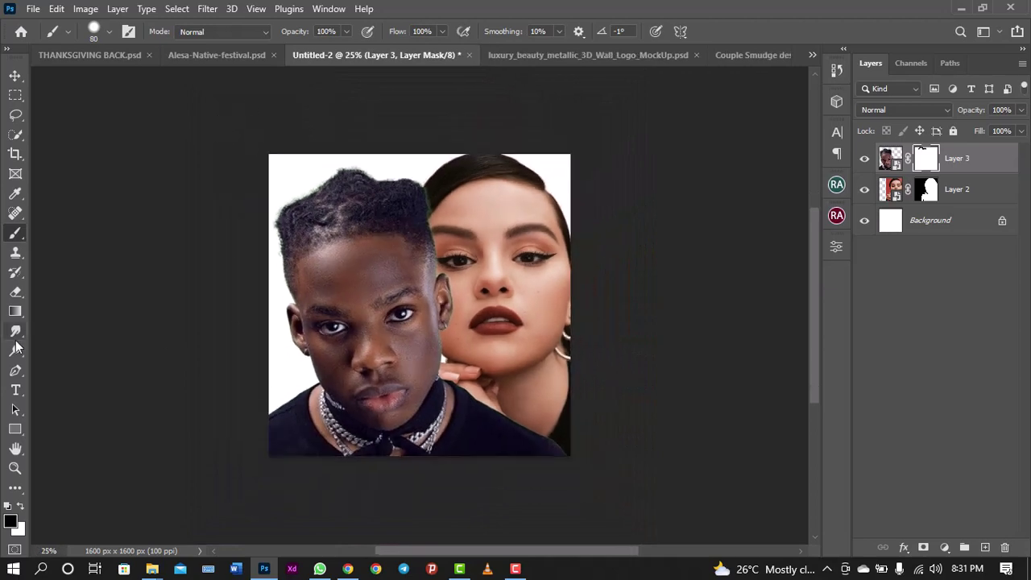
left_click(15, 76)
key("ctrl+minus")
key("ctrl+minus")
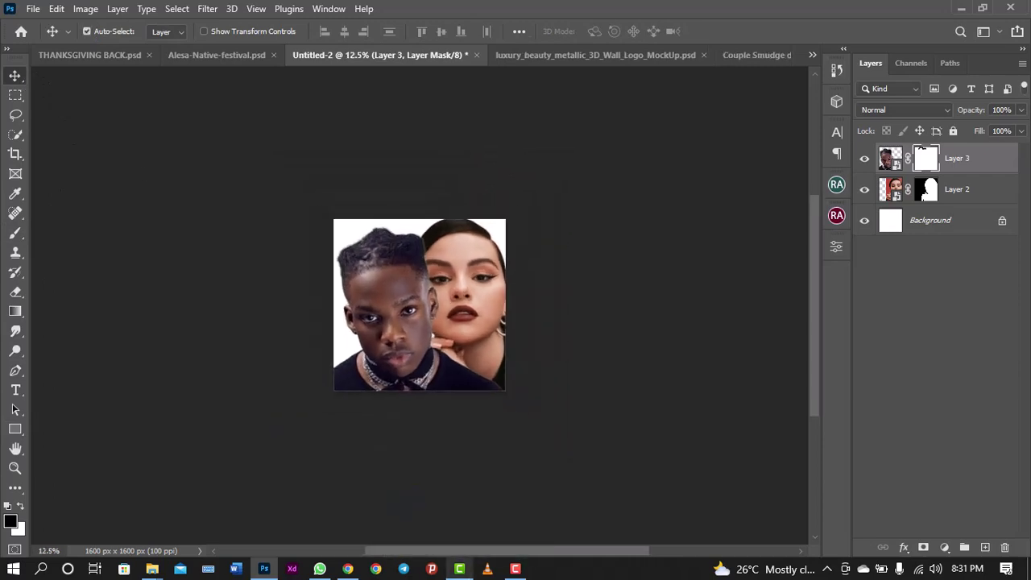
key("ctrl+plus")
key("ctrl+plus")
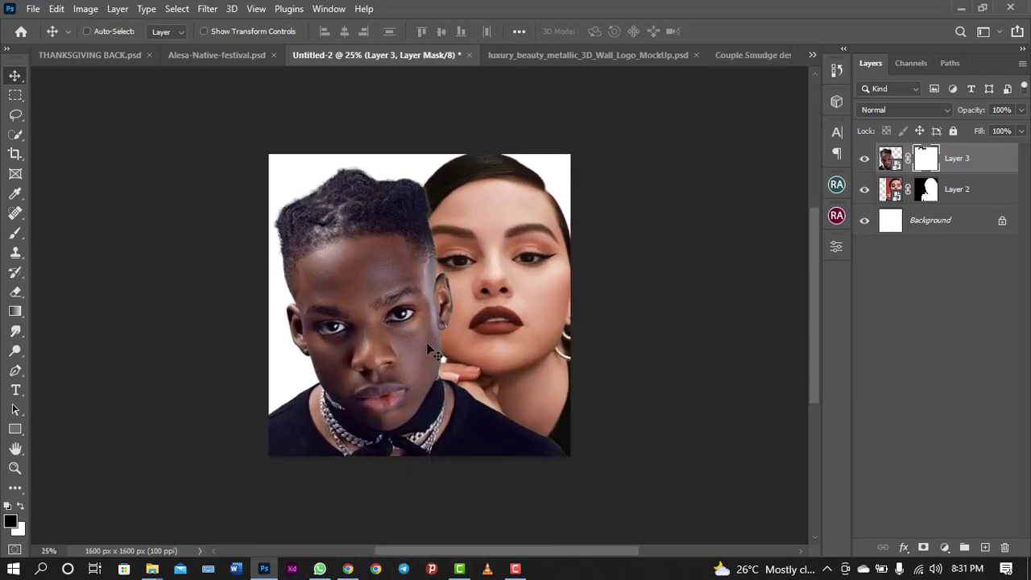
key("ctrl+t")
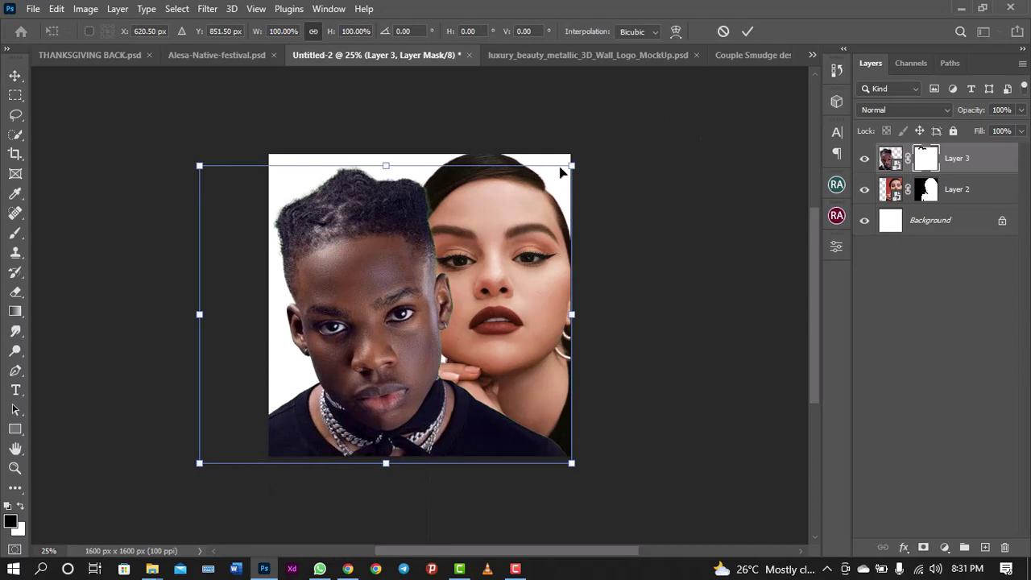
left_click_drag(568, 164, 546, 179)
left_click_drag(487, 269, 463, 306)
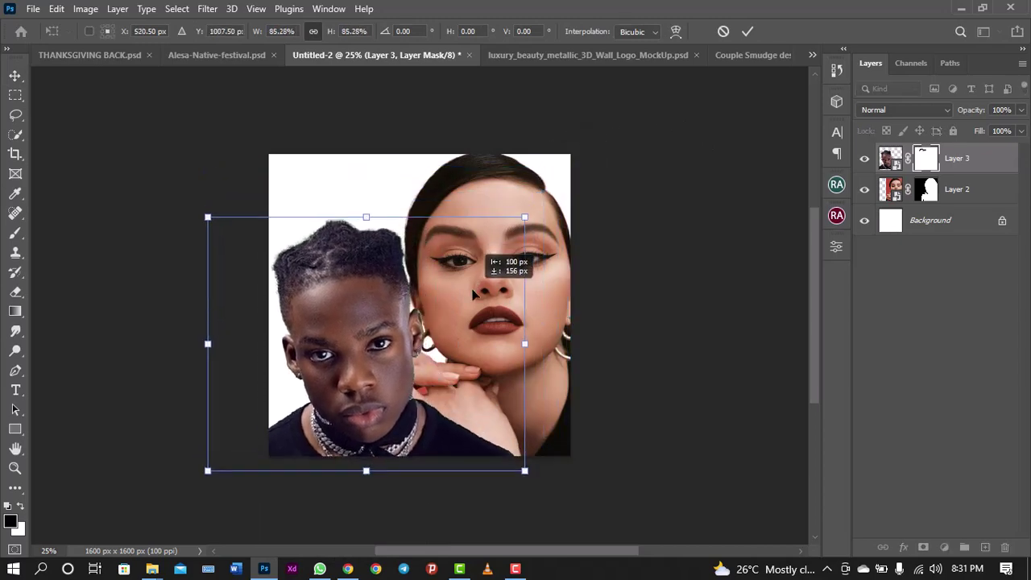
key("Return")
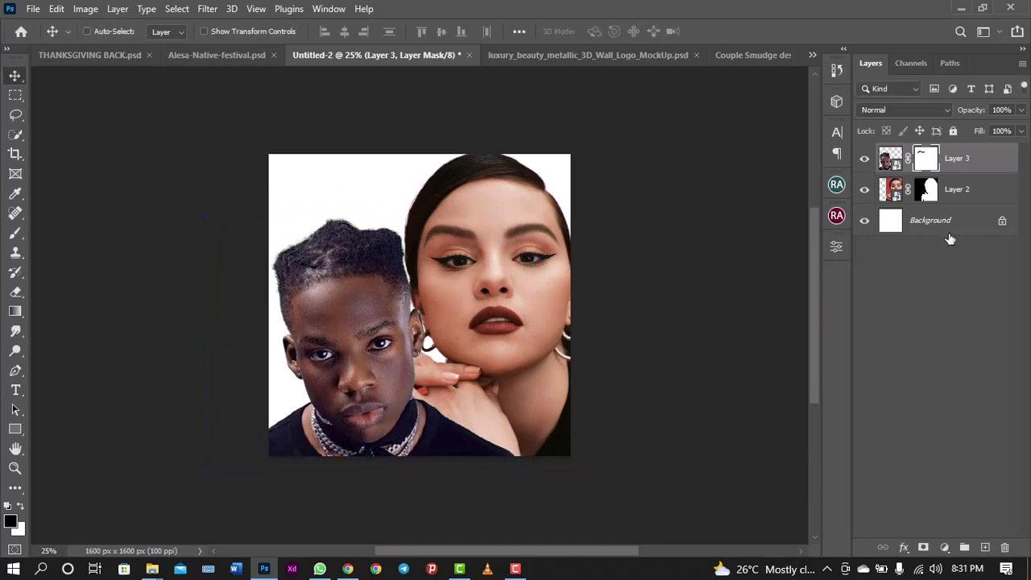
Scale the woman's portrait on Layer 2 to about 74% and position it beside the man in the canvas's lower-right area
left_click(959, 192)
key("ctrl+t")
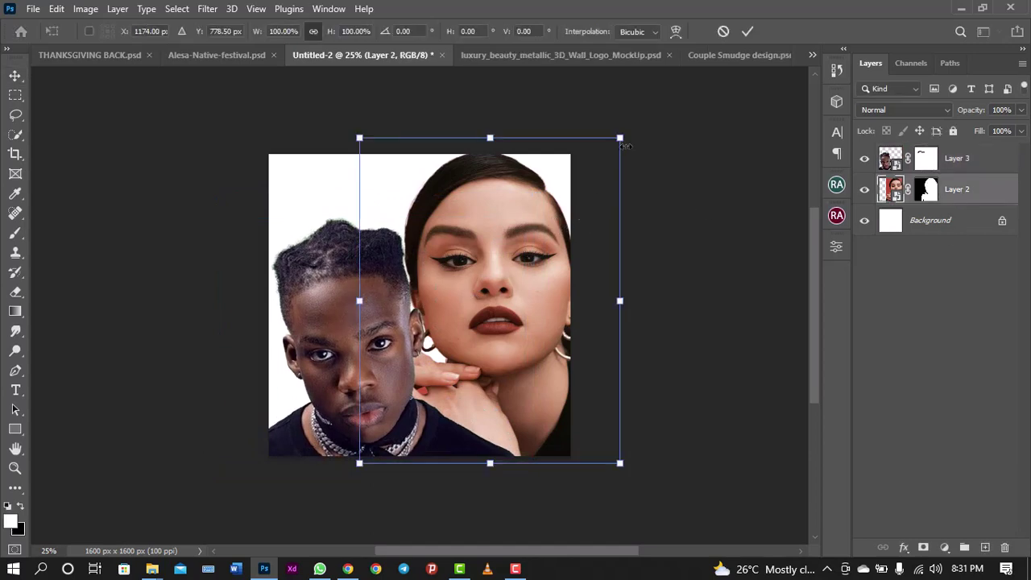
left_click_drag(621, 139, 587, 179)
left_click_drag(530, 277, 508, 323)
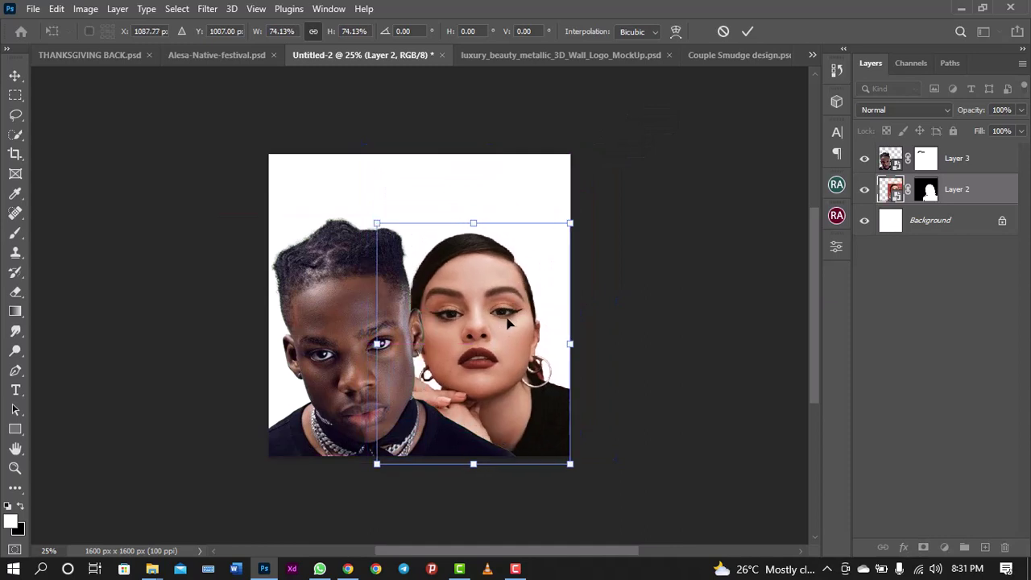
key("Return")
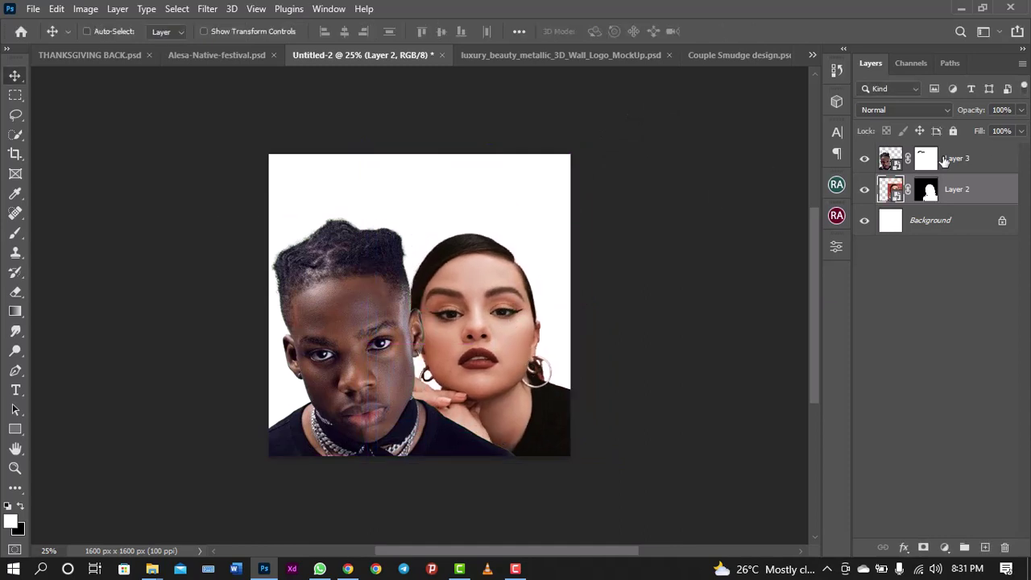
Select Layer 3 and Layer 2 together and shift both portraits slightly to the right
left_click(944, 161, "shift")
left_click_drag(506, 356, 513, 360)
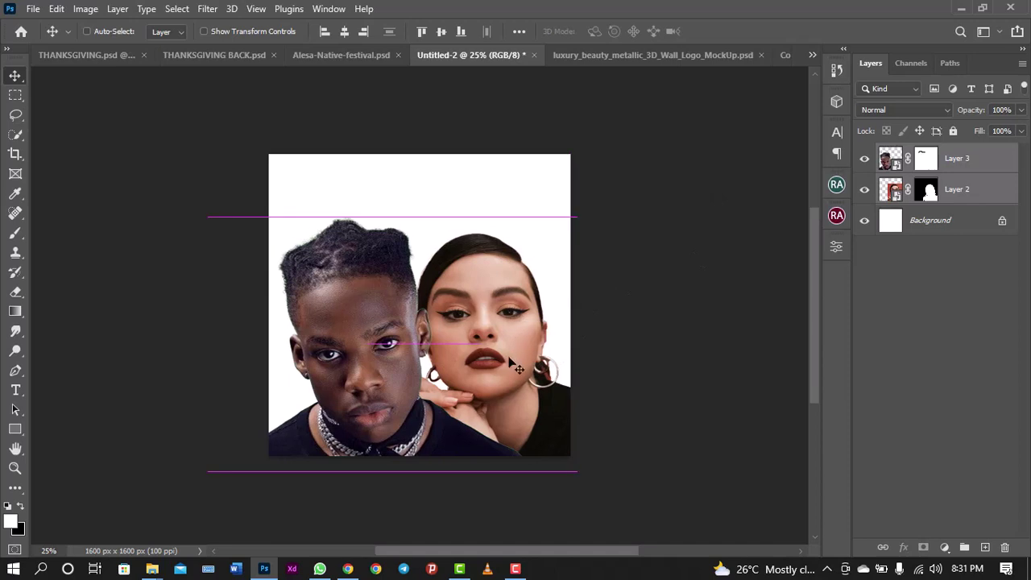
Rotate the man's portrait on Layer 3 clockwise by about 10° and reposition it so his head stands upright beside the woman
left_click(994, 160)
key("ctrl")
key("ctrl+t")
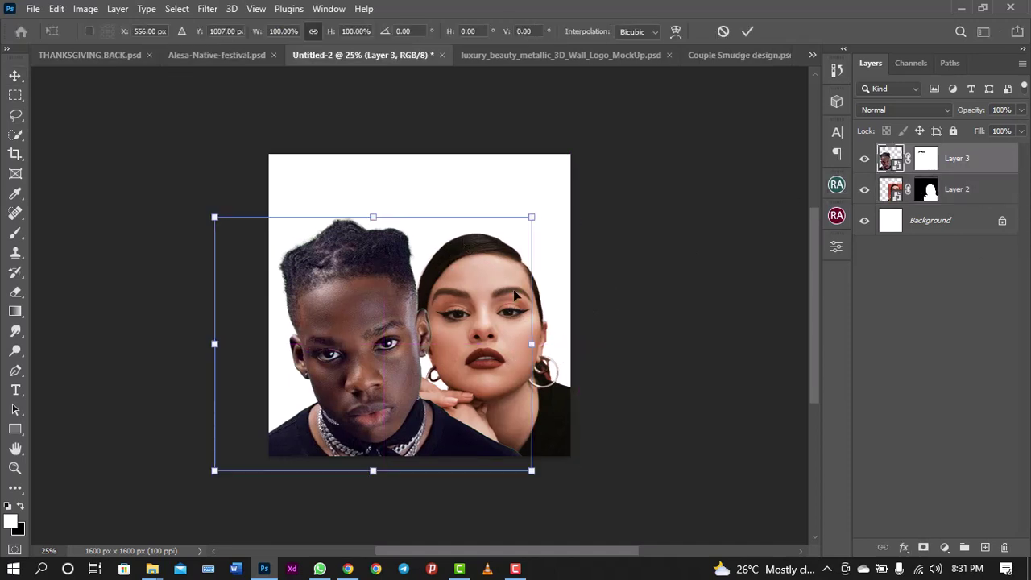
left_click_drag(587, 359, 564, 393)
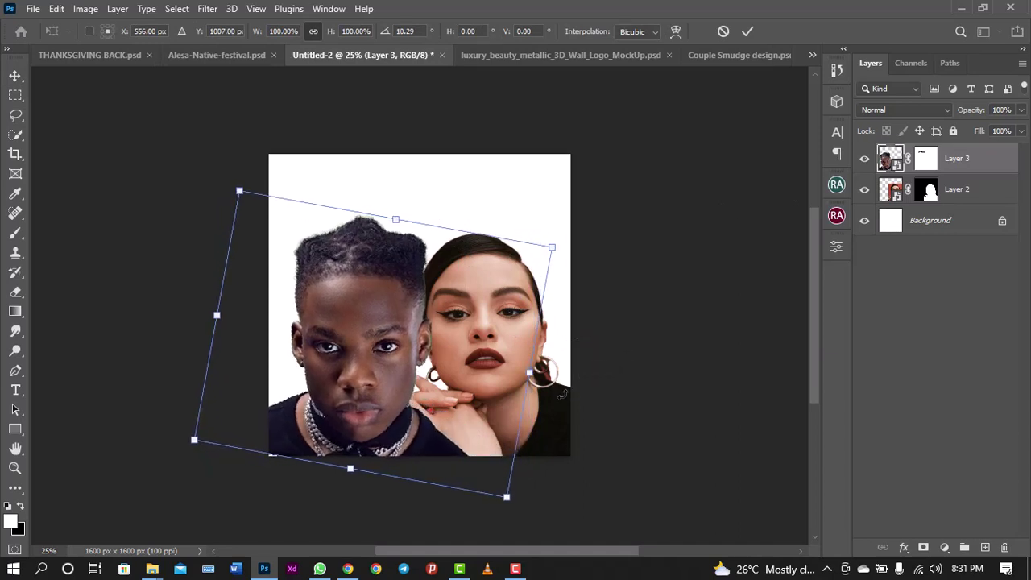
key("Escape")
mouse_move(464, 439)
left_mouse_down()
mouse_move(447, 442)
mouse_move(456, 430)
left_mouse_up()
Scale Layer 2 and Layer 3 together to about 115% and shift both portraits slightly up and left
left_click(968, 191)
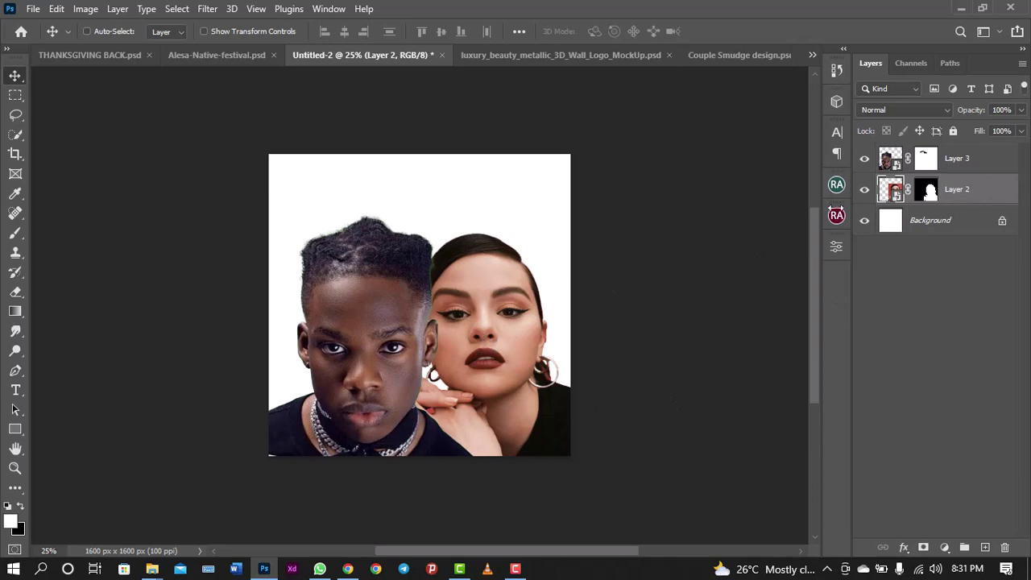
left_click(995, 166, "ctrl")
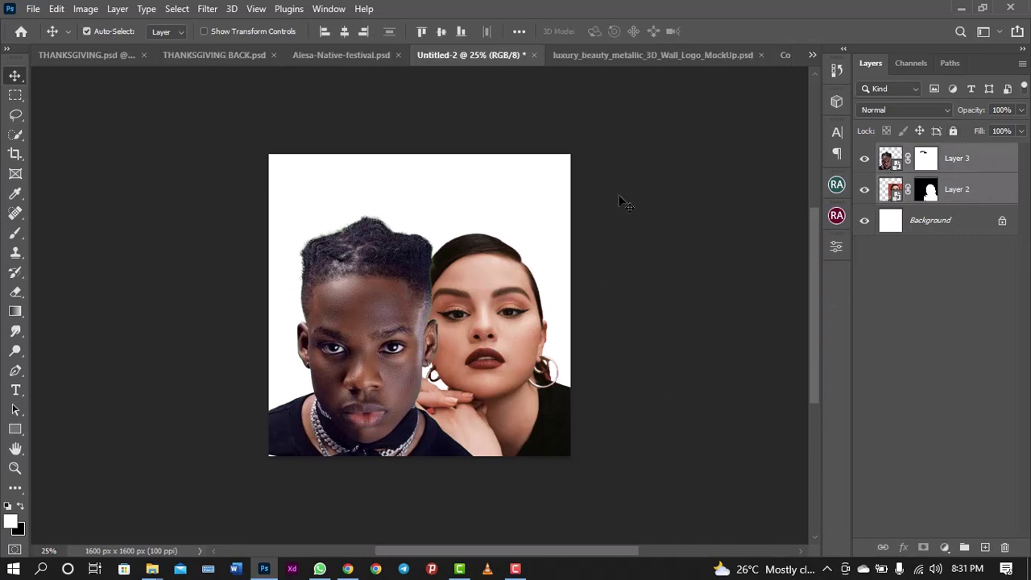
key("ctrl+t")
left_click_drag(575, 215, 605, 193)
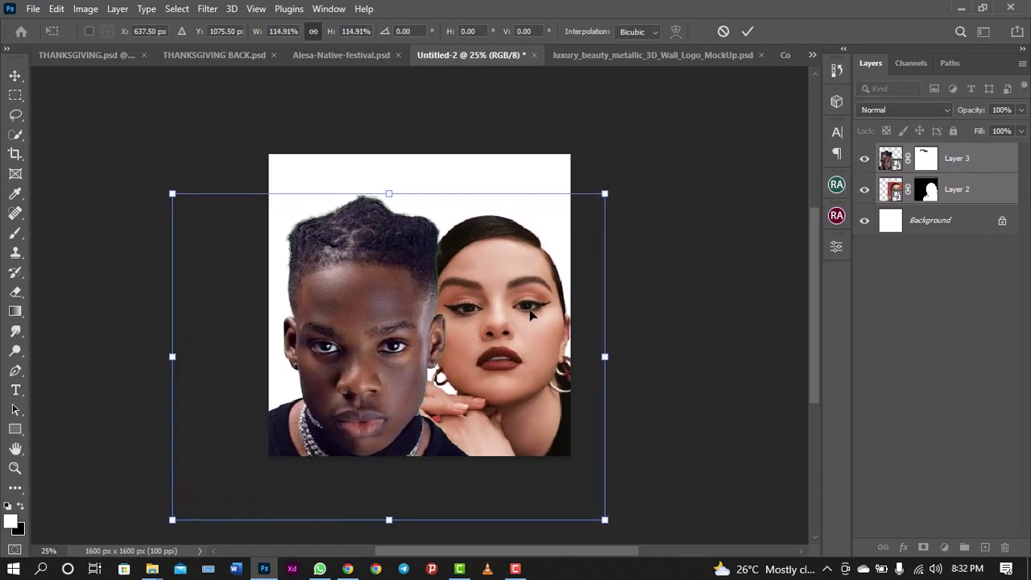
left_click_drag(529, 314, 524, 312)
key("Return")
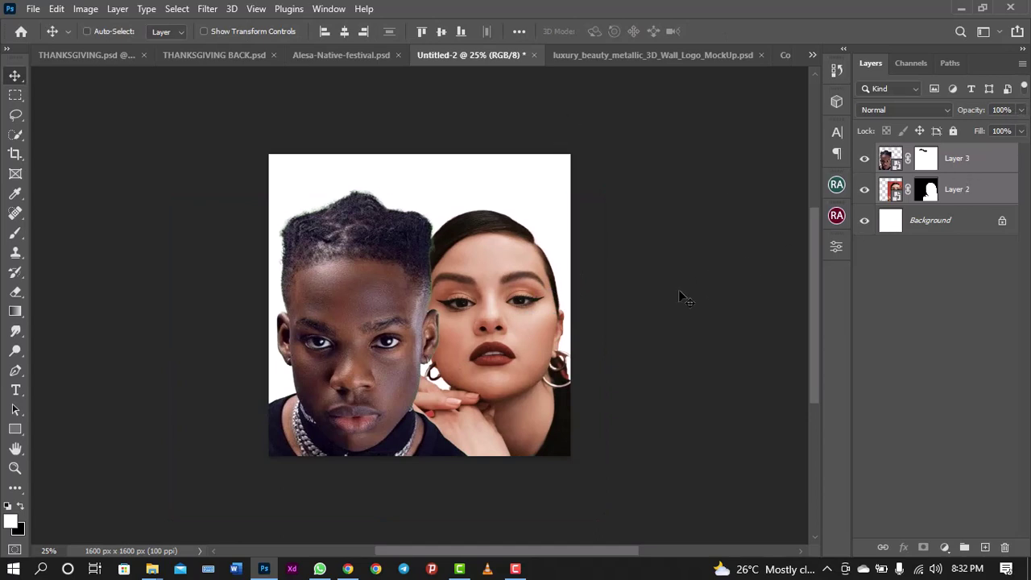
Convert the selected Layer 3 and Layer 2 into a single smart object
scroll(600, 184, "down", 2)
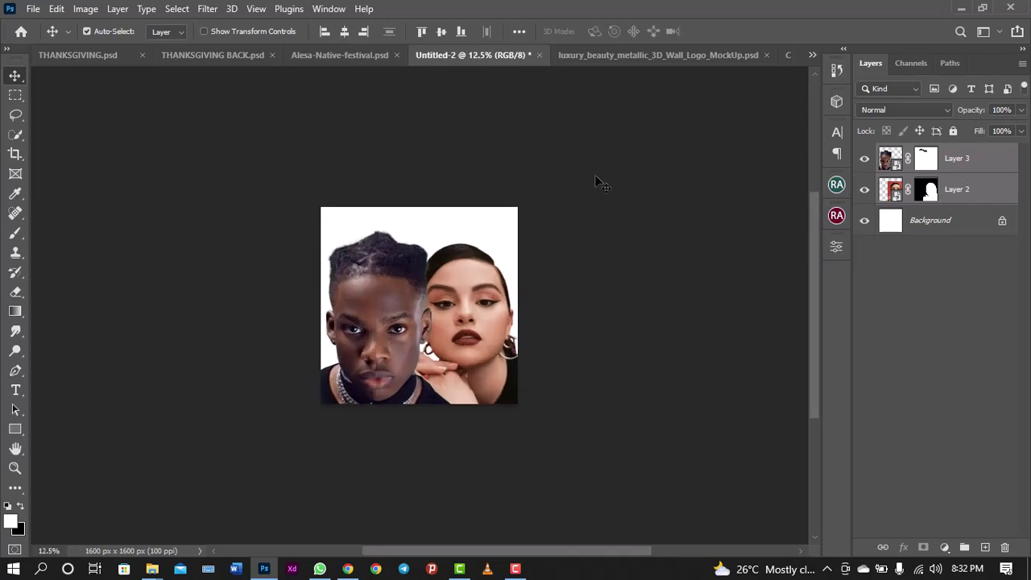
scroll(600, 184, "up", 3)
scroll(600, 183, "down", 1)
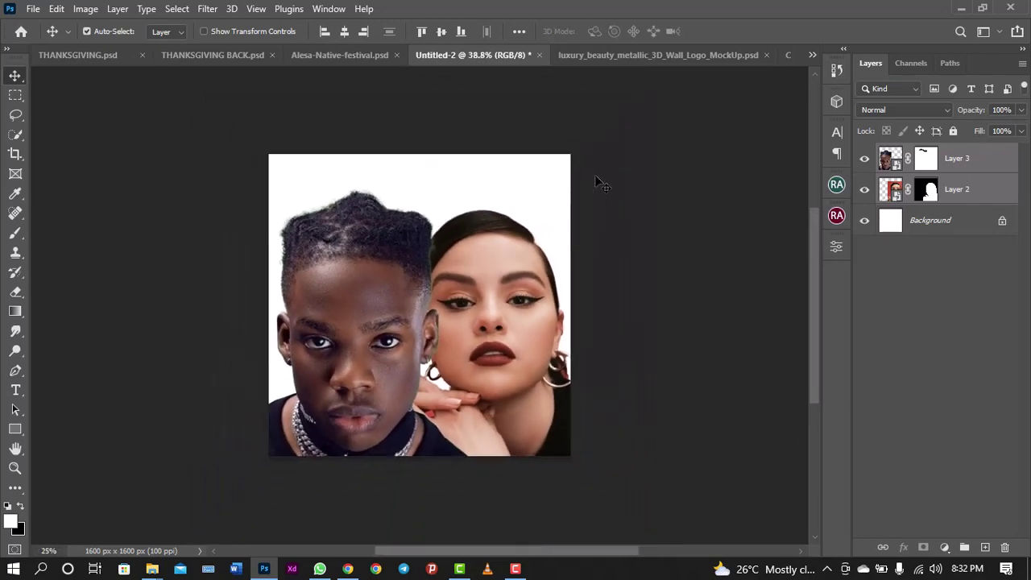
right_click(977, 164)
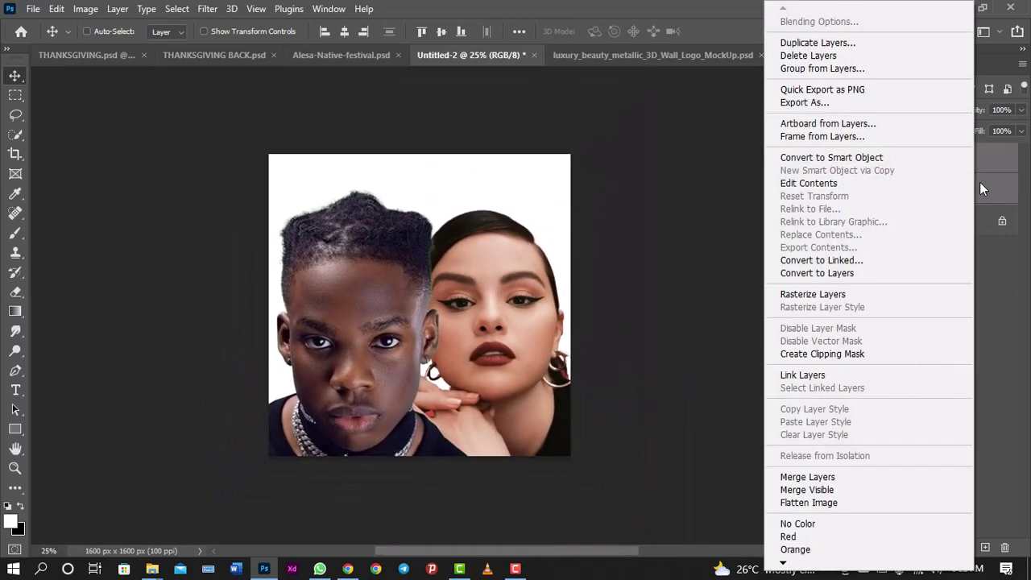
left_click(893, 161)
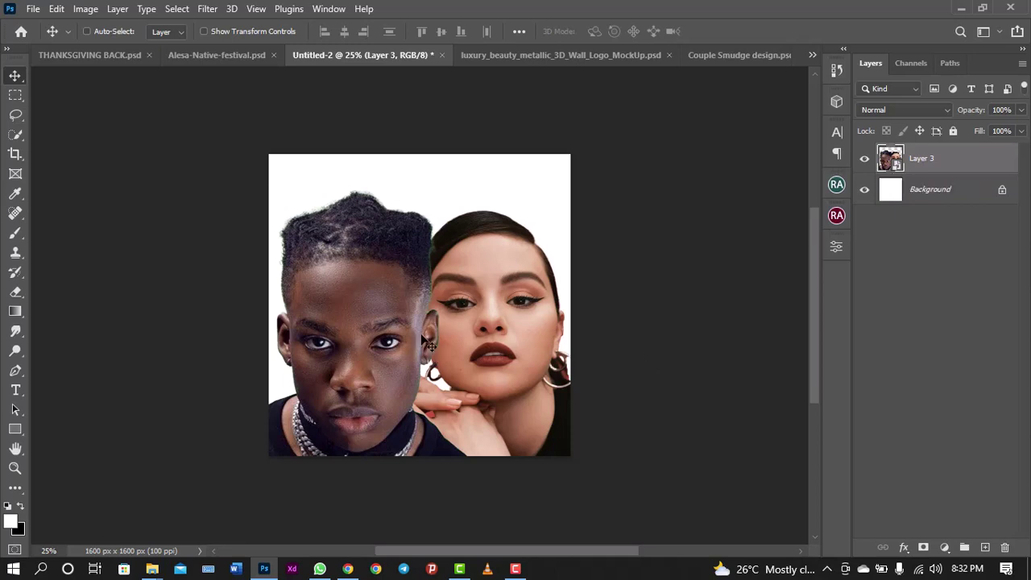
key("ctrl+minus")
key("ctrl+minus")
key("ctrl+plus")
key("ctrl+plus")
key("ctrl+plus")
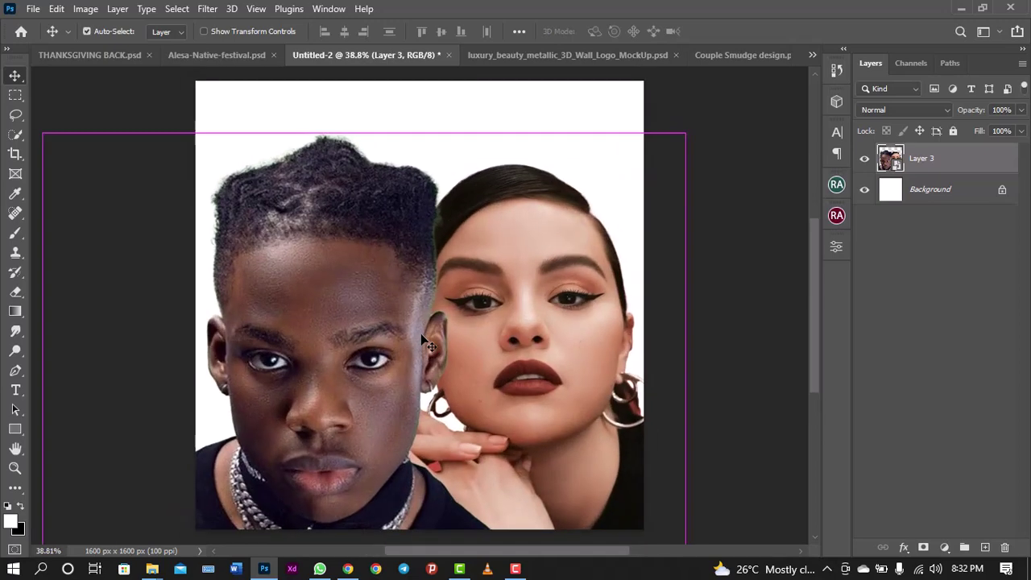
key("ctrl+minus")
key("ctrl+plus")
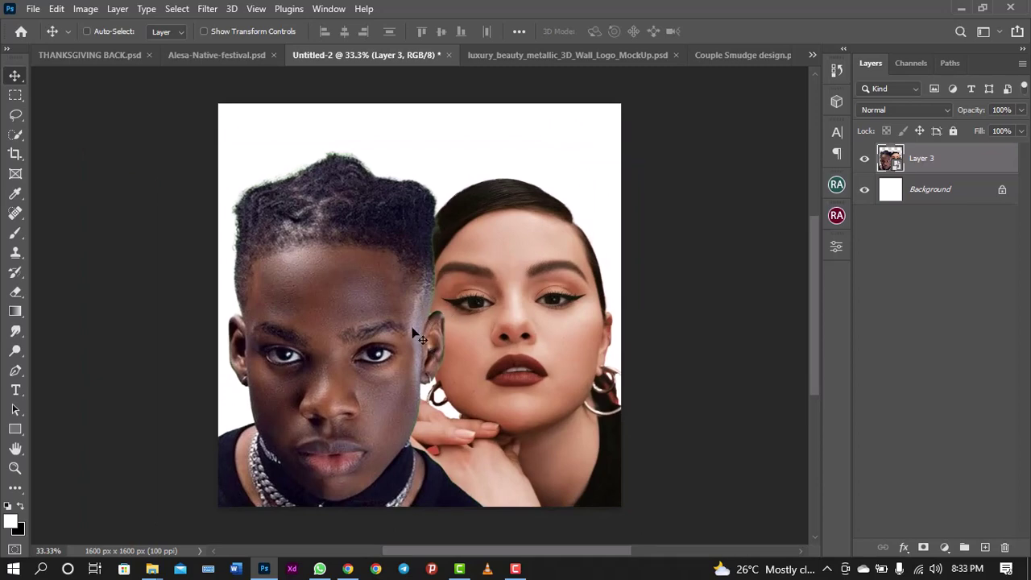
key("ctrl+minus")
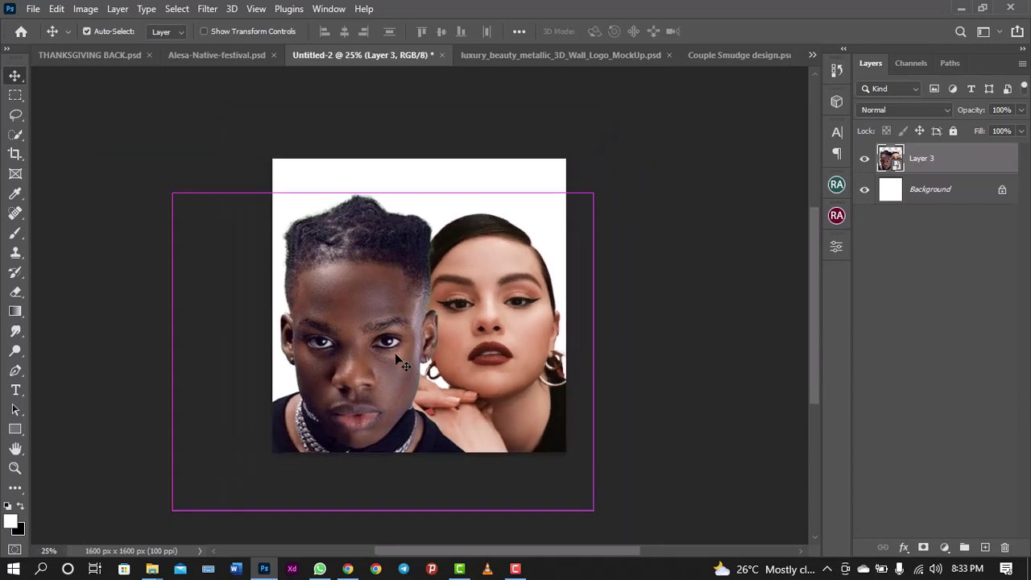
key("ctrl+plus")
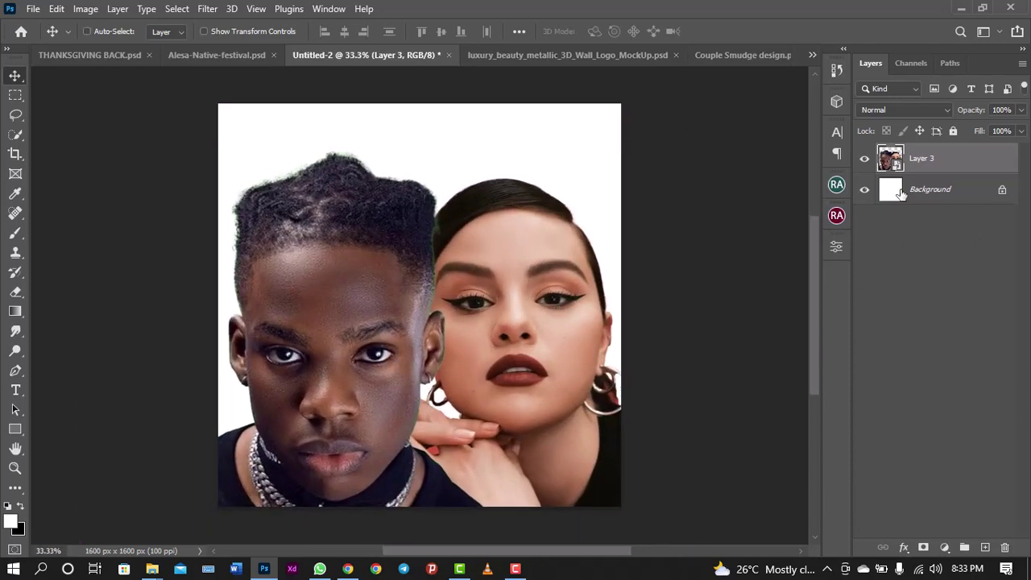
Open the Nik Collection HDR Efex Pro 2 filter for the combined portrait smart object
left_click(207, 9)
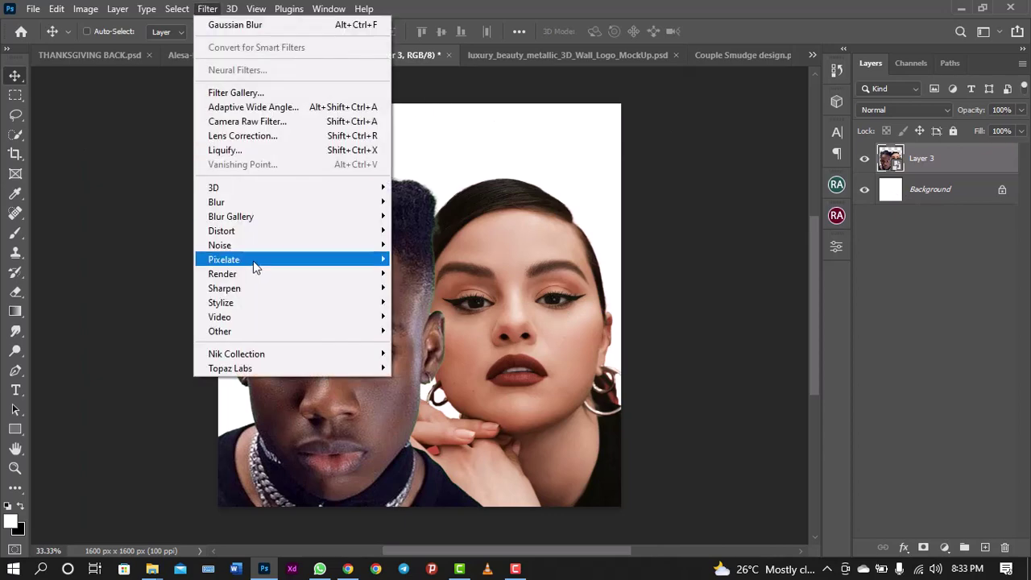
mouse_move(270, 369)
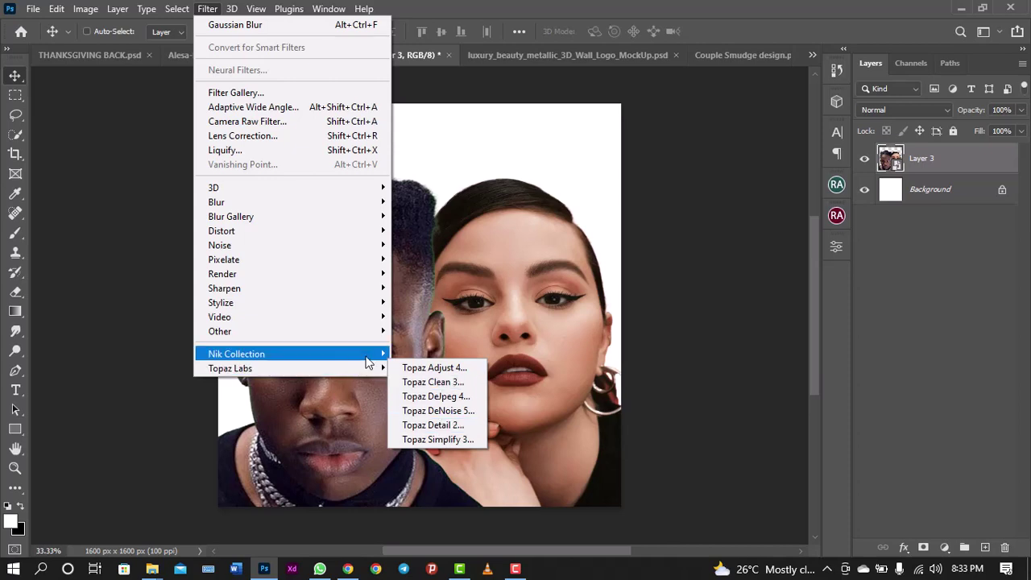
mouse_move(367, 358)
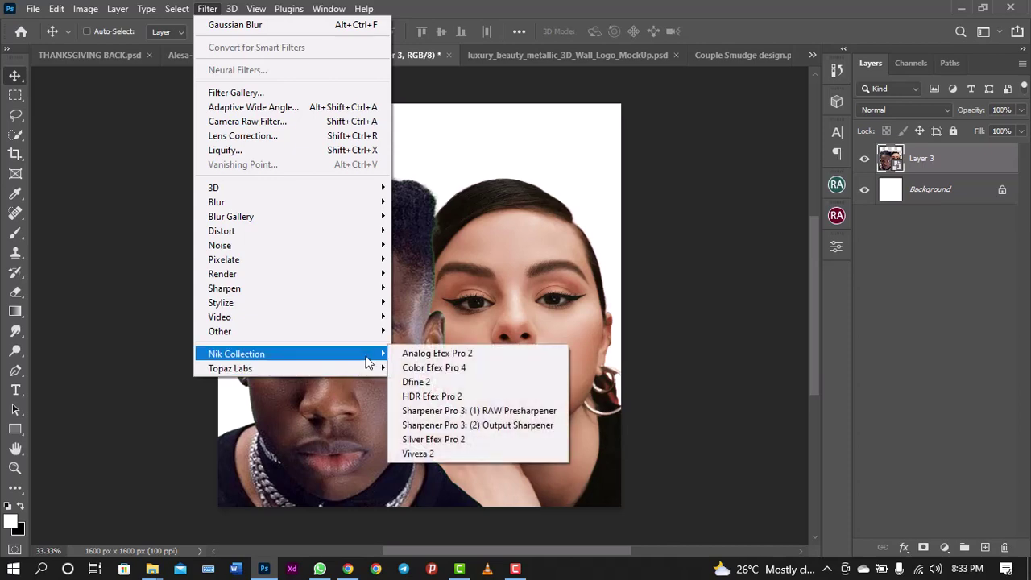
left_click(463, 396)
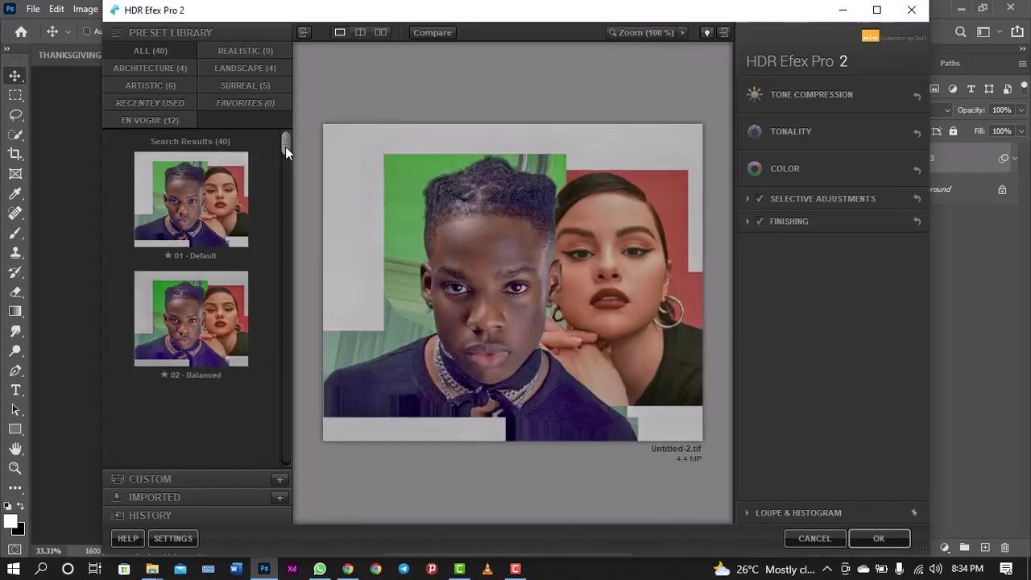
Preview the HDR presets from 01 - Default through 07 - Bright on the portraits
left_click(235, 180)
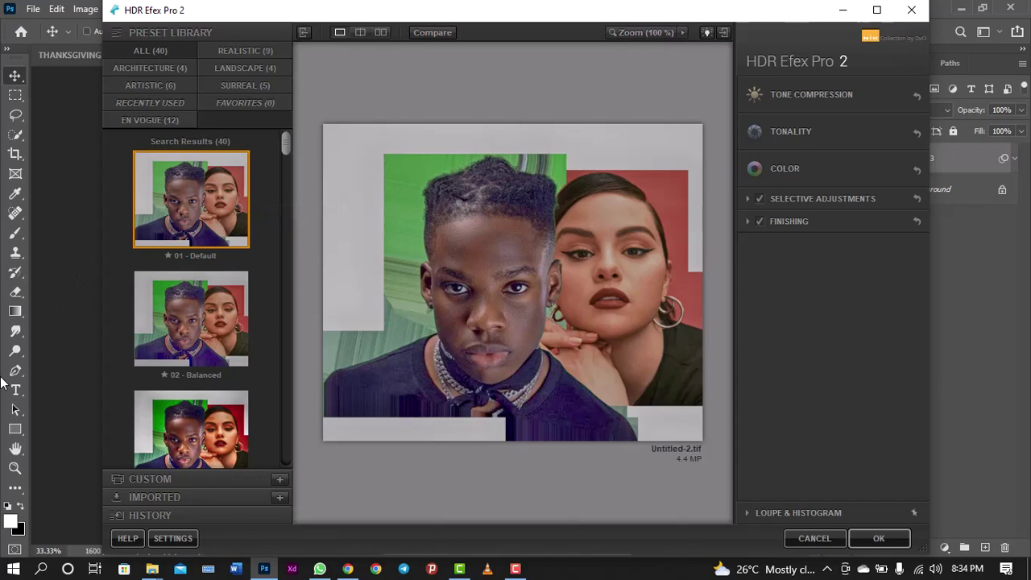
key("Down")
key("Down")
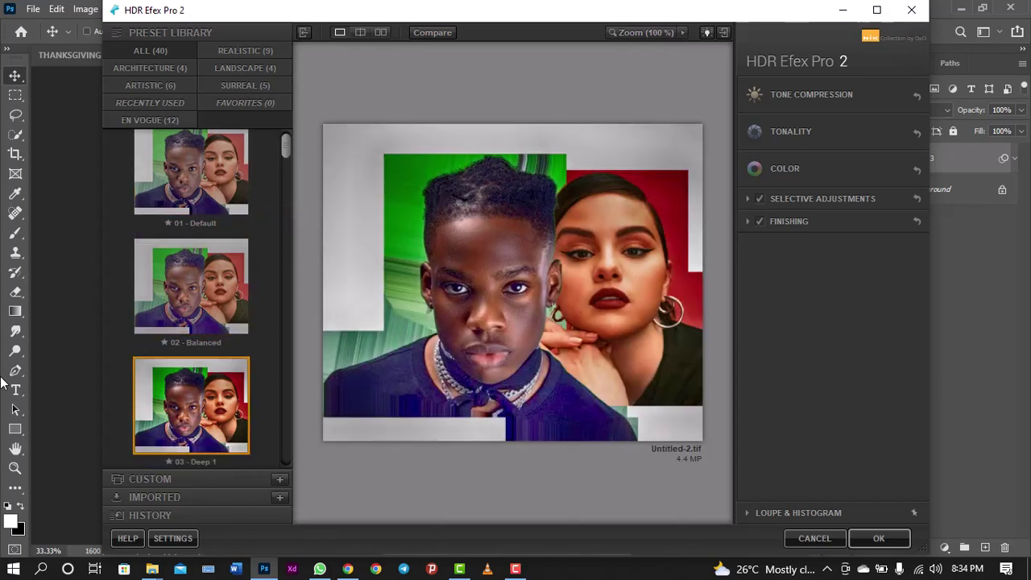
key("Up")
key("Up")
key("Down")
key("Down")
key("Down")
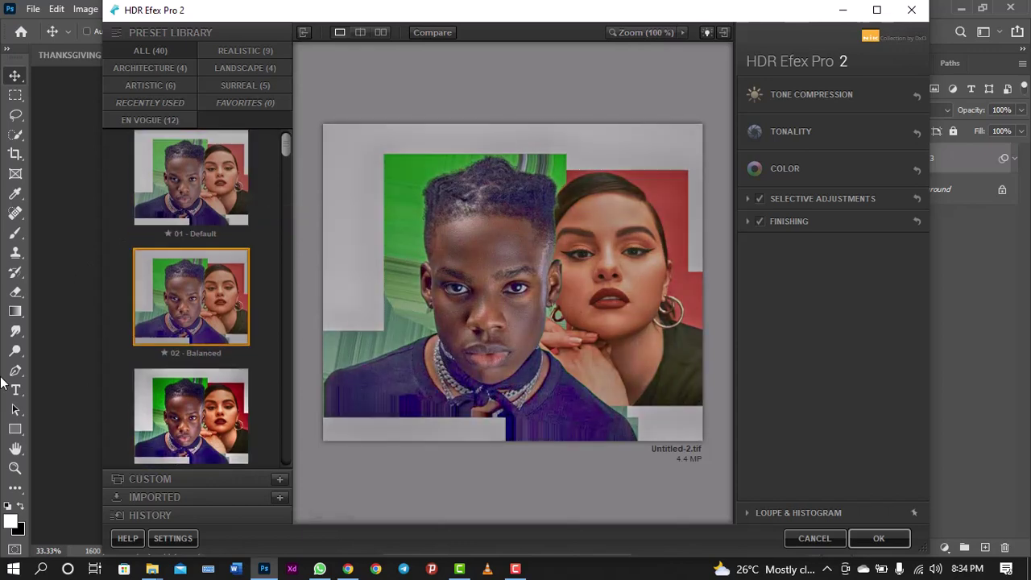
key("Down")
key("Down")
key("Down")
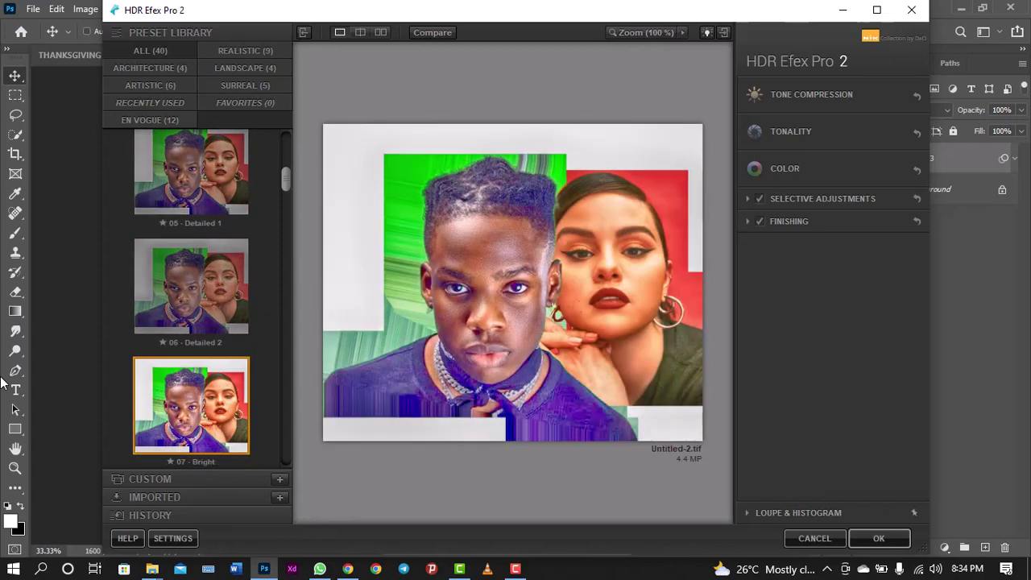
Compare the HDR presets from 08 - Dark through 11 - Structurized 2 on the portraits
key("Down")
key("Down")
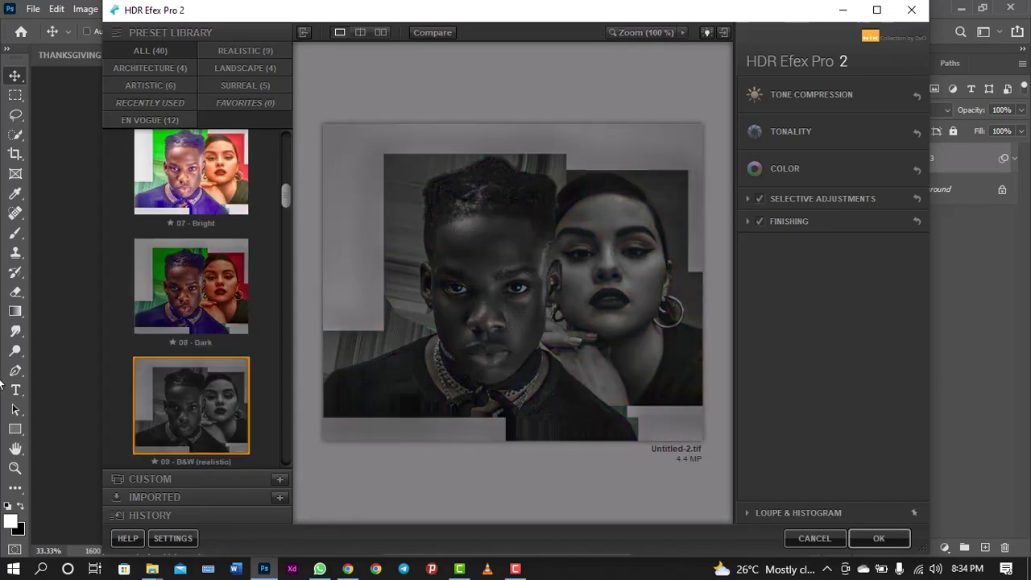
key("Down")
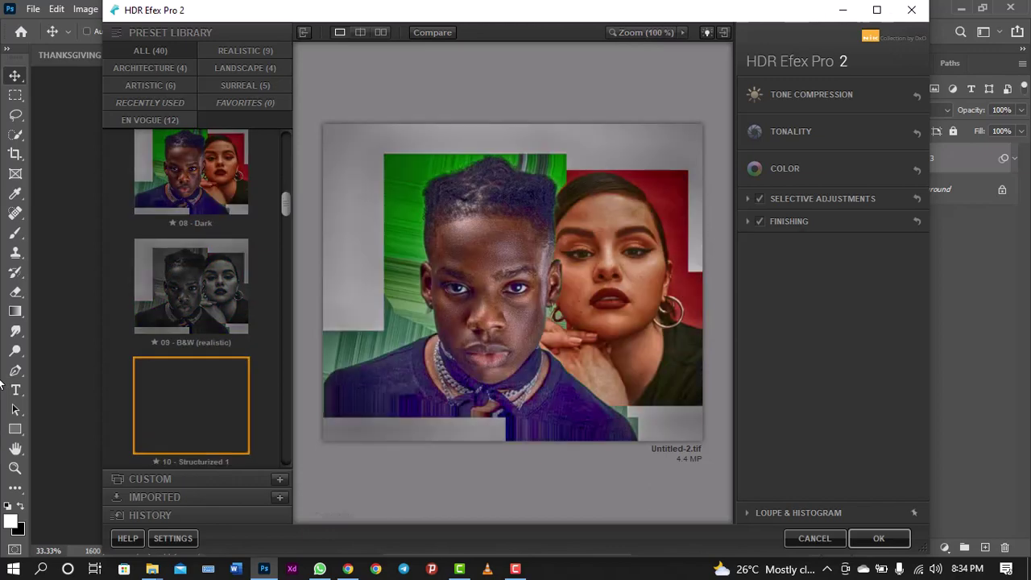
key("Up")
key("Down")
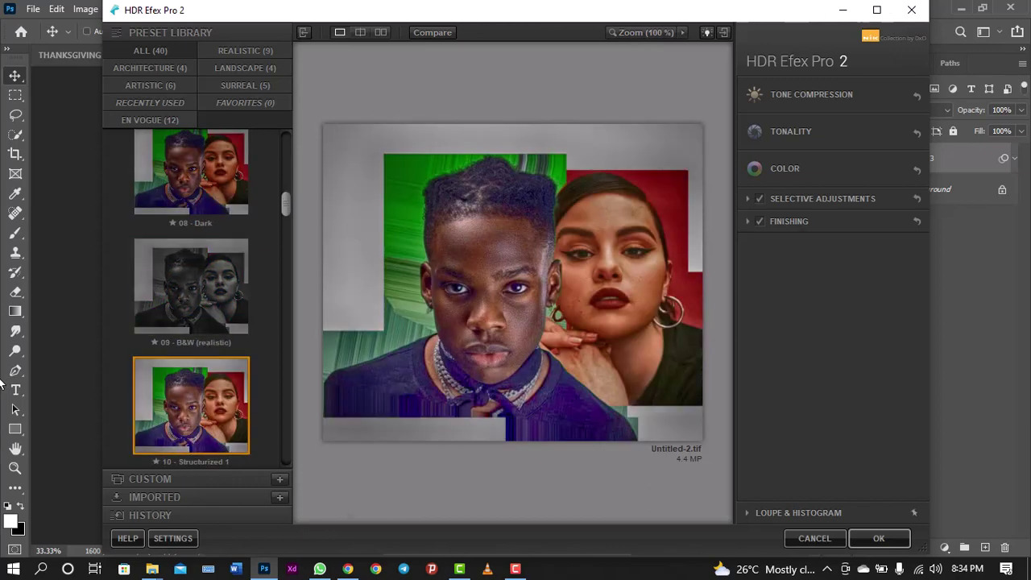
key("Down")
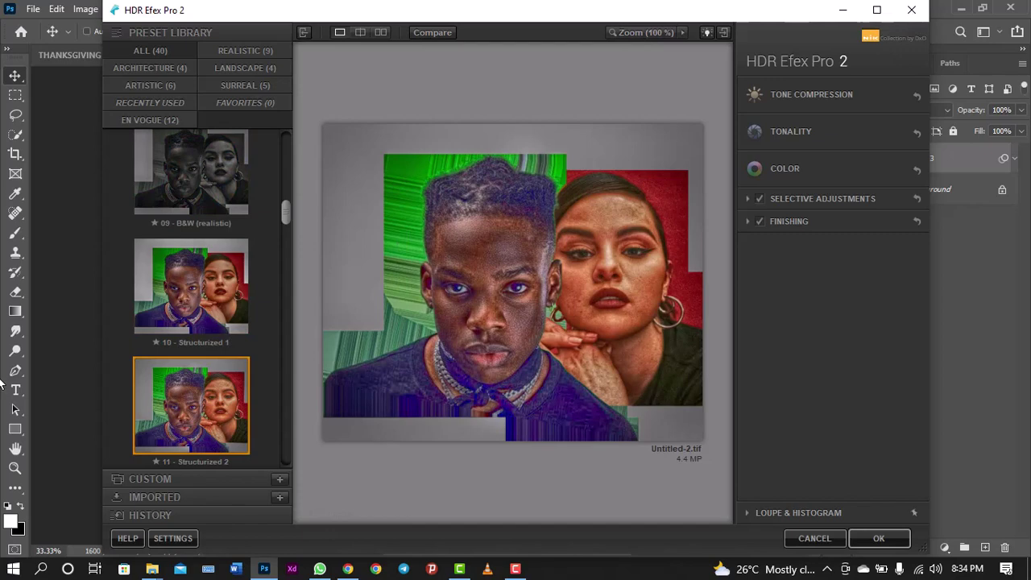
key("Up")
key("Up")
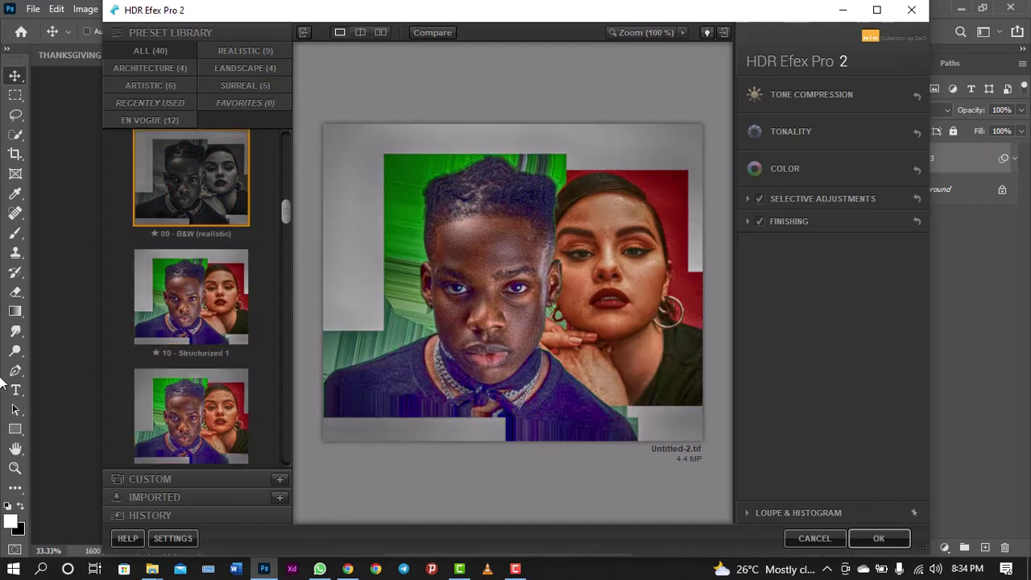
key("Down")
key("Down")
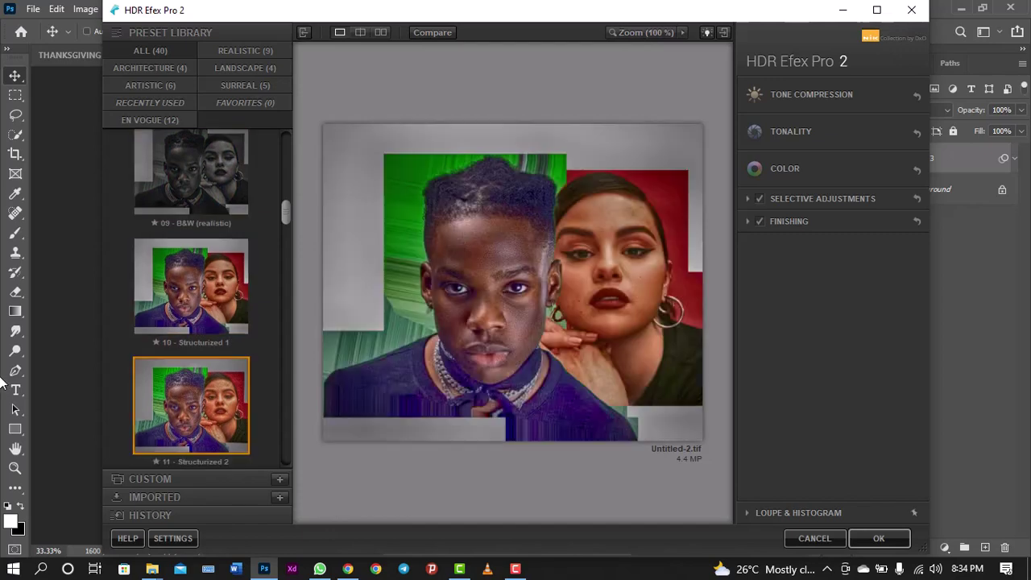
Preview the HDR presets 12 - Soft Colors and 13 - Tinted Structure on the portraits
key("Down")
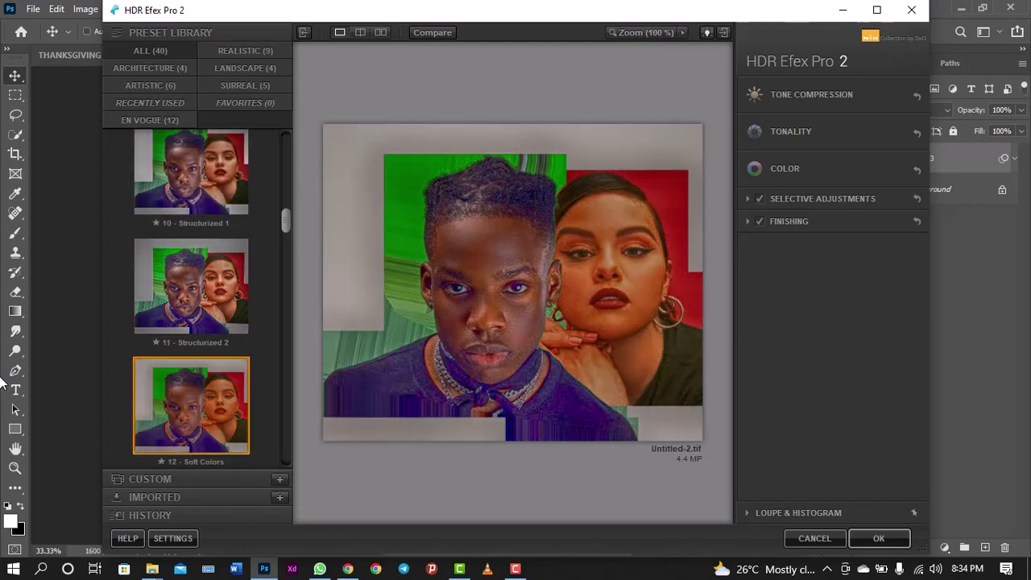
key("Down")
key("Down")
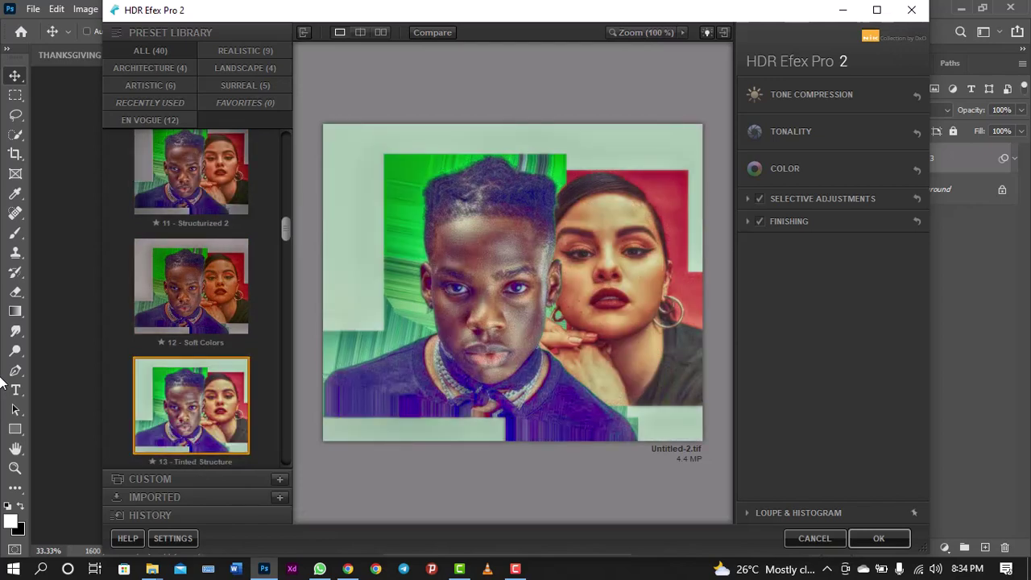
key("Up")
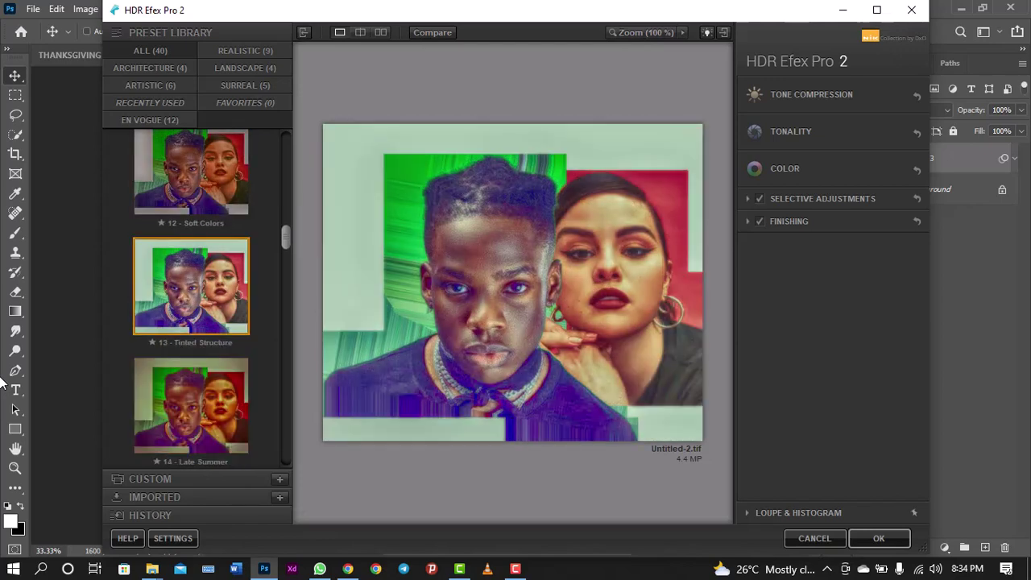
Recheck the HDR presets from 12 - Soft Colors back to 09 - B&W (realistic), and cancel the HDR filter
key("Up")
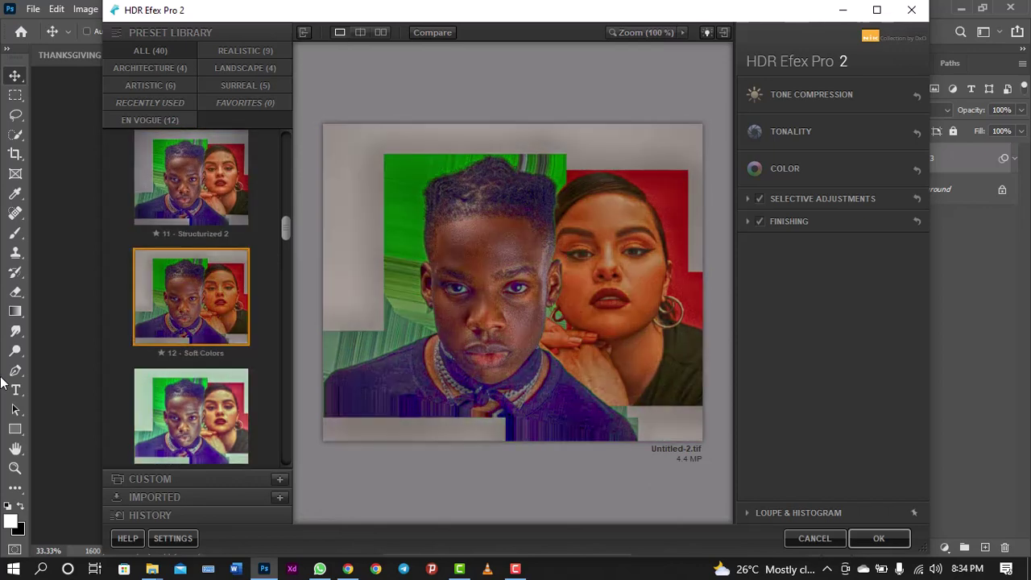
key("Up")
key("Up")
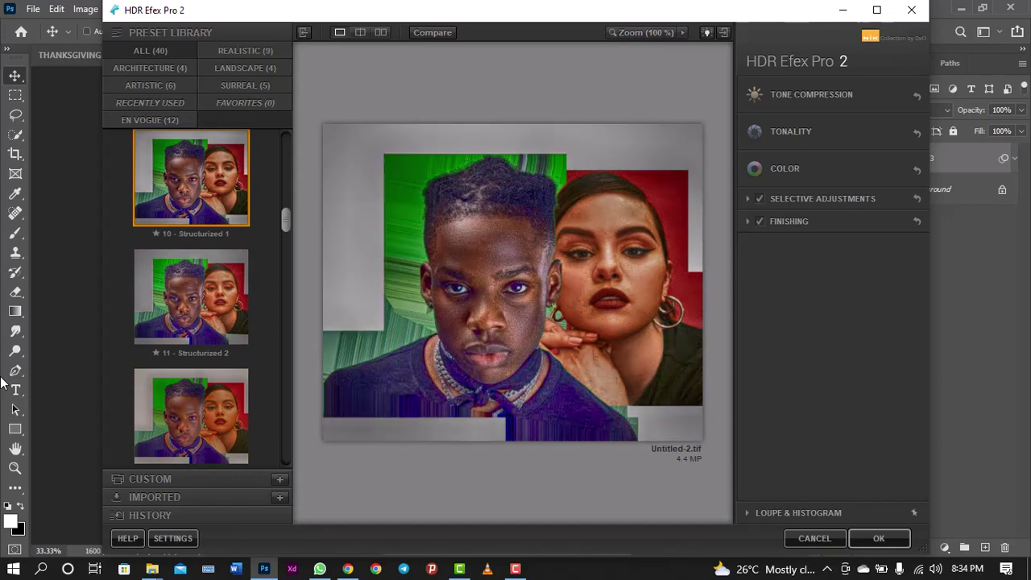
key("Up")
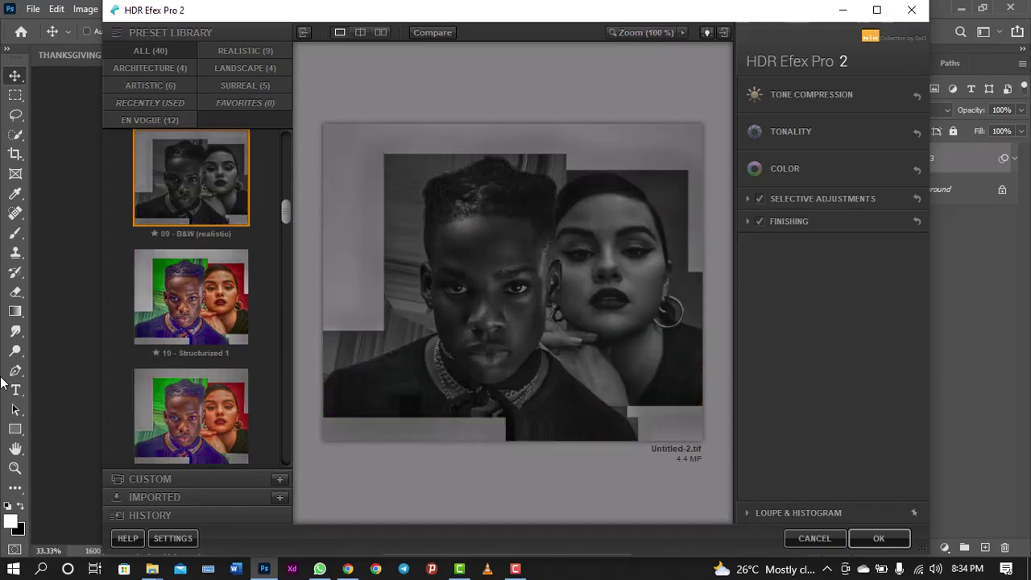
key("Up")
key("Down")
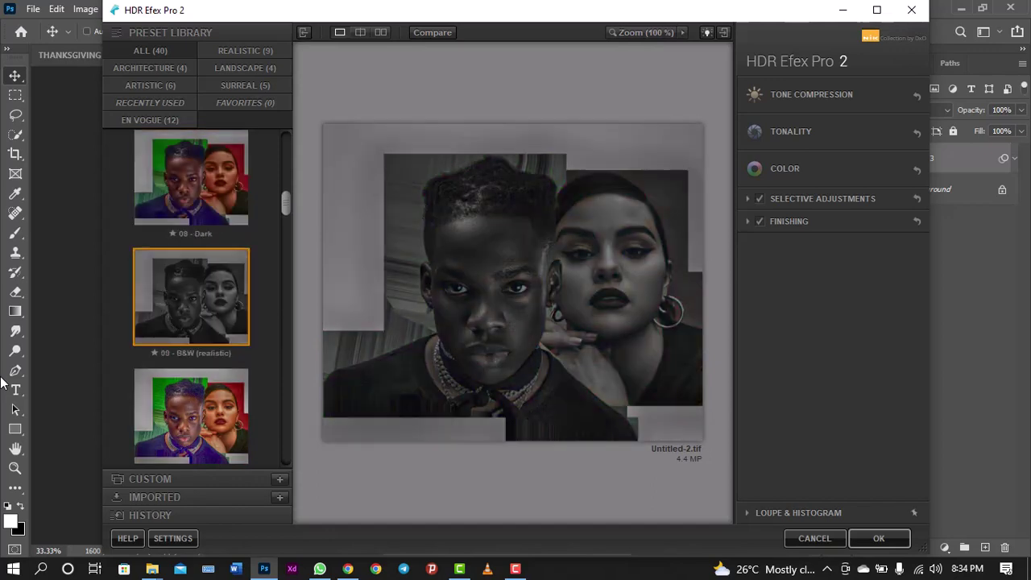
left_click(800, 536)
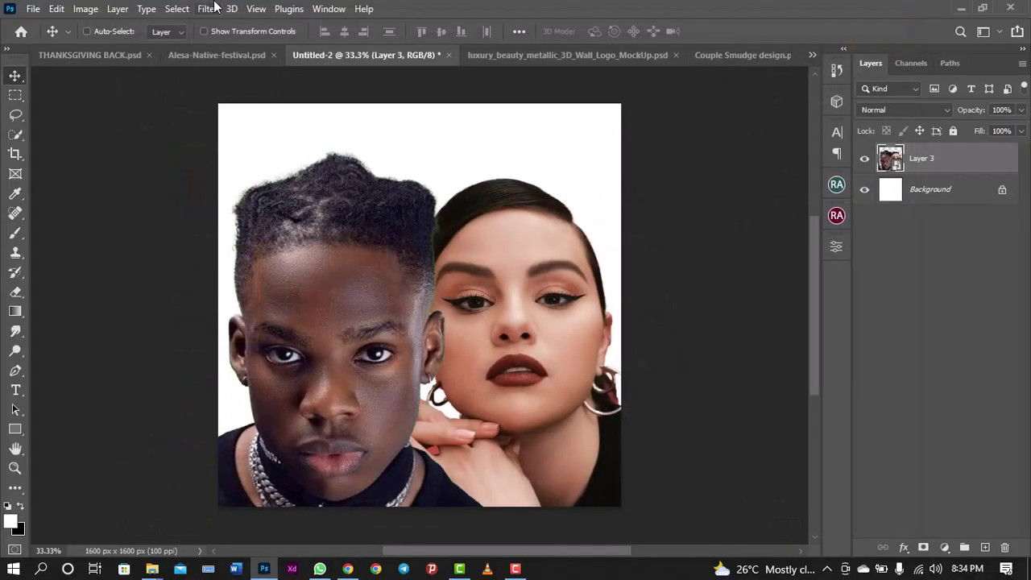
Open the Nik Collection Silver Efex Pro 2 filter for the Layer 3 smart object
left_click(208, 8)
mouse_move(242, 355)
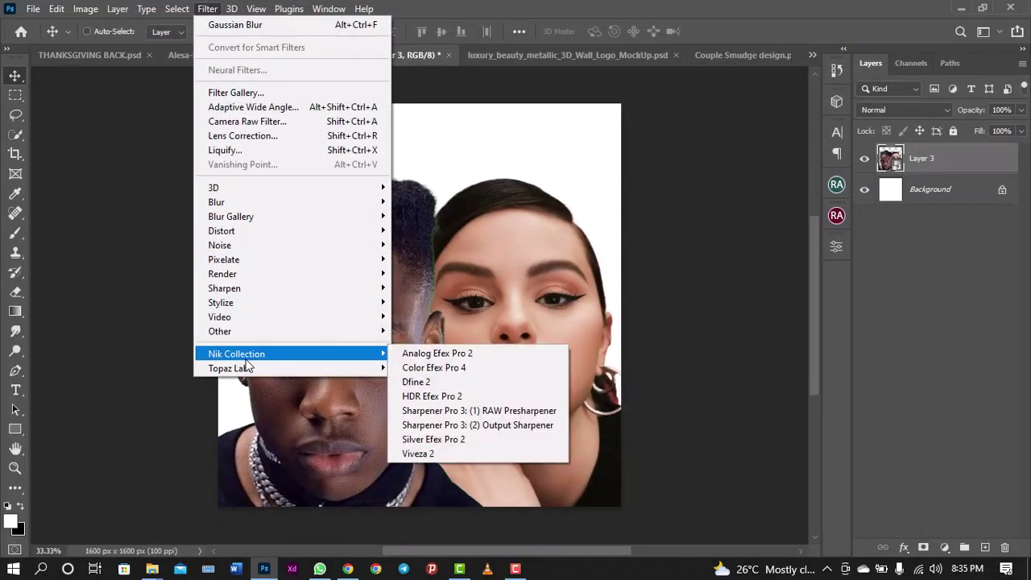
left_click(431, 440)
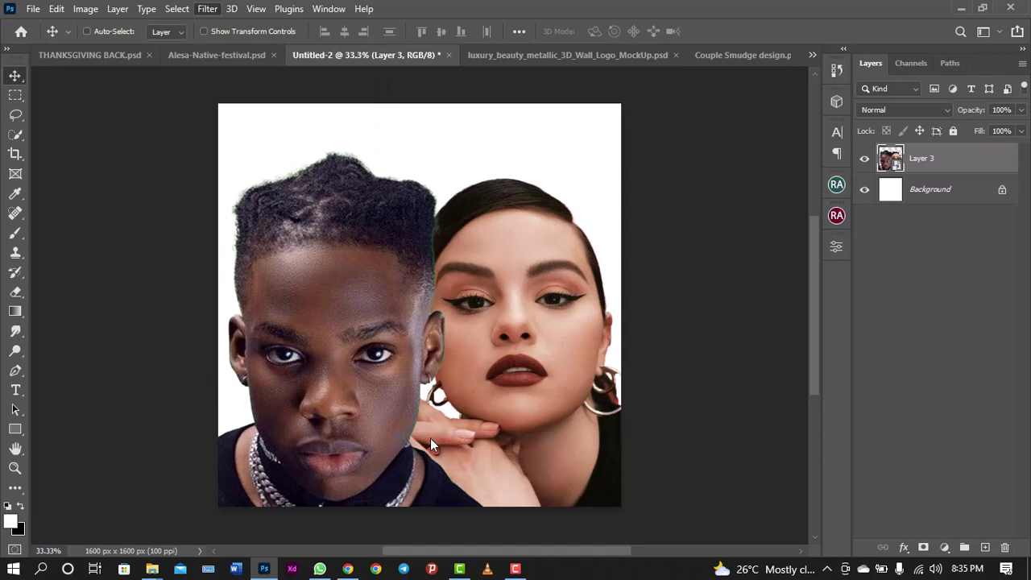
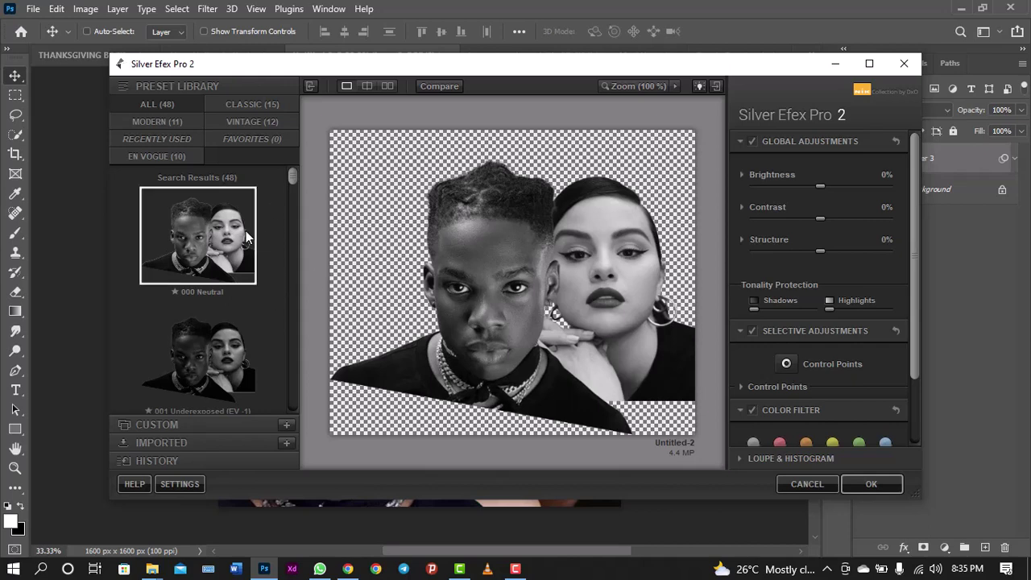
Preview the black-and-white presets from 001 Underexposed (EV -1) through 007 High Key 1 on the portraits
scroll(267, 231, "down", 1)
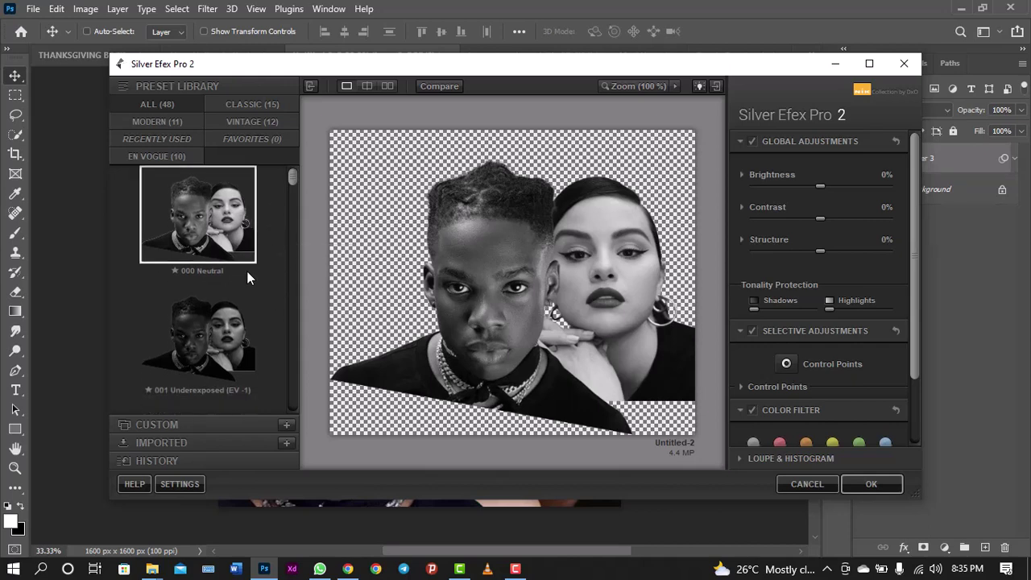
left_click(202, 313)
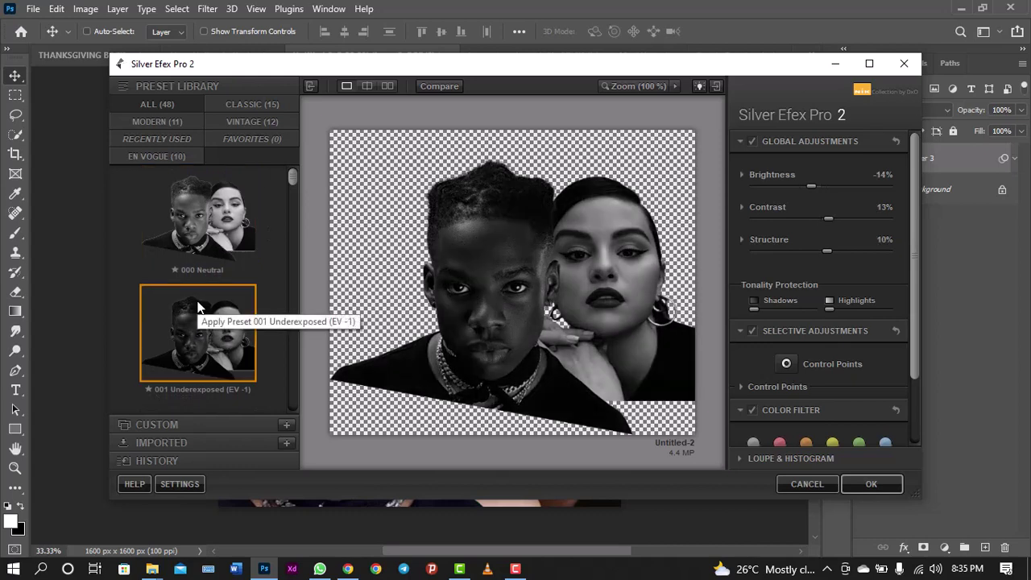
key("Down")
key("Down")
key("Down")
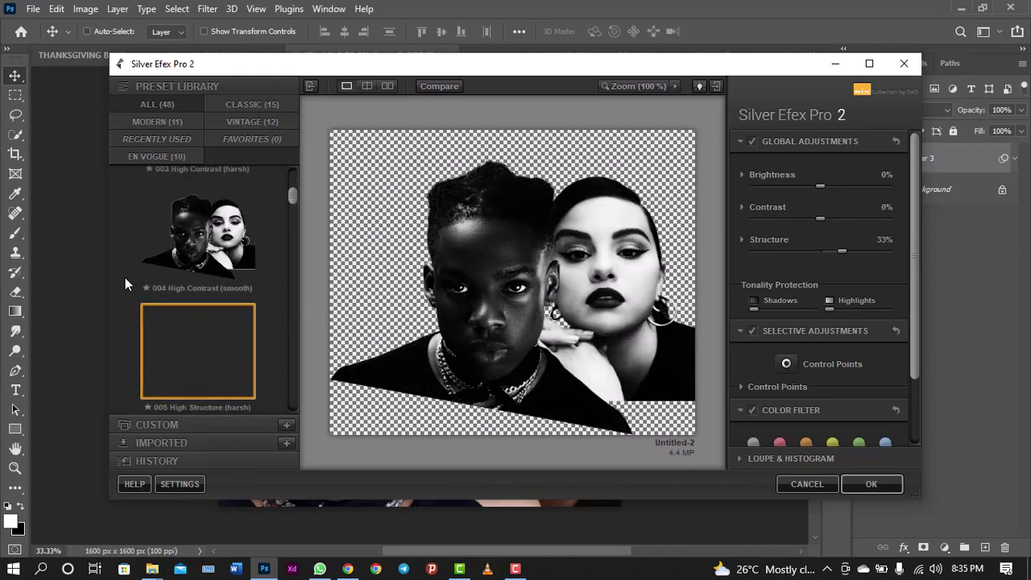
key("Down")
key("Down")
key("Down")
Compare the presets 005 High Structure (harsh) and 006 High Structure (smooth) on the portraits
key("Up")
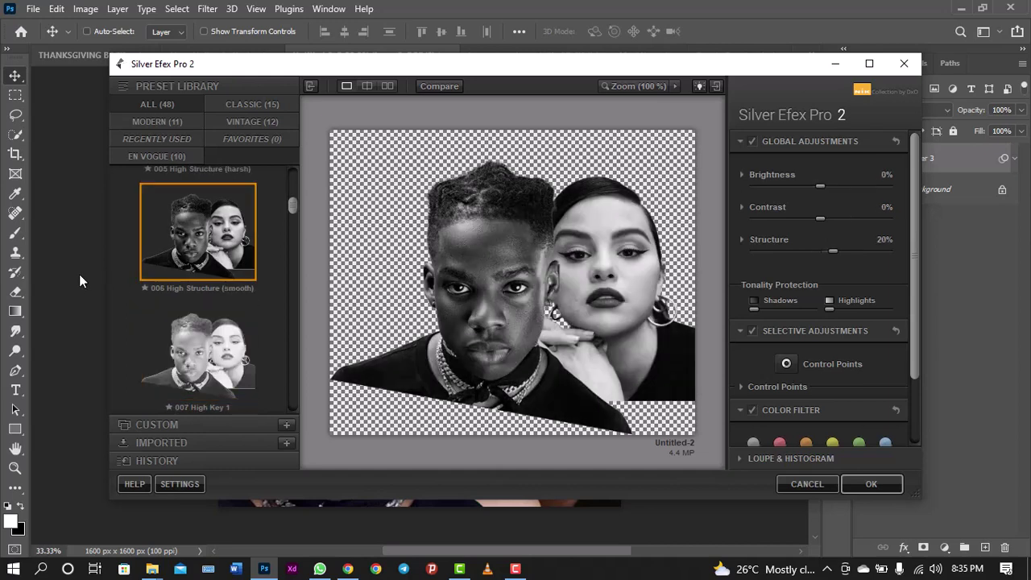
key("Up")
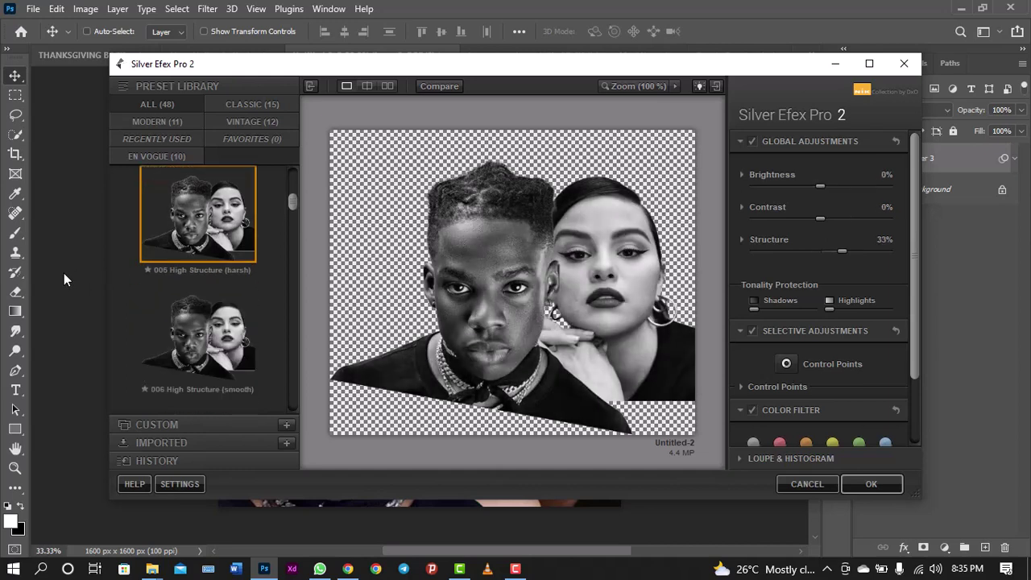
key("Down")
key("Down")
key("Up")
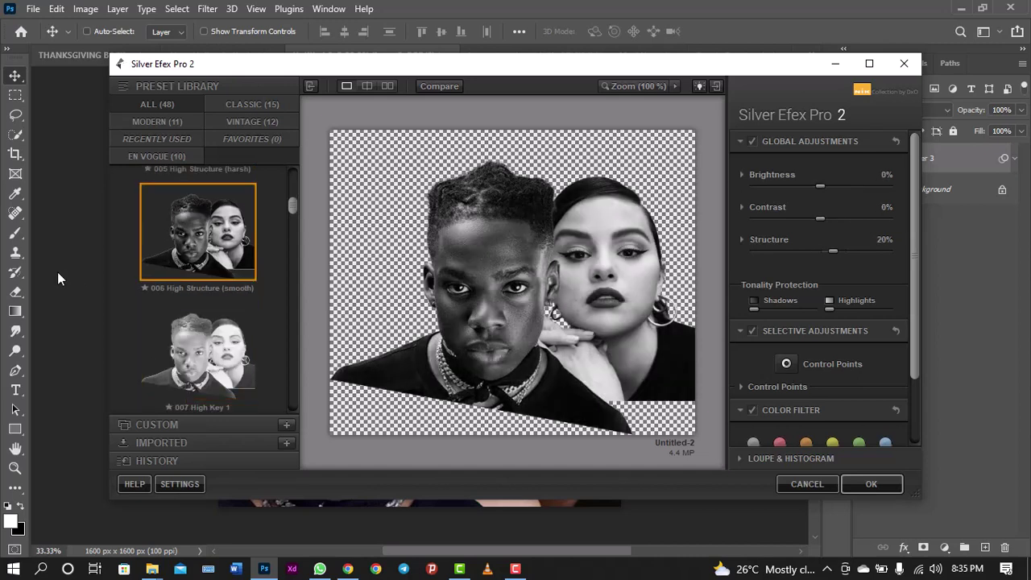
Compare the high key and low key presets from 007 High Key 1 through 010 Low Key 2
key("Down")
key("Down")
key("Down")
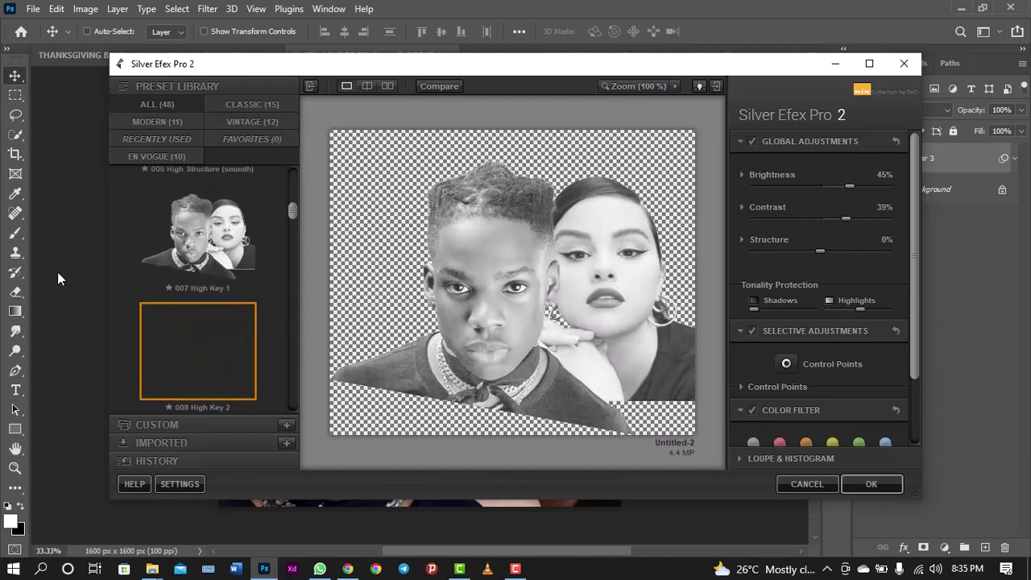
key("Up")
key("Down")
key("Down")
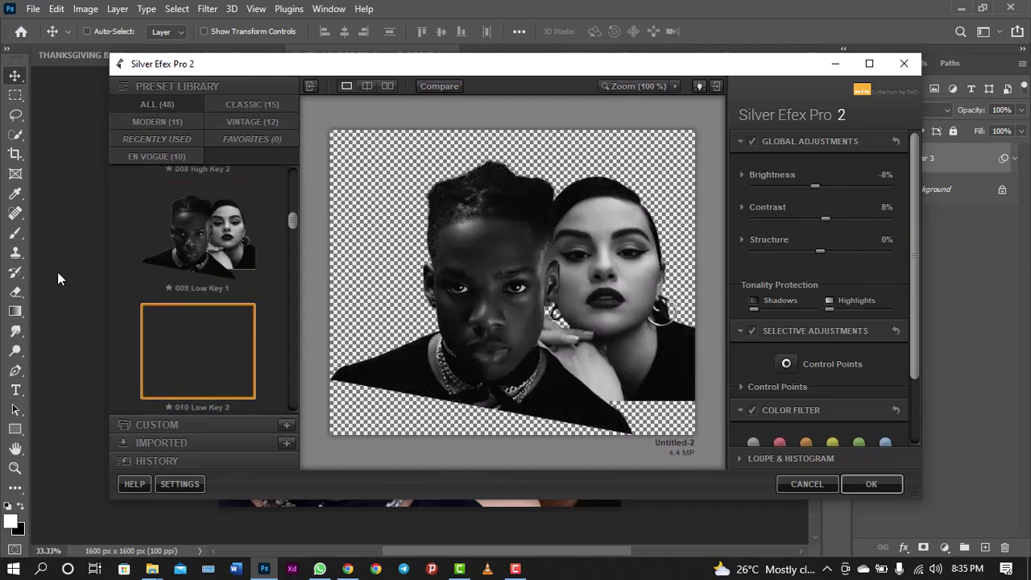
key("Up")
key("Down")
key("Up")
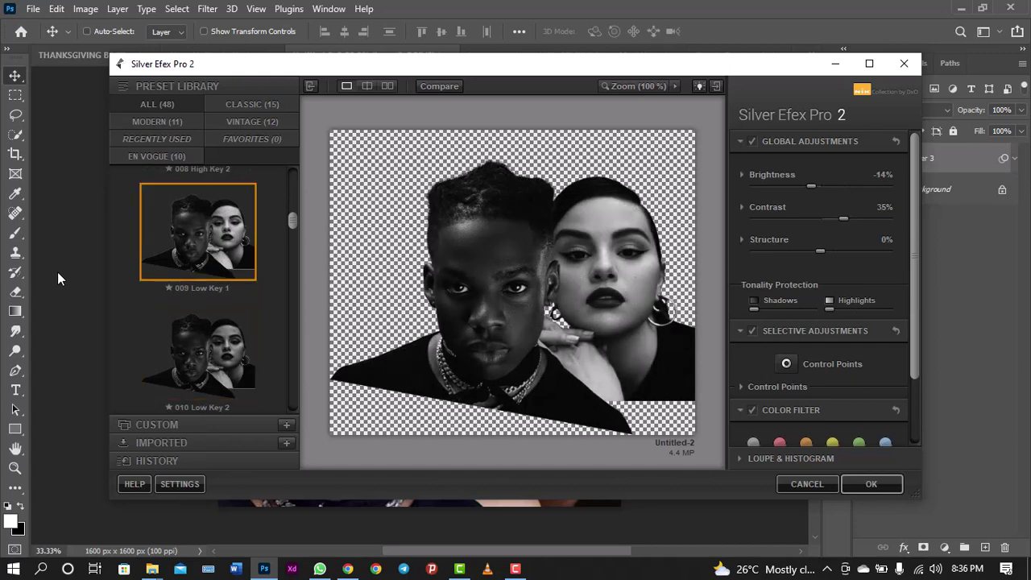
Preview the presets from 011 Push Process (N +1.5) through 016 Full Dynamic (smooth), returning to 015 Full Dynamic (harsh)
key("Down")
key("Down")
key("Down")
key("Up")
key("Down")
key("Down")
key("Down")
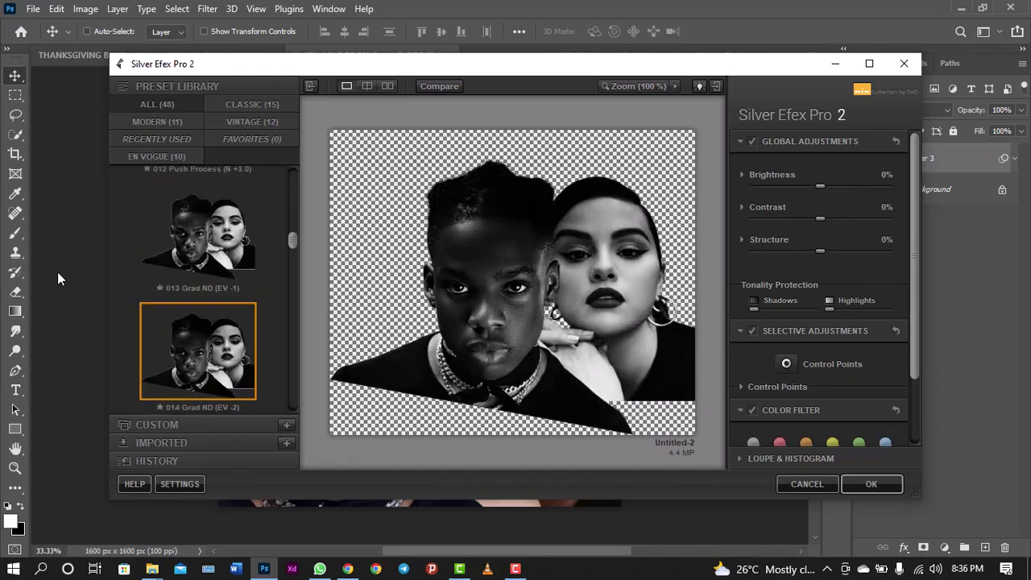
key("Down")
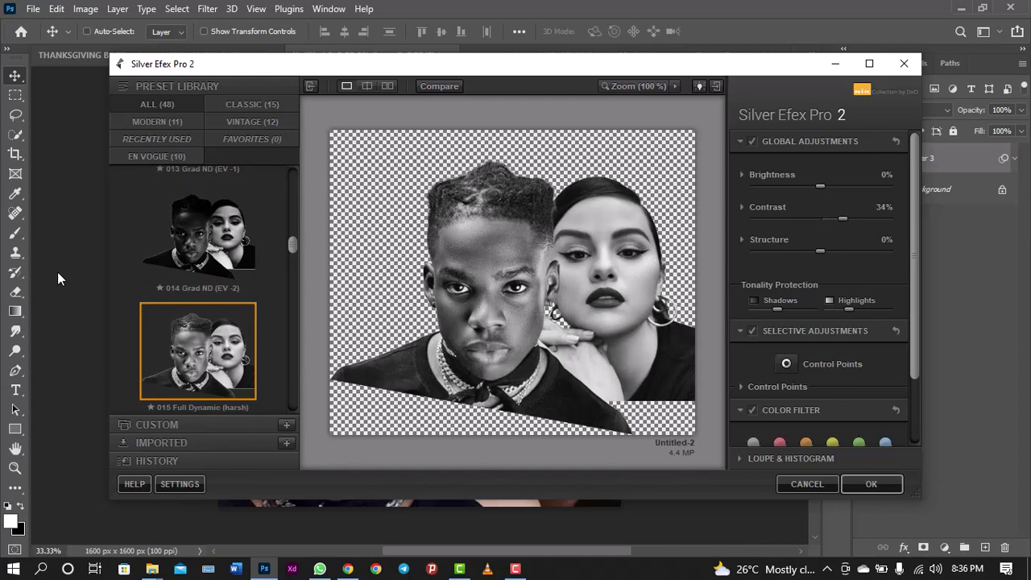
key("Down")
key("Up")
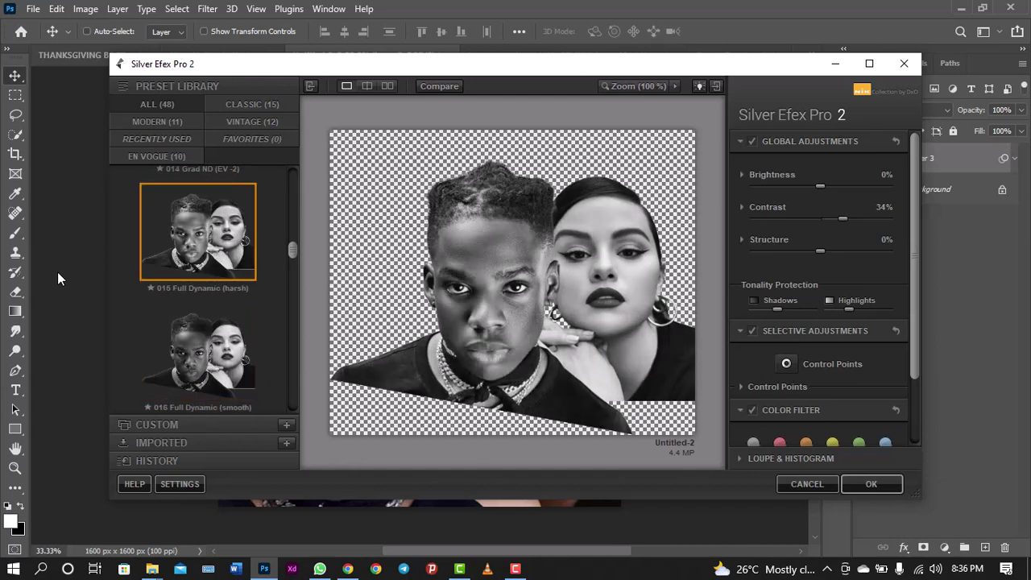
Preview the presets from 016 Full Dynamic (smooth) through preset 024 on the portraits
key("Down")
key("Down")
key("Down")
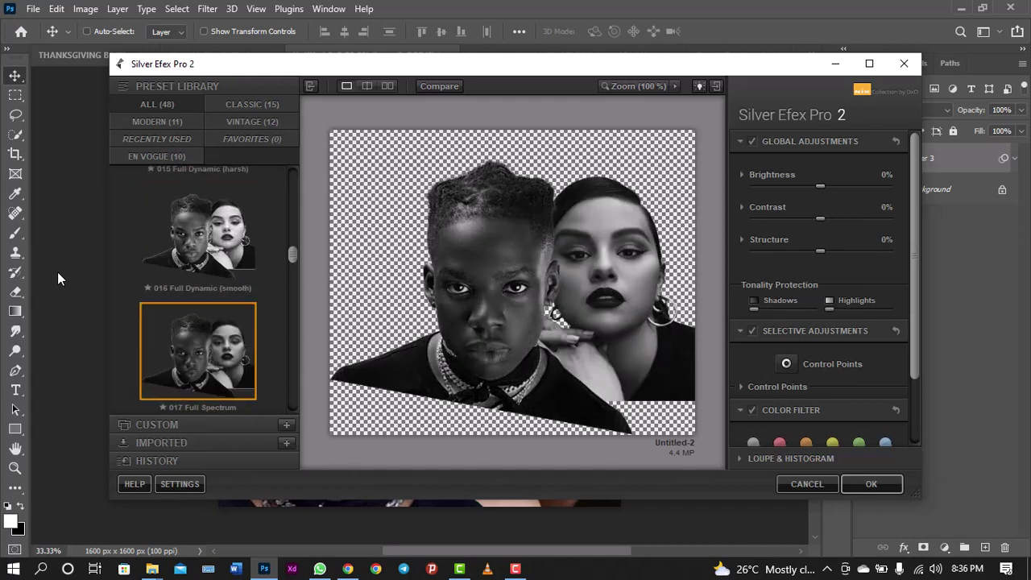
key("Down")
key("Down")
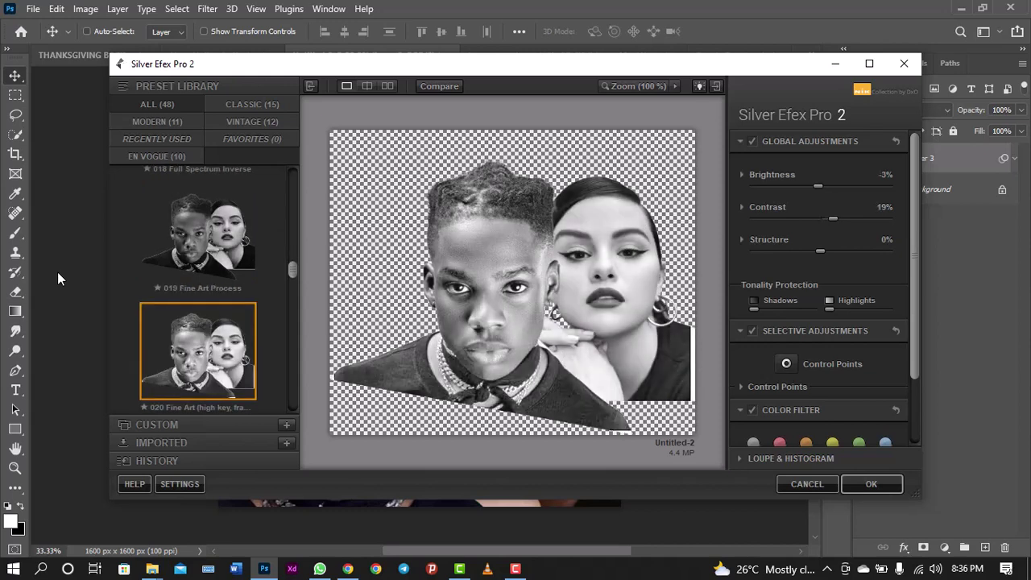
key("Down")
key("Down")
key("Down")
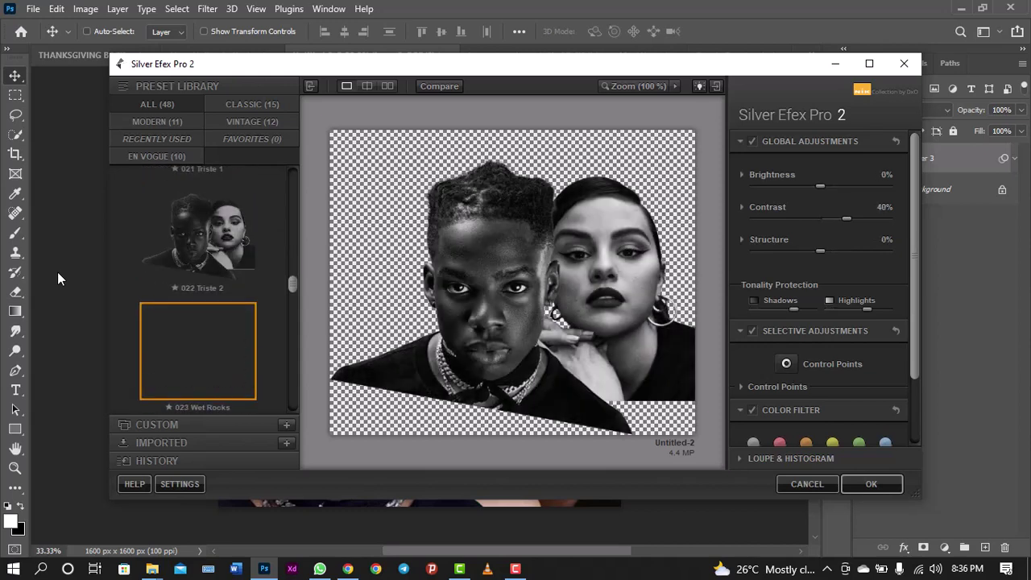
key("Down")
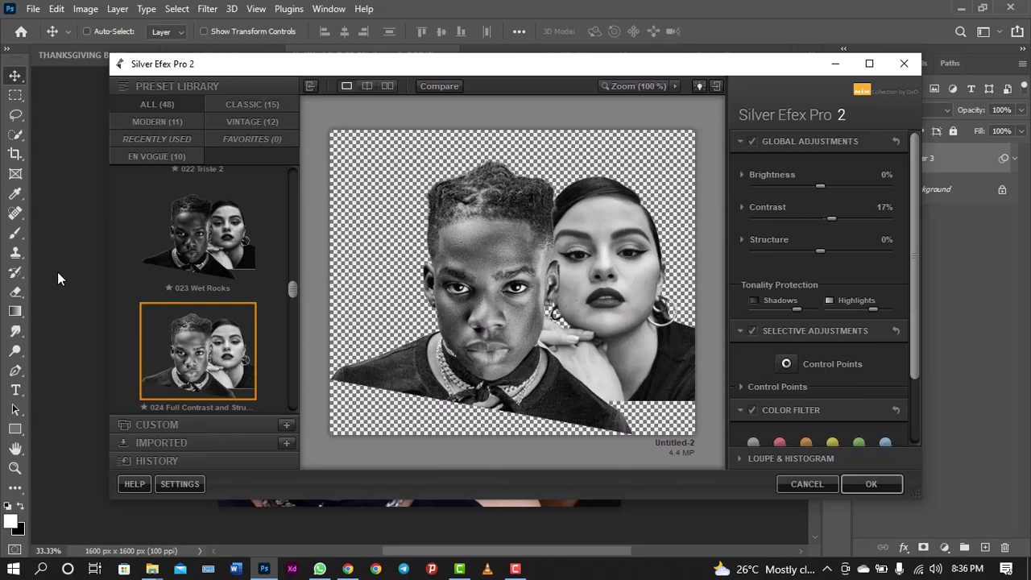
Preview the presets following 024, through the film noir looks up to 032 Film Noir 3
key("Down")
key("Down")
key("Down")
key("Down")
key("Down")
key("Down")
key("Down")
key("Down")
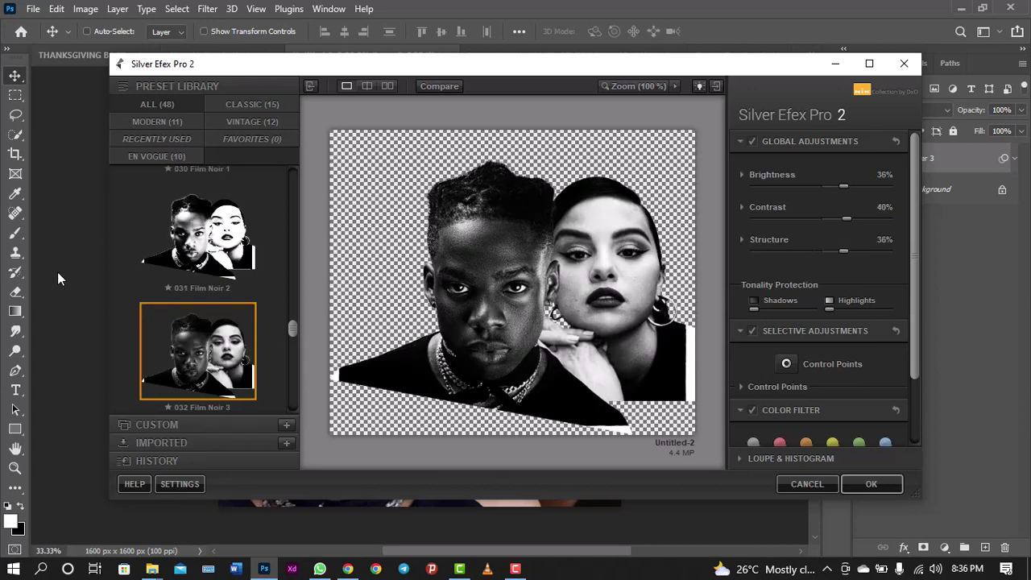
Preview the toned vintage presets from 033 Yellowed 1 through 038 Dark Glow
key("Down")
key("Down")
key("Down")
key("Down")
key("Down")
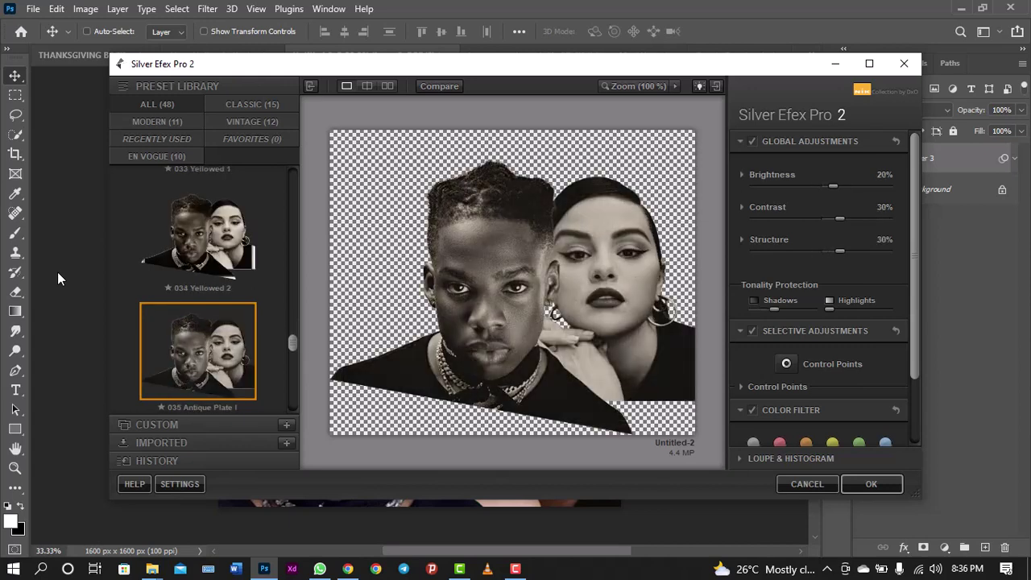
key("Down")
key("Down")
key("Down")
key("Down")
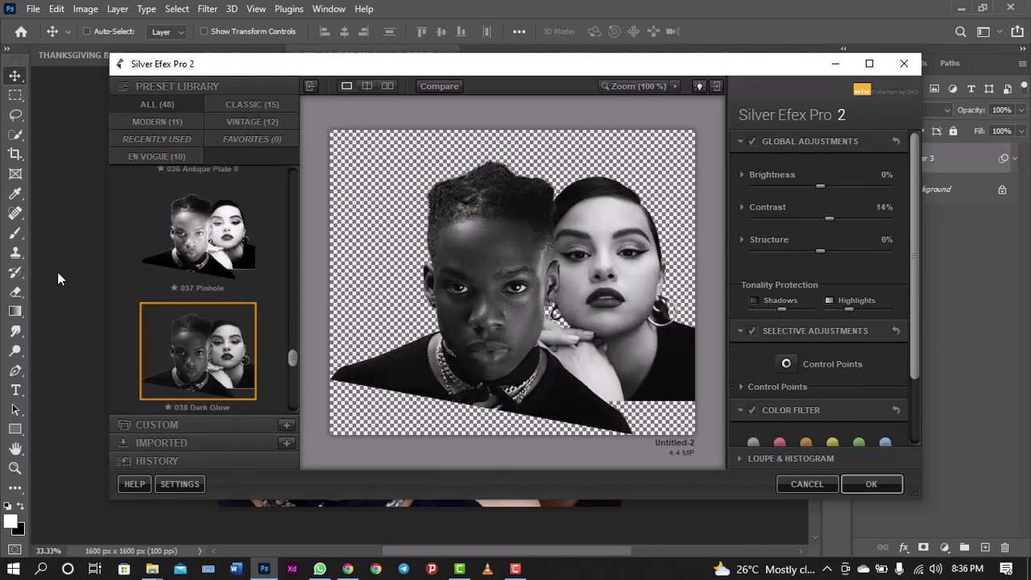
Preview the remaining presets after 038 Dark Glow, up to 047 Sun Bleached
key("Down")
key("Down")
key("Down")
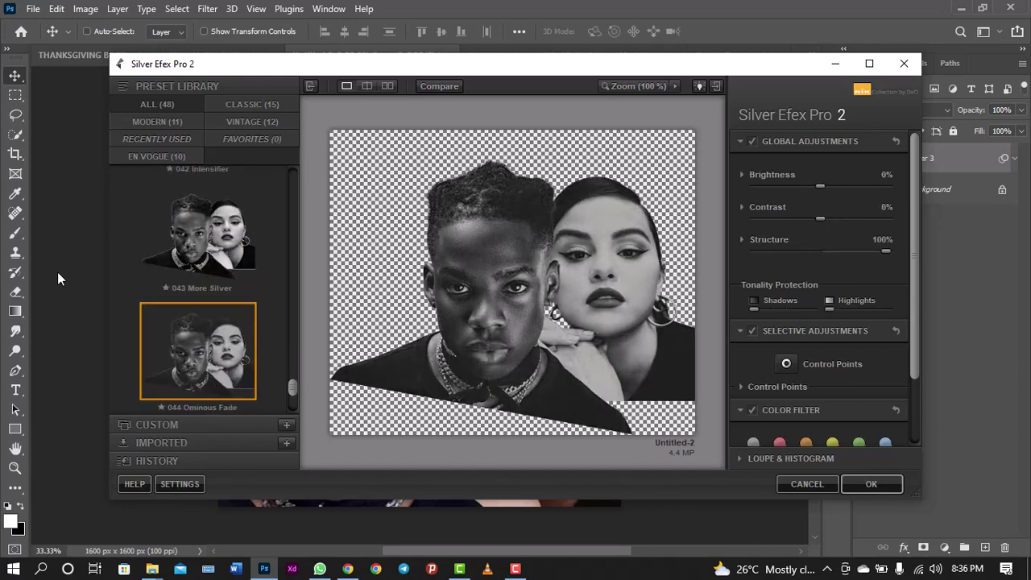
key("Down")
key("Down")
key("Down")
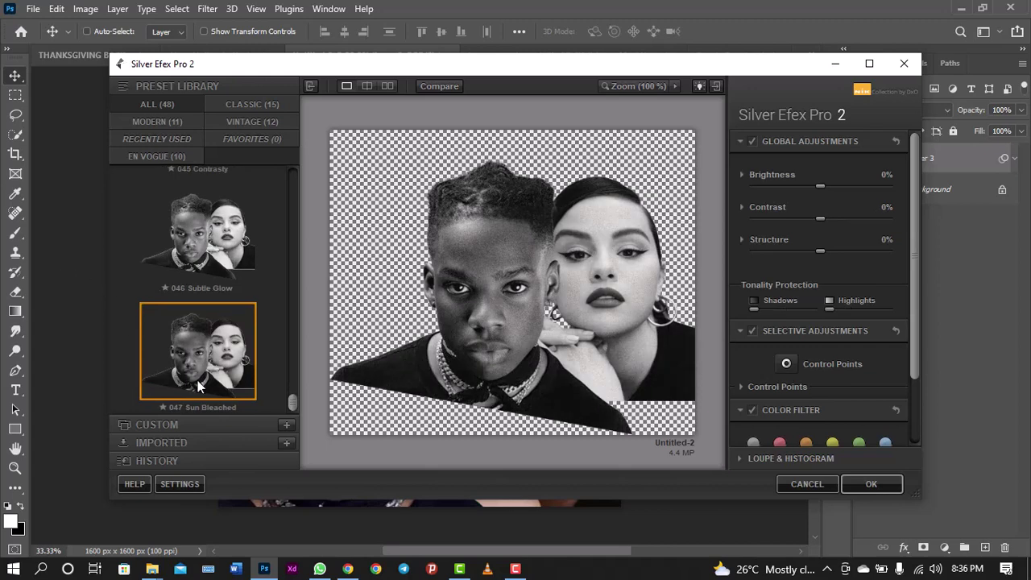
Preview earlier presets again on the portraits, including 011 Push Process (N +1.5), 007 High Key 1 and 005 High Structure (harsh)
left_click_drag(296, 400, 296, 227)
left_click(178, 277)
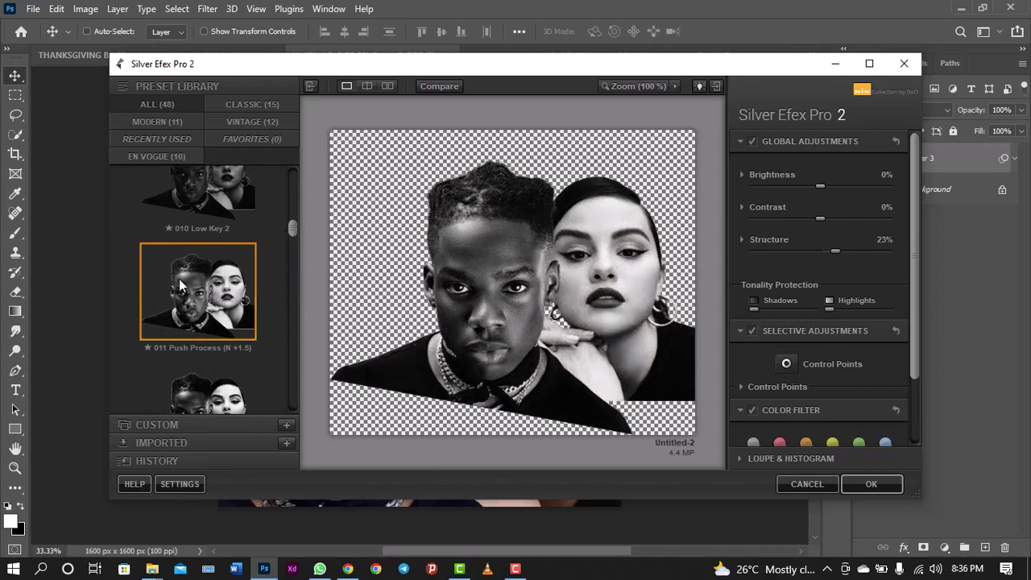
scroll(161, 253, "up", 5)
left_click(155, 253)
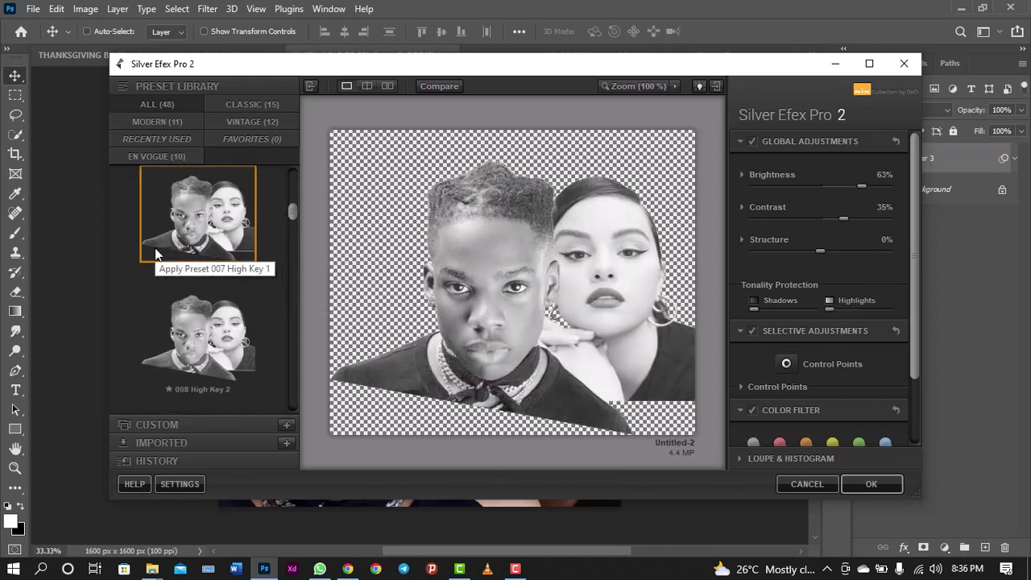
scroll(156, 253, "up", 1)
left_click(155, 253)
scroll(155, 253, "up", 1)
left_click(156, 254)
scroll(156, 254, "up", 1)
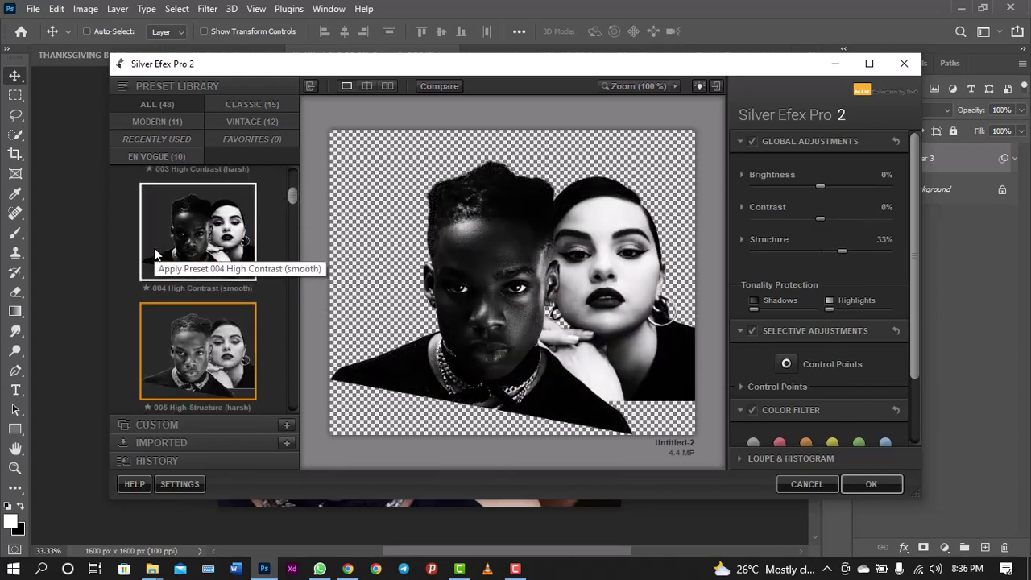
Apply the 006 High Structure (smooth) black-and-white preset to the portraits as a Silver Efex Pro 2 smart filter
scroll(155, 254, "down", 2)
left_click(155, 254)
scroll(149, 254, "up", 1)
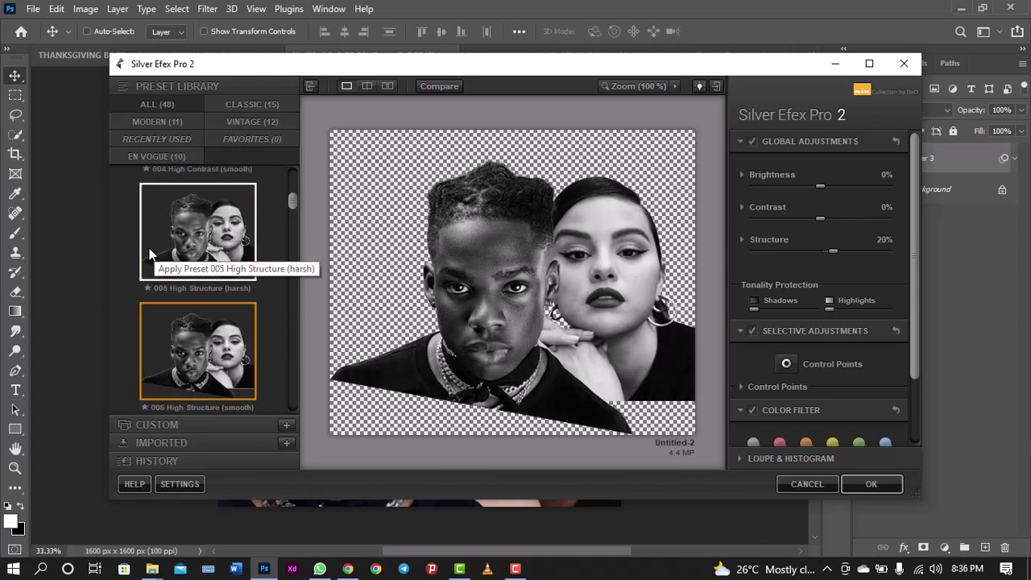
left_click(881, 488)
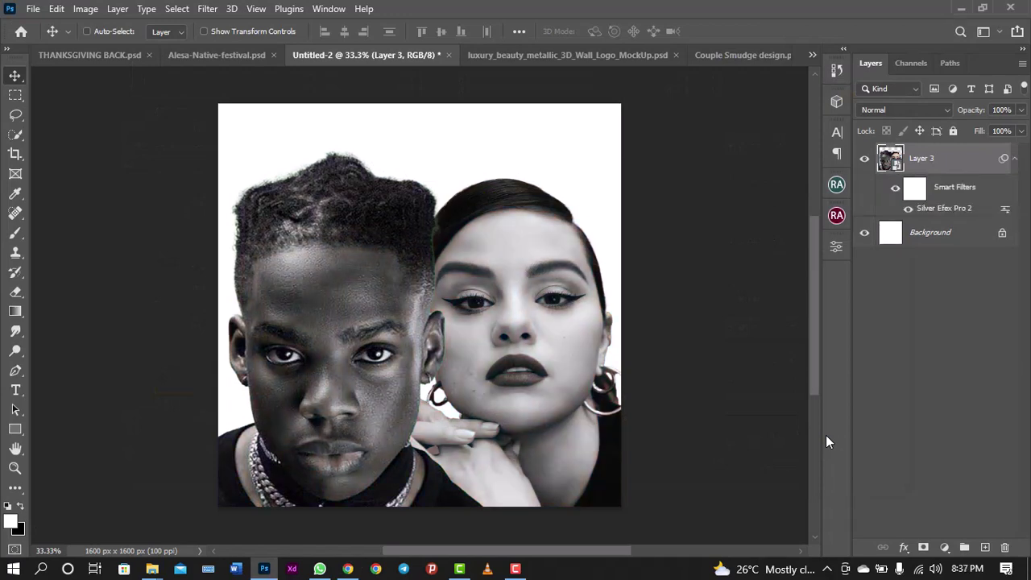
Apply the Topaz Detail 2 filter to Layer 3 with the Bold Detail preset
key("ctrl+minus")
key("ctrl+minus")
key("ctrl+minus")
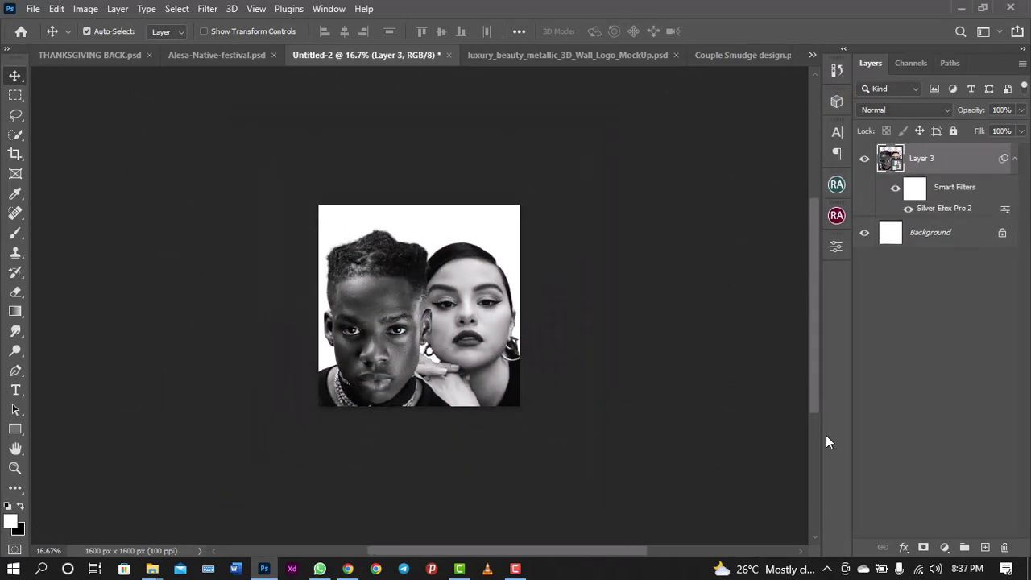
key("ctrl+plus")
key("ctrl+plus")
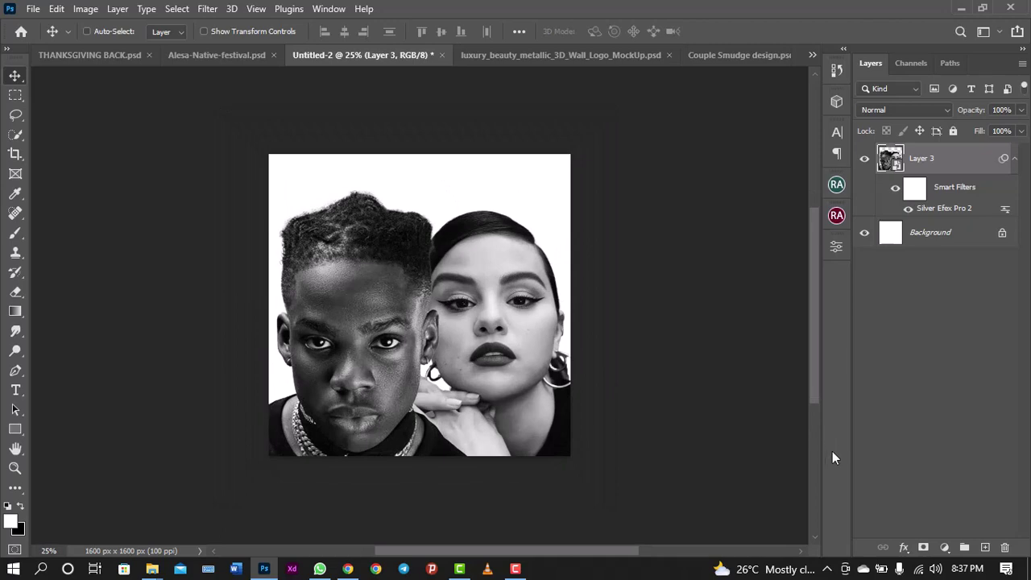
left_click(205, 10)
mouse_move(269, 374)
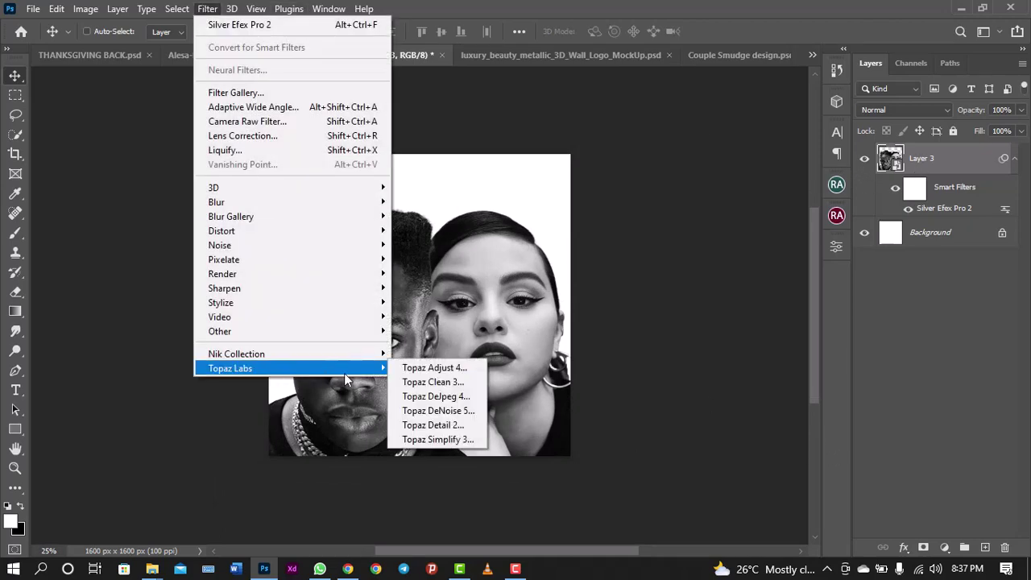
left_click(444, 424)
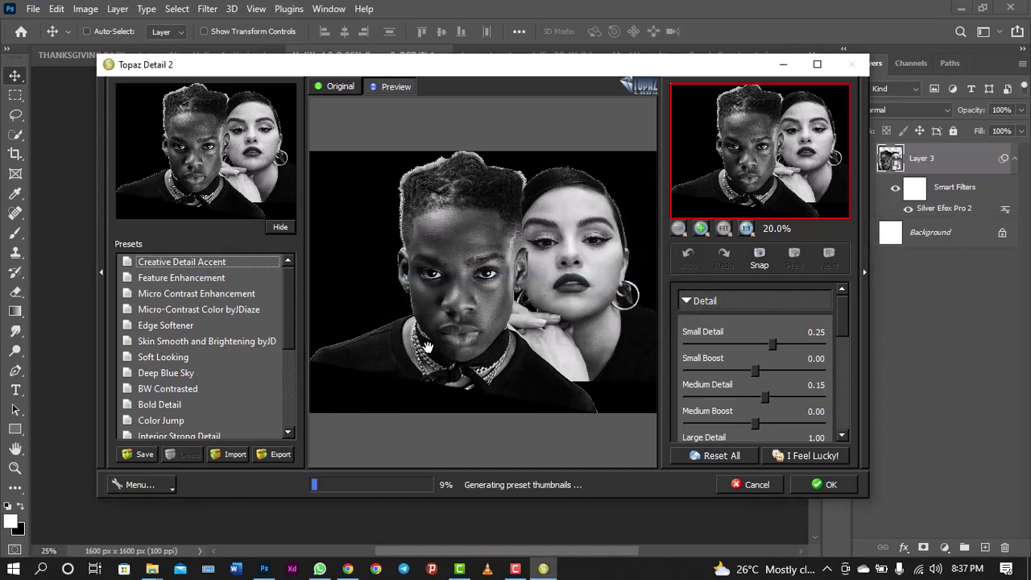
left_click(163, 407)
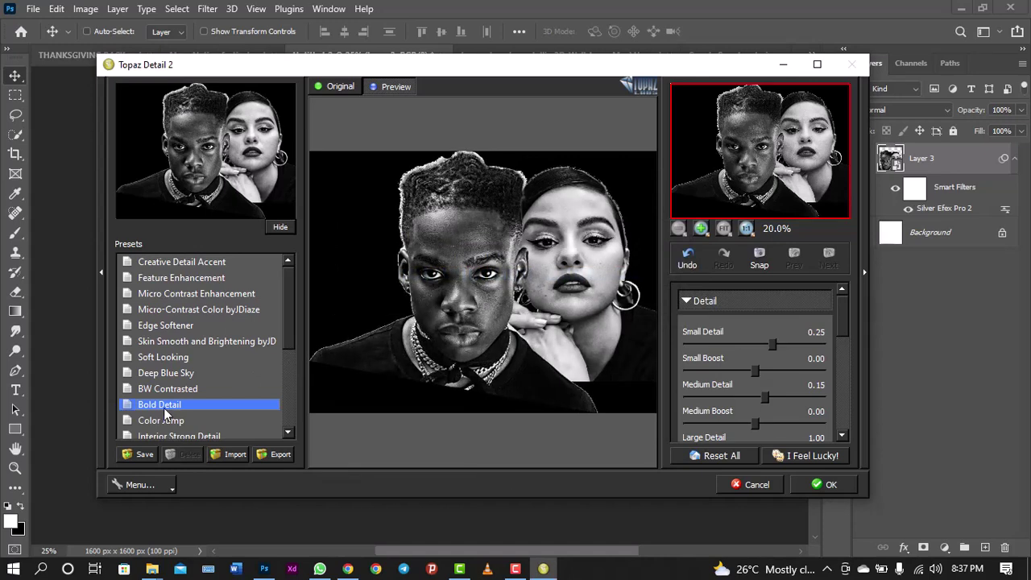
left_click(826, 482)
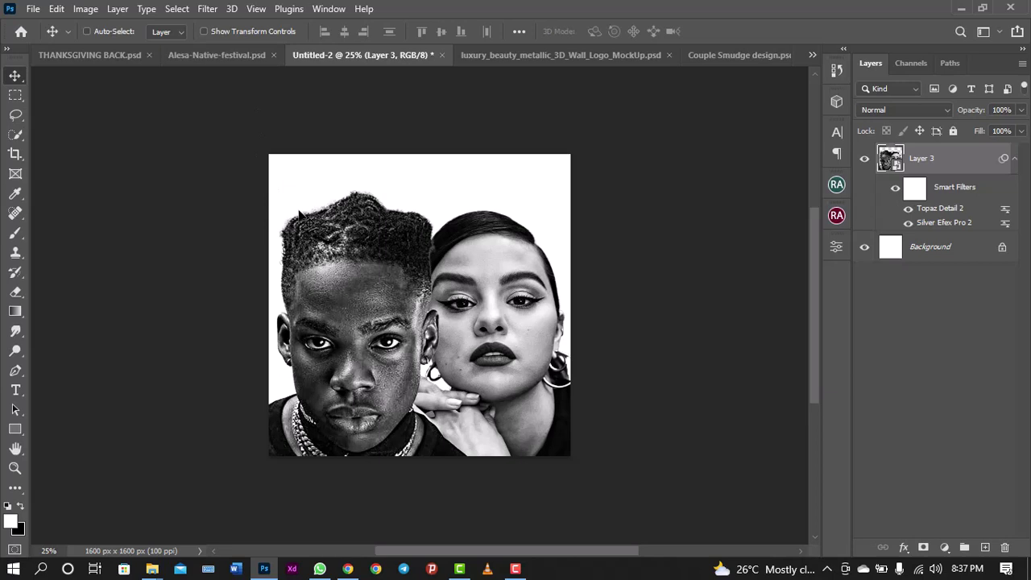
Apply the Viveza 2 filter from the Nik Collection to Layer 3 with a slightly raised global Structure
left_click(207, 8)
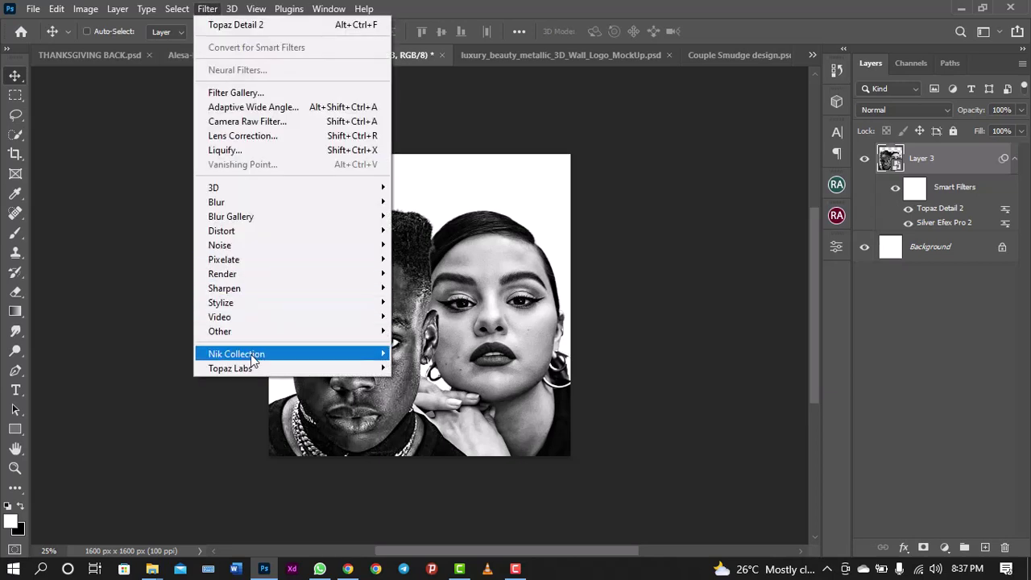
mouse_move(251, 359)
left_click(507, 454)
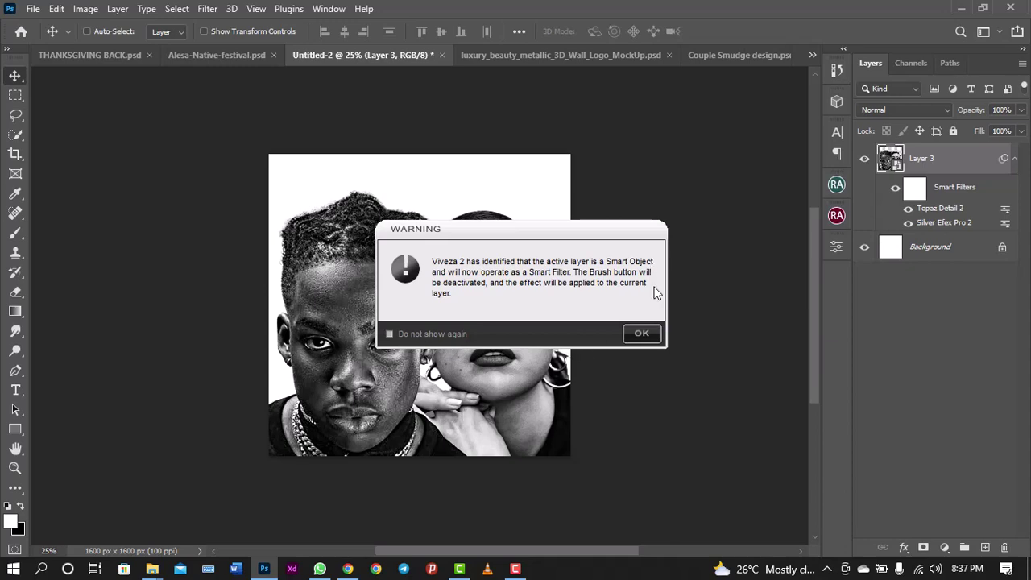
left_click(645, 332)
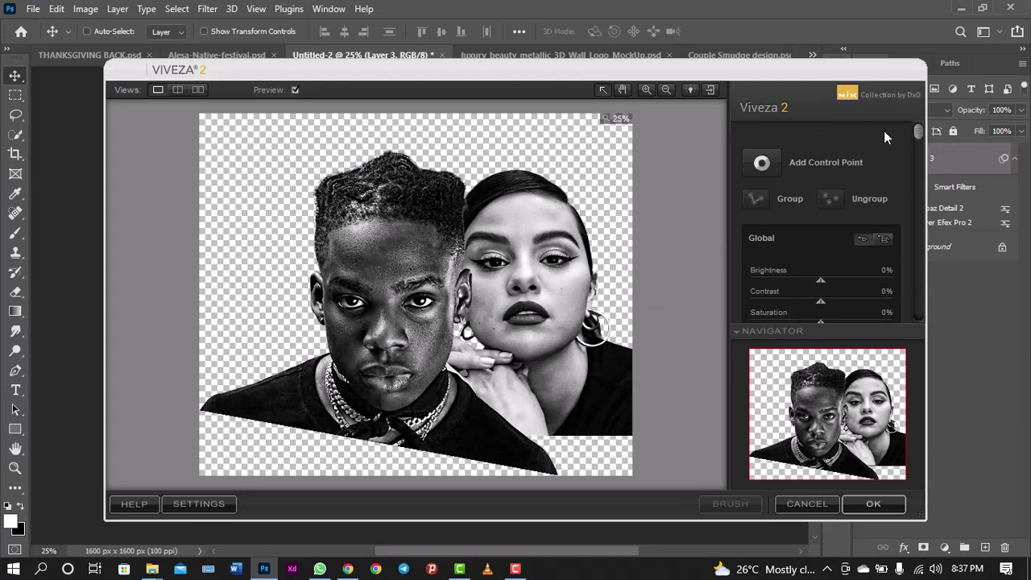
left_click_drag(917, 137, 918, 167)
left_click_drag(822, 290, 942, 305)
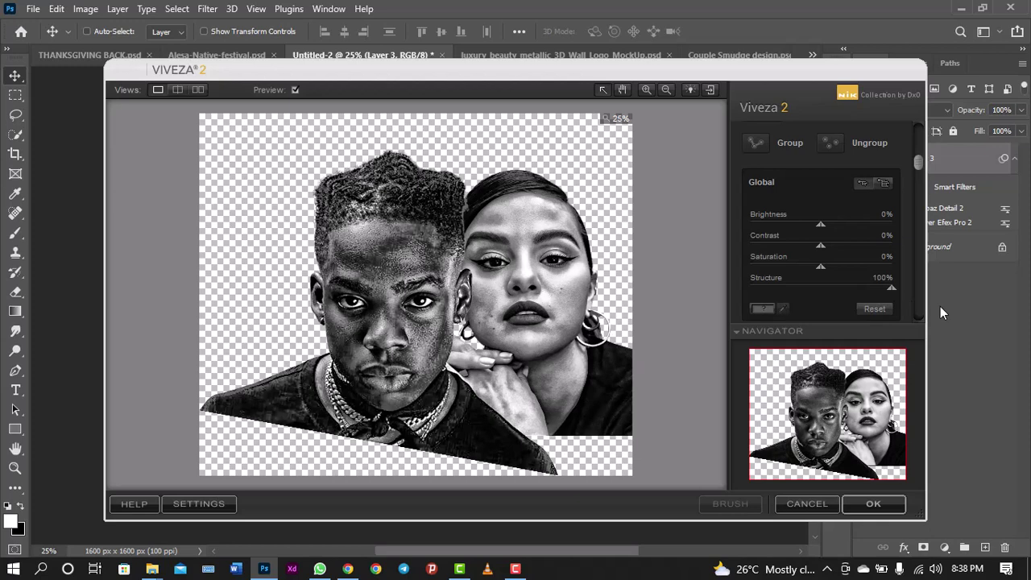
left_click_drag(882, 307, 837, 302)
left_click(870, 504)
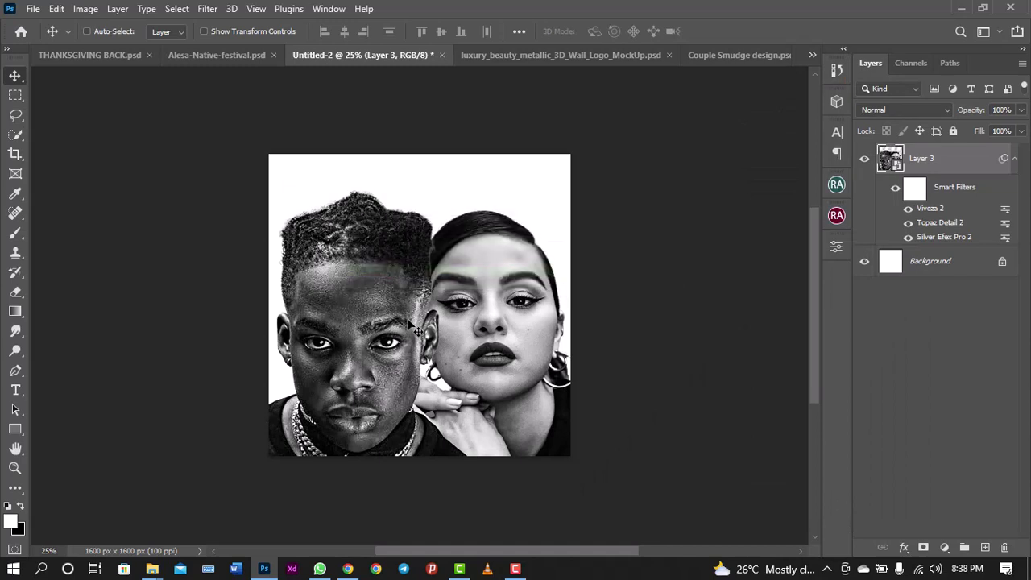
Apply Smart Sharpen to Layer 3 with Amount 200%, Radius 2.1 px, Reduce Noise 10% and Lens Blur removal
left_click(207, 11)
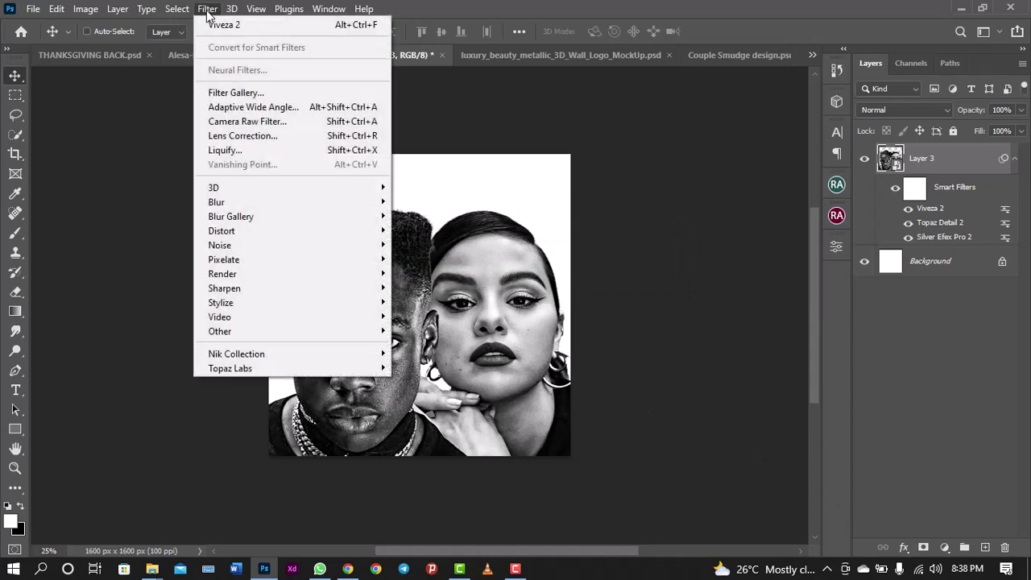
mouse_move(243, 292)
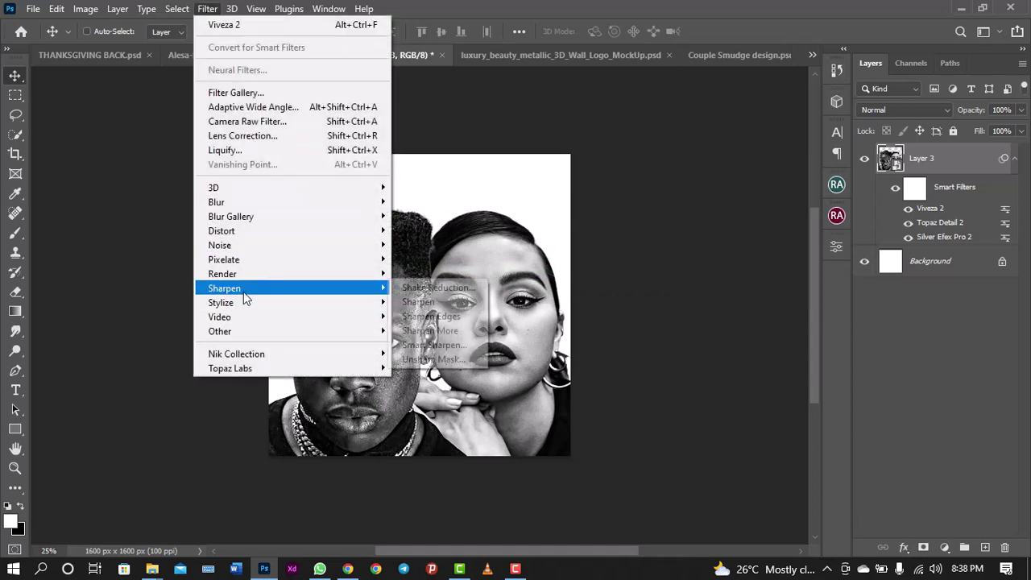
left_click(435, 345)
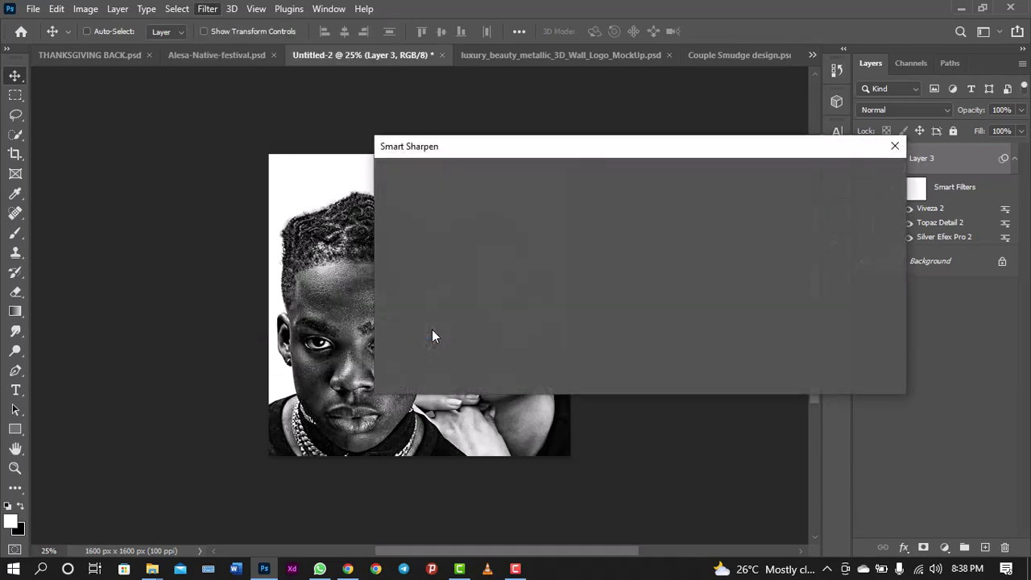
left_click_drag(638, 151, 705, 145)
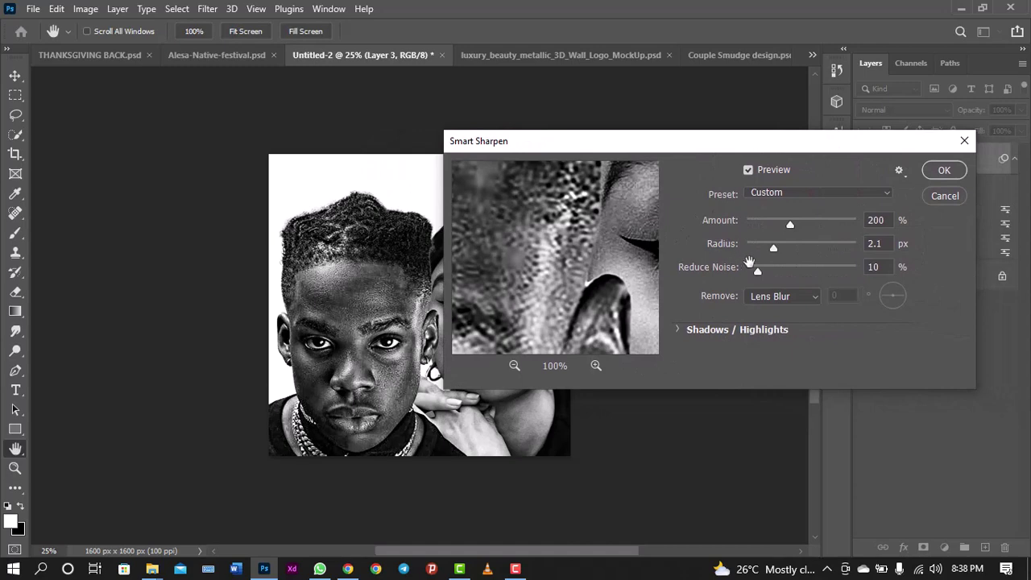
left_click(947, 174)
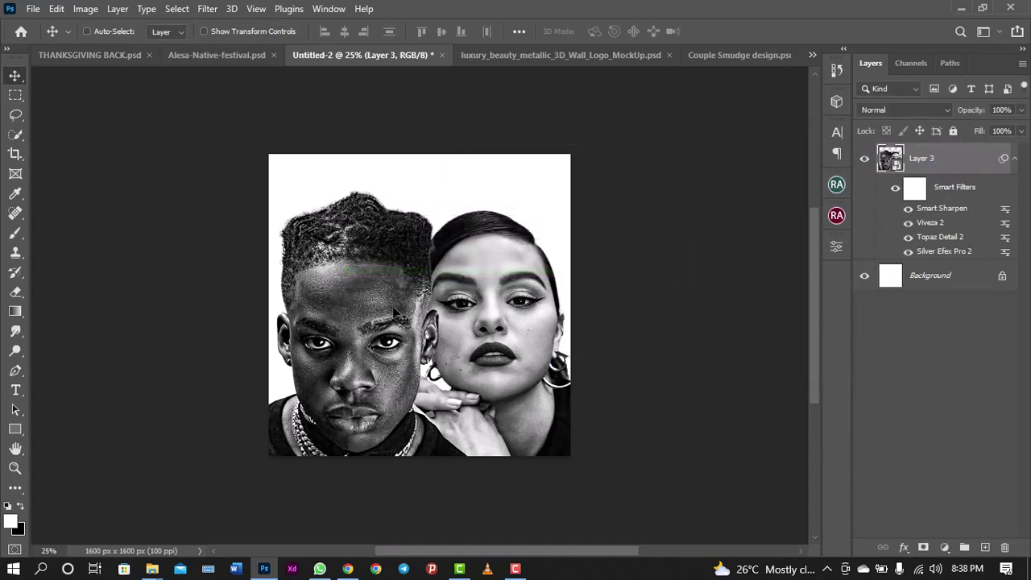
Collapse the smart filter list of Layer 3 and select the Background layer
key("ctrl+minus")
key("ctrl+minus")
key("ctrl+plus")
key("ctrl+minus")
key("ctrl+minus")
key("ctrl+plus")
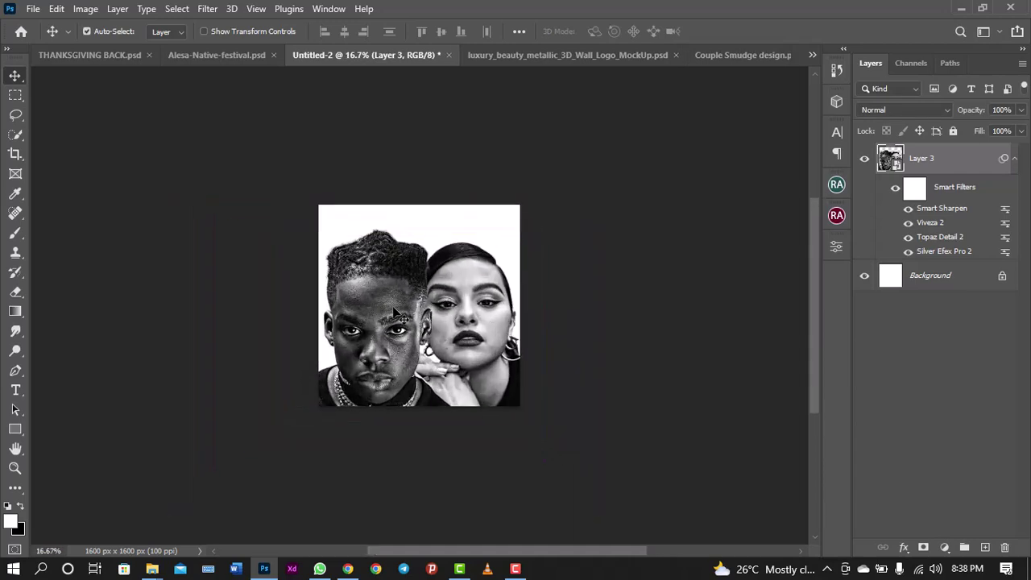
left_click(1015, 161)
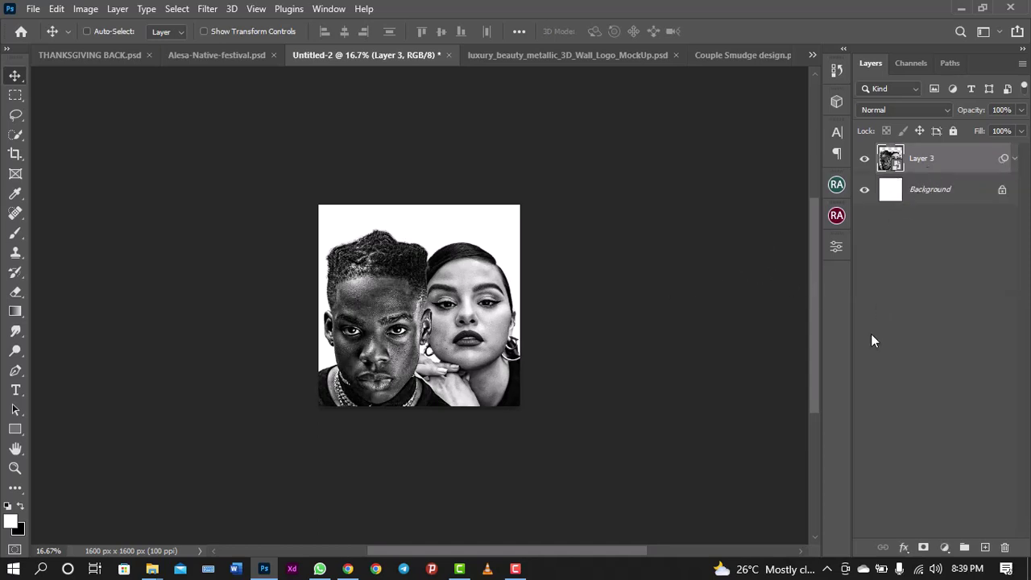
left_click(945, 551)
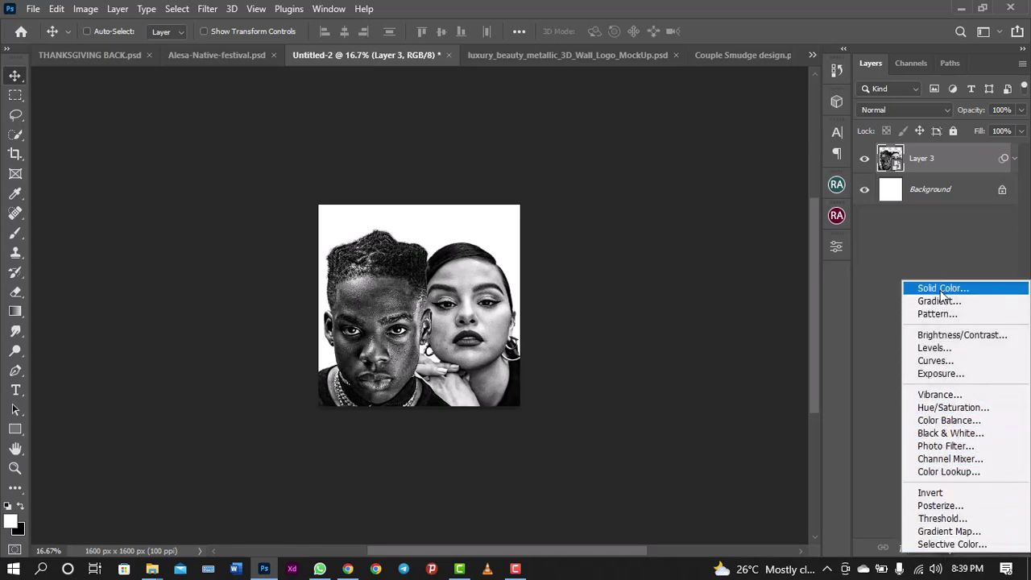
left_click(910, 242)
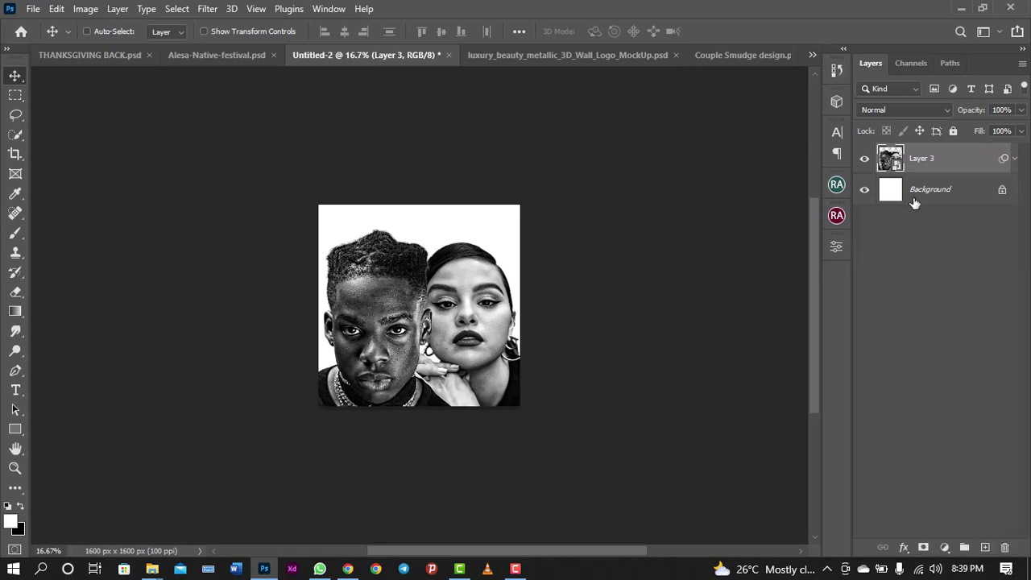
left_click(913, 199)
Switch to File Explorer's BG & PNG folder and look for a background, previewing images 1(3) and 1.
mouse_move(152, 570)
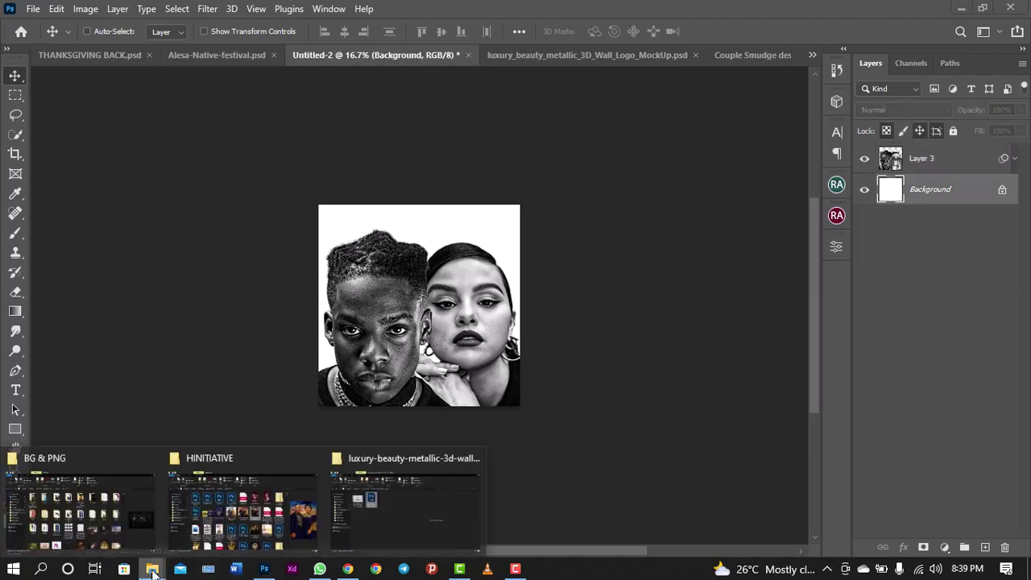
left_click(80, 507)
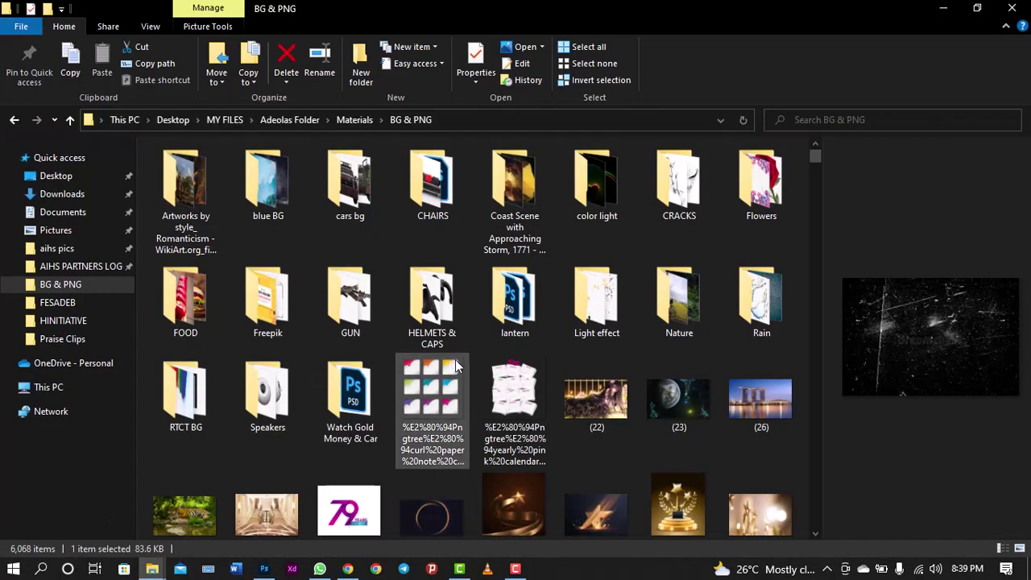
scroll(455, 363, "down", 5)
left_click(355, 369)
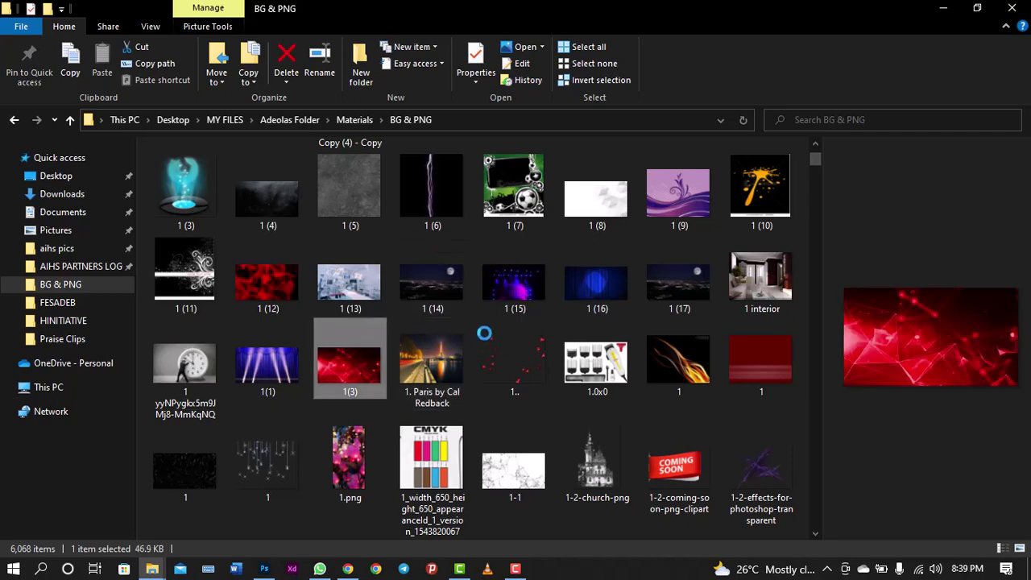
scroll(490, 370, "down", 4)
scroll(489, 368, "up", 4)
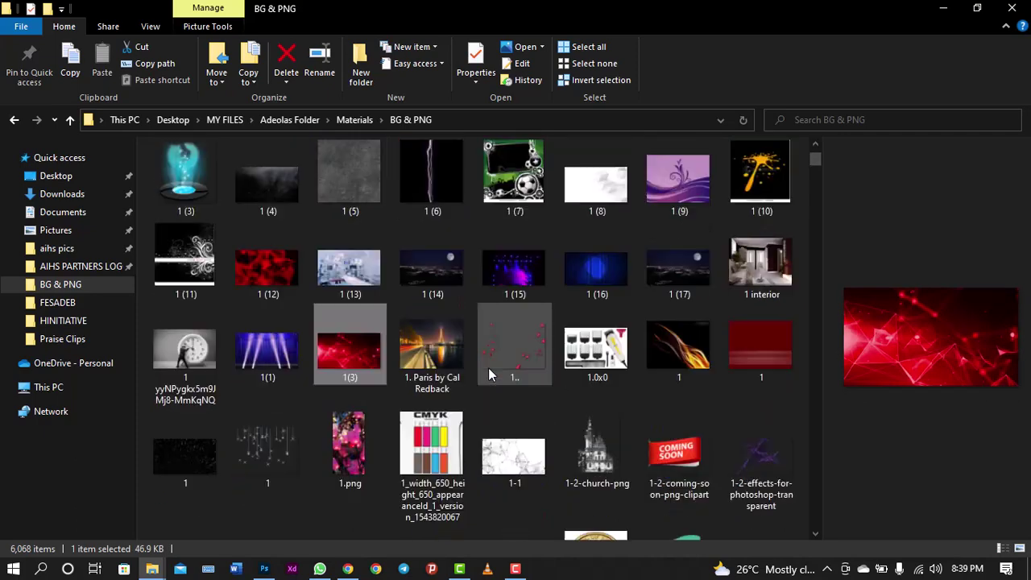
left_click(273, 278)
left_click(342, 353)
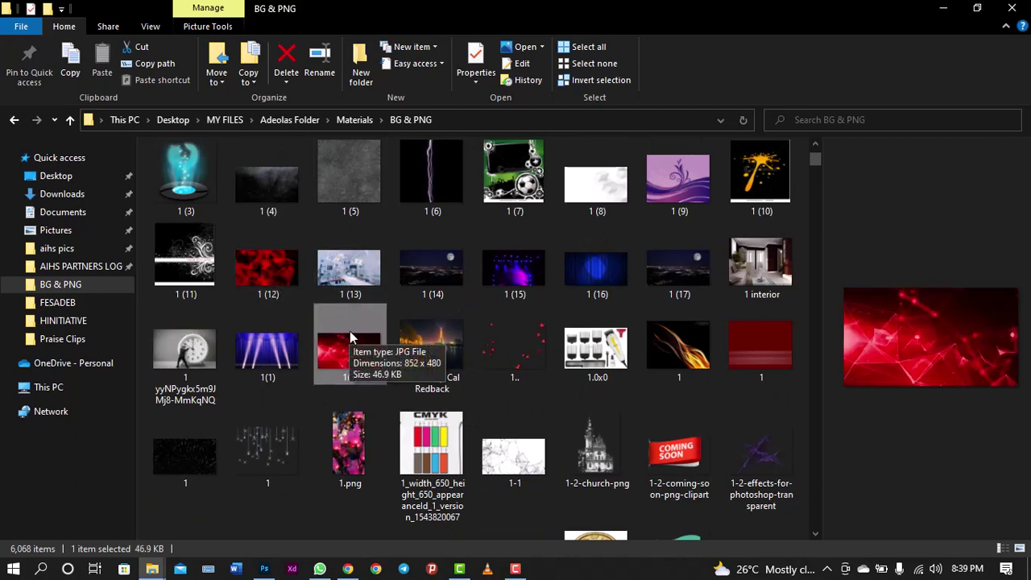
left_click(533, 366)
Place 3d-wallpaper-preview-29 from the BG & PNG folder into the Photoshop document below Layer 3 and scale it to 237%
scroll(530, 368, "down", 10)
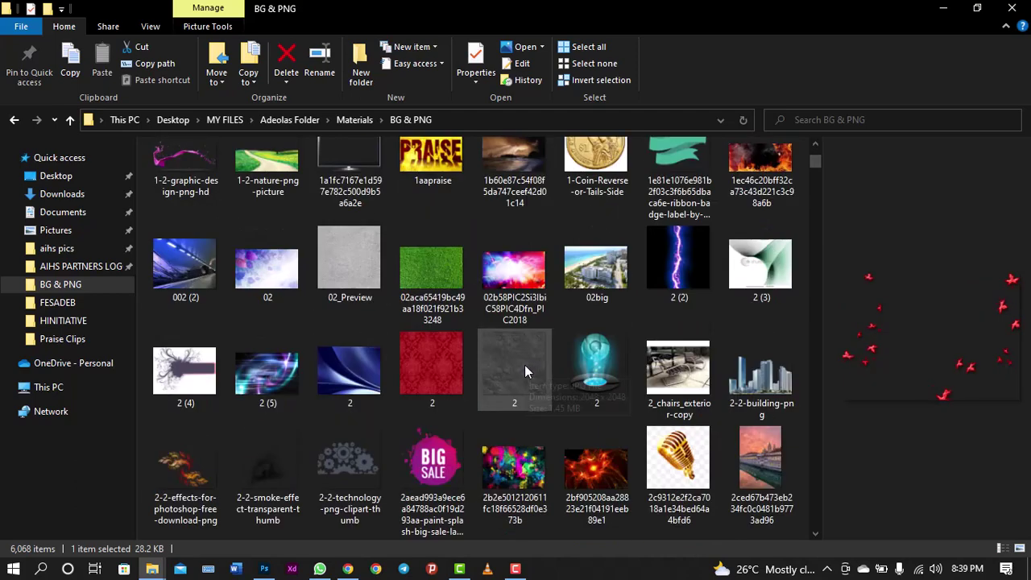
scroll(525, 368, "down", 6)
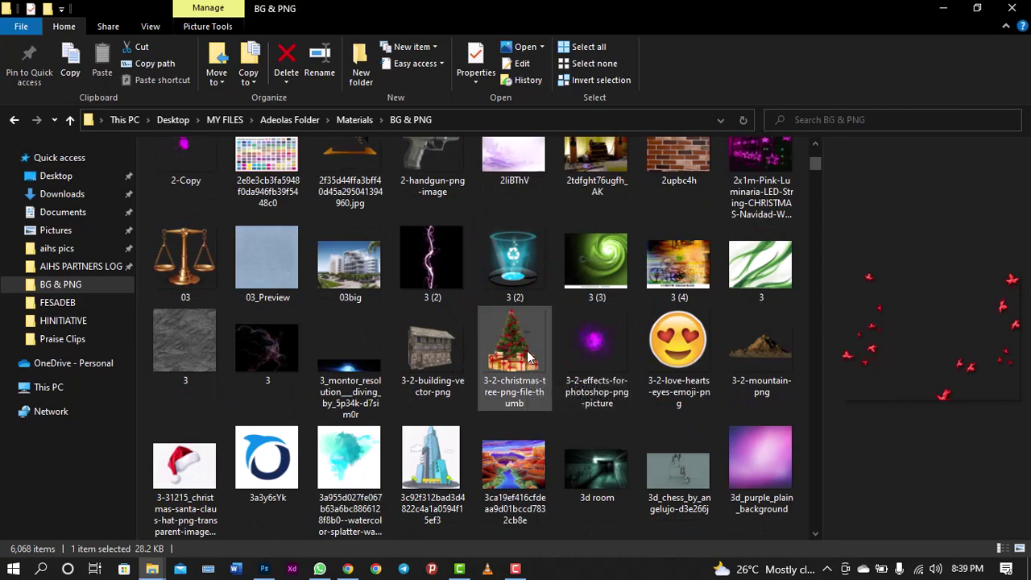
scroll(537, 352, "down", 3)
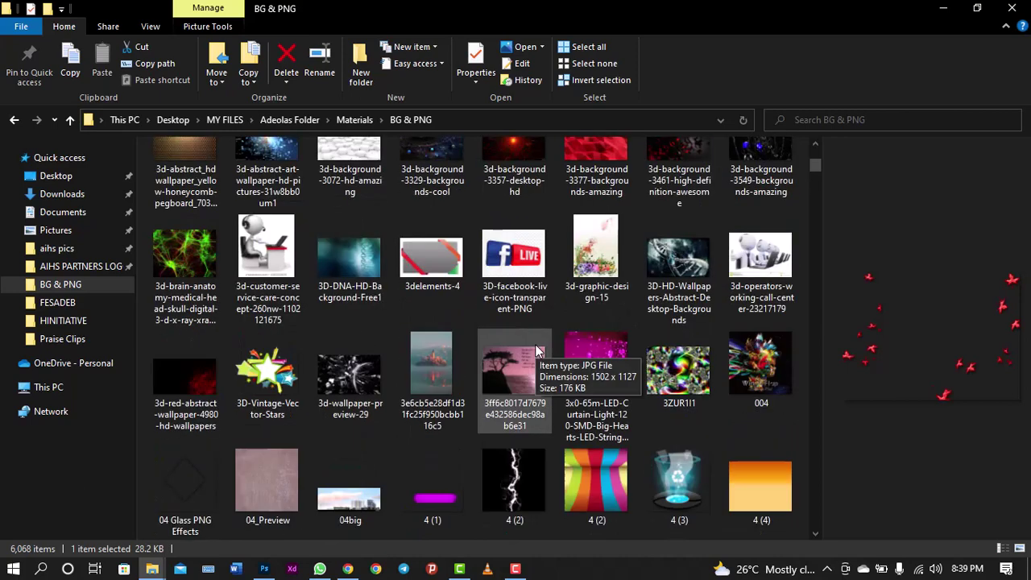
left_click(348, 380)
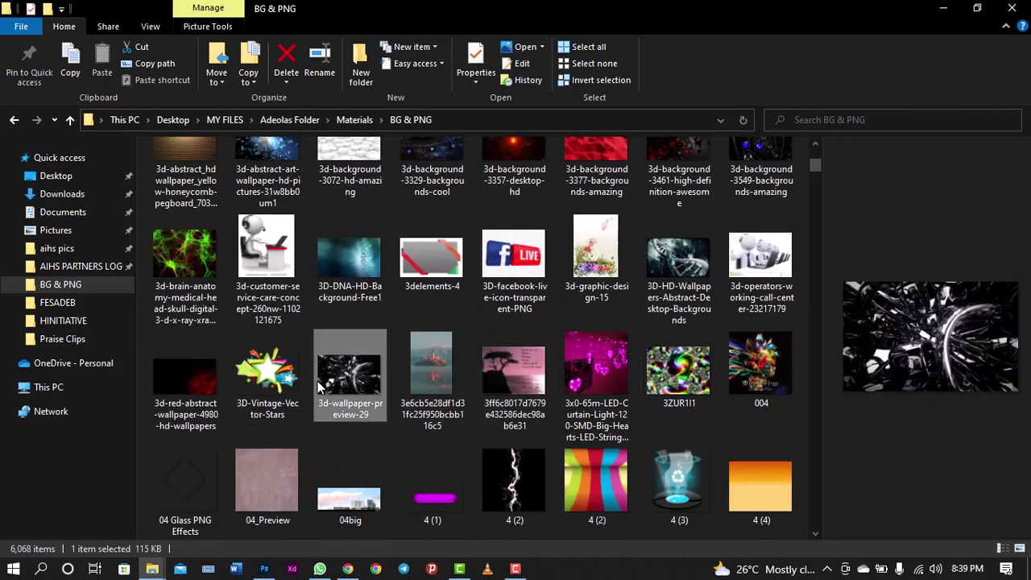
scroll(347, 379, "down", 5)
scroll(360, 330, "up", 3)
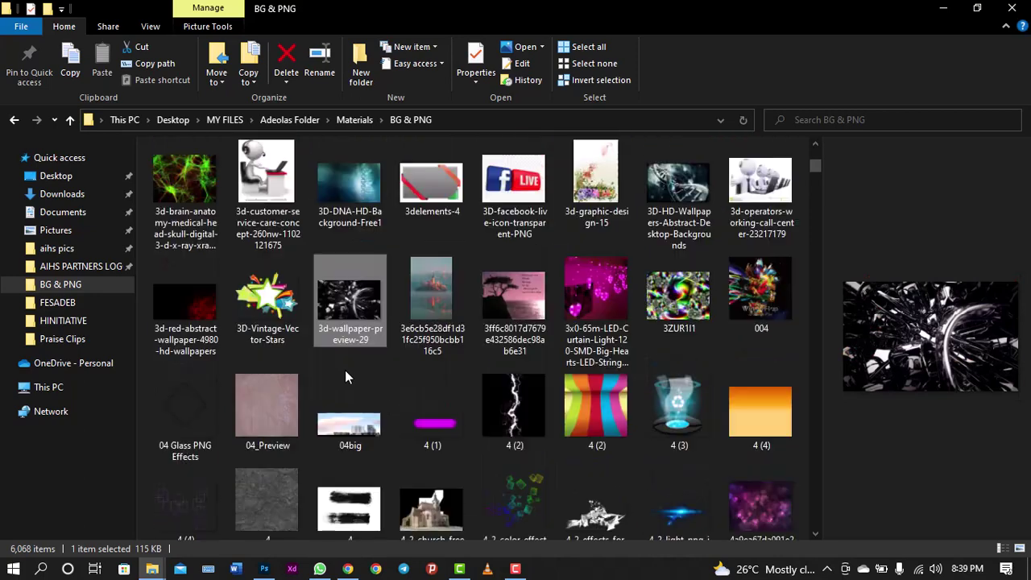
left_click_drag(366, 302, 427, 357)
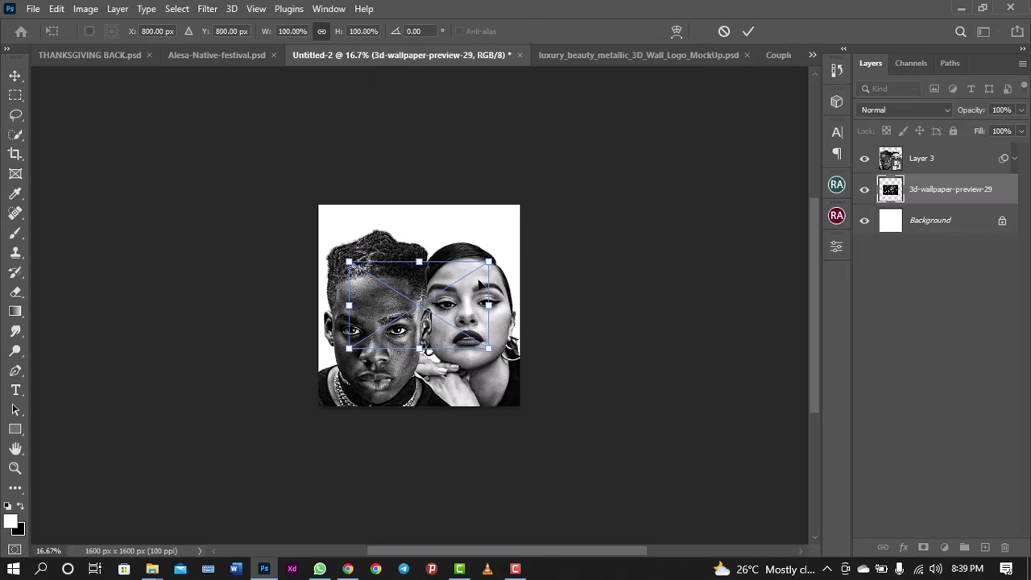
left_click_drag(488, 262, 584, 203)
key("Return")
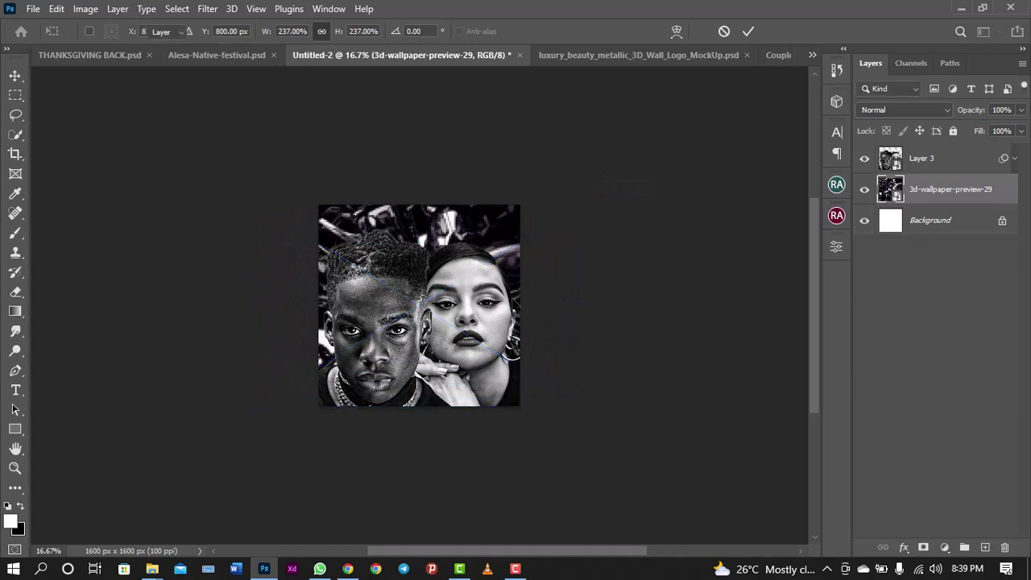
Apply a Gaussian Blur with a radius of 27.7 pixels to the 3d-wallpaper-preview-29 layer
key("ctrl")
scroll(378, 294, "up", 4)
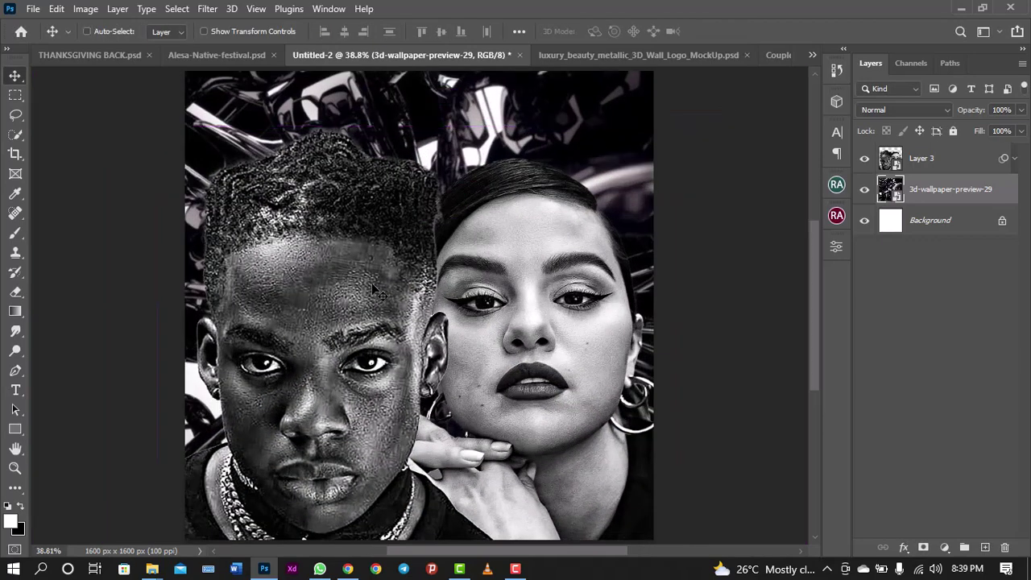
scroll(378, 294, "down", 3)
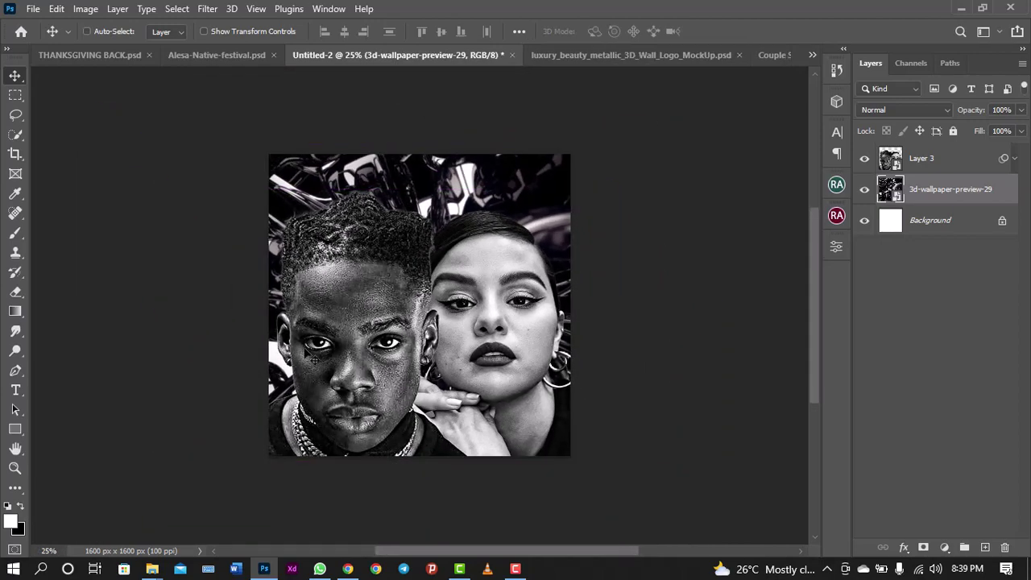
left_click(207, 16)
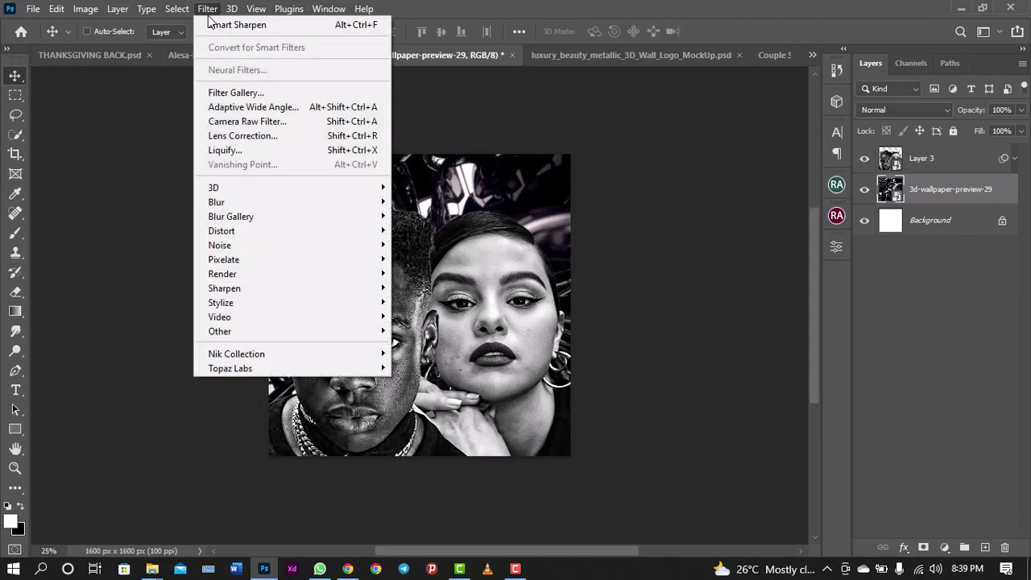
mouse_move(233, 201)
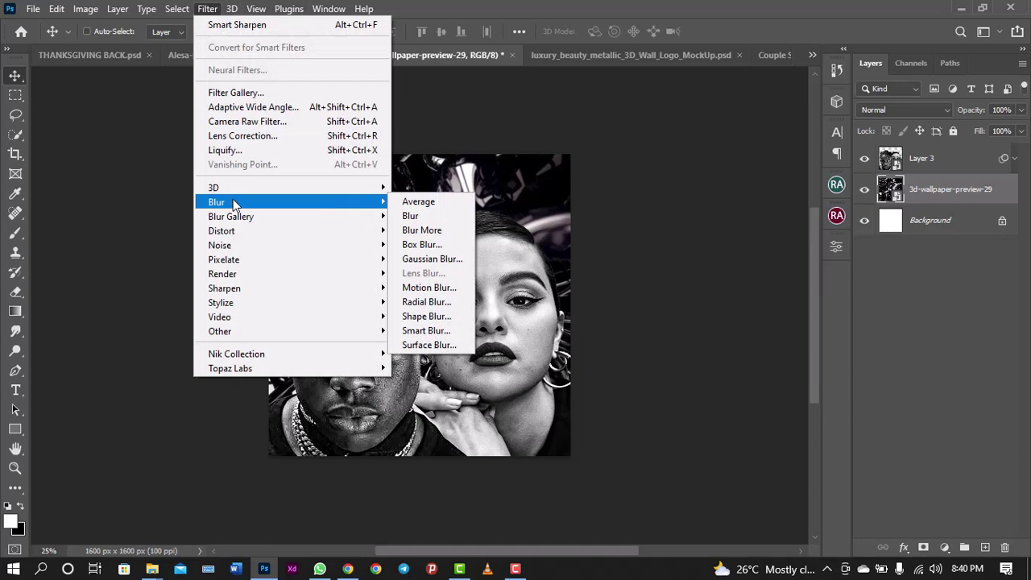
left_click(447, 259)
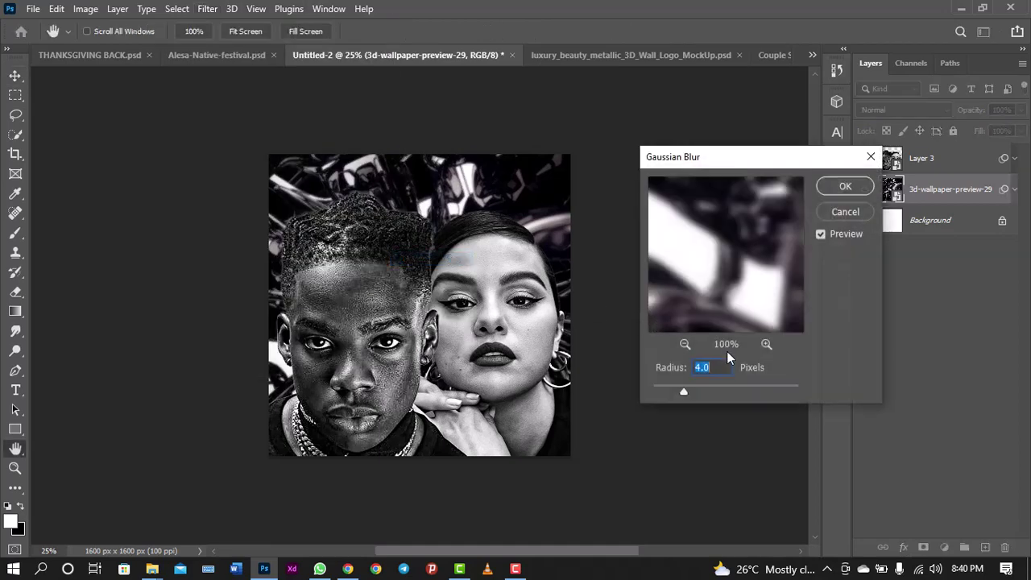
left_click(709, 386)
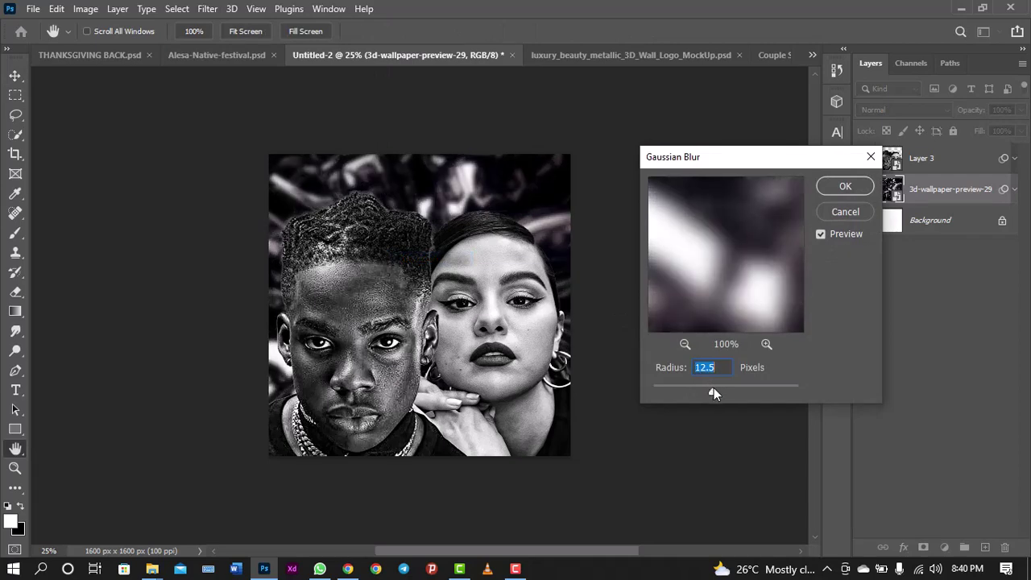
left_click(728, 389)
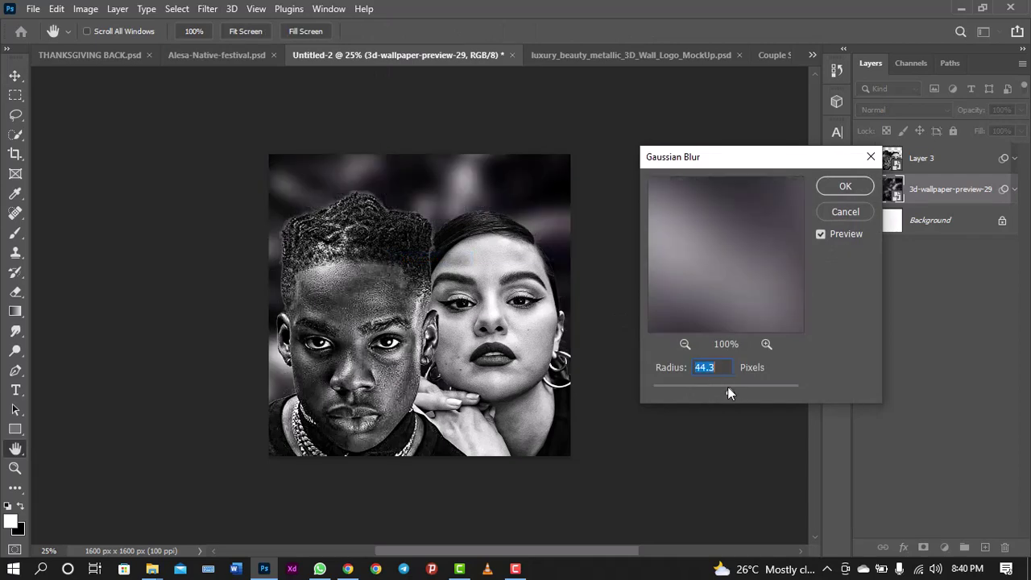
left_click(713, 385)
left_click(720, 385)
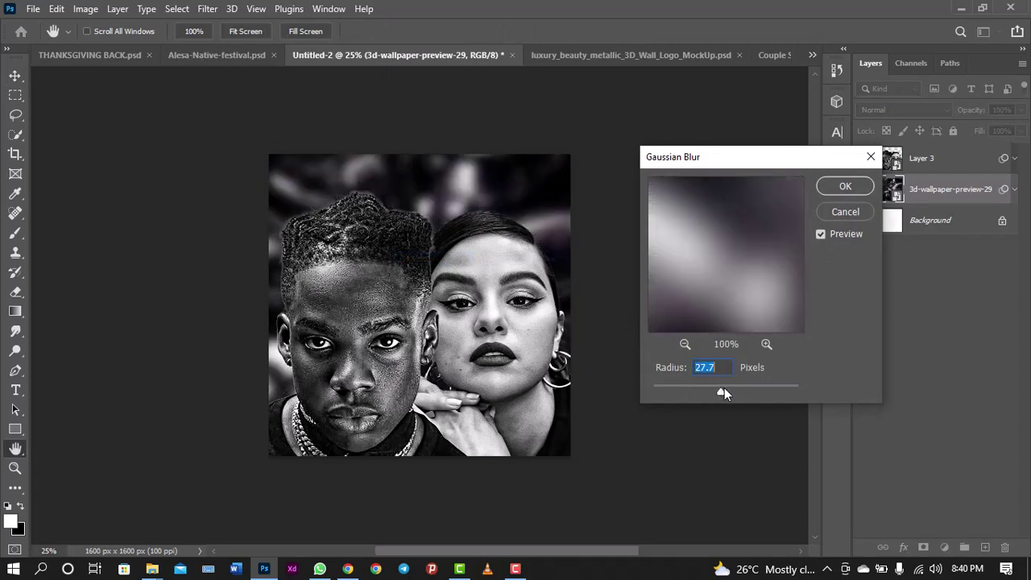
left_click(845, 186)
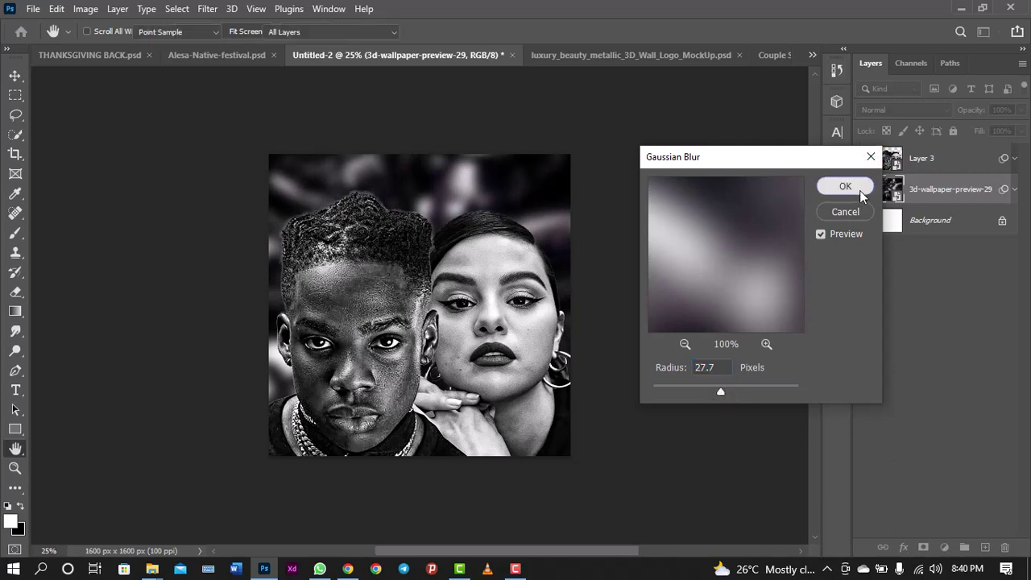
left_click(1014, 192)
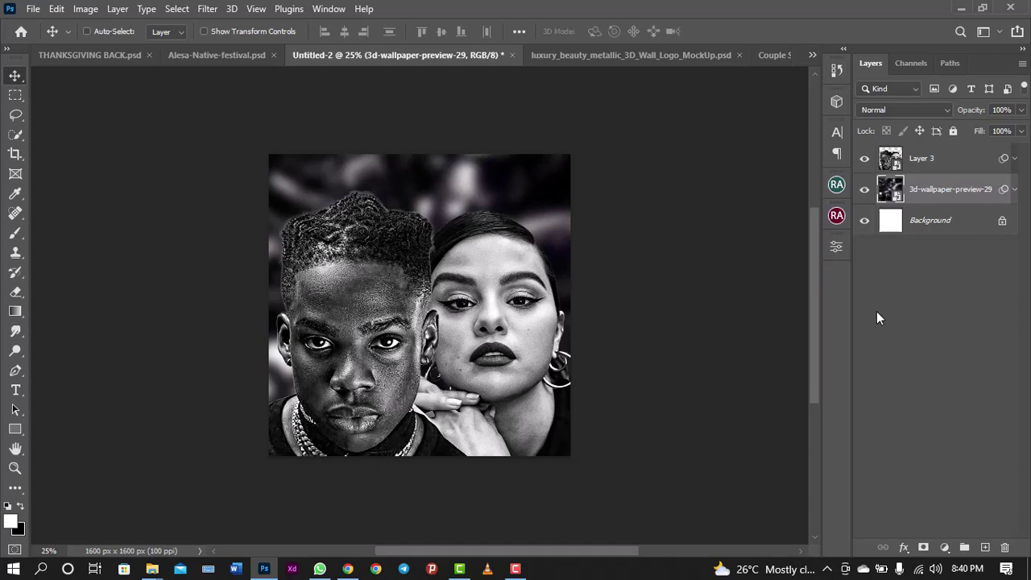
Add a Solid Color fill layer in dark red #820000 above the wallpaper layer
left_click(944, 547)
left_click(943, 279)
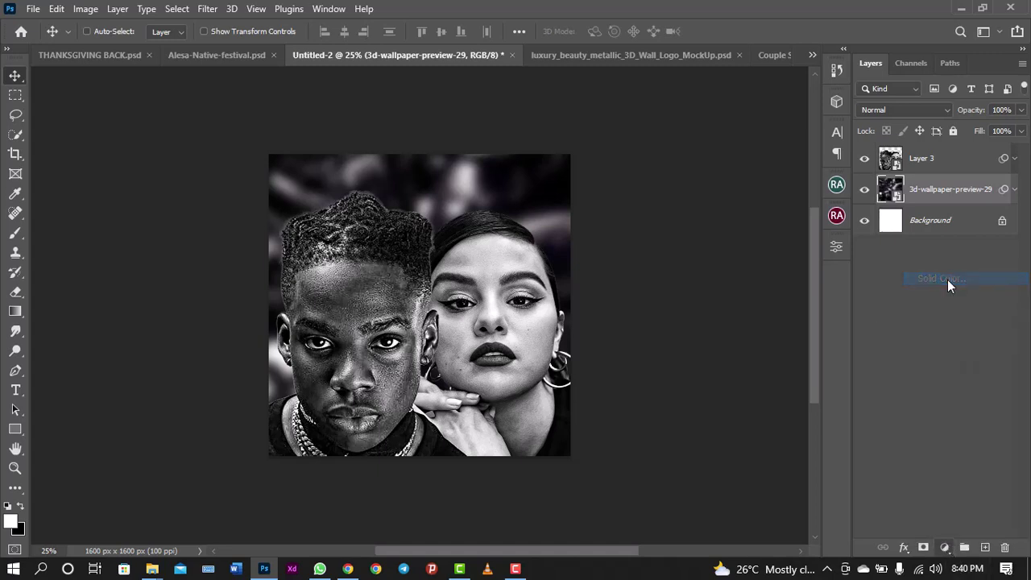
left_click(821, 111)
mouse_move(821, 112)
left_mouse_down()
mouse_move(825, 157)
mouse_move(843, 172)
left_mouse_up()
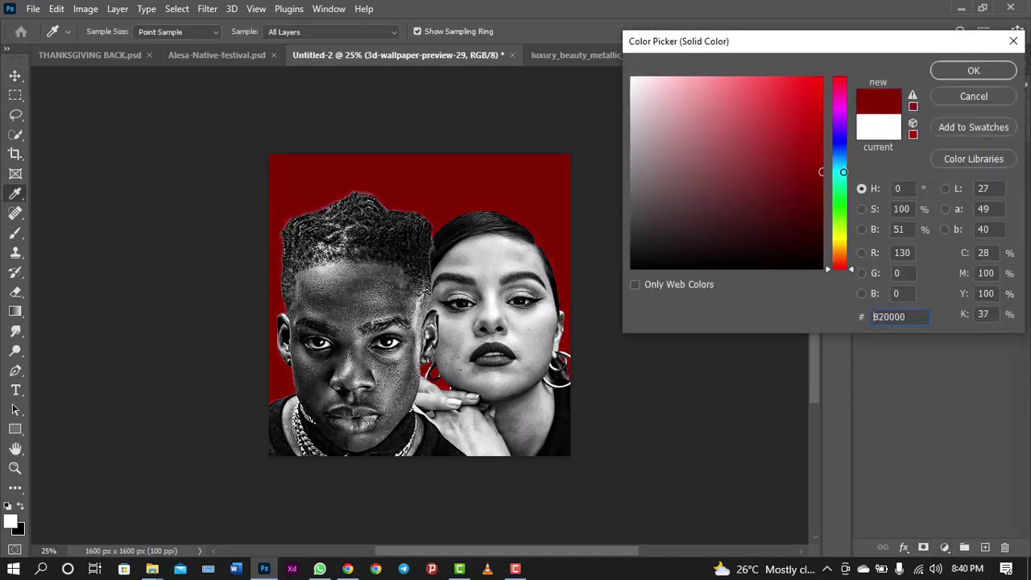
left_click(939, 70)
Move the red fill layer above Layer 3 and set its blend mode to Linear Light
left_click_drag(949, 197, 947, 150)
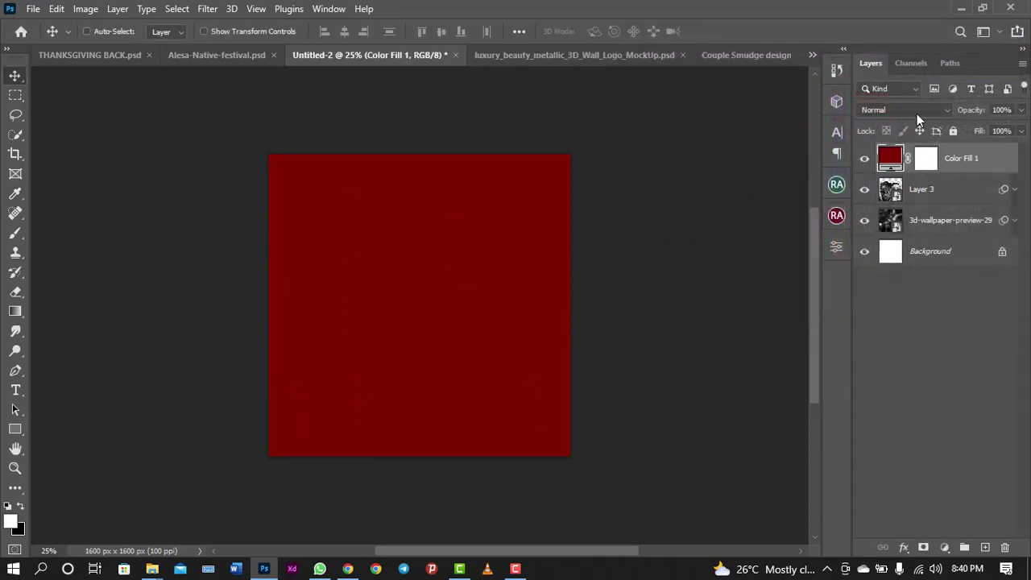
left_click(918, 113)
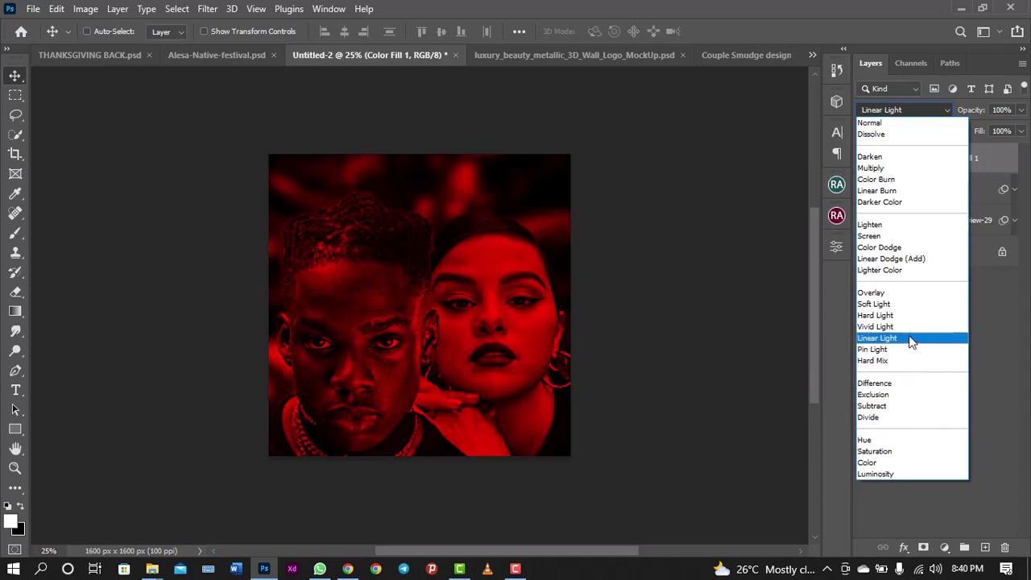
left_click(910, 338)
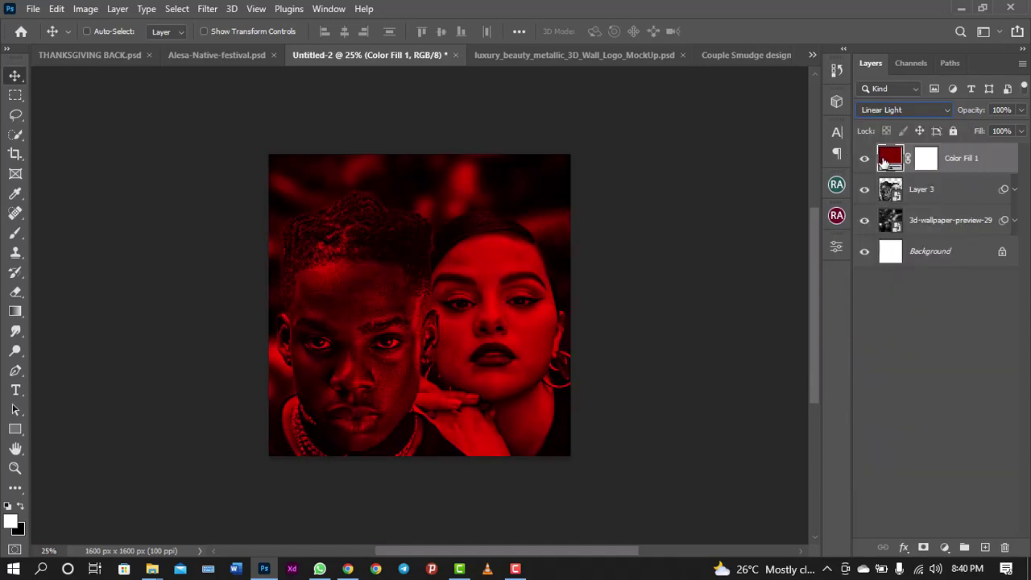
Change the red fill's color to #780000 and move the fill layer below Layer 3
double_click(883, 161)
left_click_drag(816, 207, 832, 178)
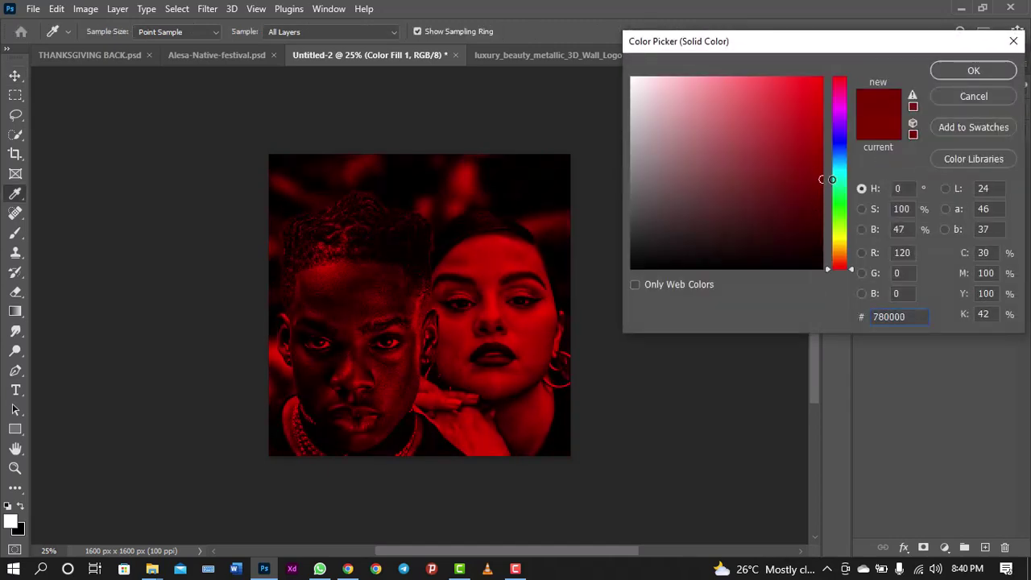
left_click(971, 73)
left_click_drag(958, 160, 954, 203)
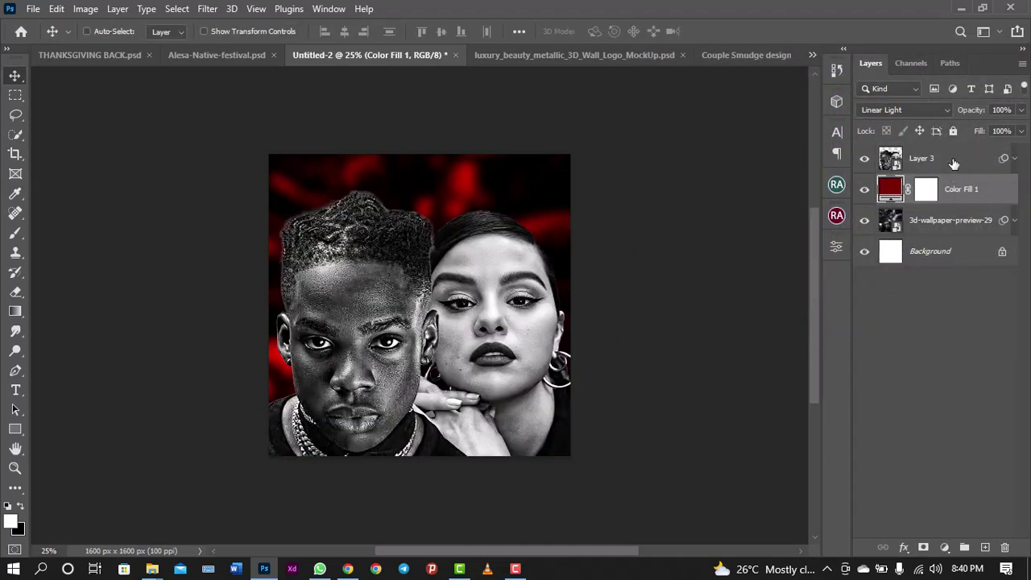
Add a second Solid Color fill layer in red #930000 above Layer 3
left_click(953, 163)
left_click(944, 547)
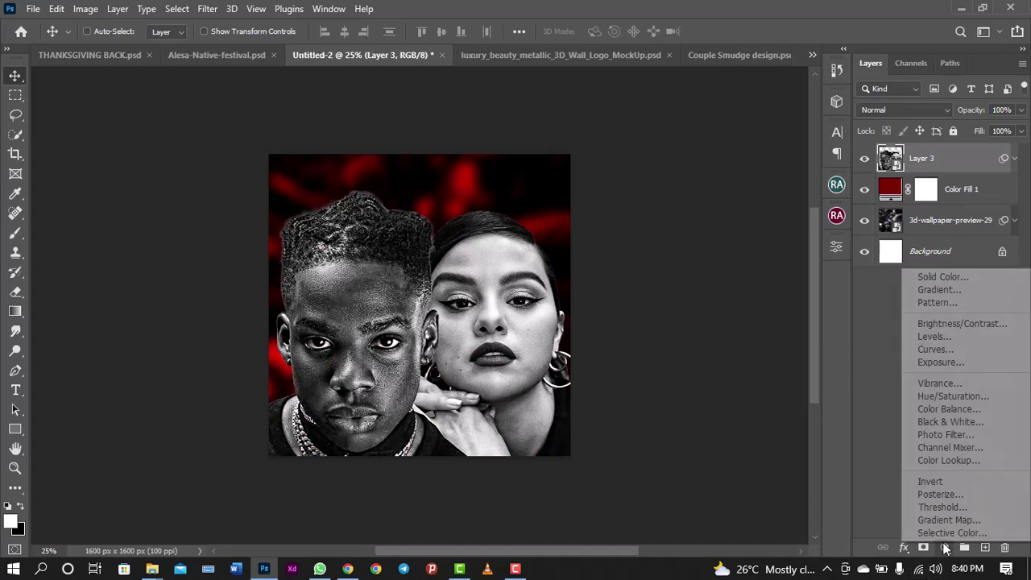
left_click(938, 280)
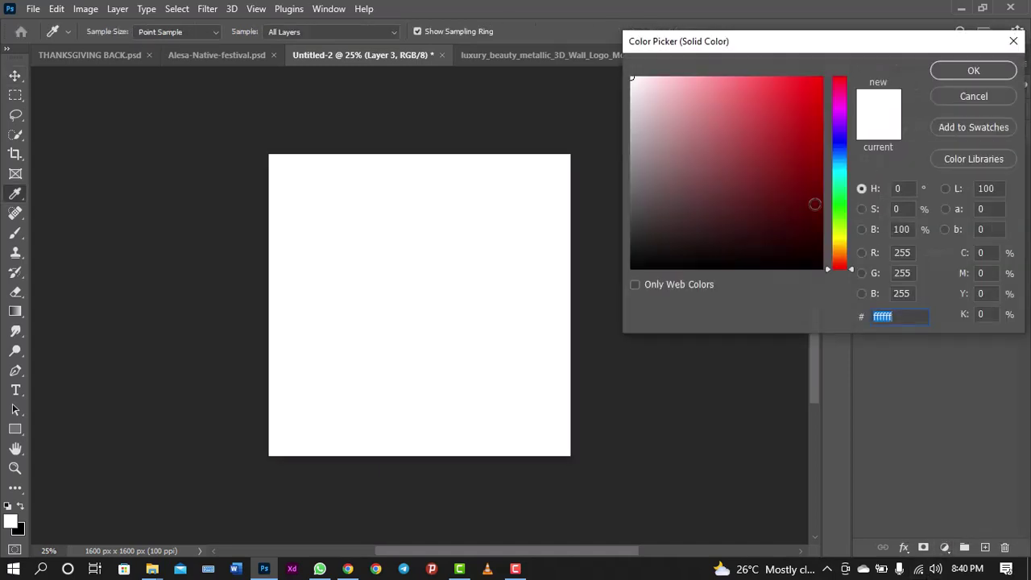
left_click(821, 158)
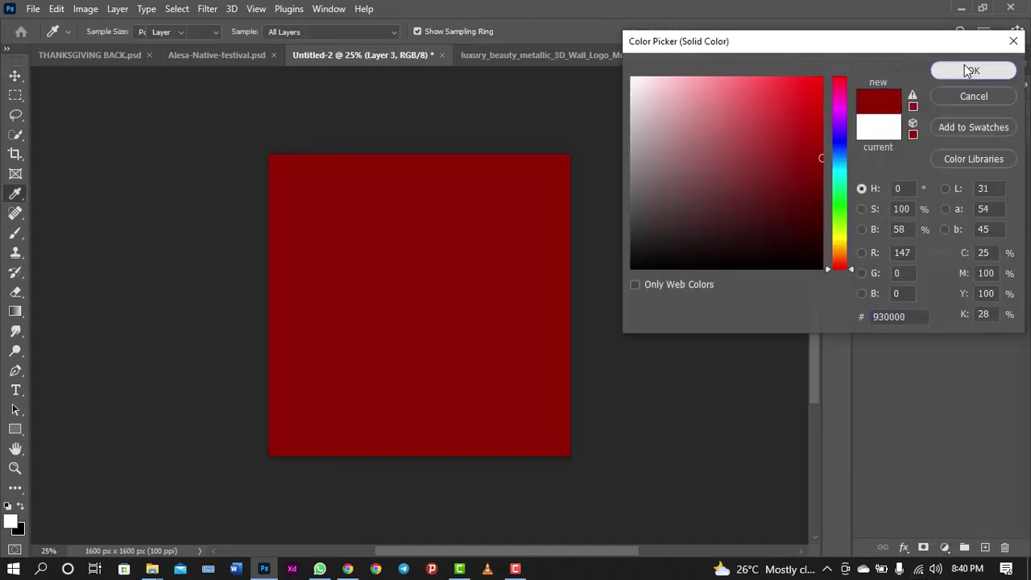
left_click(971, 71)
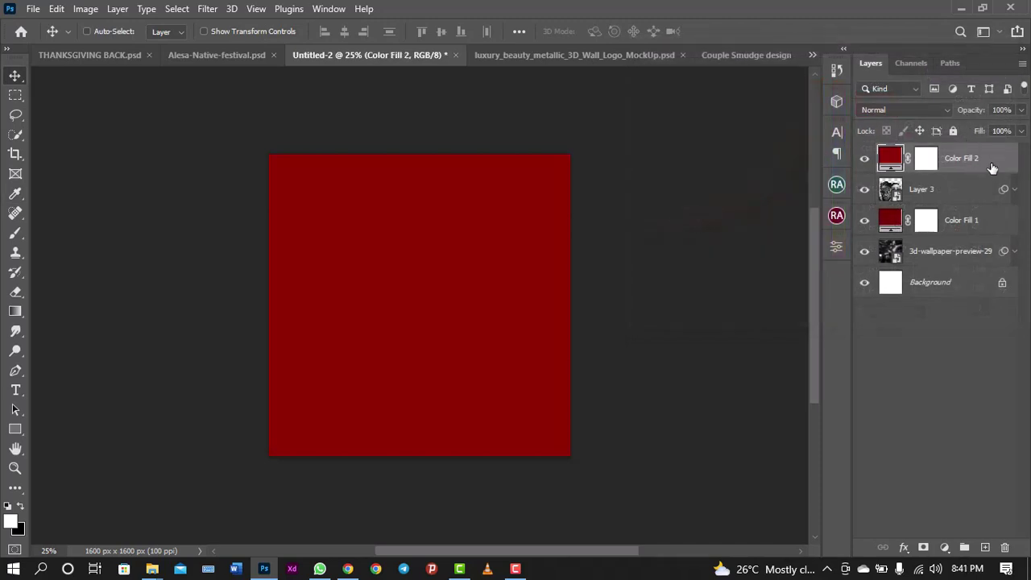
In the Blending Options of Color Fill 2, split the dark Blend If slider of This Layer to 24 / 62
right_click(992, 167)
left_click(994, 160)
left_click(904, 548)
left_click(920, 404)
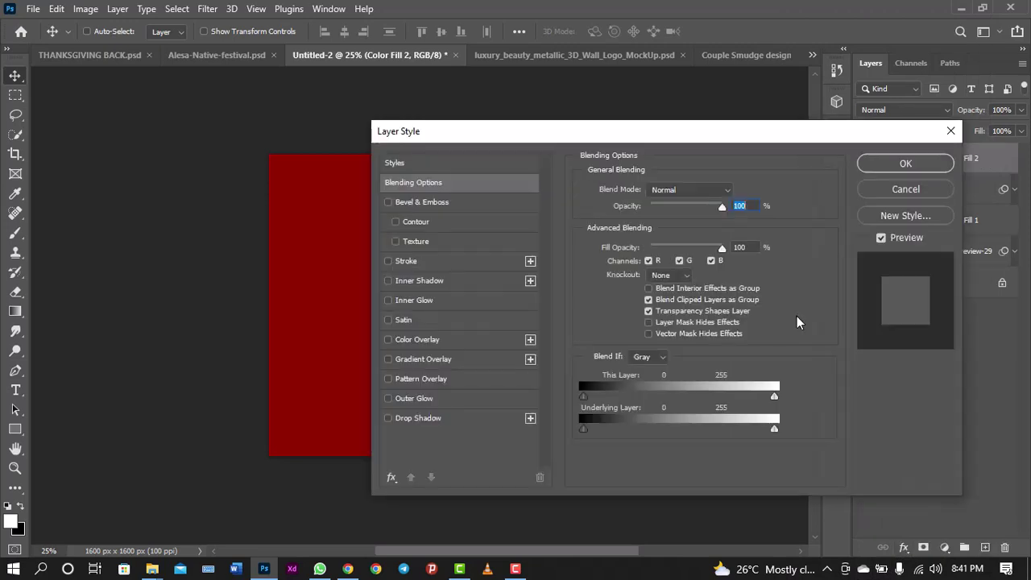
left_click_drag(633, 140, 745, 138)
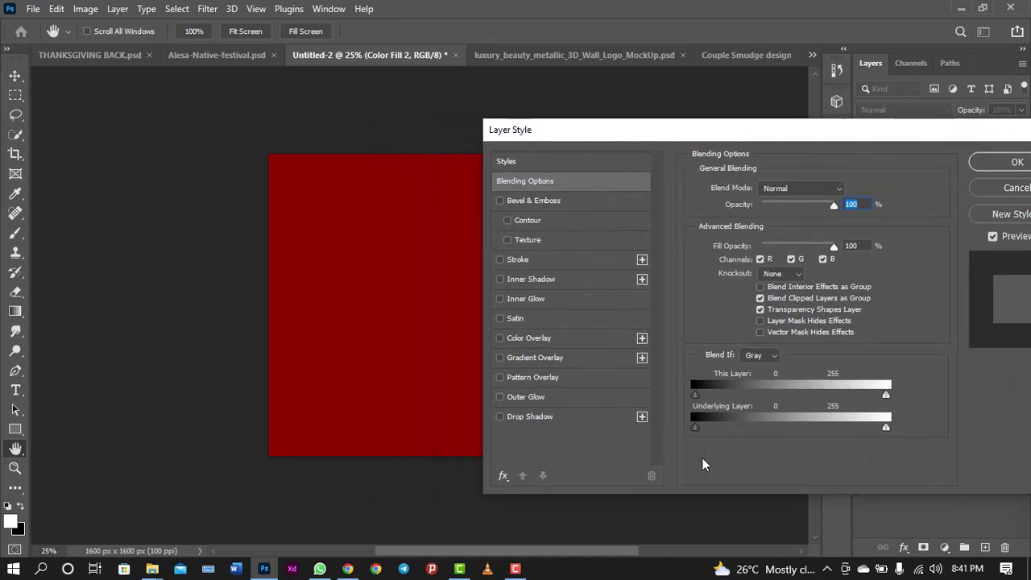
left_click_drag(724, 435, 679, 419)
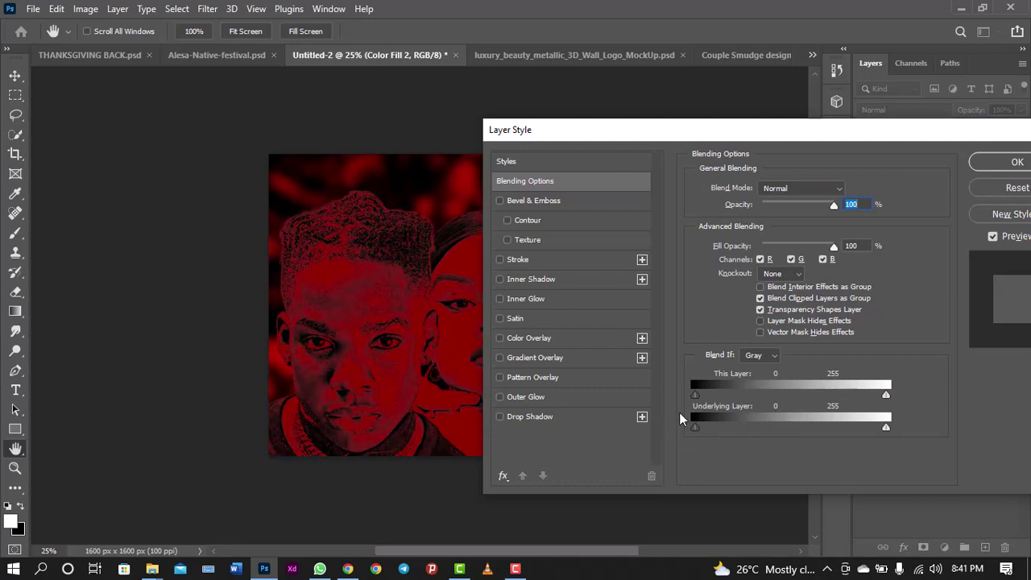
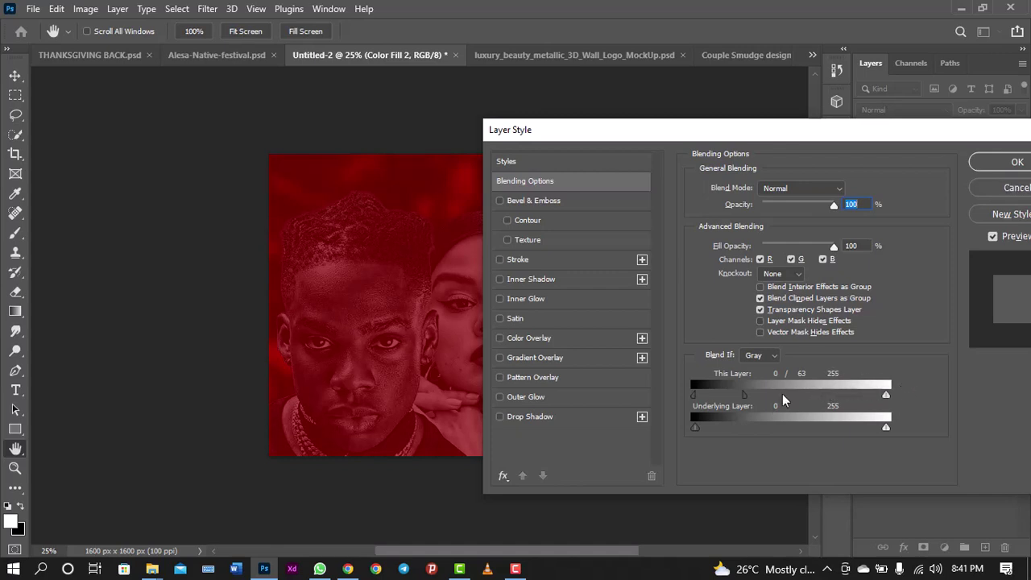
mouse_move(745, 395)
left_mouse_down()
mouse_move(787, 395)
mouse_move(711, 395)
mouse_move(754, 391)
mouse_move(741, 385)
left_mouse_up()
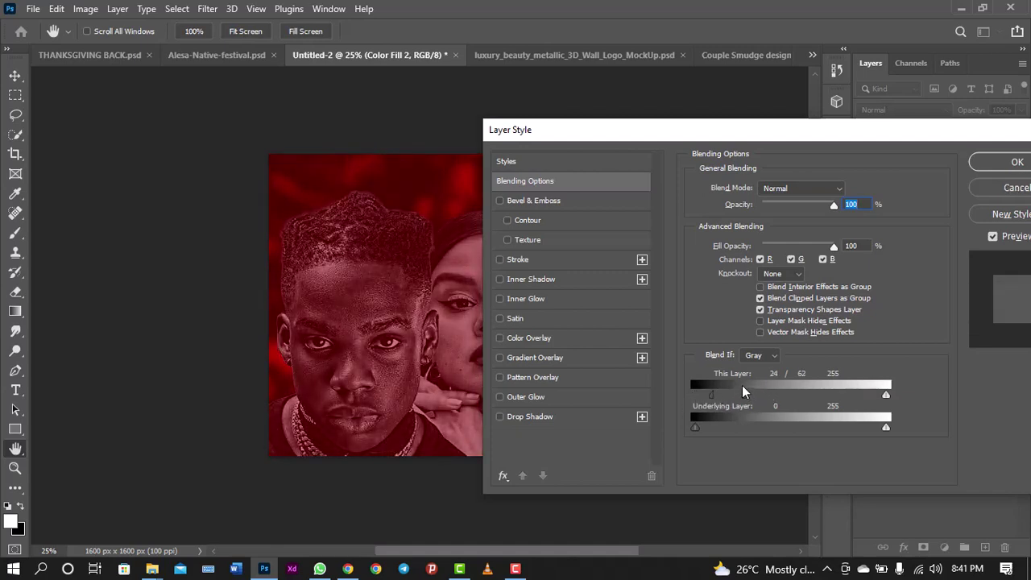
Set Color Fill 2's Blend If sliders to 0 / 62 for This Layer's darks and 145 / 255 for the Underlying Layer's lights
left_click_drag(698, 137, 789, 101)
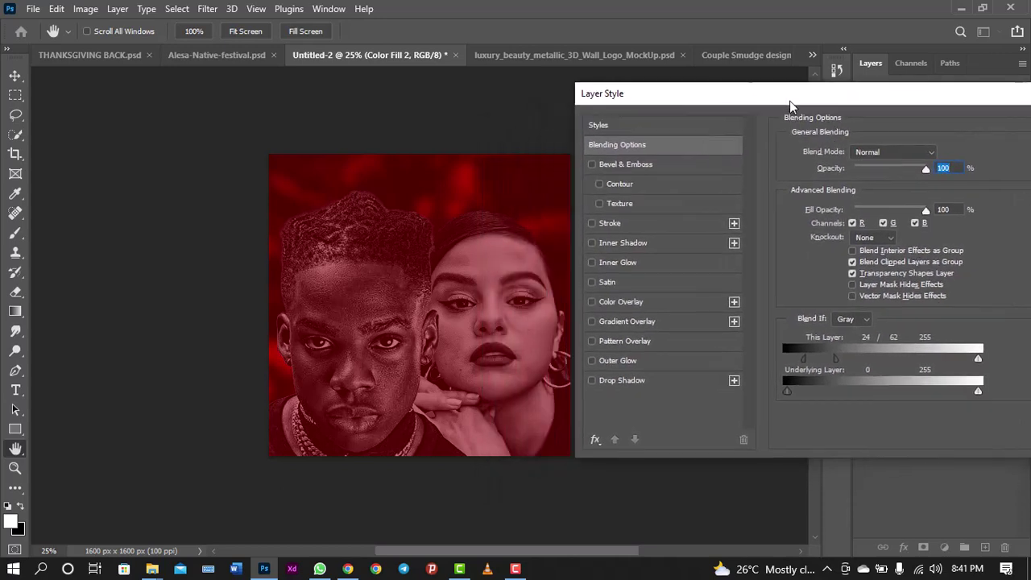
mouse_move(788, 391)
left_mouse_down()
mouse_move(810, 379)
mouse_move(786, 379)
mouse_move(790, 389)
left_mouse_up()
left_click_drag(977, 392, 894, 383)
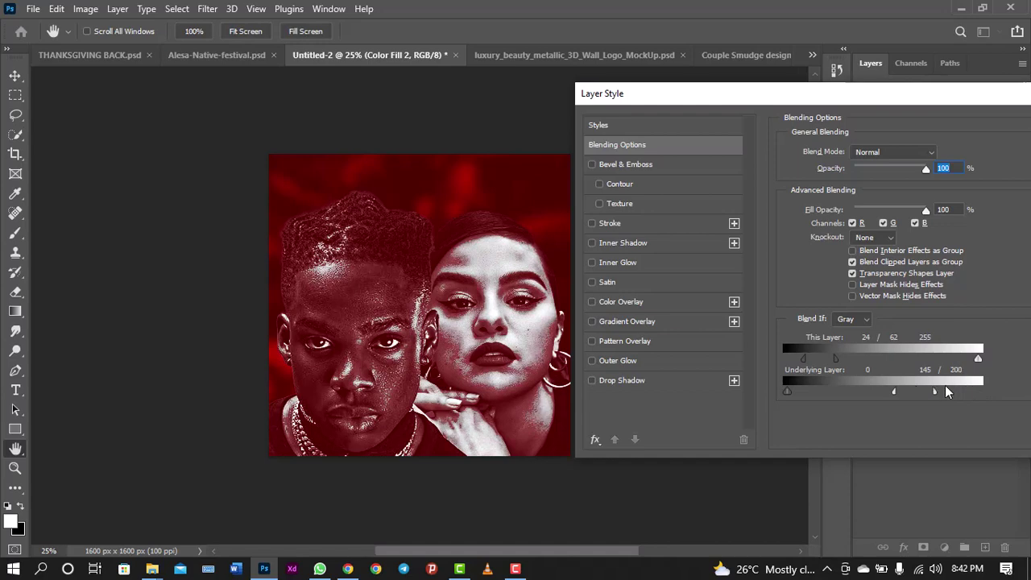
left_click_drag(790, 392, 764, 387)
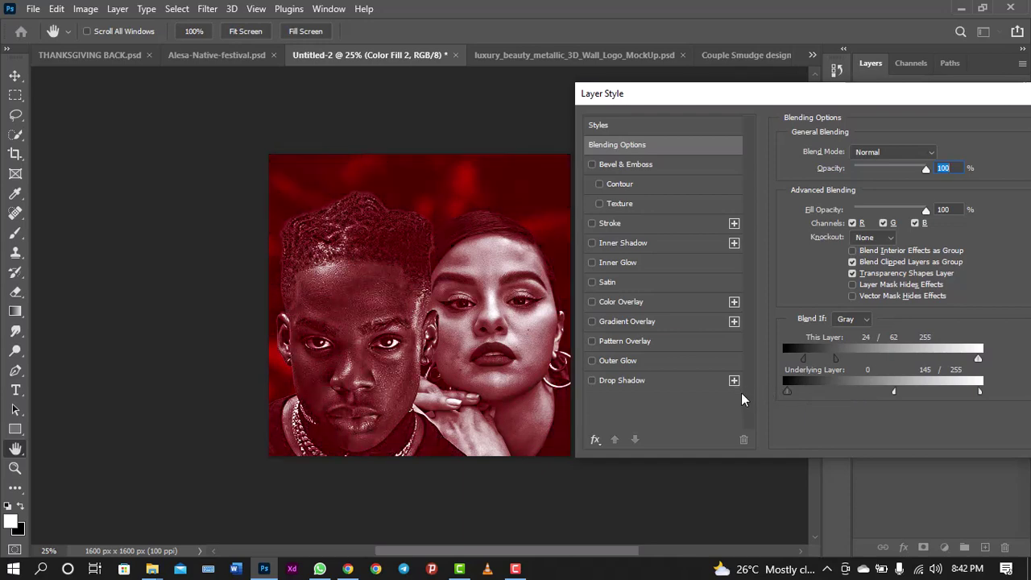
left_click_drag(802, 359, 795, 360)
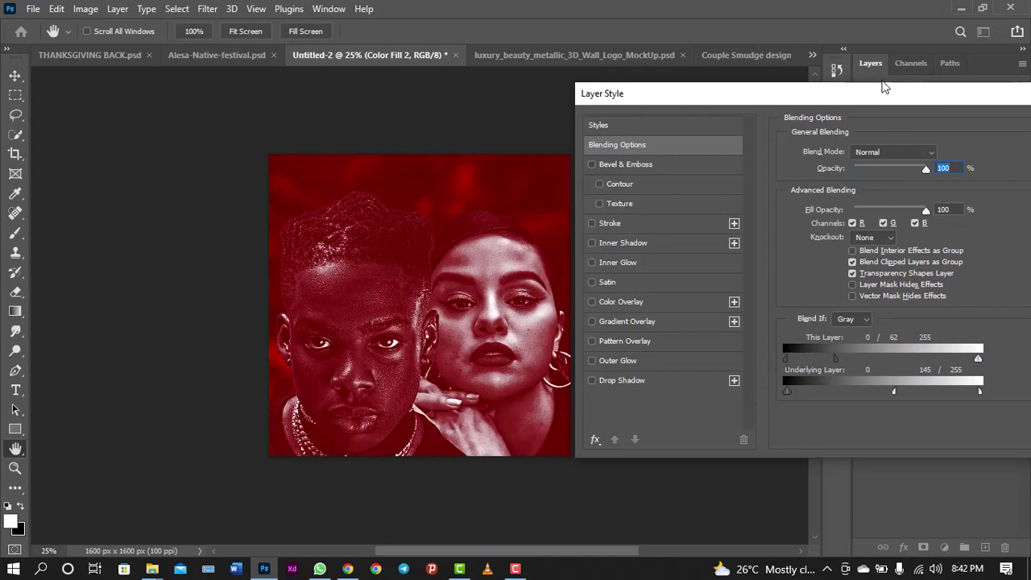
left_click_drag(998, 93, 808, 146)
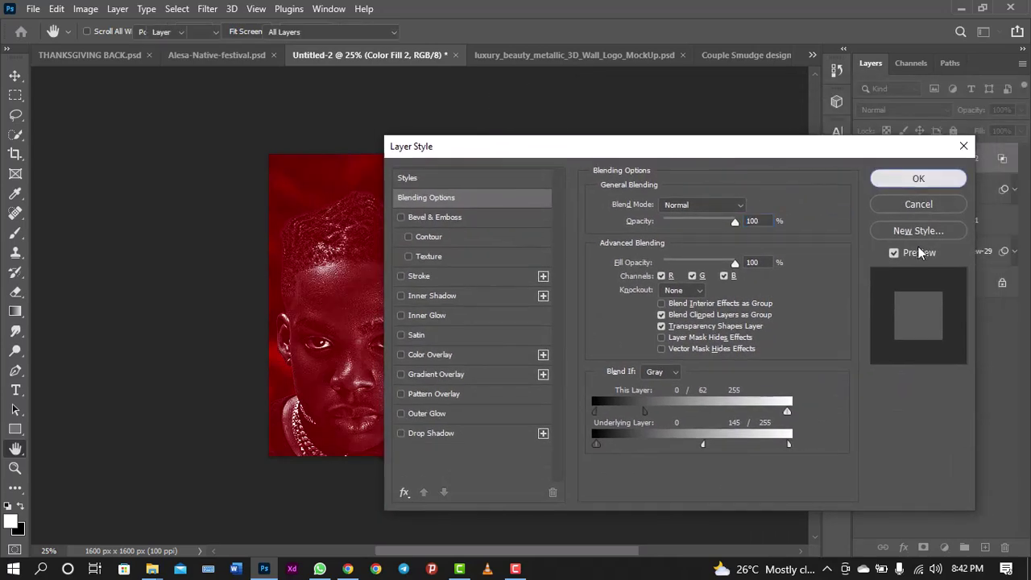
left_click(897, 179)
Hide Color Fill 2 and add a dark red #730000 Solid Color fill layer directly above Layer 3
left_click(864, 158)
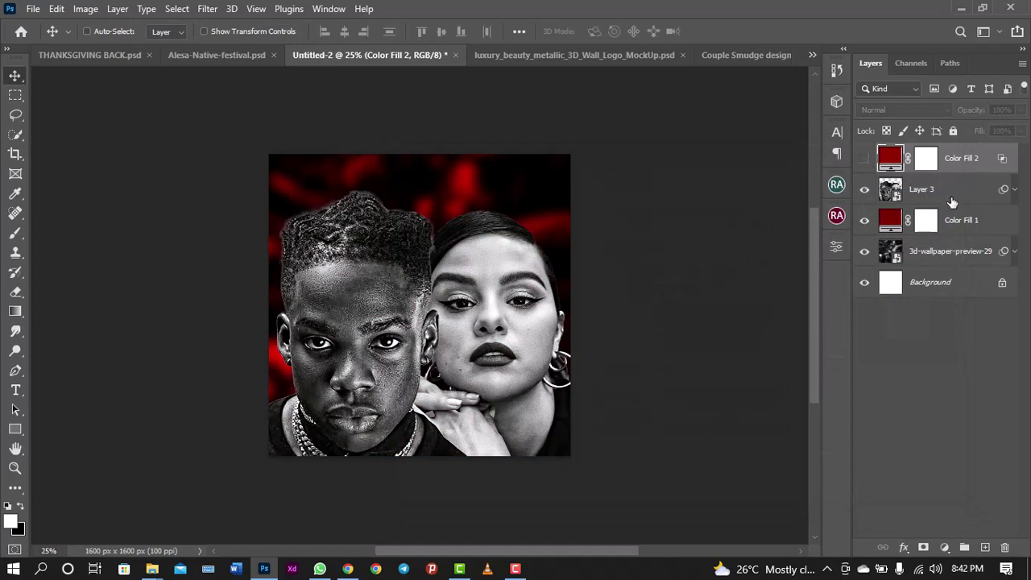
left_click(950, 200)
left_click(944, 548)
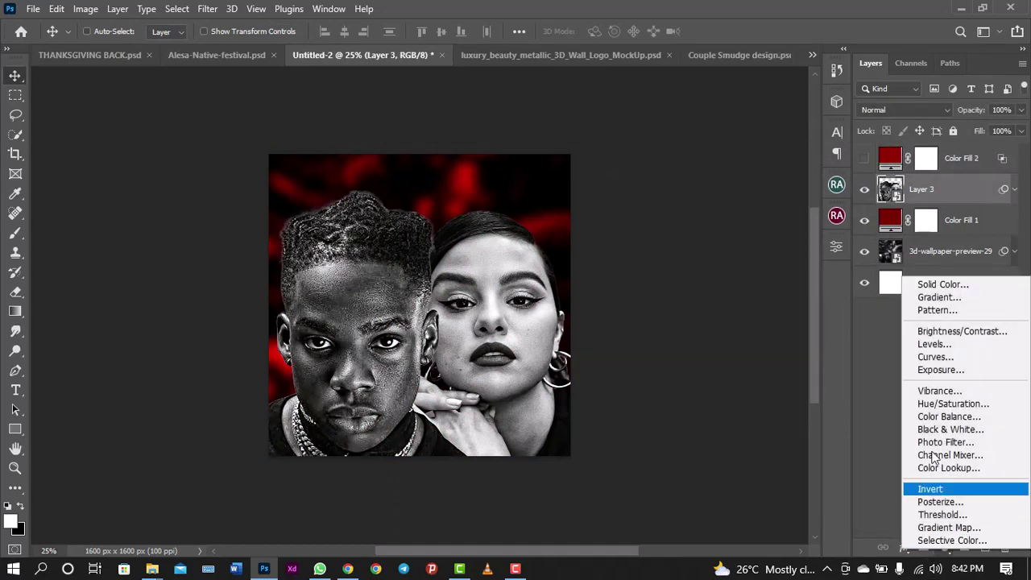
left_click(916, 282)
left_click_drag(727, 200, 822, 182)
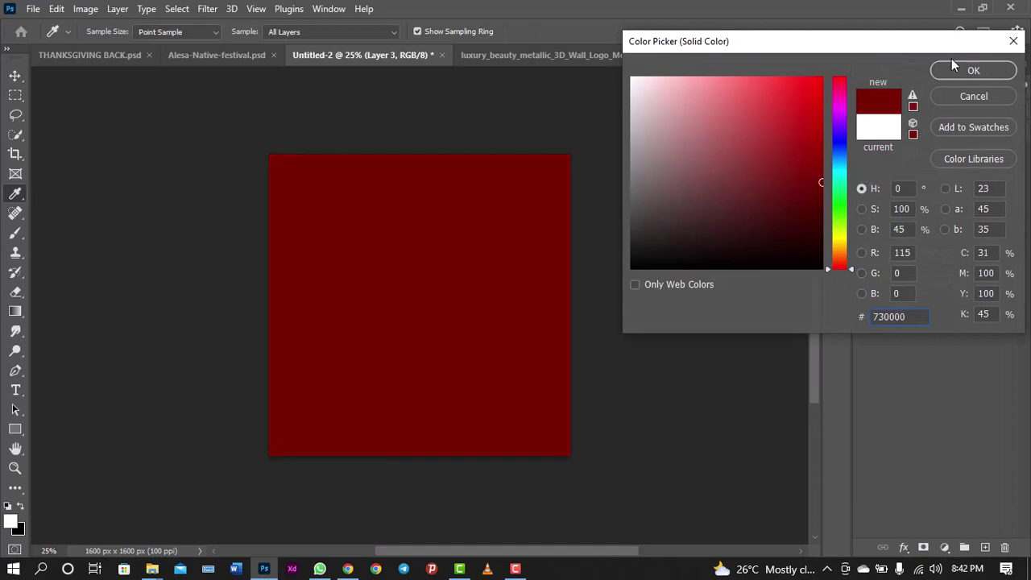
left_click(953, 64)
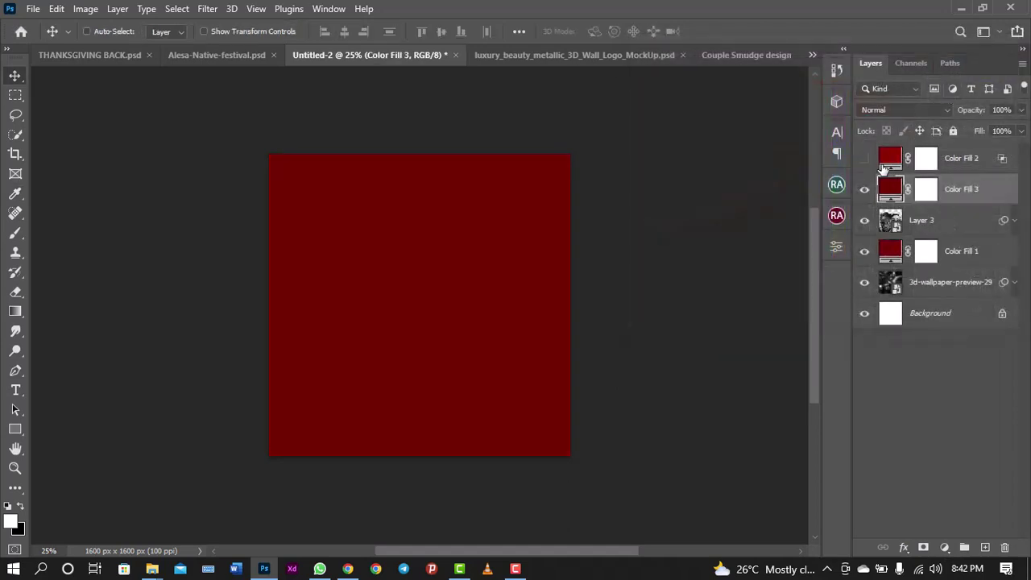
Set the blend mode of Color Fill 3 to Pin Light and make Color Fill 2 visible again
left_click(883, 109)
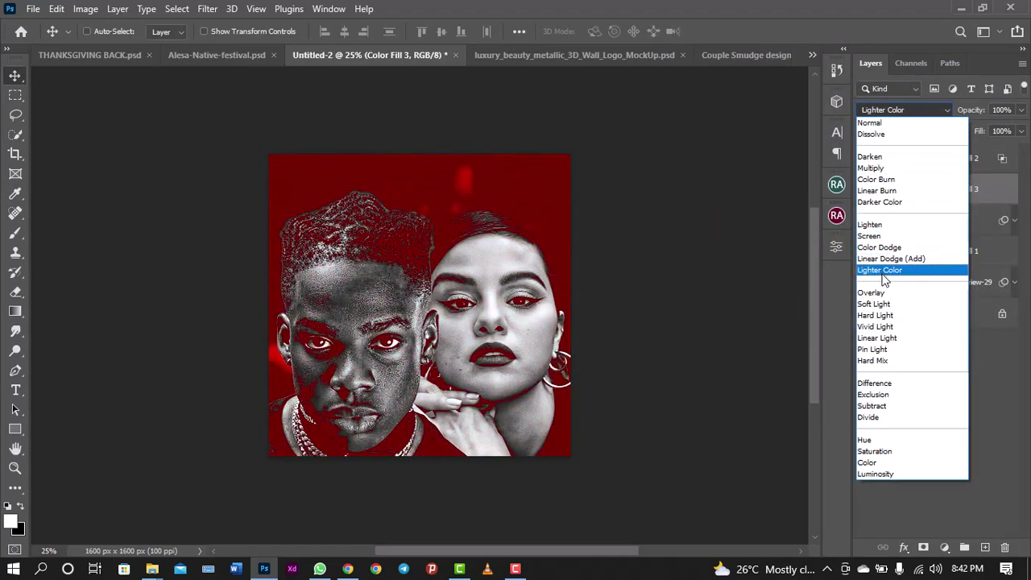
left_click(877, 350)
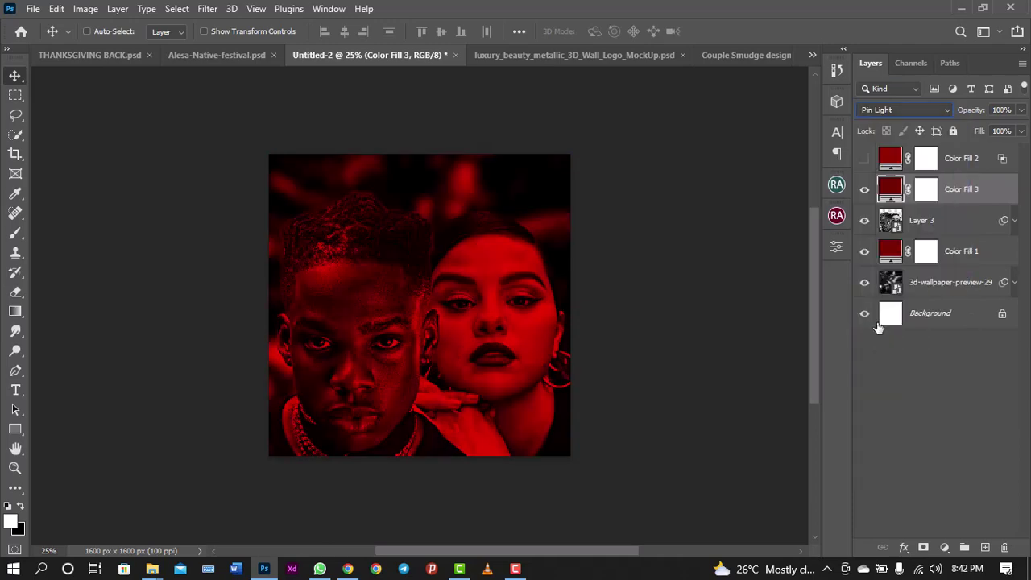
left_click(864, 158)
Try a Fill of 65% on Color Fill 2, then return it to 100%
left_click(960, 158)
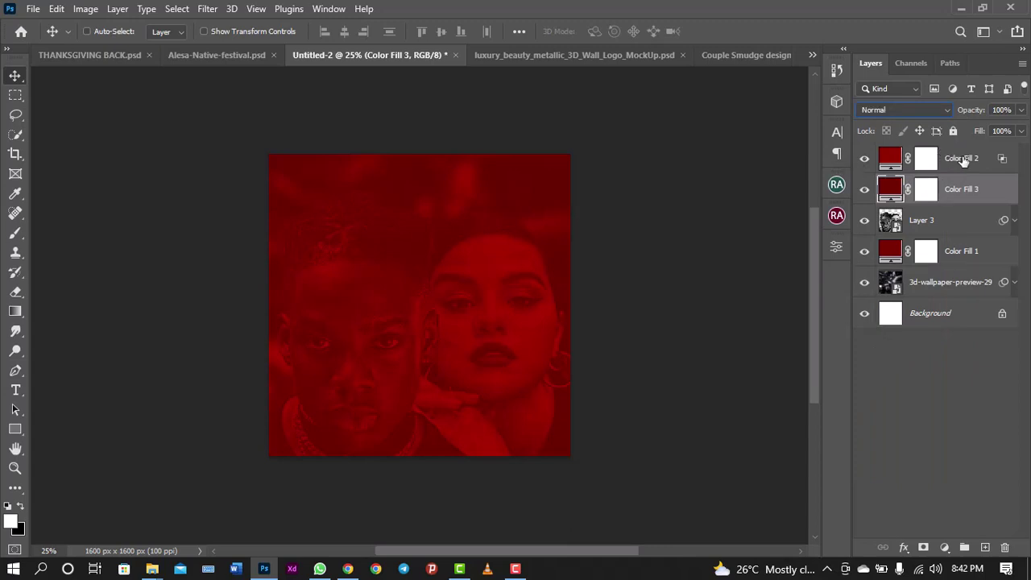
left_click(1020, 130)
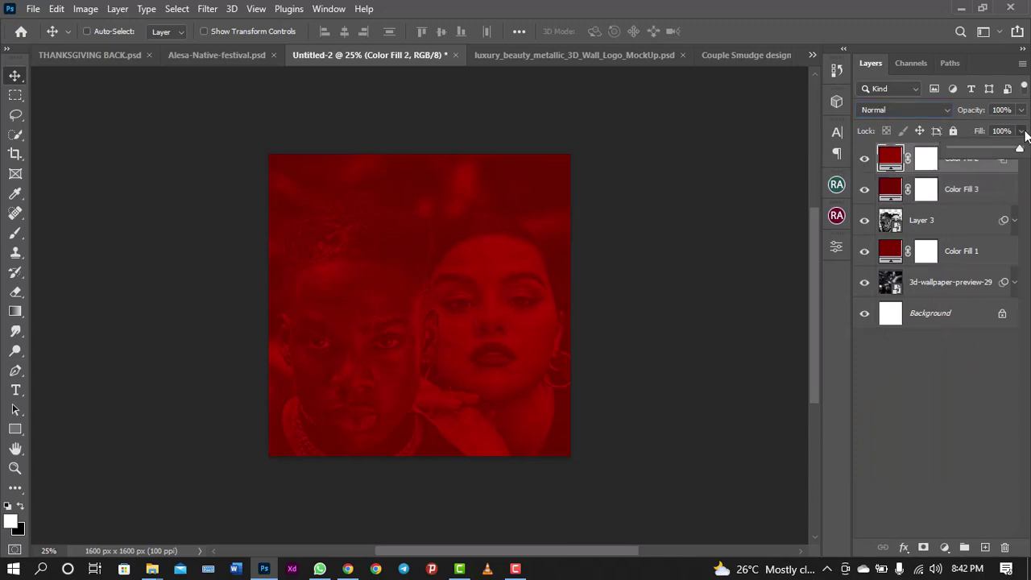
left_click_drag(991, 151, 987, 145)
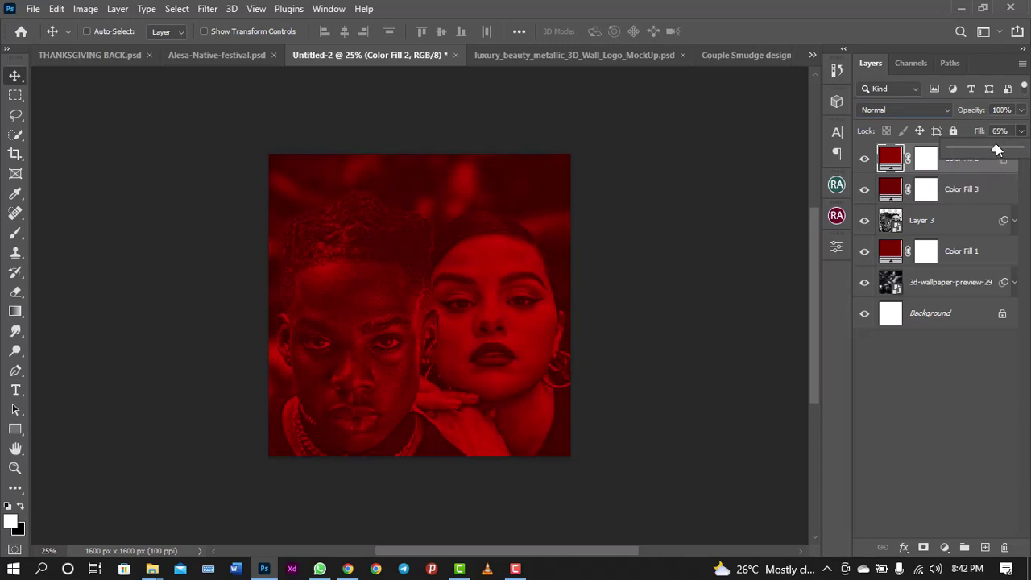
left_click_drag(999, 151, 1020, 150)
Change the color of Color Fill 2 to #670000
left_click(886, 161)
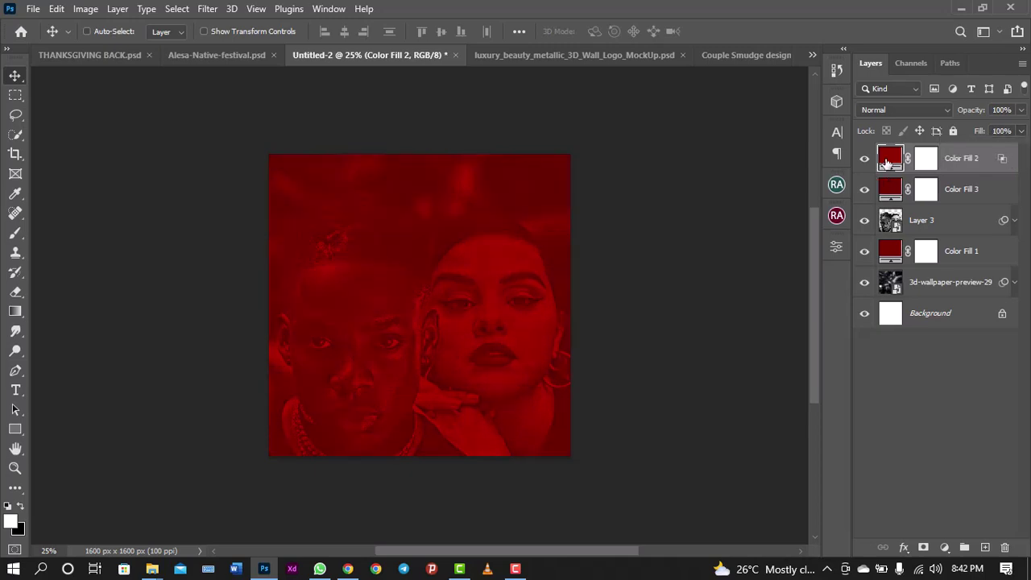
double_click(885, 161)
mouse_move(818, 183)
left_mouse_down()
mouse_move(821, 207)
mouse_move(822, 188)
left_mouse_up()
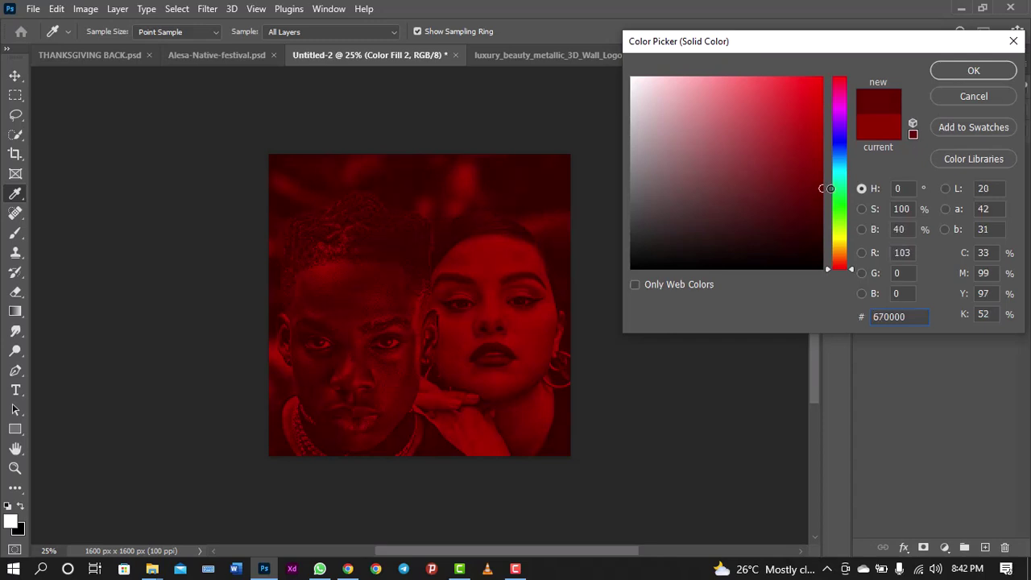
left_click(999, 74)
Add a black #000000 Solid Color fill layer at the top of the layer stack
key("ctrl+minus")
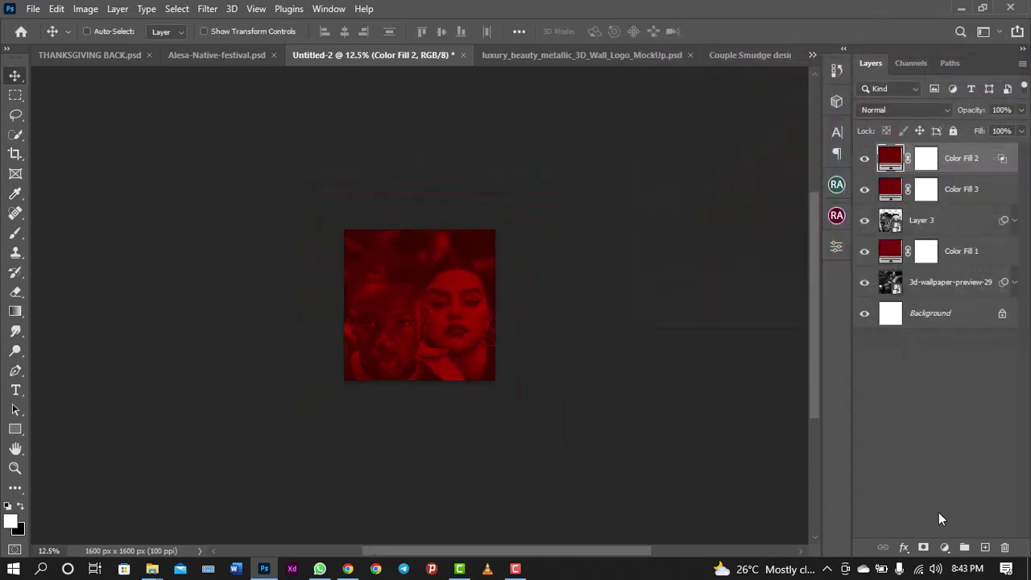
left_click(944, 547)
left_click(941, 285)
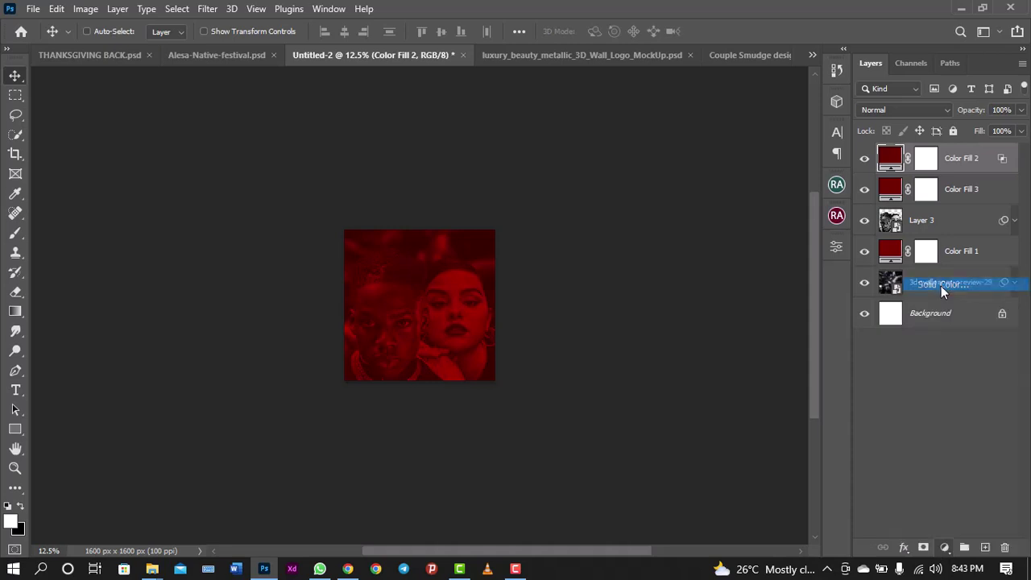
type("000000")
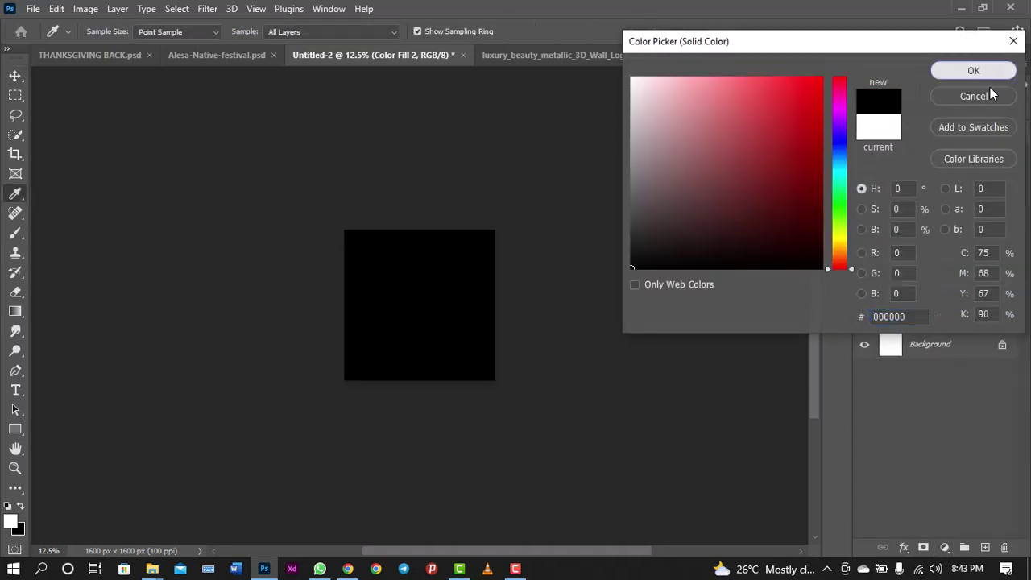
left_click(974, 71)
Paint black with a soft 1800 px brush in the centre of the black fill layer's mask to leave a dark vignette
left_click(924, 158)
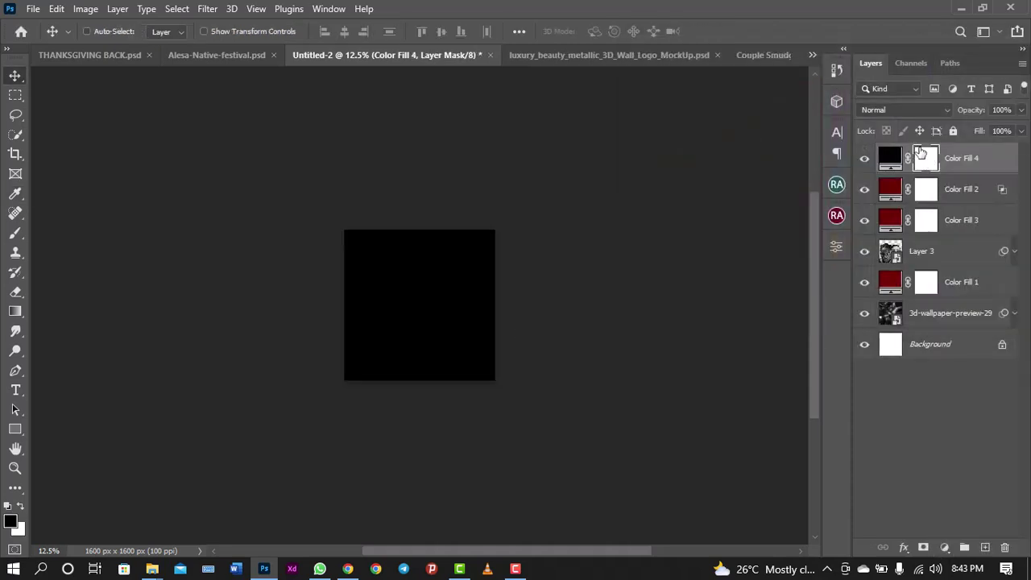
left_click(15, 233)
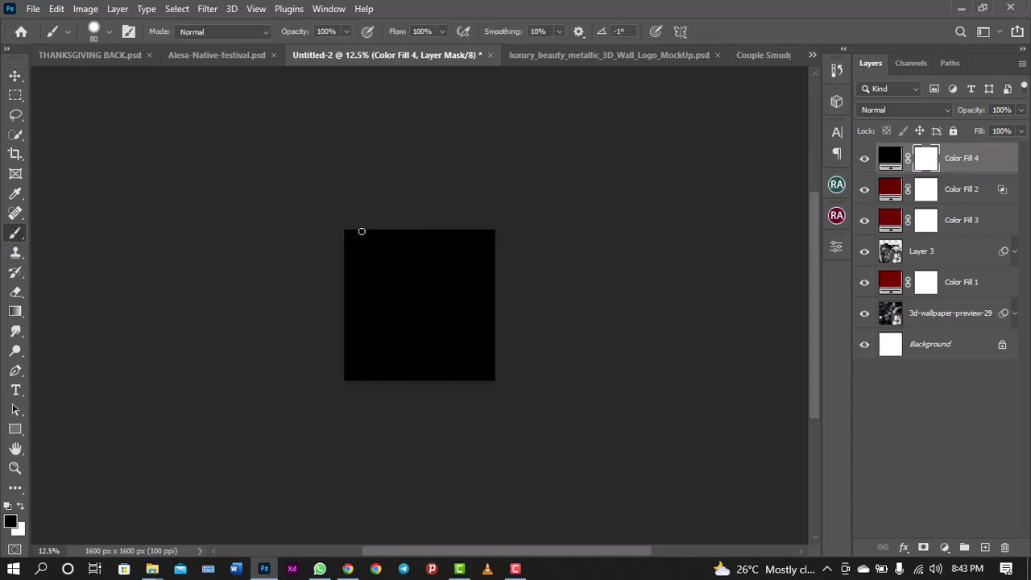
key("bracketright")
key("bracketright")
key("bracketright")
key("bracketright")
key("bracketright")
key("bracketright")
key("bracketright")
key("bracketright")
key("bracketright")
key("bracketright")
key("bracketright")
key("bracketright")
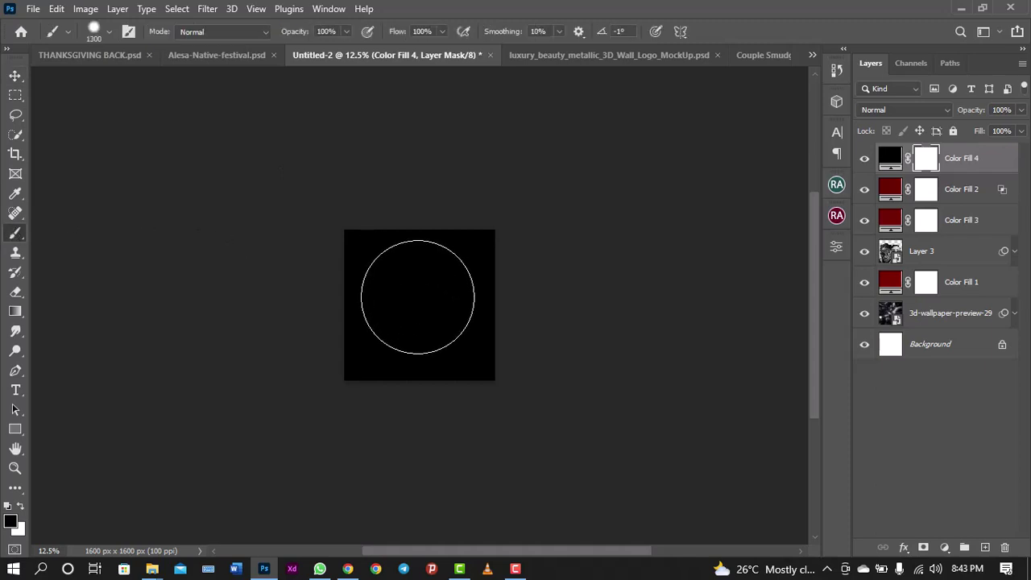
key("bracketright")
key("bracketright")
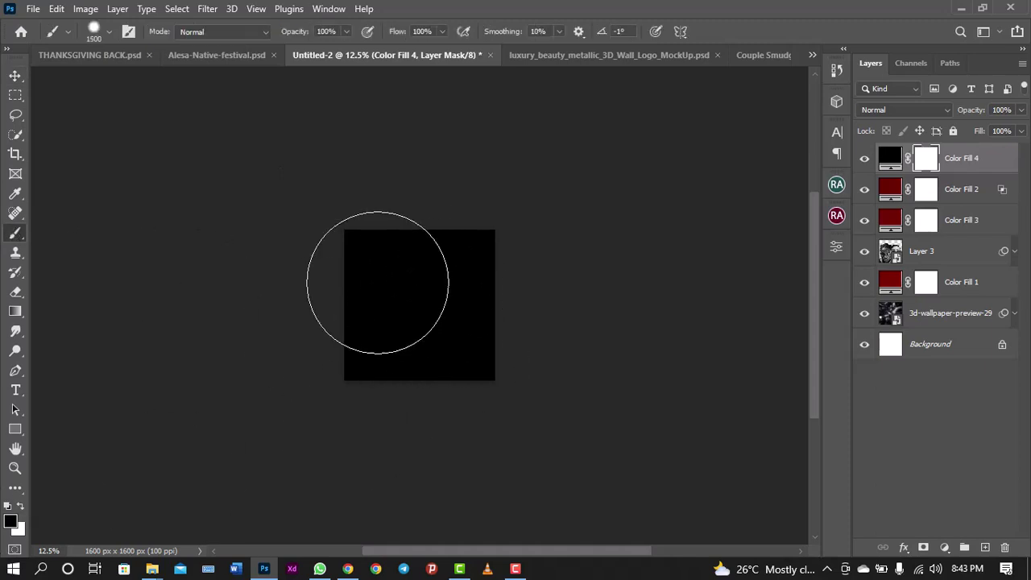
right_click(419, 306)
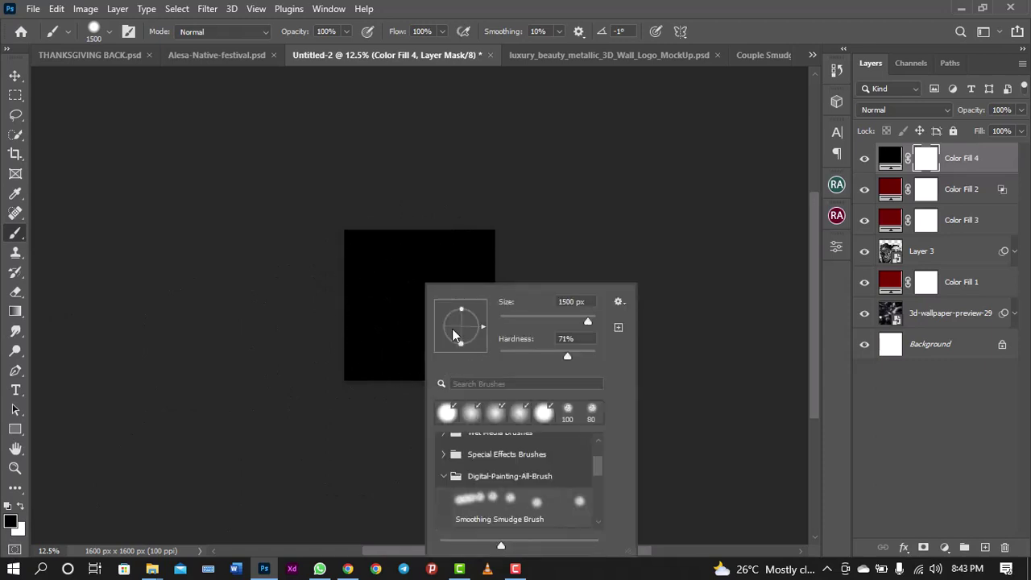
left_click_drag(569, 359, 432, 357)
key("Return")
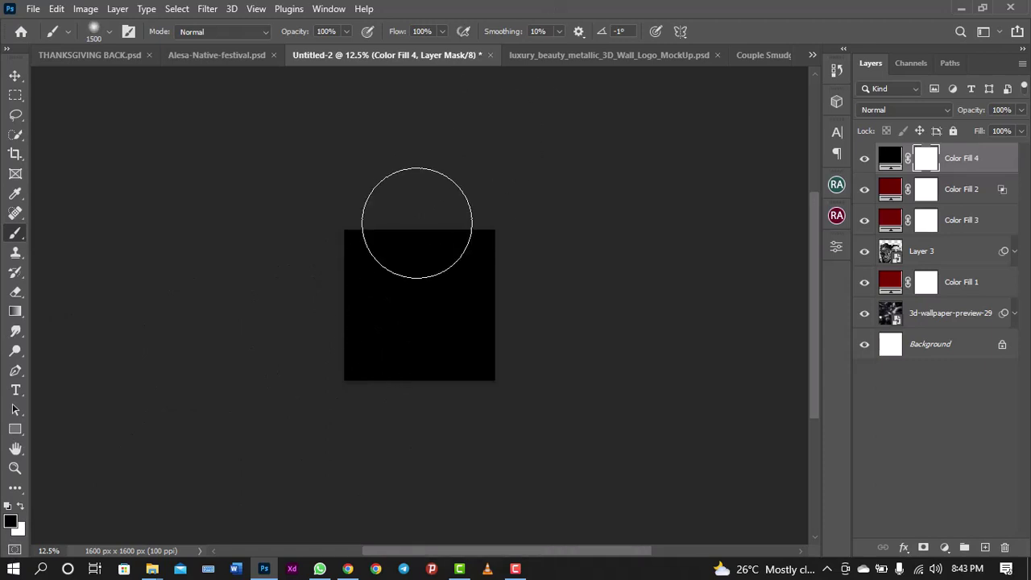
key("bracketright")
key("bracketright")
key("bracketright")
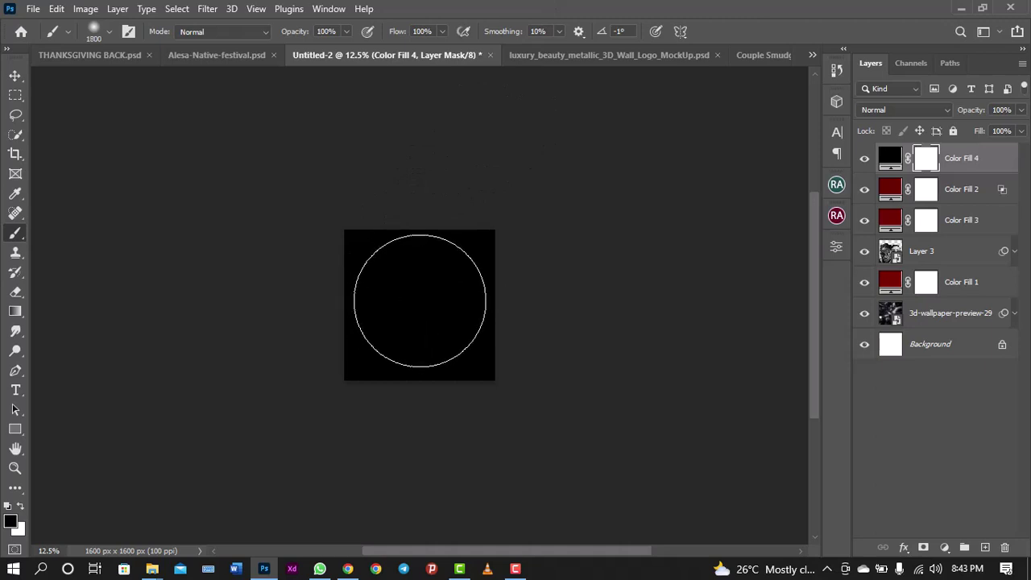
left_click(418, 303)
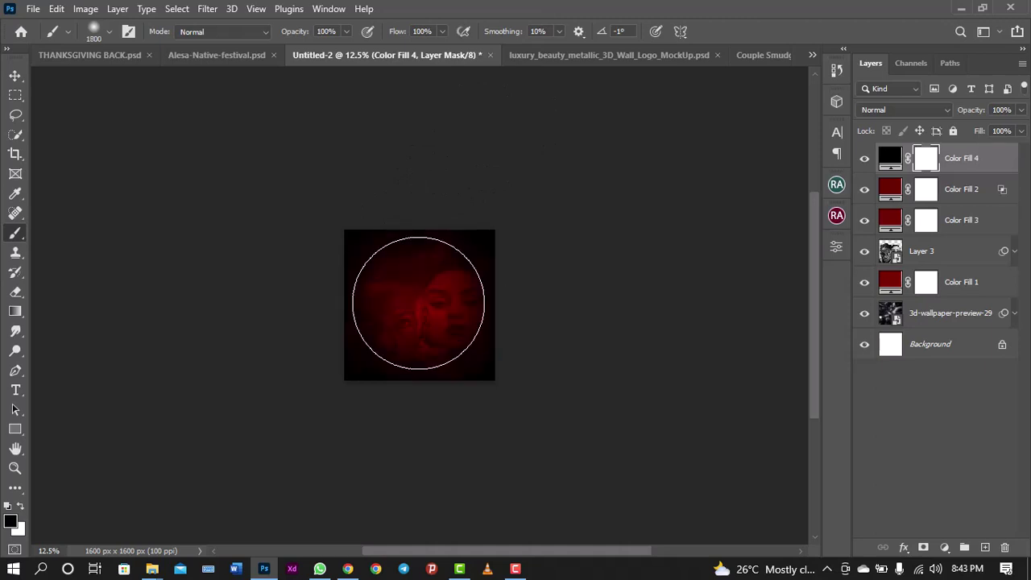
left_click(418, 311)
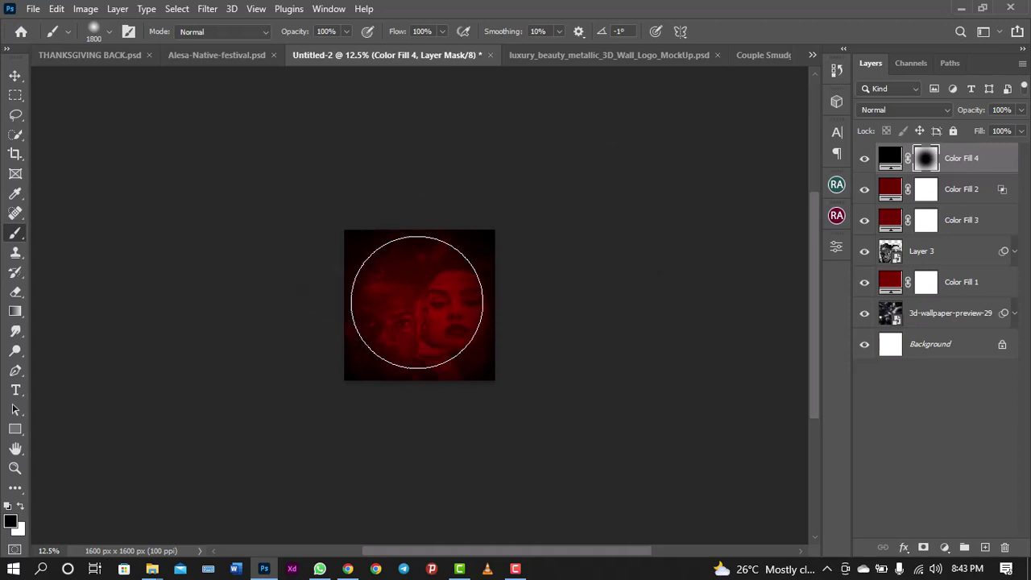
Lower the Fill of the black vignette layer to 80%
key("ctrl+plus")
key("ctrl+plus")
key("ctrl+plus")
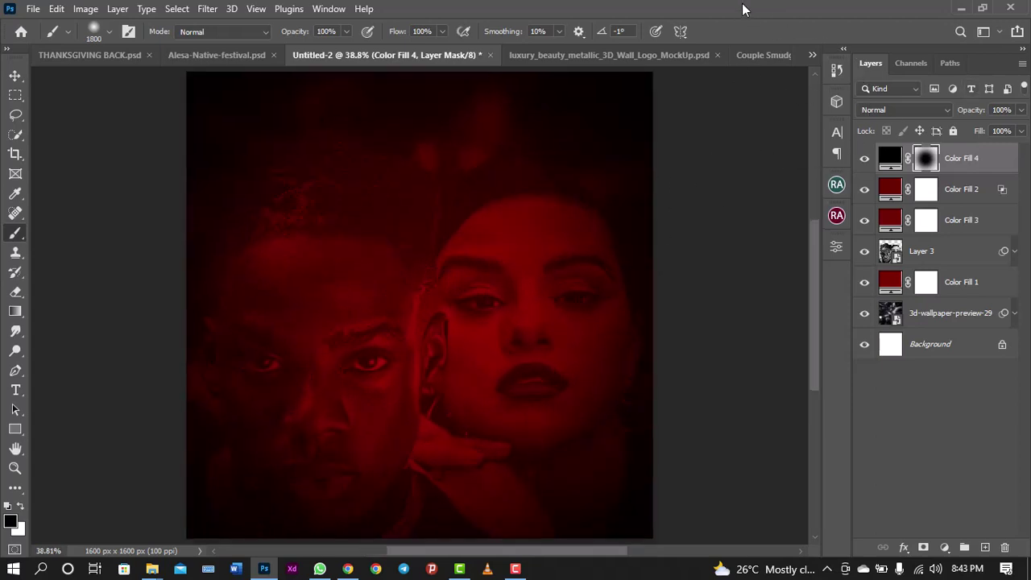
left_click(1021, 130)
left_click(1008, 153)
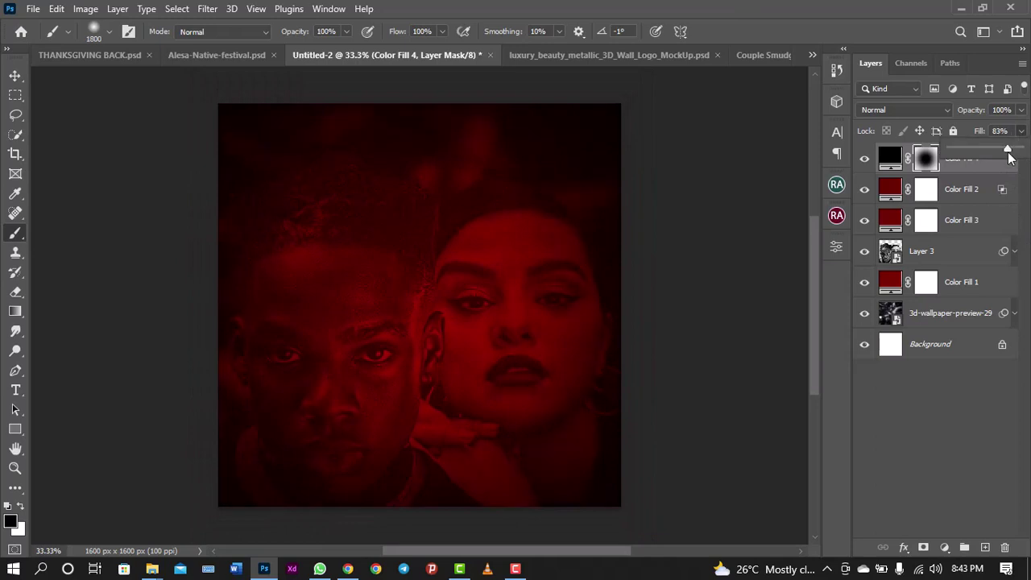
left_click_drag(1010, 157, 1005, 157)
key("ctrl+minus")
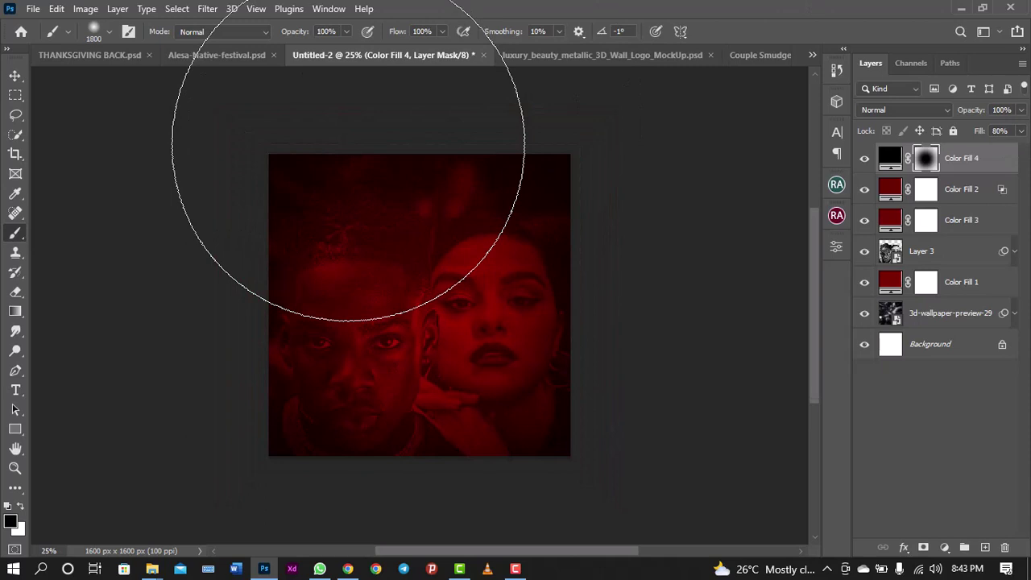
Add the text "Calm Down" over the portraits and move it to the middle of the canvas
left_click(16, 392)
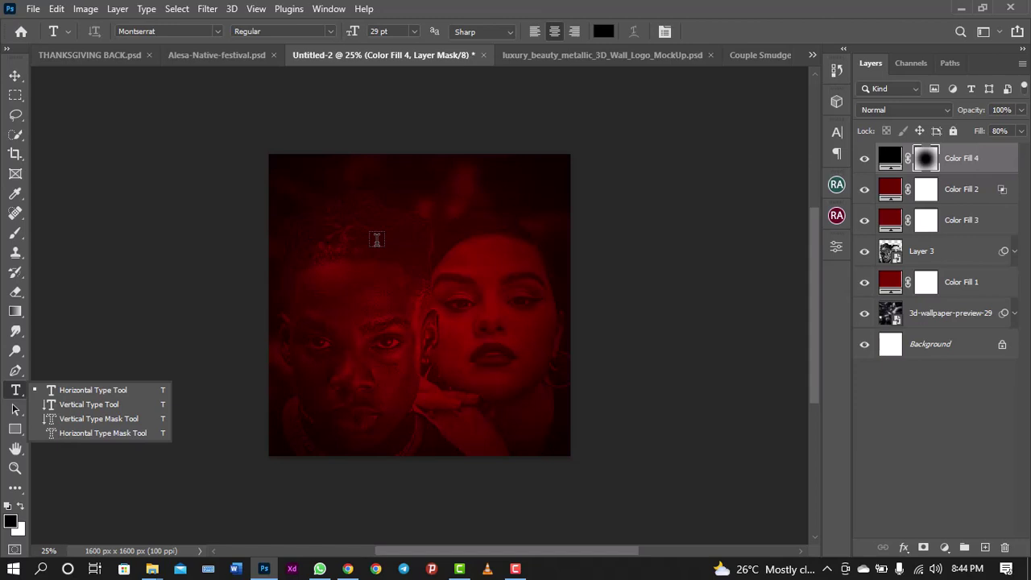
key("ctrl+plus")
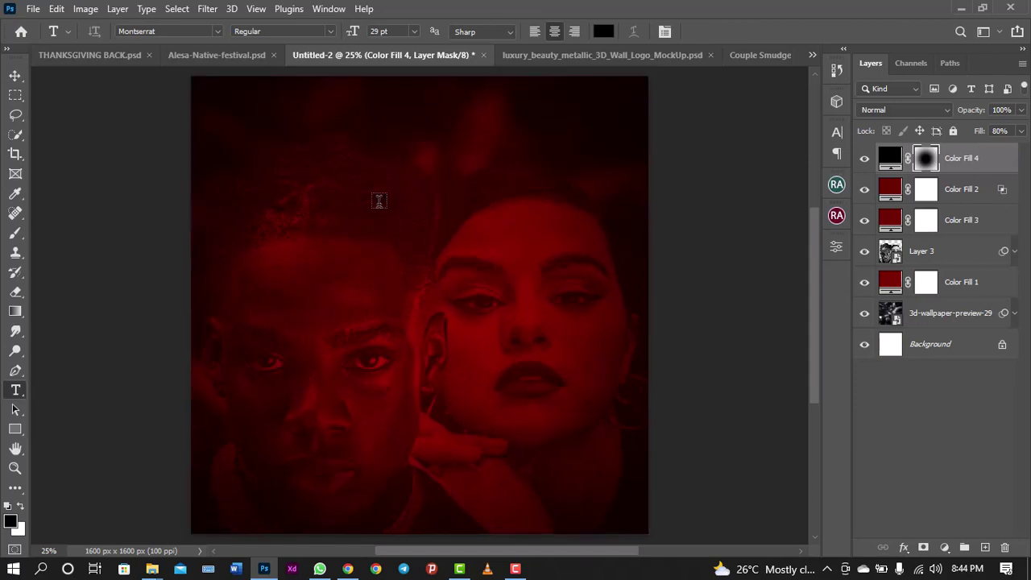
key("ctrl+minus")
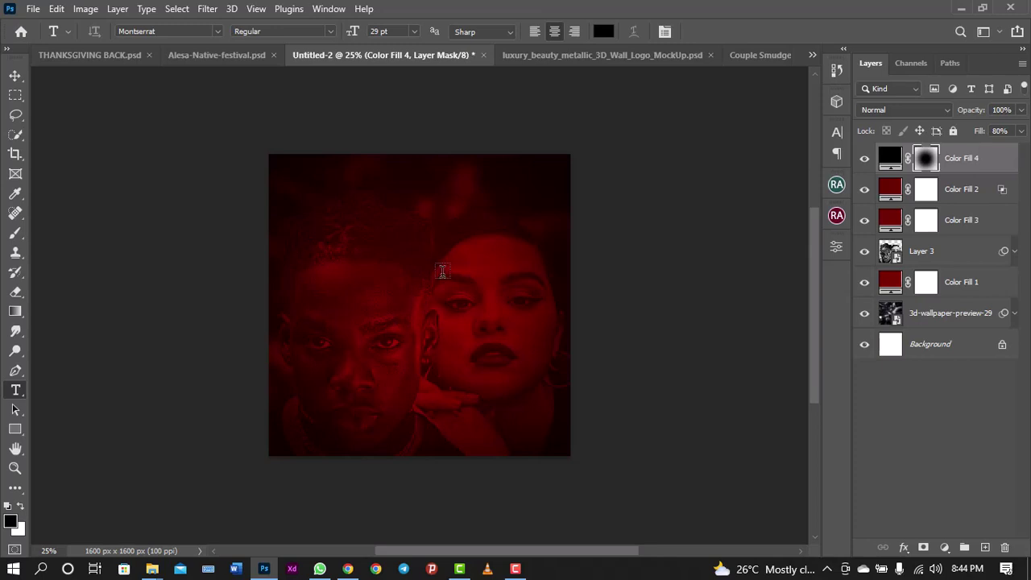
left_click(407, 306)
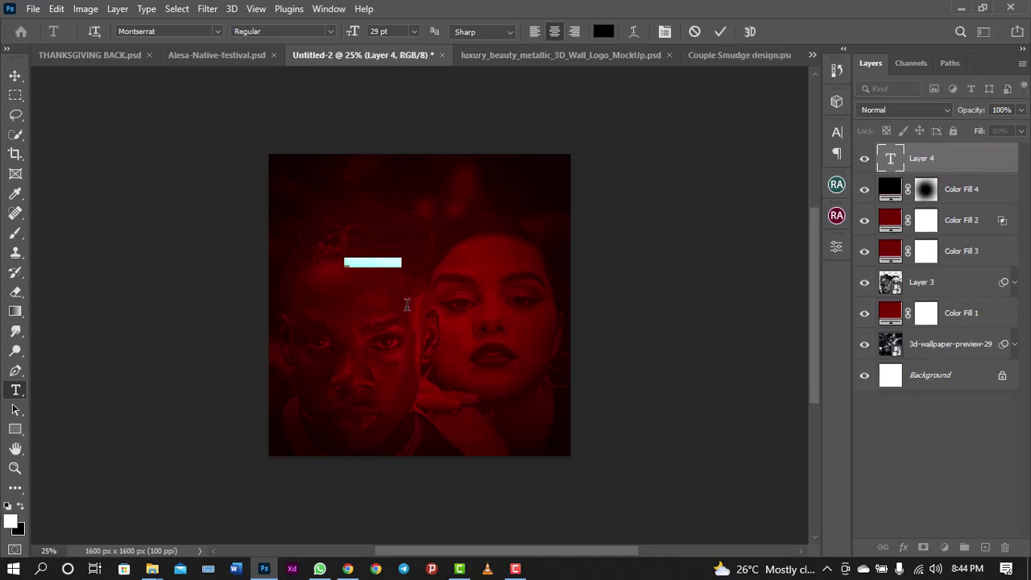
key("BackSpace")
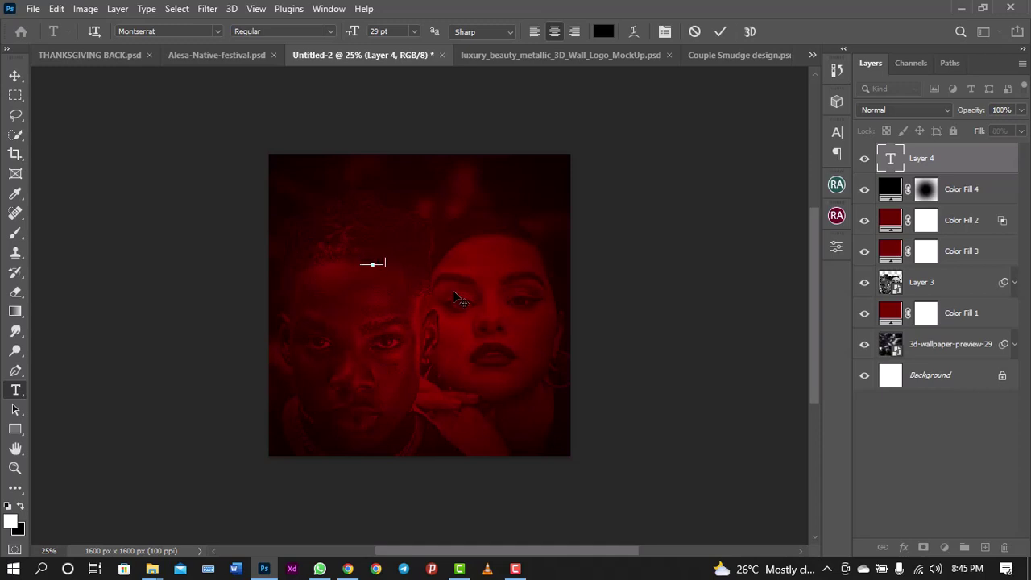
type("LOVE")
left_click(721, 32)
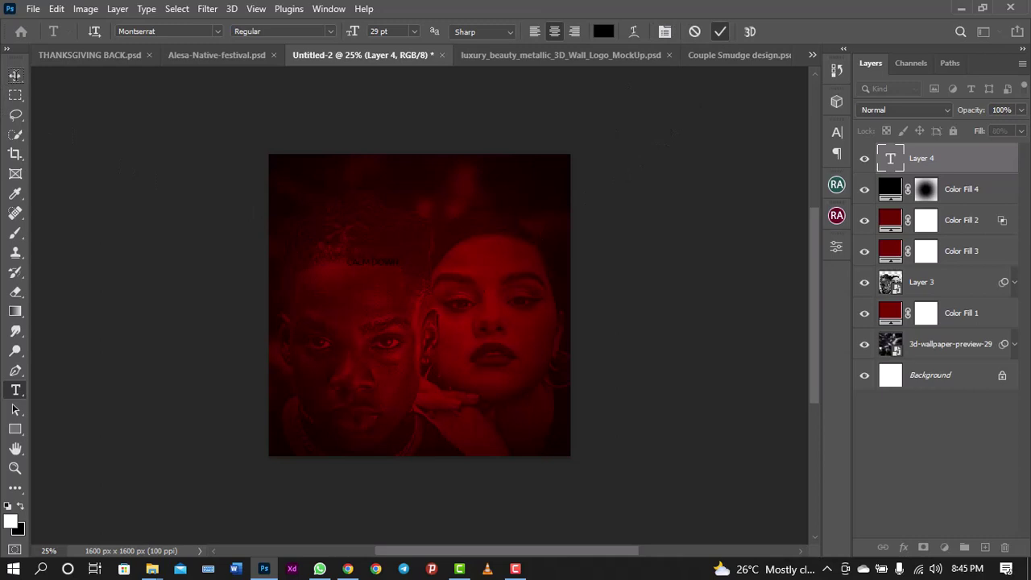
left_click(14, 75)
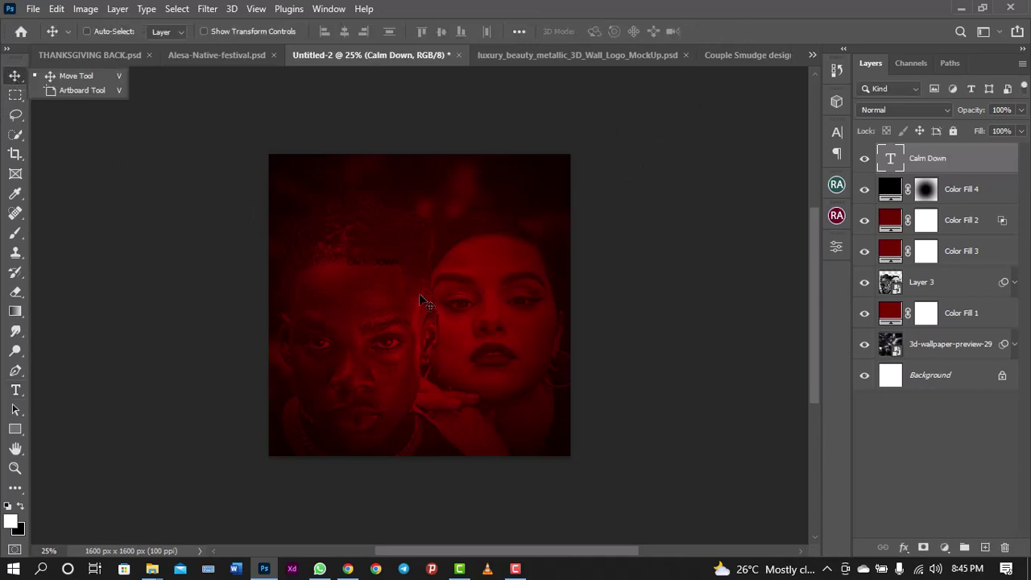
left_click_drag(427, 288, 463, 346)
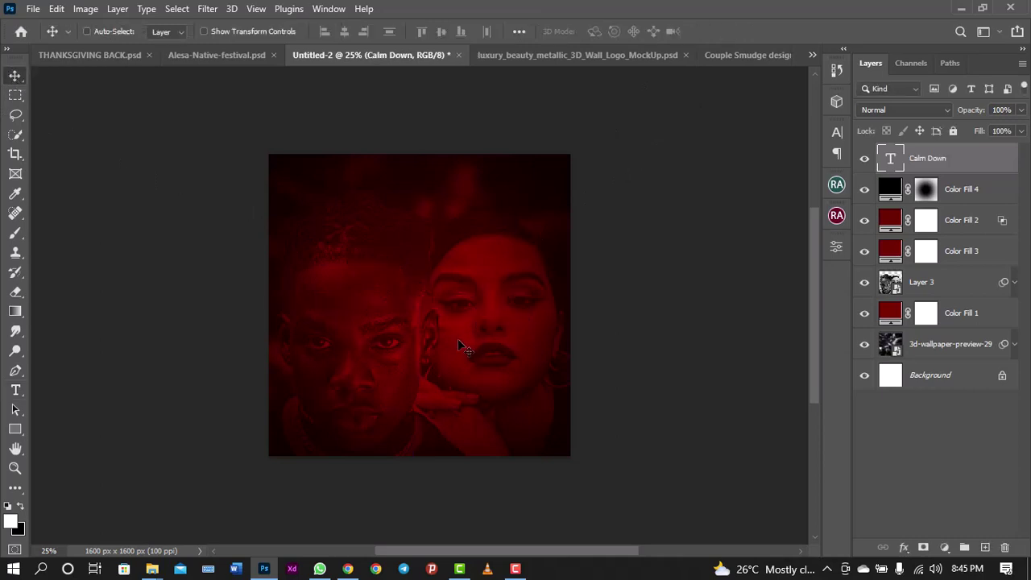
Set the "Calm Down" text to 124 pt with -50 tracking and the Black weight of Montserrat
left_click(837, 132)
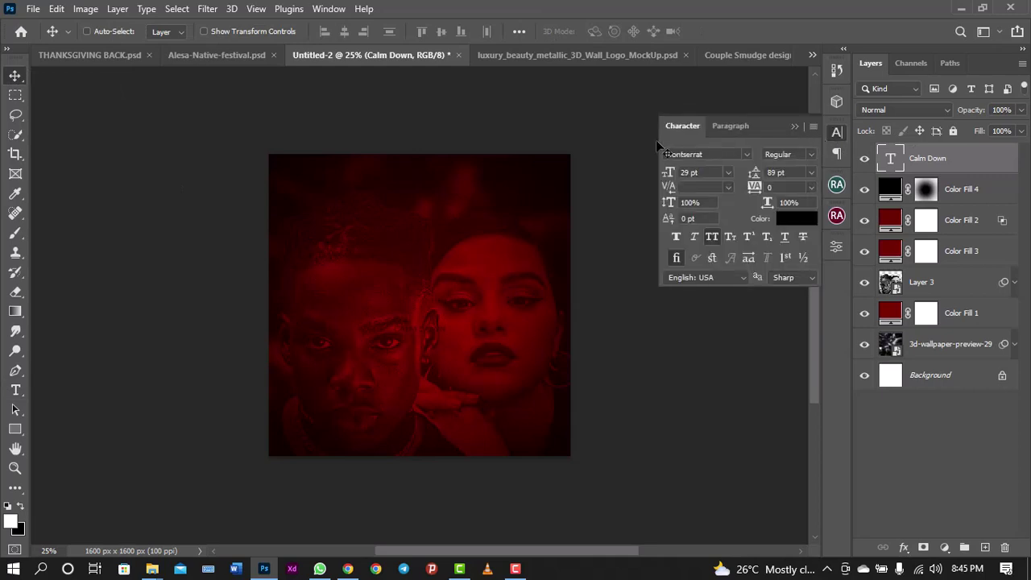
left_click_drag(667, 184, 734, 200)
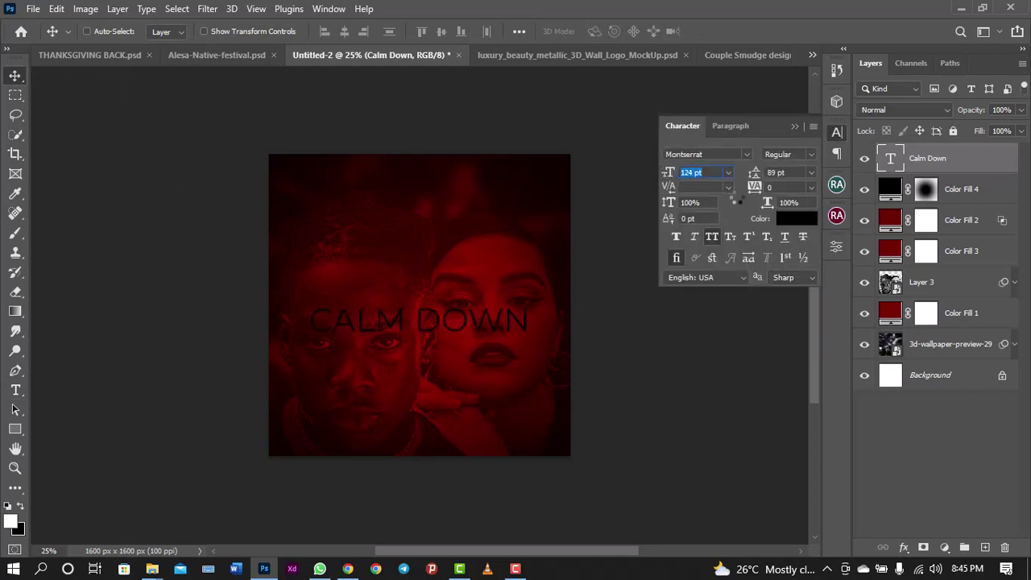
left_click(784, 186)
left_click(810, 189)
left_click(790, 224)
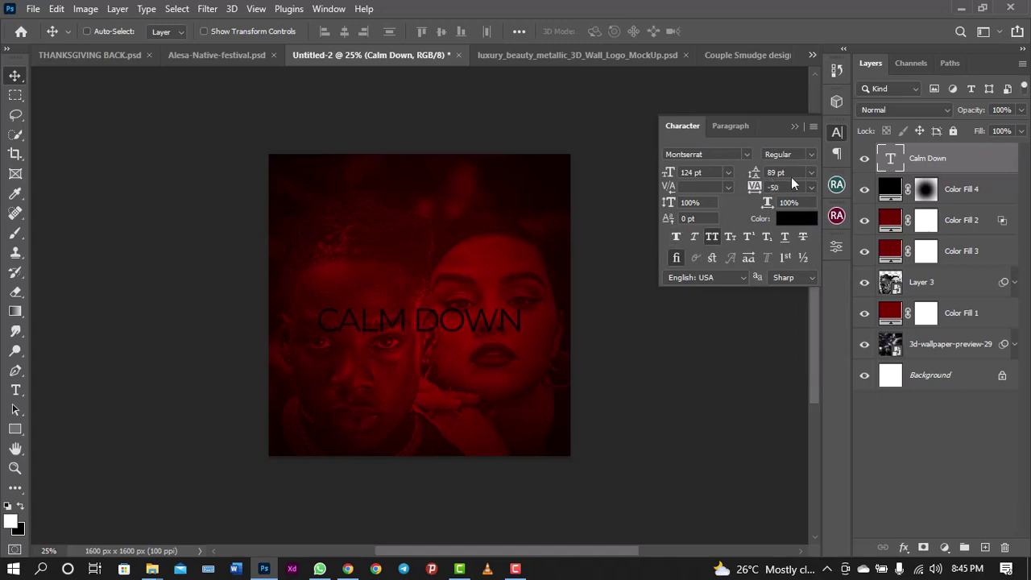
left_click(813, 152)
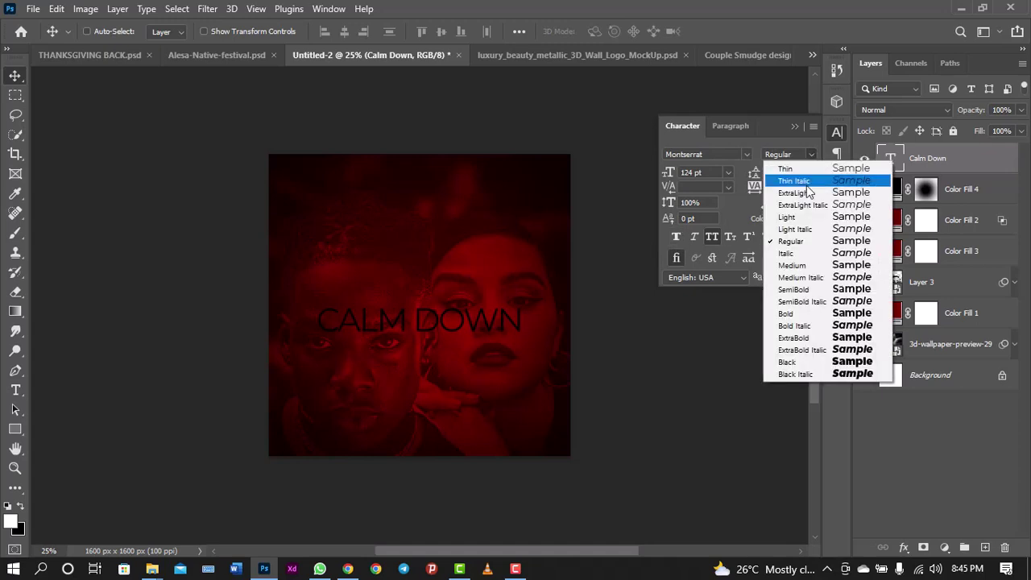
left_click(801, 362)
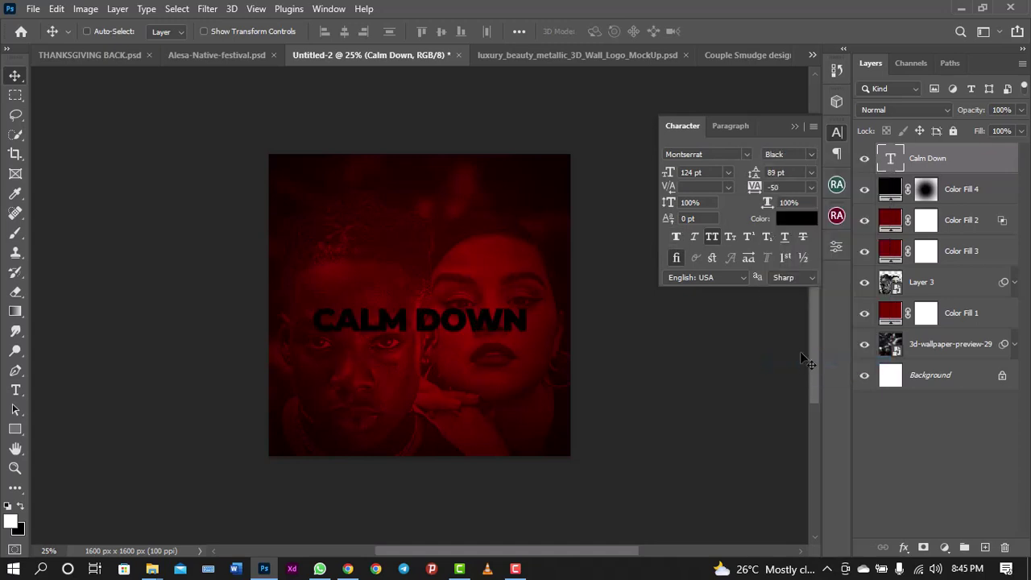
left_click(747, 155)
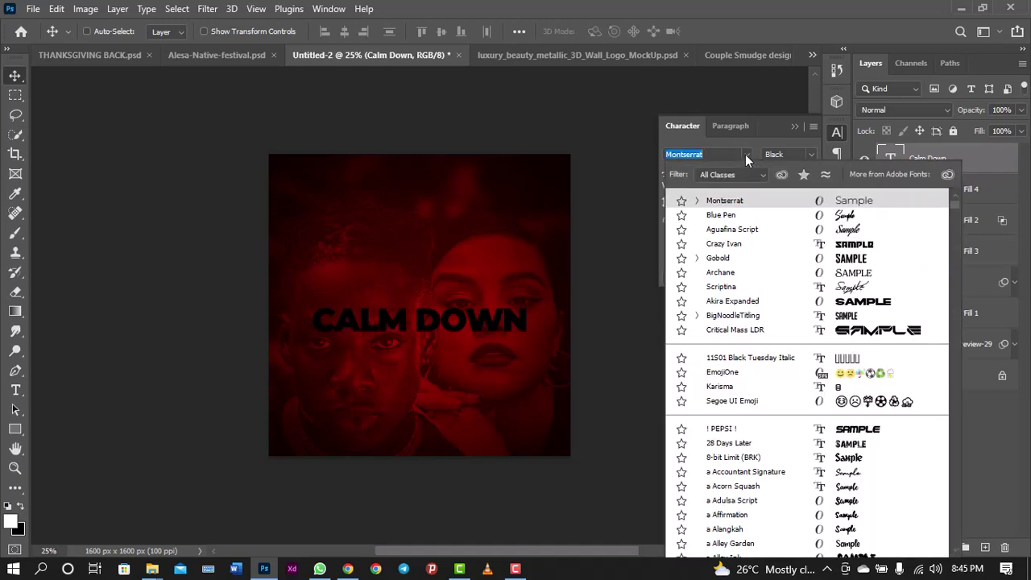
key("Down")
key("Down")
key("Down")
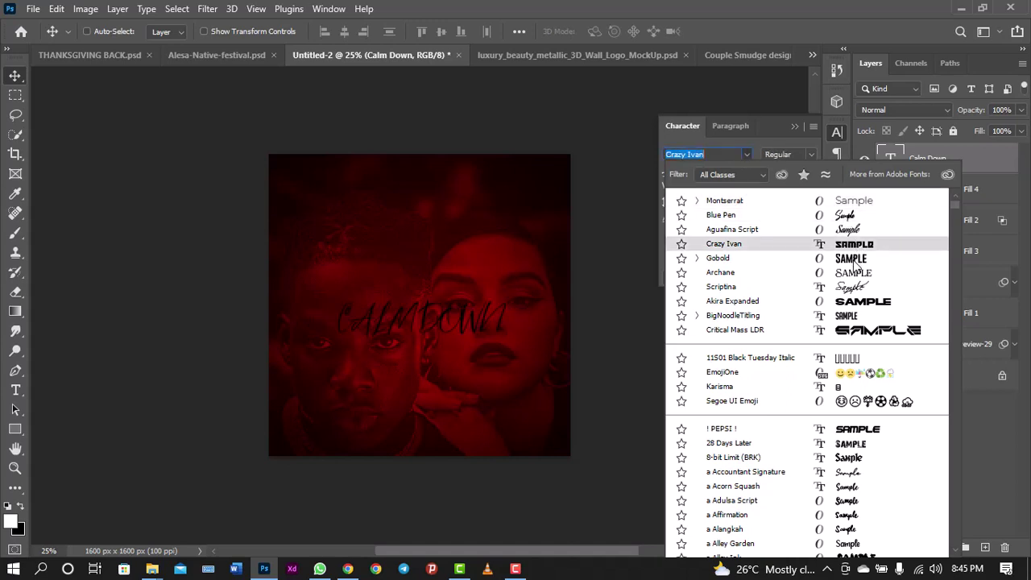
key("Down")
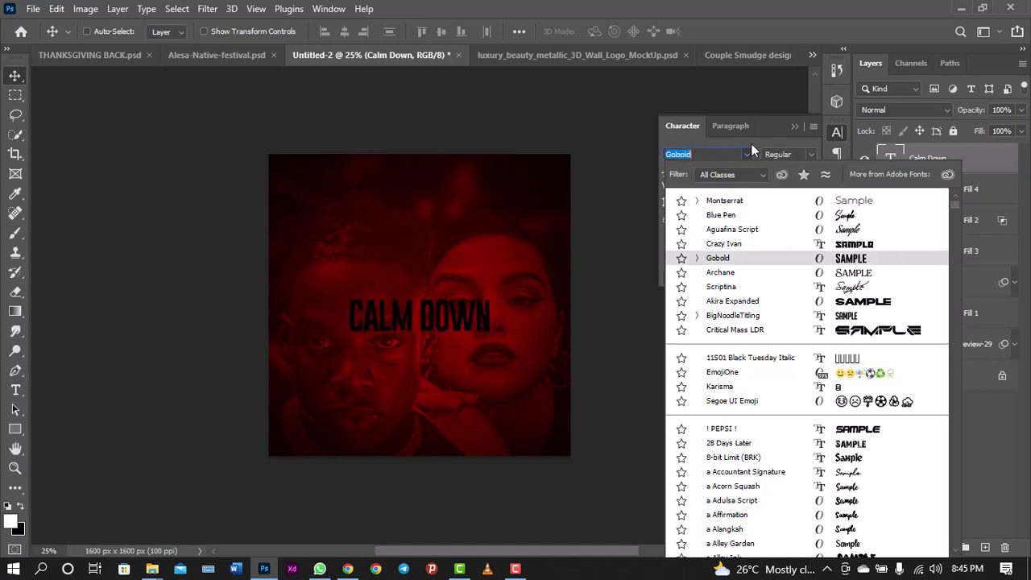
key("Escape")
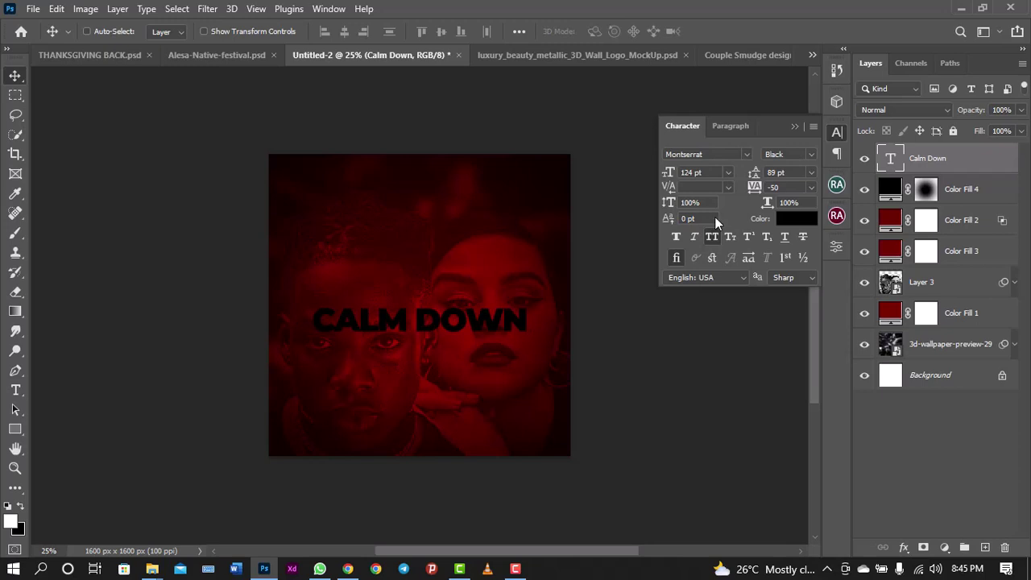
Turn off all caps for the "Calm Down" text and change its font to Blue Pen
key("ctrl+shift+k")
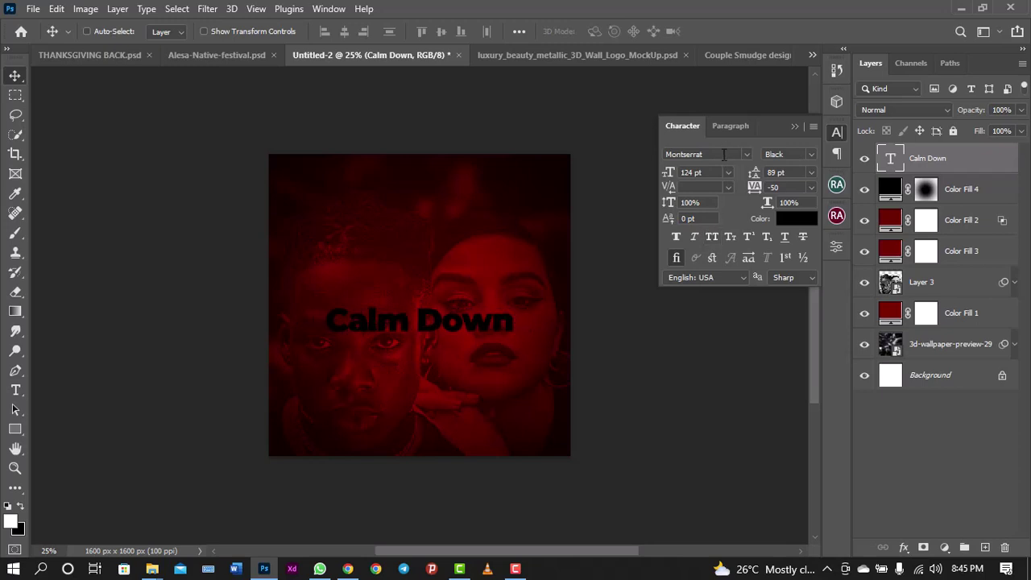
left_click(723, 154)
left_click(746, 154)
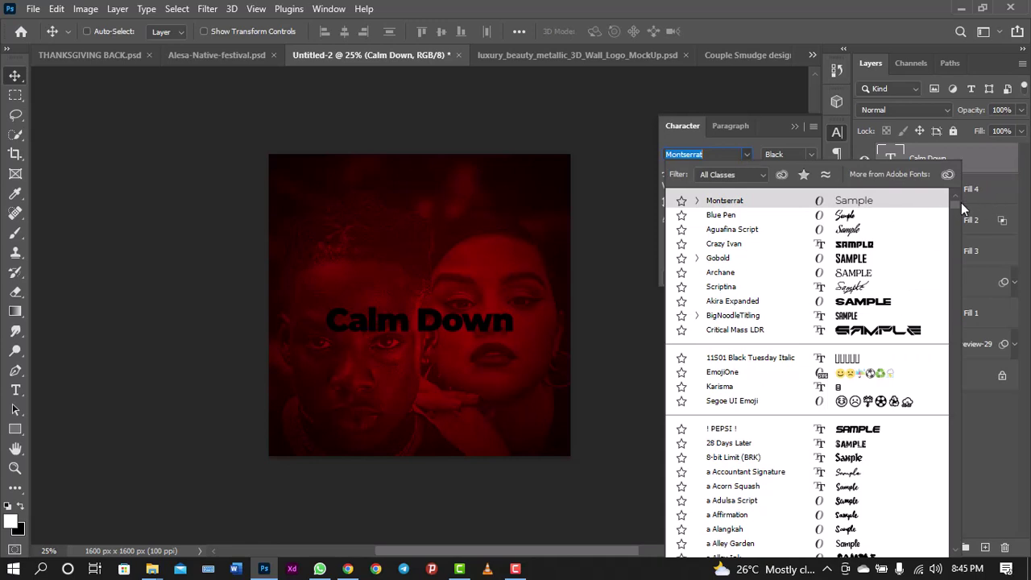
left_click(839, 216)
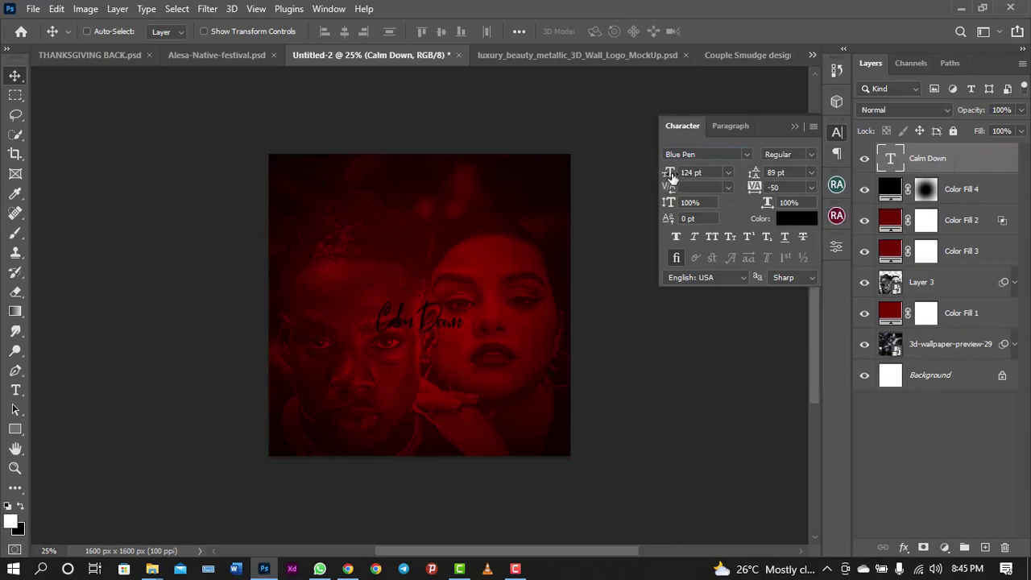
Enlarge the "Calm Down" text to 285 pt and set its tracking to -25
left_click_drag(671, 177, 718, 182)
left_click(808, 187)
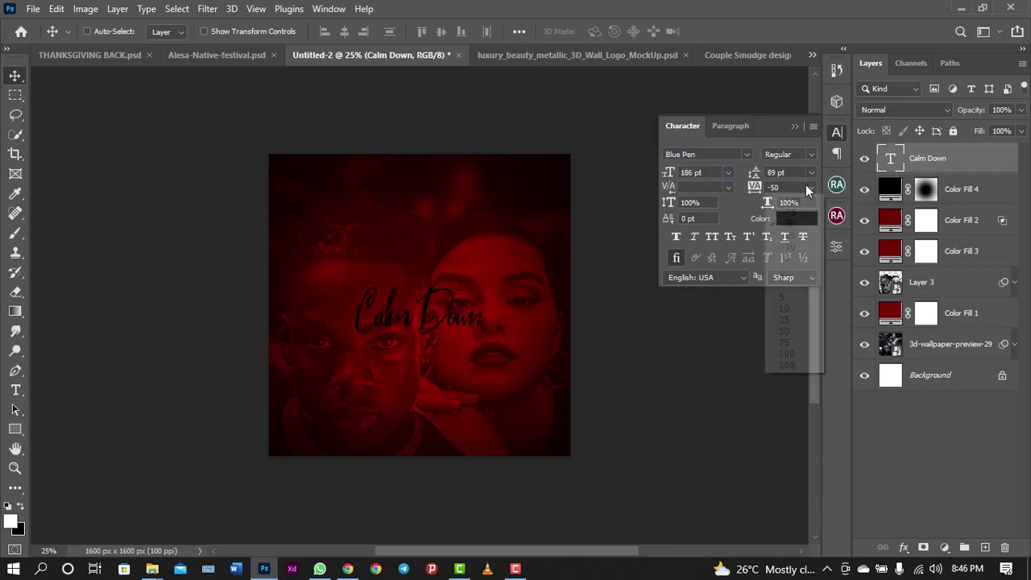
left_click(788, 235)
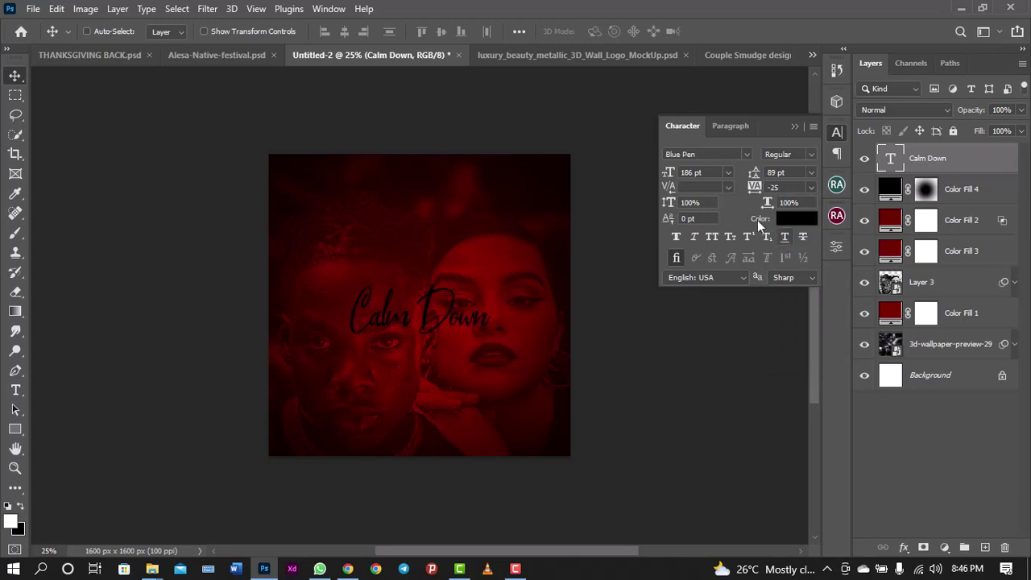
left_click_drag(664, 176, 732, 174)
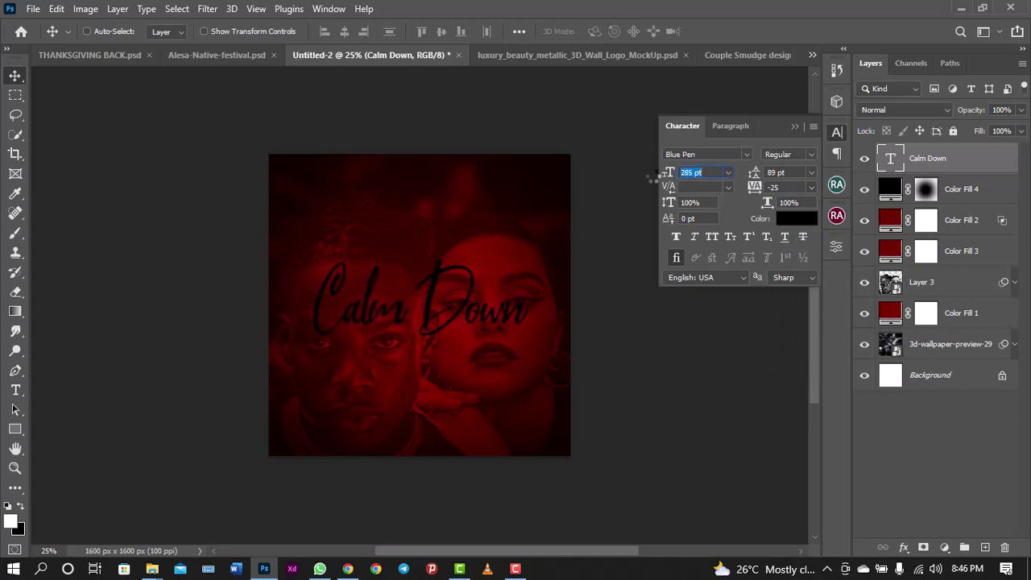
Move the "Calm Down" text down to the lower part of the canvas and put away its character settings
left_click(18, 80)
left_click_drag(467, 326, 470, 425)
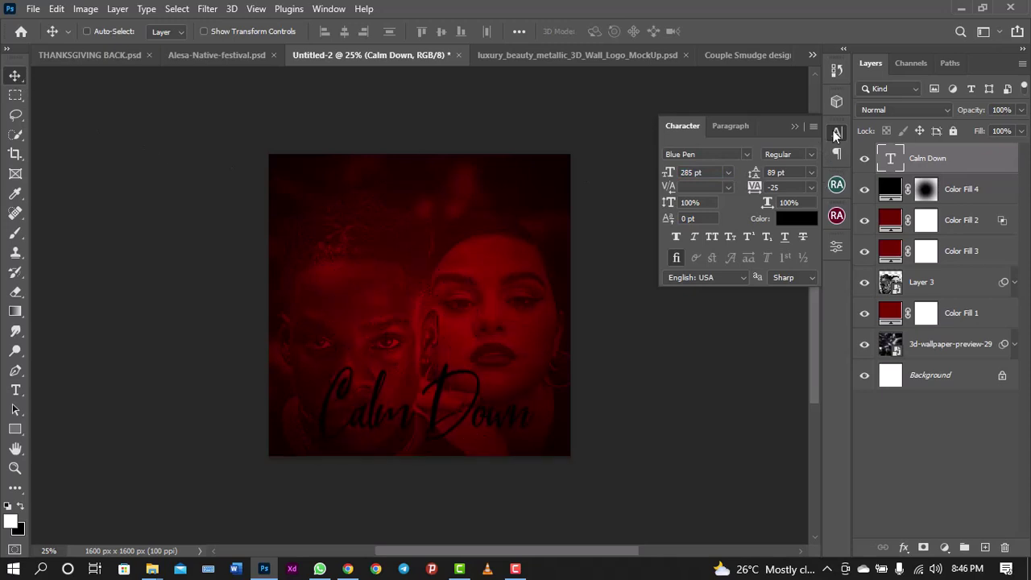
left_click(836, 133)
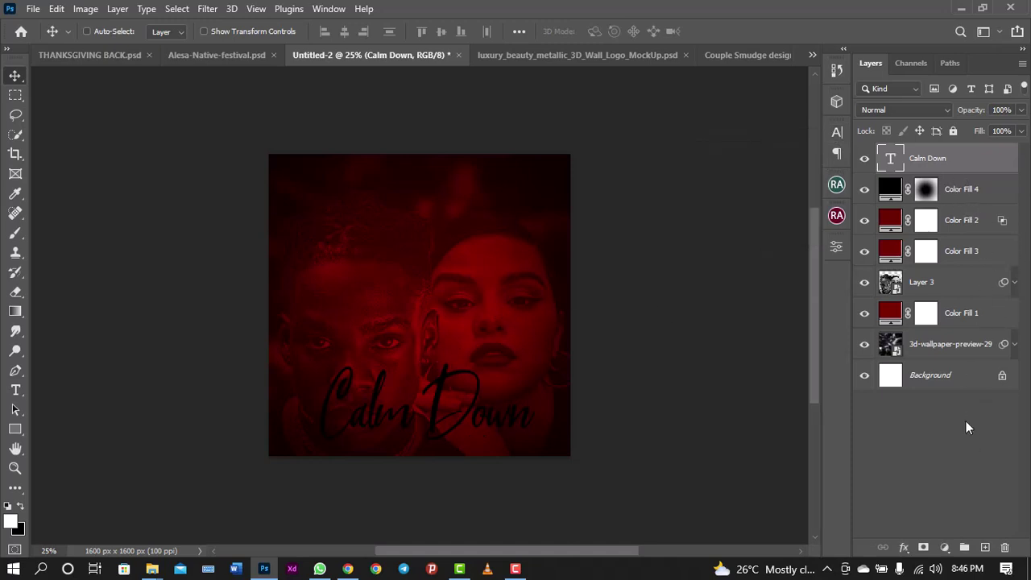
Add a new layer beneath the "Calm Down" text and draw a #280000-to-transparent linear gradient upward from the canvas's lower edge
key("alt+bracketleft")
left_click(984, 547)
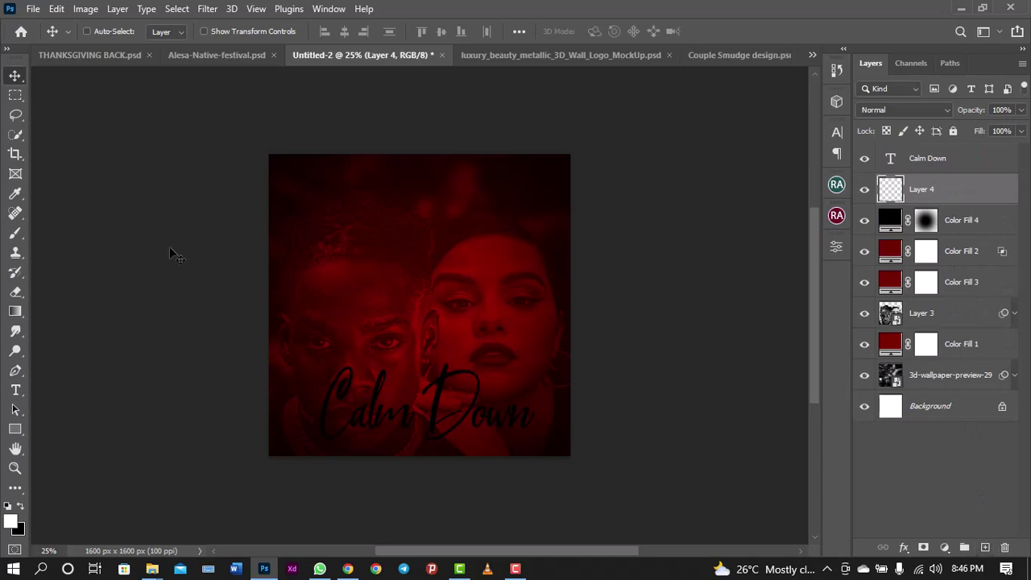
left_click(16, 312)
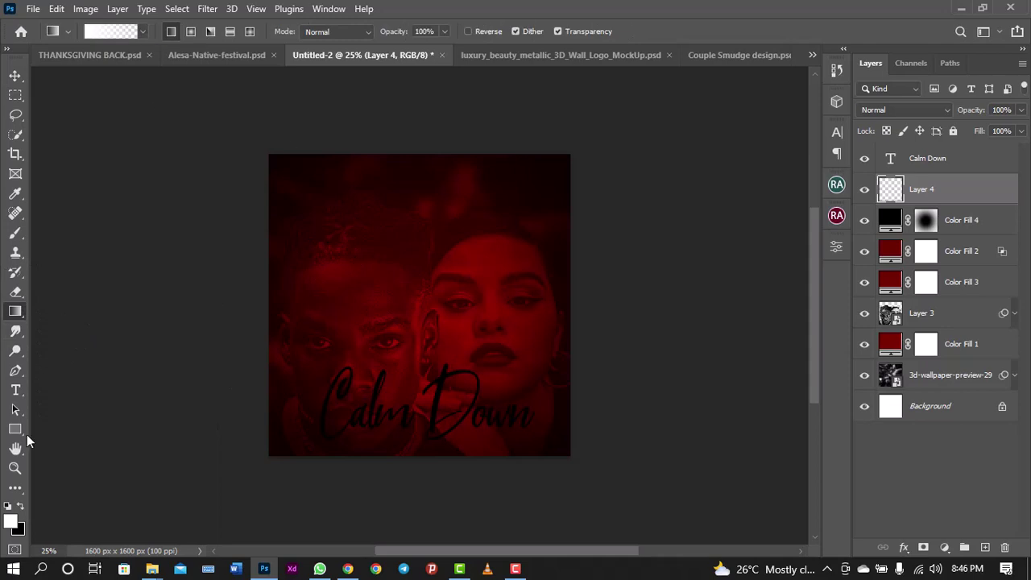
left_click(10, 520)
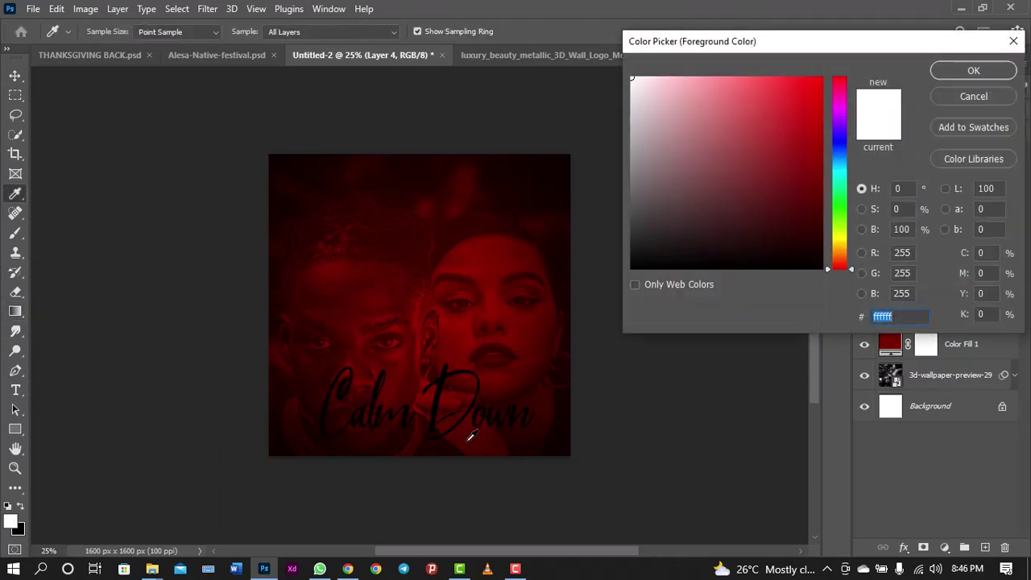
left_click(404, 428)
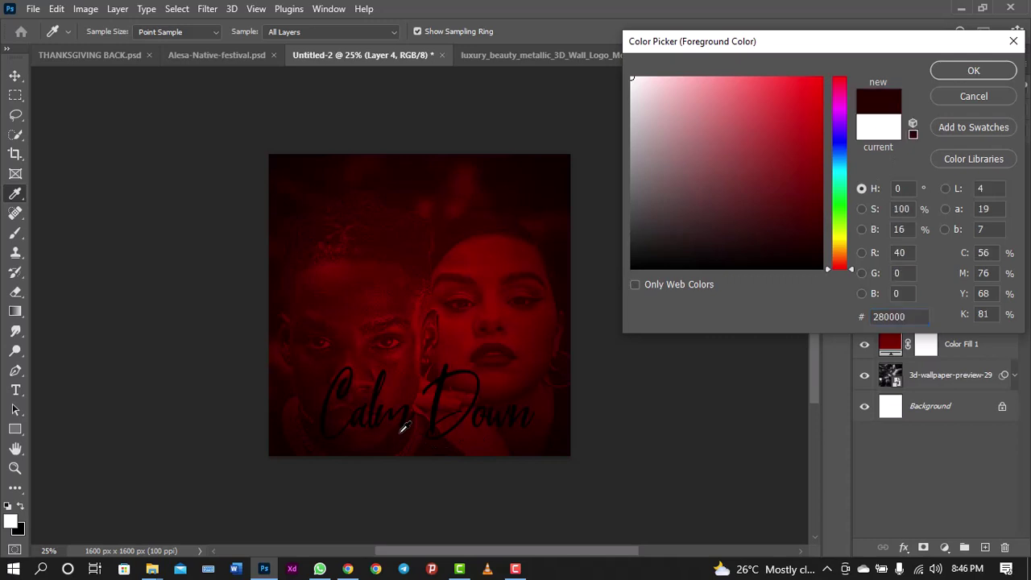
left_click(969, 73)
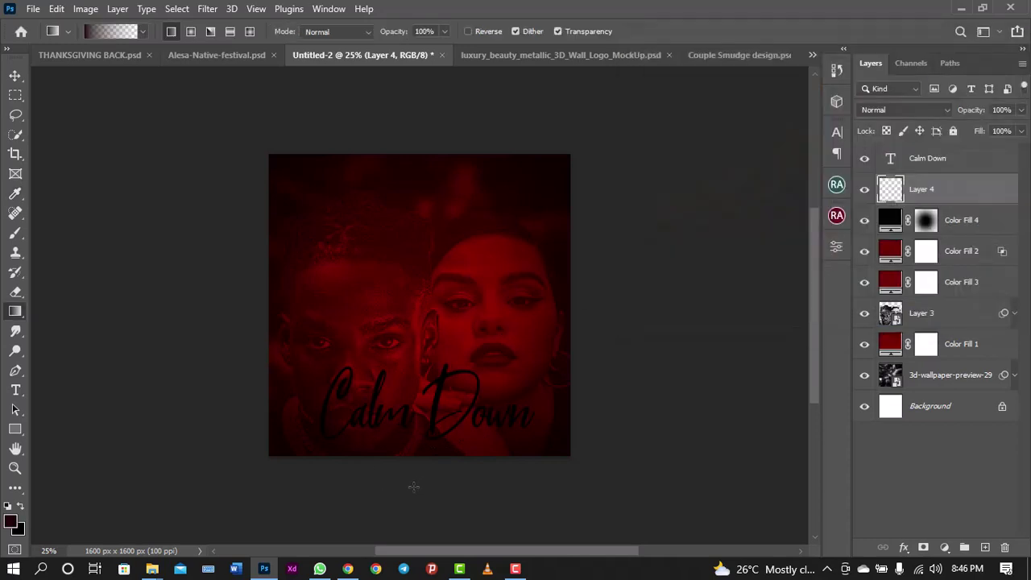
left_click_drag(413, 468, 410, 341)
left_click_drag(420, 470, 417, 335)
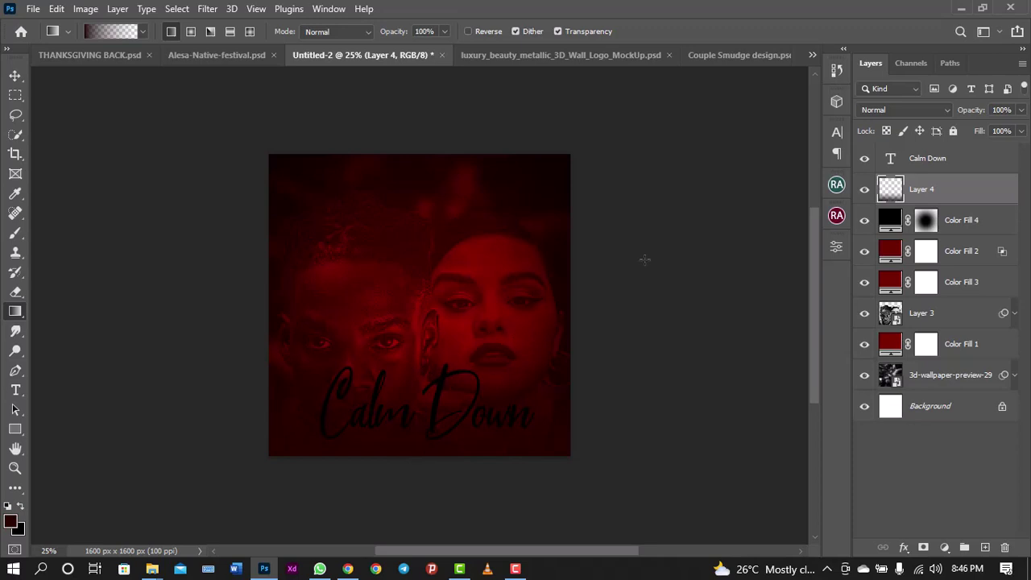
Nudge the portraits on Layer 3 upward in large increments to leave more room for the "Calm Down" text
left_click(960, 318)
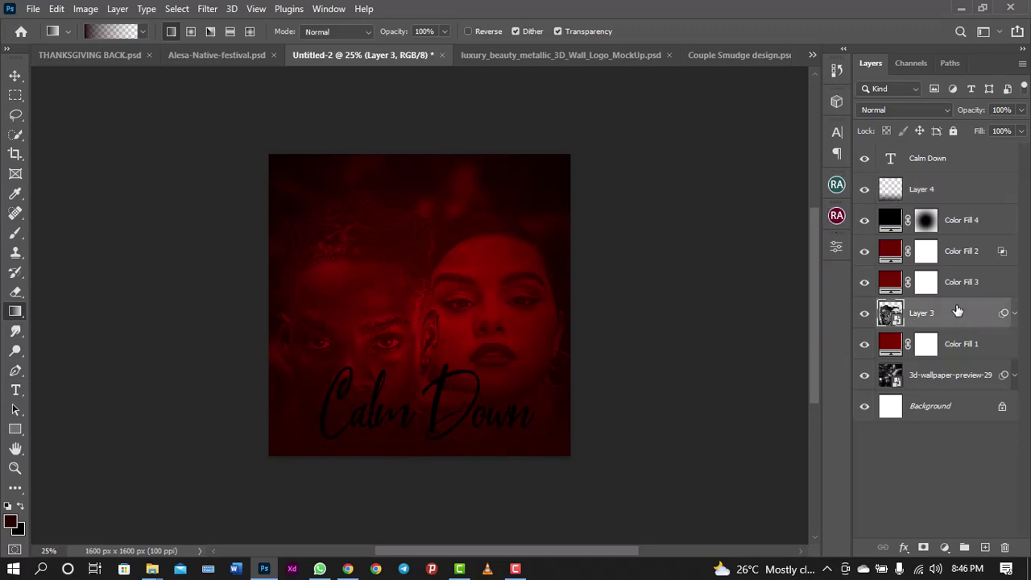
left_click(16, 76)
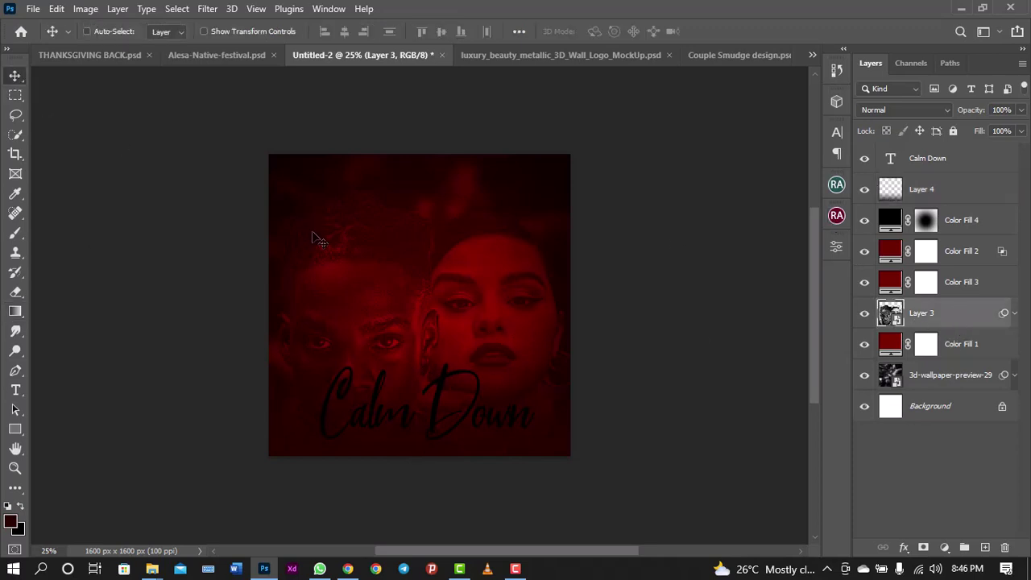
key("shift+Up")
key("shift+Up")
key("shift+Up")
key("shift+Up")
key("shift+Up")
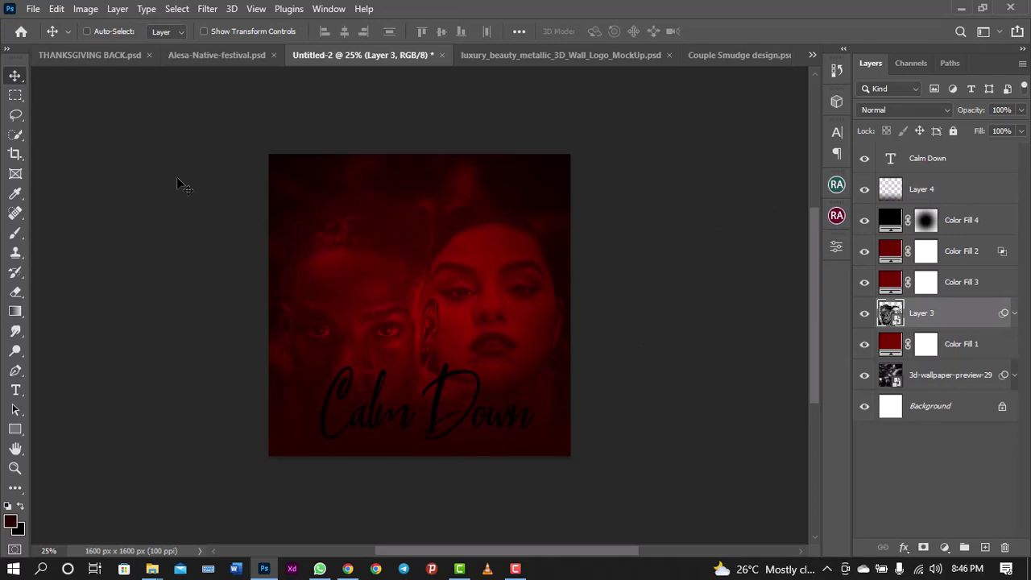
key("shift+Up")
key("shift+Up")
key("shift+Up")
key("shift+Up")
key("shift+Up")
key("shift+Up")
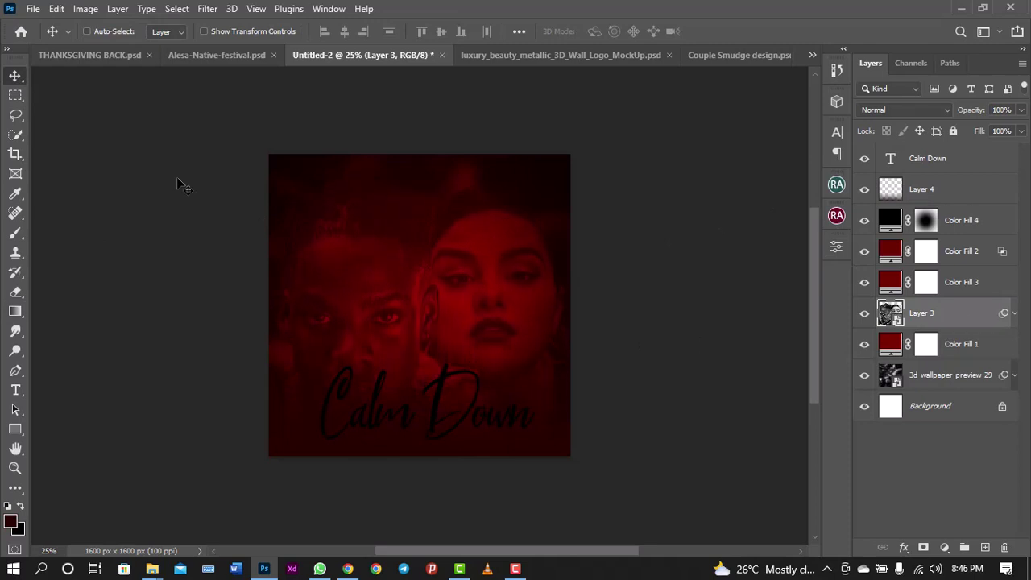
Raise the Layer 3 portraits a little further in large nudges, keeping both faces clear of the "Calm Down" text
key("shift+Up")
key("shift+Up")
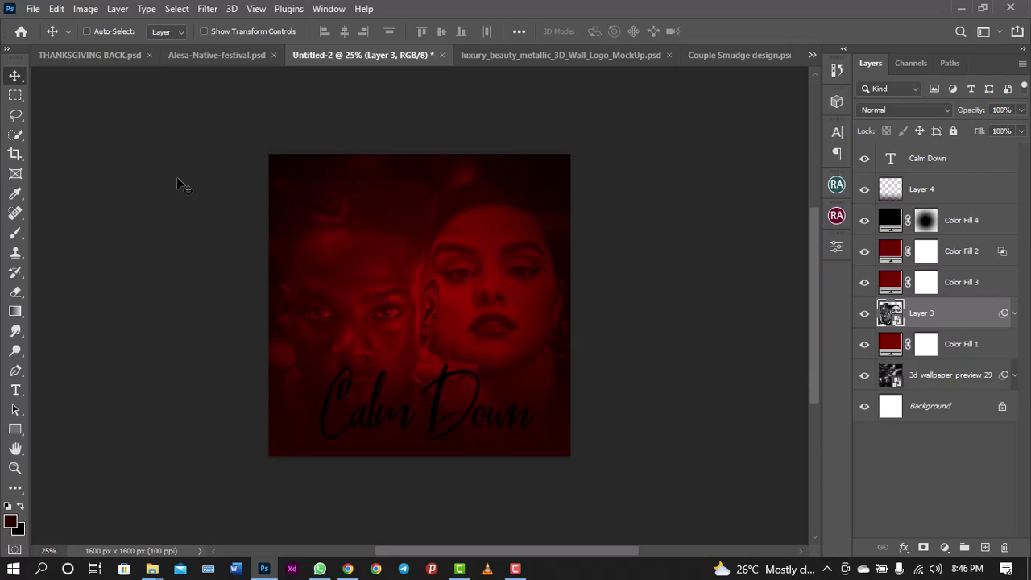
key("shift+Up")
key("shift+Up")
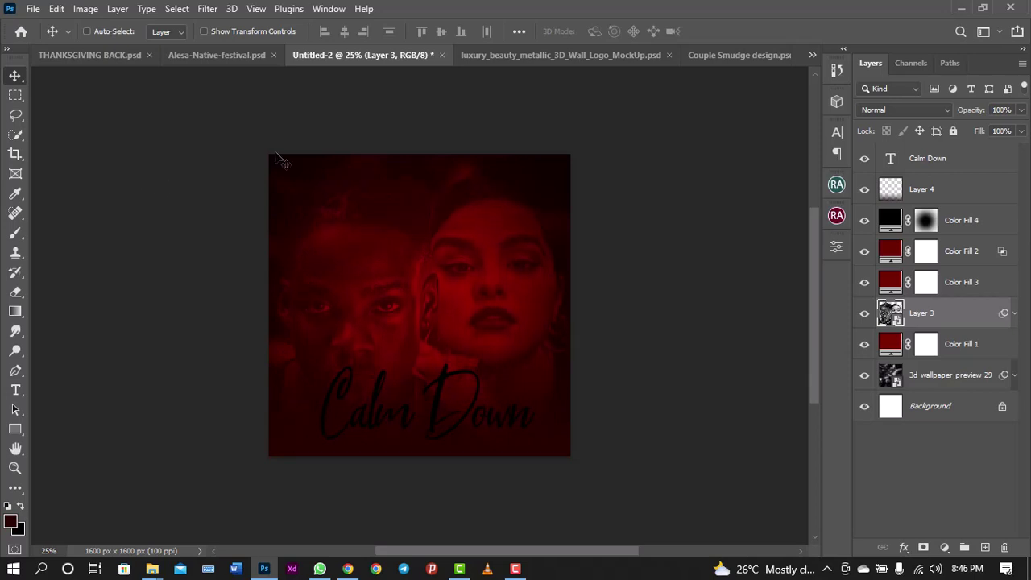
Set the "Calm Down" text color to white (#ffffff) and put away its character settings
left_click(971, 195)
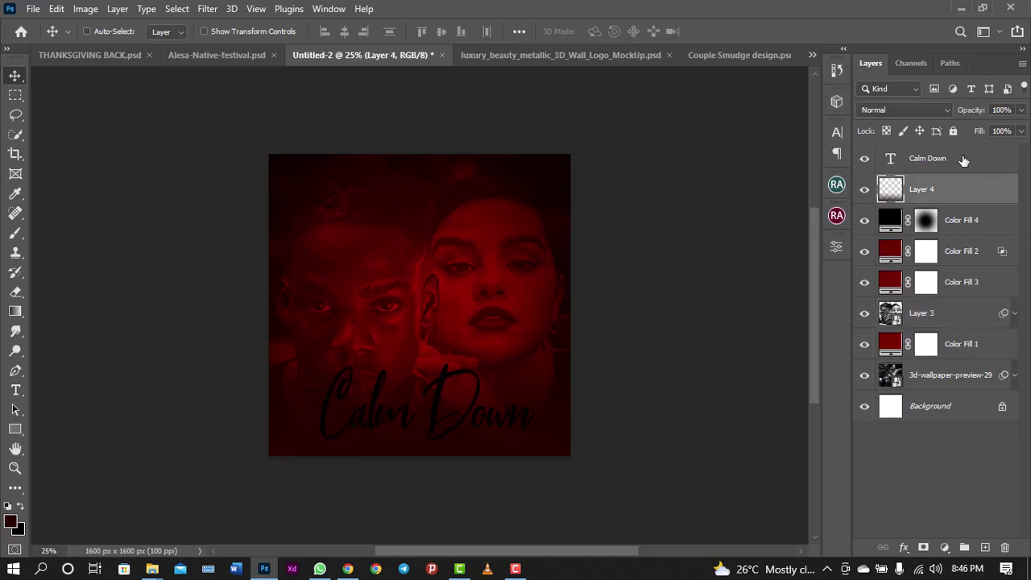
key("alt+bracketright")
left_click(839, 133)
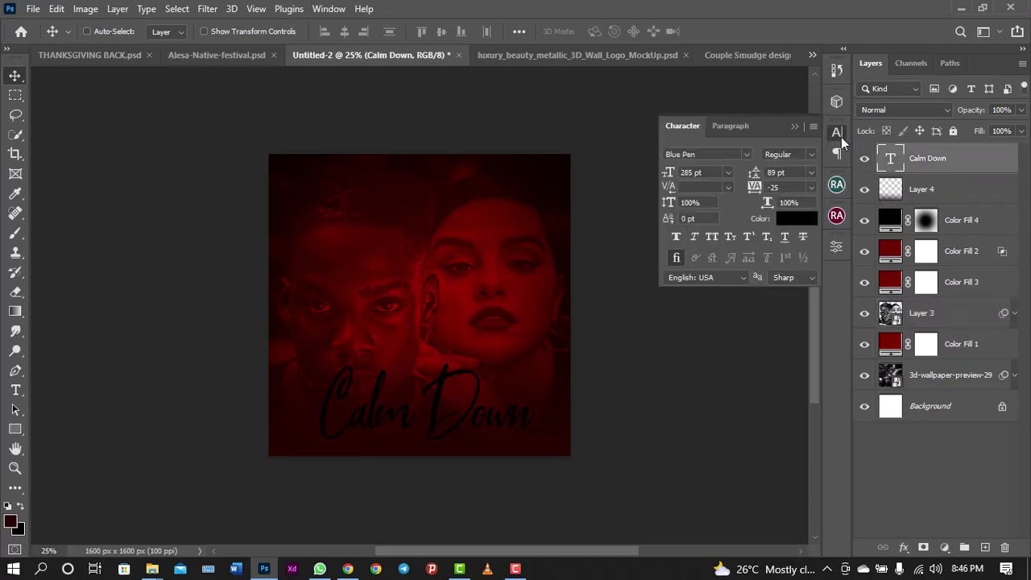
left_click(808, 225)
type("ffffff")
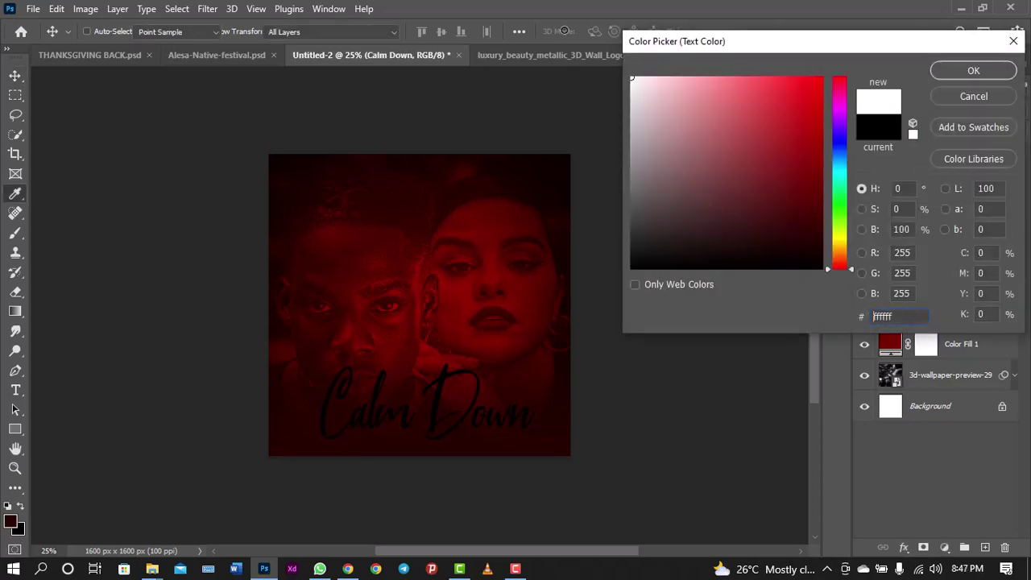
left_click(973, 72)
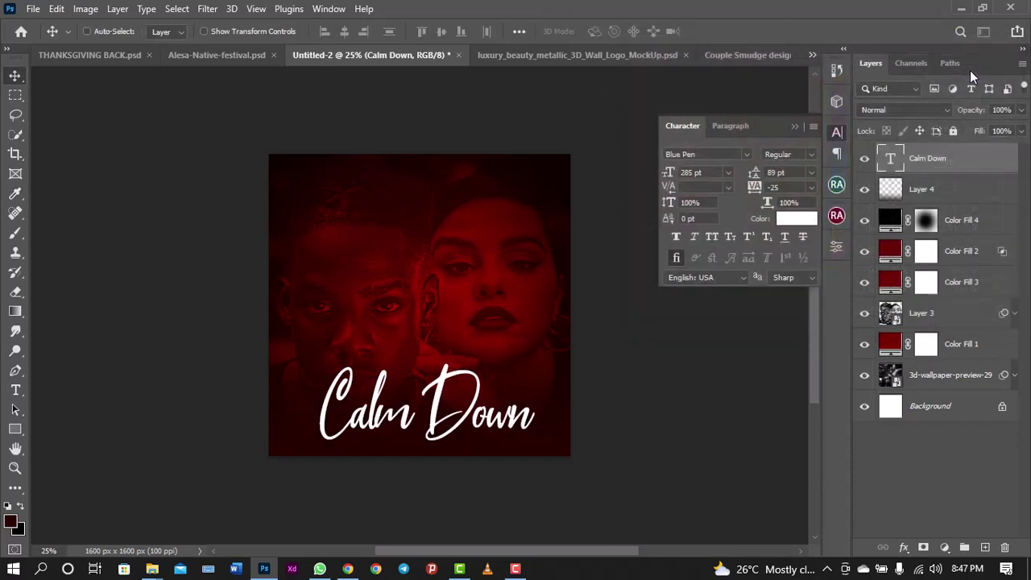
left_click(838, 133)
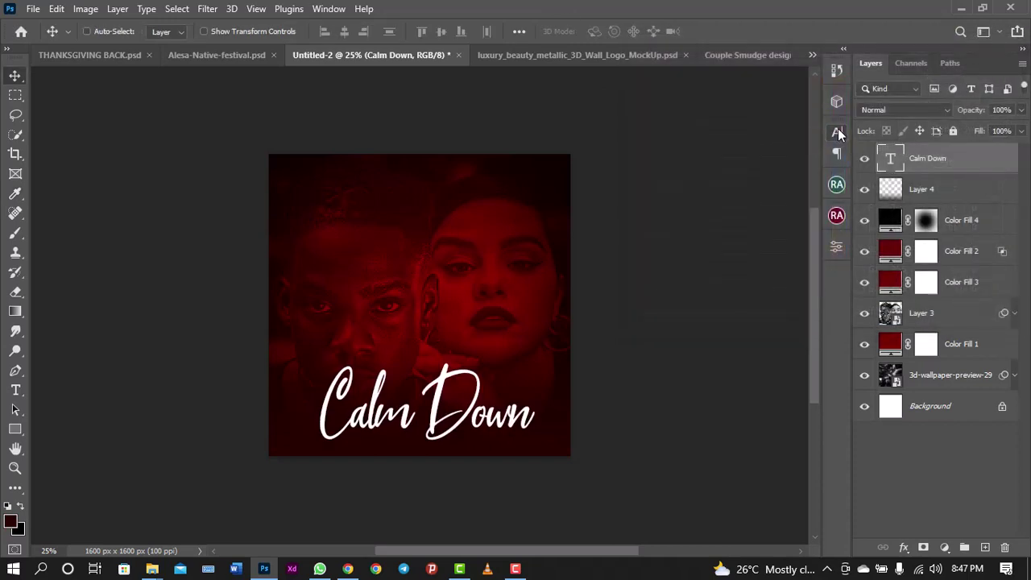
Scale the "Calm Down" text down to about 82% and center it horizontally near the canvas's lower edge
key("ctrl")
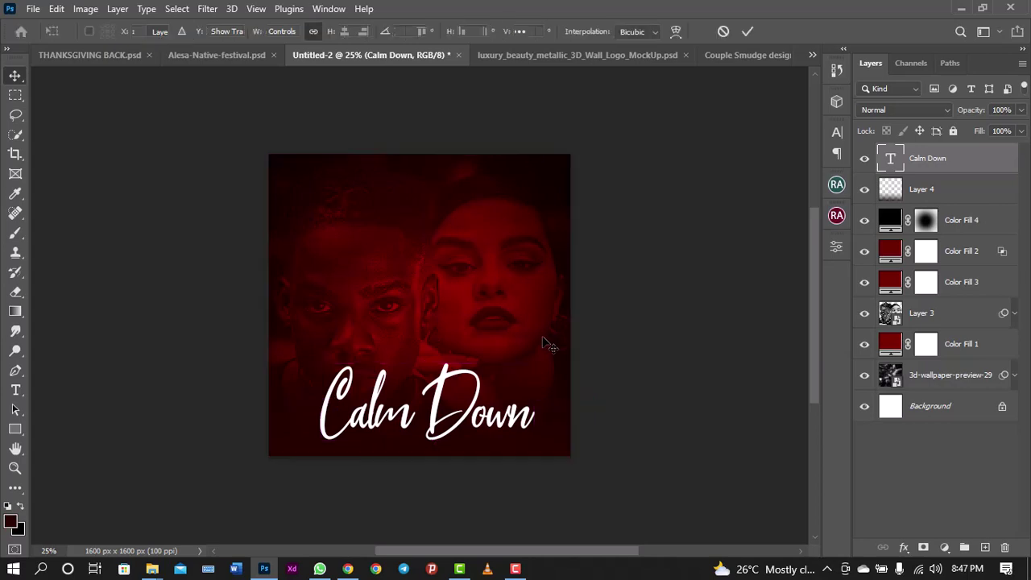
key("ctrl+t")
left_click_drag(538, 363, 511, 368)
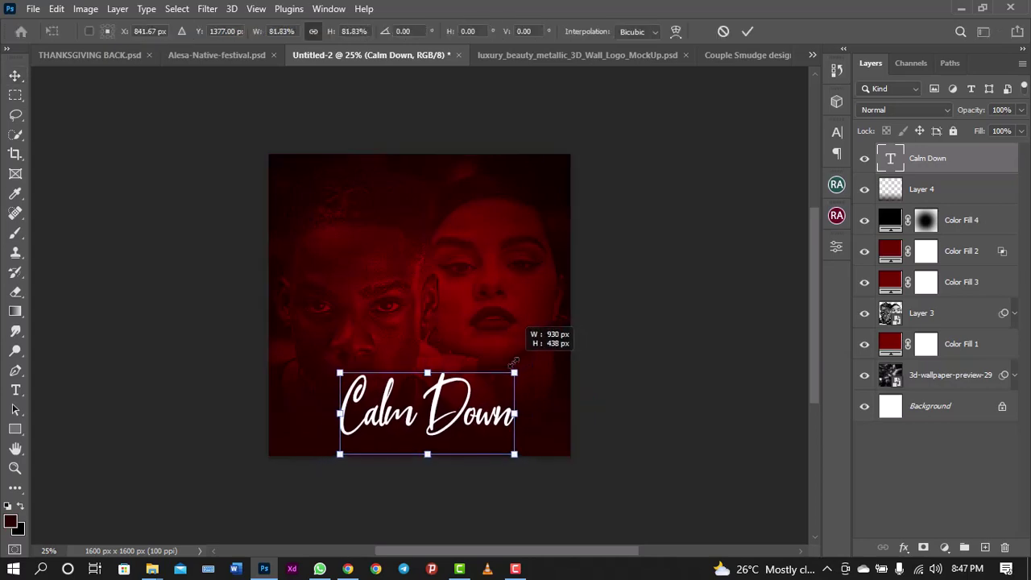
key("Return")
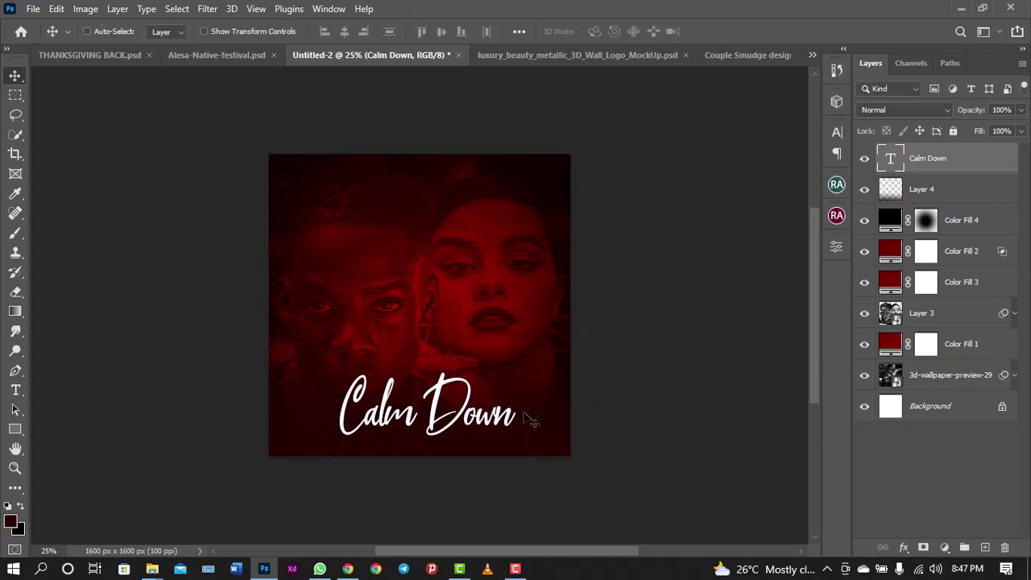
left_click_drag(524, 414, 516, 418)
key("ctrl")
key("ctrl+minus")
key("ctrl+minus")
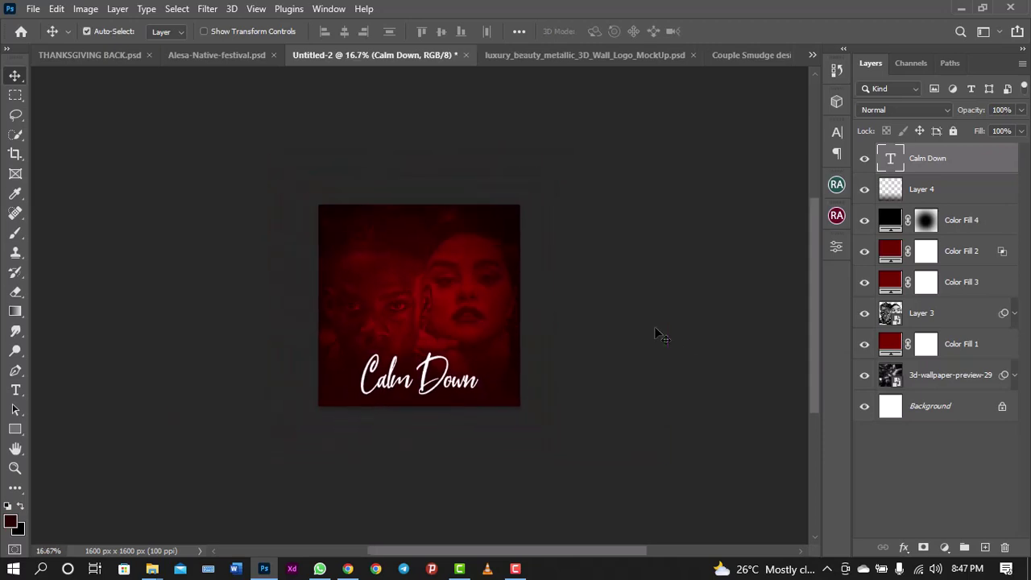
key("ctrl+plus")
key("ctrl+plus")
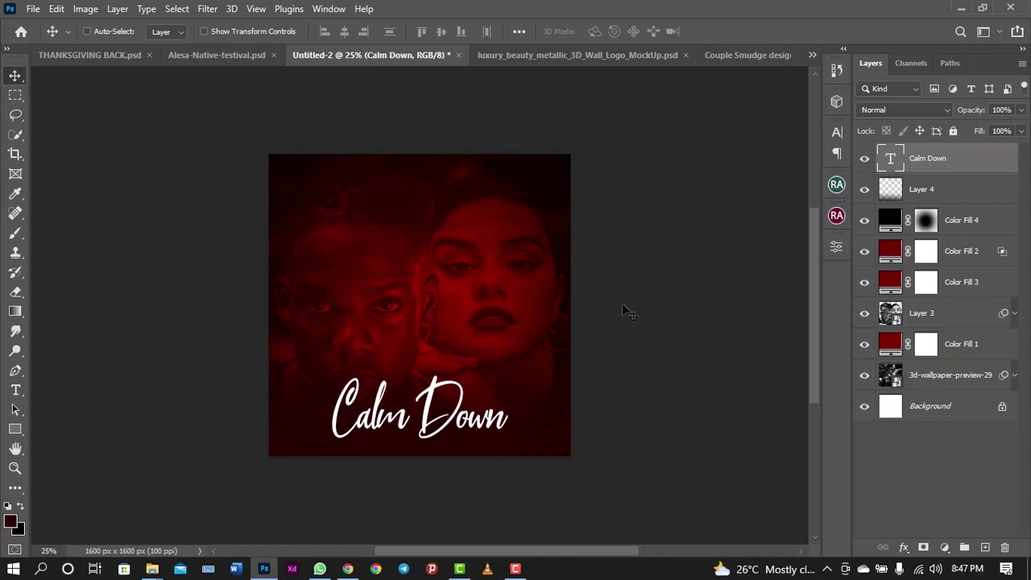
Add a new text layer reading "Rema X Selena Gomez" across the upper part of the canvas
left_click(15, 390)
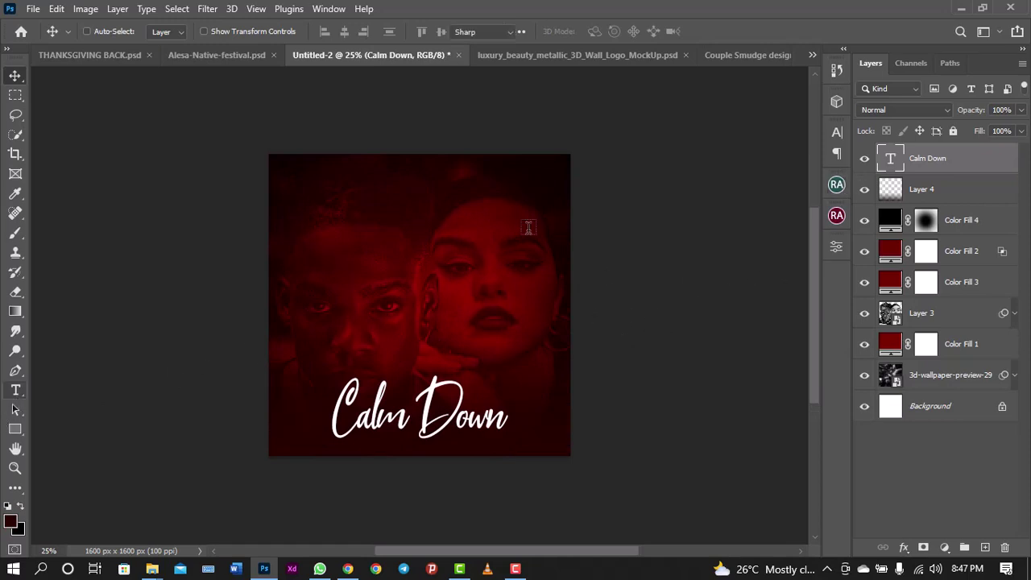
left_click(396, 235)
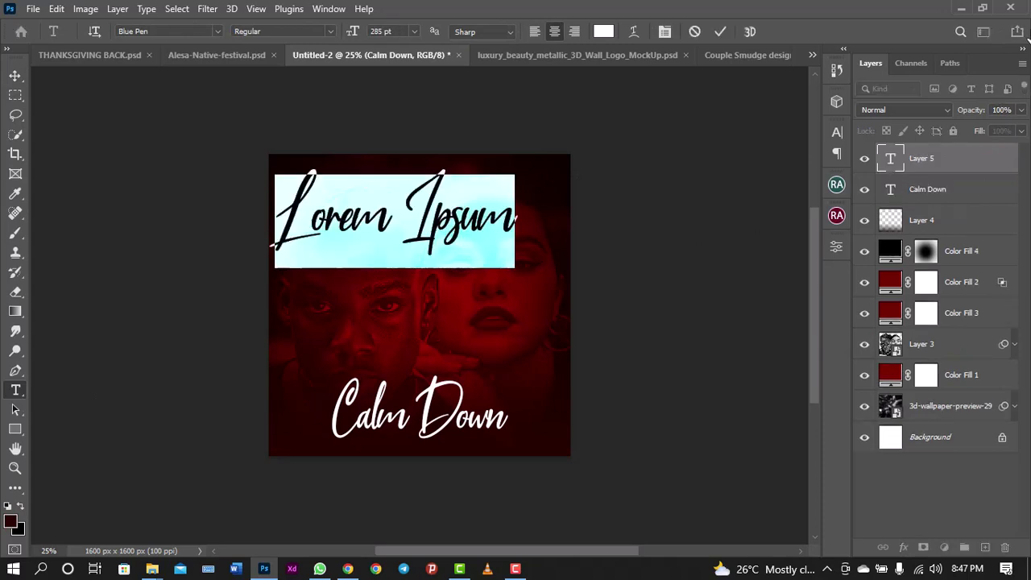
type("RE")
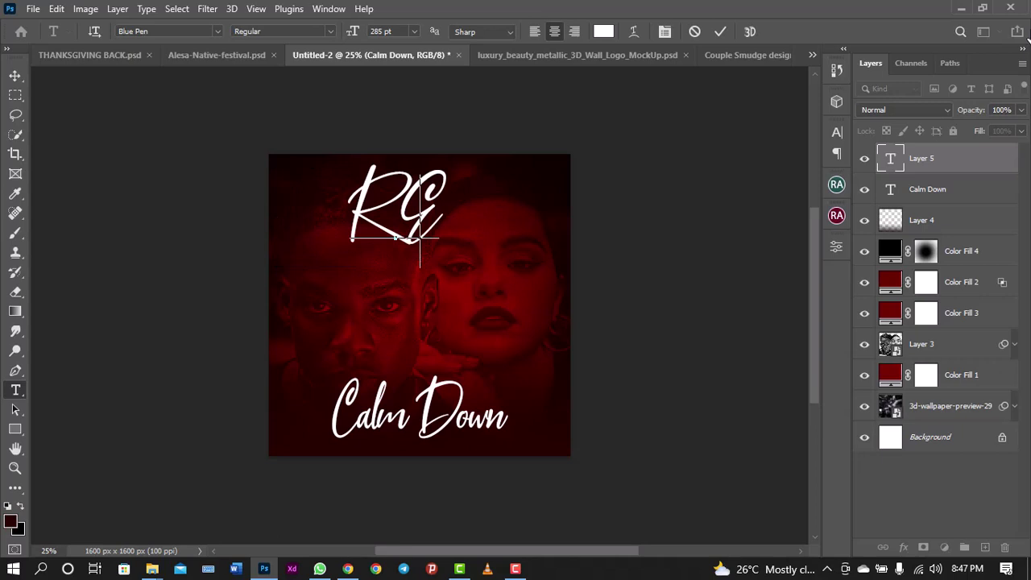
key("BackSpace")
type("ema")
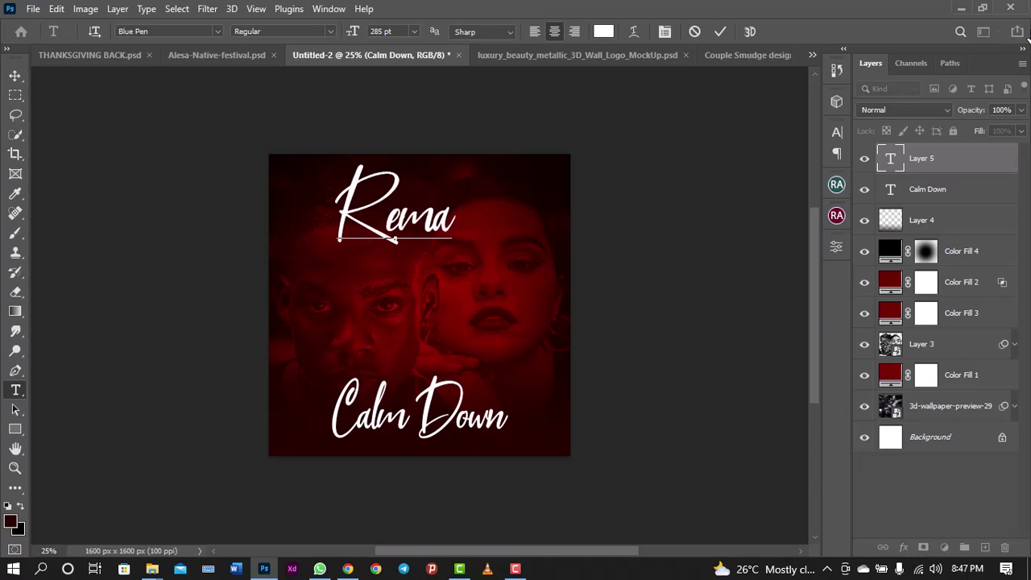
type("X")
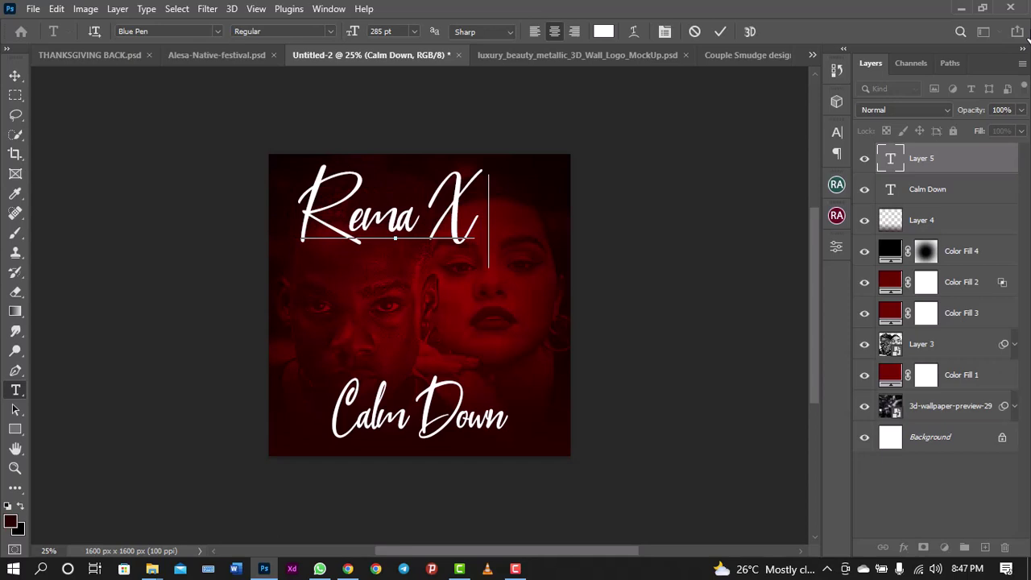
type(" s")
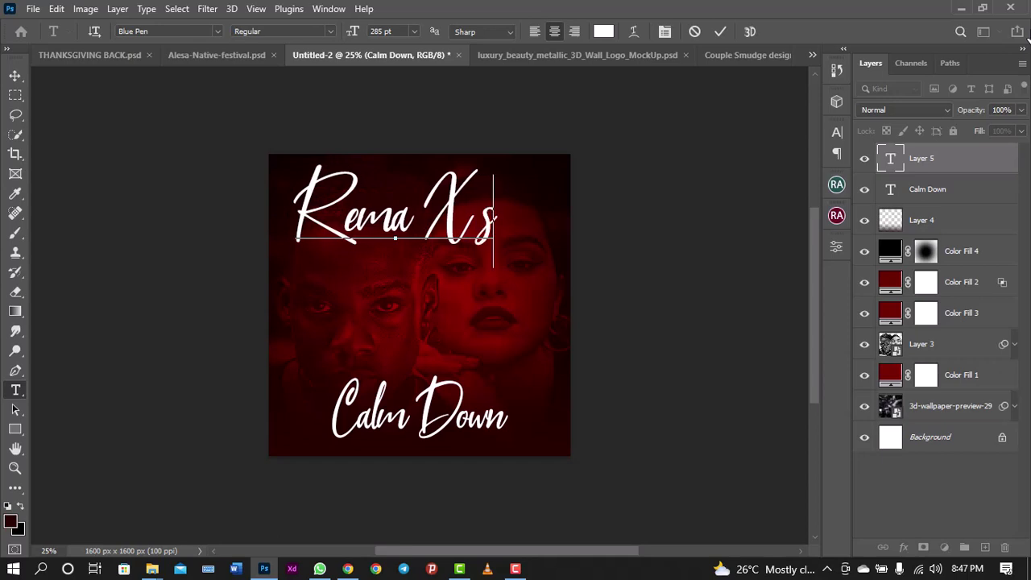
key("BackSpace")
type("Se")
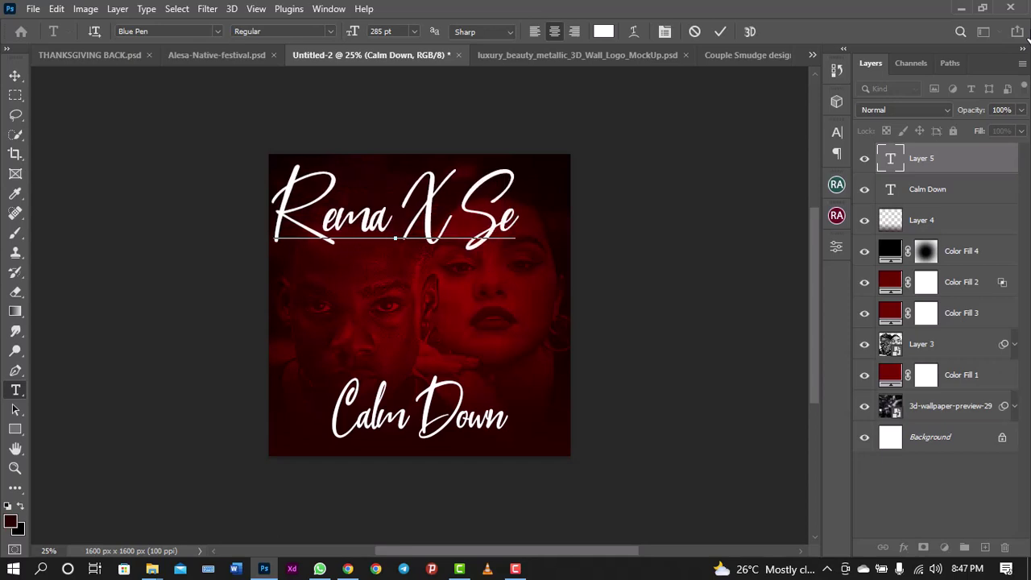
type("le")
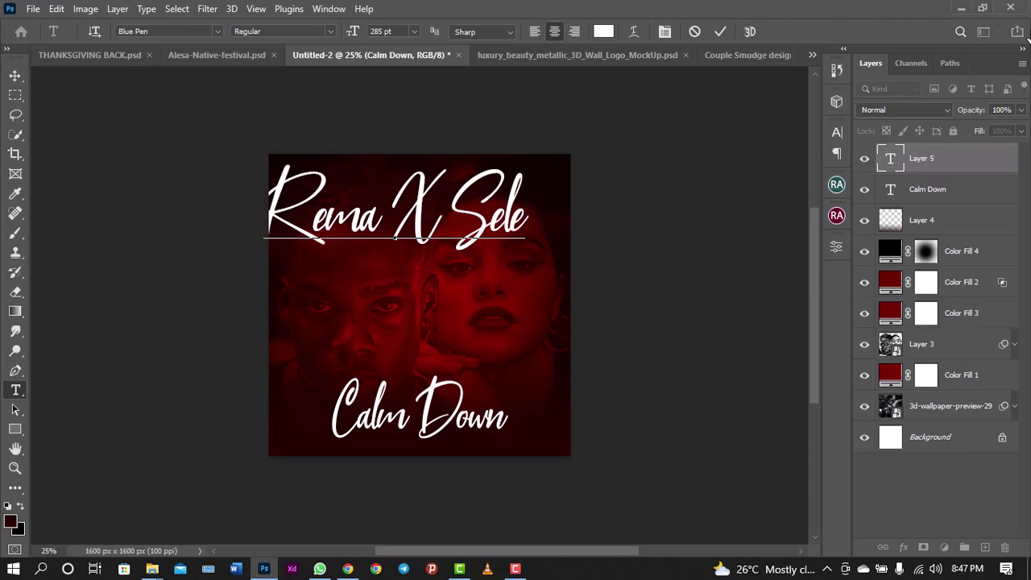
type("n")
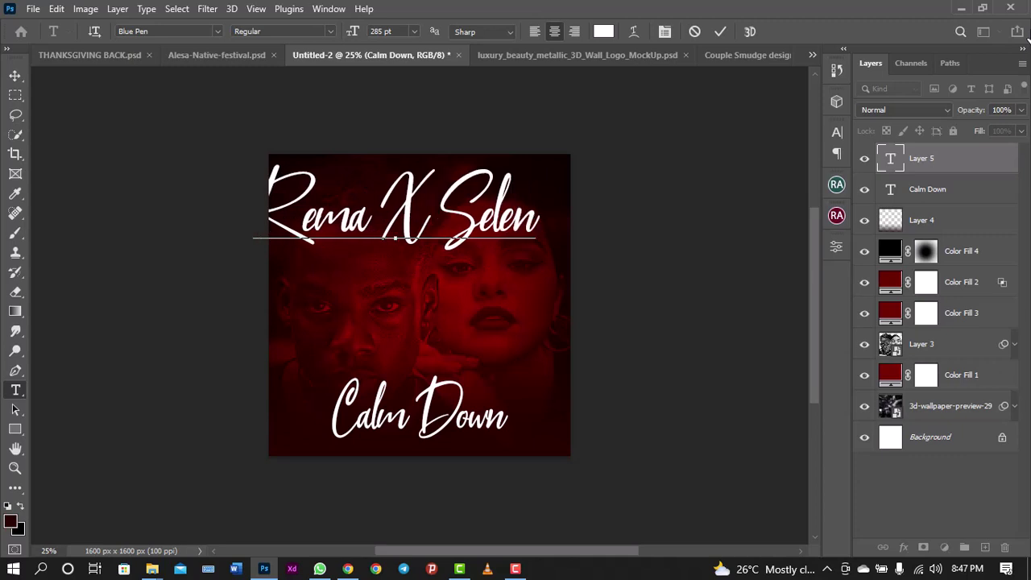
type("a Go")
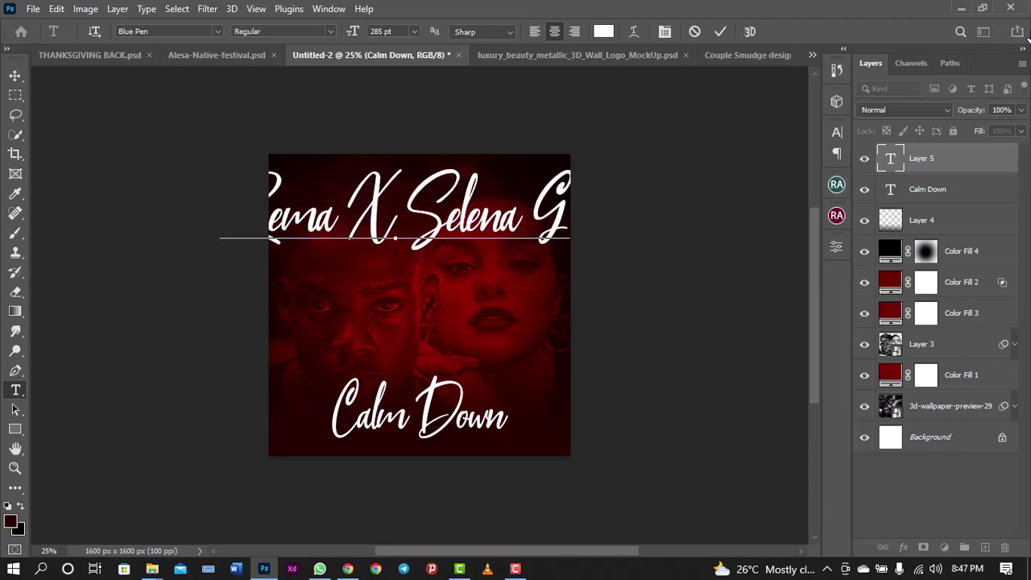
type("m")
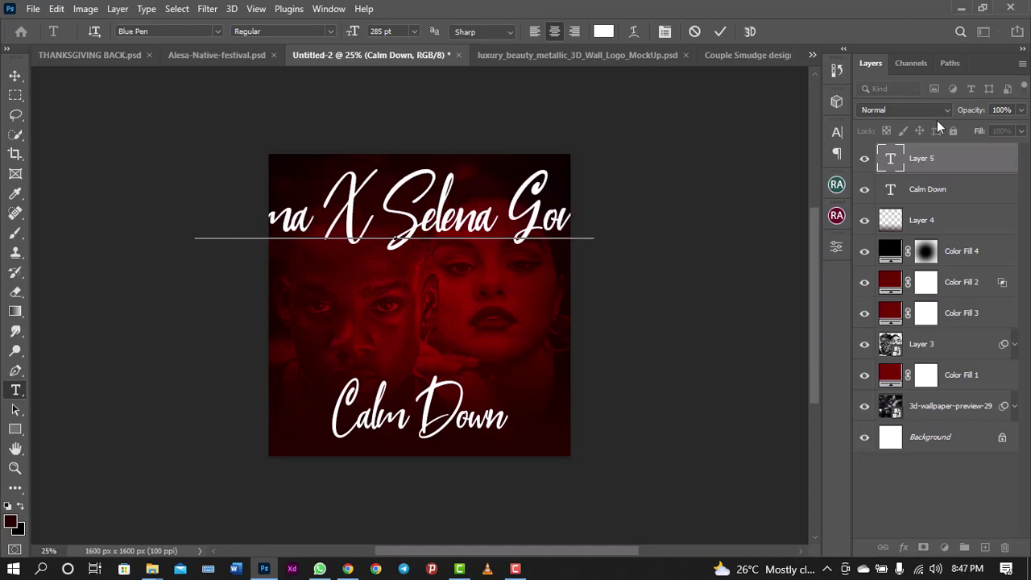
left_click_drag(569, 306, 519, 308)
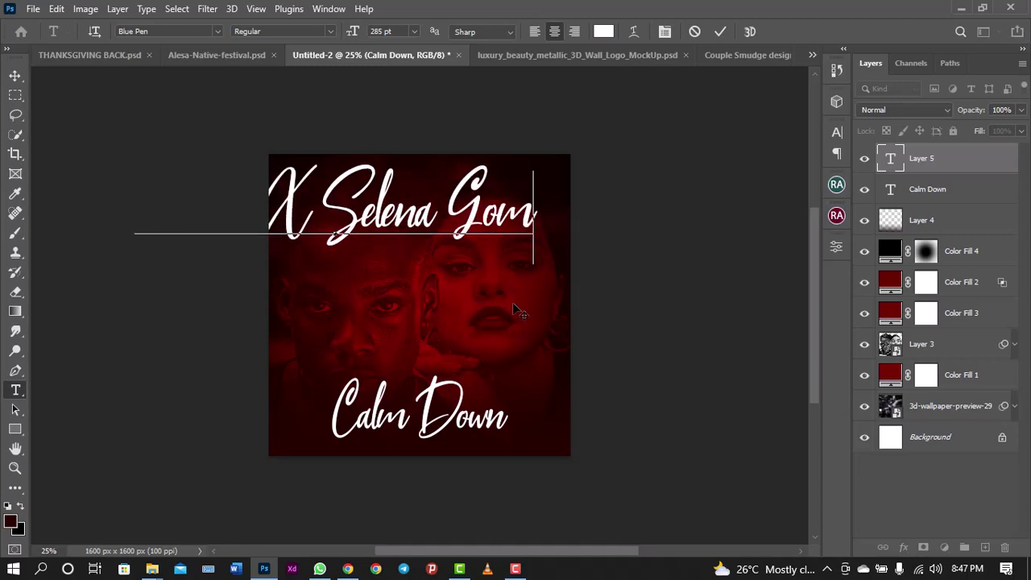
type("ez")
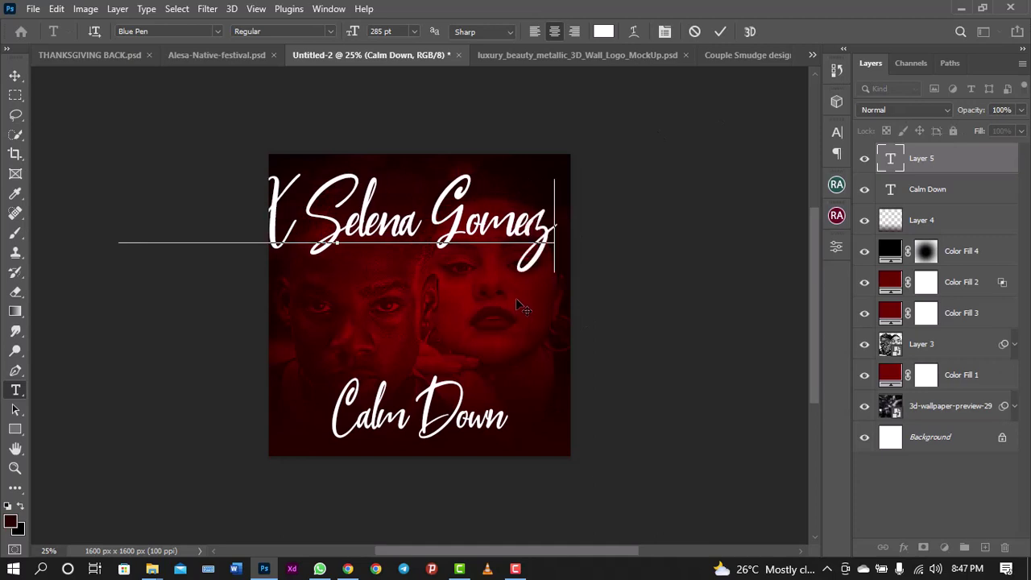
left_click(719, 36)
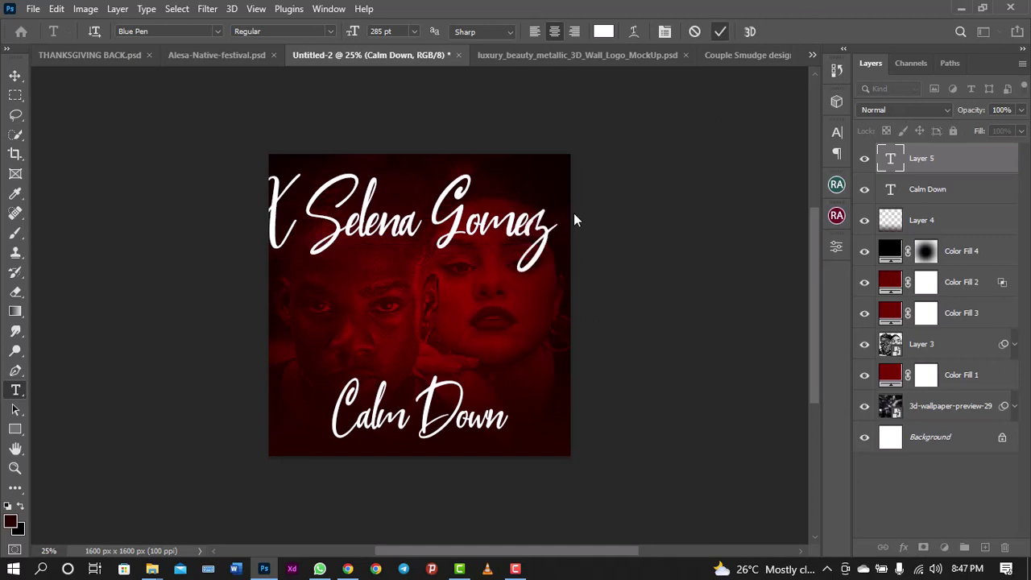
Scale the "Rema X Selena Gomez" text down to about 100 pt and place it above the faces
left_click(14, 76)
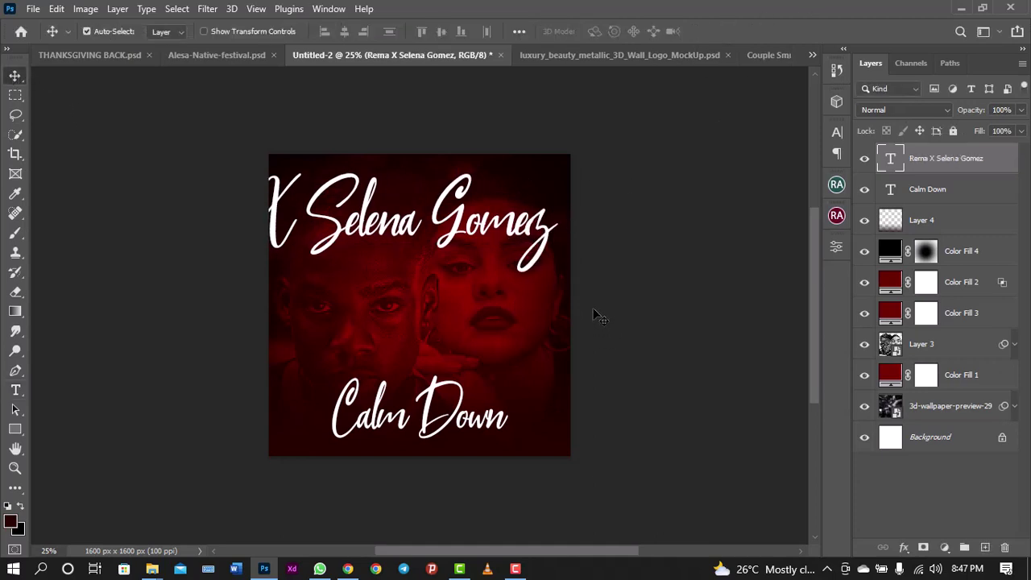
key("ctrl+t")
left_click_drag(556, 170, 477, 254)
key("Return")
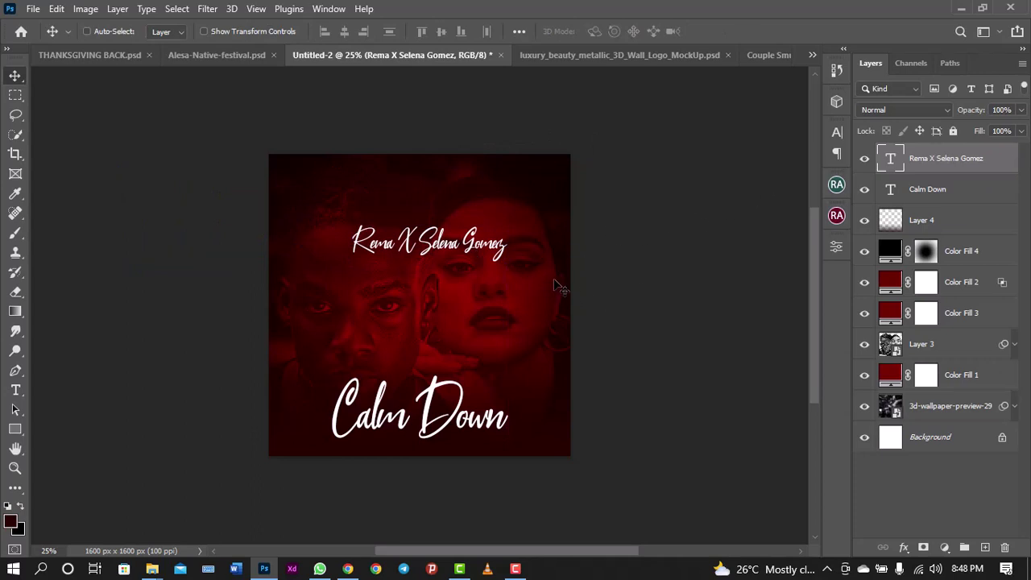
left_click_drag(571, 274, 564, 365)
left_click_drag(564, 289, 559, 242)
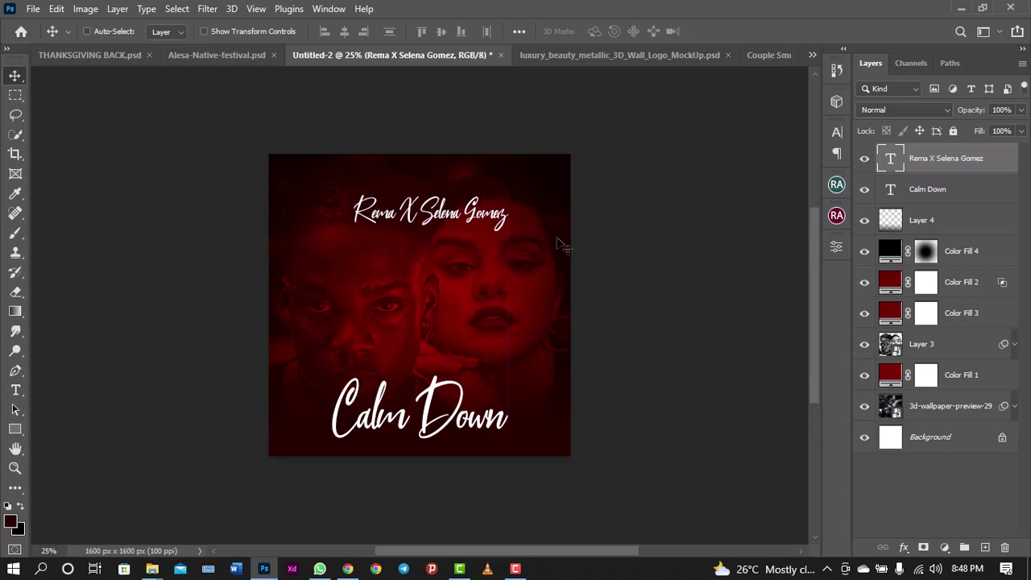
Change the font of the "Rema X Selena Gomez" text to Crazy Ivan and put away the character settings
left_click(838, 131)
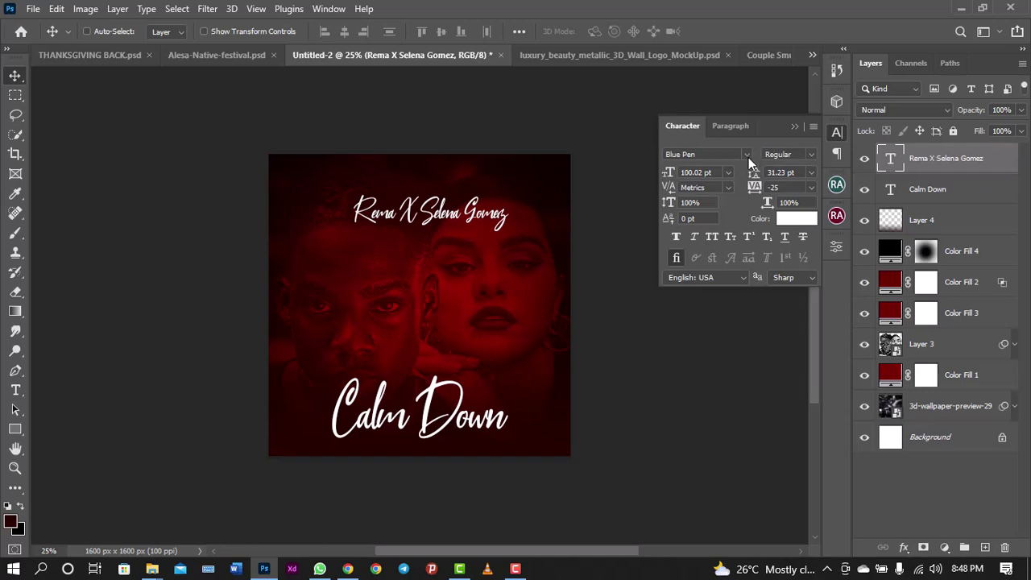
left_click(748, 157)
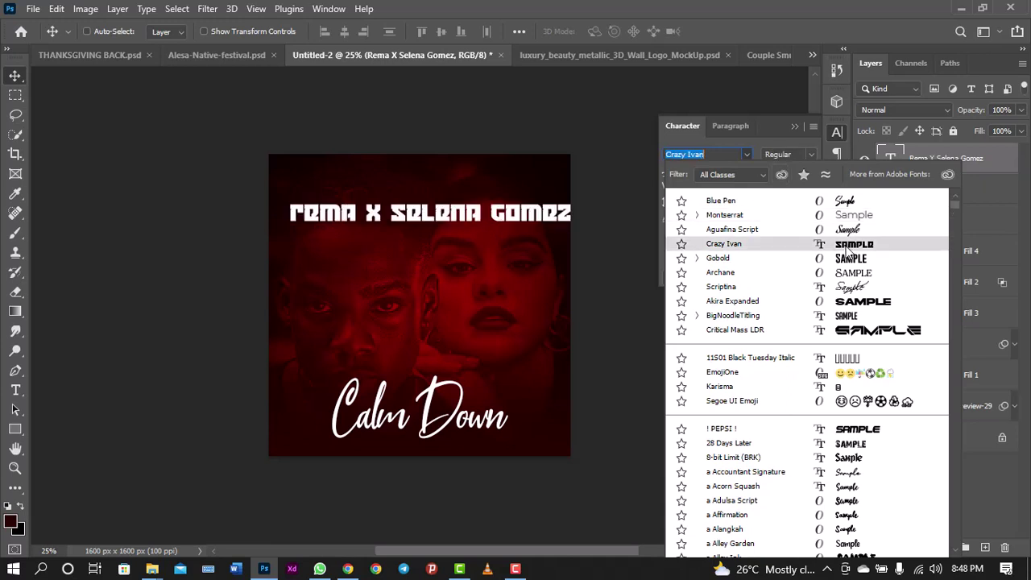
left_click(849, 245)
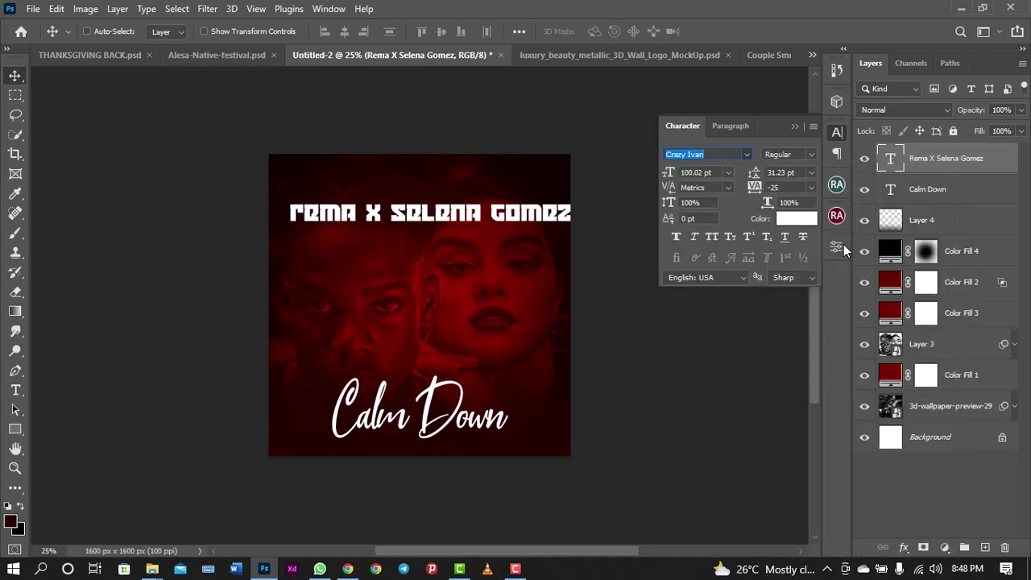
left_click(837, 133)
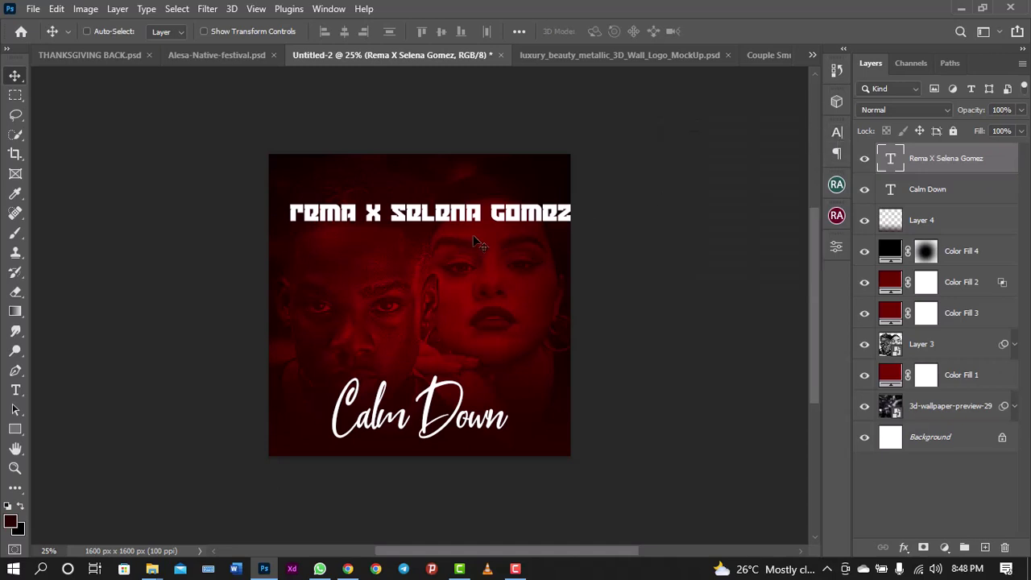
Scale the "Rema X Selena Gomez" text to about 66% and center it horizontally near the canvas's upper edge
key("ctrl")
key("ctrl+t")
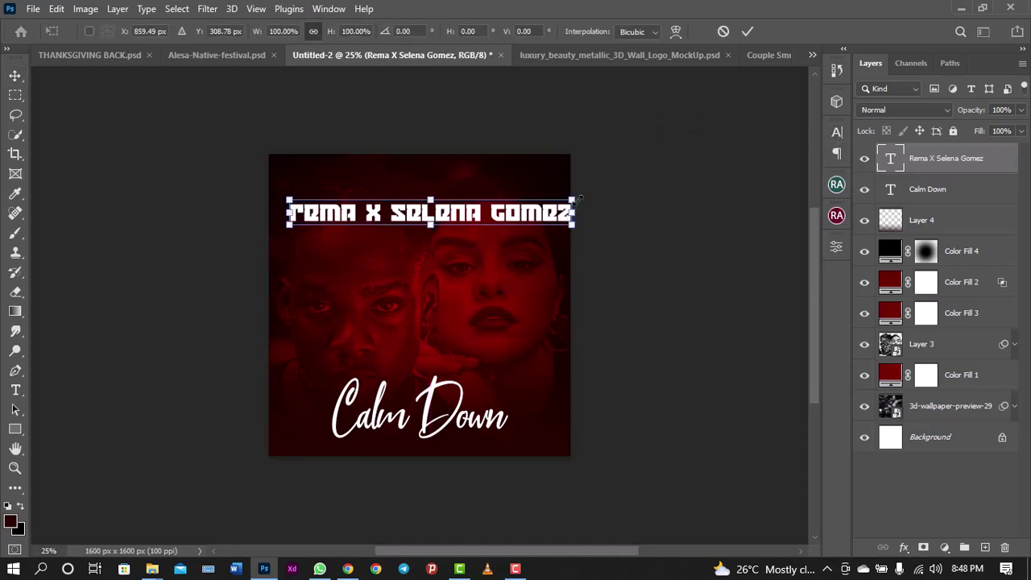
left_click_drag(580, 197, 528, 201)
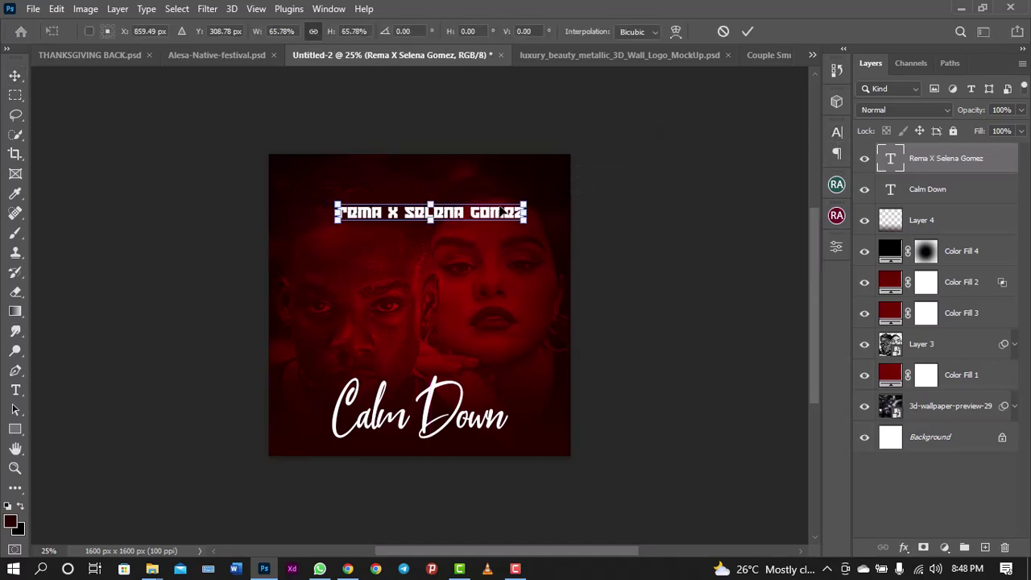
key("Return")
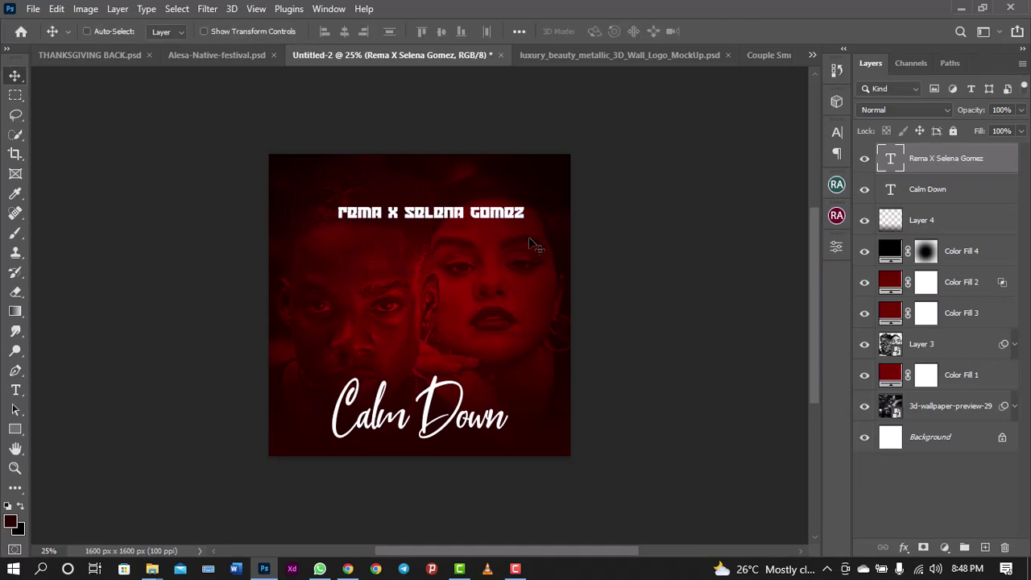
left_click_drag(529, 240, 534, 331)
left_click_drag(607, 297, 617, 163)
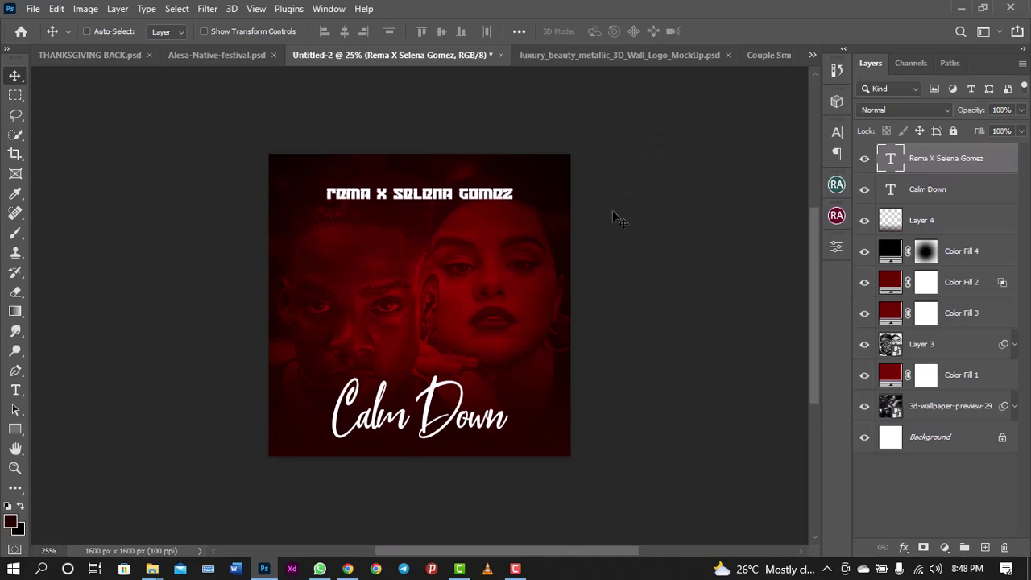
Move the "Calm Down" title up so it sits directly beneath the "Rema X Selena Gomez" line
key("alt+bracketleft")
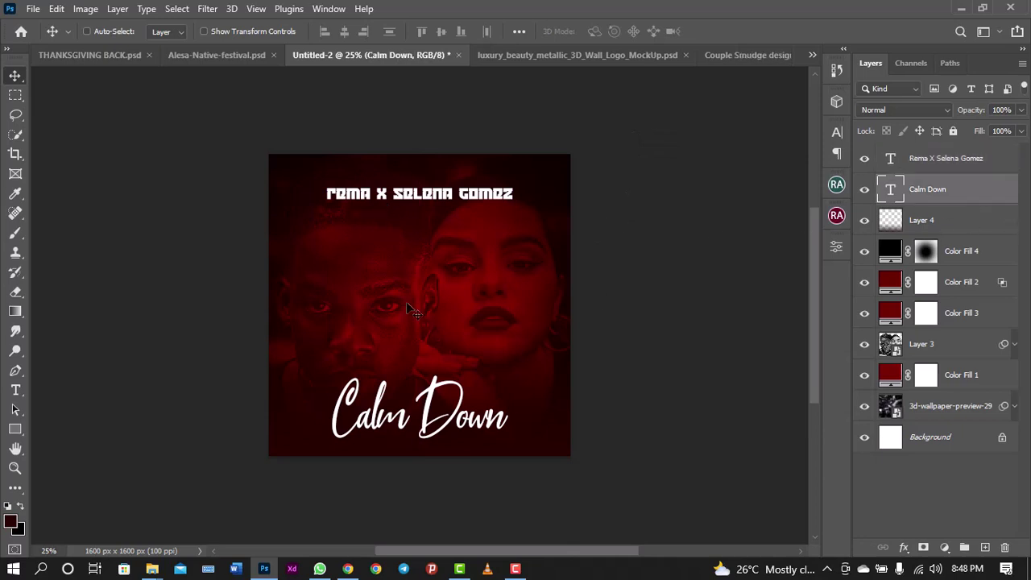
left_click_drag(424, 412, 426, 238)
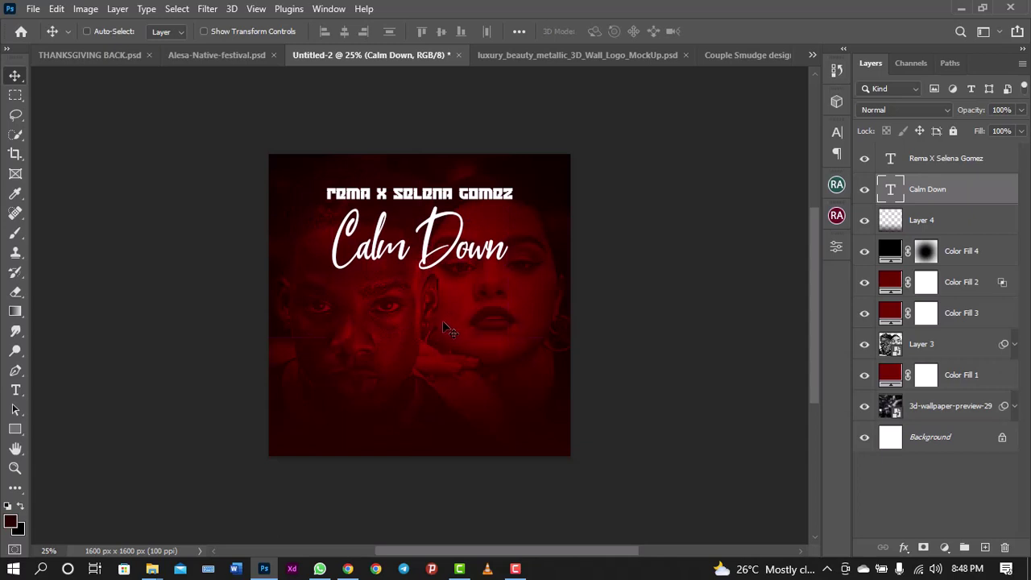
key("ctrl+minus")
key("ctrl+plus")
key("ctrl+plus")
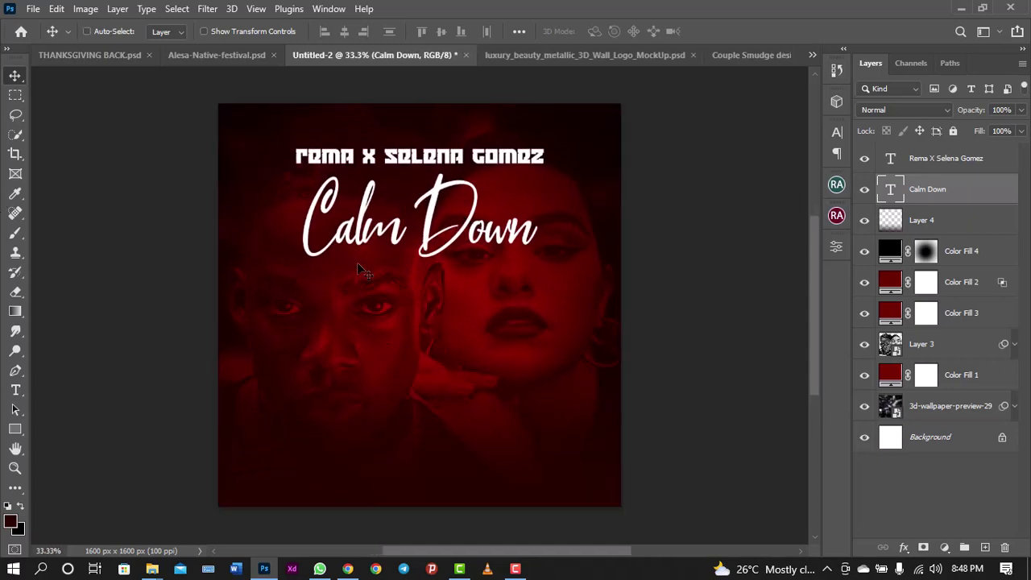
Centre the "Calm Down" and "Rema X Selena Gomez" text layers horizontally, each against the Background layer
left_click(945, 437, "ctrl")
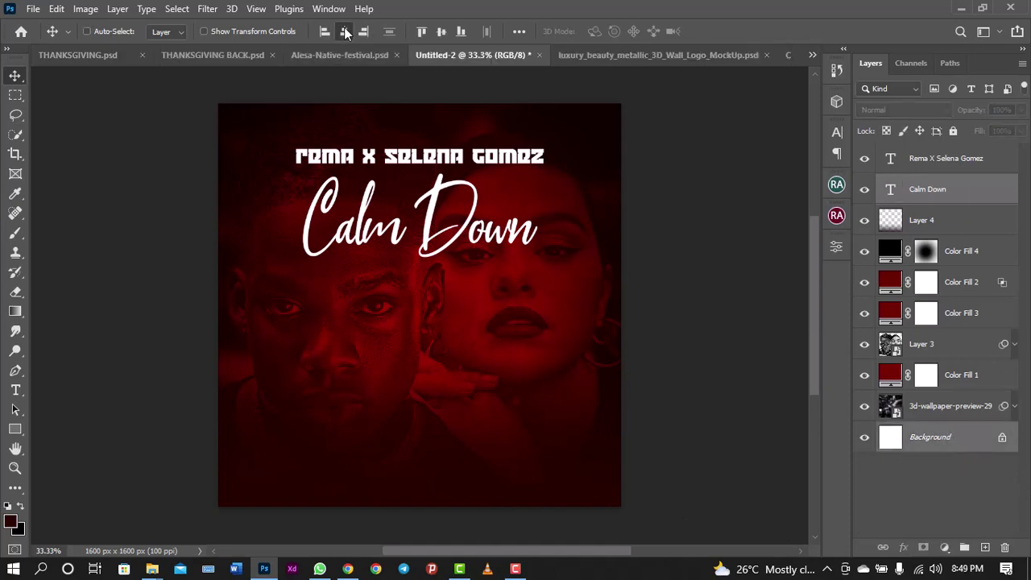
left_click(966, 159)
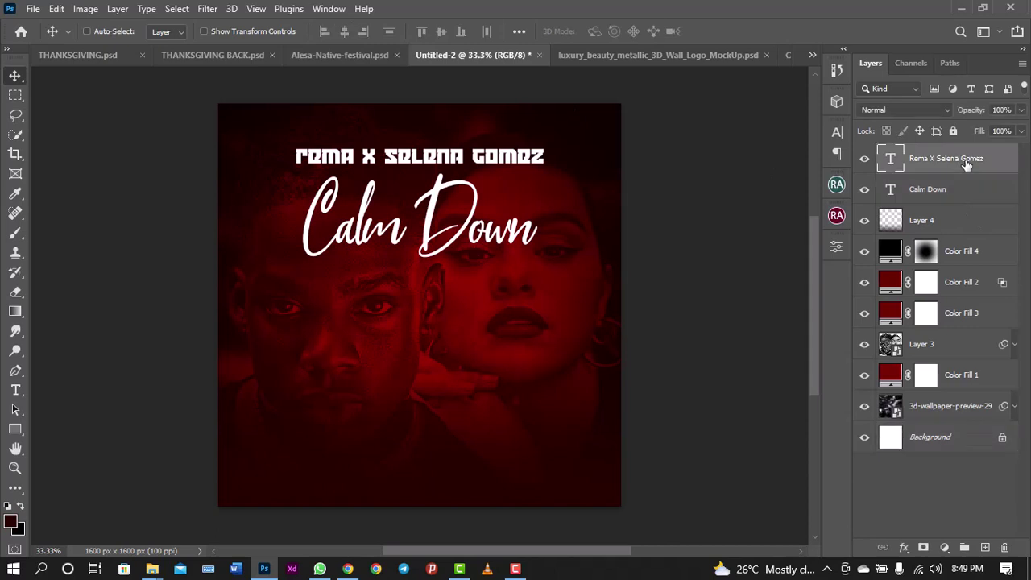
left_click(943, 448)
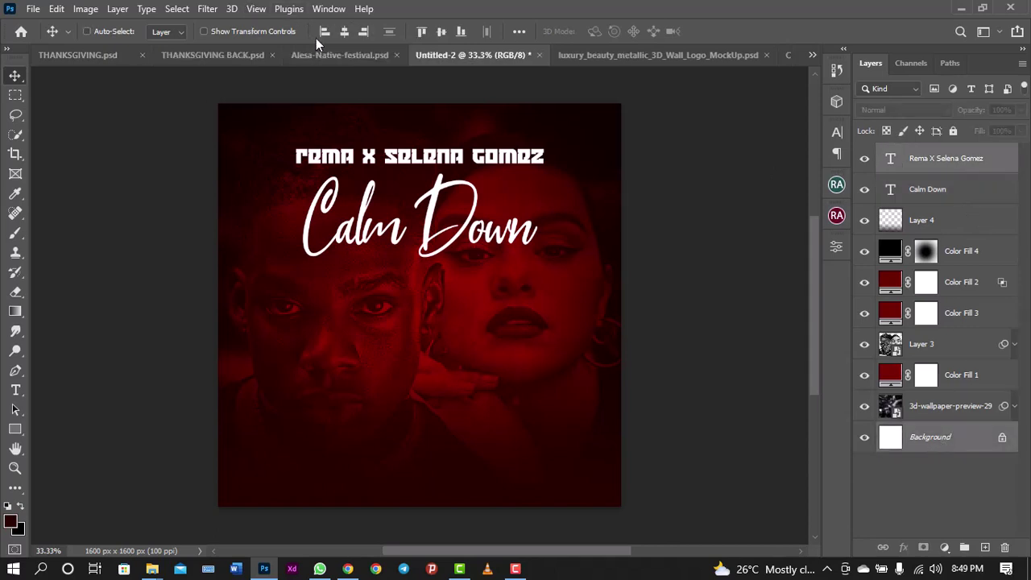
left_click(344, 32)
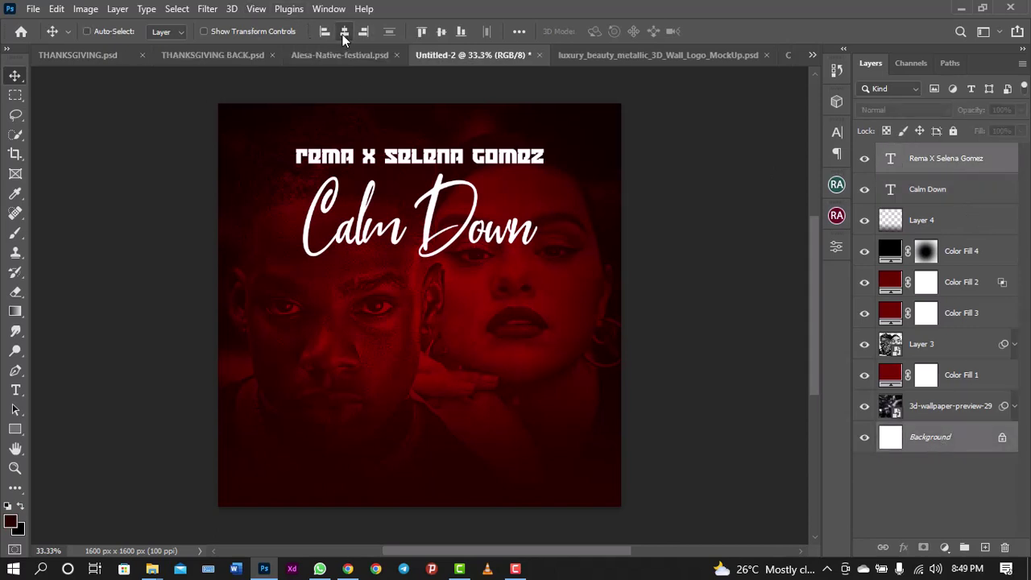
left_click(973, 173)
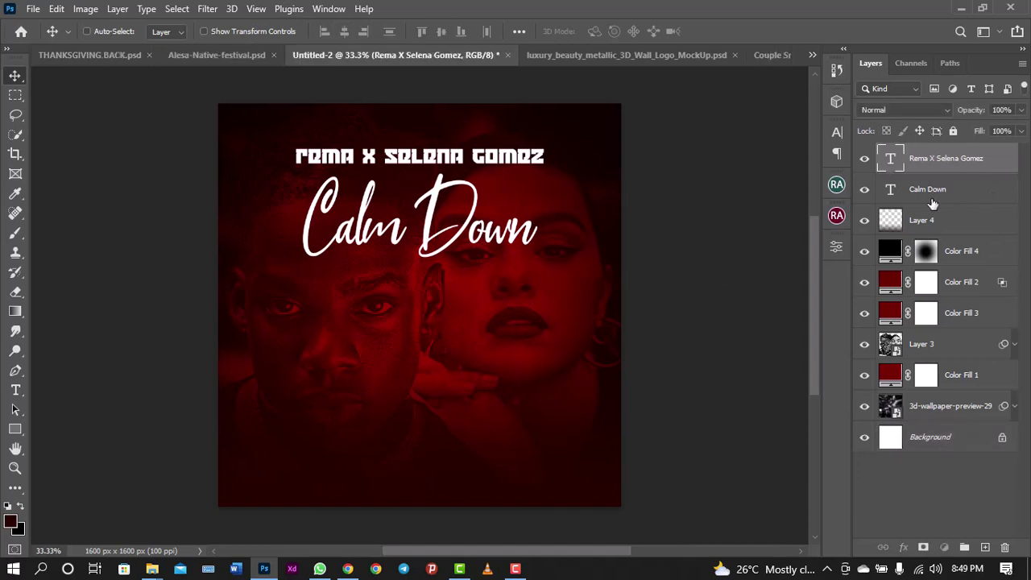
Move the "Calm Down" title to the cover's lower edge and place the "Rema X Selena Gomez" line just above it
left_click(932, 198)
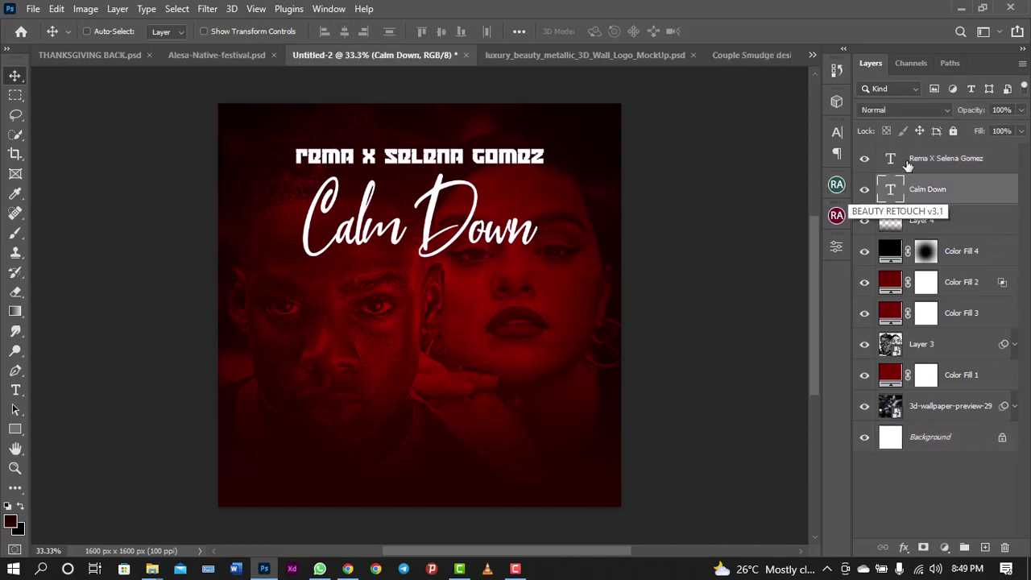
mouse_move(439, 250)
left_mouse_down()
mouse_move(441, 275)
mouse_move(443, 250)
left_mouse_up()
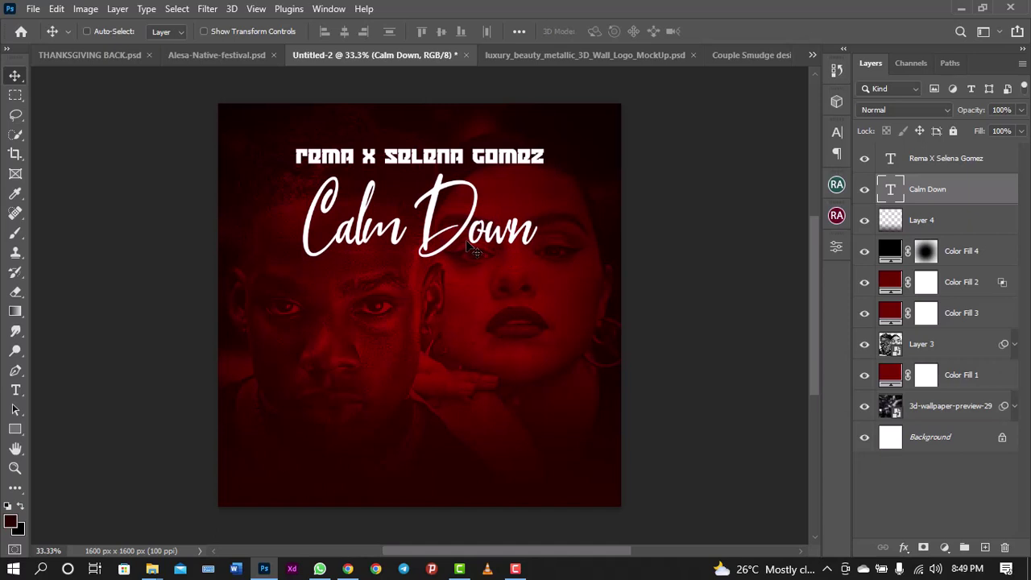
left_click_drag(468, 244, 497, 491)
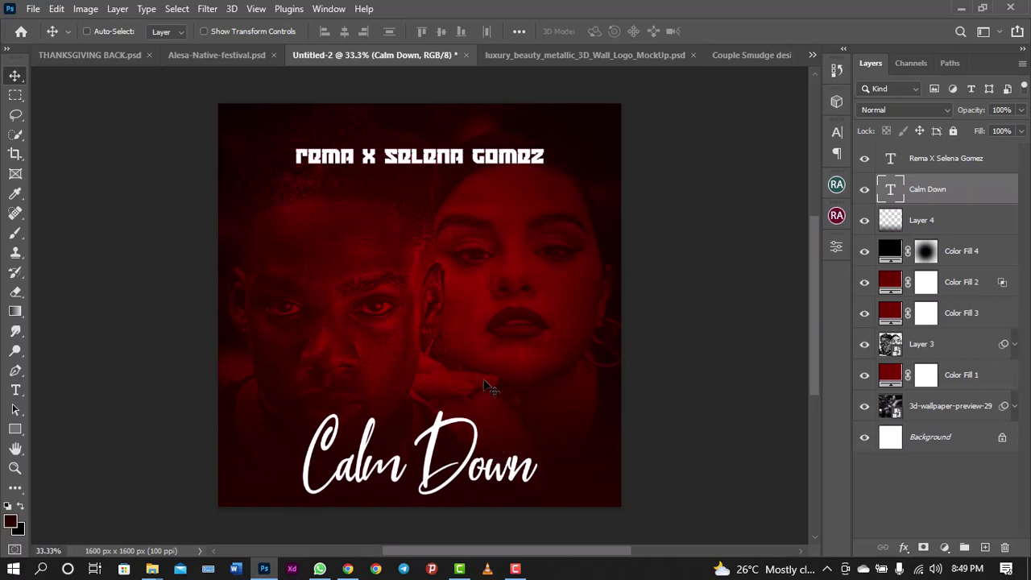
left_click(953, 161)
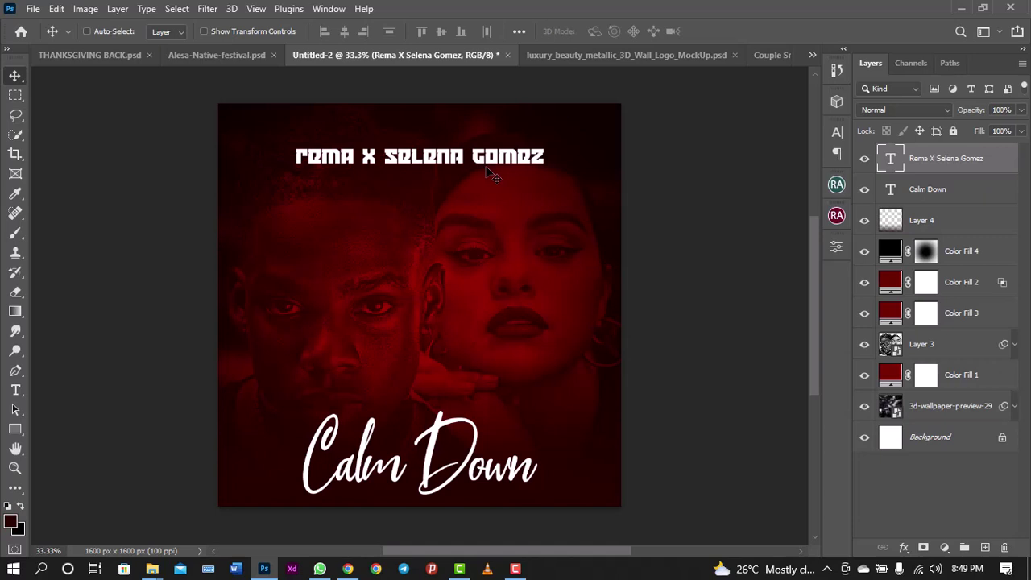
left_click_drag(488, 169, 492, 405)
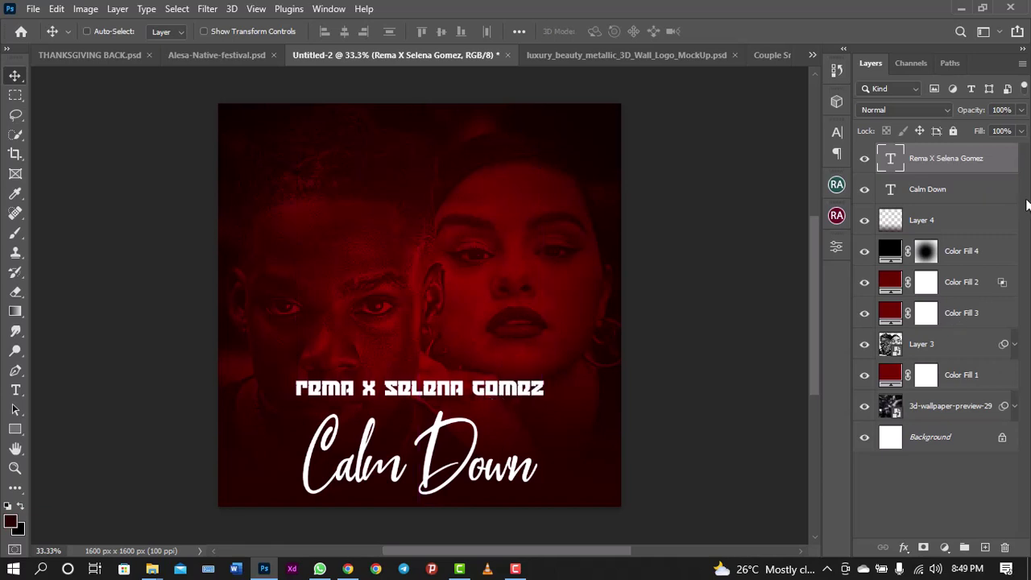
Place the "Rema X Selena Gomez" line directly below the "Calm Down" title and shift both together near the cover's lower edge
left_click_drag(533, 373, 522, 328)
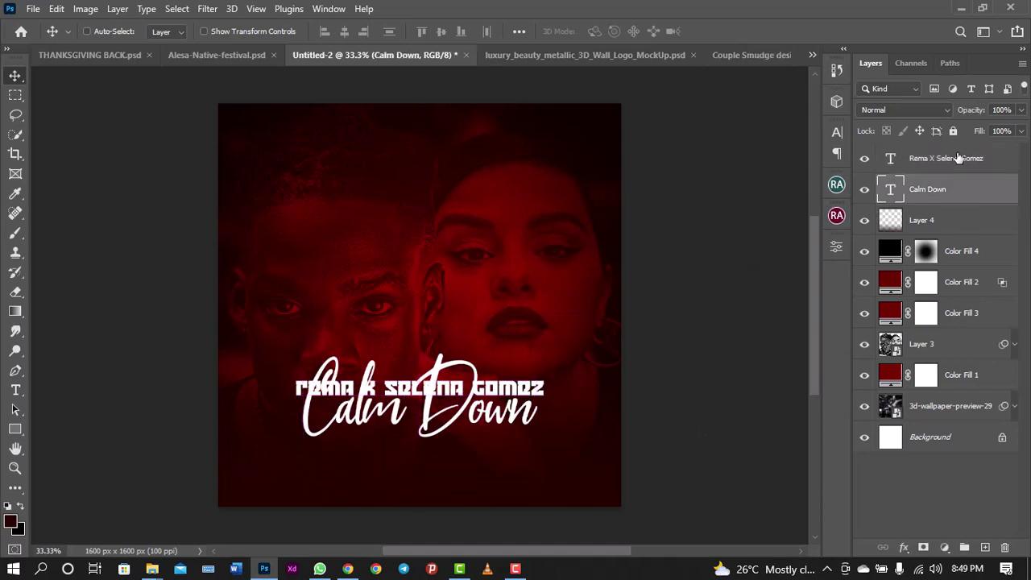
left_click(957, 158)
left_click_drag(489, 387, 483, 438)
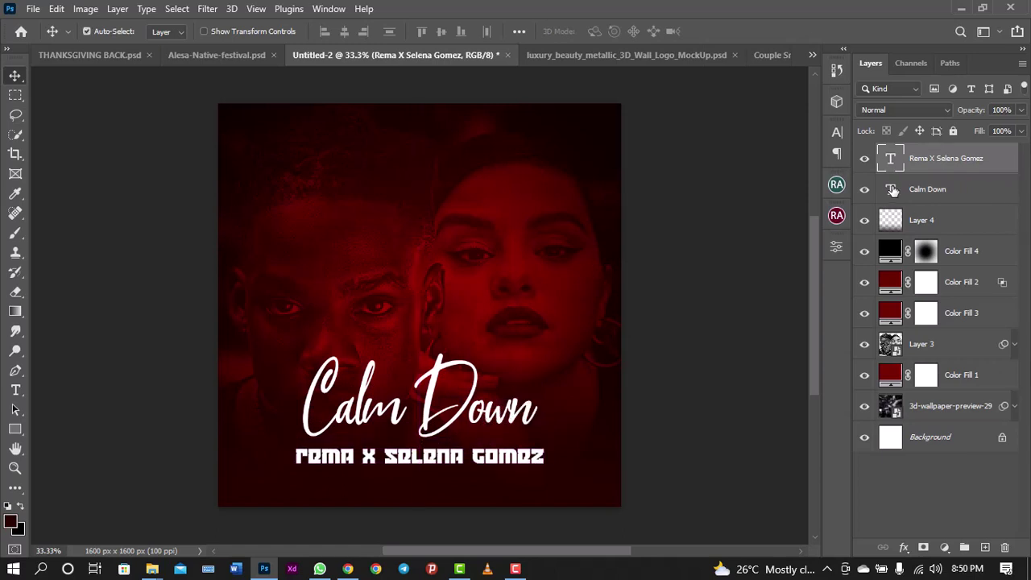
left_click(915, 193, "shift")
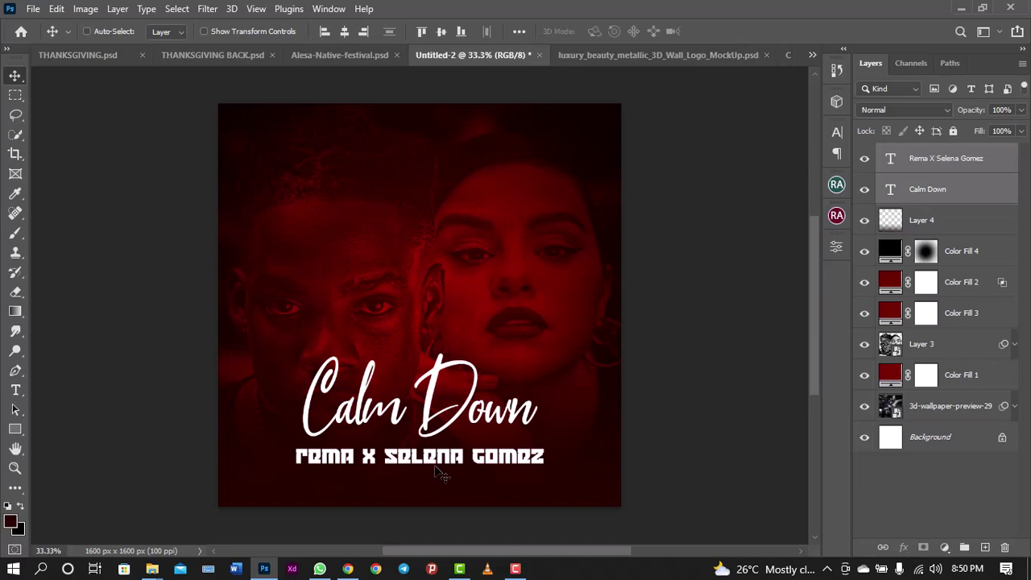
left_click_drag(435, 469, 427, 495)
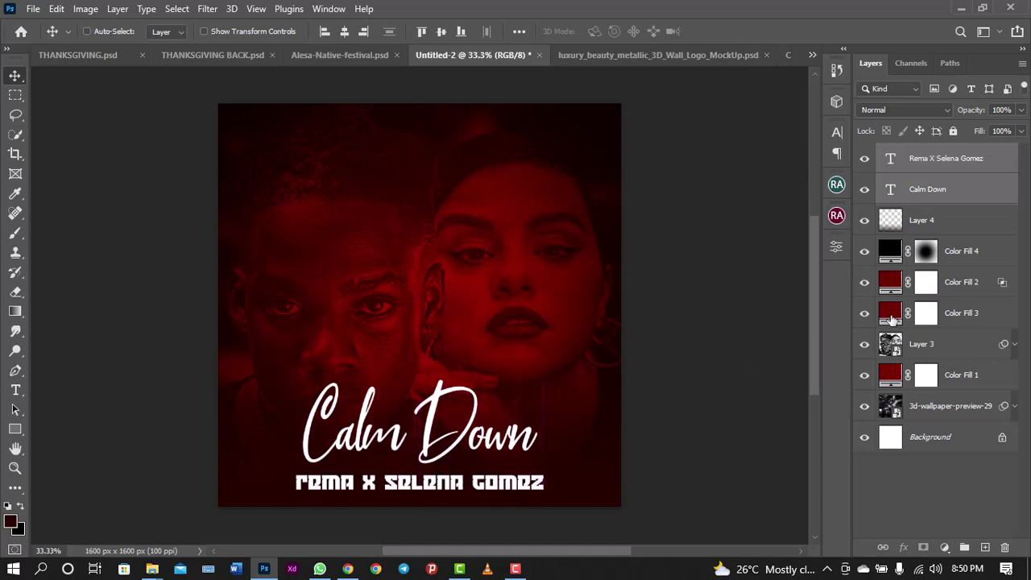
Examine the overall cover composition and text placement at several magnifications
key("ctrl+plus")
key("ctrl+minus")
key("ctrl+minus")
key("ctrl+minus")
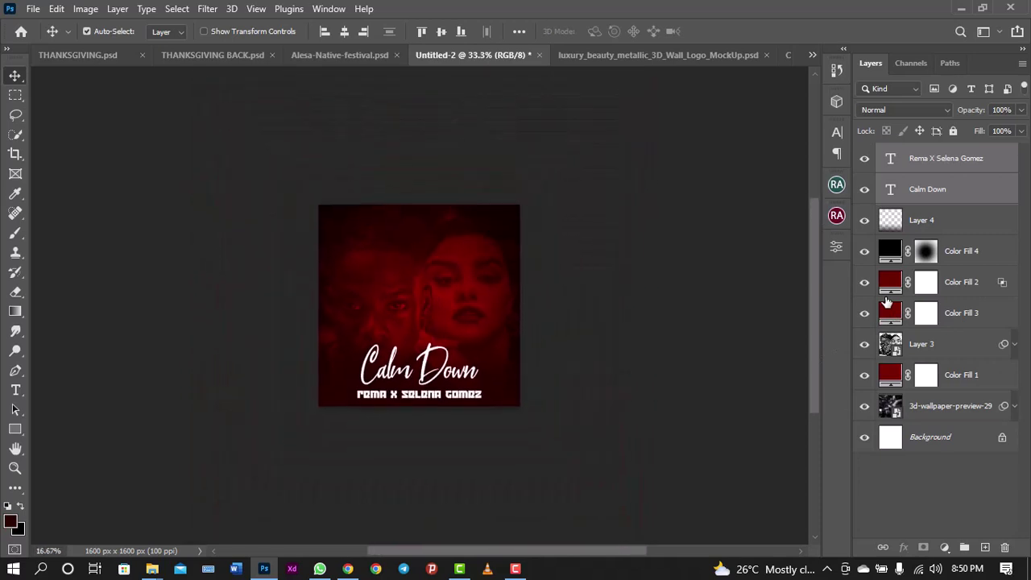
key("ctrl+plus")
key("ctrl+plus")
key("ctrl+plus")
key("ctrl+minus")
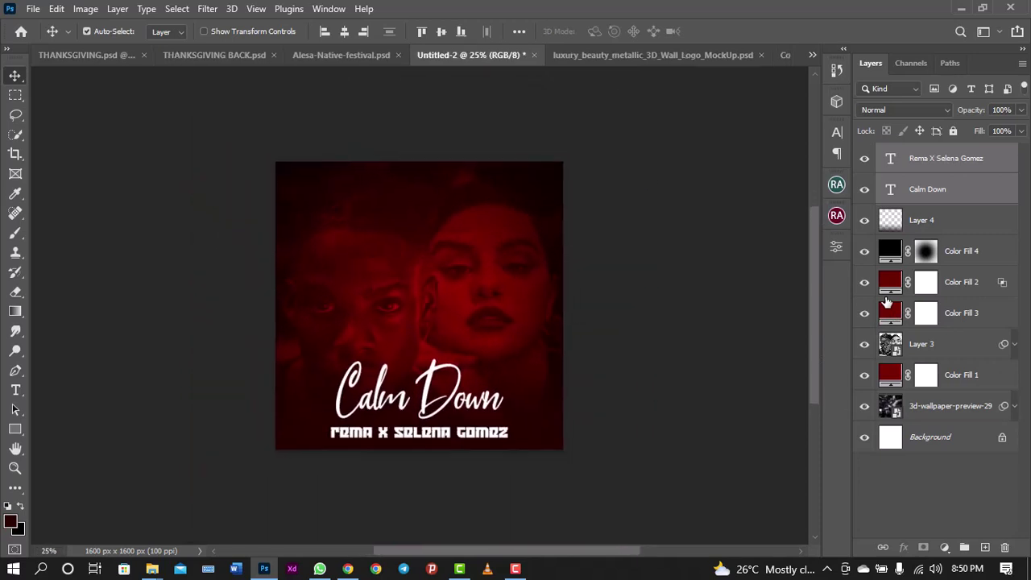
key("ctrl+minus")
key("ctrl+plus")
key("ctrl+plus")
key("ctrl+minus")
key("ctrl+minus")
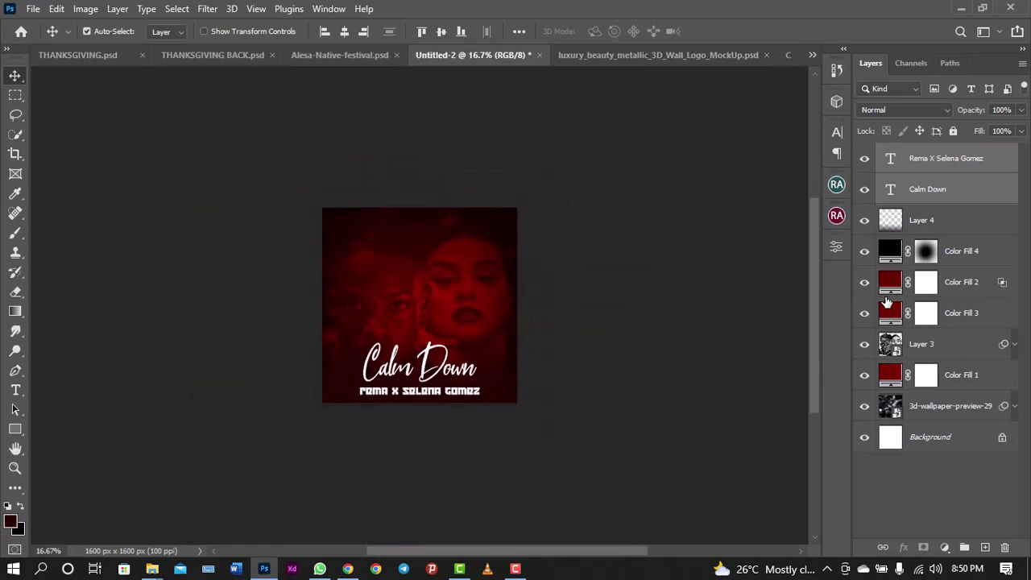
key("ctrl+plus")
key("ctrl+plus")
key("ctrl+minus")
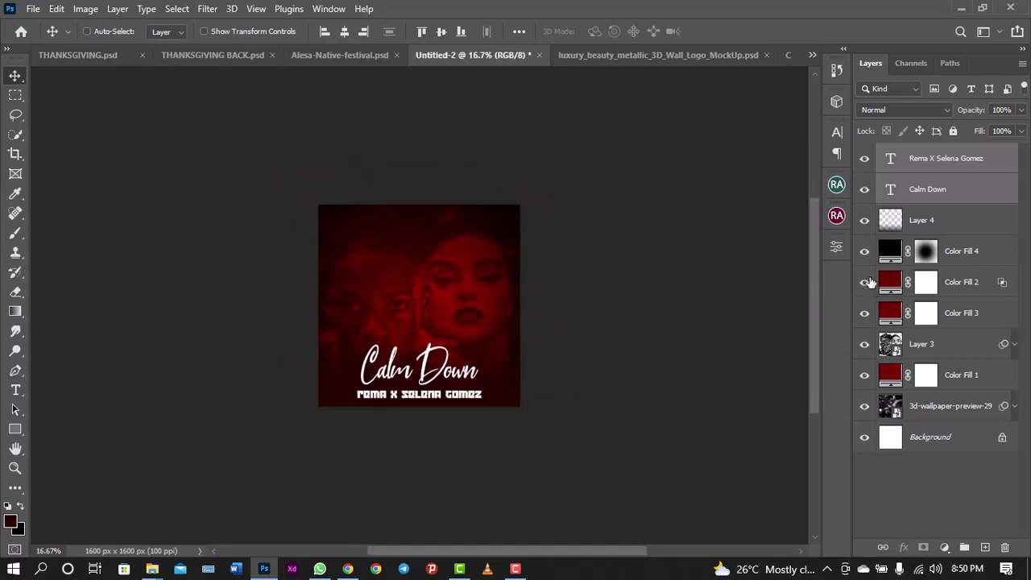
Check the effect of Color Fill 2 on the artwork and inspect its colour, comparing it with Color Fill 3
left_click(866, 282)
left_click(867, 282)
left_click(959, 288)
left_click(965, 314)
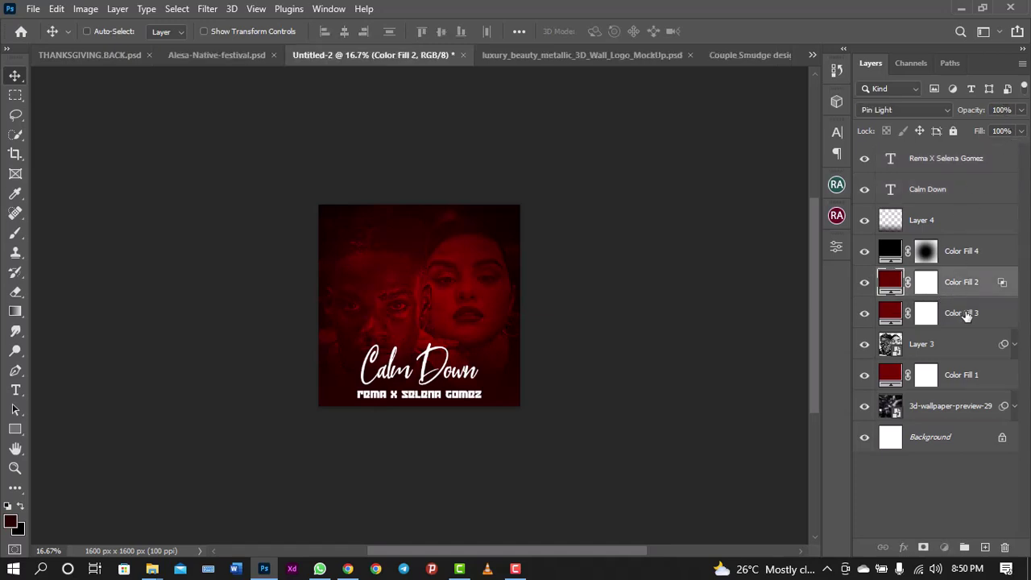
left_click(949, 284)
left_click(965, 313)
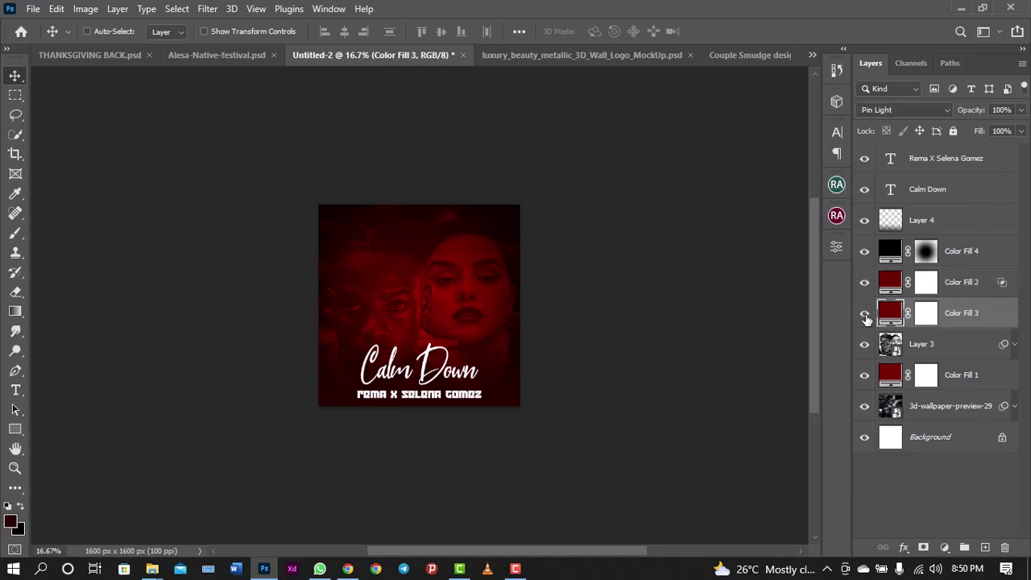
double_click(892, 286)
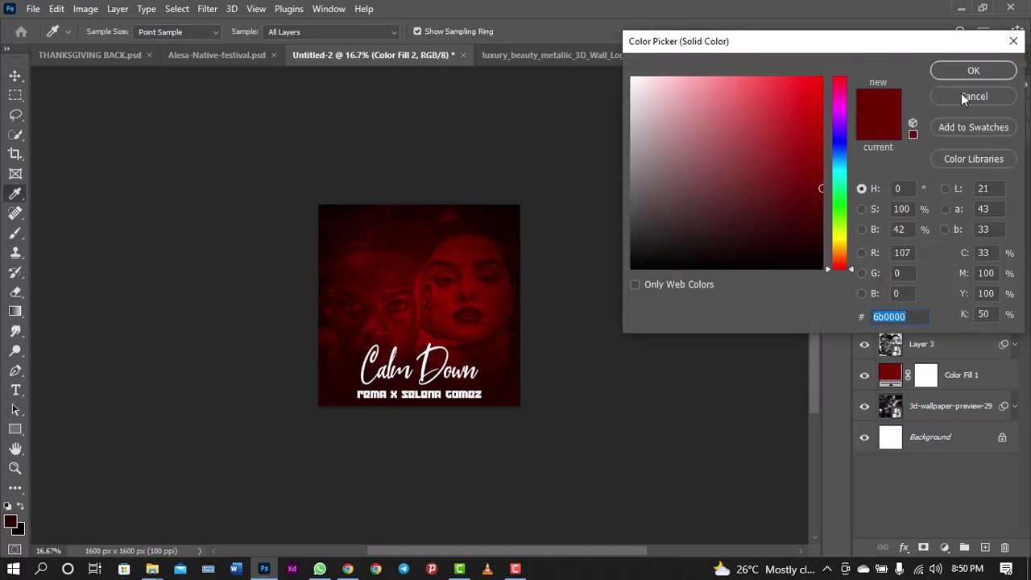
left_click(960, 94)
left_click(892, 320)
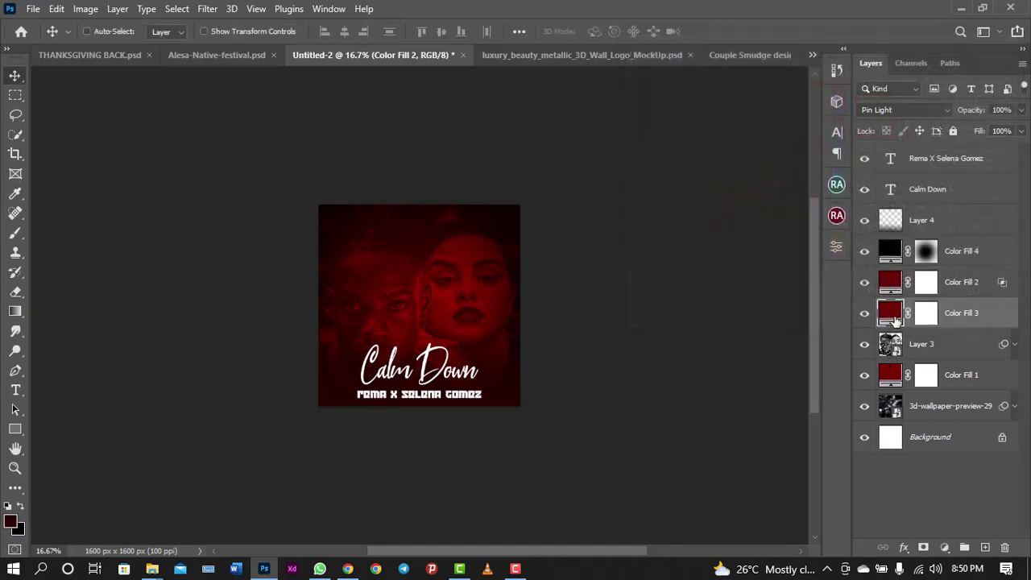
double_click(894, 320)
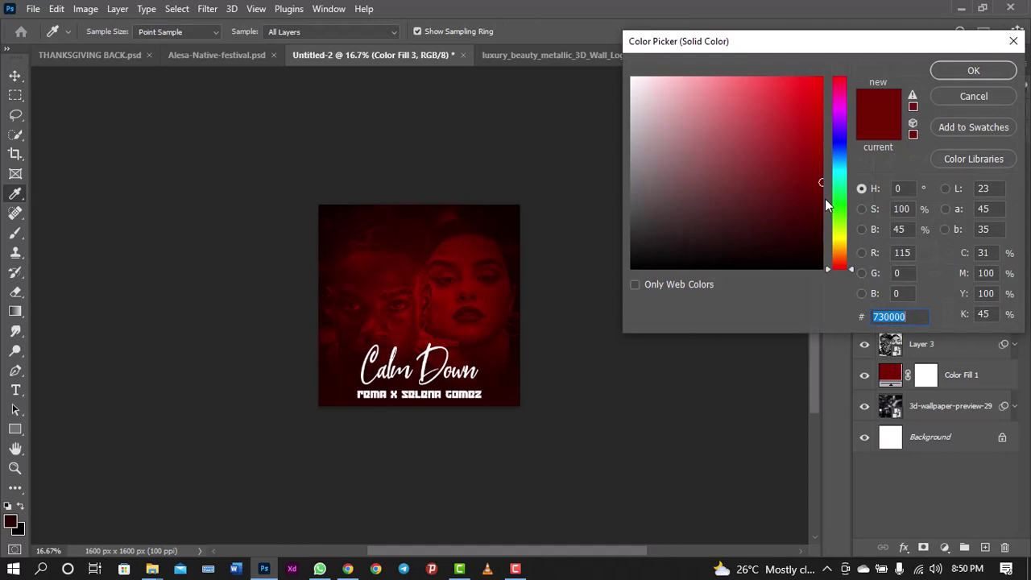
left_click(818, 198)
left_click_drag(819, 198, 819, 219)
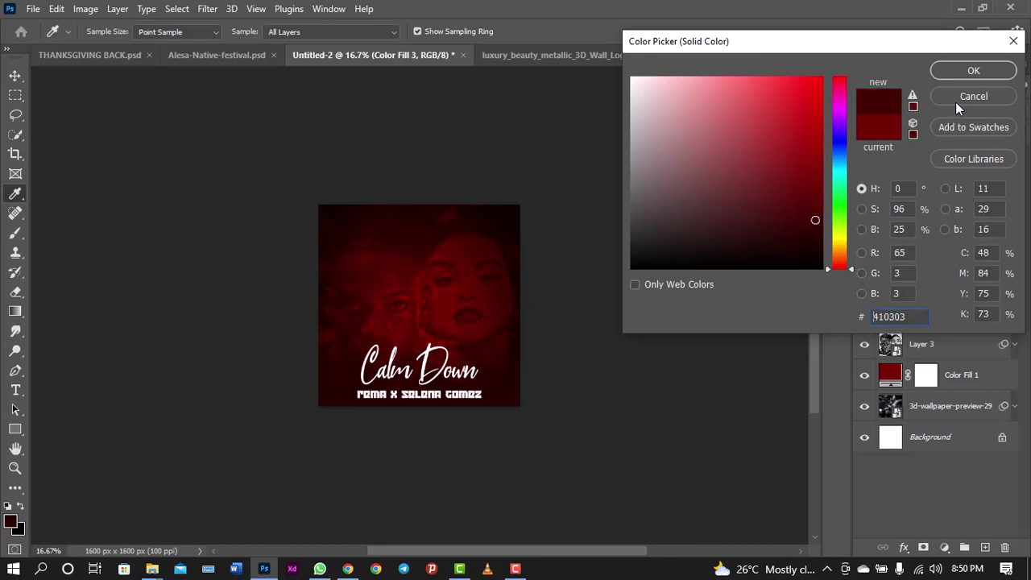
left_click(955, 102)
Change the Color Fill 2 layer's colour to black (000000)
double_click(891, 282)
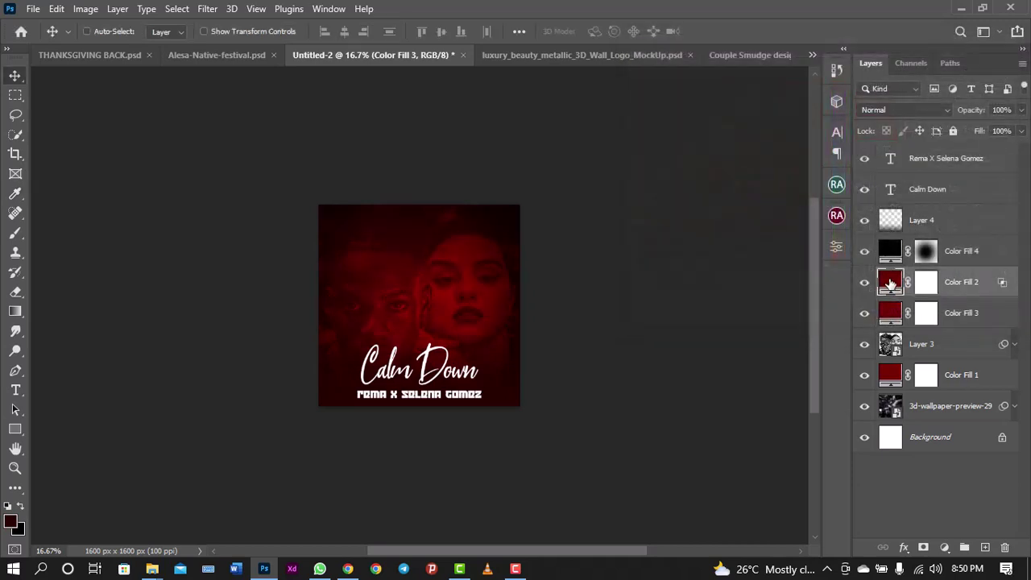
left_click_drag(819, 164, 840, 295)
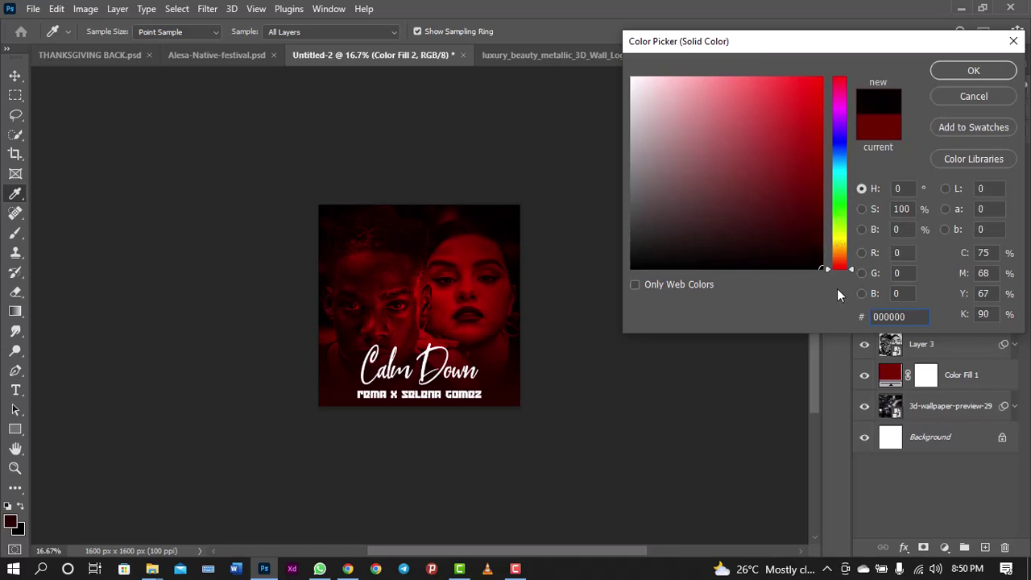
left_click(973, 73)
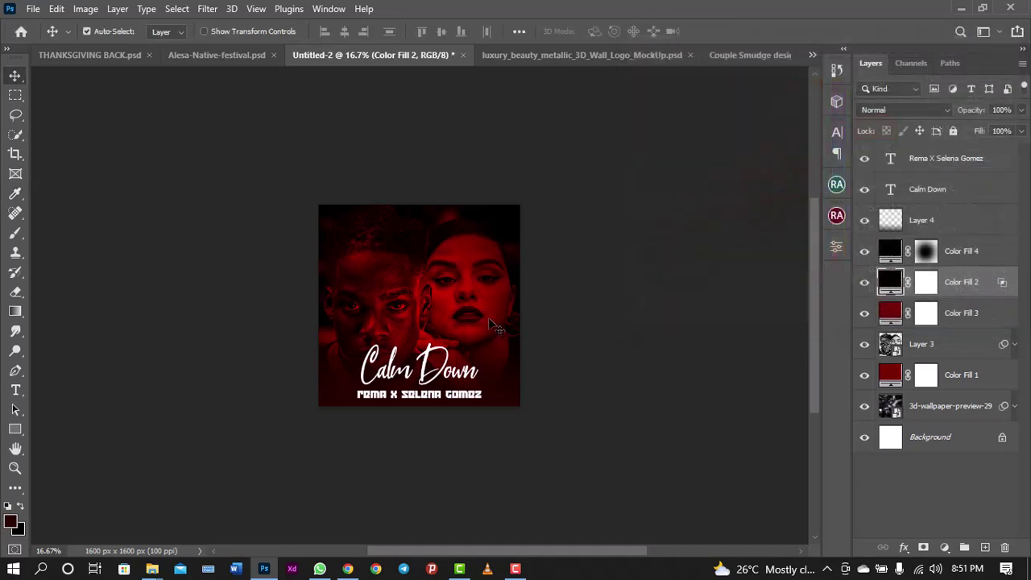
scroll(496, 326, "up", 1)
scroll(495, 326, "up", 1)
scroll(495, 326, "down", 1)
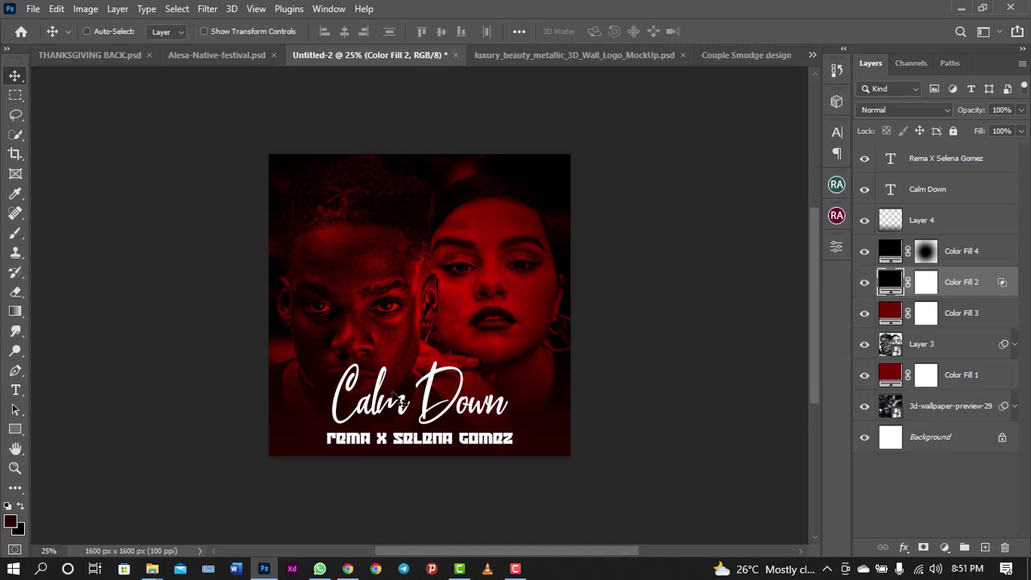
Switch to the BG & PNG folder in File Explorer and open its Flowers subfolder
mouse_move(151, 569)
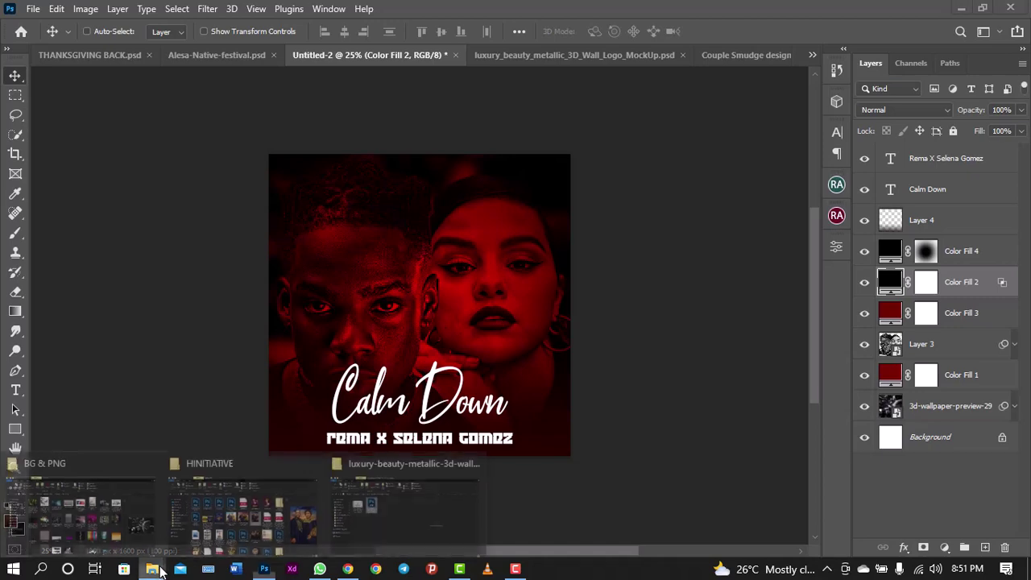
left_click(155, 532)
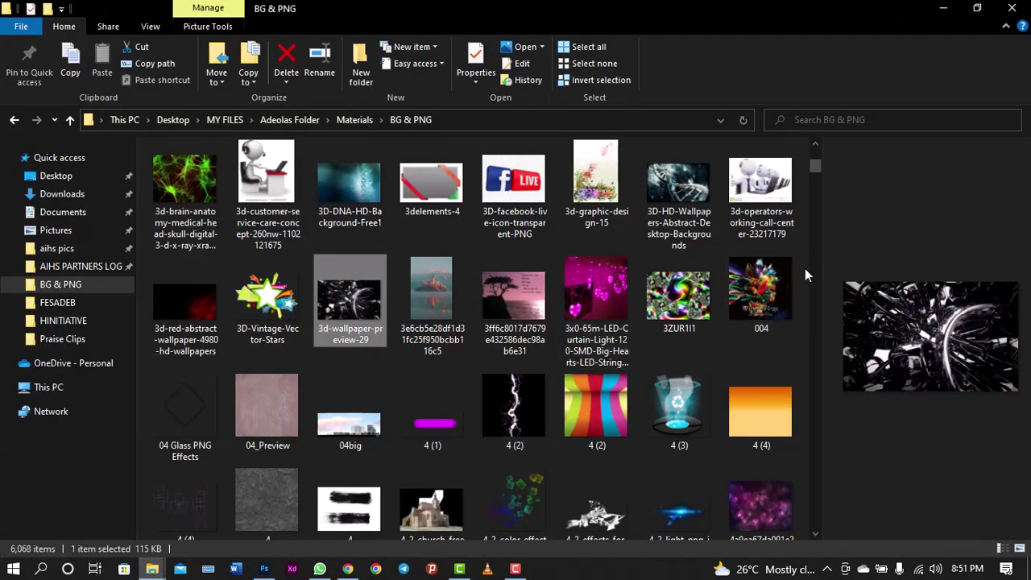
left_click_drag(813, 174, 813, 155)
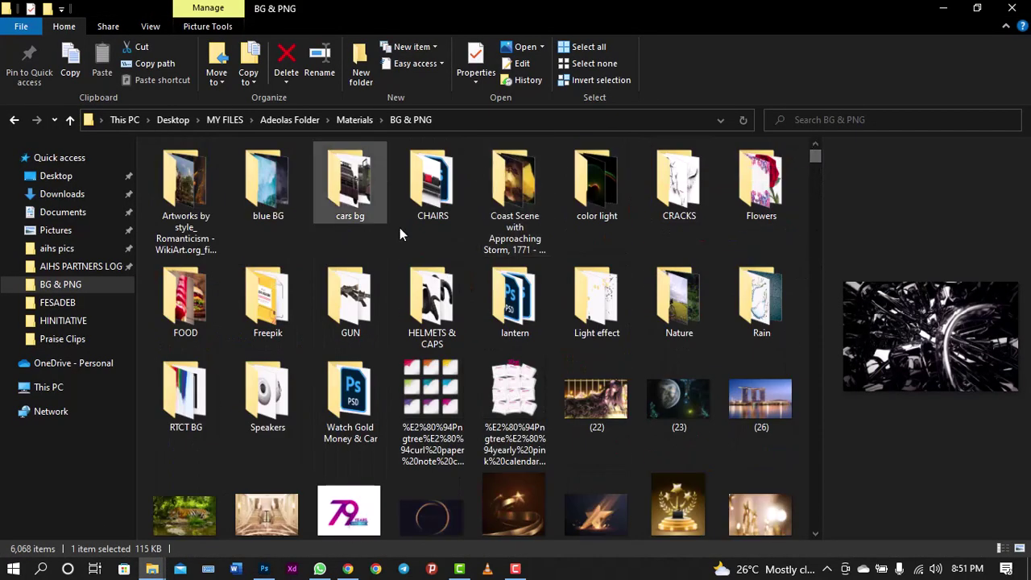
left_click(764, 193)
double_click(763, 193)
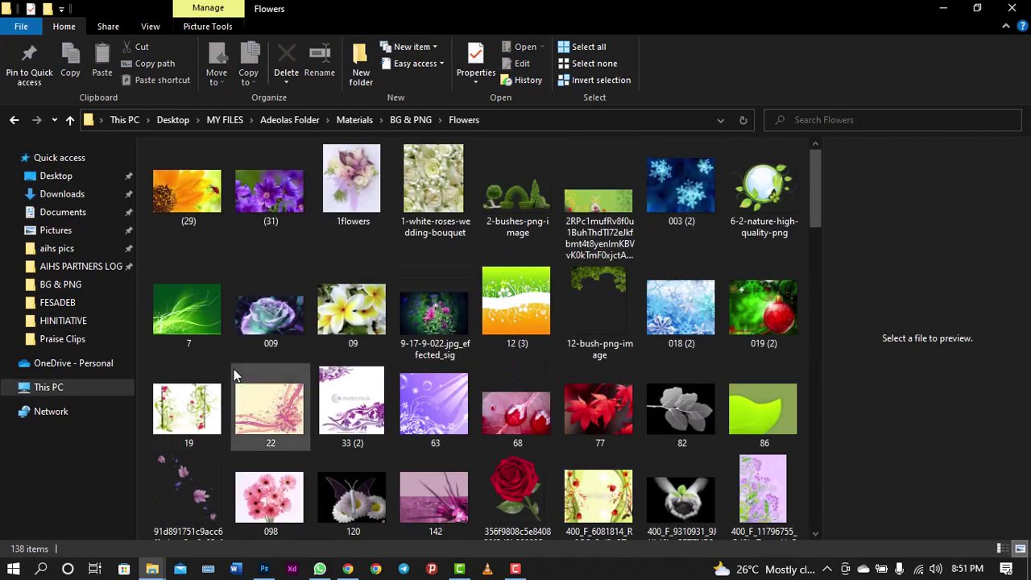
Look through the flower images in the folder for a decorative element that suits the red cover
scroll(475, 323, "down", 3)
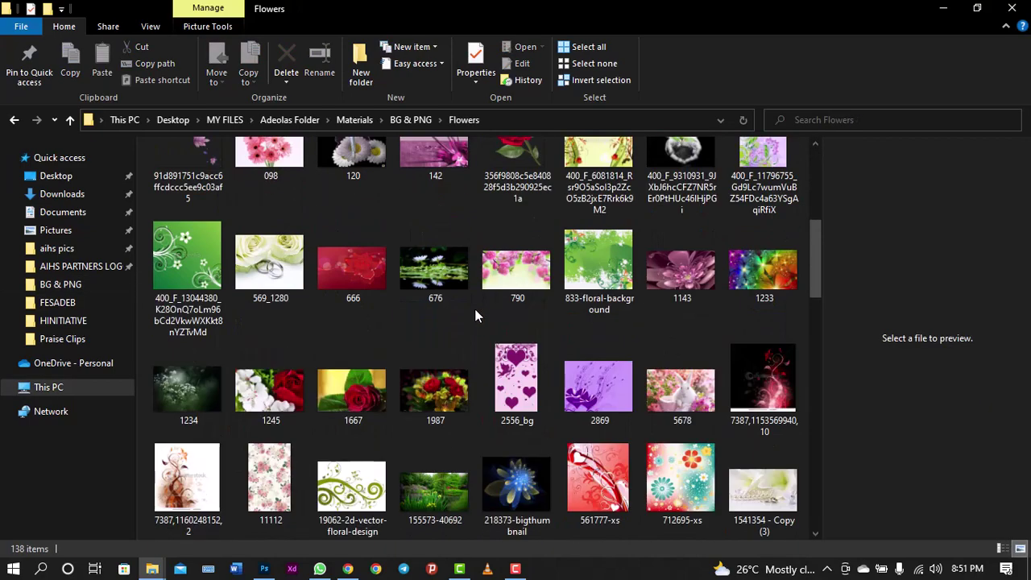
scroll(474, 308, "down", 5)
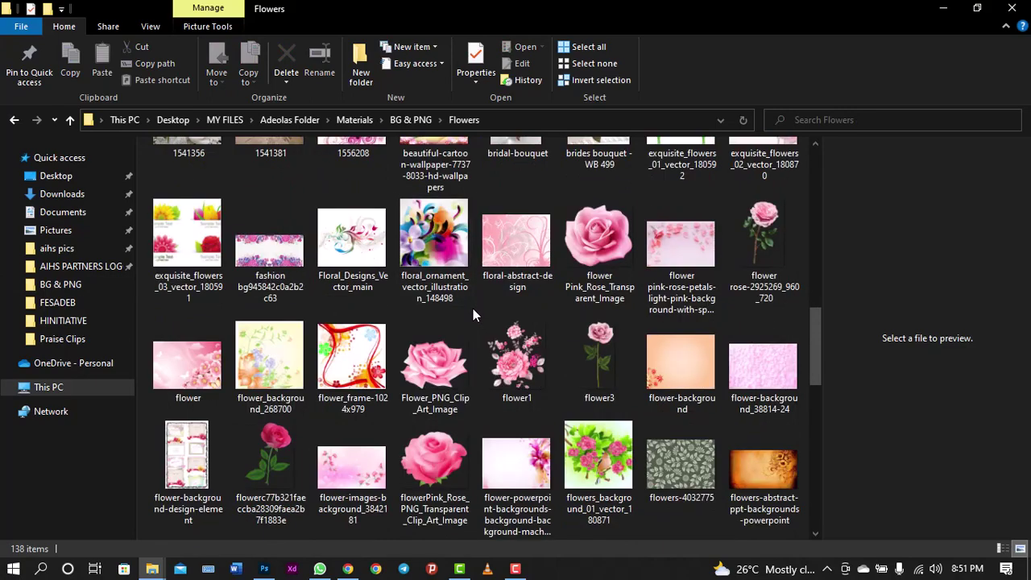
scroll(472, 309, "down", 2)
scroll(473, 308, "up", 2)
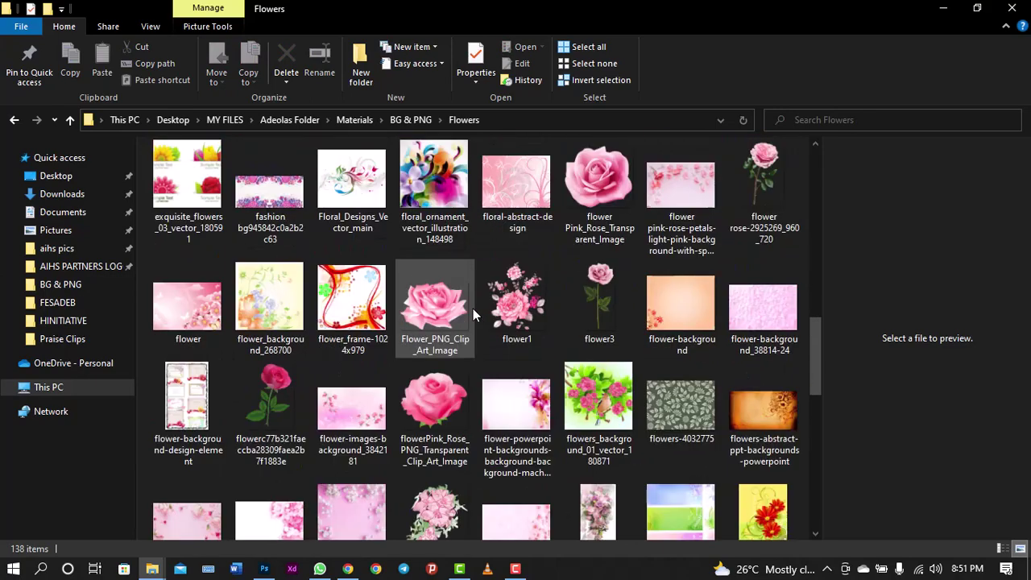
scroll(472, 308, "up", 3)
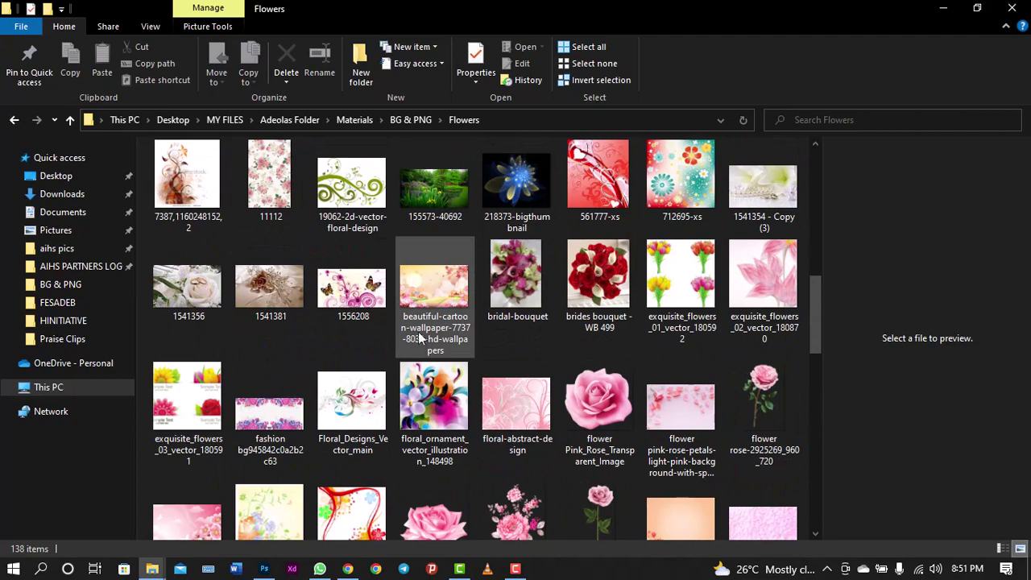
scroll(597, 310, "down", 10)
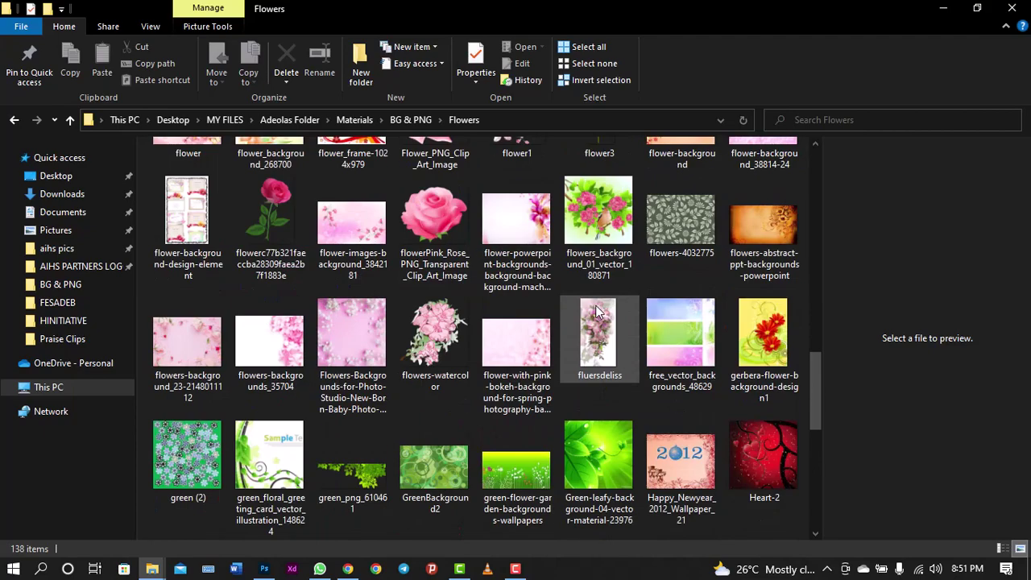
scroll(596, 311, "down", 2)
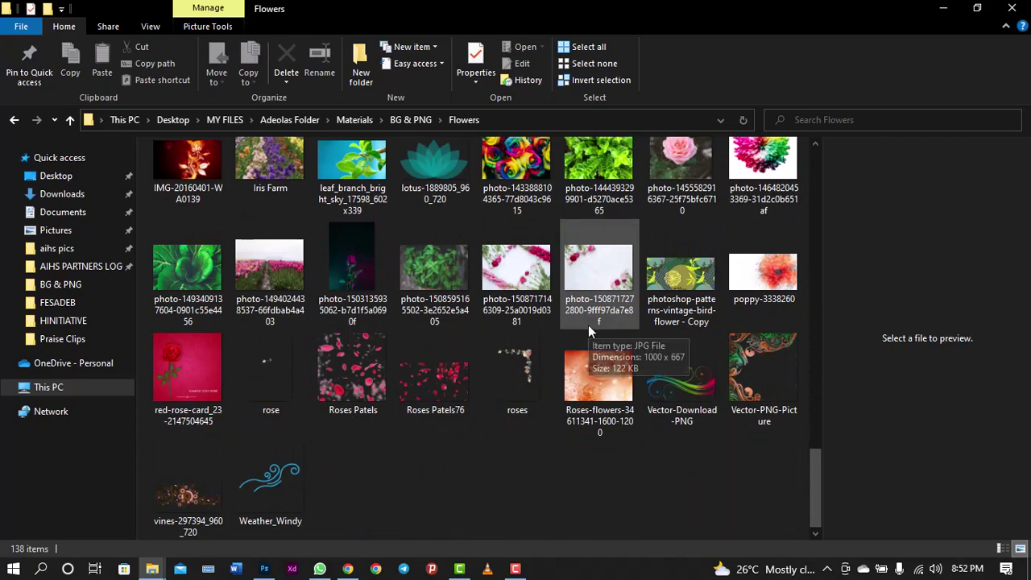
scroll(582, 315, "up", 2)
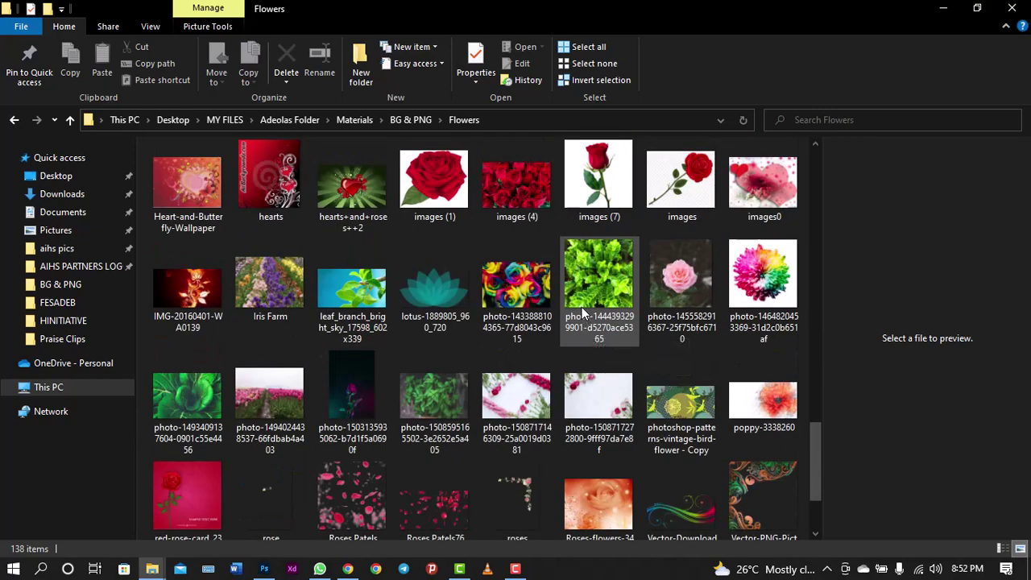
scroll(585, 315, "up", 8)
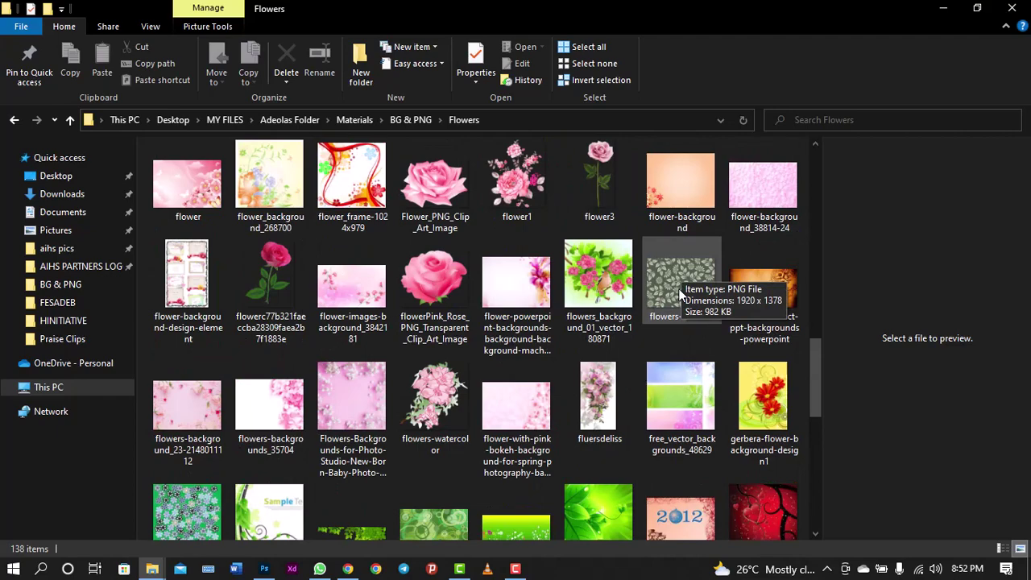
scroll(678, 290, "up", 10)
scroll(678, 288, "down", 2)
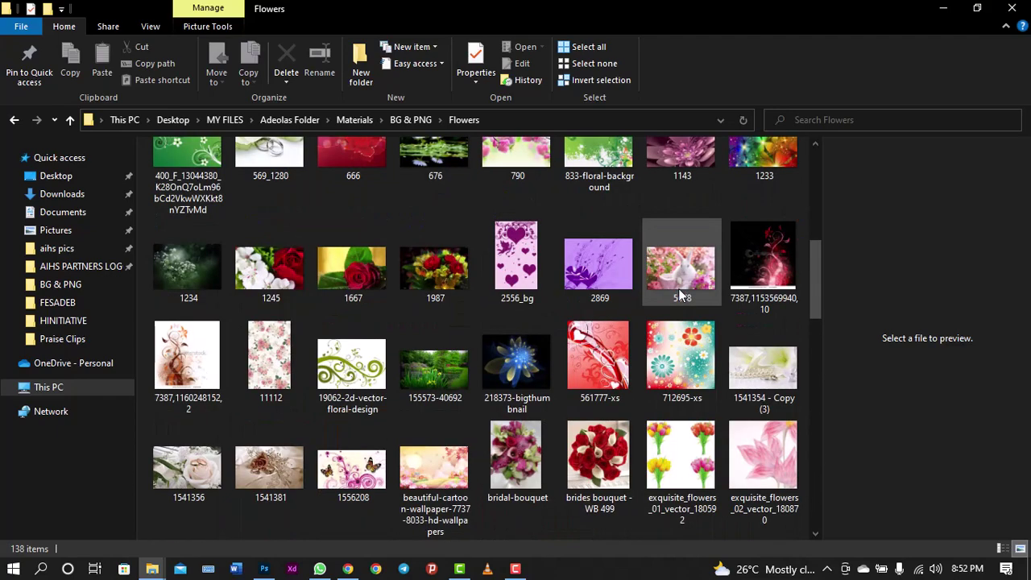
scroll(678, 290, "down", 4)
scroll(678, 288, "up", 9)
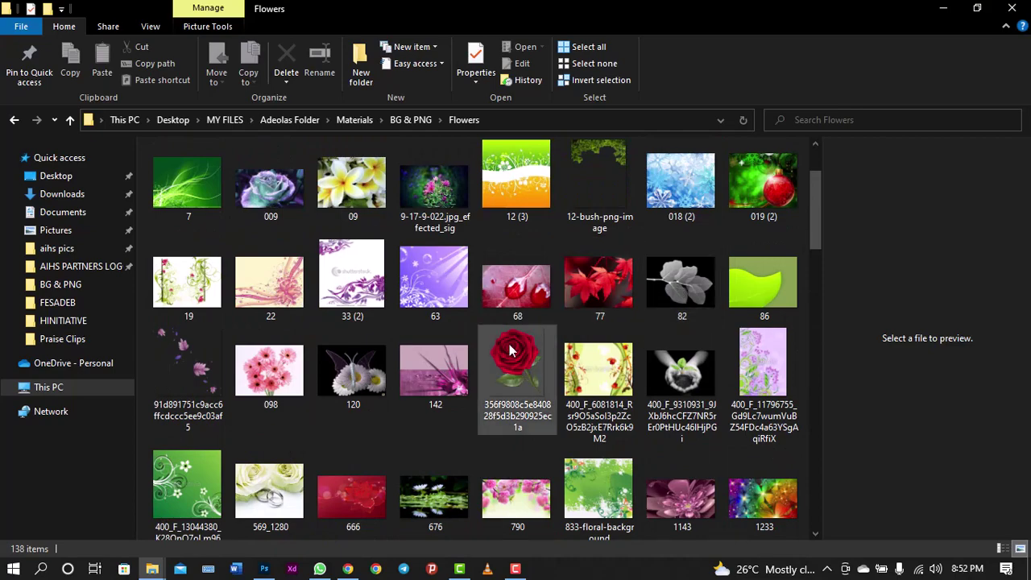
Place the red rose image 356f9808c5e840828f5d3b290925ec1a from the Flowers folder into the Calm Down cover in Photoshop
left_click(494, 362)
left_click_drag(513, 364, 478, 325)
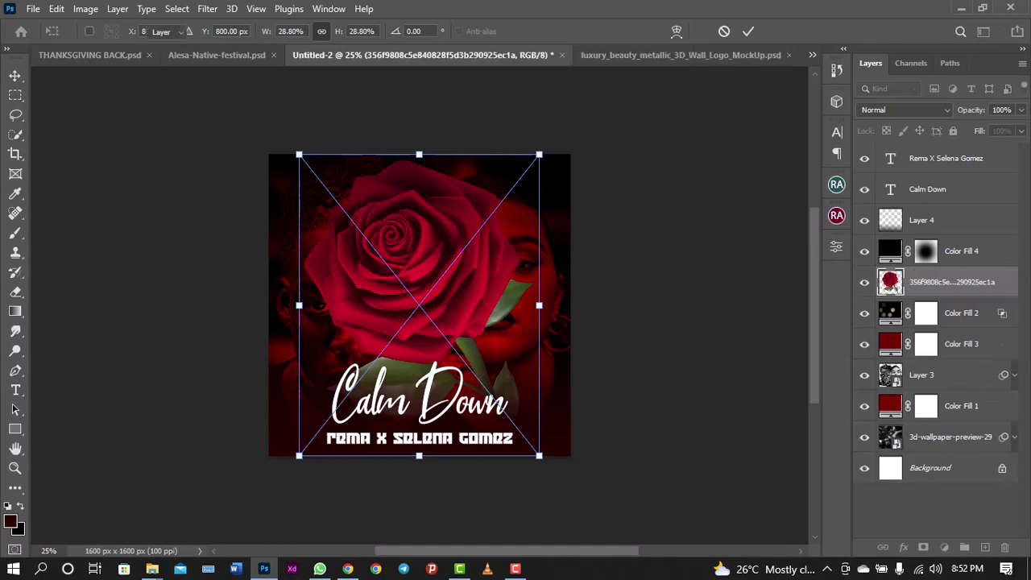
key("Return")
left_click_drag(984, 290, 943, 303)
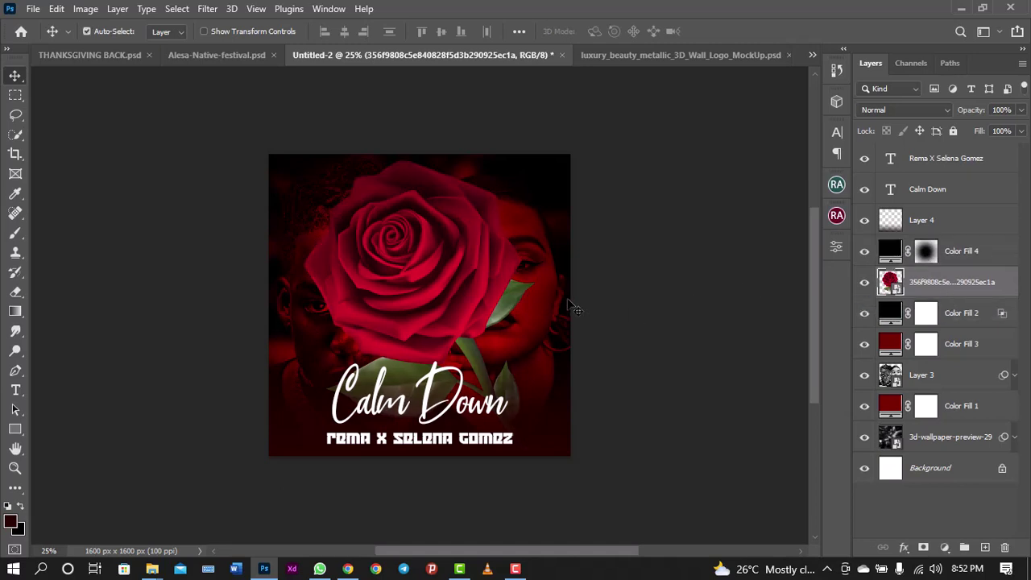
Rotate the rose to -97.34°, scale it to 19.28% at the cover's upper edge, and move its layer to the top of the stack
key("ctrl+t")
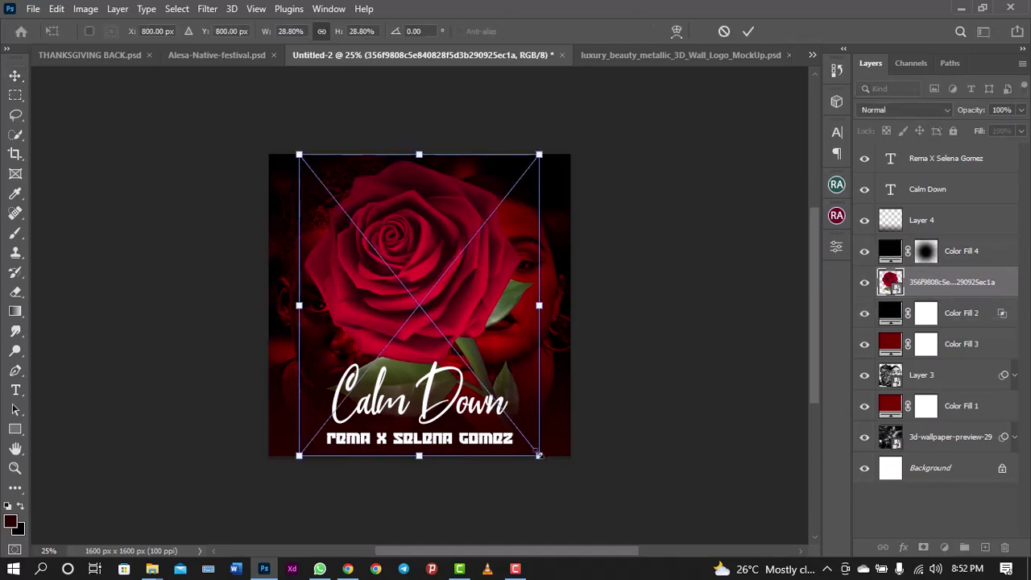
left_click_drag(539, 455, 477, 296)
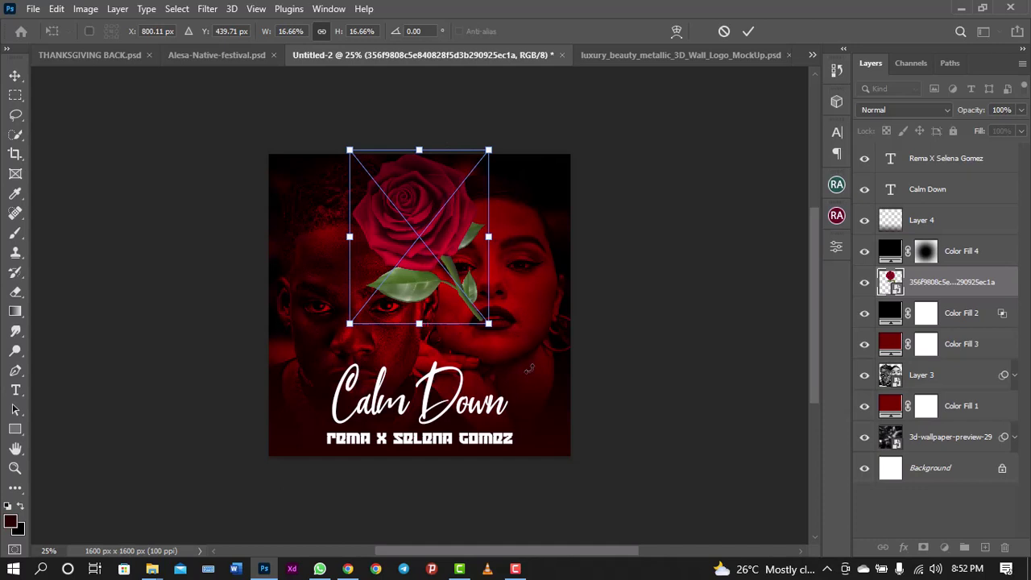
left_click_drag(529, 368, 522, 121)
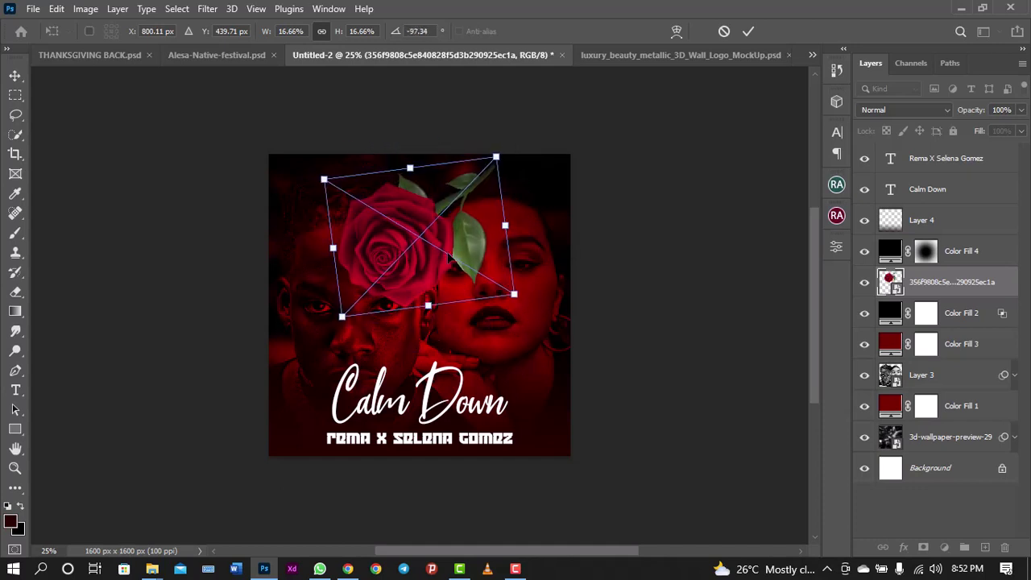
left_click_drag(448, 256, 492, 195)
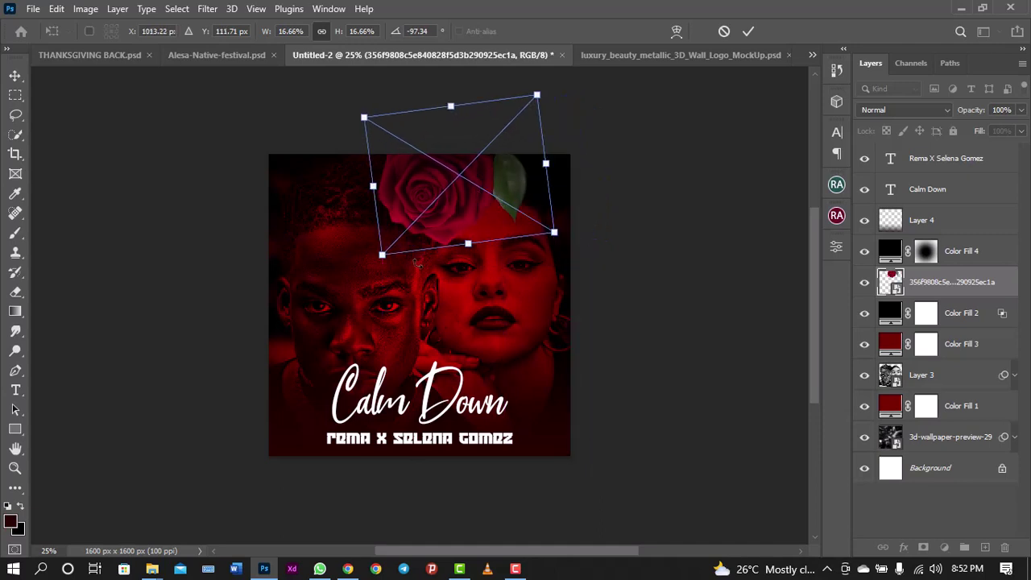
left_click_drag(374, 258, 351, 282)
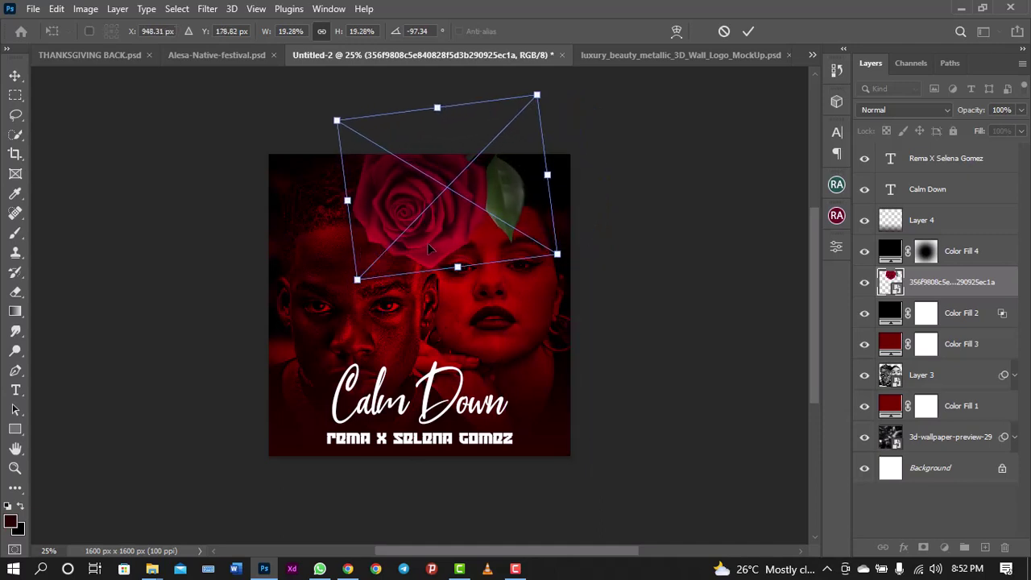
left_click_drag(427, 242, 455, 204)
key("Return")
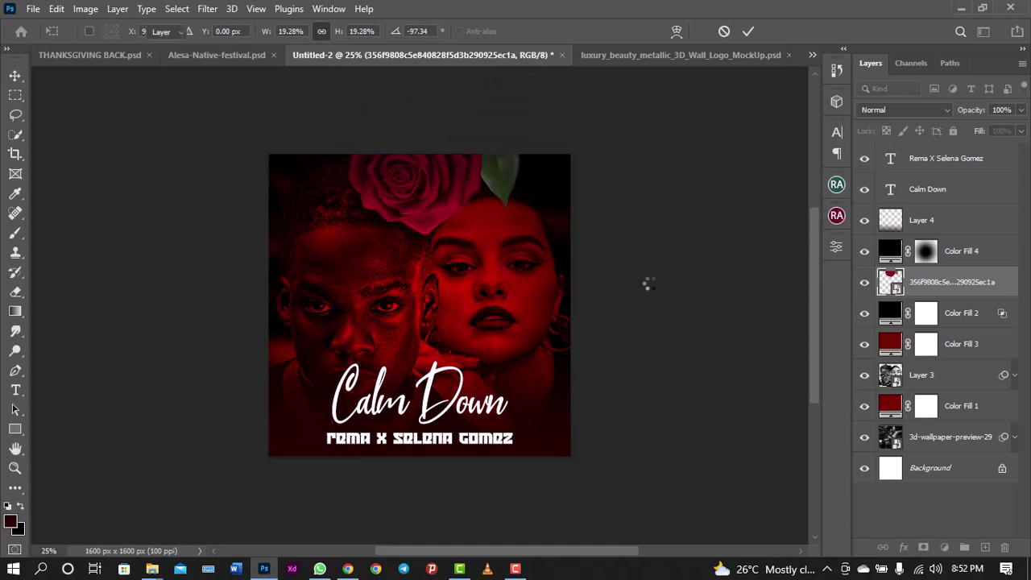
left_click_drag(959, 290, 955, 158)
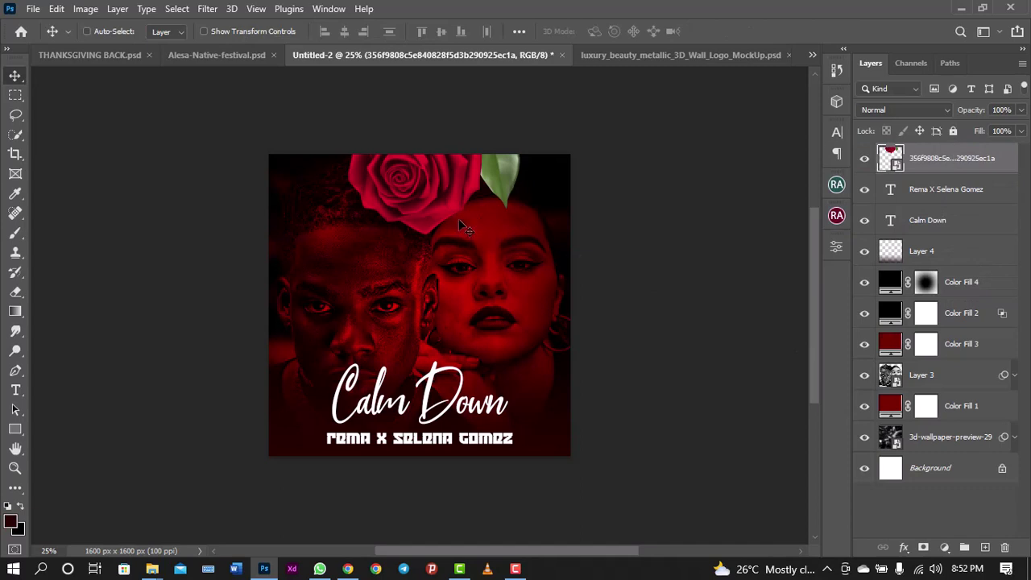
Shrink the rose to 8.78% in the cover's upper-right corner and place a duplicate near the lower-left edge
left_click_drag(439, 263, 533, 300)
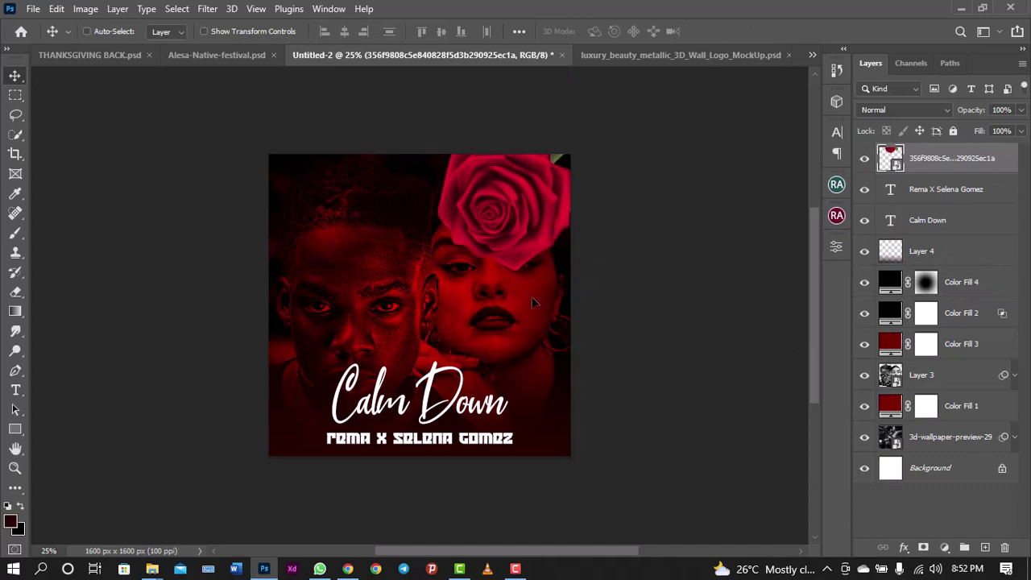
key("ctrl+t")
left_click_drag(642, 256, 330, 389)
key("Return")
Enlarge the duplicate rose slightly and move it over the middle of the Calm Down title
key("ctrl+t")
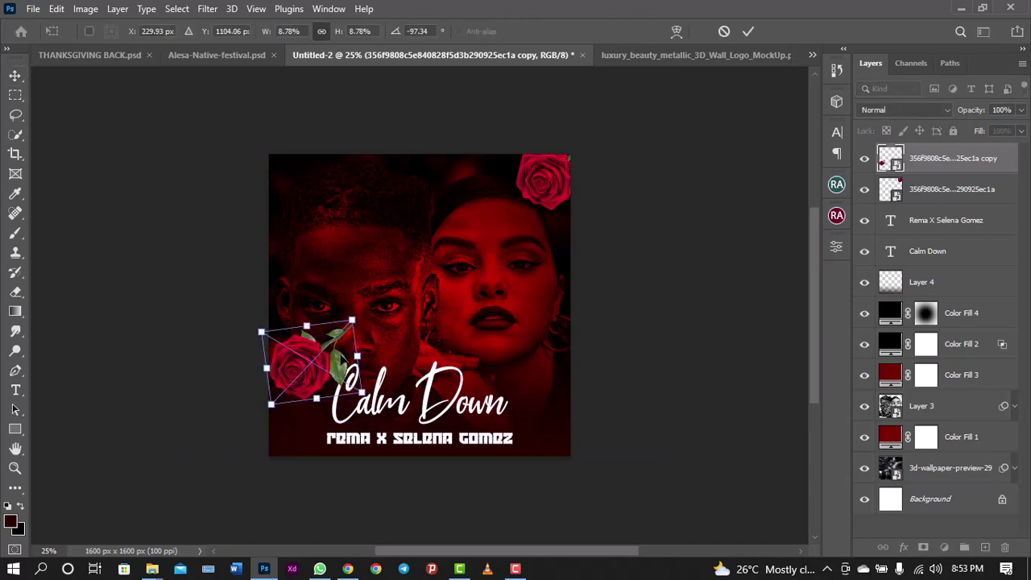
left_click_drag(351, 320, 366, 314)
left_click_drag(317, 357, 441, 400)
key("Return")
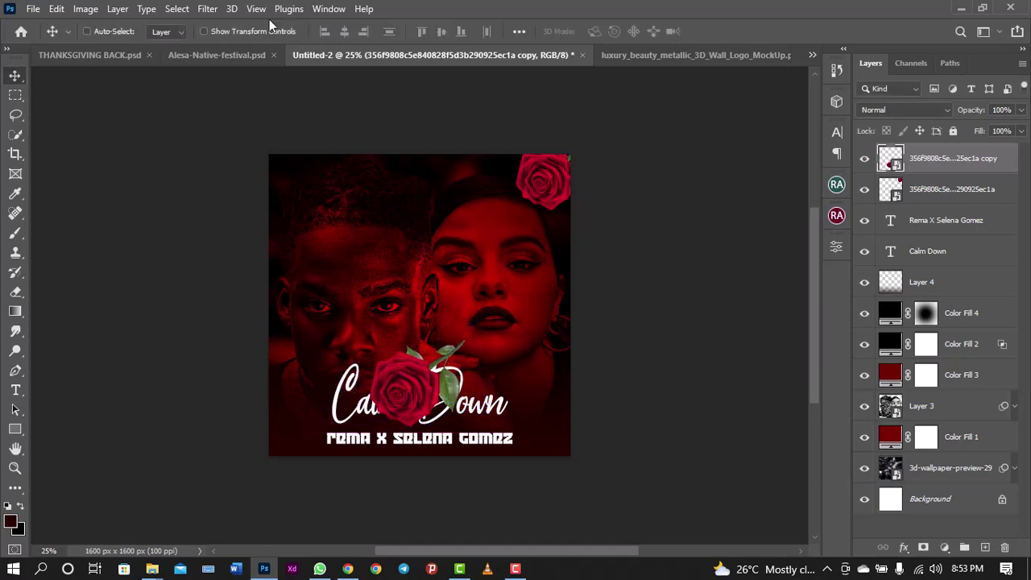
Apply a Motion Blur to the duplicate rose with a 33° angle and a 78-pixel distance
left_click(207, 9)
mouse_move(262, 201)
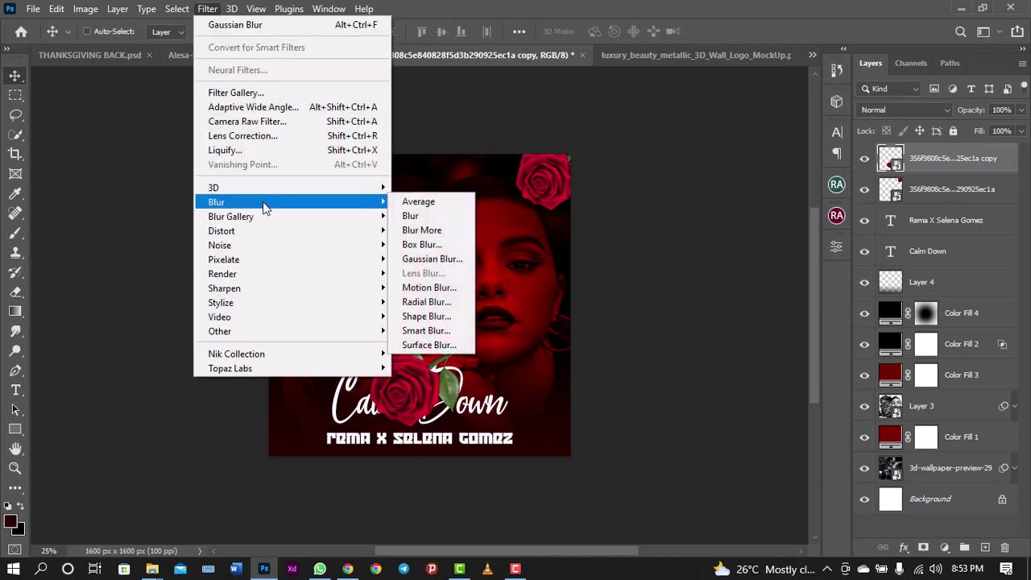
left_click(430, 289)
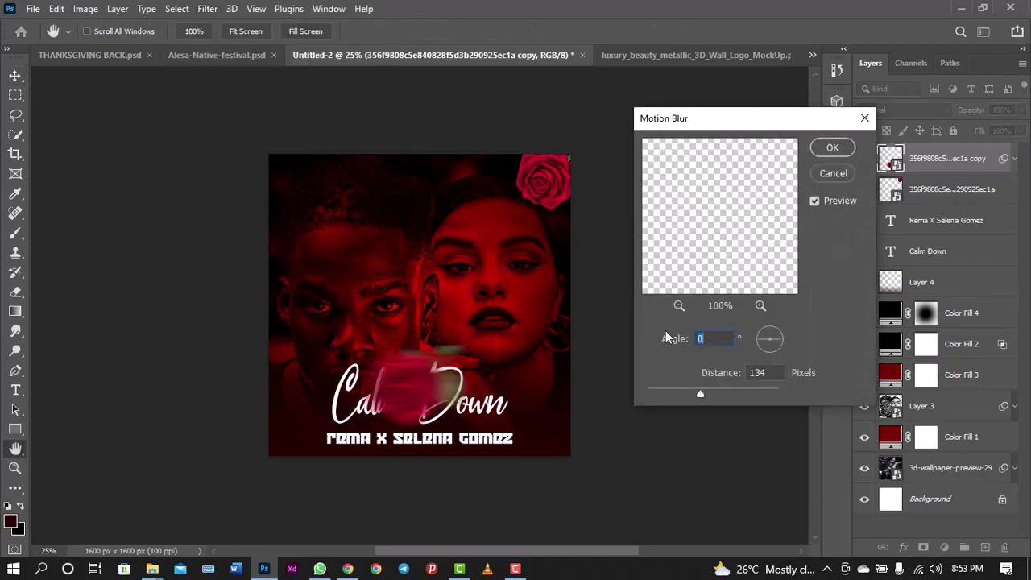
left_click_drag(769, 344, 778, 333)
left_click_drag(706, 390, 688, 384)
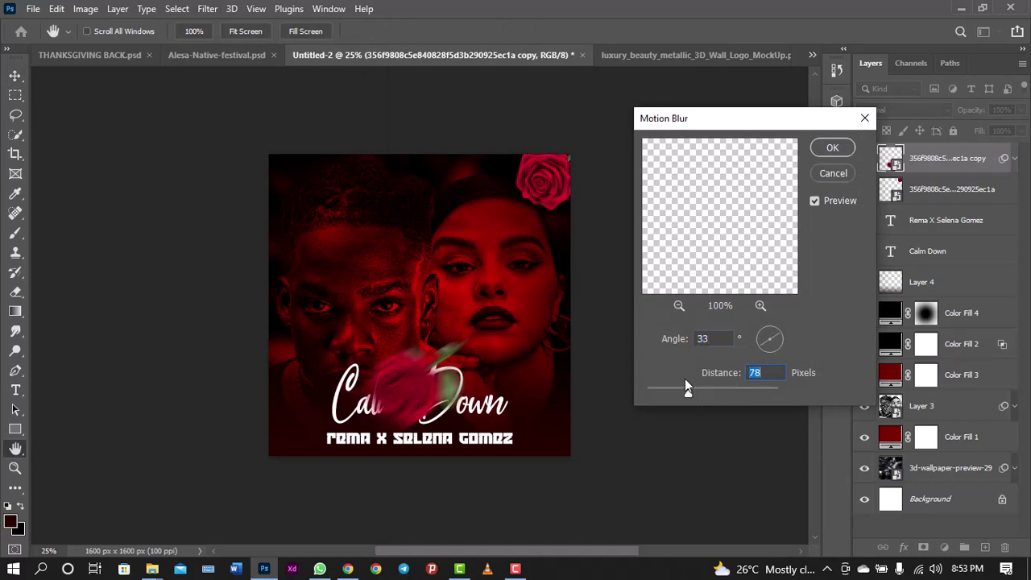
left_click(844, 149)
Move the blurred duplicate rose into the cover's lower-left corner, partly beyond the canvas edge
key("v")
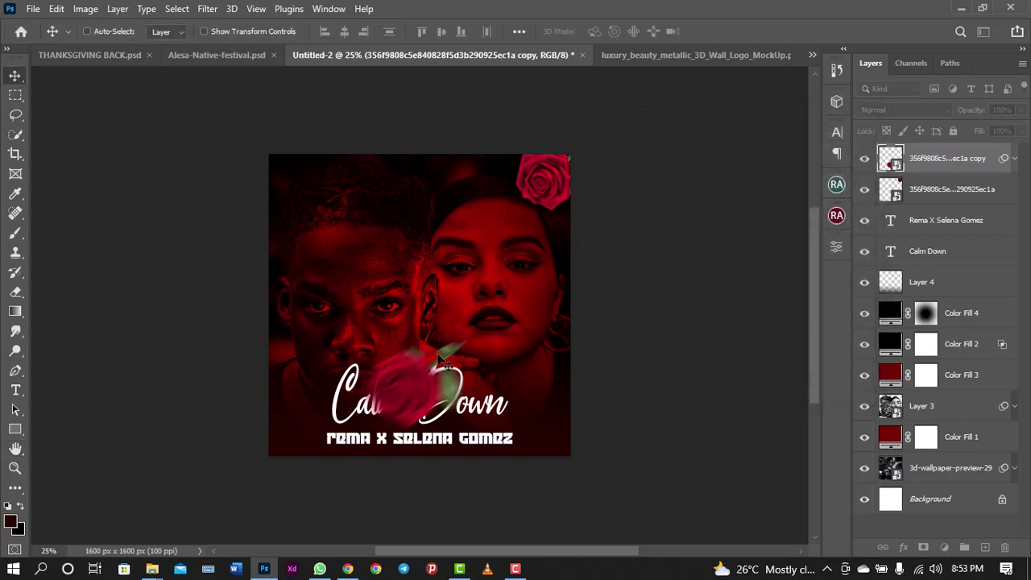
left_click_drag(434, 381, 312, 448)
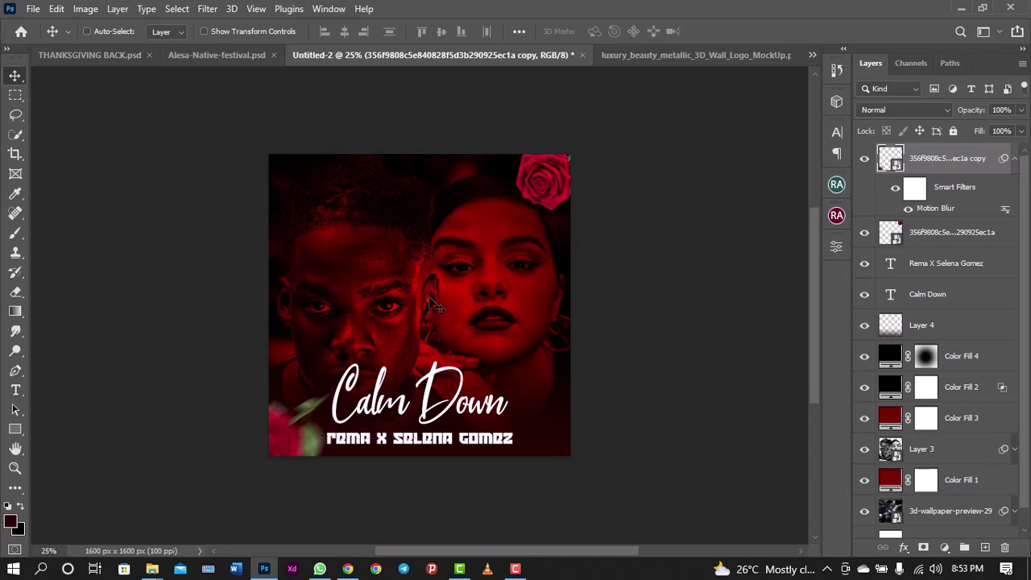
mouse_move(407, 375)
left_mouse_down()
mouse_move(415, 373)
mouse_move(411, 389)
left_mouse_up()
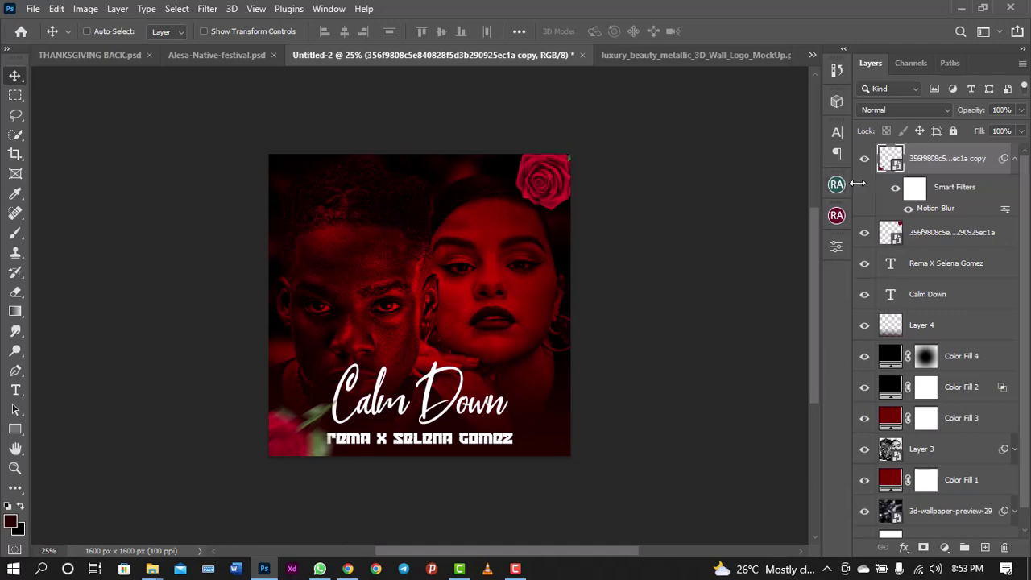
Apply a Motion Blur to the upper-right rose with a 33° angle and a 71-pixel distance
left_click(934, 239)
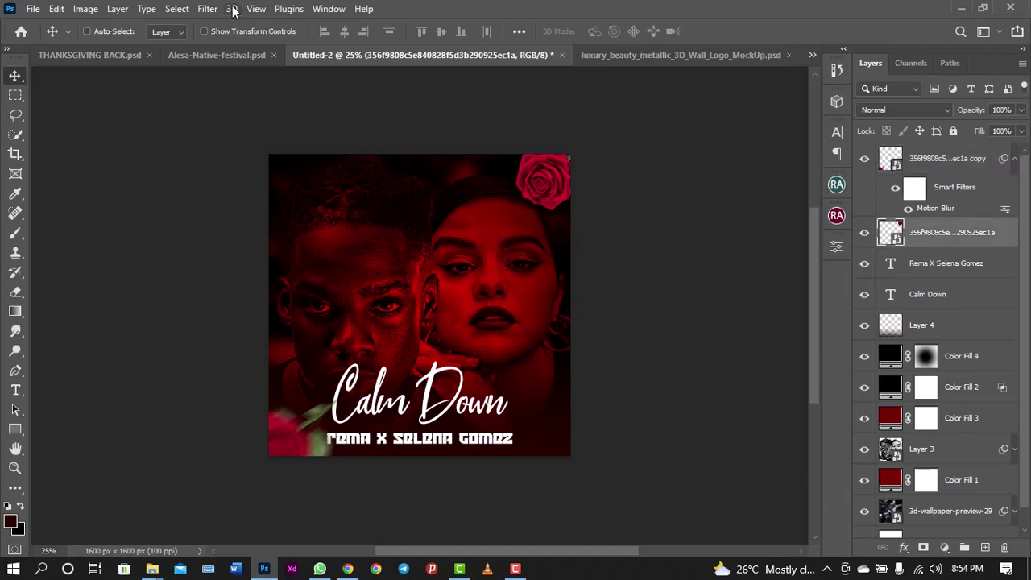
left_click(207, 9)
left_click(238, 29)
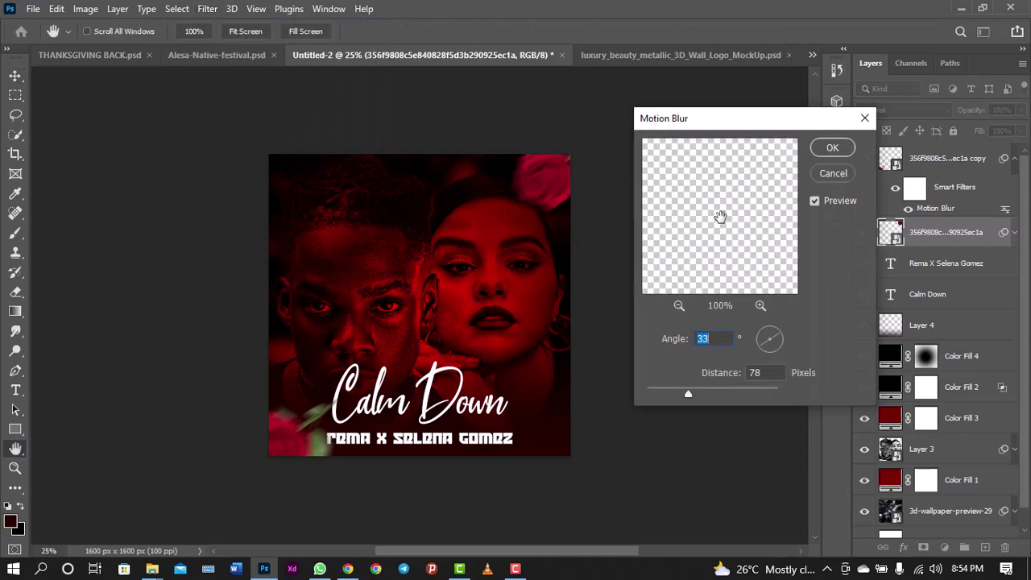
left_click(714, 394)
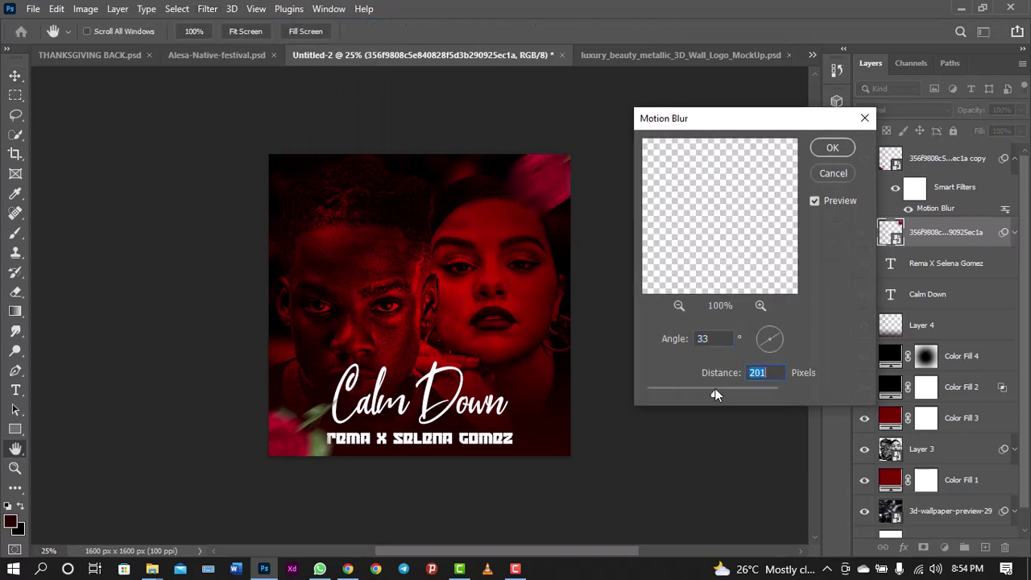
left_click_drag(710, 392, 687, 395)
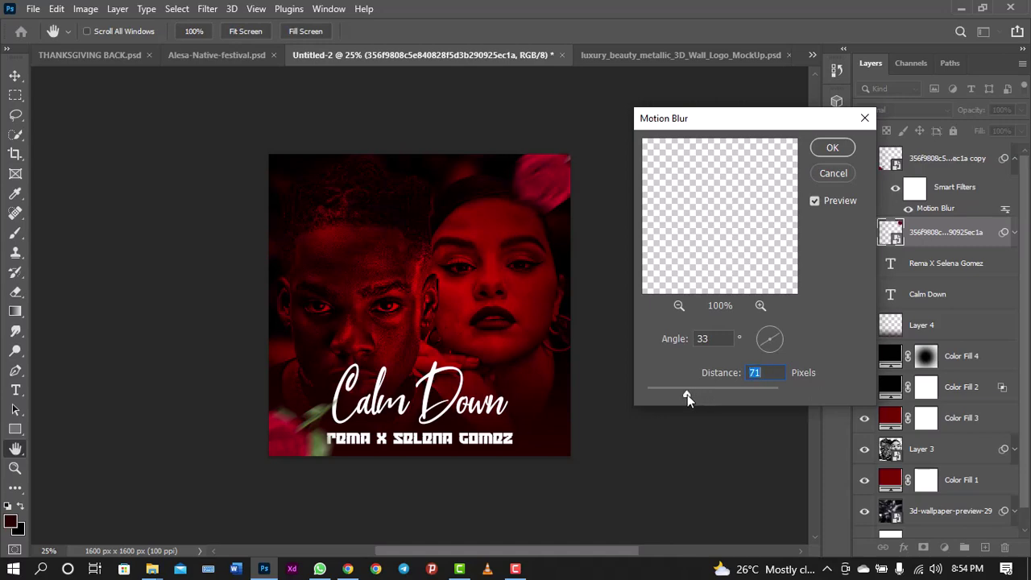
left_click(830, 150)
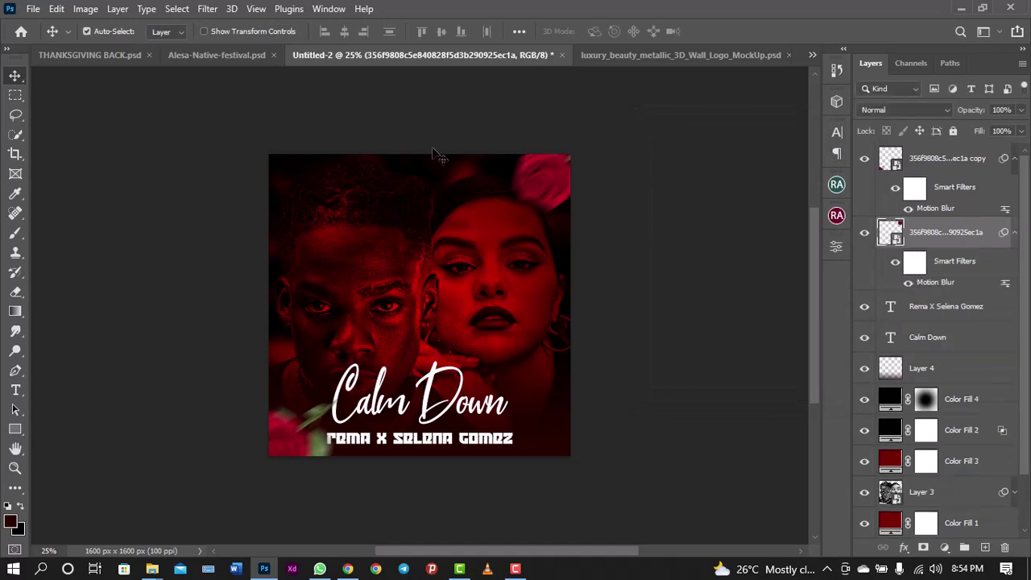
scroll(419, 153, "down", 1)
scroll(416, 152, "up", 2)
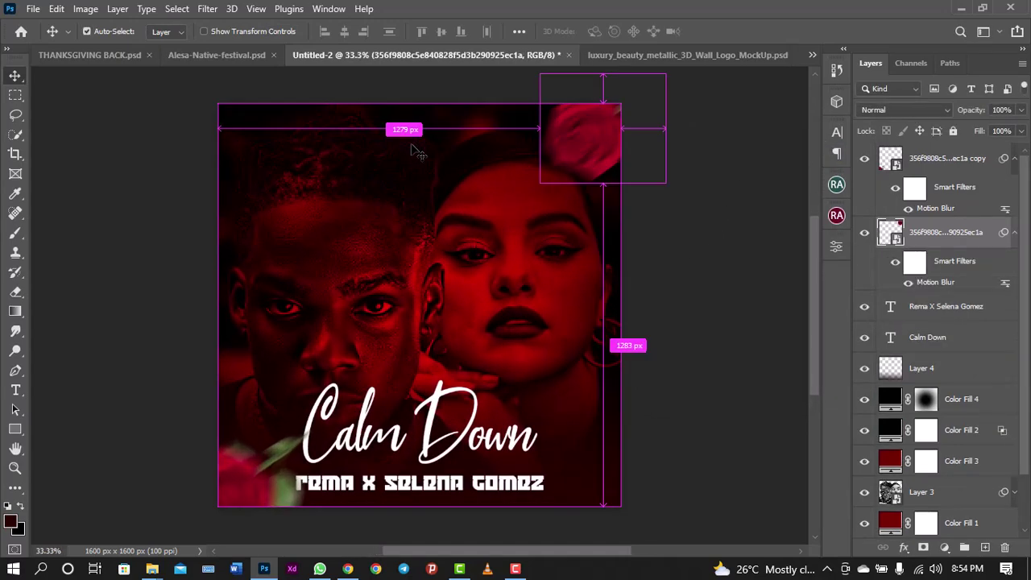
scroll(417, 152, "down", 2)
scroll(418, 152, "up", 2)
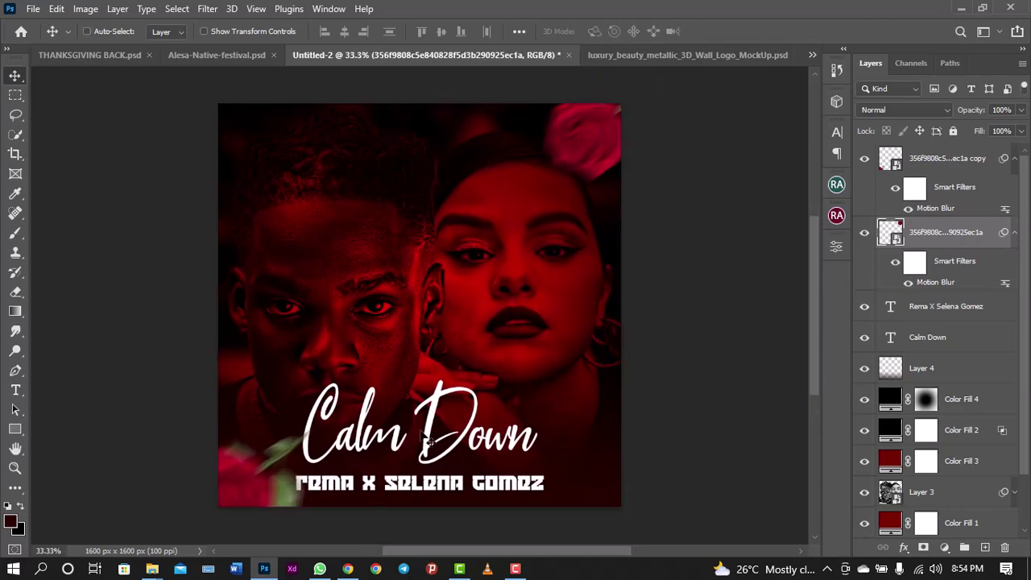
Duplicate the Calm Down title layer, hide the original underneath, and make the copy the active layer
key("ctrl+alt")
left_click(435, 432)
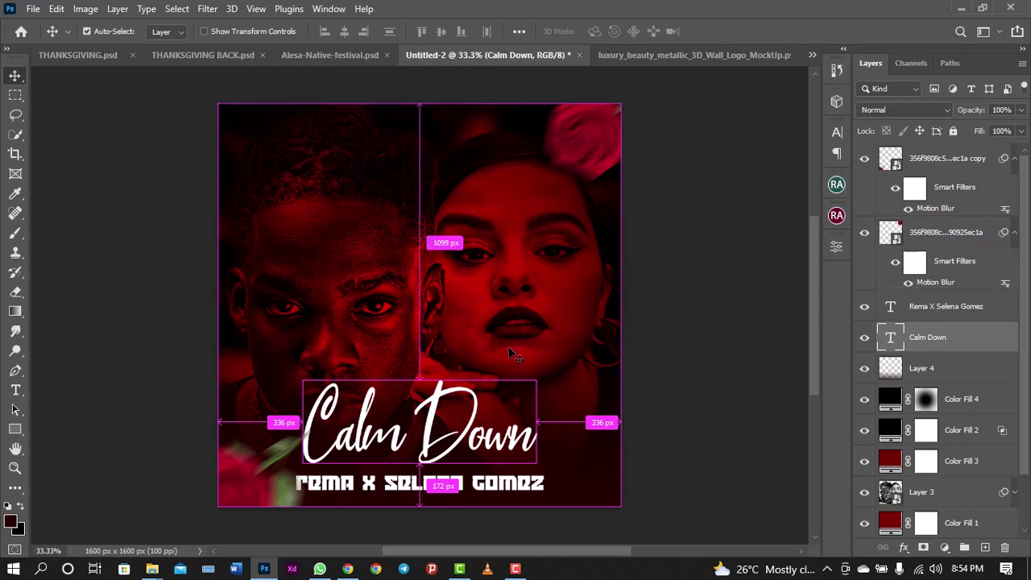
key("ctrl+j")
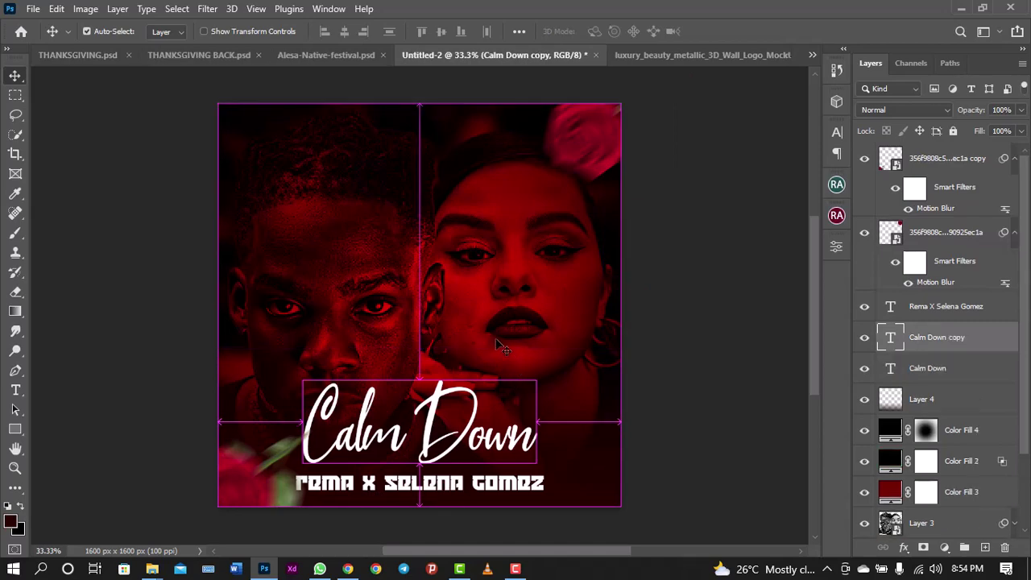
left_click(922, 370)
left_click(864, 368)
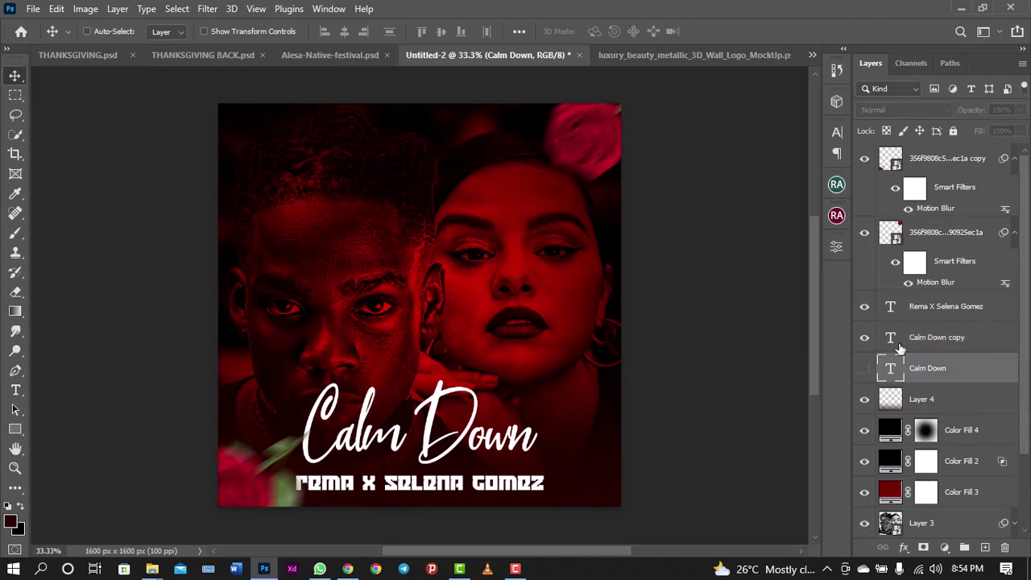
left_click(922, 337)
Try the Crazy Ivan font with the Dissolve blend mode on the duplicate title, and undo both changes
left_click(830, 134)
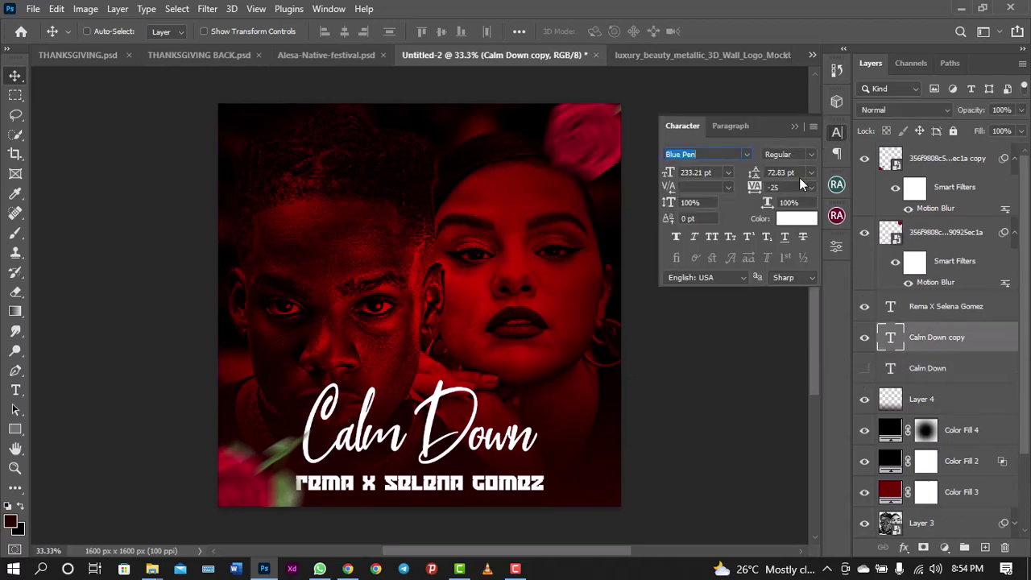
left_click(883, 111)
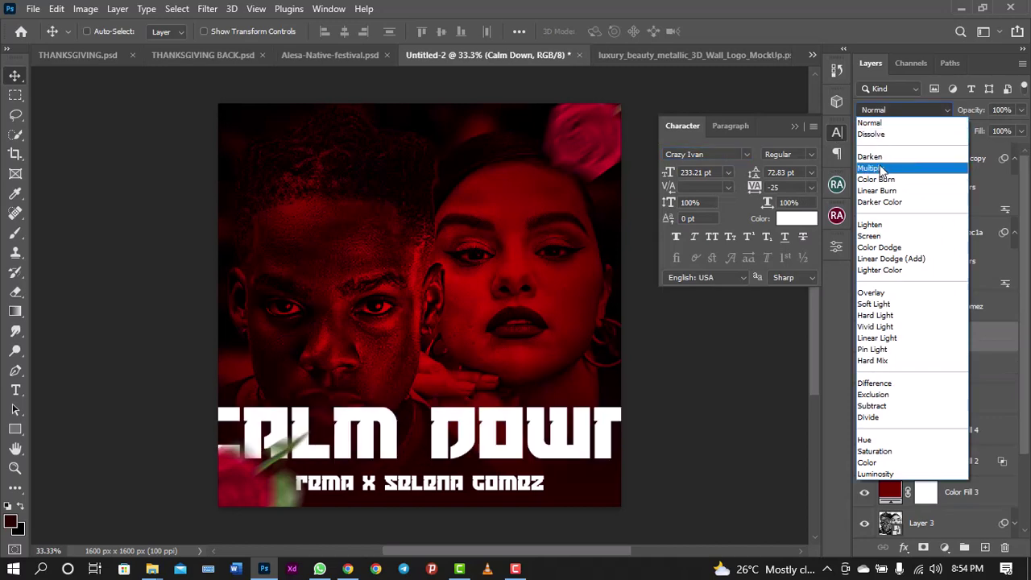
left_click(871, 133)
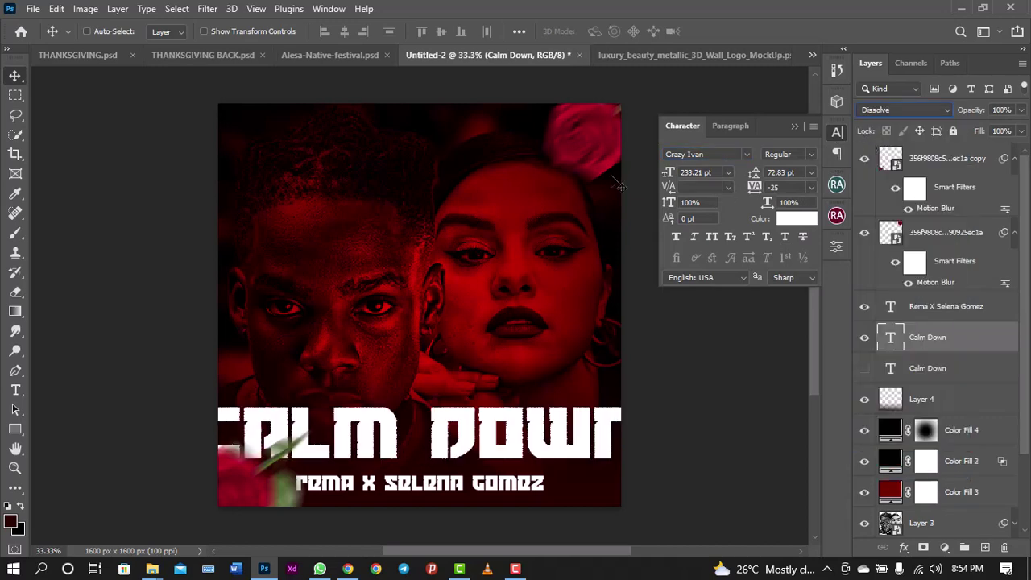
left_click(836, 135)
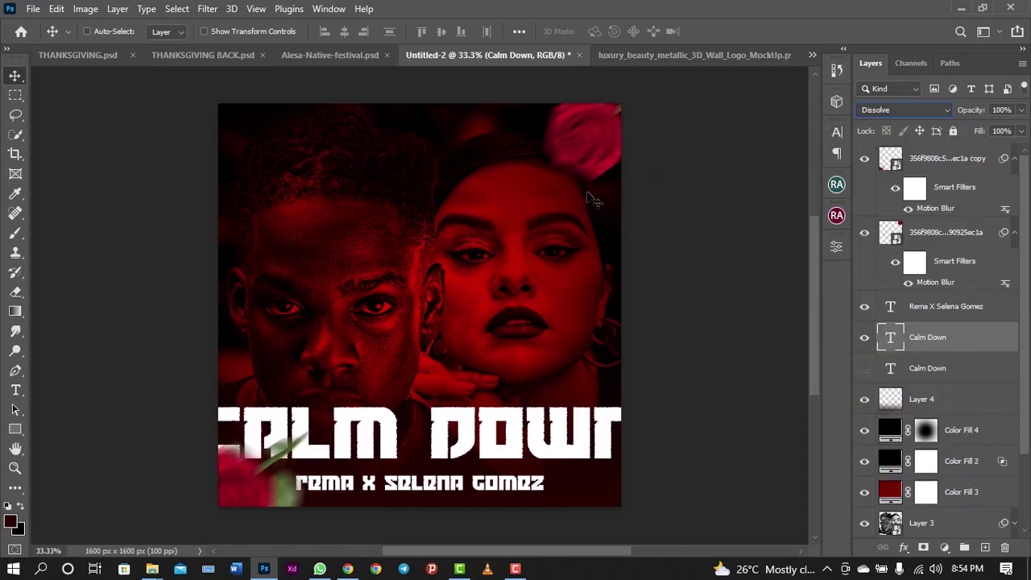
key("ctrl+z")
key("ctrl+z")
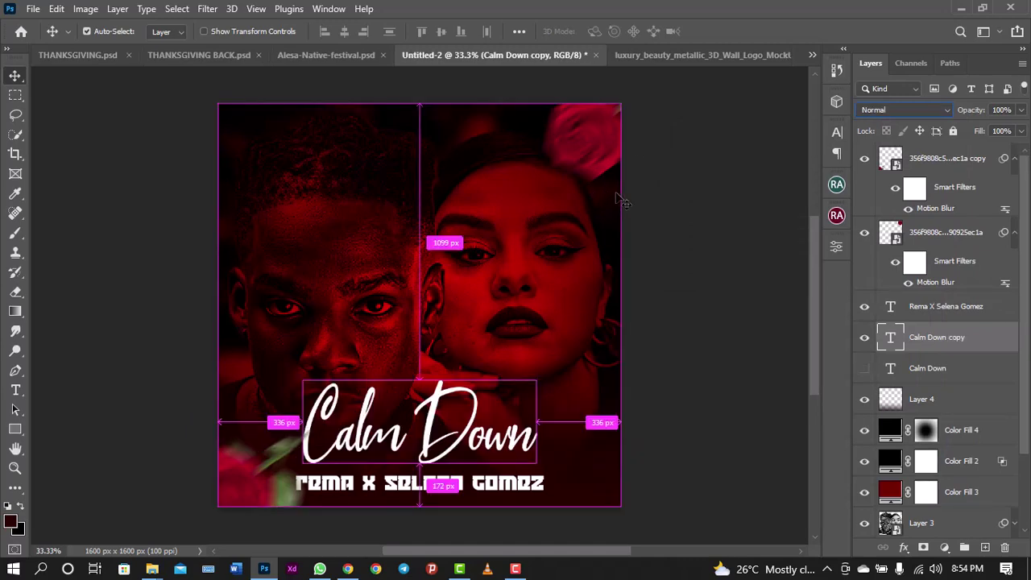
Try the blend modes from Lighten through Luminosity on the white duplicate title, and set it back to Normal
left_click(915, 112)
left_click(894, 159)
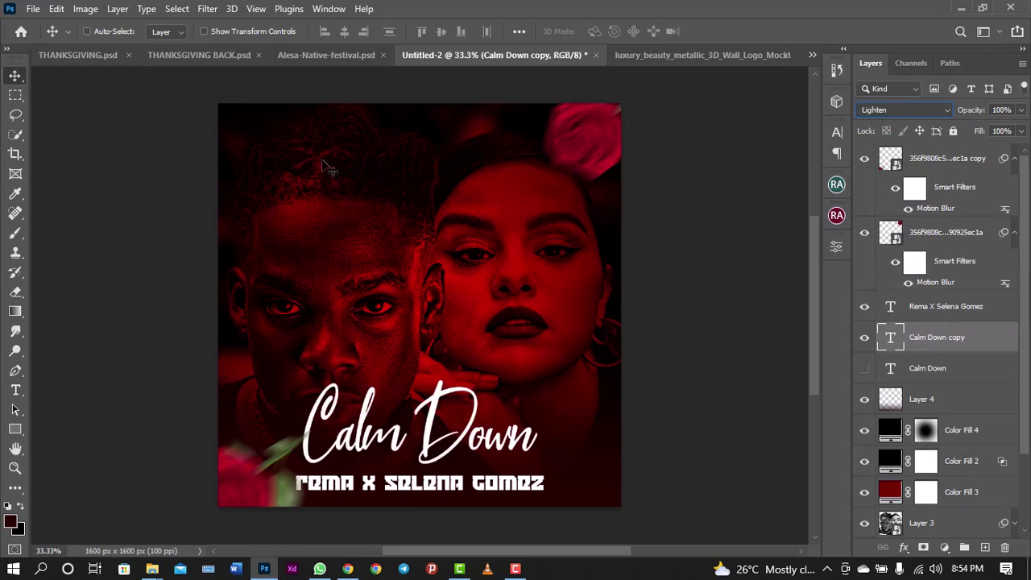
key("Down")
key("Down")
key("Down")
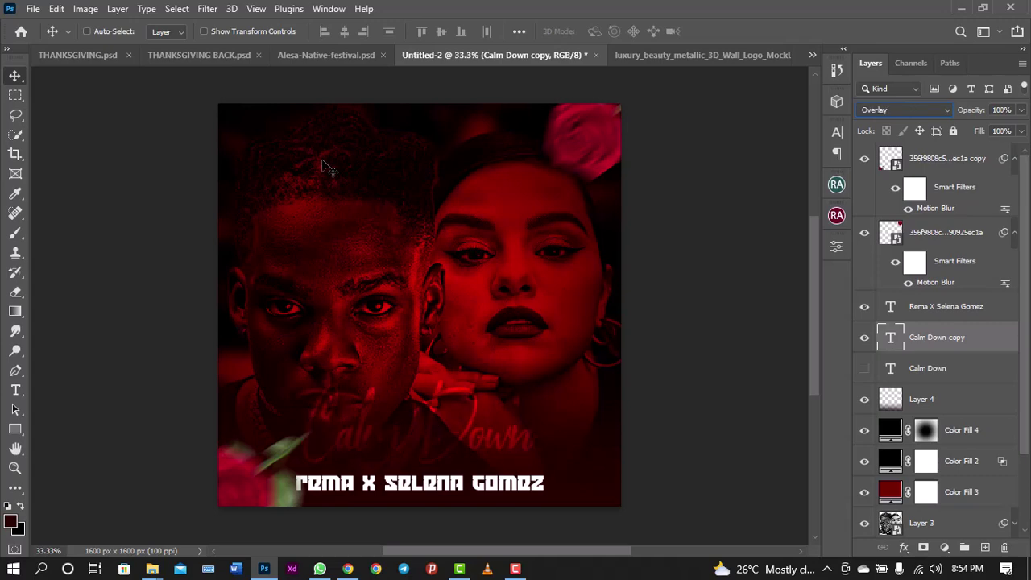
key("Down")
key("Down")
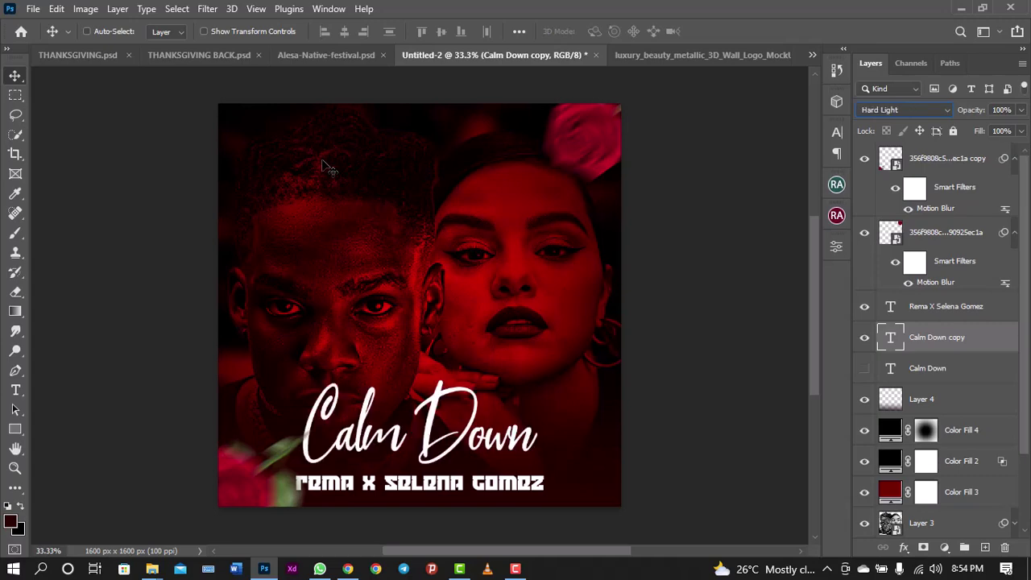
key("Down")
key("Down")
key("Down")
key("Down")
key("Down")
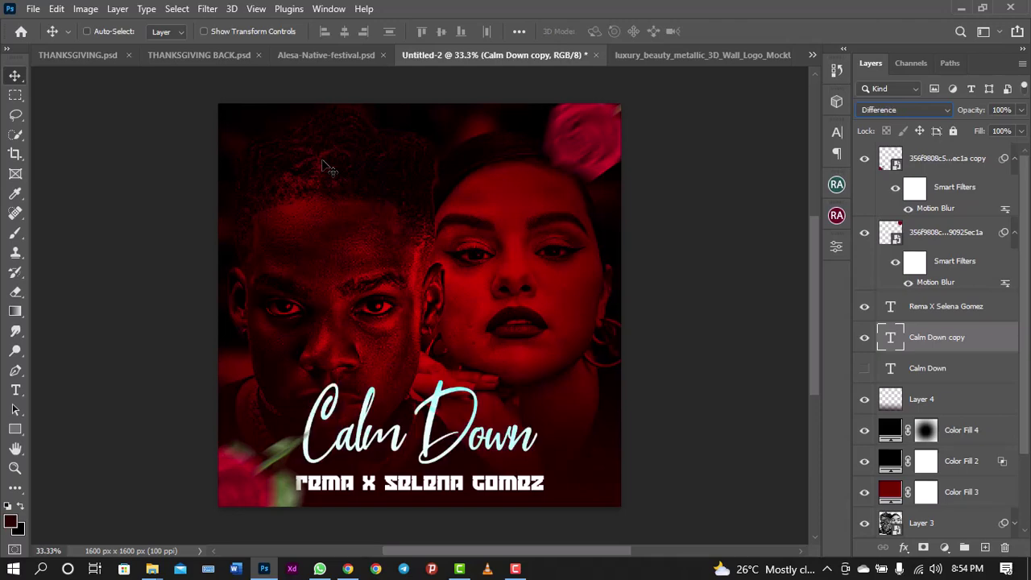
key("Down")
key("Down")
key("Down")
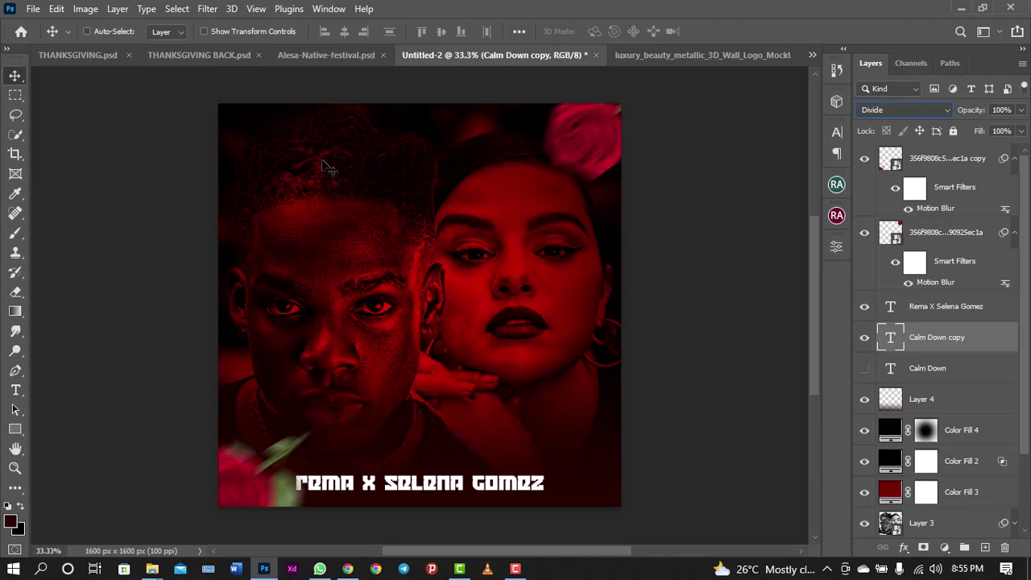
key("Down")
key("Down")
key("Down")
key("Down")
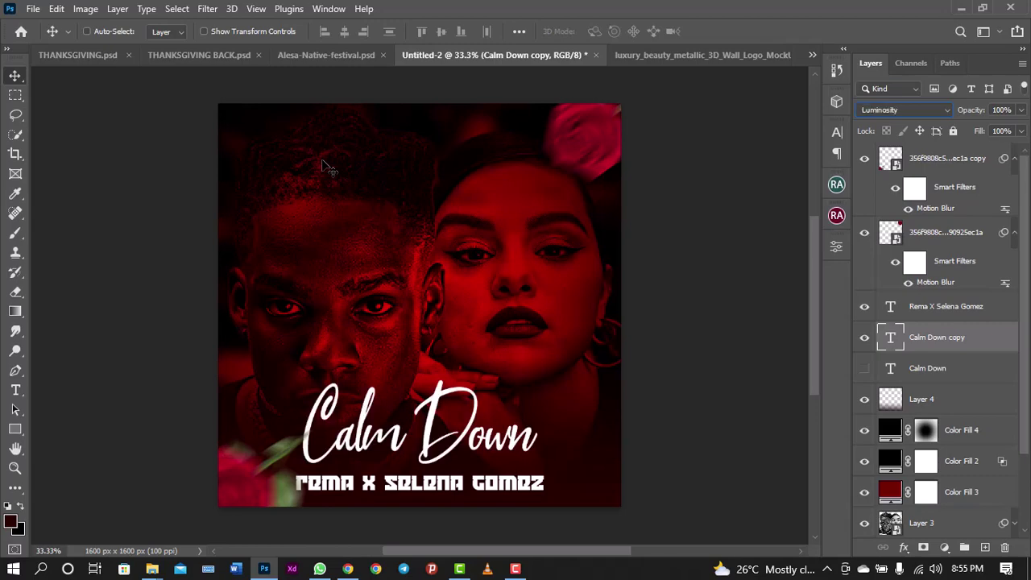
left_click(886, 112)
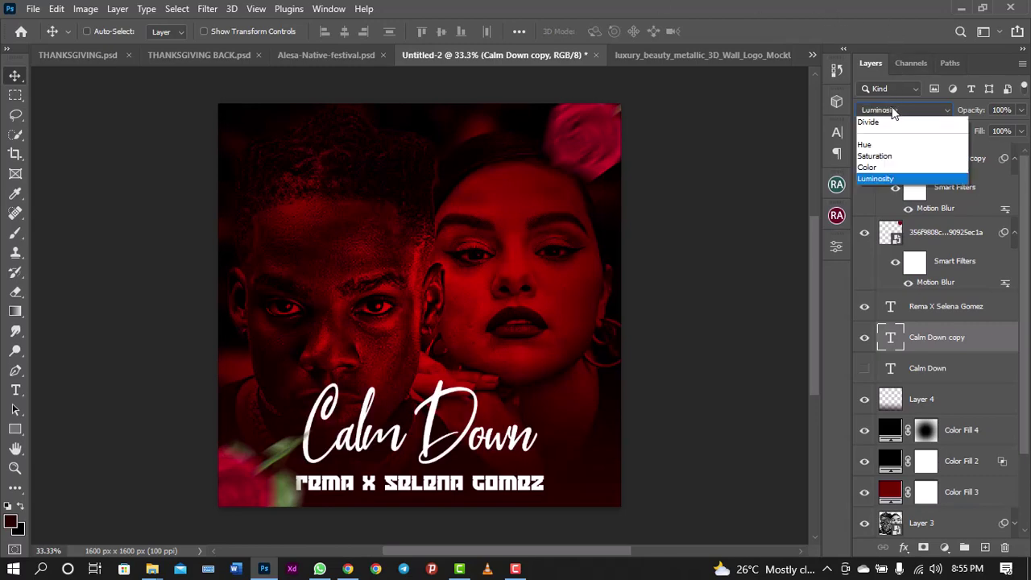
left_click(871, 123)
Change the duplicate Calm Down title's text color to golden yellow, hex ffc000
left_click(836, 132)
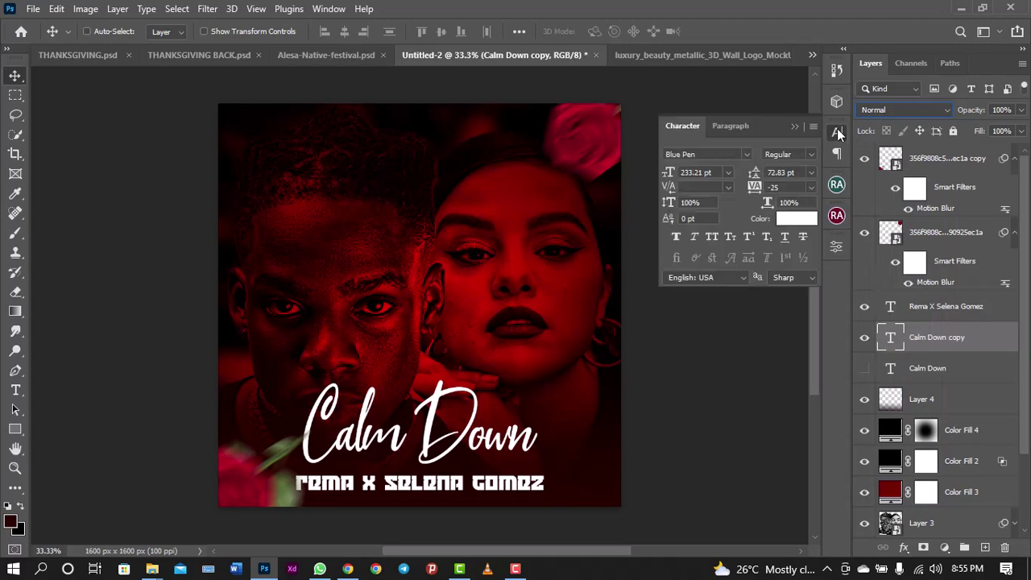
left_click(802, 220)
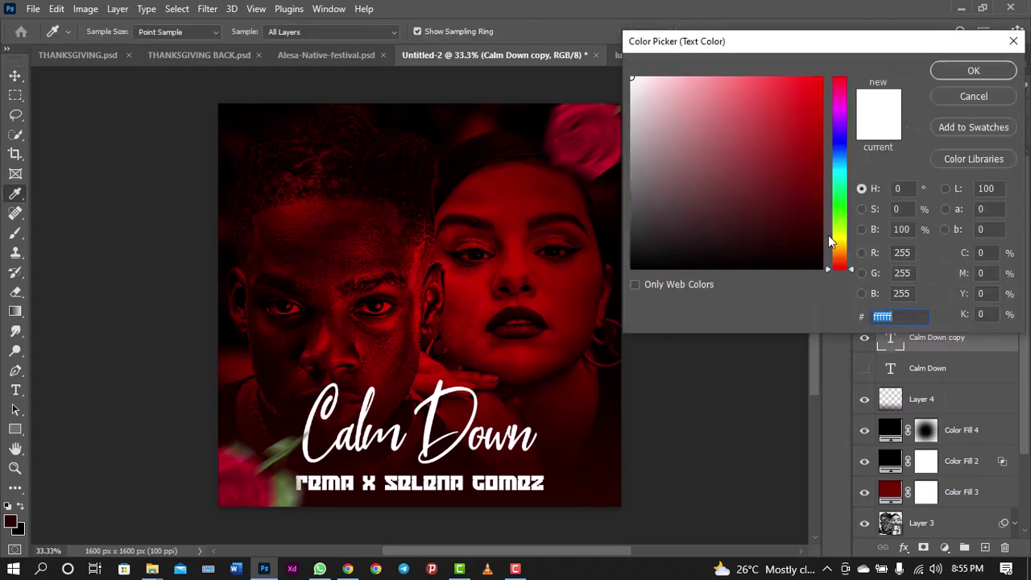
left_click(841, 249)
left_click_drag(806, 97, 848, 64)
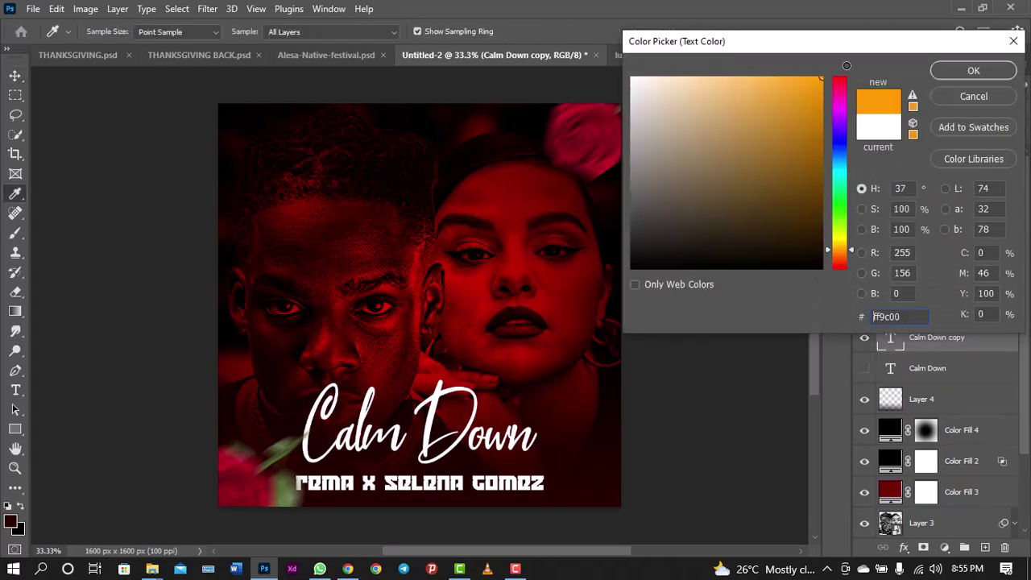
left_click(841, 245)
left_click(956, 74)
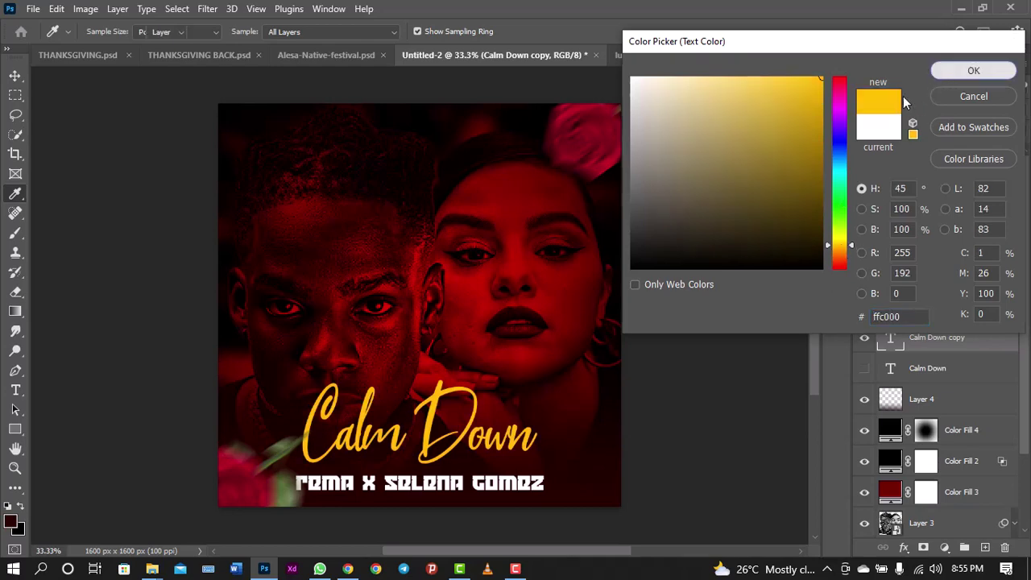
Try the blend modes from Multiply through Luminosity on the yellow Calm Down title, and return it to Normal
key("alt+bracketleft")
left_click(894, 110)
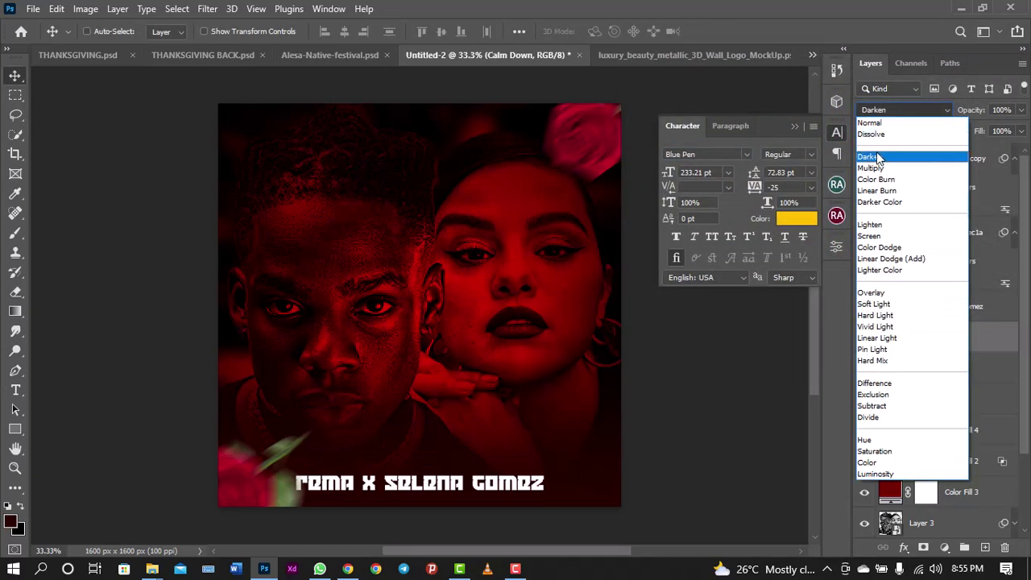
left_click(870, 167)
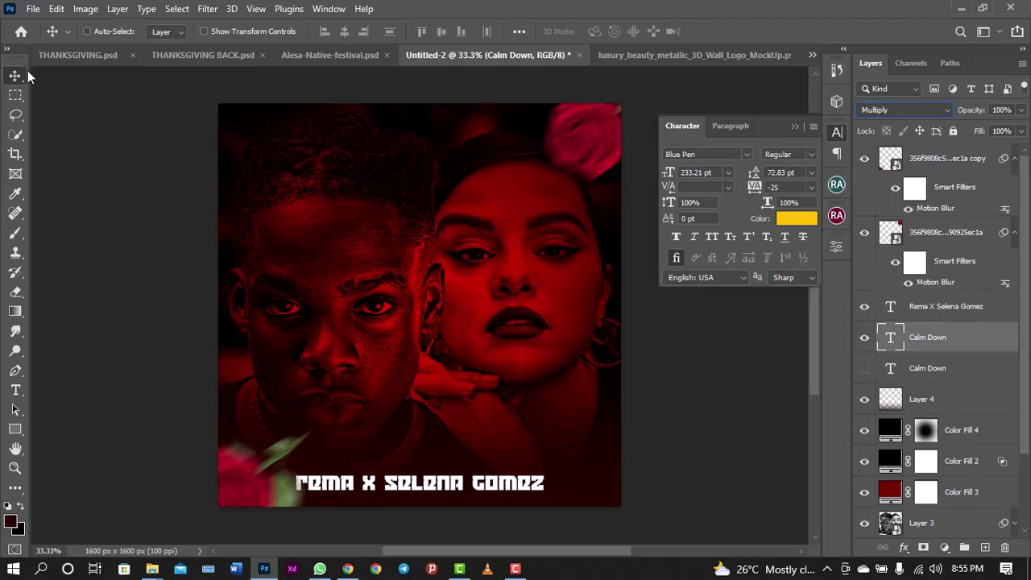
key("shift+plus")
key("shift+plus")
key("shift+plus")
key("shift+plus")
key("shift+plus")
key("shift+plus")
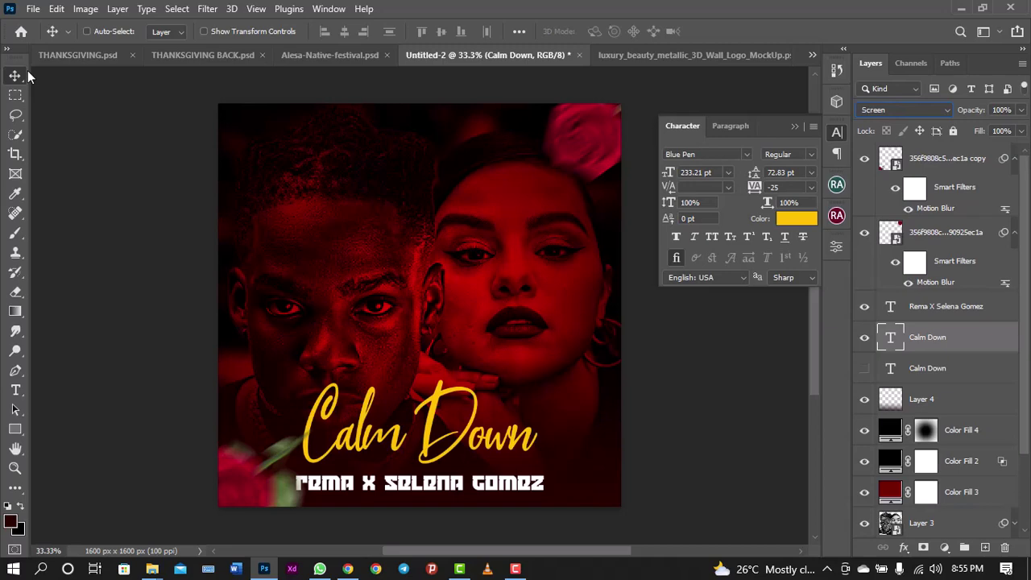
key("shift+plus")
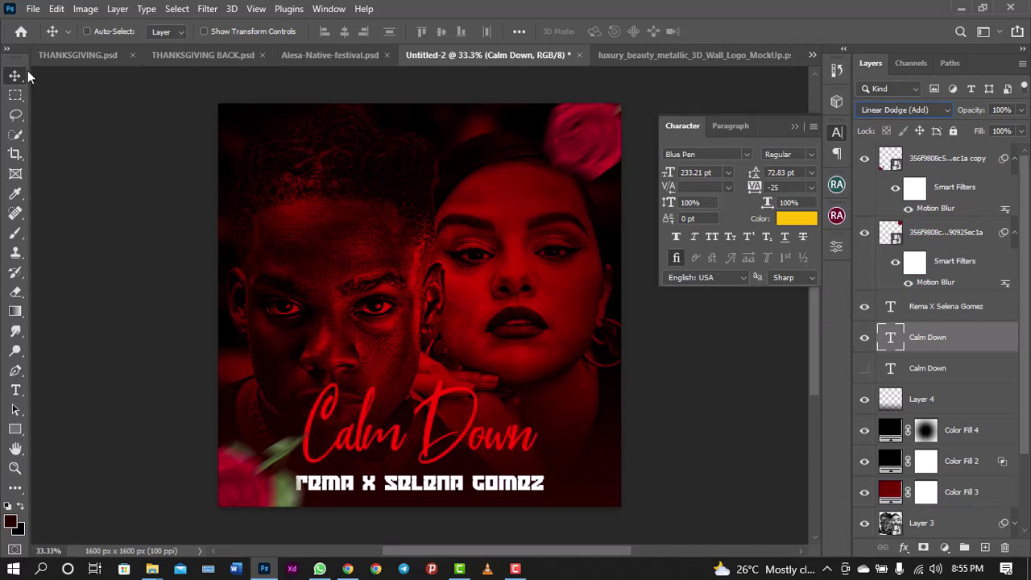
key("shift+plus")
key("shift+plus")
key("shift+plus")
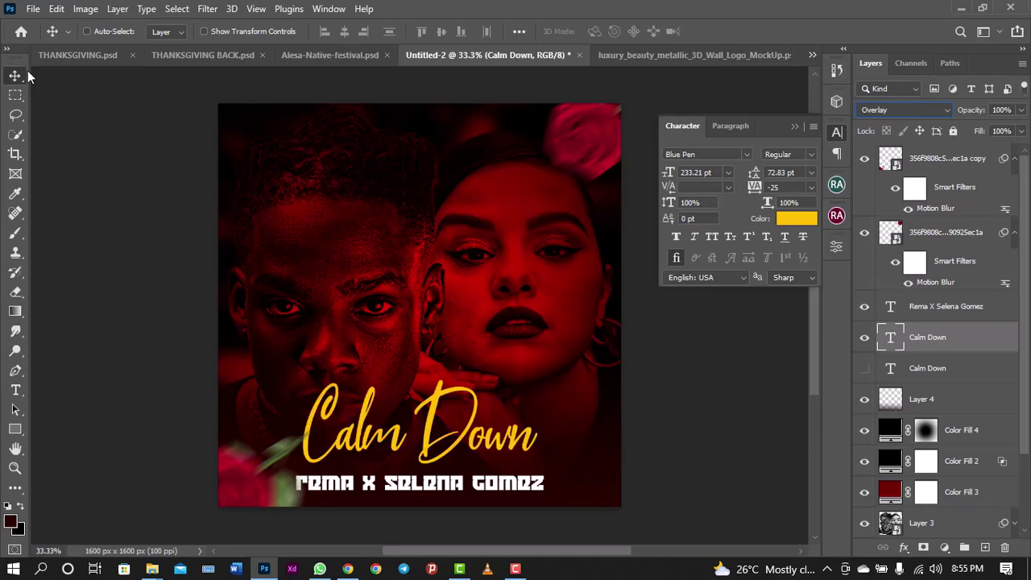
key("shift+plus")
key("shift+plus")
key("shift+plus")
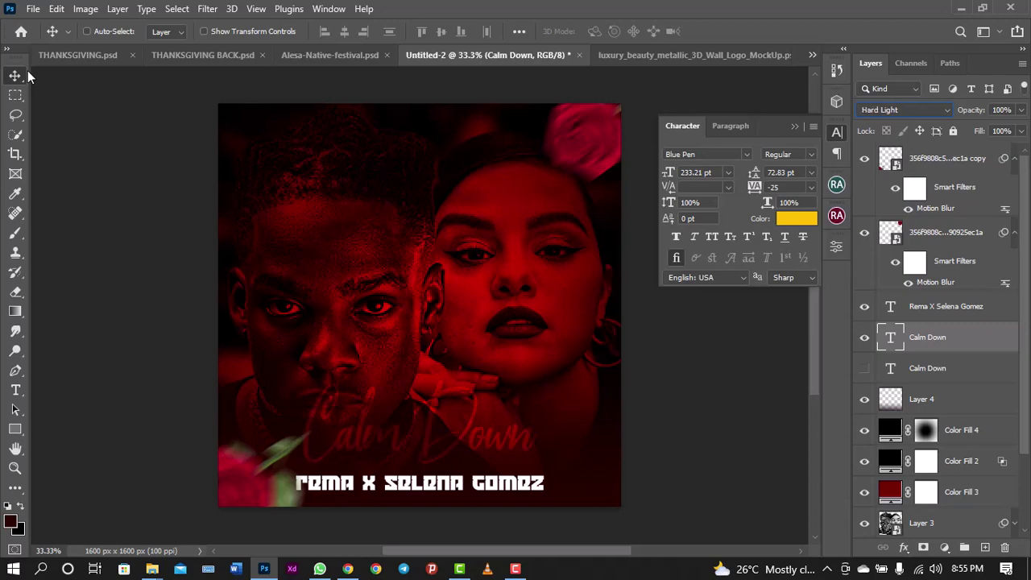
key("shift+plus")
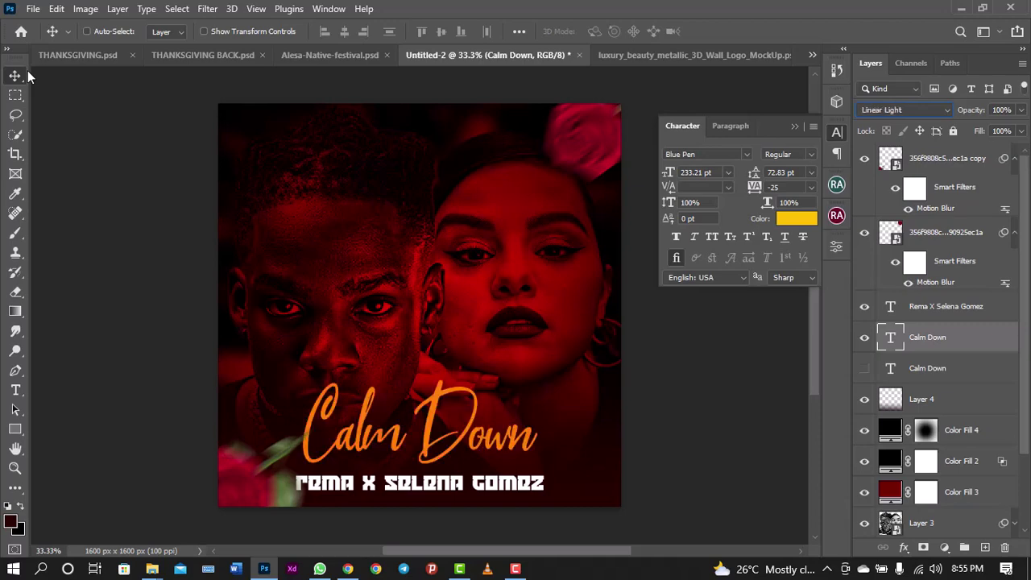
key("shift+plus")
key("shift+plus")
key("shift+plus")
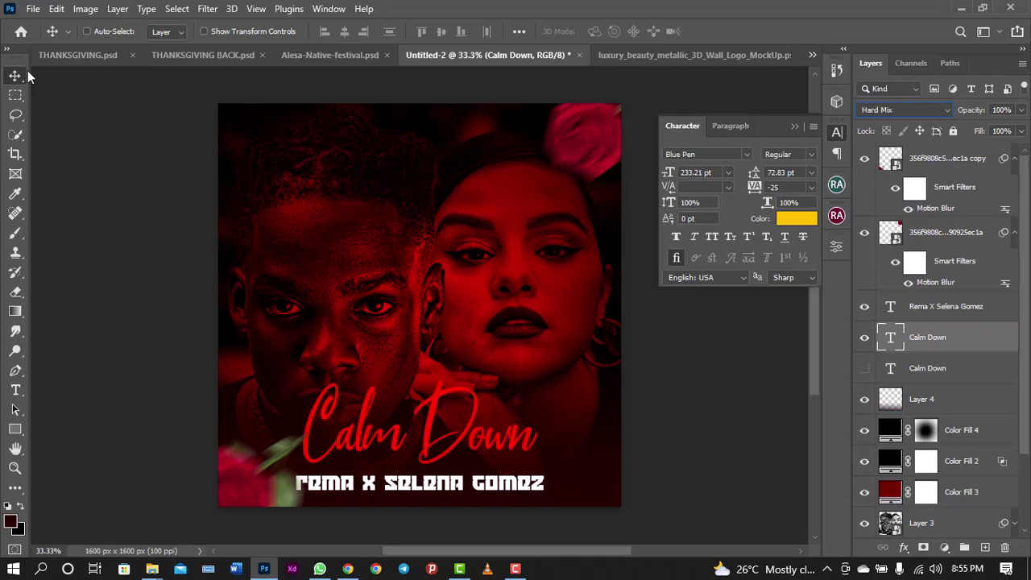
key("shift+plus")
key("shift+plus")
key("shift+plus")
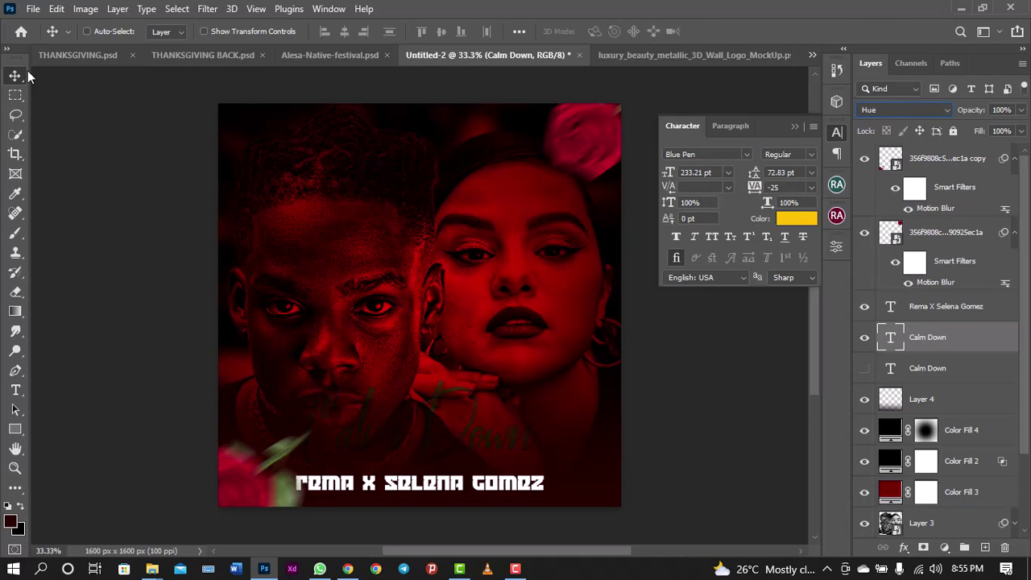
key("shift+plus")
key("shift+plus")
key("shift+plus")
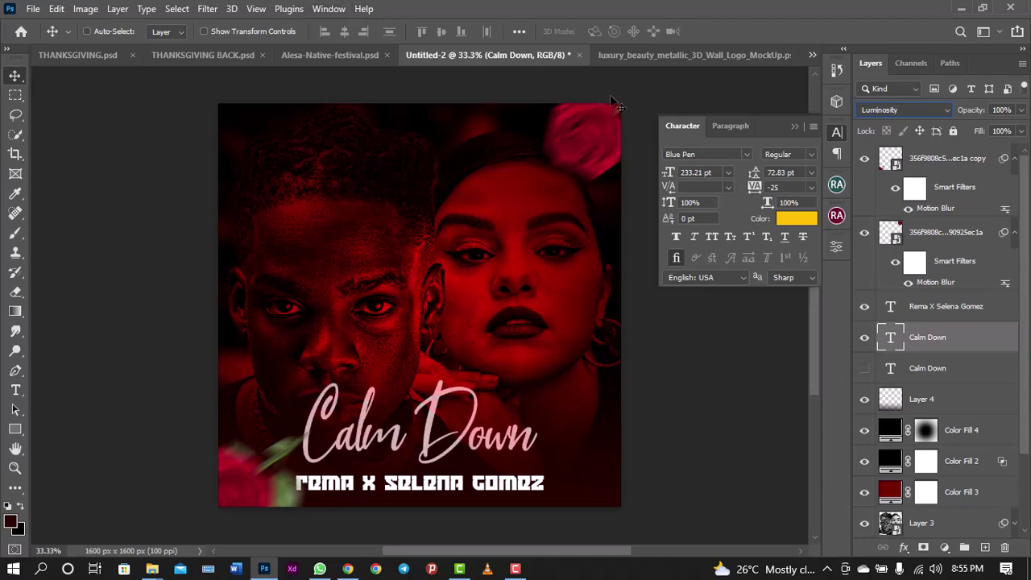
left_click(880, 110)
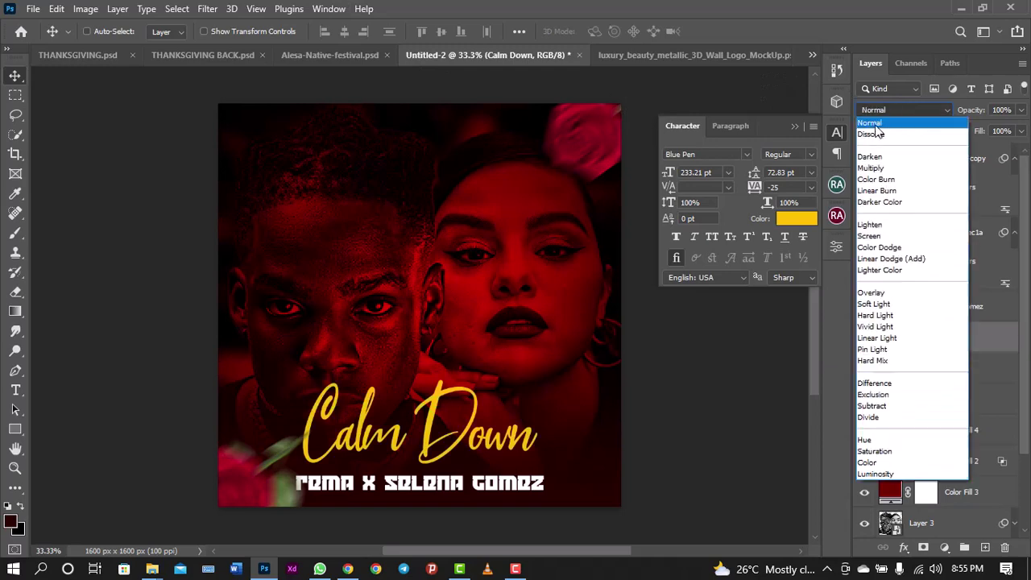
left_click(876, 121)
left_click(835, 131)
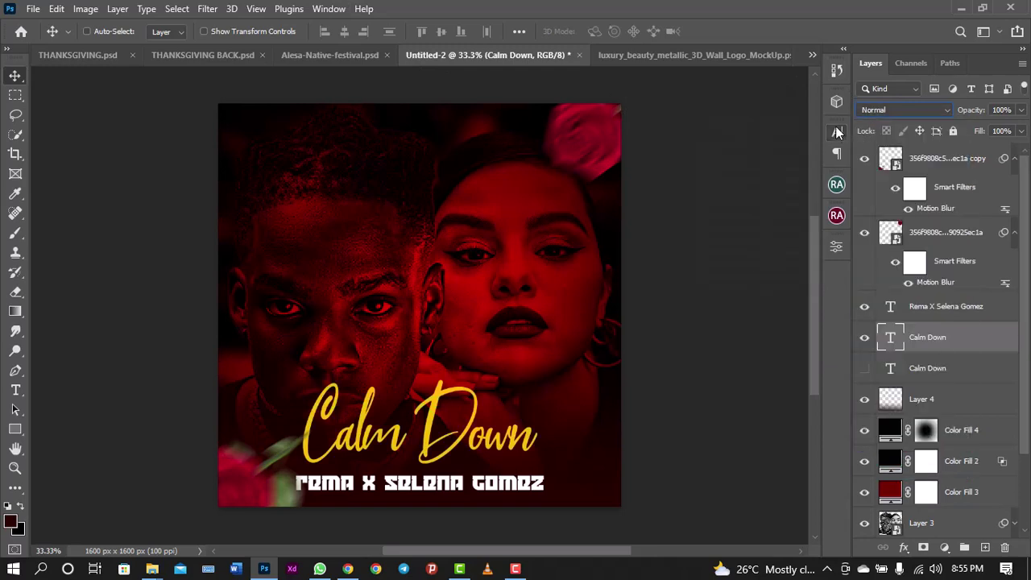
Examine the whole cover at small preview sizes to judge how the yellow title and overall composition read
key("ctrl+plus")
key("ctrl+minus")
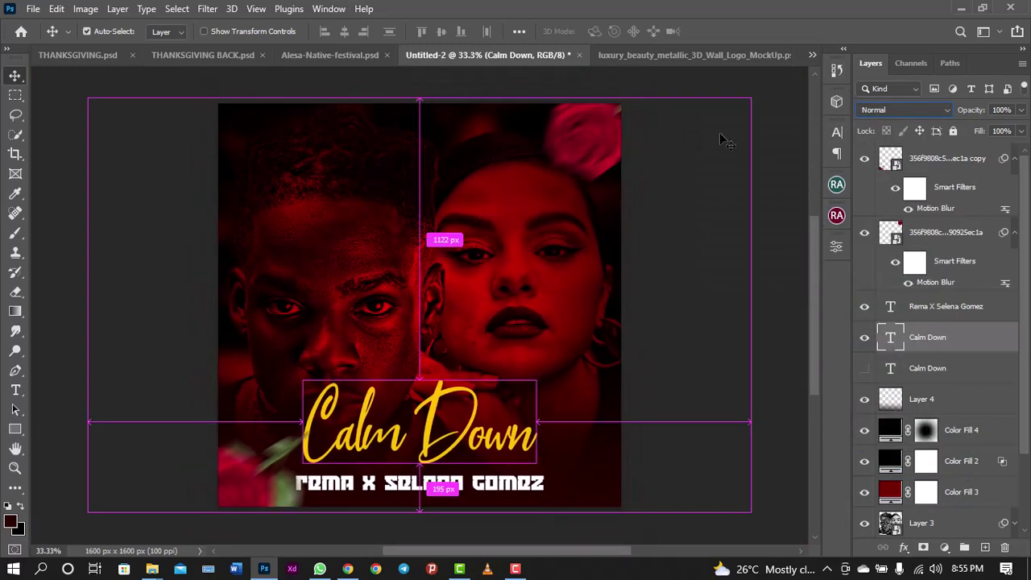
key("ctrl+minus")
key("ctrl+minus")
key("ctrl+minus")
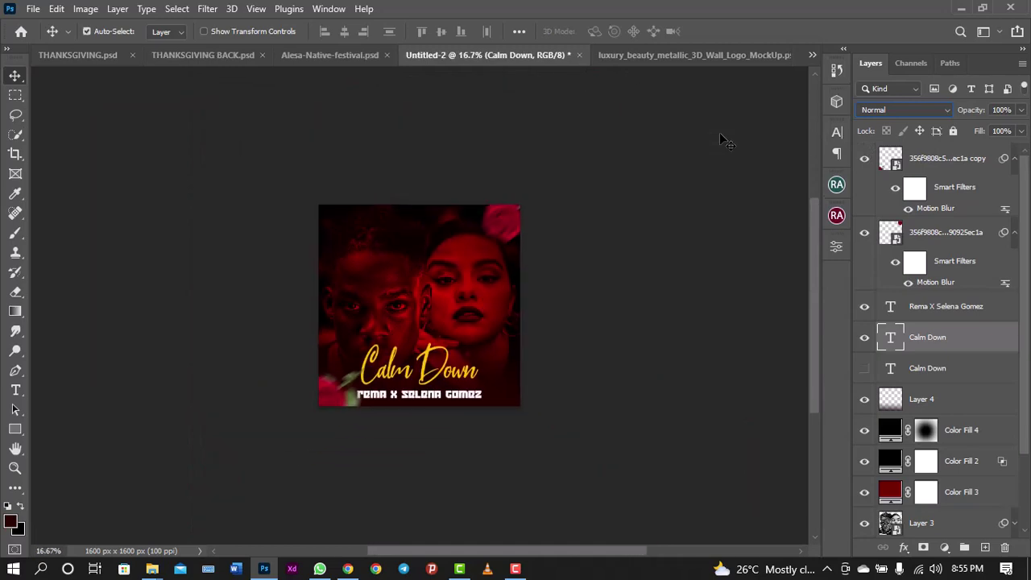
key("ctrl+minus")
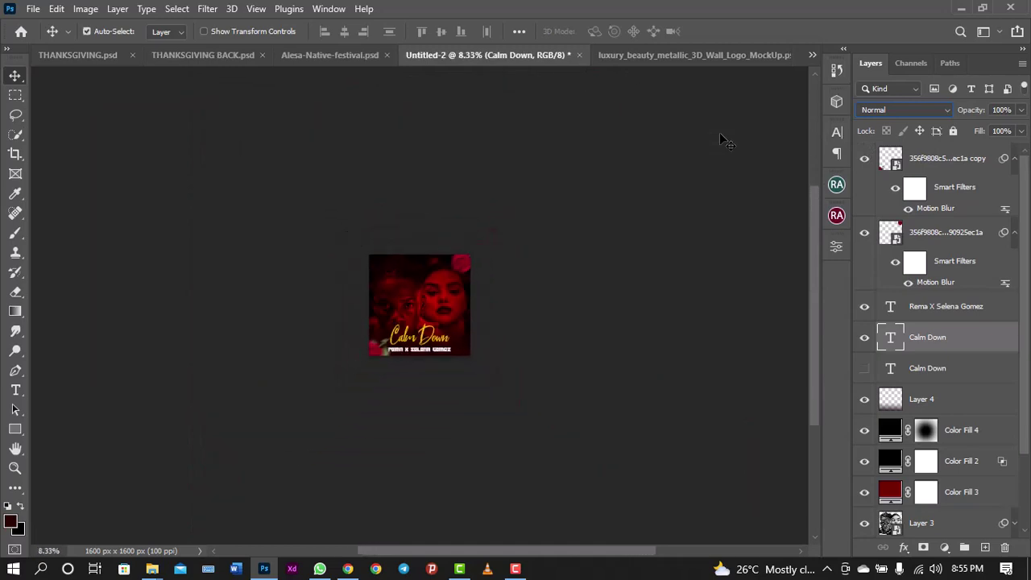
key("ctrl+plus")
key("ctrl+plus")
key("ctrl+plus")
key("ctrl+minus")
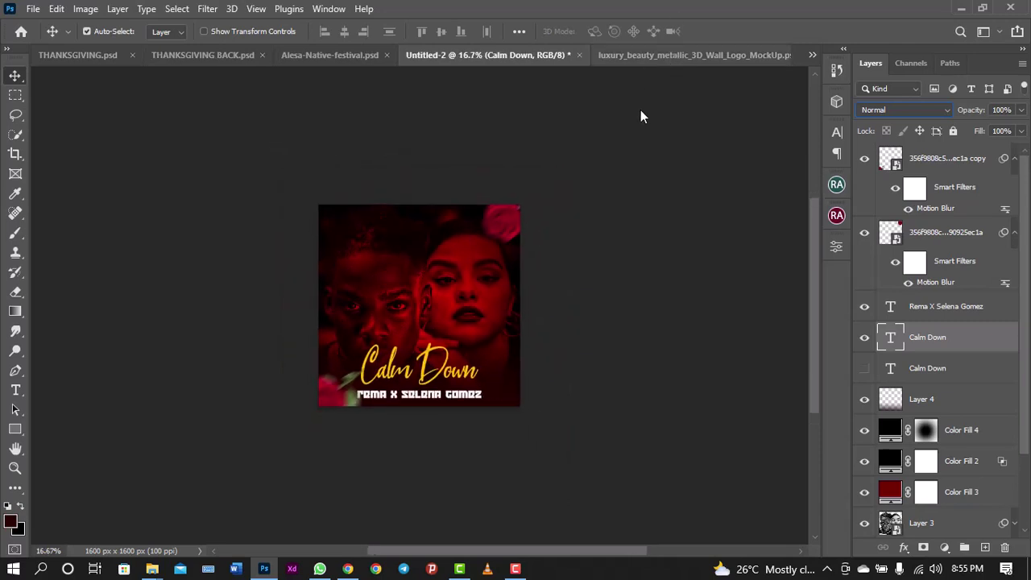
Try dark blue-violet shades such as 180374, 11034f, 180179 and 230179 as the color of the Color Fill 2 layer
key("ctrl")
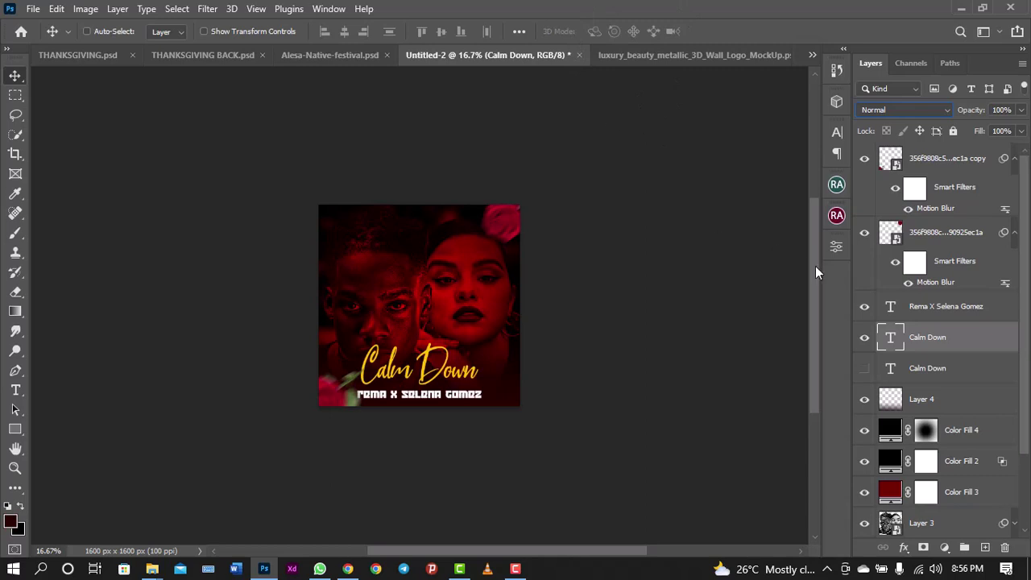
double_click(886, 466)
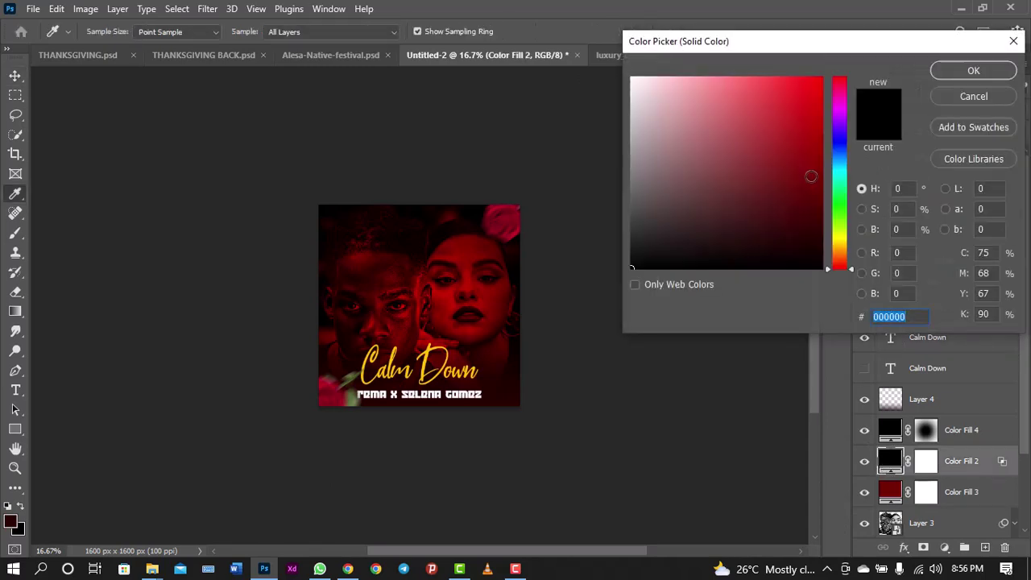
mouse_move(823, 206)
left_mouse_down()
mouse_move(818, 184)
mouse_move(823, 205)
mouse_move(824, 193)
mouse_move(813, 203)
mouse_move(752, 191)
mouse_move(787, 161)
mouse_move(818, 169)
mouse_move(819, 183)
mouse_move(835, 170)
mouse_move(858, 283)
mouse_move(848, 121)
mouse_move(853, 135)
left_mouse_up()
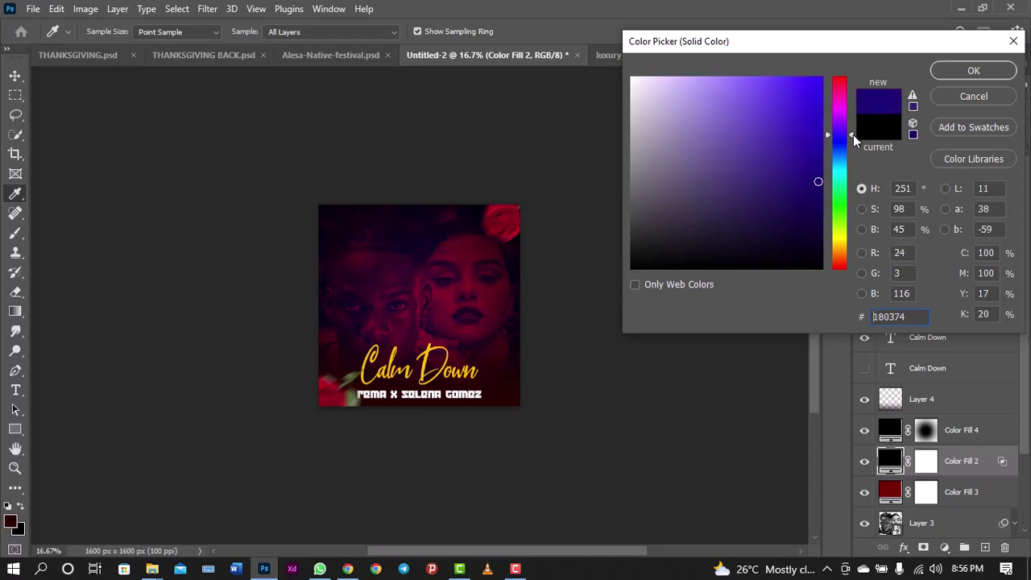
left_click(815, 210)
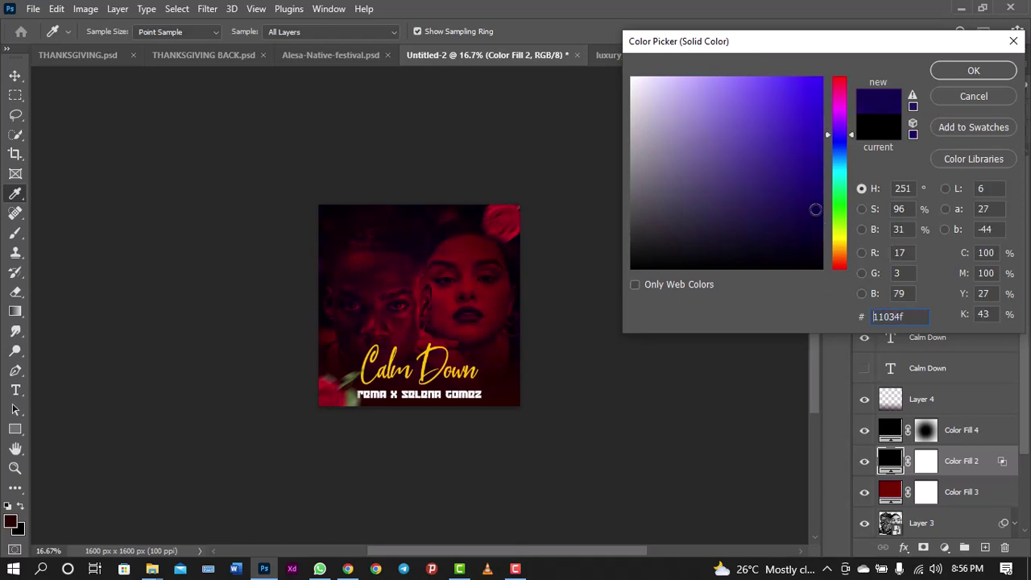
mouse_move(815, 209)
left_mouse_down()
mouse_move(810, 138)
mouse_move(821, 192)
mouse_move(820, 177)
left_mouse_up()
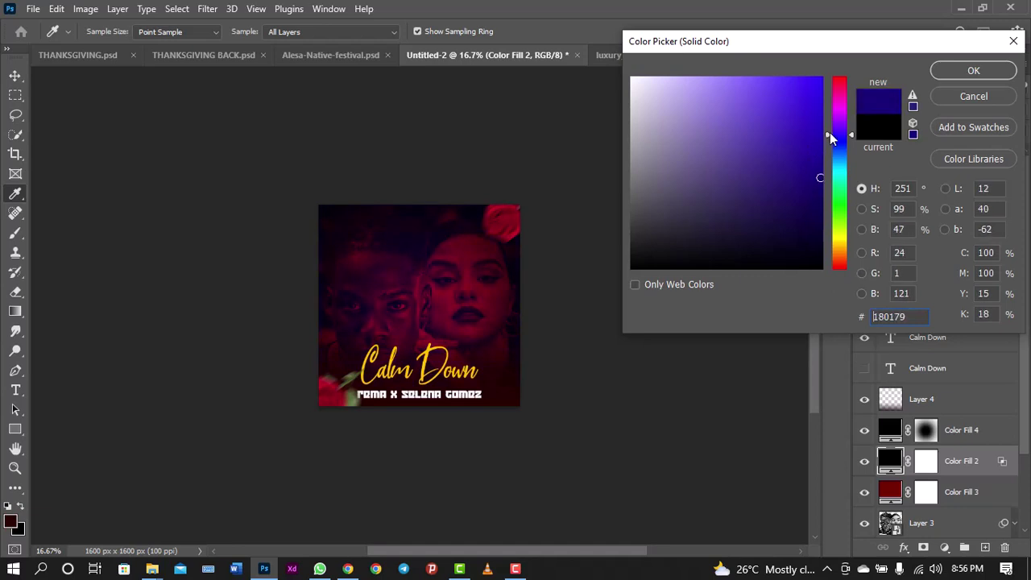
left_click(830, 135)
left_click_drag(842, 102, 838, 131)
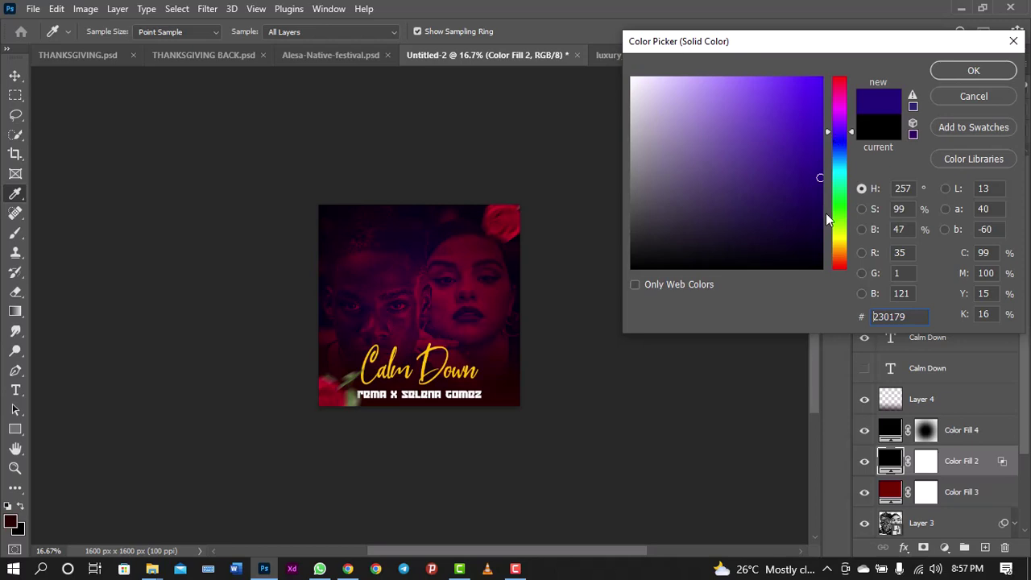
Set the Color Fill 2 layer's color to dark red, hex 600000
left_click(841, 266)
left_click(842, 271)
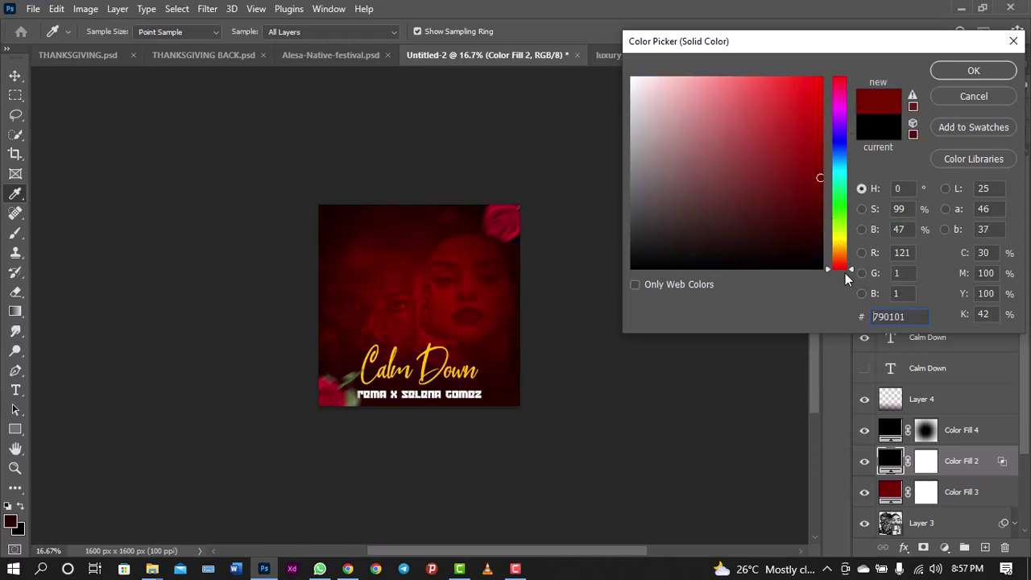
mouse_move(845, 284)
left_mouse_down()
mouse_move(845, 265)
mouse_move(845, 281)
left_mouse_up()
left_click(820, 182)
left_click_drag(820, 181, 821, 196)
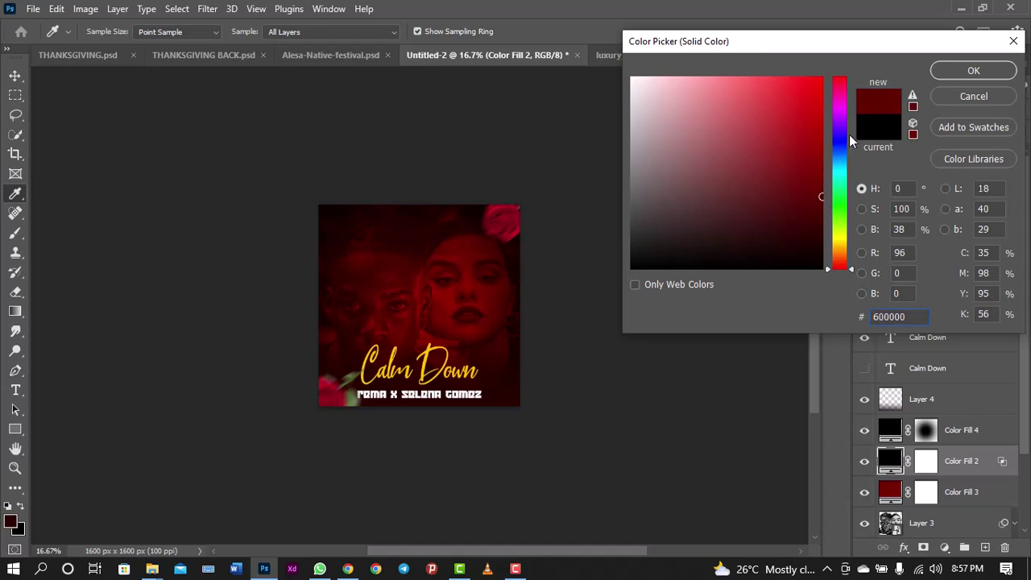
left_click(948, 71)
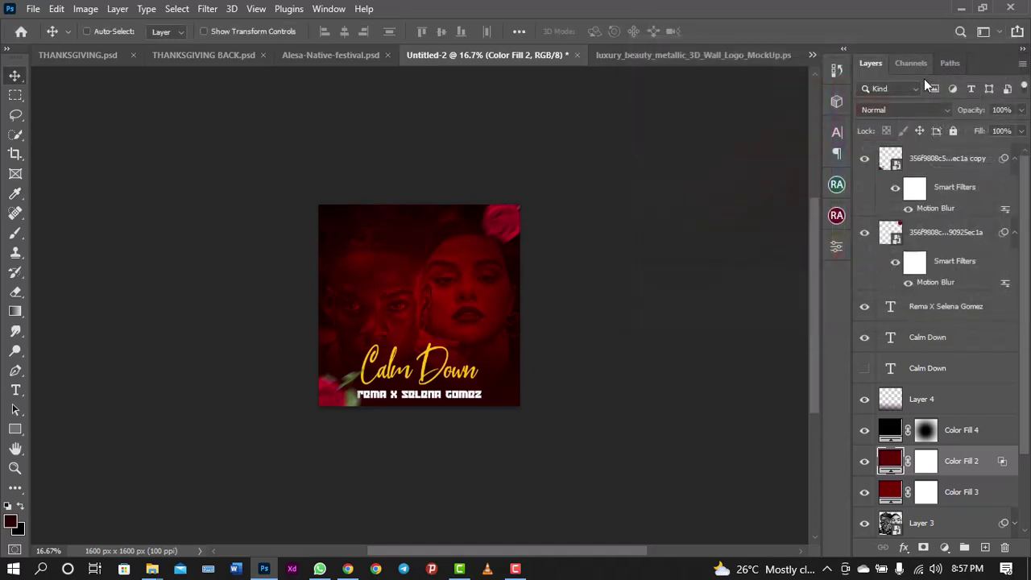
Raise the fill of the black vignette layer, Color Fill 4, to 100%
key("ctrl+plus")
key("ctrl+plus")
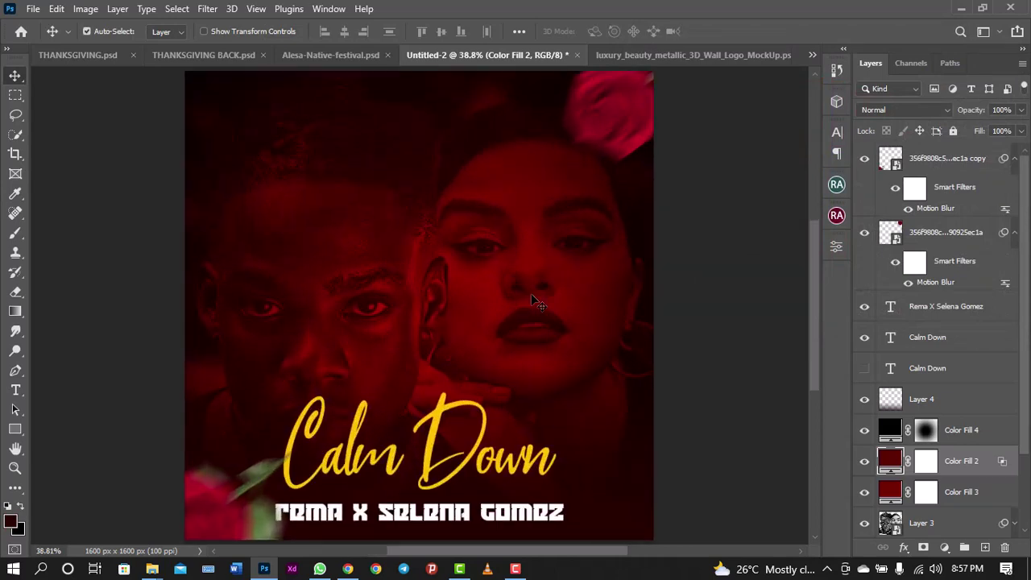
key("ctrl")
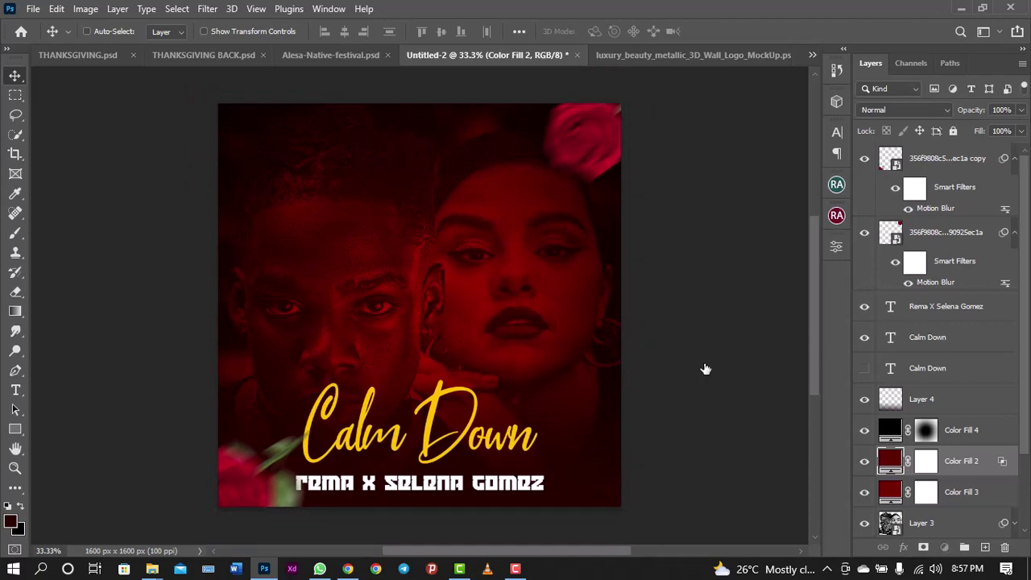
left_click(941, 339)
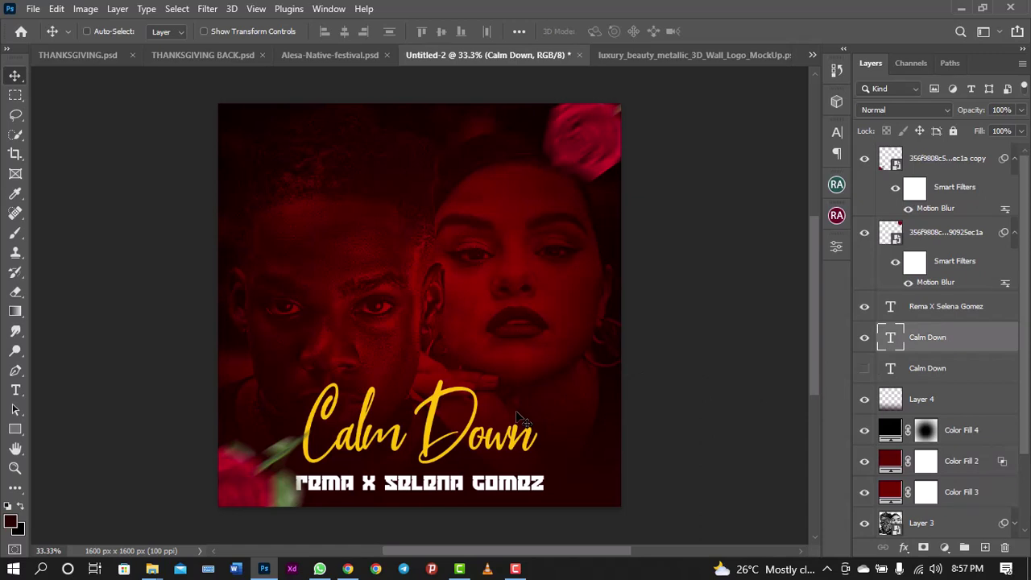
left_click(978, 437)
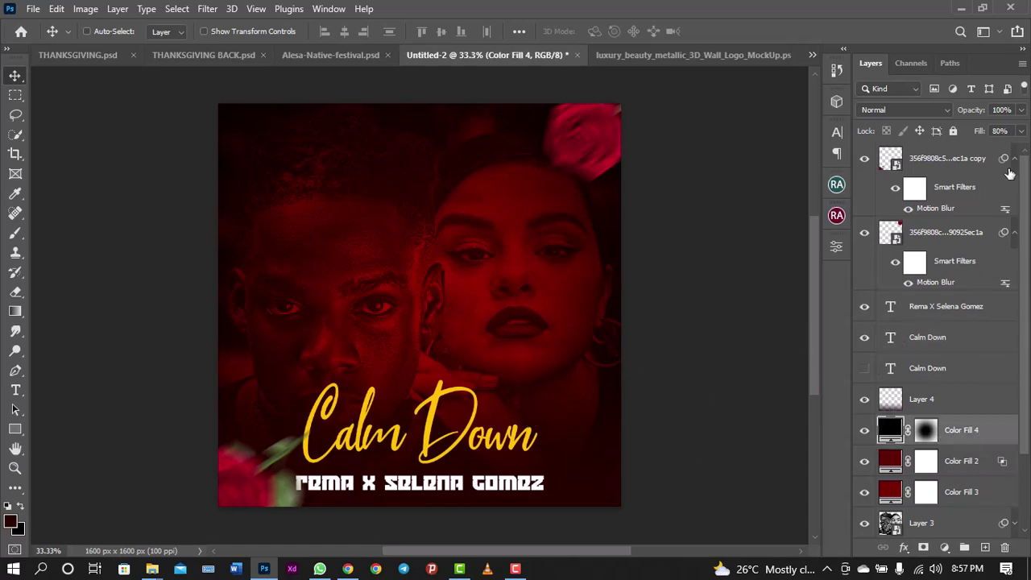
left_click(1020, 130)
left_click_drag(1004, 150, 1023, 151)
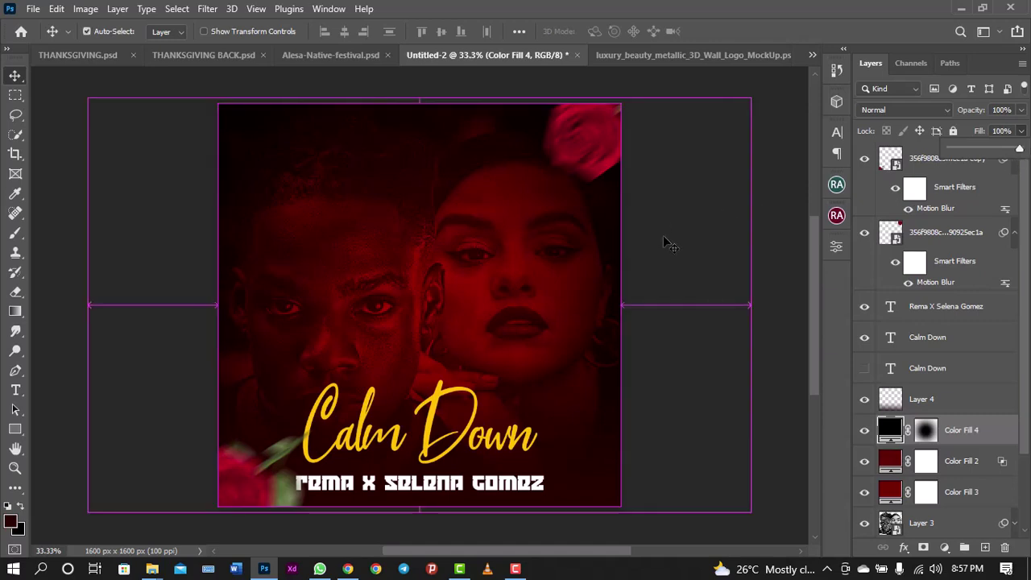
Disable Color Fill 4's layer mask and lower the layer's fill to 60%
key("ctrl+minus")
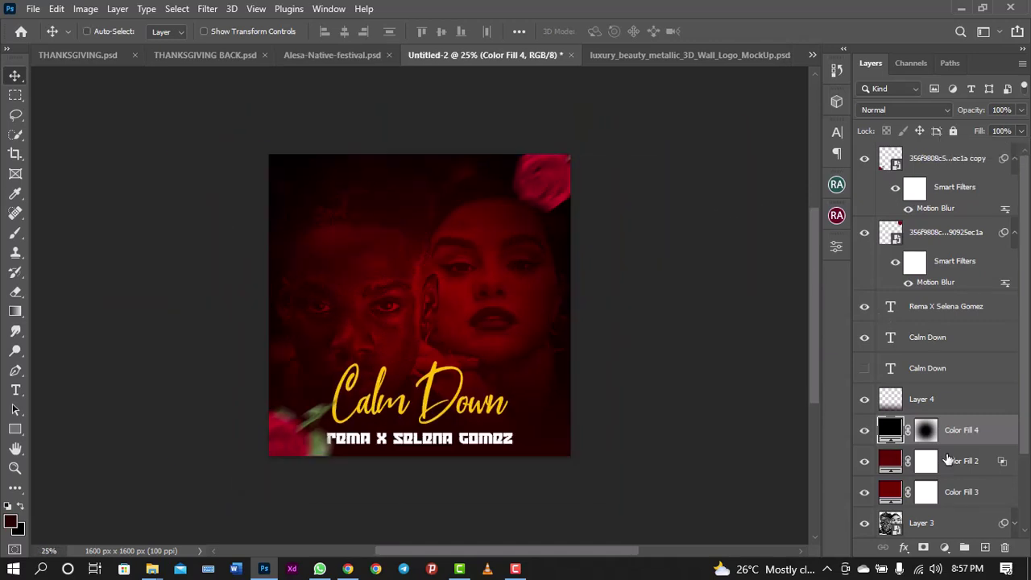
left_click(932, 436)
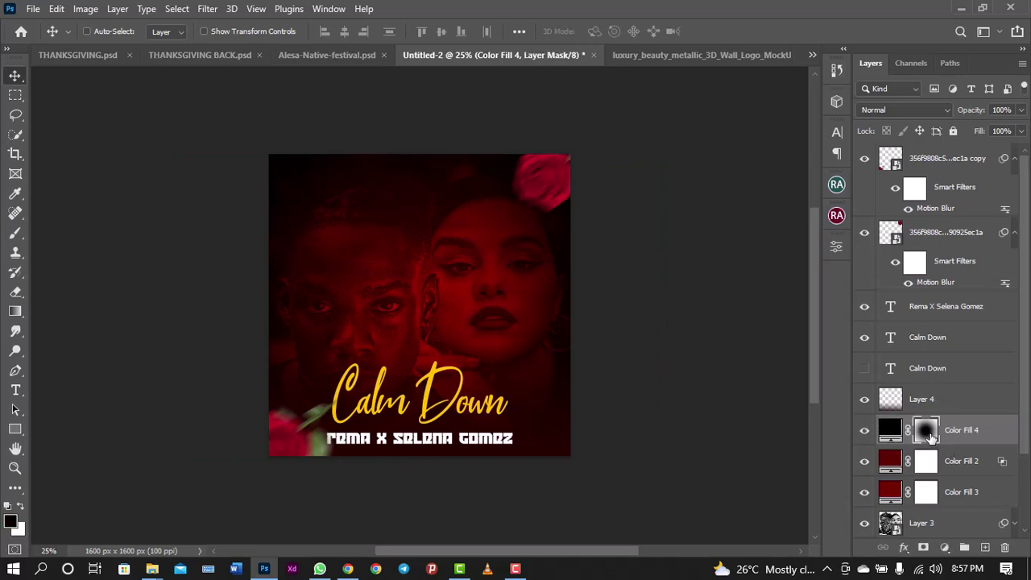
right_click(929, 434)
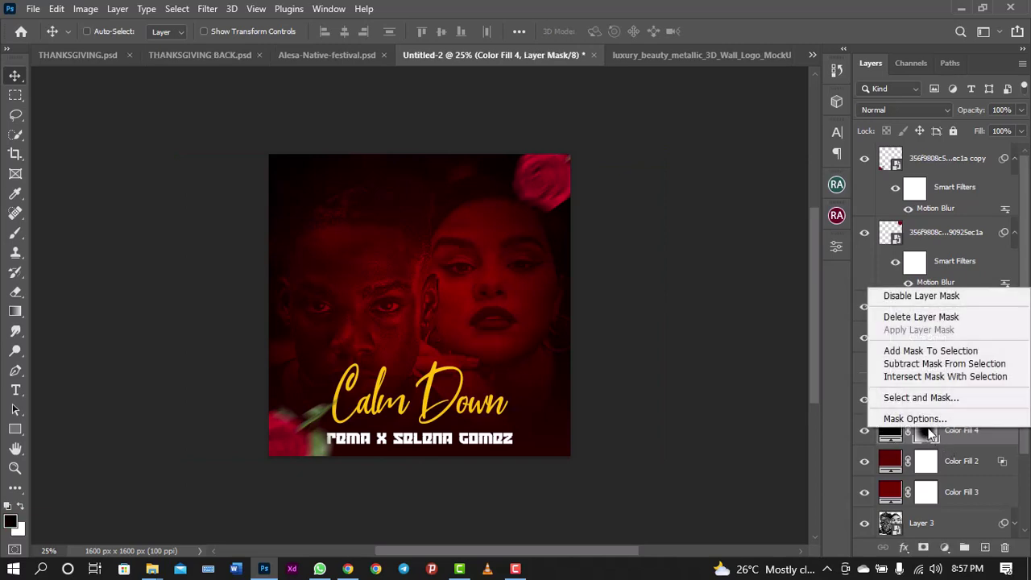
left_click(920, 296)
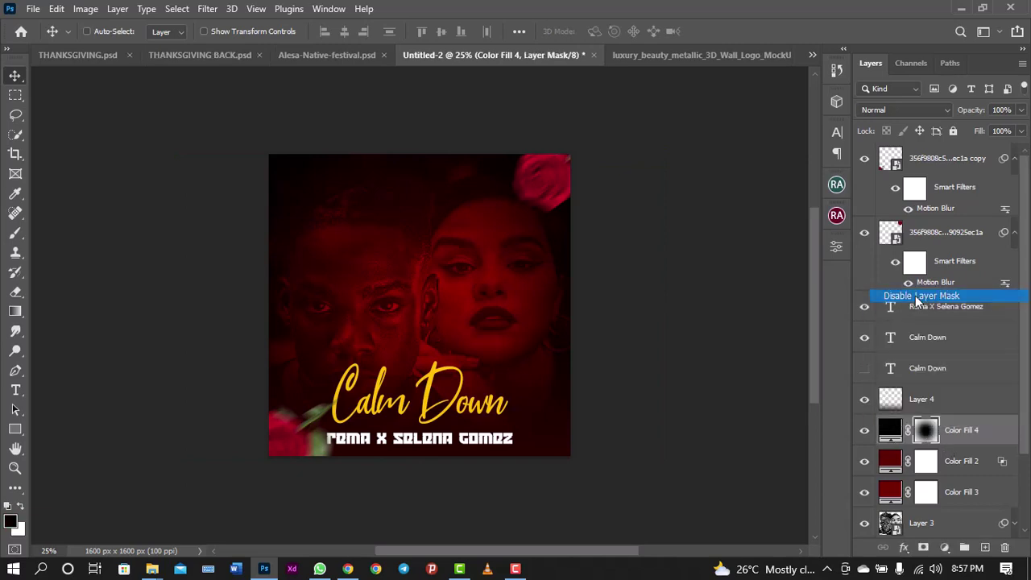
left_click(1021, 131)
left_click(1001, 150)
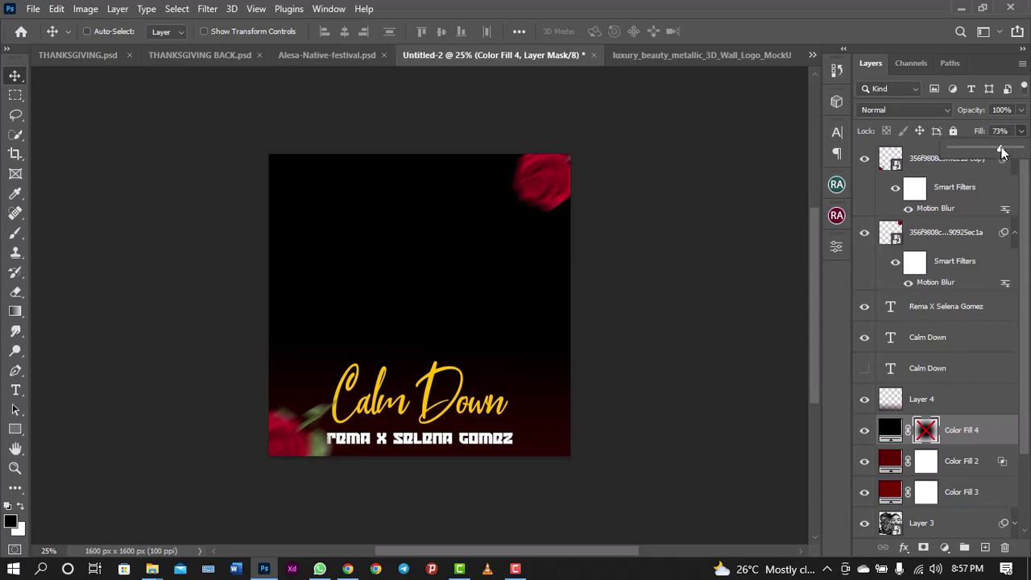
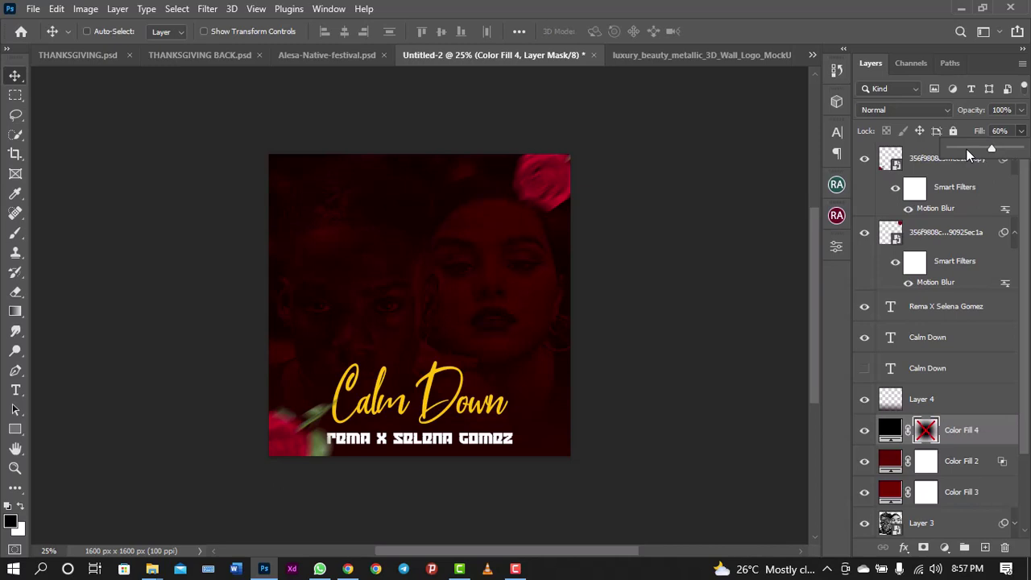
Move the Calm Down title and the Rema X Selena Gomez line together to mid-cover, and place the artist line above the title
left_click(957, 192)
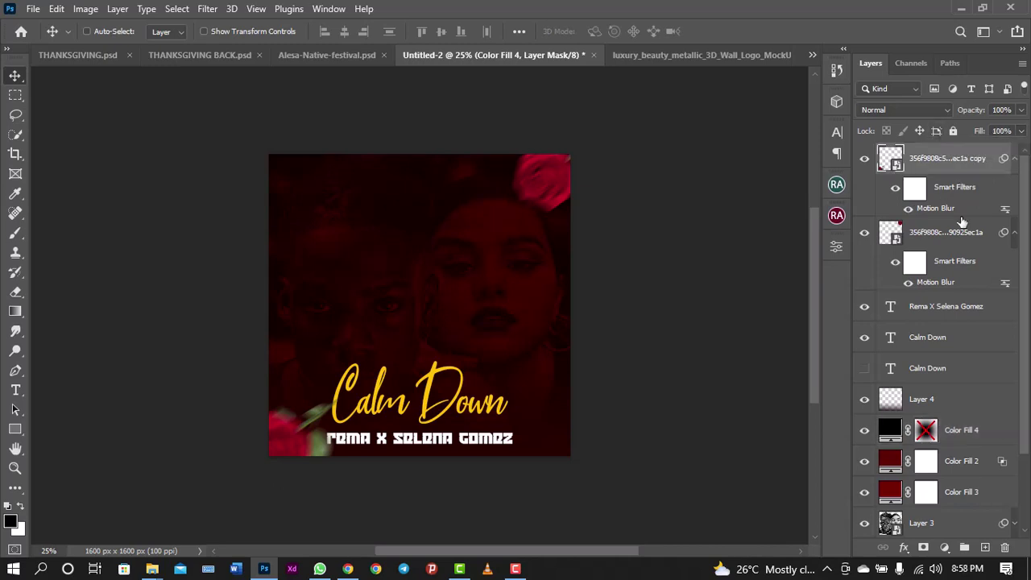
left_click(968, 311)
left_click(959, 338)
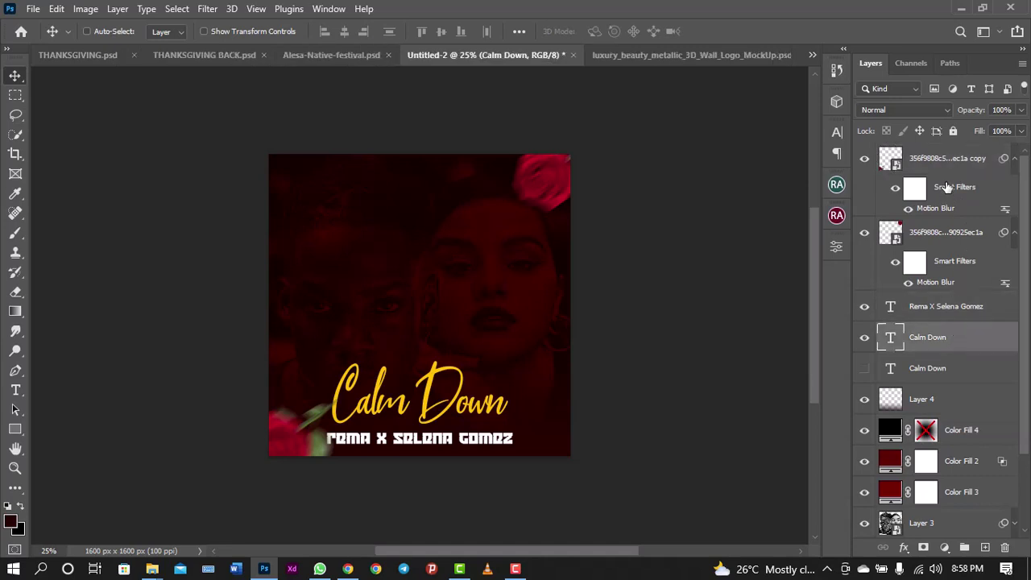
key("ctrl")
left_click(951, 312, "ctrl")
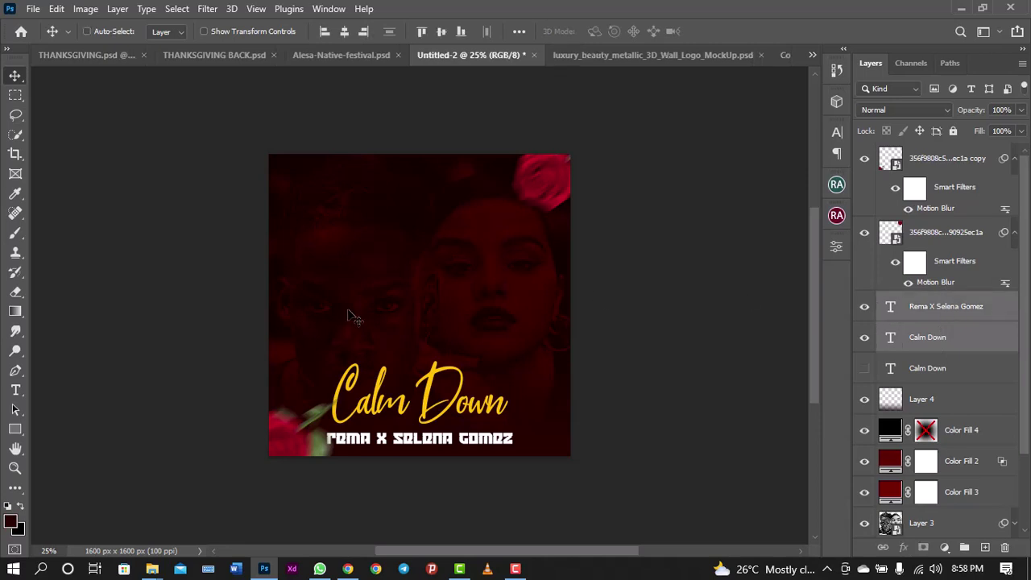
left_click_drag(425, 407, 424, 401)
left_click_drag(431, 321, 431, 342)
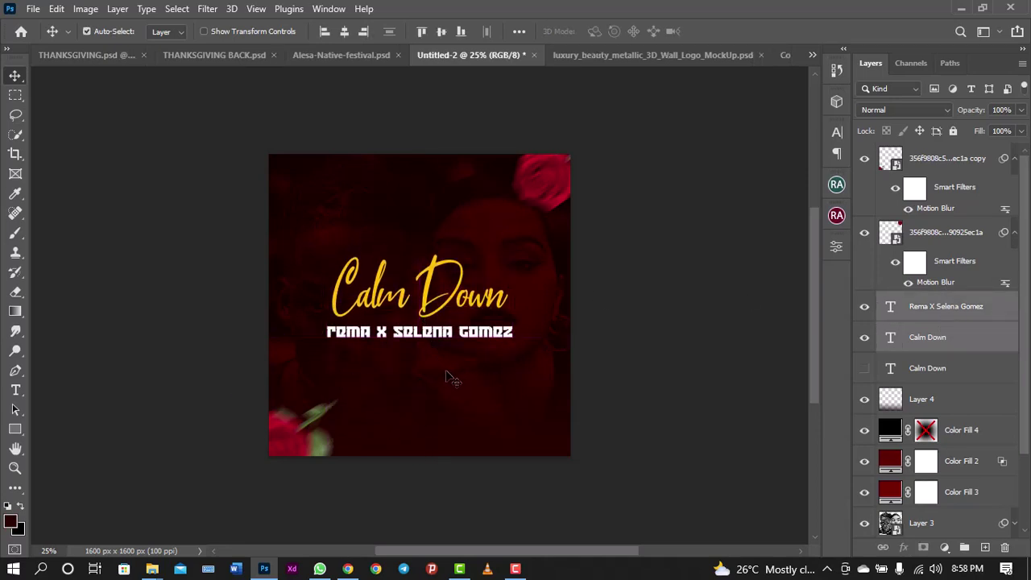
key("ctrl+t")
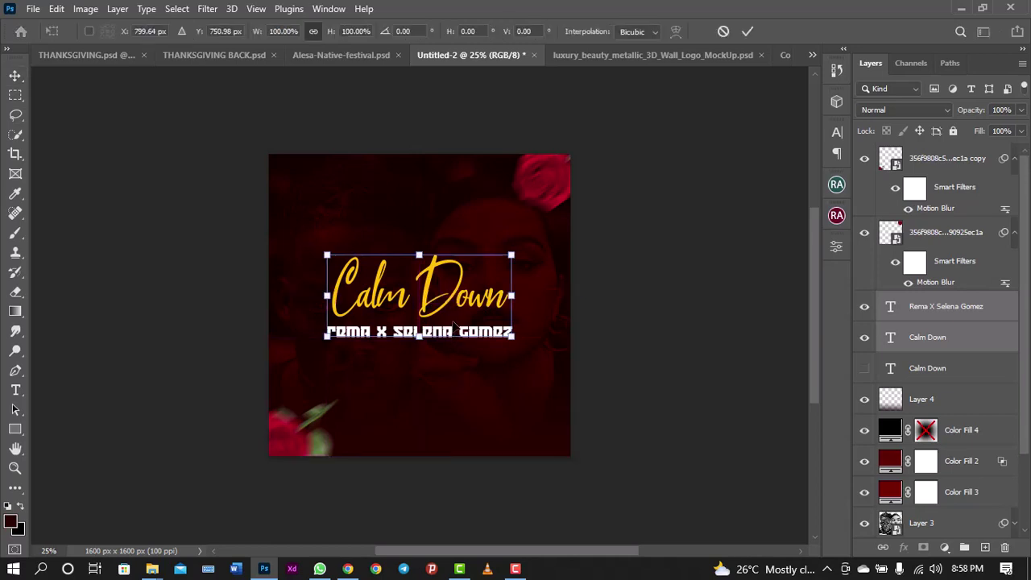
key("Return")
left_click(965, 313)
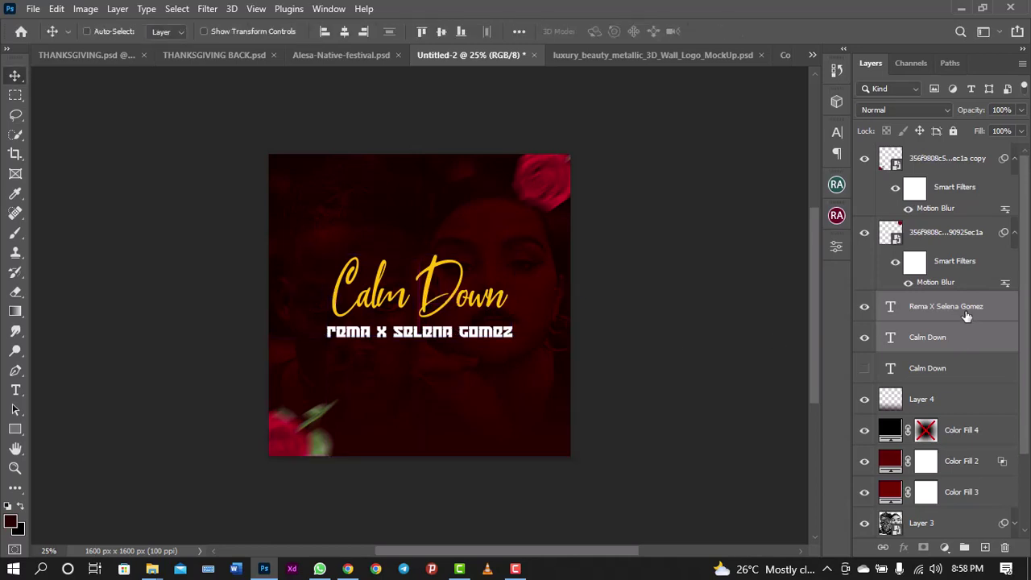
left_click_drag(464, 375, 464, 256)
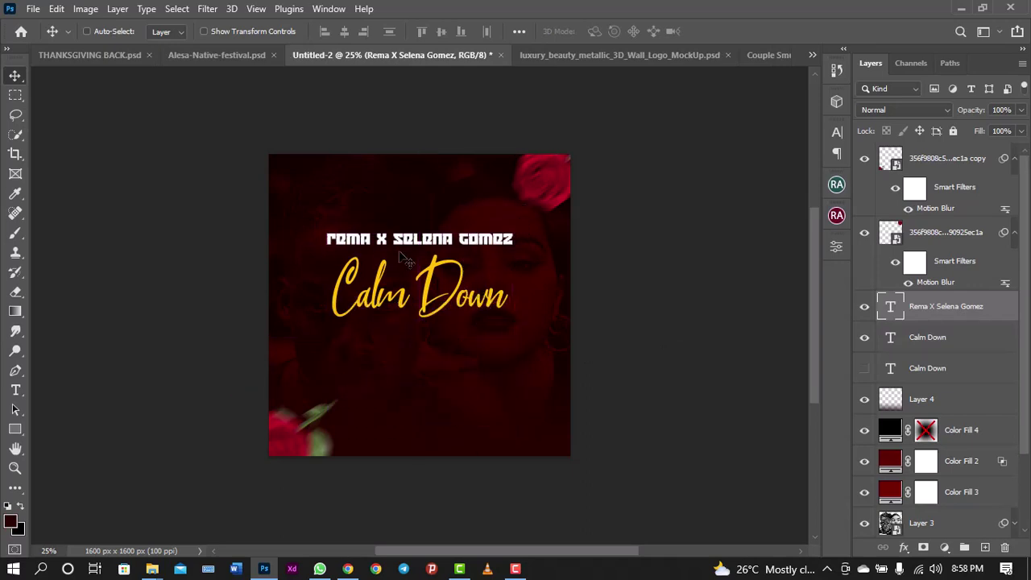
Delete the hidden Calm Down text layer beneath the yellow title layer
left_click(928, 344)
left_click(966, 366)
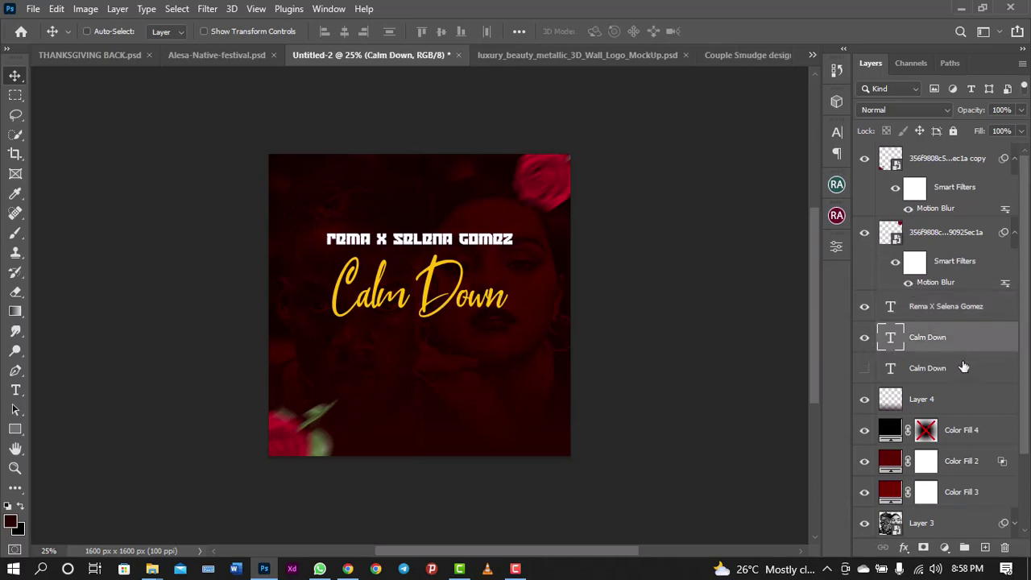
key("Delete")
Duplicate the yellow Calm Down title and place the copy directly below the original
key("alt+bracketright")
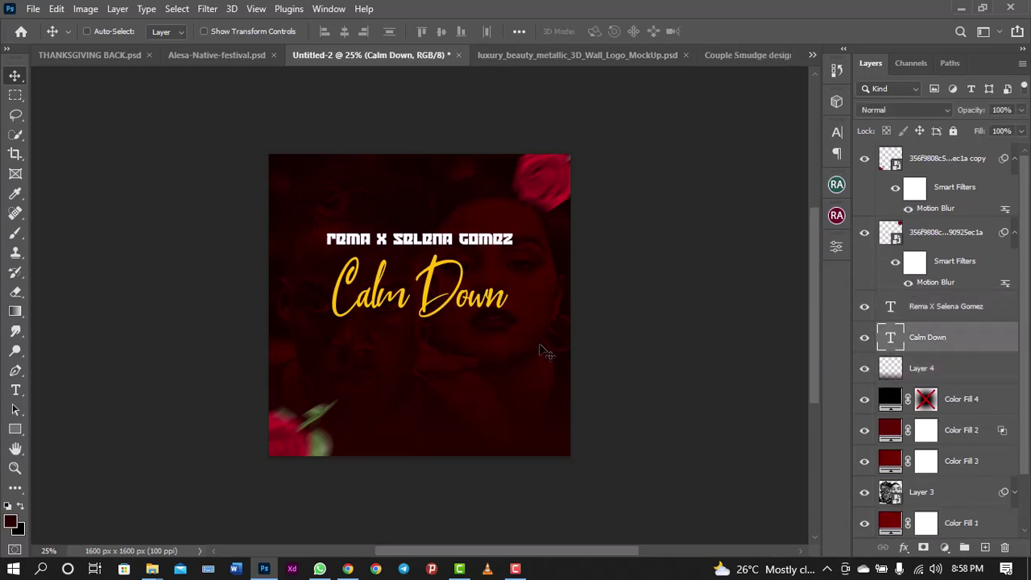
key("ctrl+j")
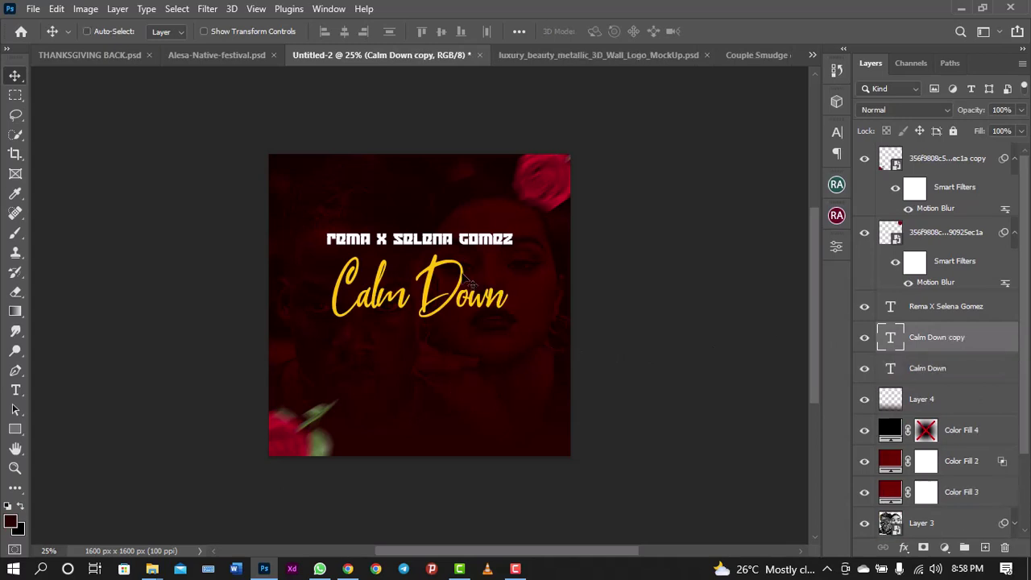
left_click_drag(465, 290, 467, 342)
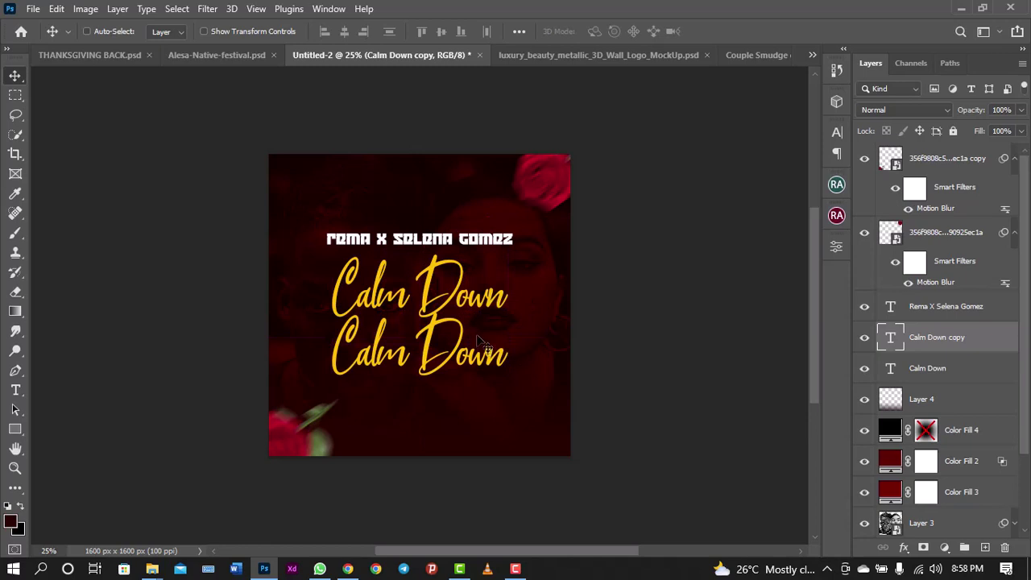
Lower the fill of the yellow Calm Down copy beneath the original title to 0%
left_click(1020, 130)
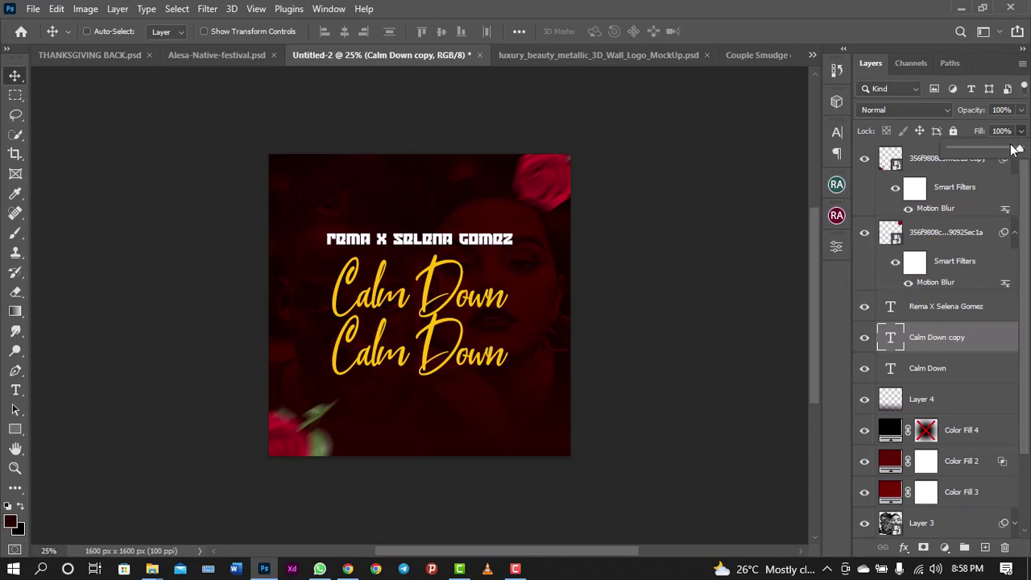
left_click_drag(1018, 150, 922, 161)
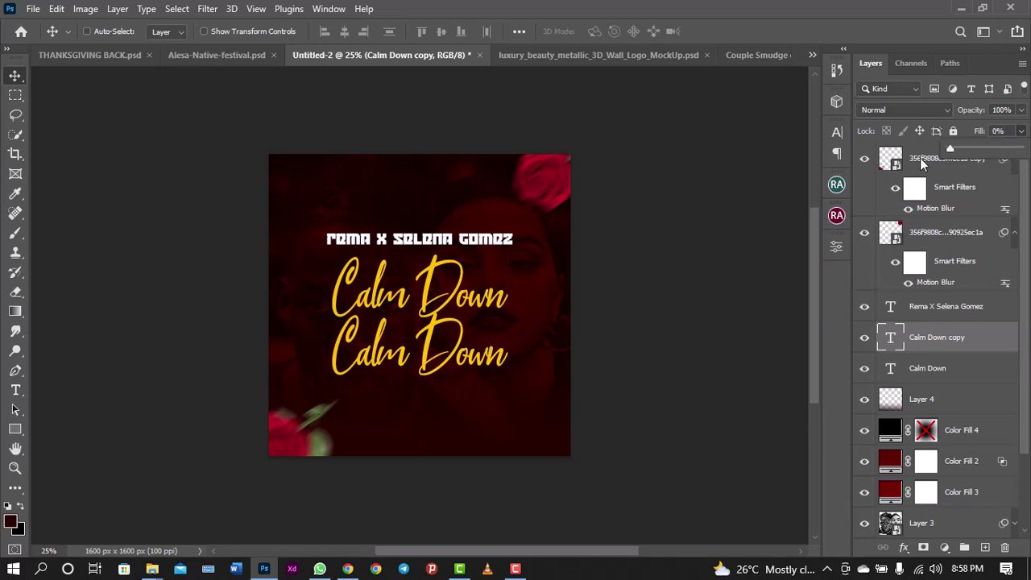
left_click(996, 349)
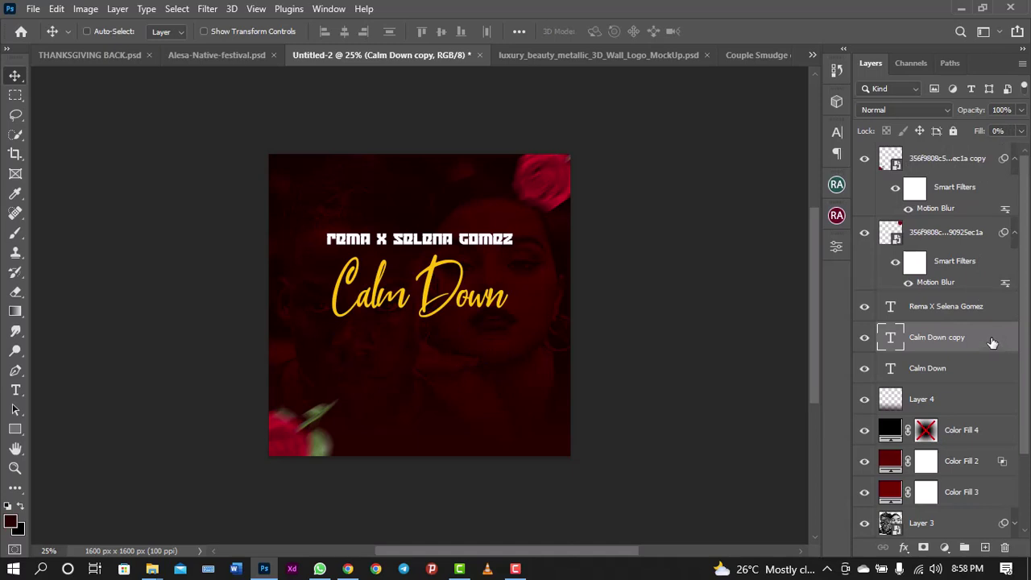
Add a 1 px white outside stroke to the Calm Down copy
double_click(992, 341)
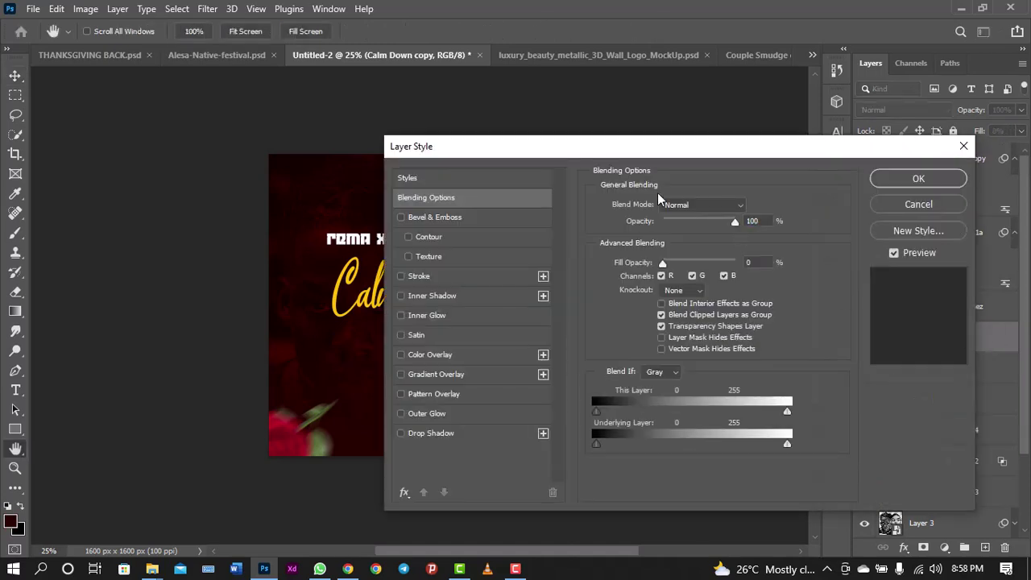
left_click_drag(625, 149, 764, 91)
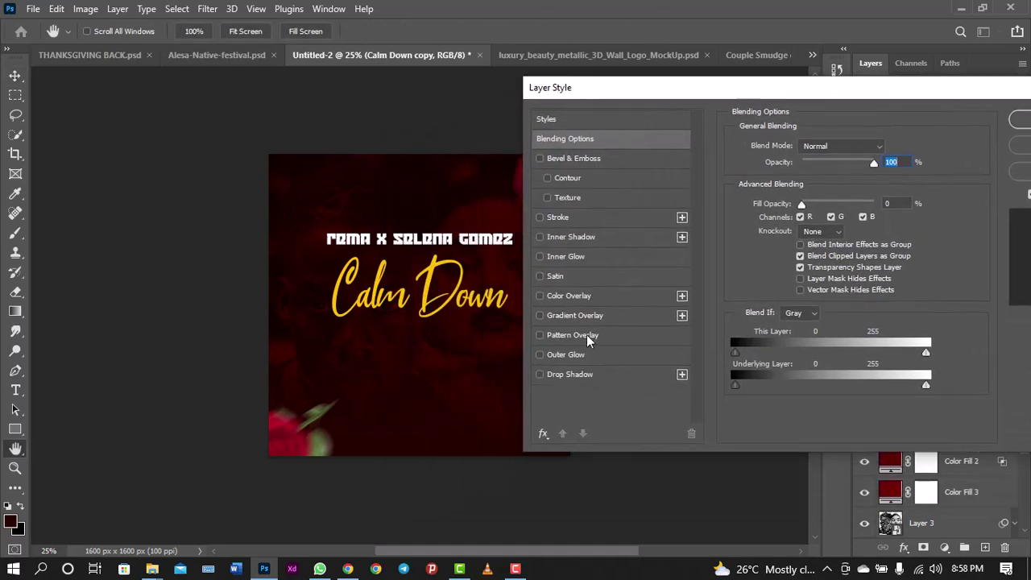
left_click(552, 218)
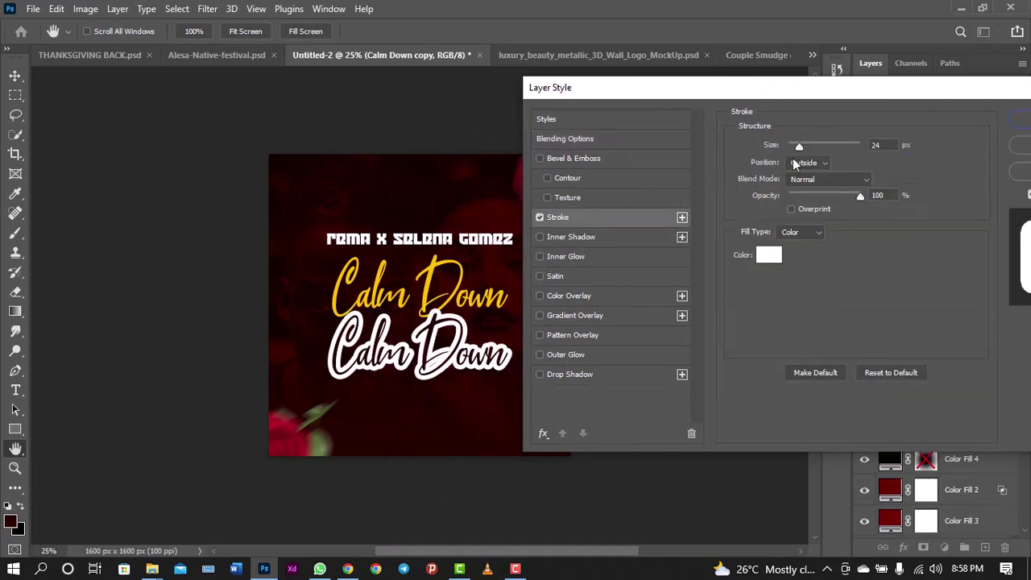
left_click_drag(796, 147, 788, 148)
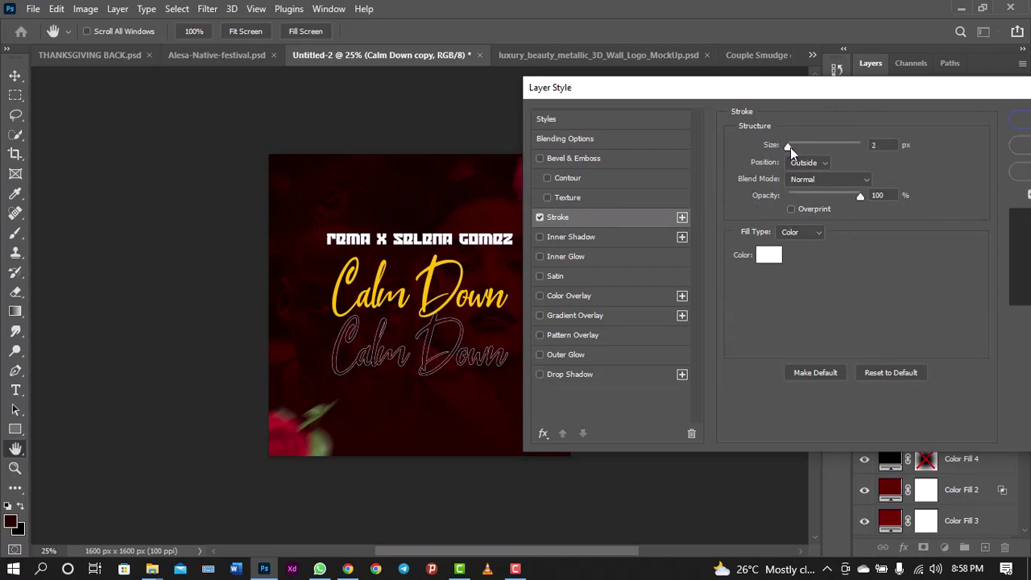
left_click_drag(790, 148, 788, 147)
left_click(787, 147)
left_click_drag(788, 147, 787, 145)
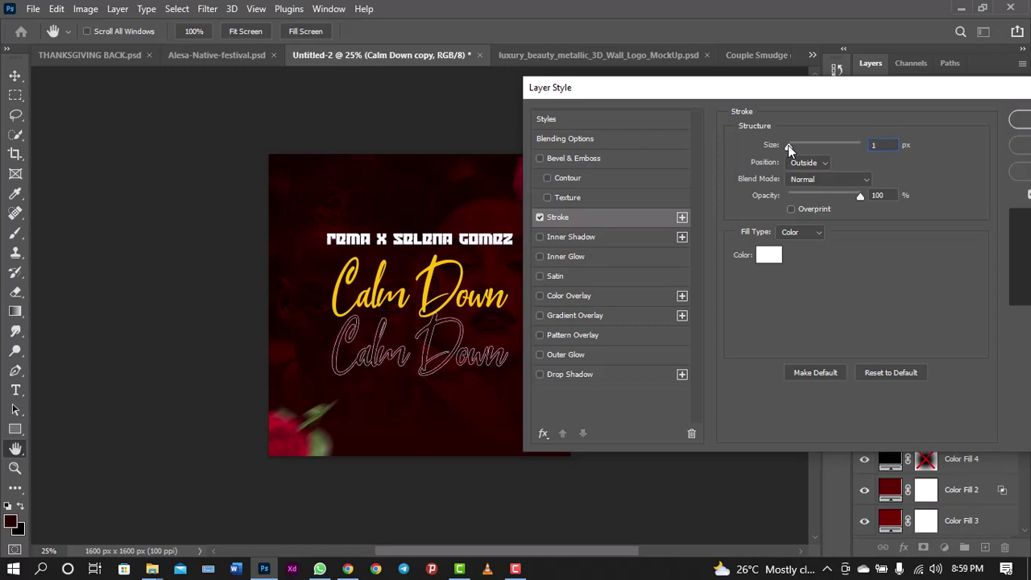
left_click(1018, 119)
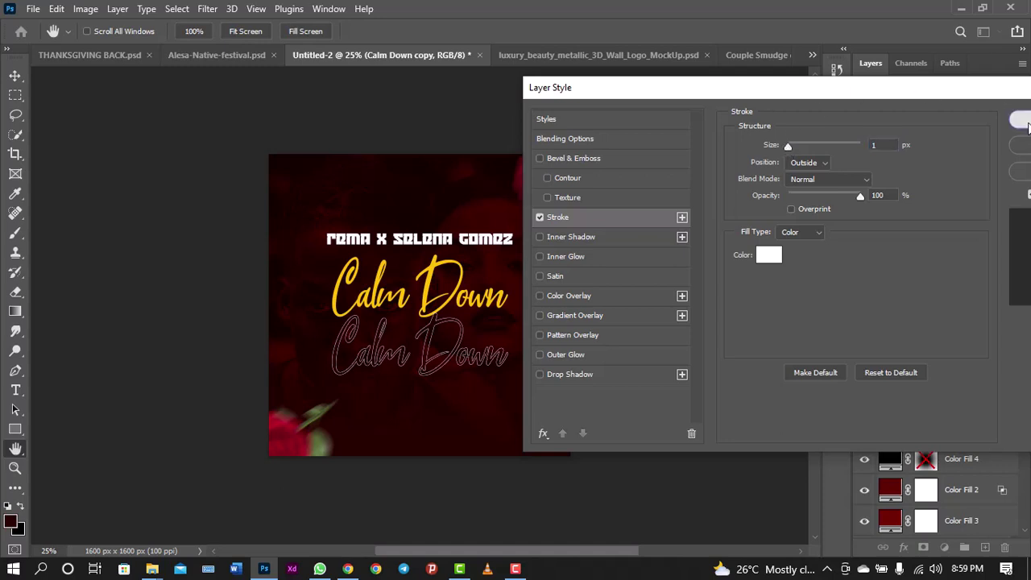
Duplicate the outlined Calm Down title, place the new copy directly below it, and collapse the effects of both outlined layers
key("ctrl+j")
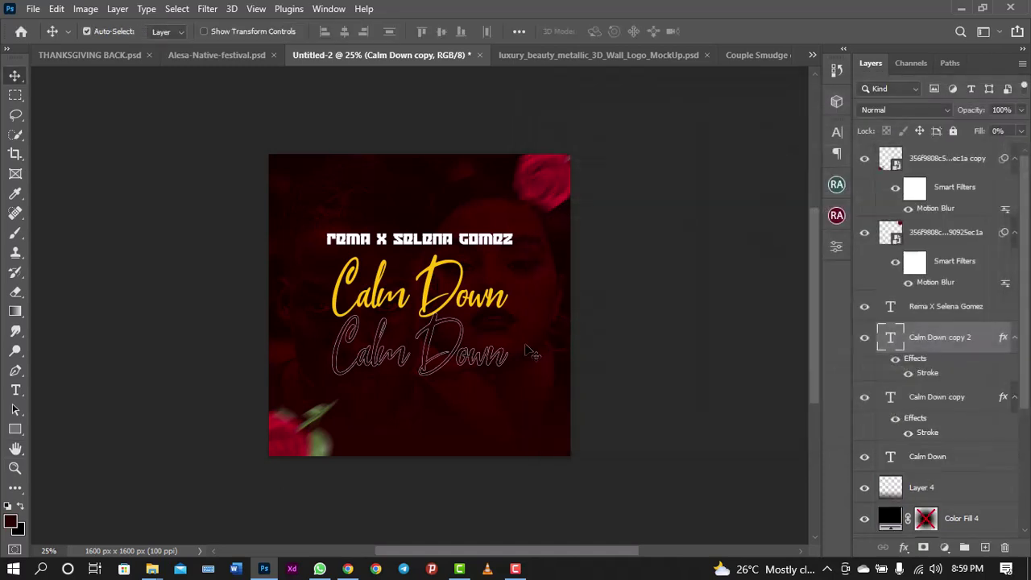
left_click_drag(502, 379, 505, 434)
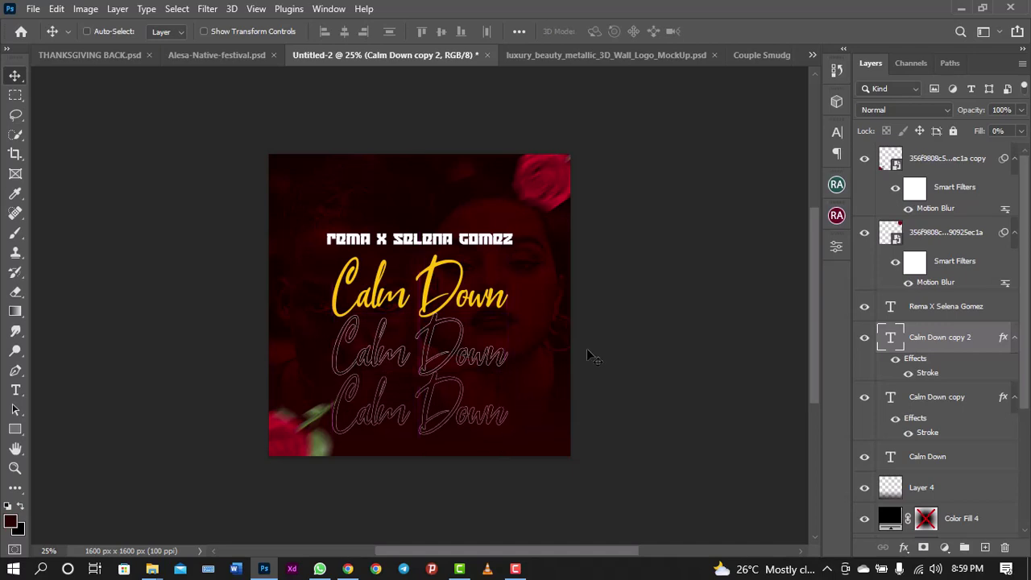
left_click(1014, 337)
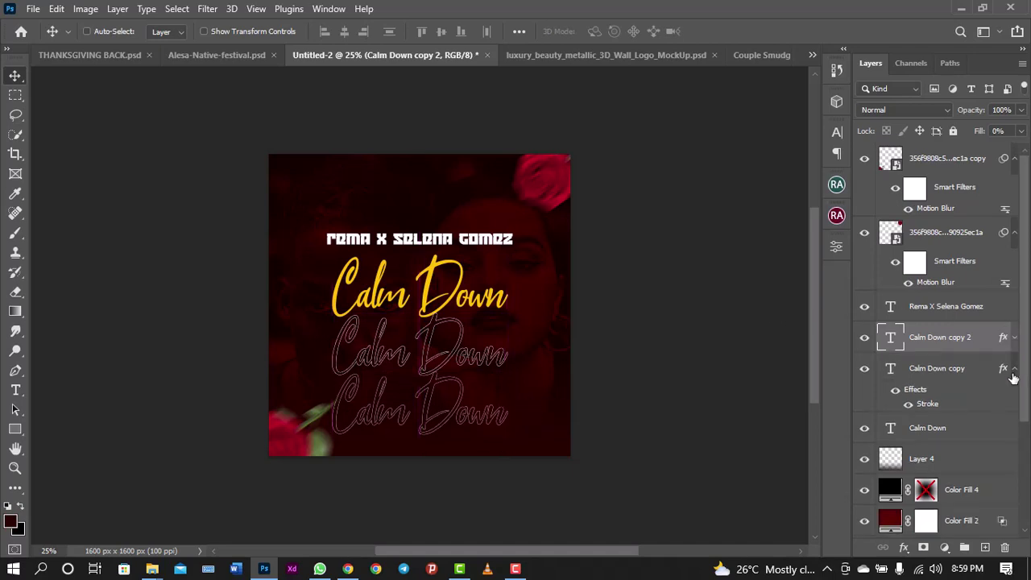
left_click(1014, 368)
Try both outlined Calm Down copies together at about 14% opacity, and delete the two layers
key("ctrl")
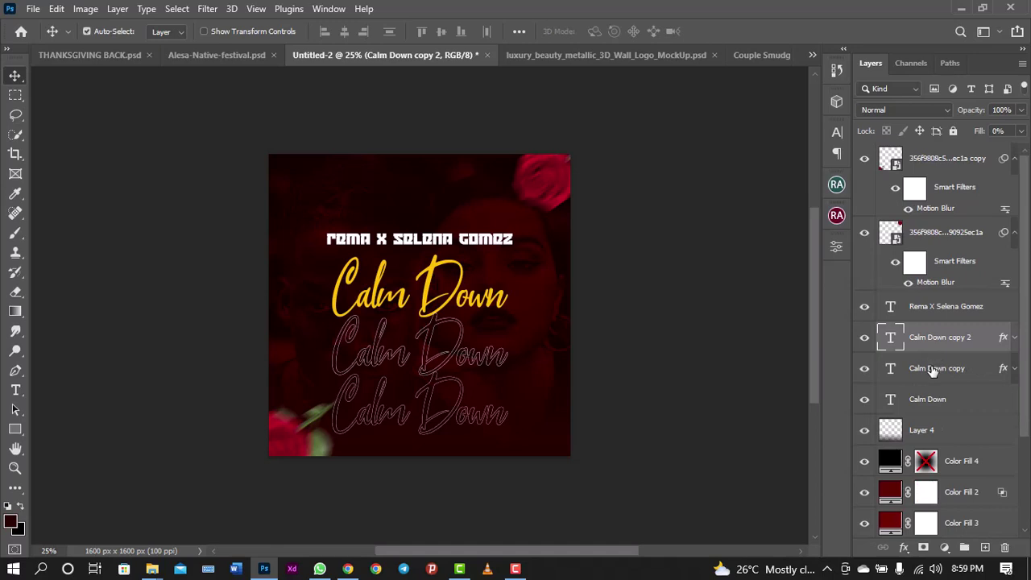
left_click(933, 369, "ctrl")
left_click(1020, 112)
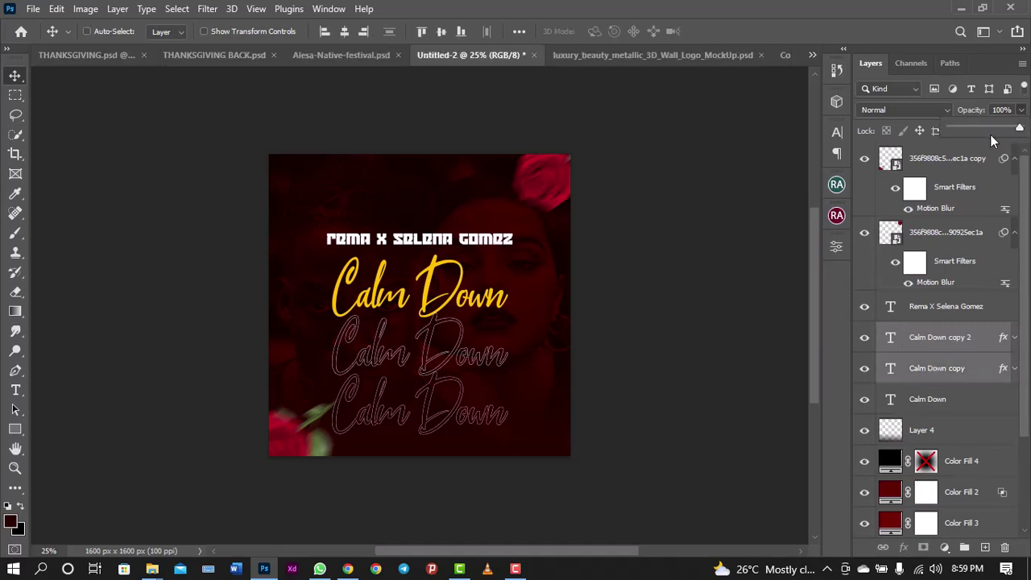
left_click(985, 128)
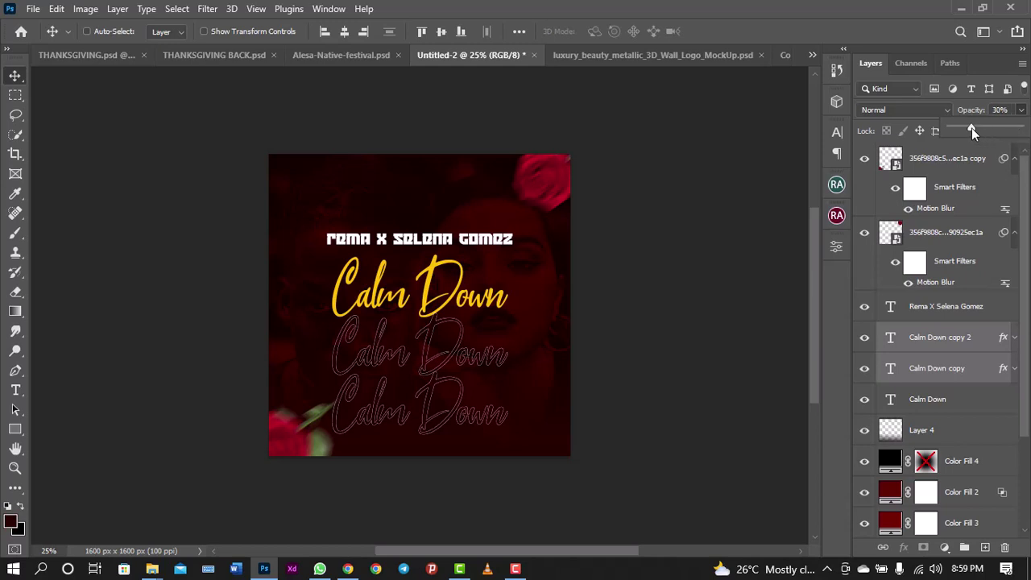
left_click_drag(972, 129, 956, 120)
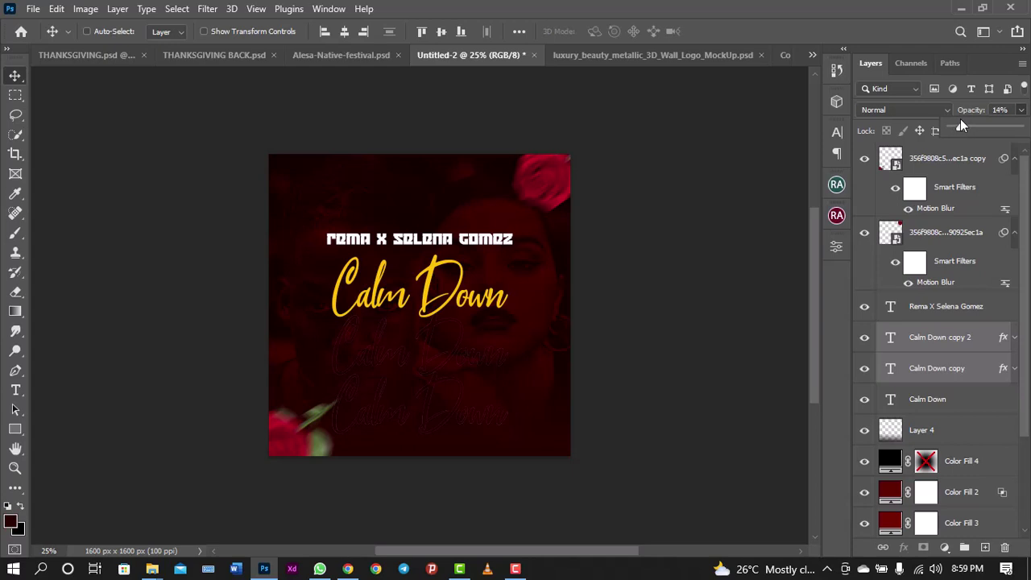
key("Delete")
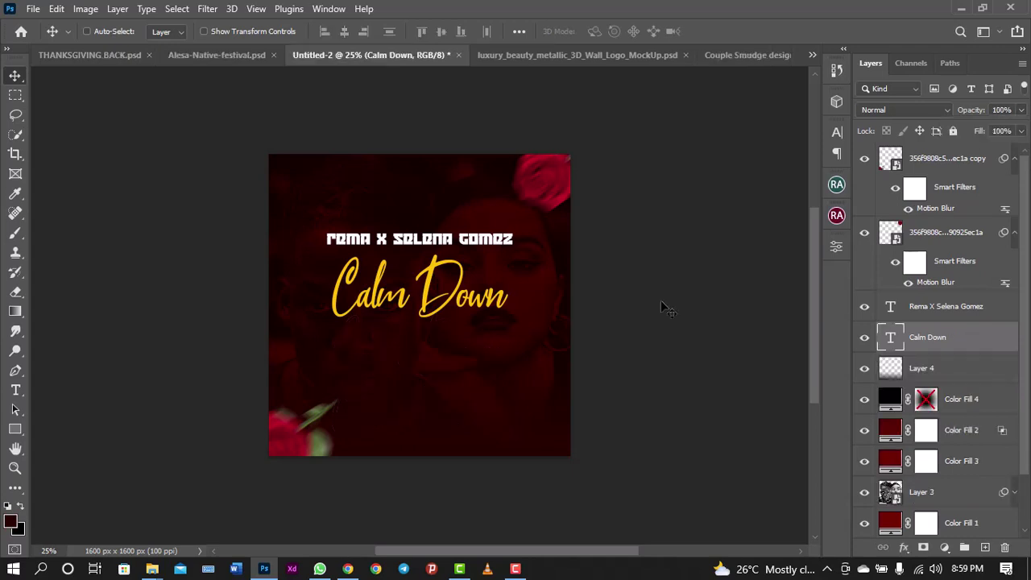
Duplicate the yellow Calm Down title and enlarge the original behind the copy until it runs past both sides of the cover
key("ctrl+t")
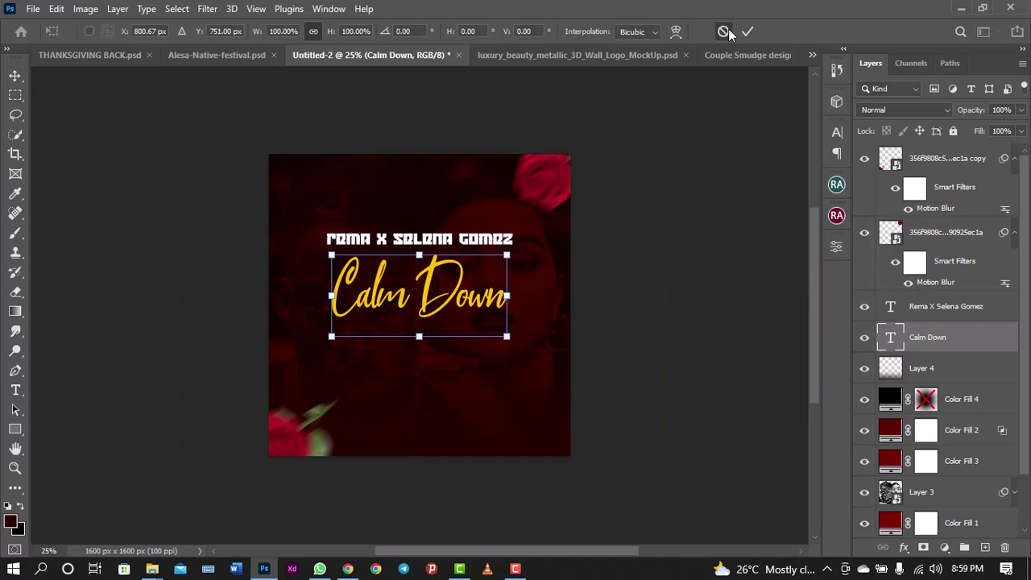
left_click(723, 31)
key("ctrl+j")
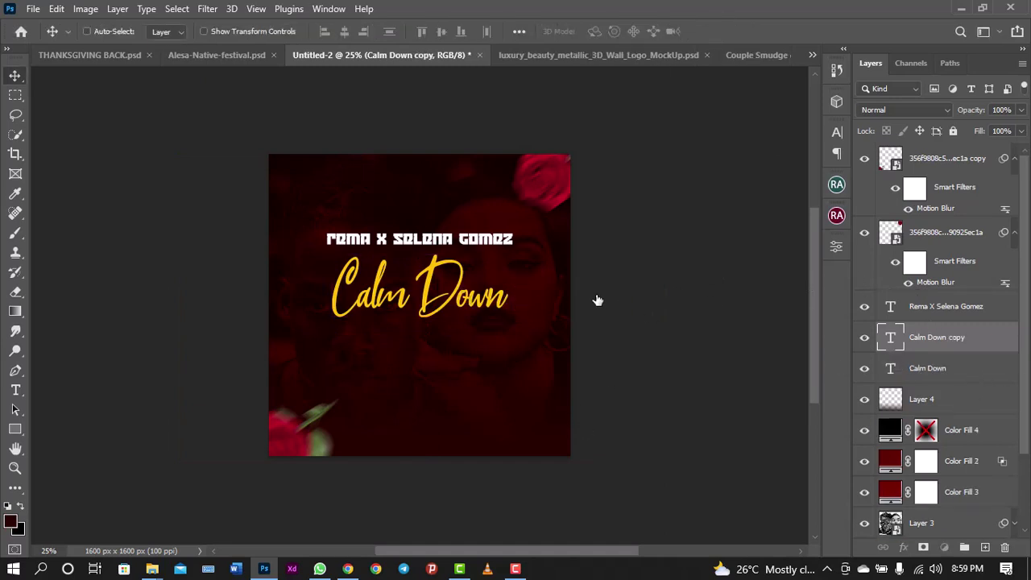
key("alt+bracketleft")
key("ctrl+t")
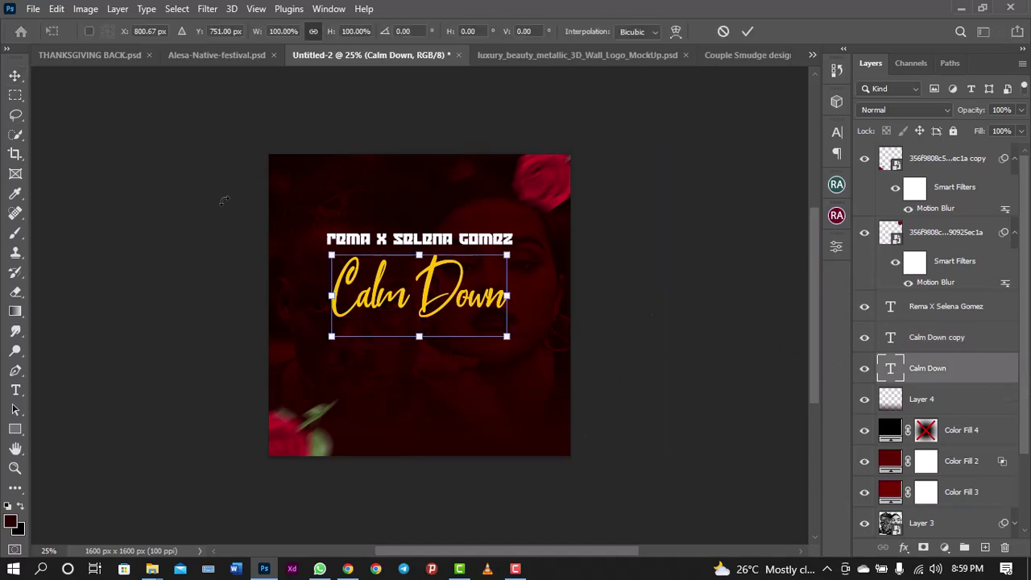
left_click_drag(513, 254, 737, 139)
left_click_drag(598, 282, 596, 330)
key("Return")
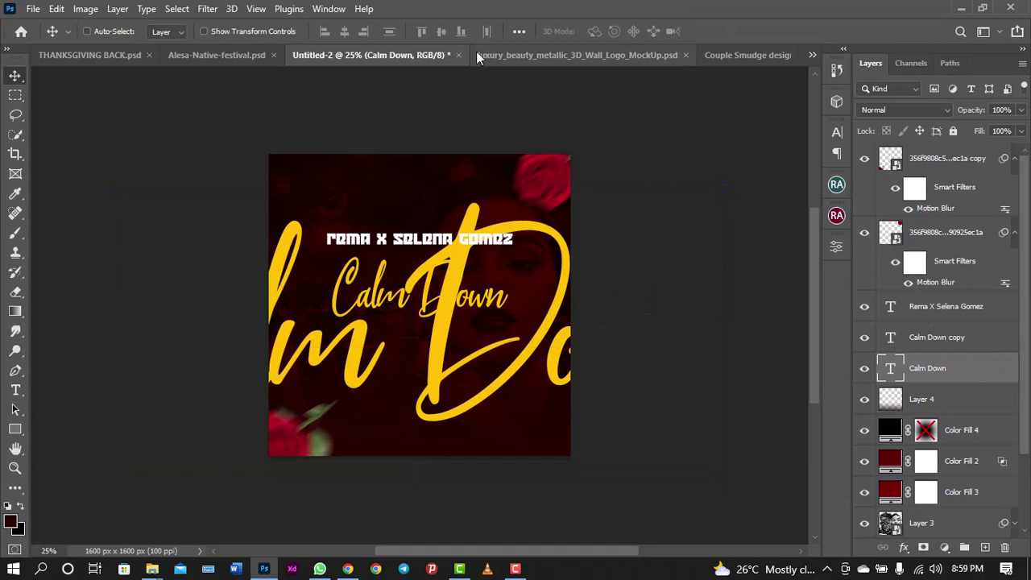
Set the oversized background title's text color to white (ffffff) and lower its fill to 7%
left_click(836, 131)
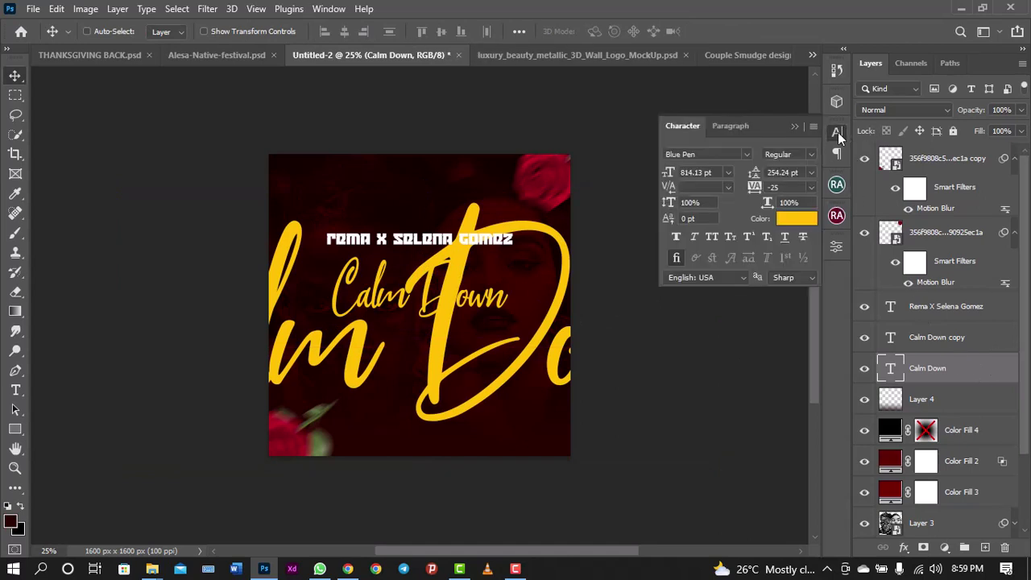
left_click(783, 224)
type("ffffff")
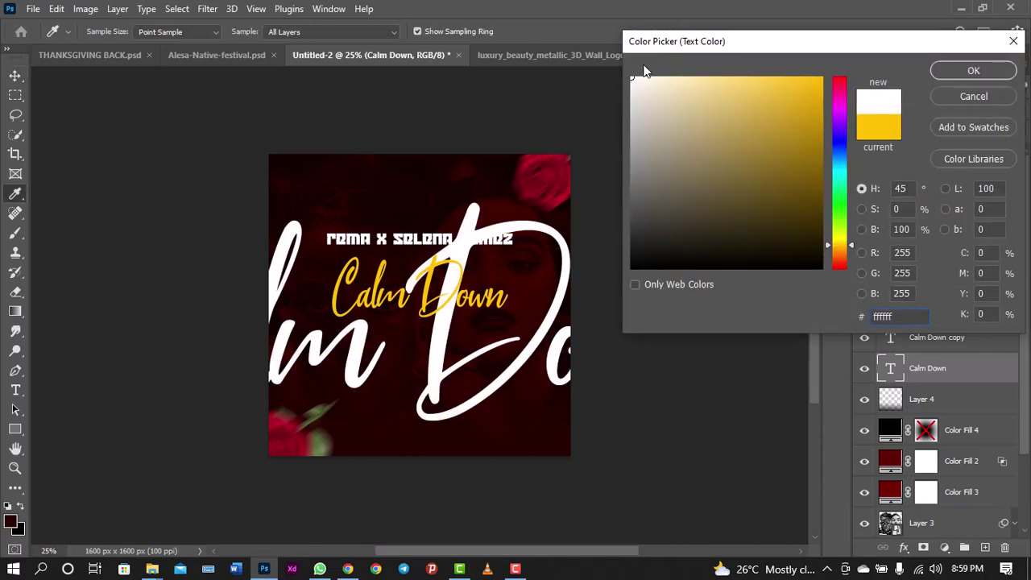
left_click(972, 73)
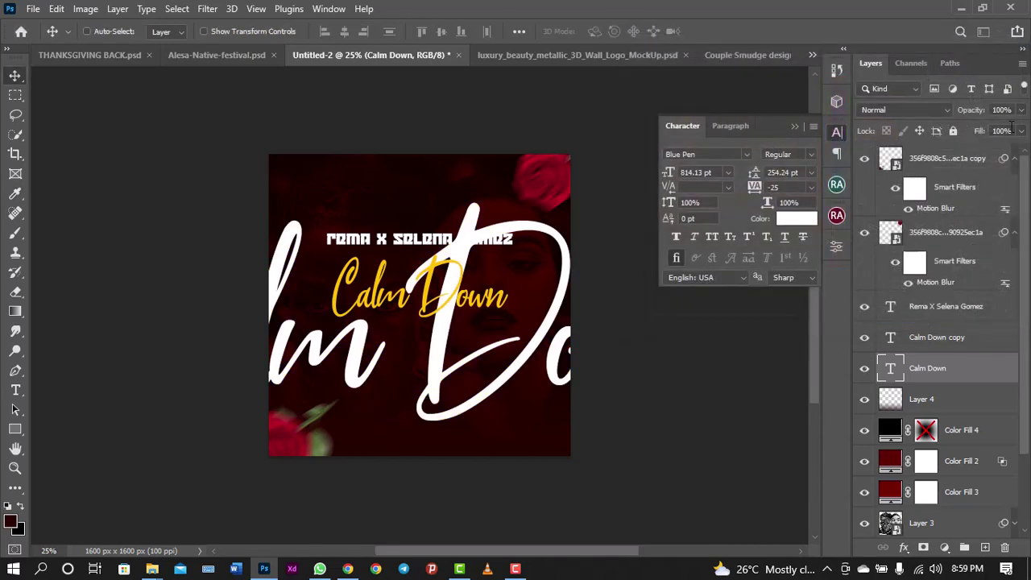
left_click(1021, 131)
left_click_drag(976, 146, 948, 141)
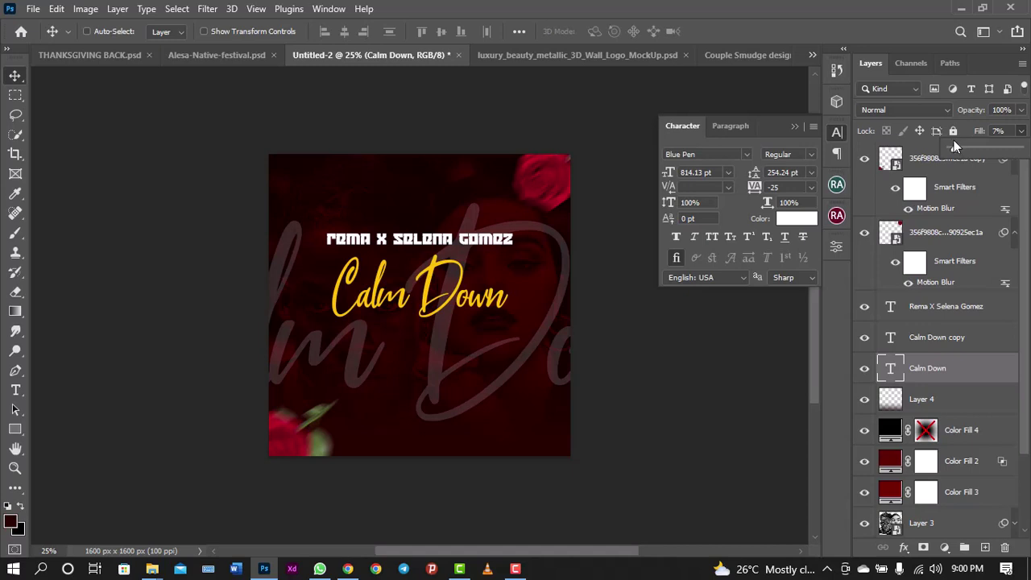
Try the oversized background title in black (000000) with its fill at 17%
left_click(805, 219)
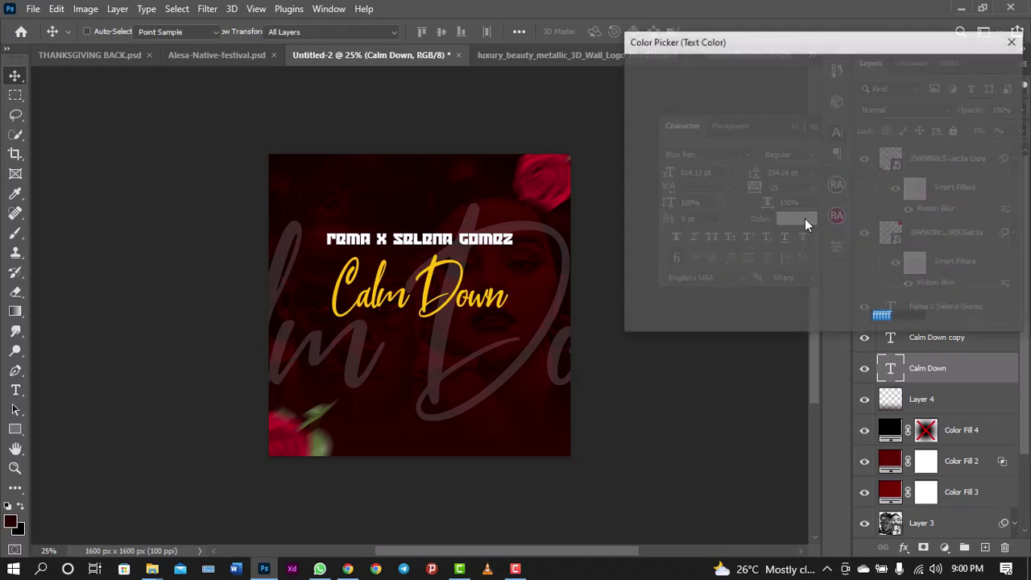
left_click(632, 269)
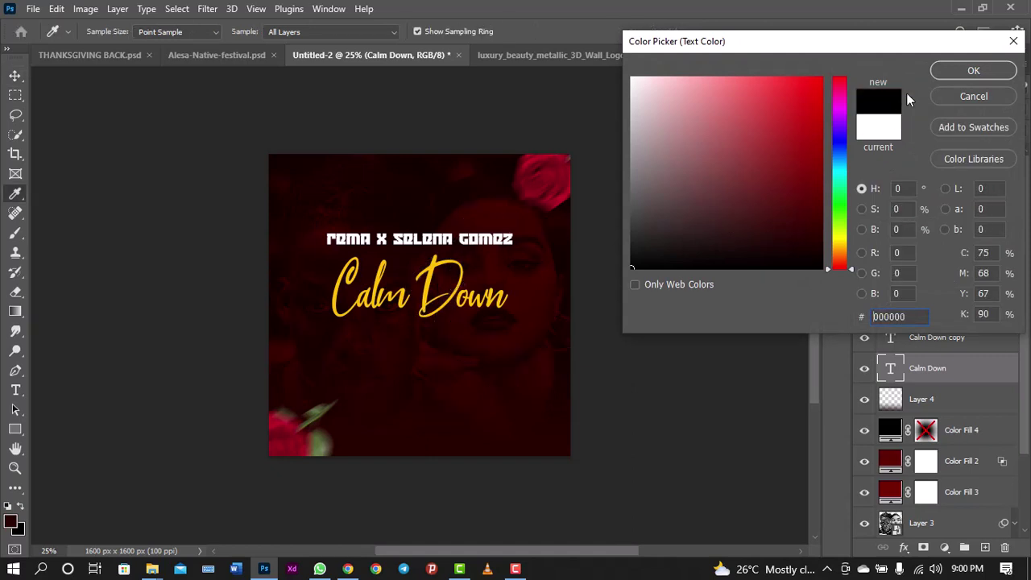
left_click(975, 69)
left_click(1020, 131)
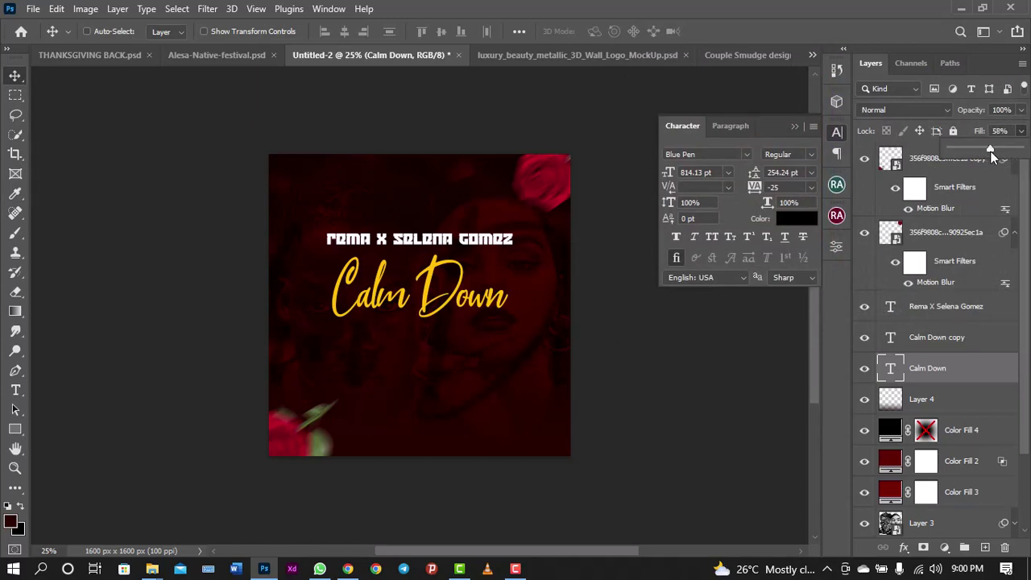
left_click_drag(981, 150, 960, 145)
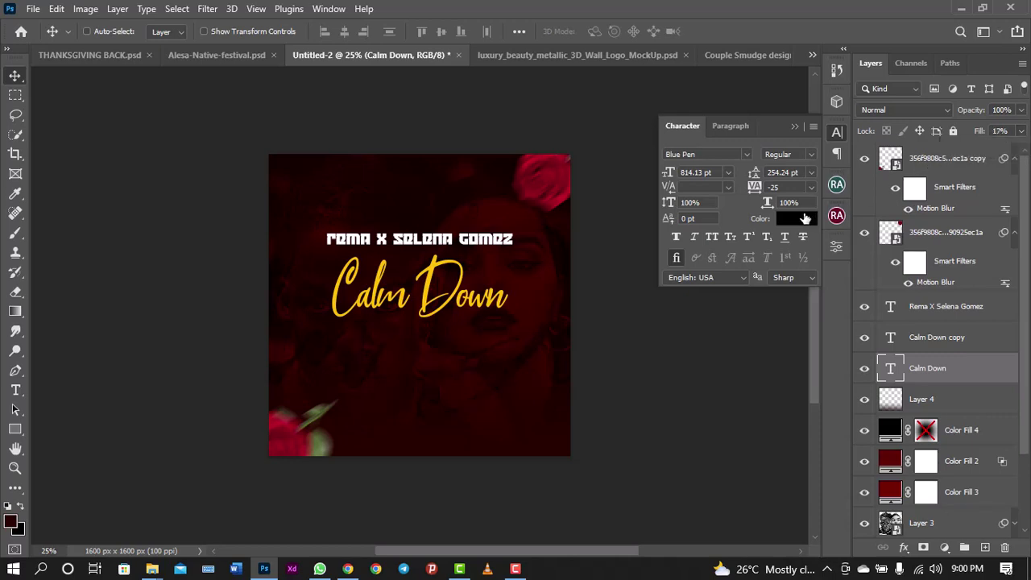
Recolor the oversized background title white (ffffff), set its fill to 3%, and close the character settings
left_click(796, 218)
left_click(631, 77)
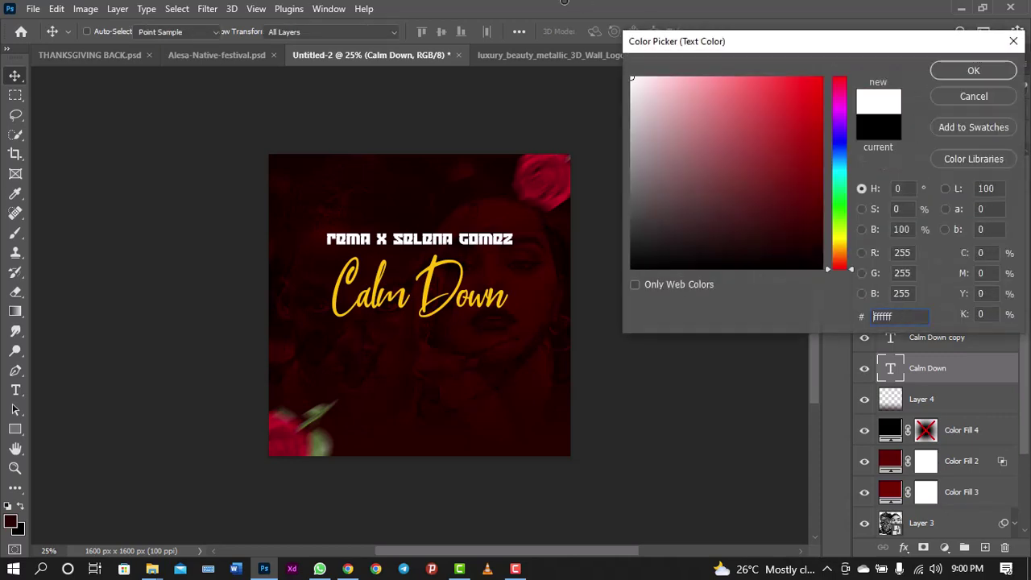
left_click(956, 70)
left_click(1019, 131)
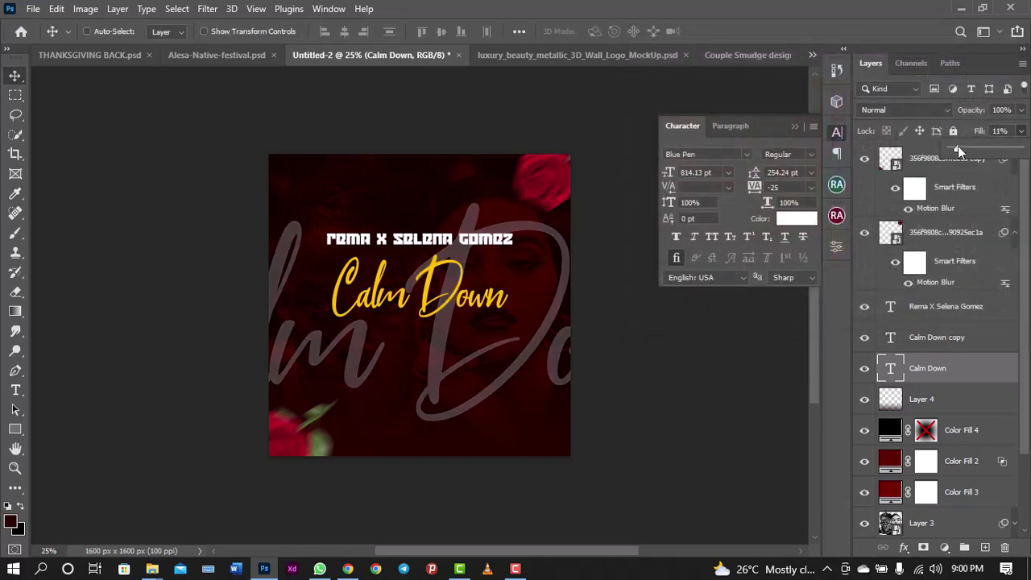
left_click_drag(957, 144, 956, 145)
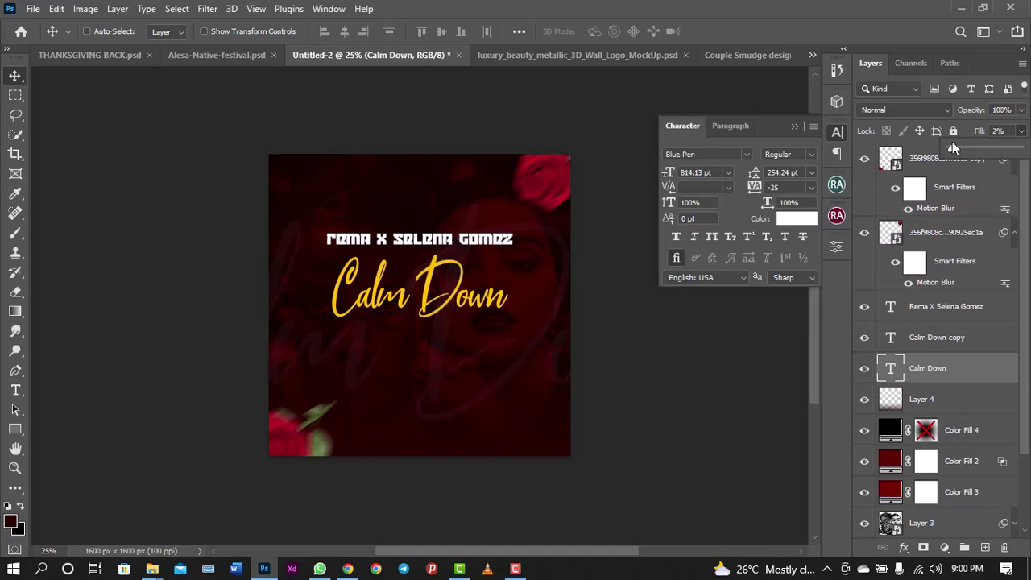
left_click_drag(952, 142, 953, 141)
left_click(835, 133)
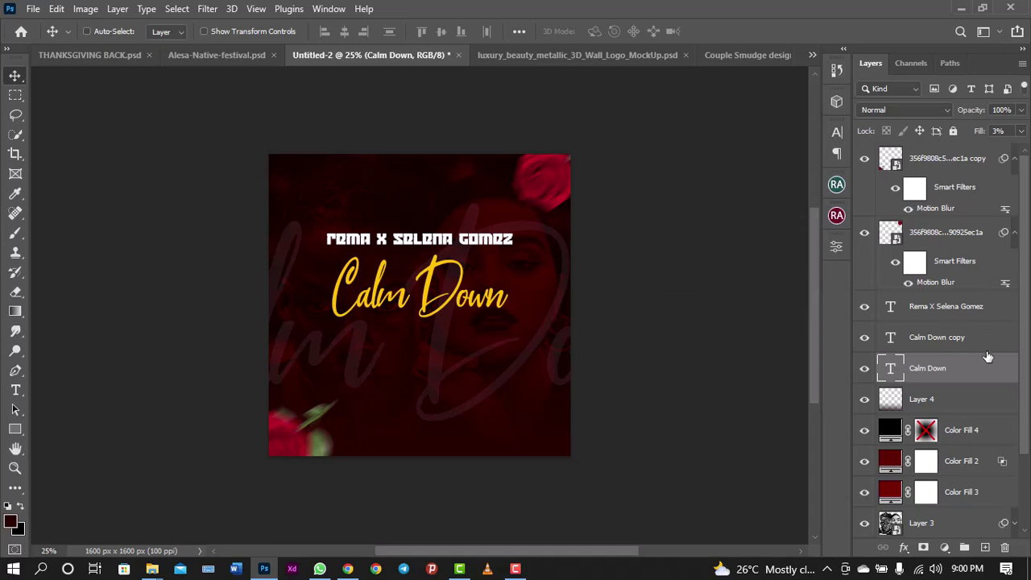
Enlarge the yellow Calm Down title to about 135% of its size
left_click(944, 344)
key("ctrl+t")
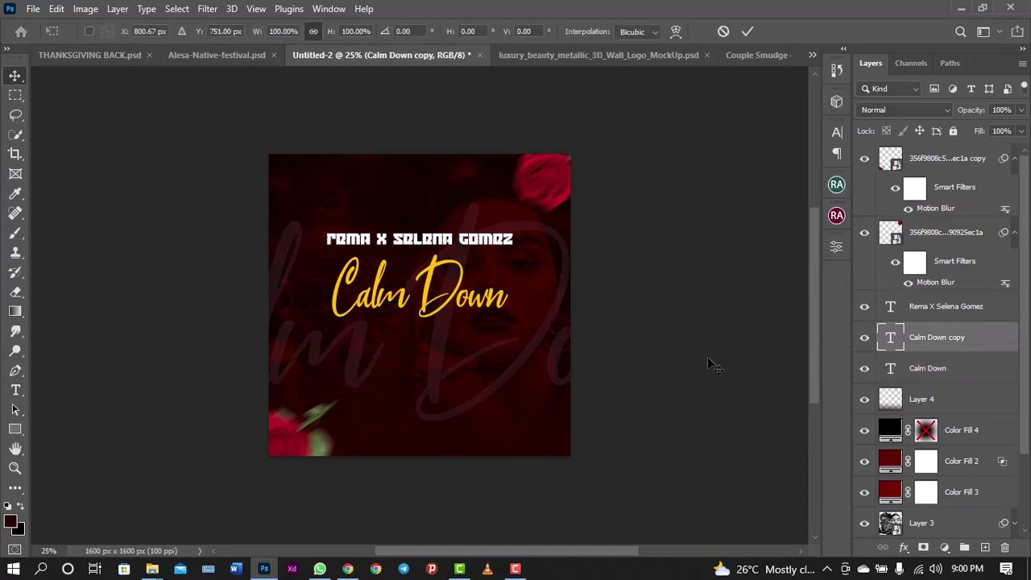
mouse_move(508, 337)
left_mouse_down()
mouse_move(546, 320)
mouse_move(509, 322)
mouse_move(507, 331)
left_mouse_up()
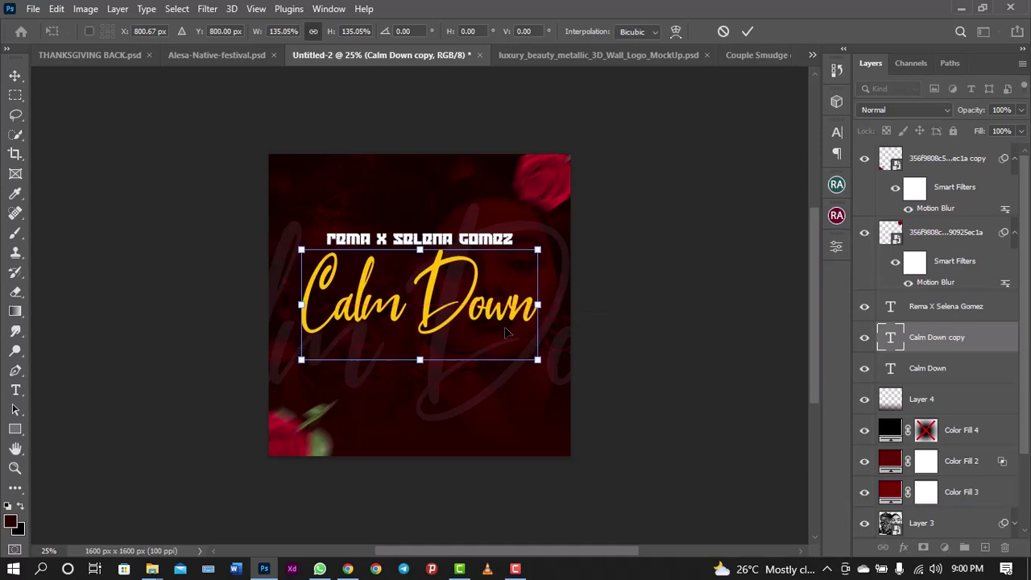
key("Return")
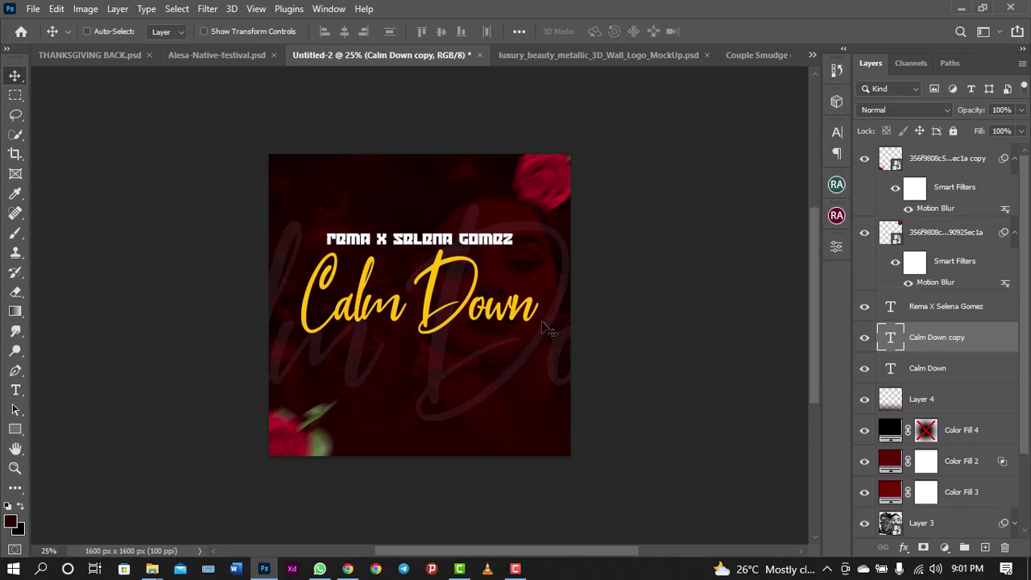
In File Explorer, browse the BG & PNG folder for the black scratched grunge-background-texture image and select it
mouse_move(153, 571)
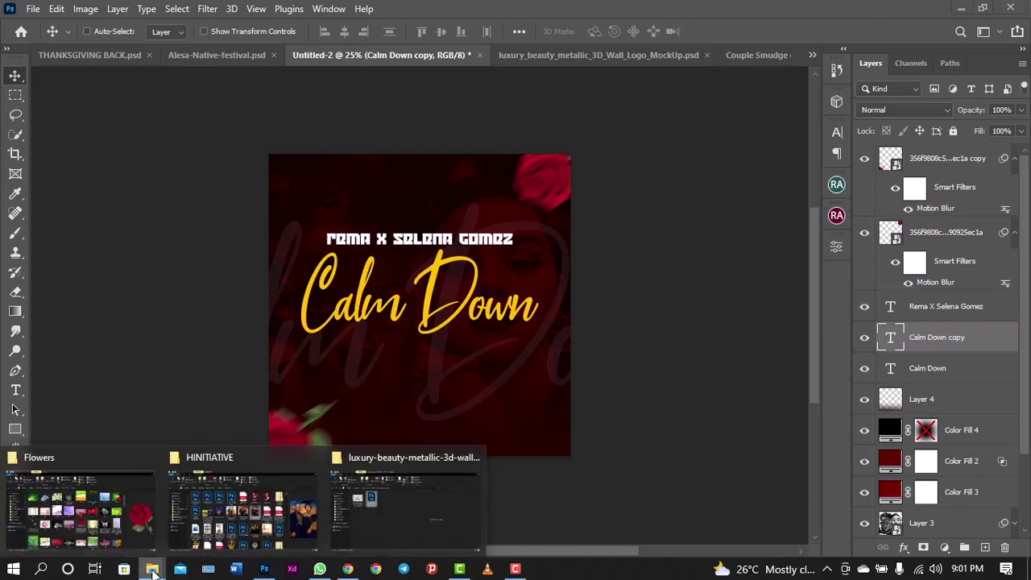
left_click(50, 508)
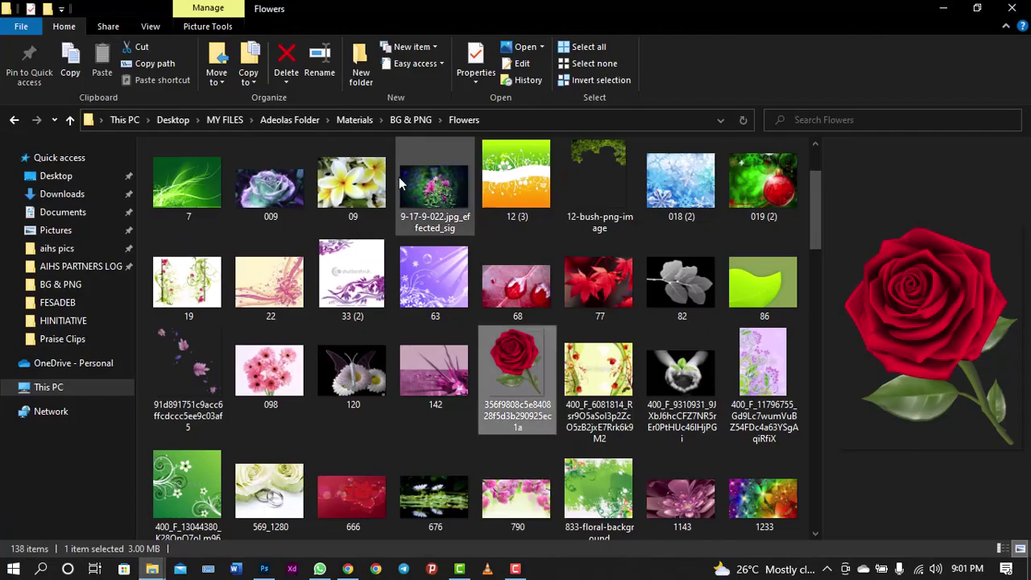
left_click(15, 120)
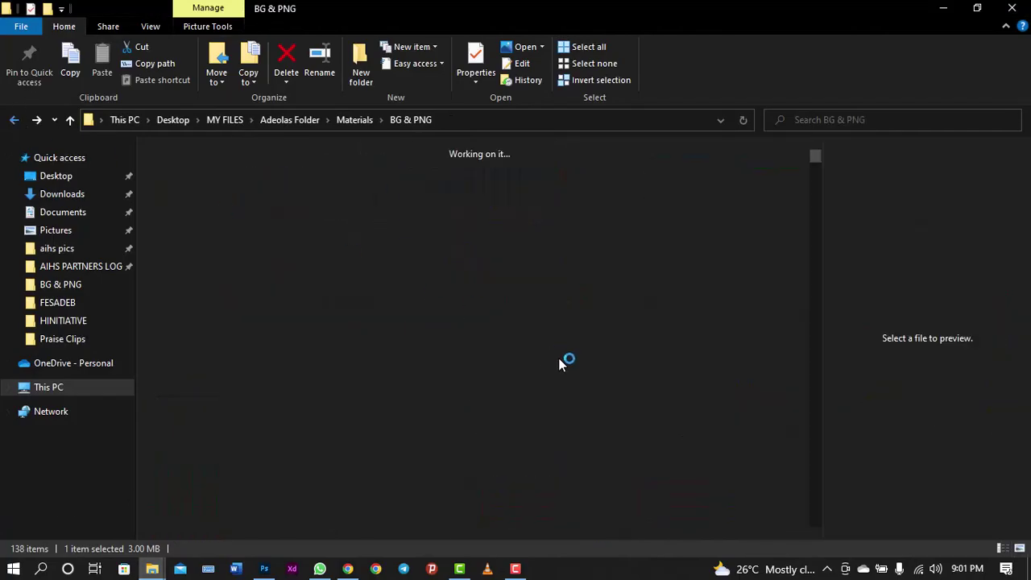
left_click(526, 358)
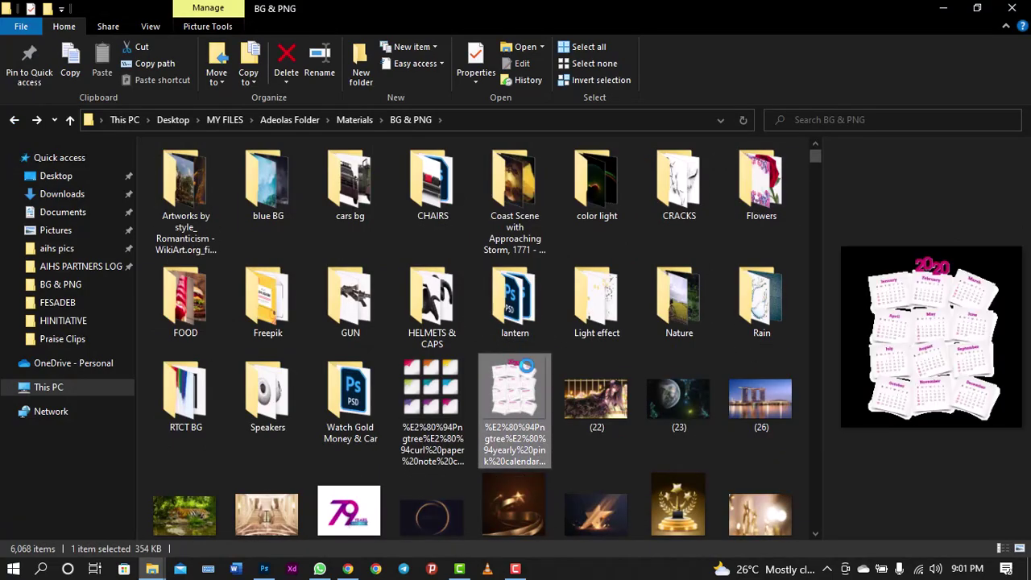
key("g")
scroll(527, 357, "down", 12)
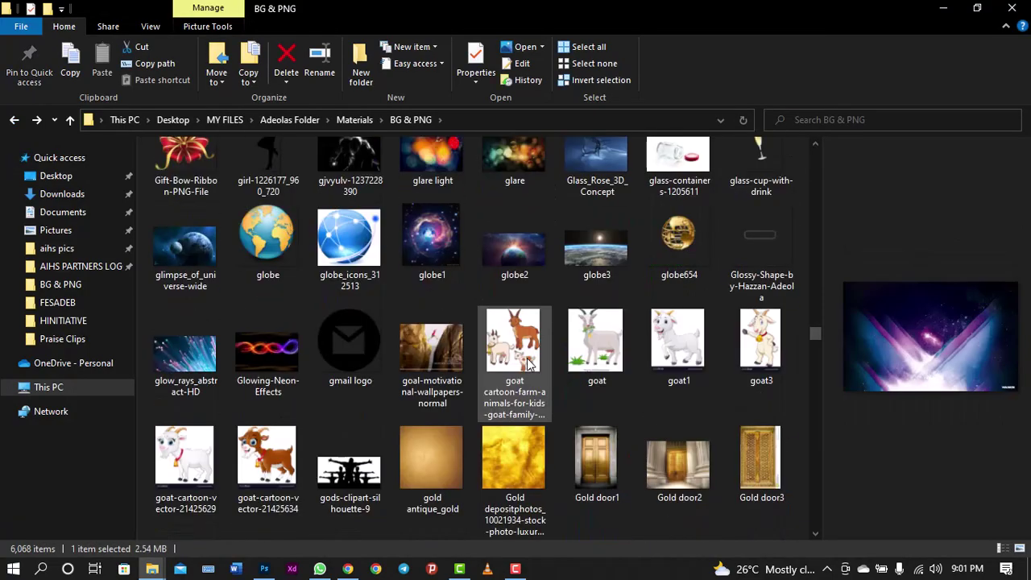
scroll(528, 361, "down", 15)
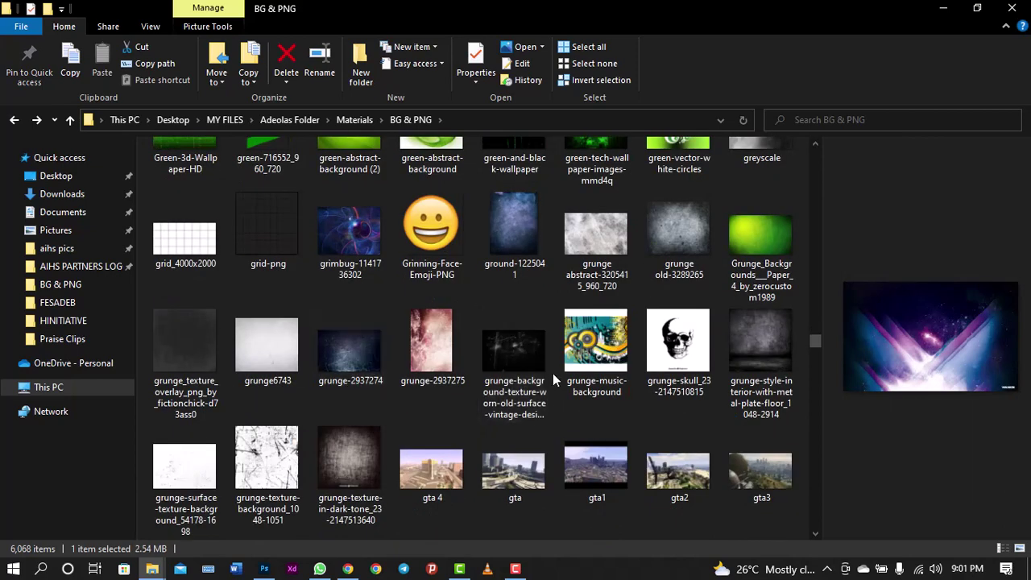
left_click(523, 369)
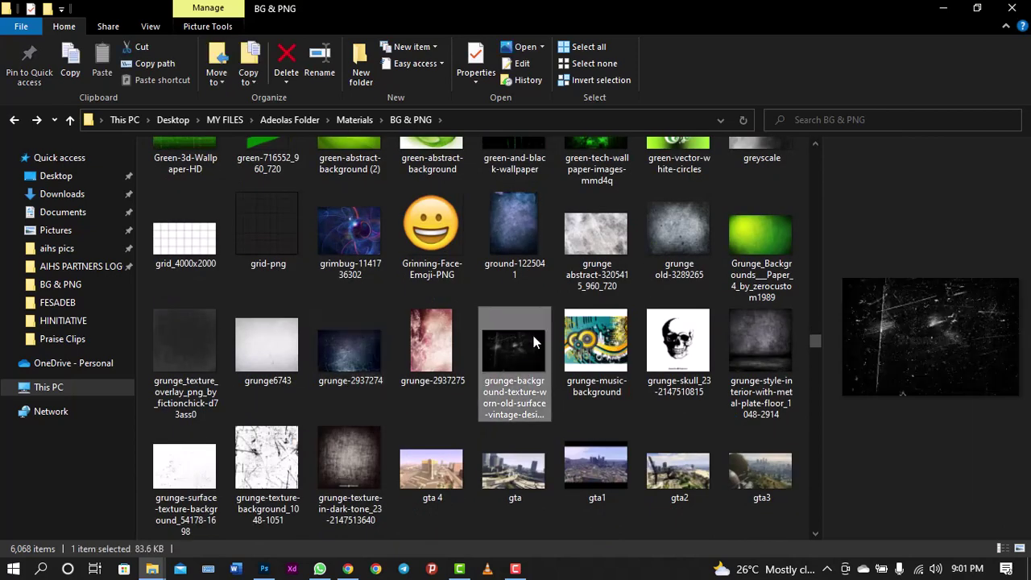
Place the scratched grunge texture in the cover document and scale it to about 218% so it covers the whole canvas
left_click_drag(533, 343, 479, 289)
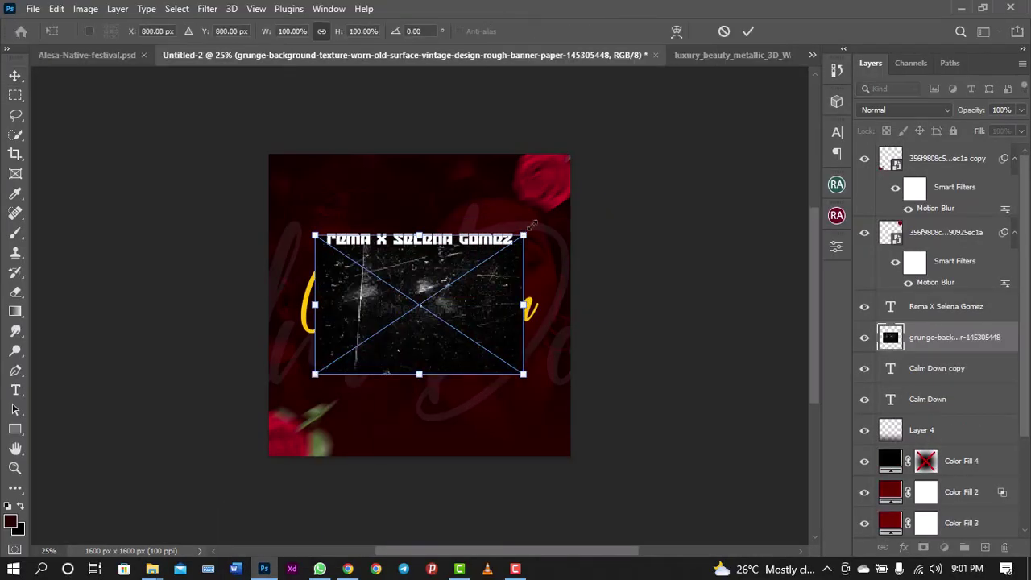
left_click_drag(530, 223, 656, 149)
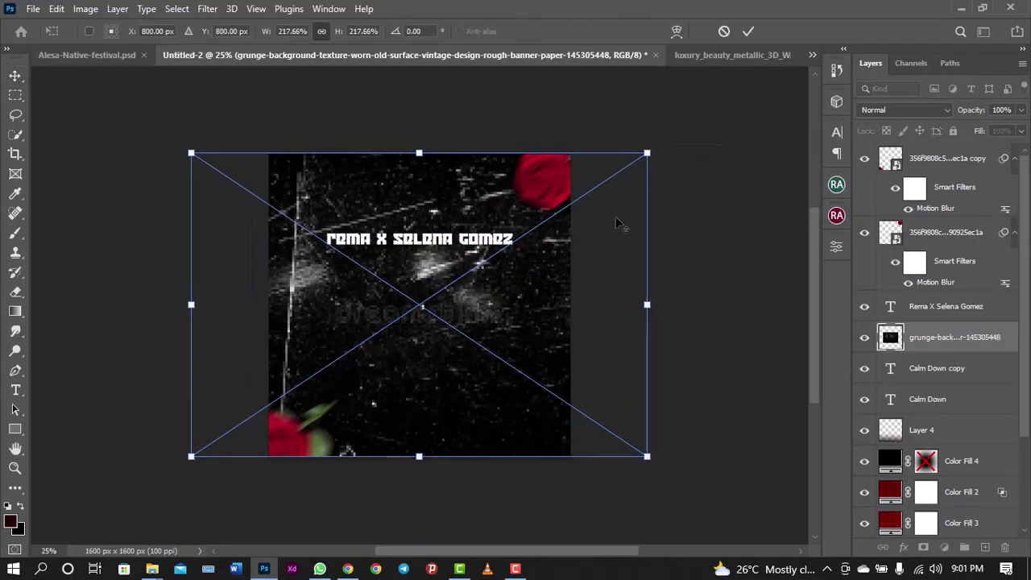
key("Return")
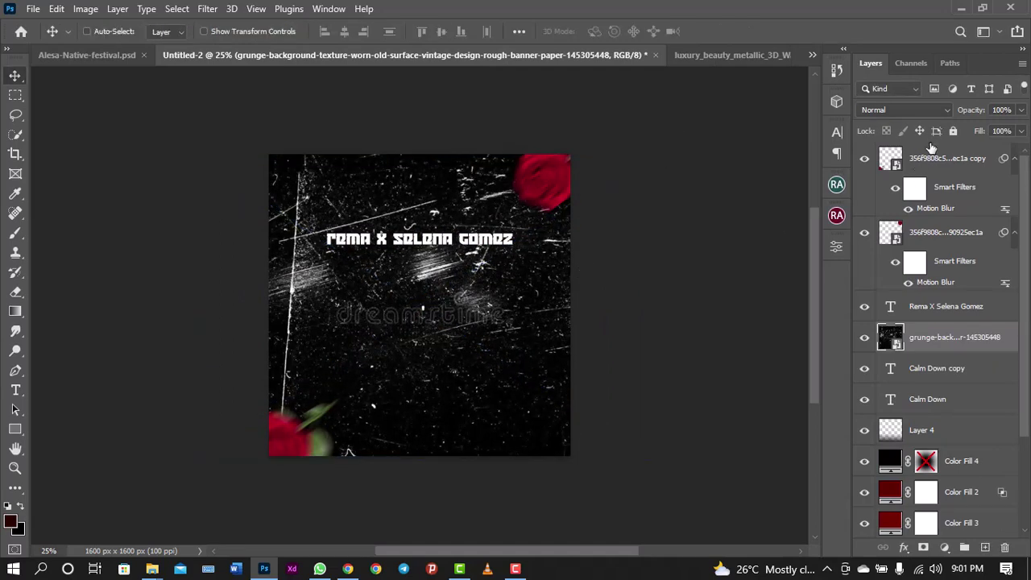
Move the grunge texture to the top of the layer stack, blend it with Lighter Color and lower its fill to 25%
left_click_drag(933, 342, 907, 145)
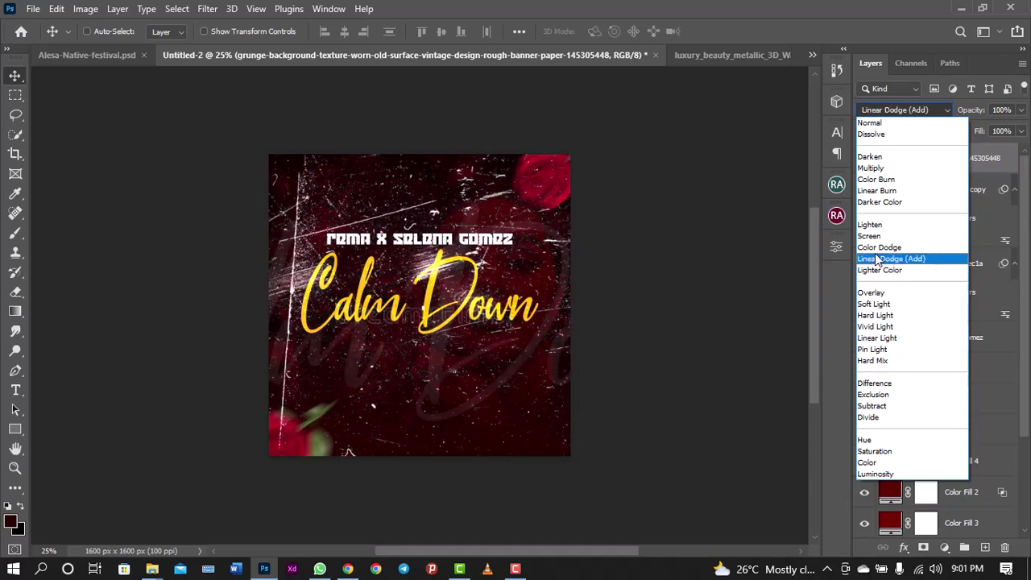
left_click(880, 271)
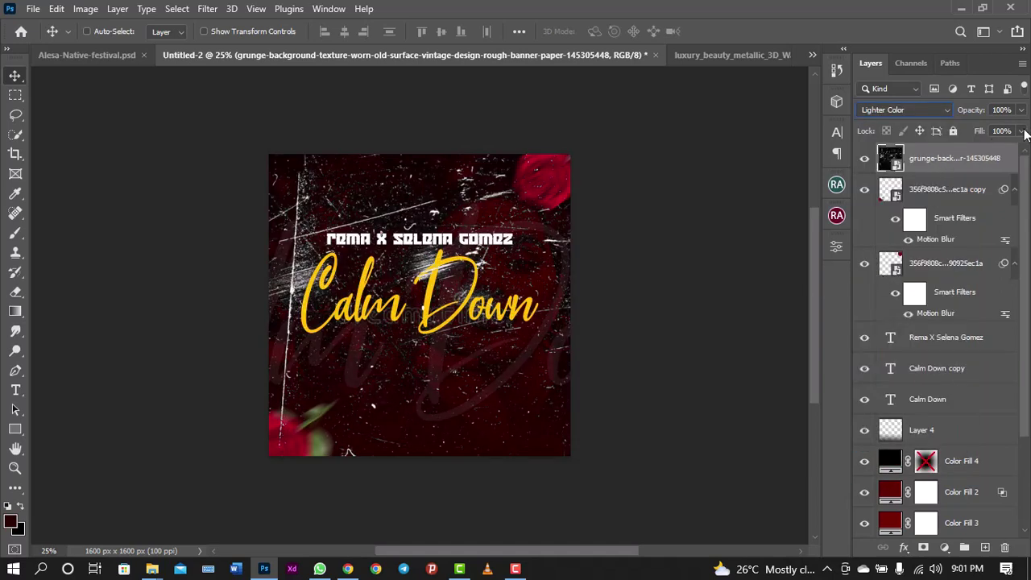
left_click(1023, 132)
left_click(967, 148)
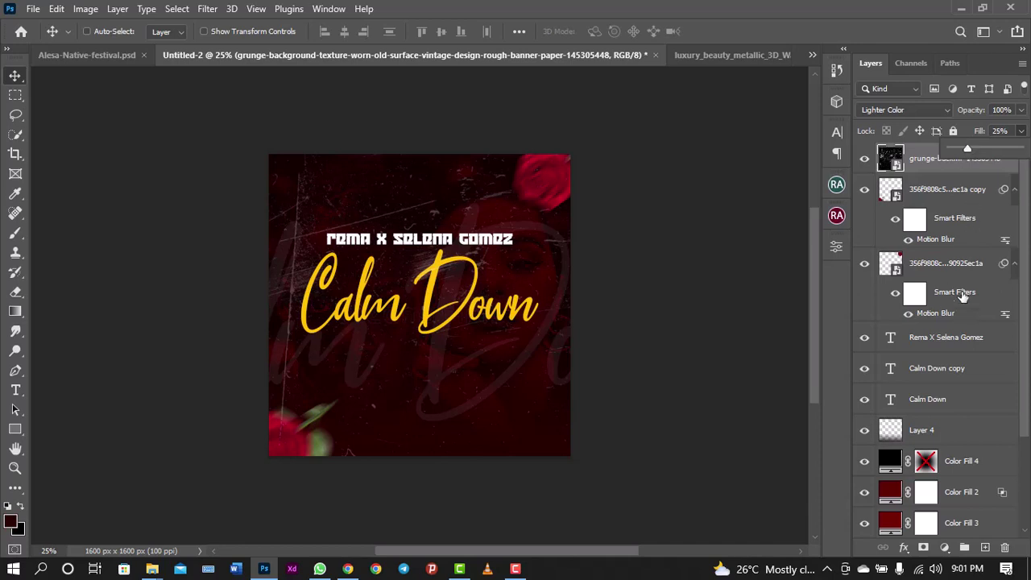
Duplicate the portraits layer (Layer 3) and rasterize the original
left_click_drag(1027, 252, 1028, 368)
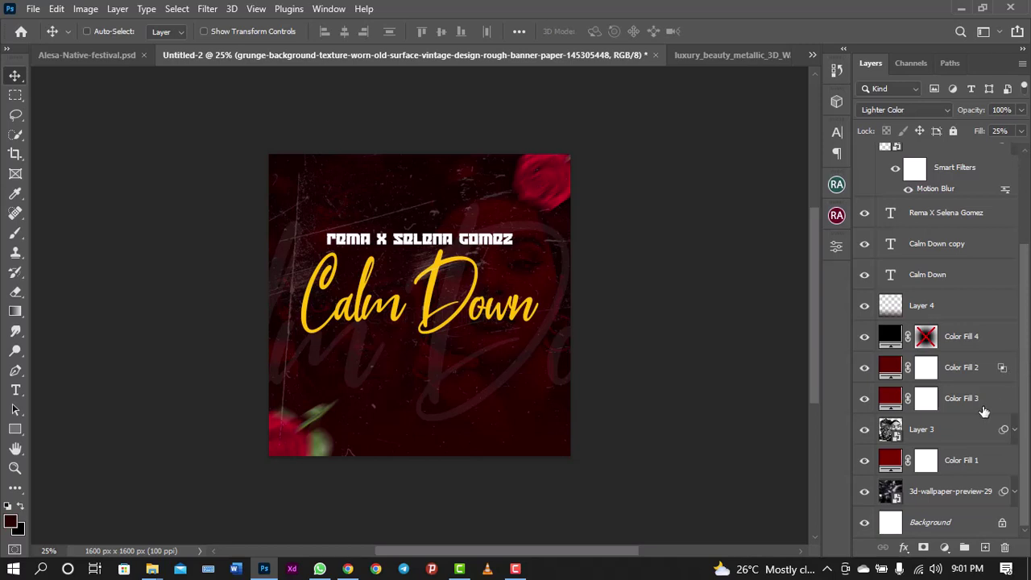
left_click(971, 437)
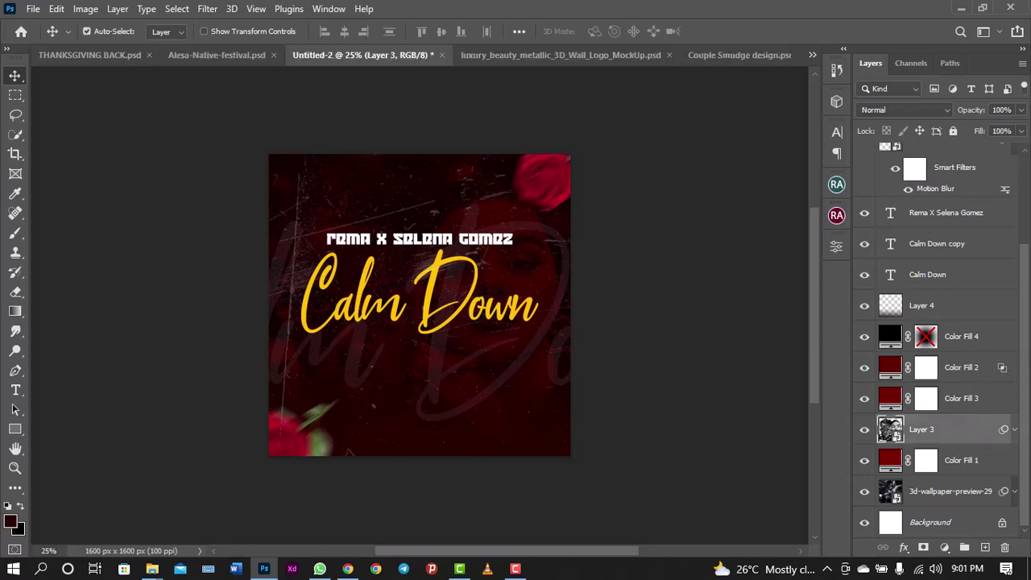
key("ctrl+j")
right_click(950, 460)
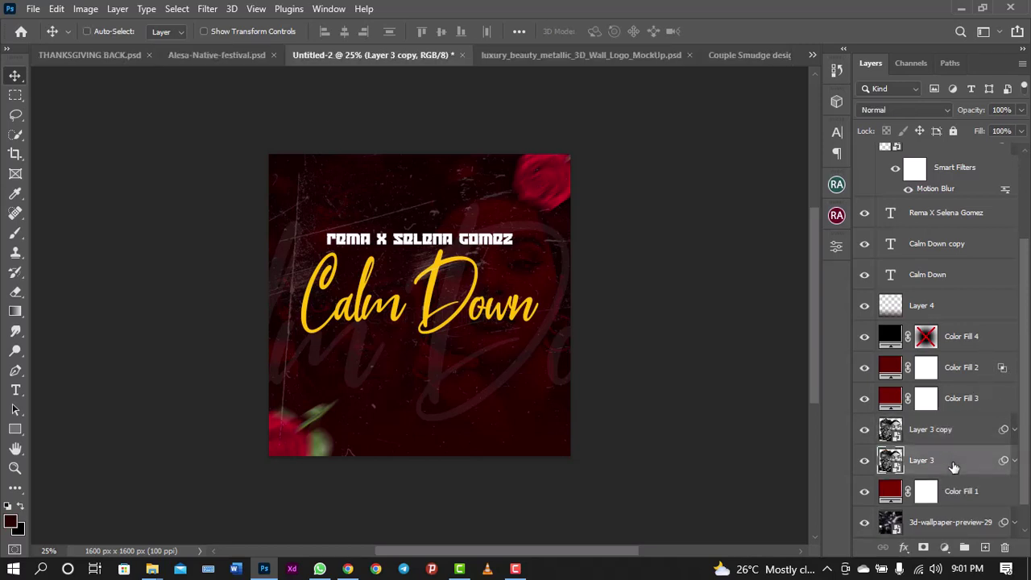
left_click(819, 294)
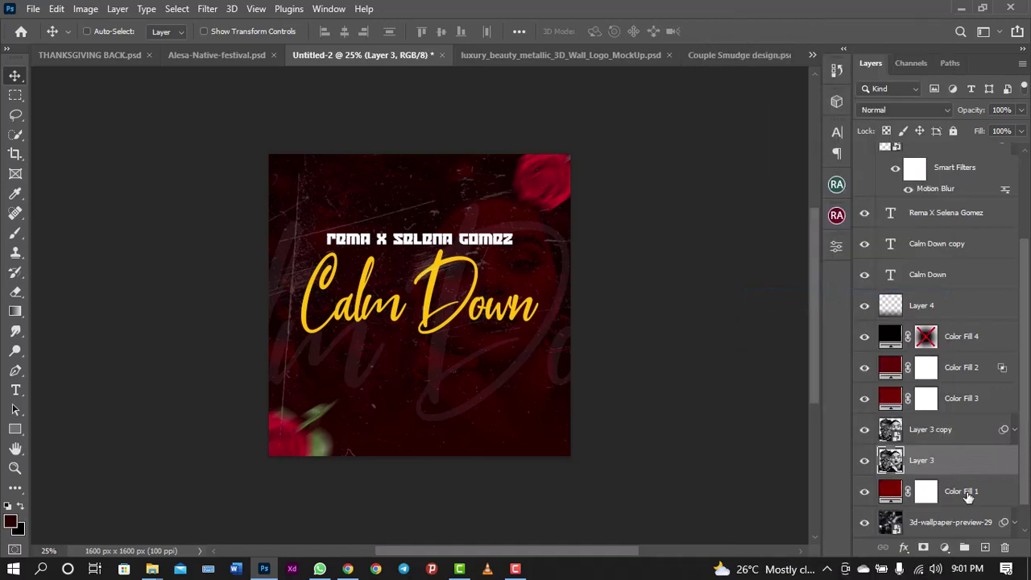
Try clipping the rasterized portraits (Layer 3) to the oversized background title
left_click_drag(963, 473, 969, 269)
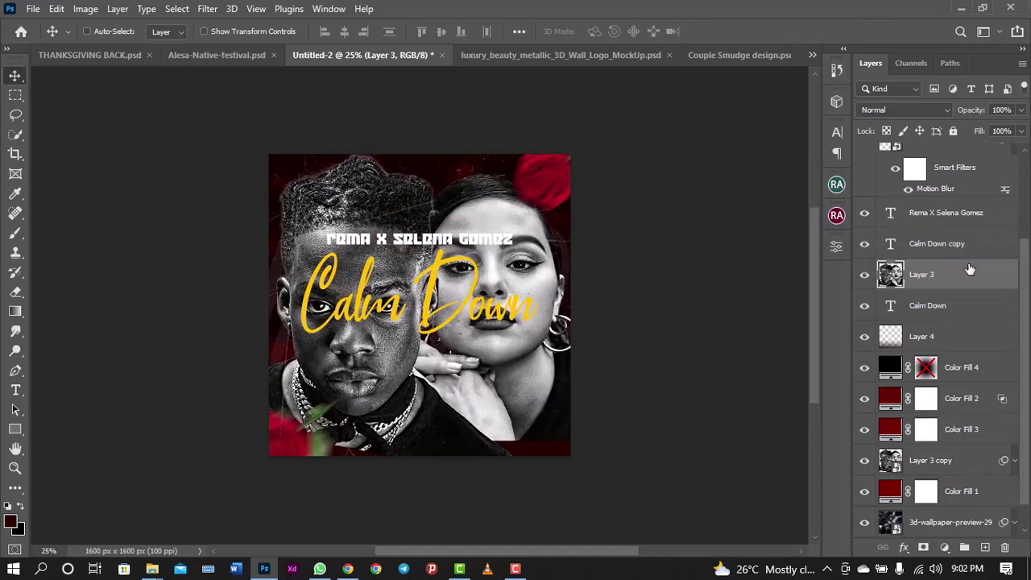
left_click(916, 290, "alt")
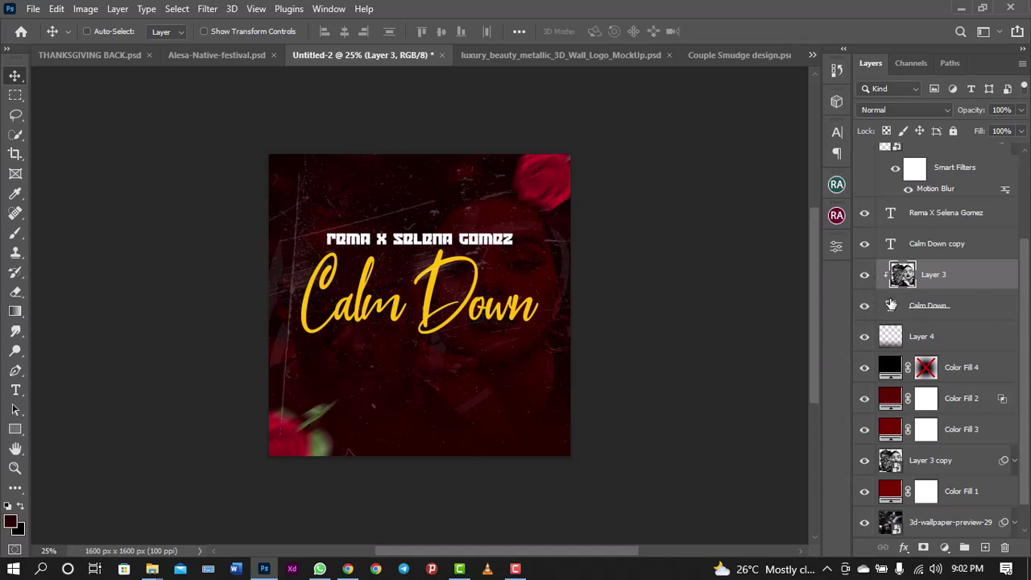
left_click(865, 308)
key("ctrl+alt+g")
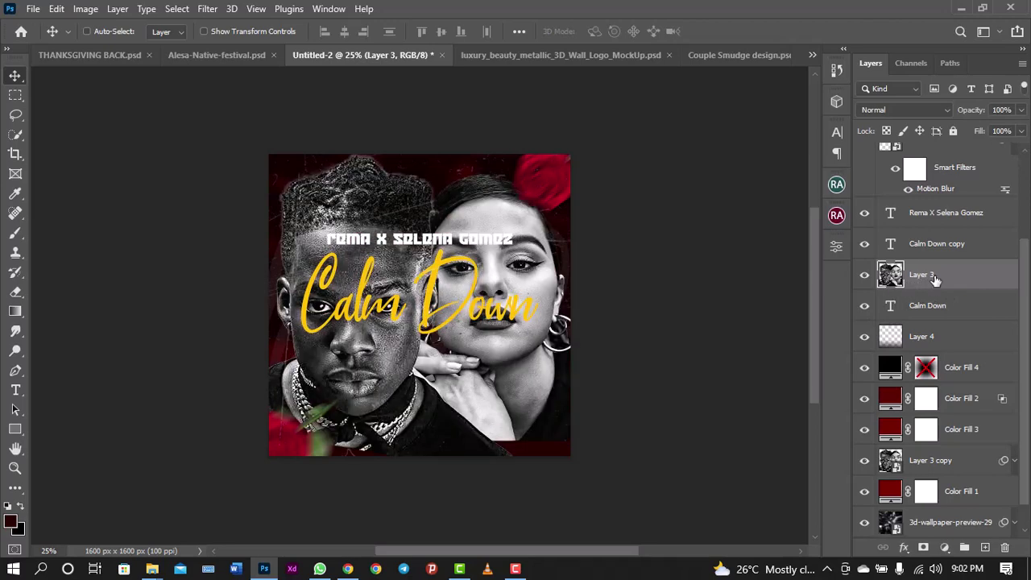
Clip the rasterized portraits (Layer 3) to the yellow Calm Down title and blend them with Overlay
left_click_drag(934, 281, 939, 235)
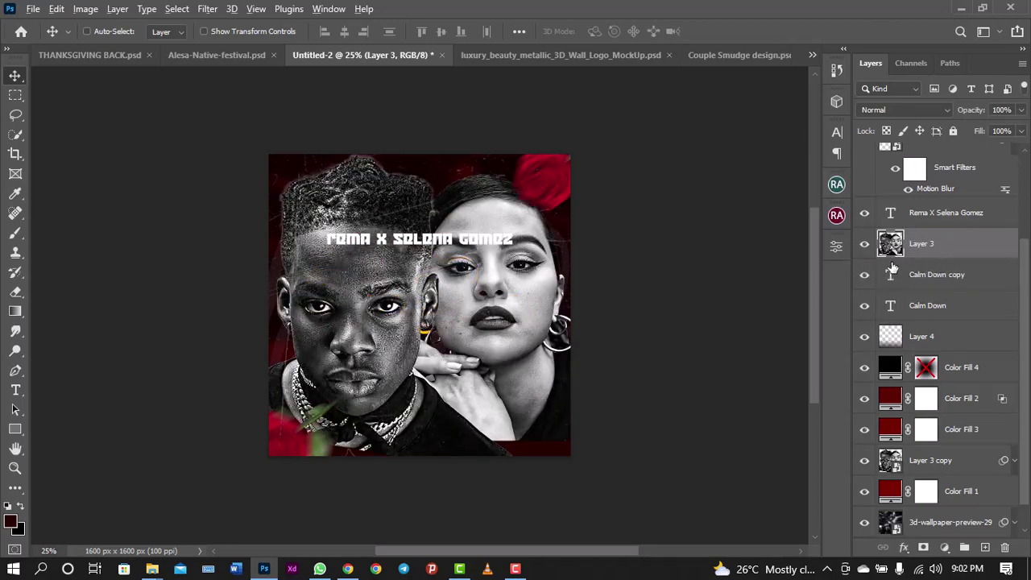
key("ctrl+alt+g")
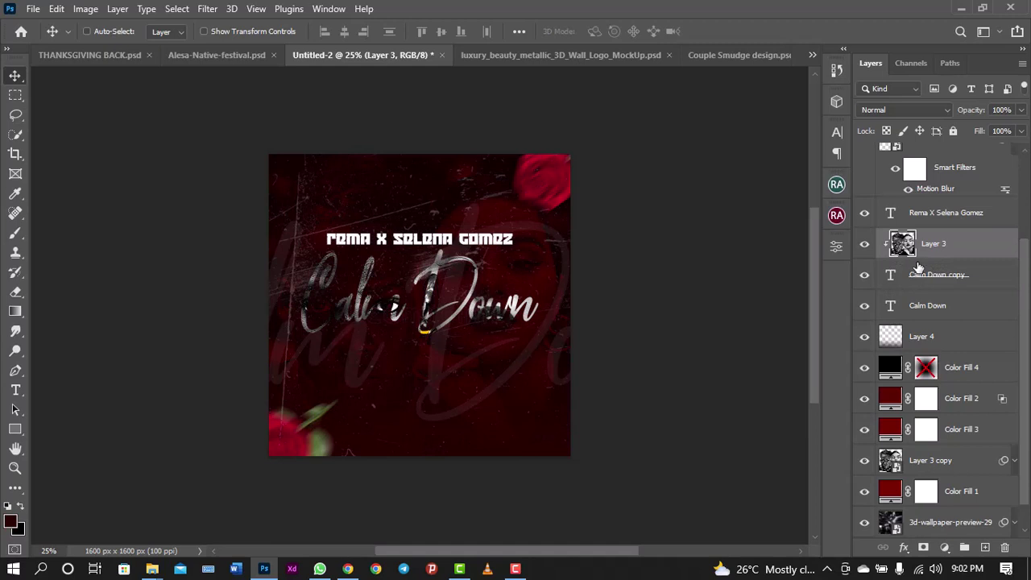
left_click_drag(491, 335, 486, 347)
left_click(886, 109)
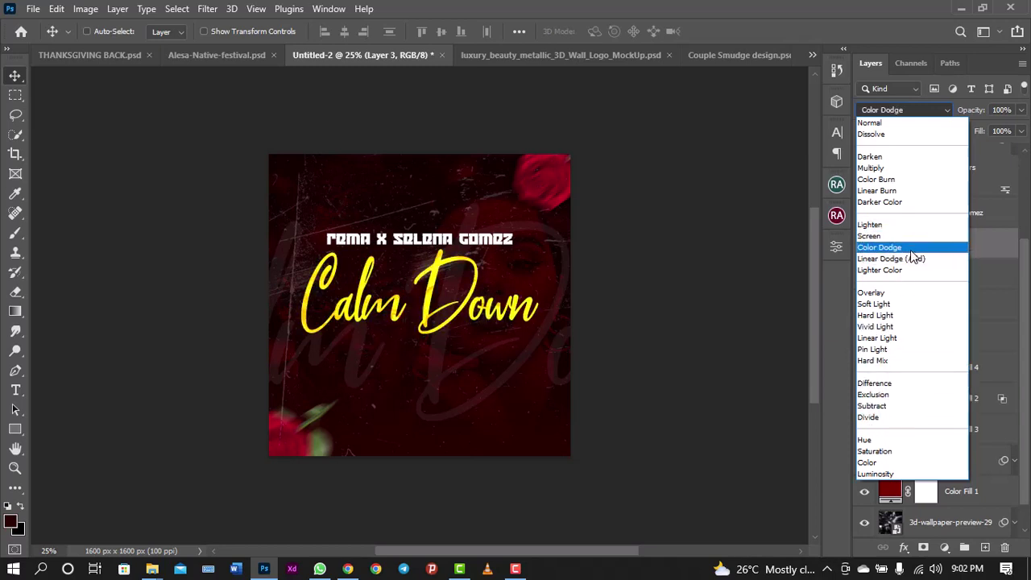
left_click(908, 297)
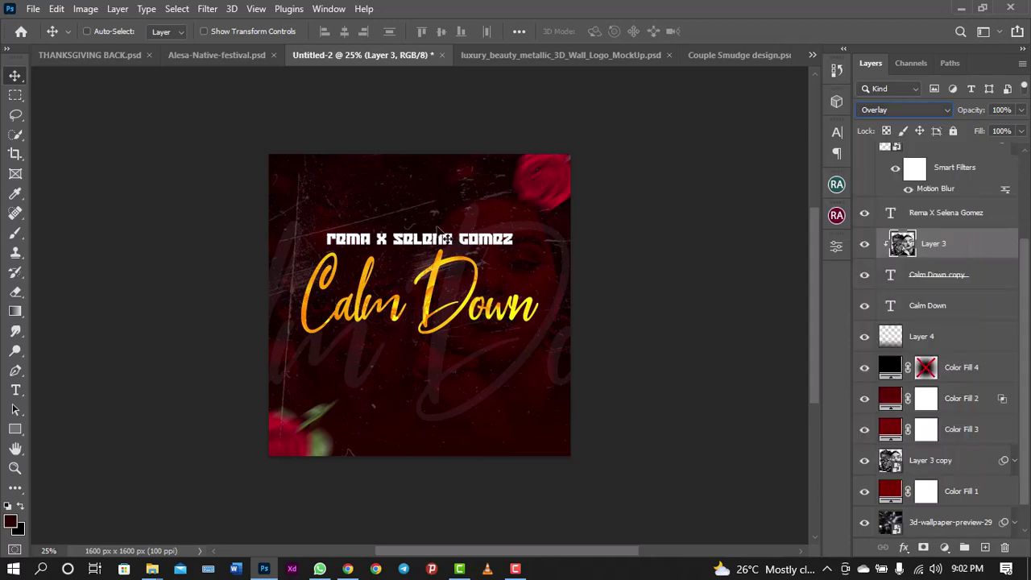
Try ffc600 and light grey (cccccc) as the yellow title's text color, and restore ffc000
key("ctrl+plus")
key("ctrl+plus")
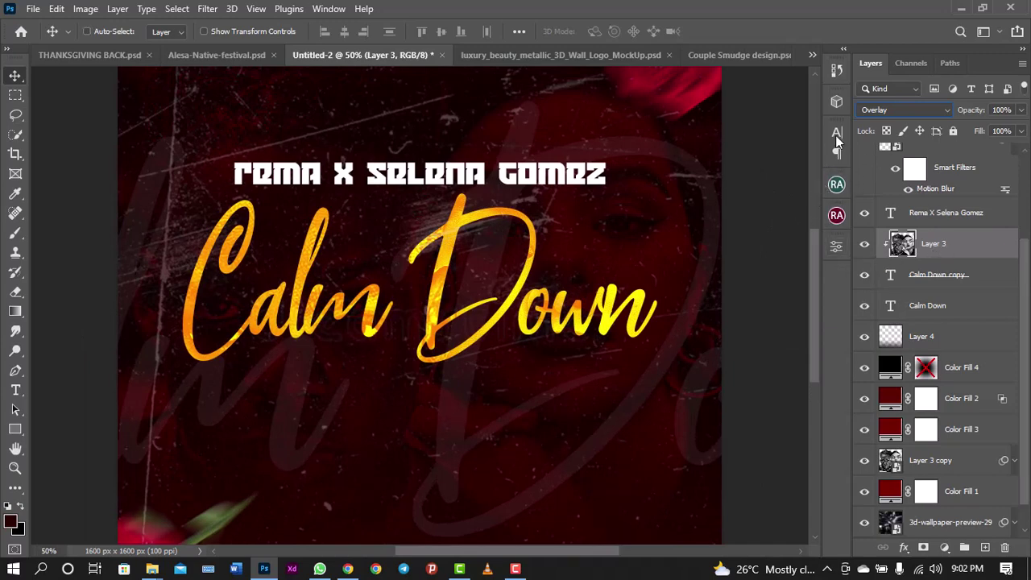
key("shift+alt+n")
key("alt+[")
left_click(837, 131)
left_click(797, 219)
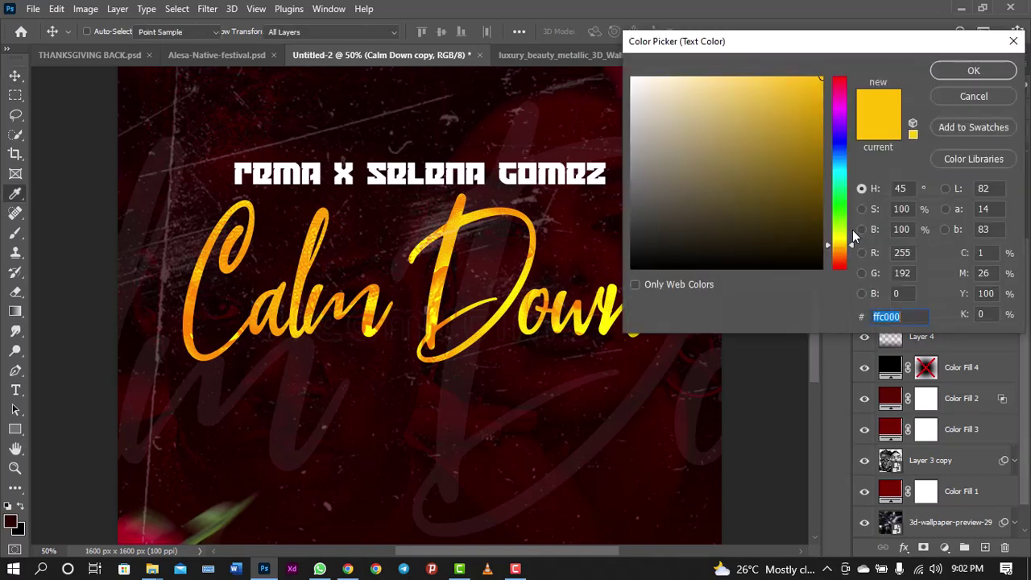
left_click(841, 244)
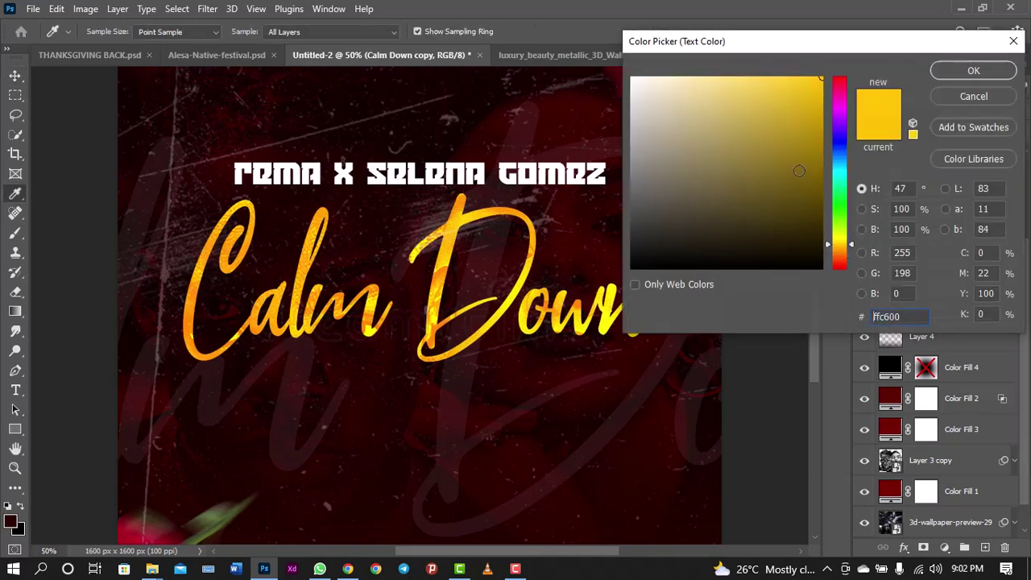
left_click(632, 114)
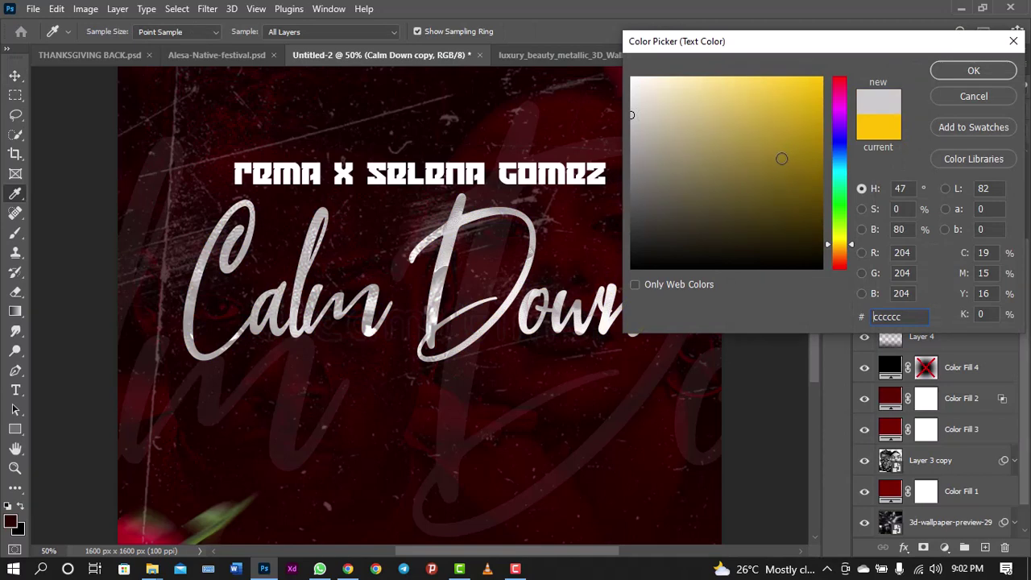
left_click(871, 129)
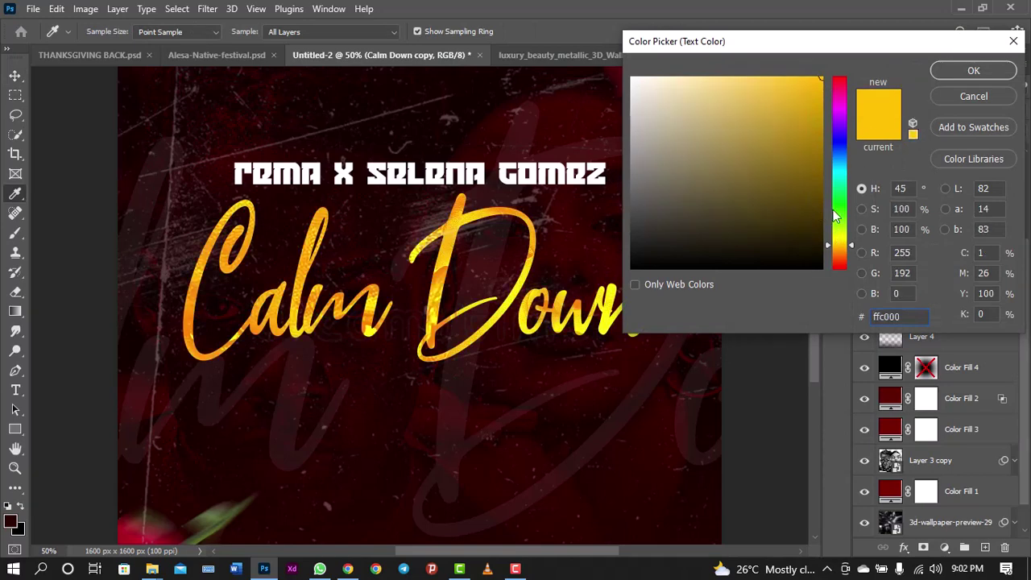
Try lemon yellow (f0ff00) and more orange hues for the front title's text color, and keep ffc000
left_click(833, 235)
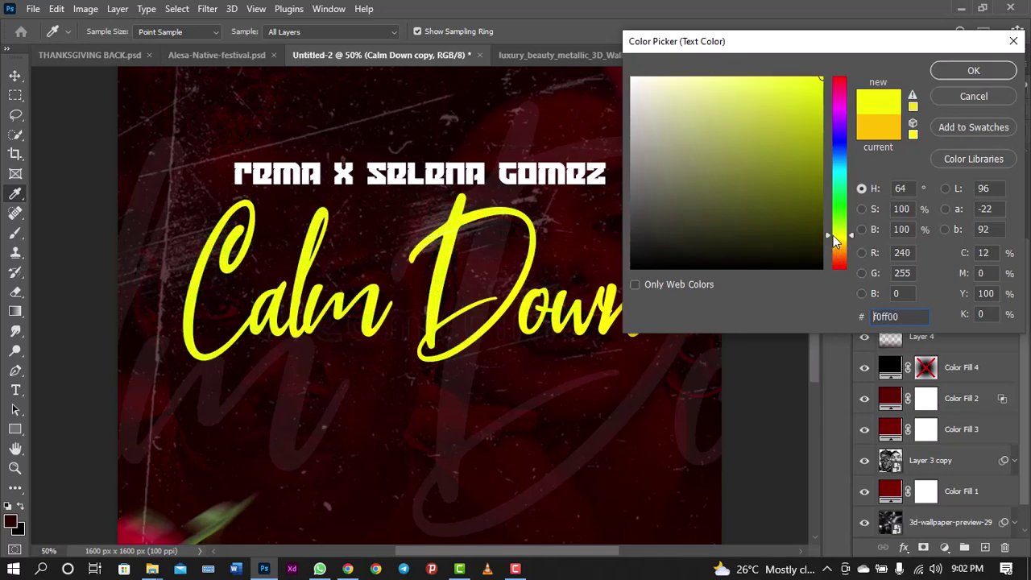
left_click_drag(833, 241, 838, 252)
left_click(890, 128)
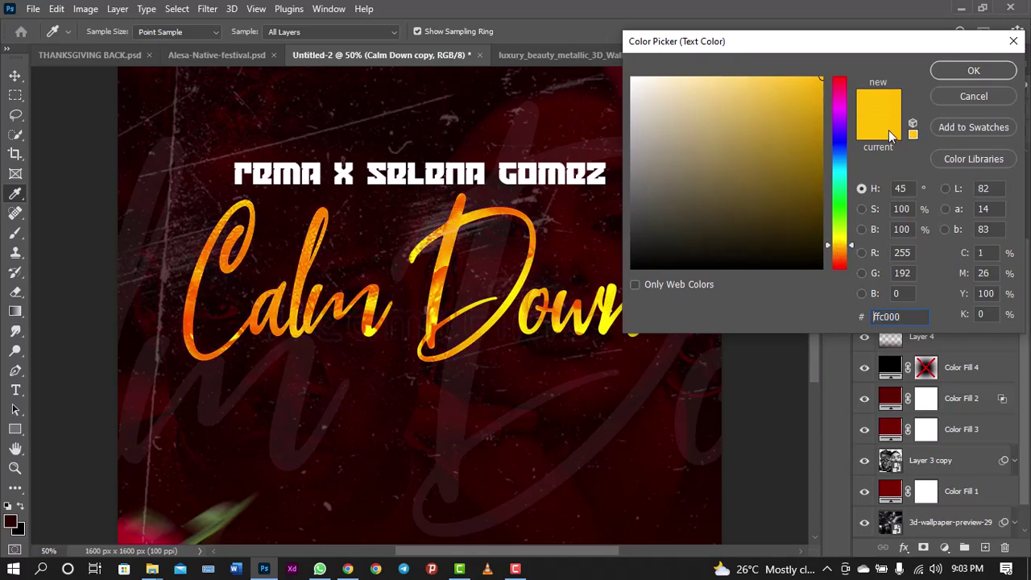
left_click(979, 71)
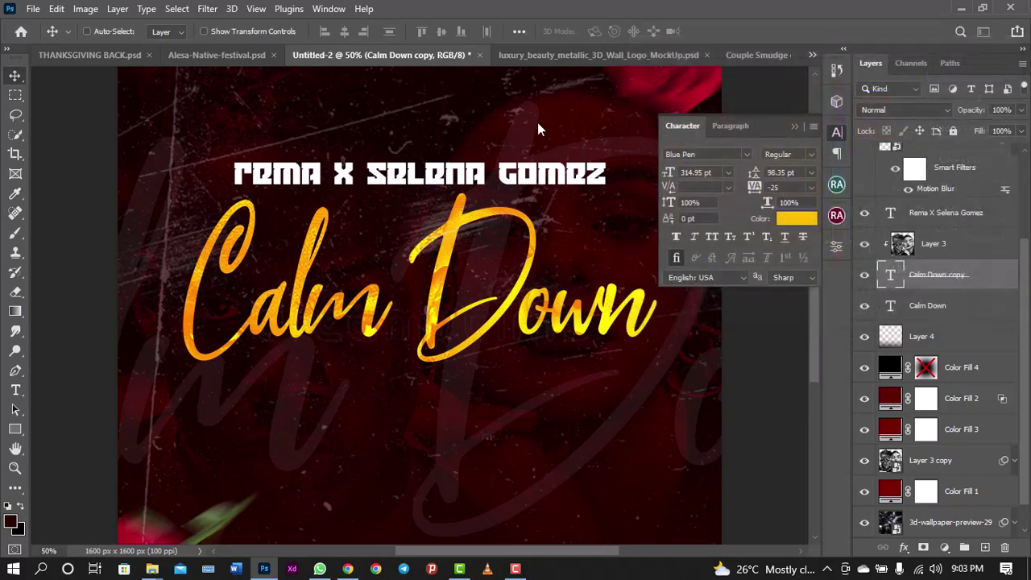
Examine the Layer 3 texture on the yellow Calm Down title both up close and at whole-cover size
key("v")
key("ctrl+minus")
key("ctrl+plus")
key("ctrl+plus")
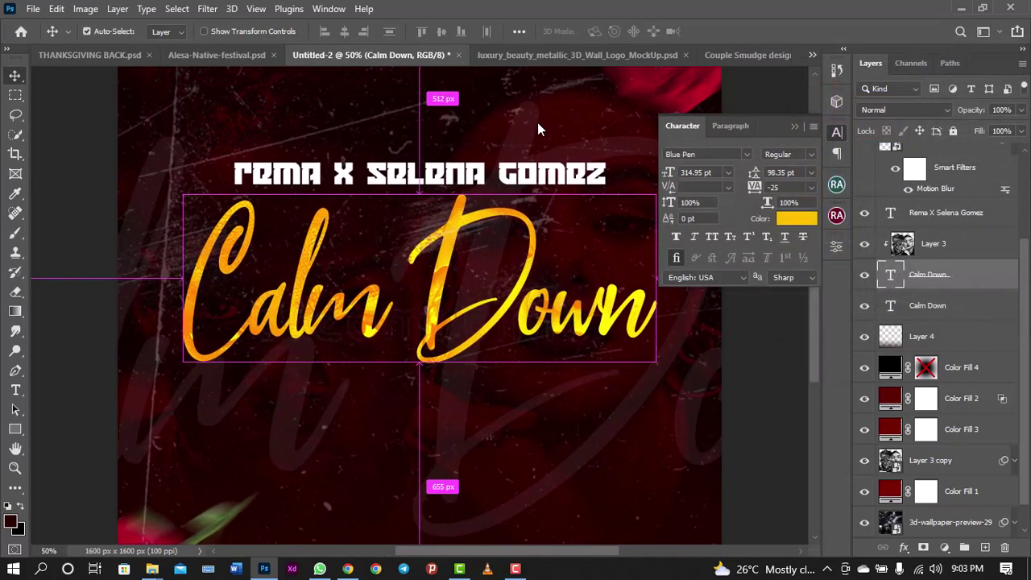
key("ctrl+minus")
key("ctrl+minus")
key("ctrl+minus")
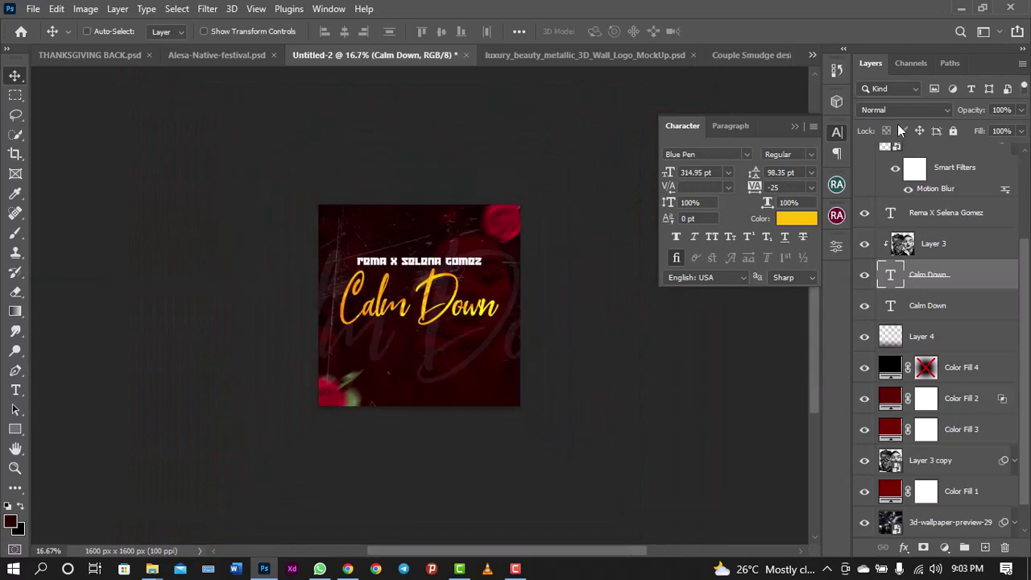
left_click(874, 244)
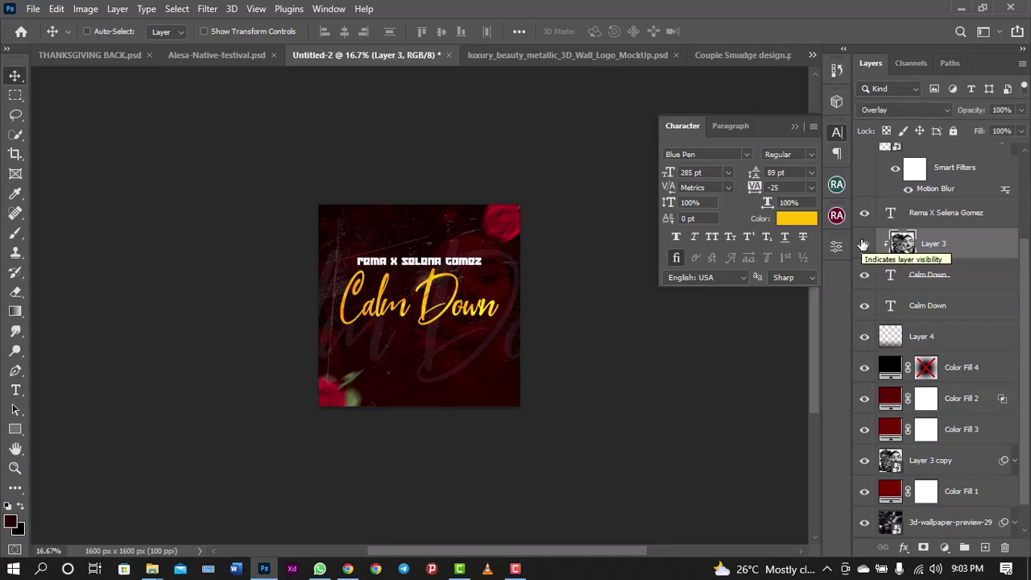
left_click(837, 135)
key("ctrl+equal")
key("ctrl+equal")
key("ctrl+equal")
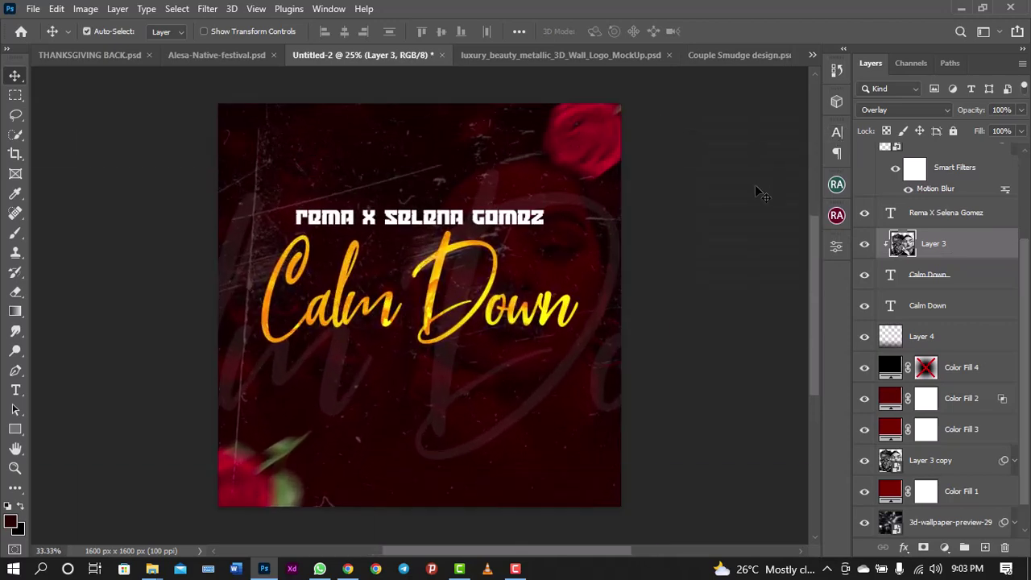
key("ctrl+equal")
key("ctrl+equal")
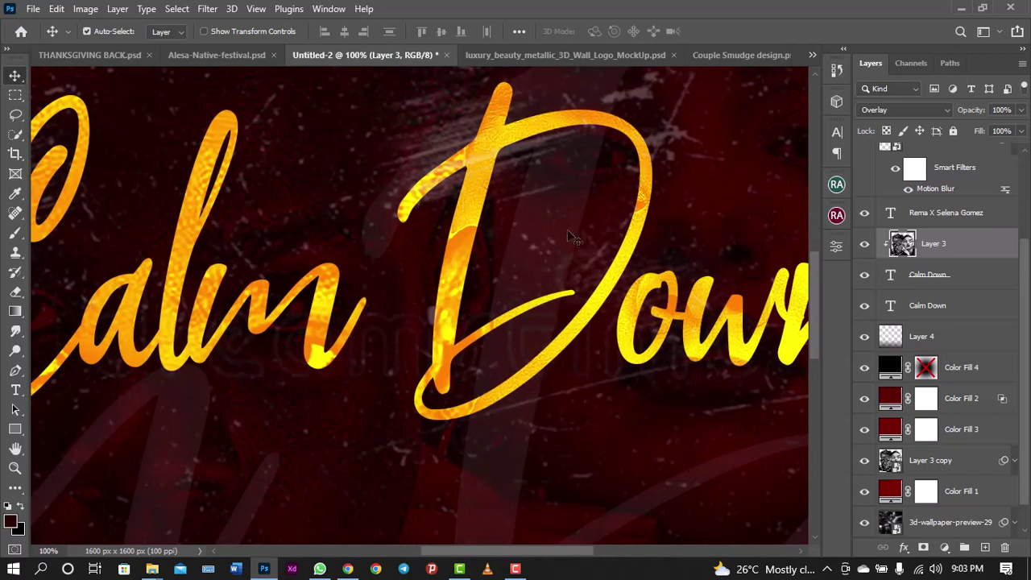
key("ctrl")
key("ctrl")
Delete the clipped portrait texture, Layer 3, from above the yellow Calm Down title
left_click(866, 245)
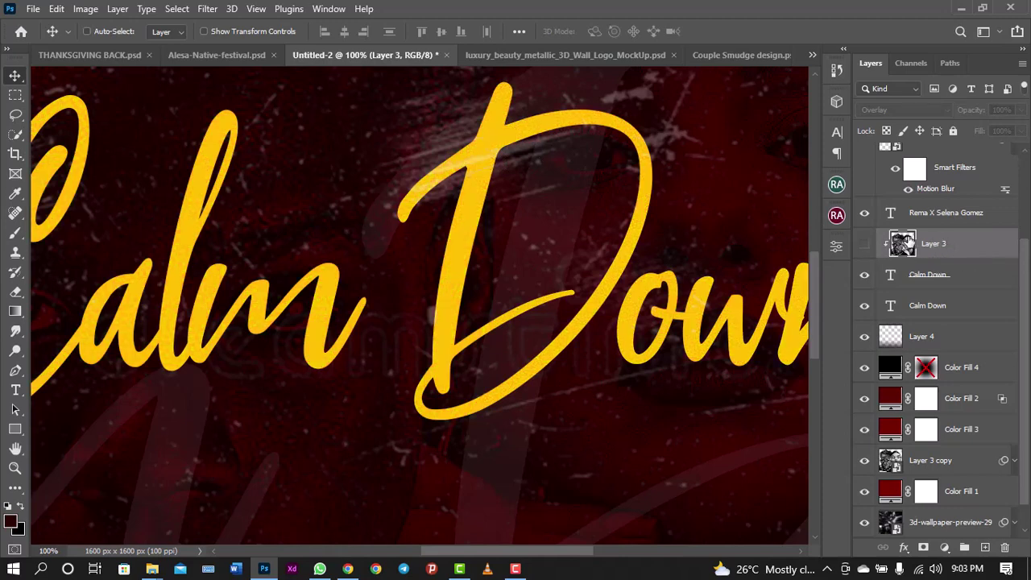
key("Delete")
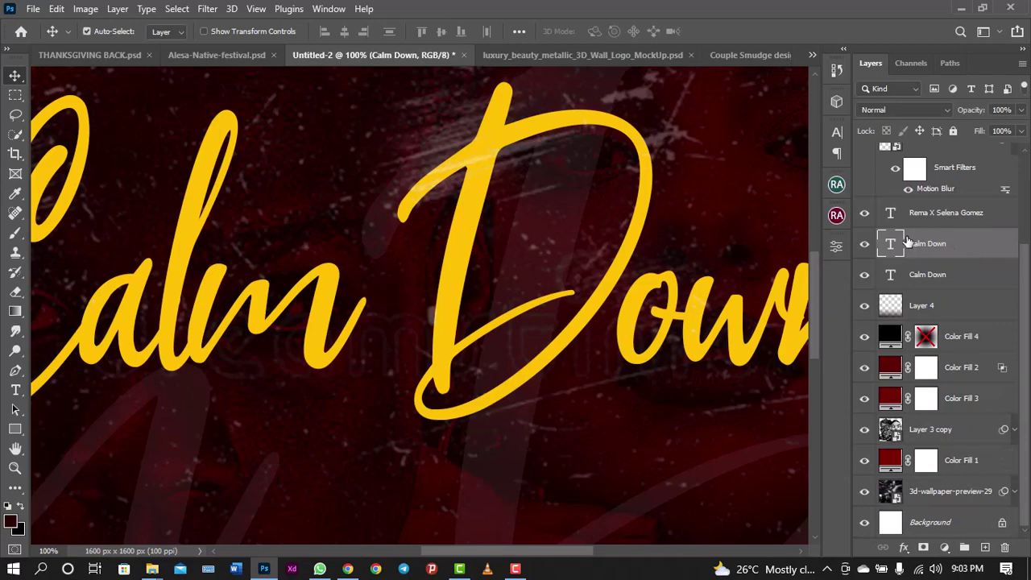
key("ctrl+minus")
key("ctrl+minus")
key("ctrl+minus")
key("ctrl+minus")
key("ctrl+minus")
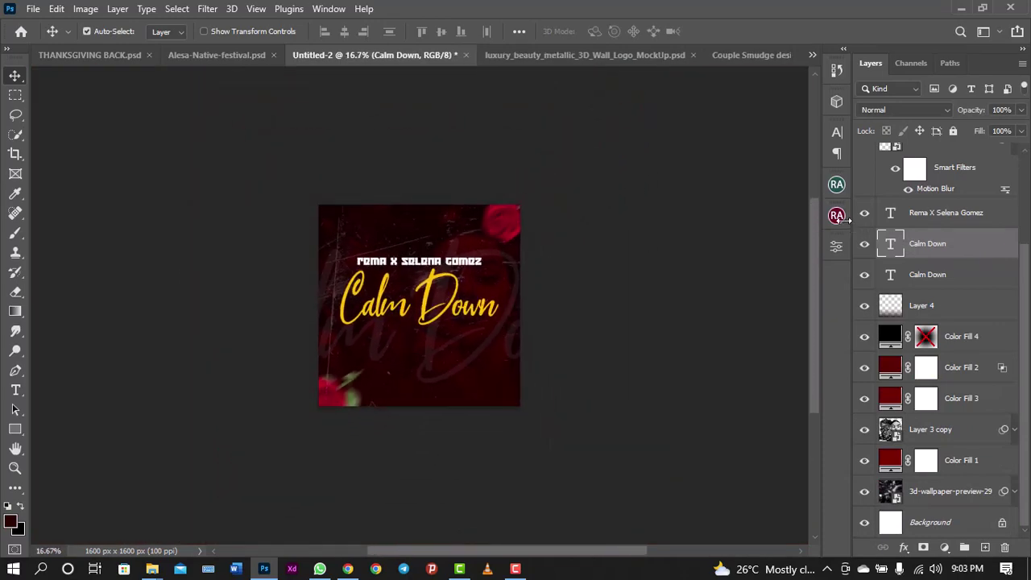
key("ctrl+plus")
key("ctrl+plus")
key("ctrl+minus")
key("ctrl+minus")
Switch to the BG & PNG folder in File Explorer and open its Flowers subfolder
mouse_move(150, 571)
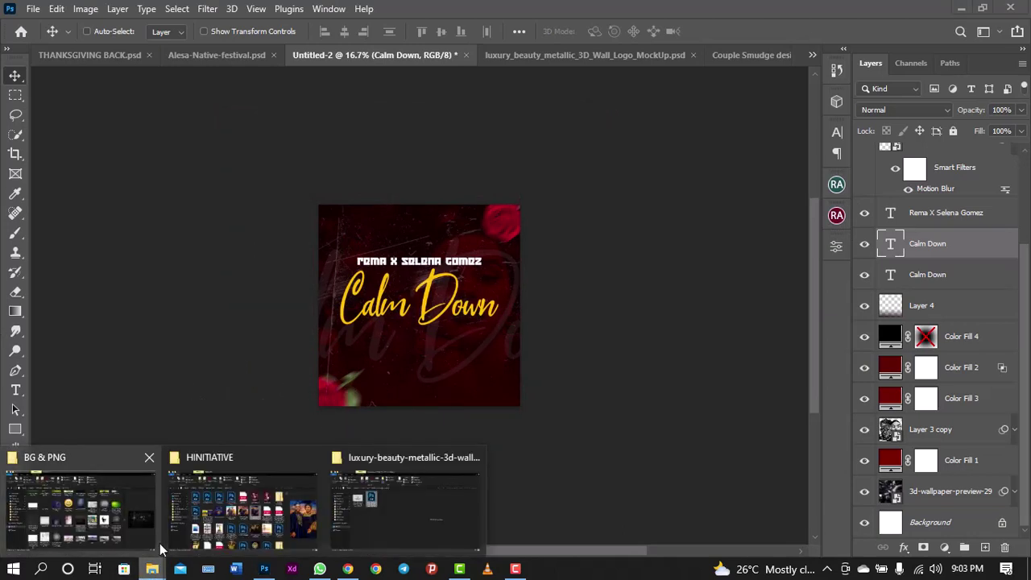
left_click(103, 537)
scroll(554, 393, "up", 5)
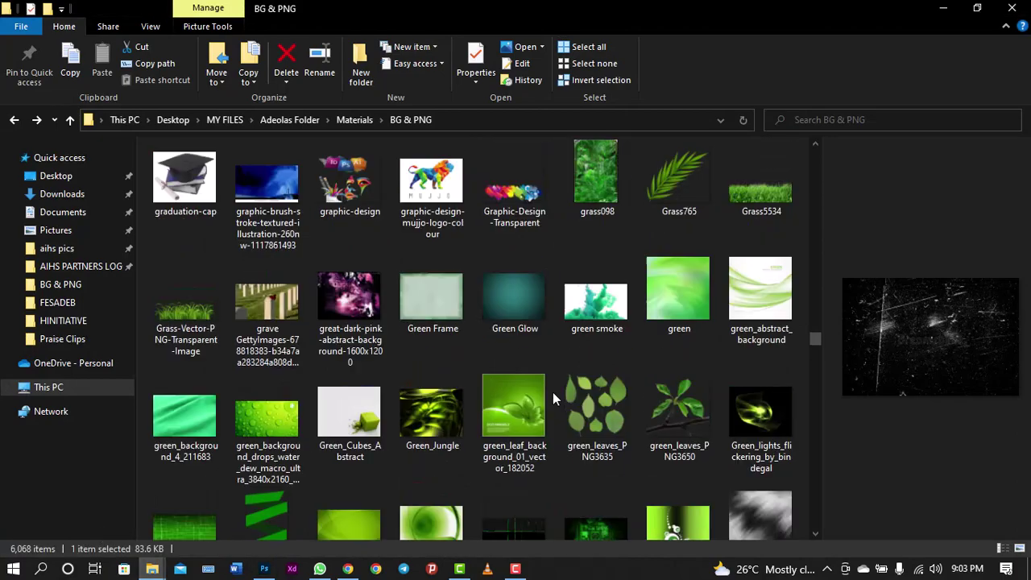
scroll(553, 392, "down", 5)
scroll(553, 392, "up", 15)
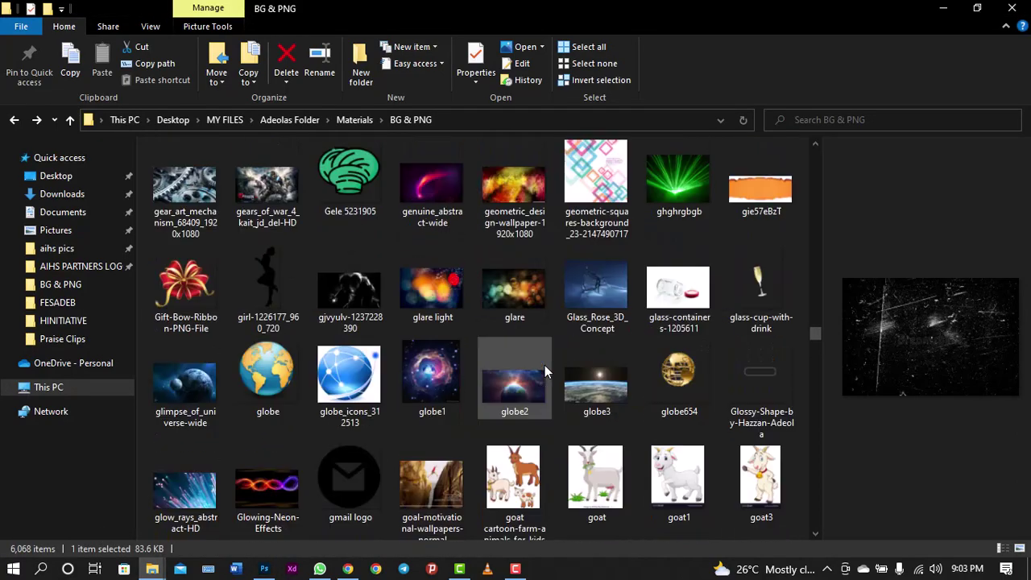
scroll(545, 365, "up", 20)
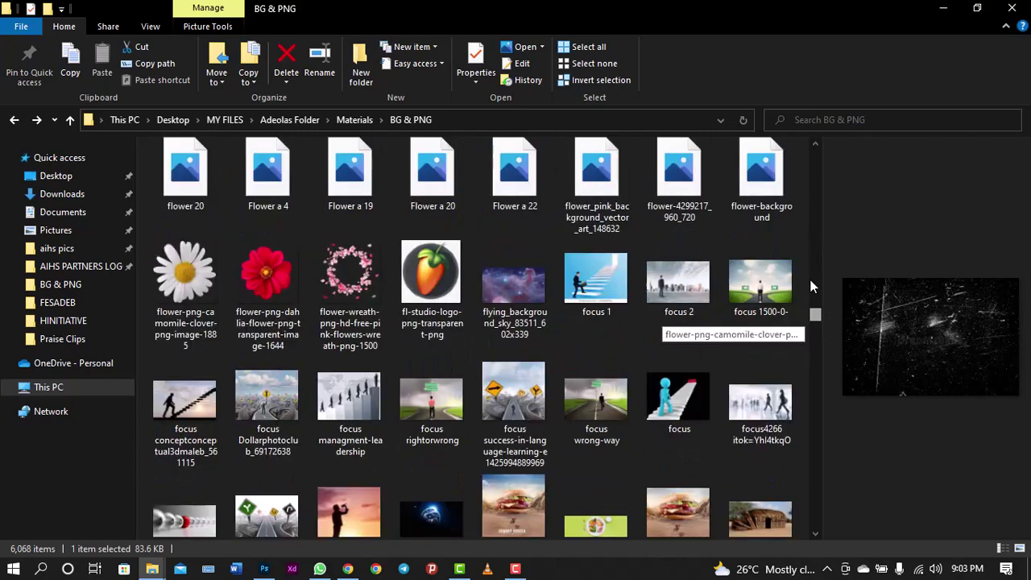
left_click_drag(814, 312, 815, 145)
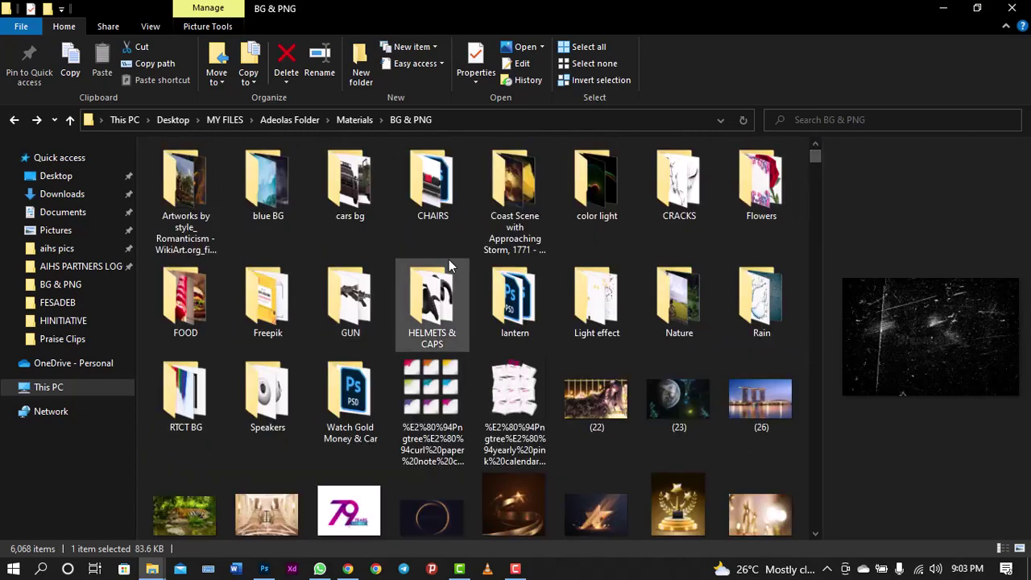
double_click(751, 177)
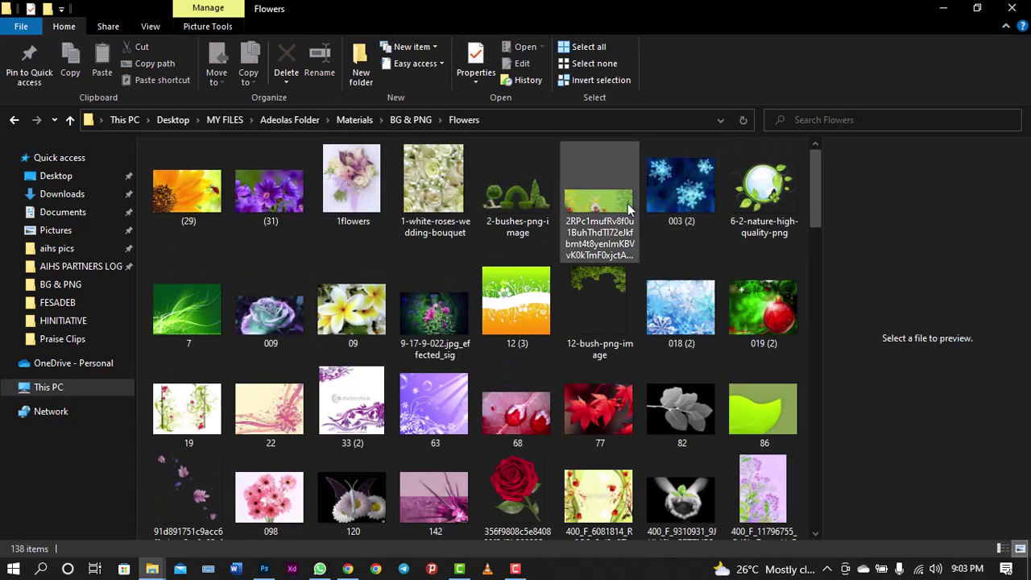
Look through the Flowers folder for a red rose picture and preview images (4)
scroll(531, 318, "down", 5)
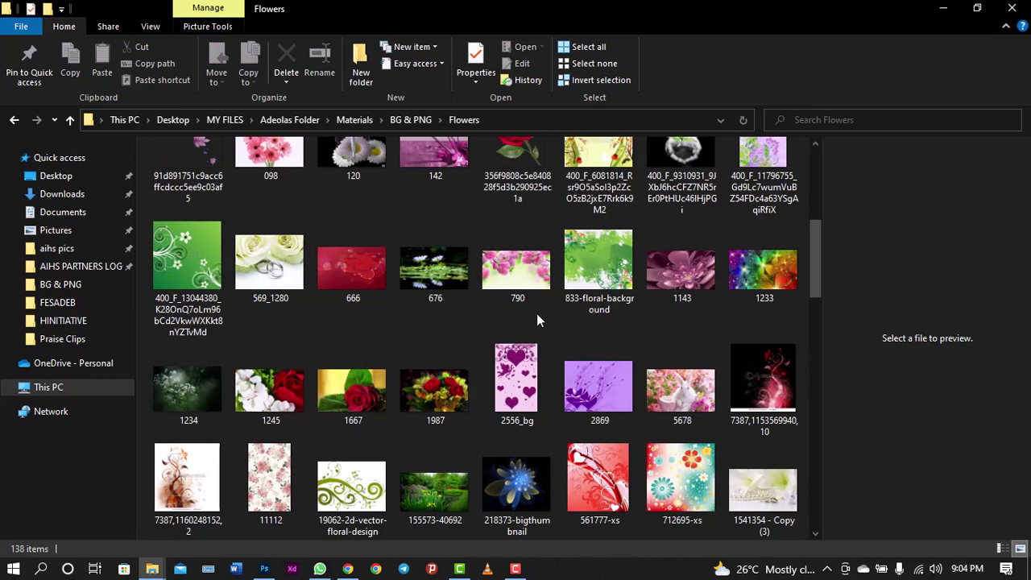
scroll(536, 313, "down", 6)
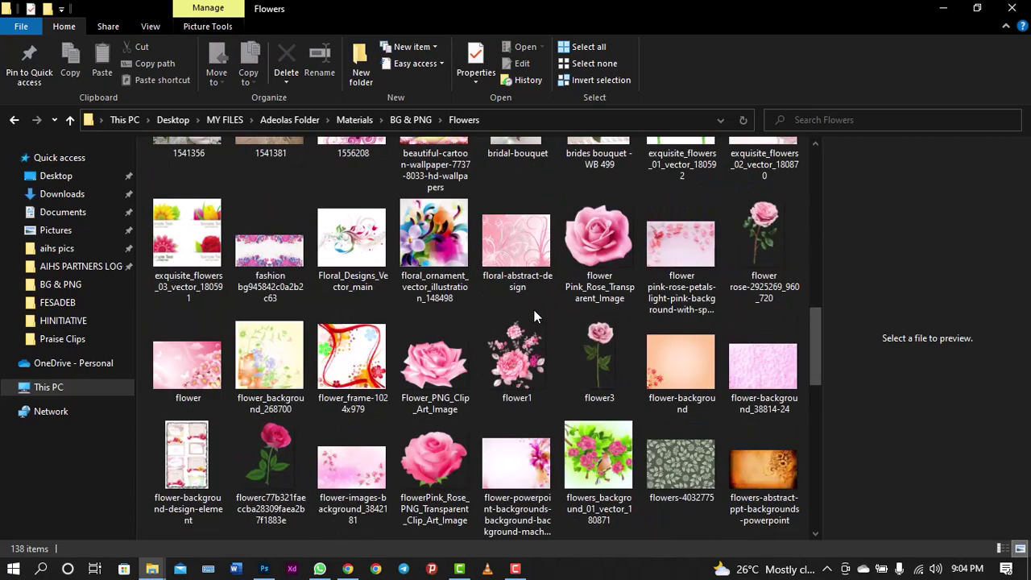
scroll(533, 315, "down", 3)
scroll(533, 316, "down", 6)
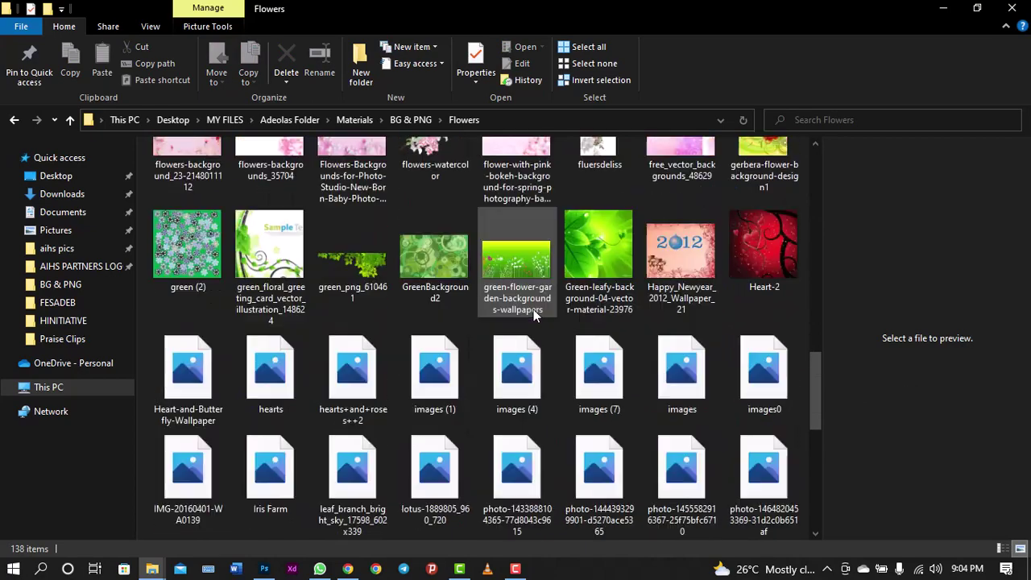
scroll(534, 304, "down", 2)
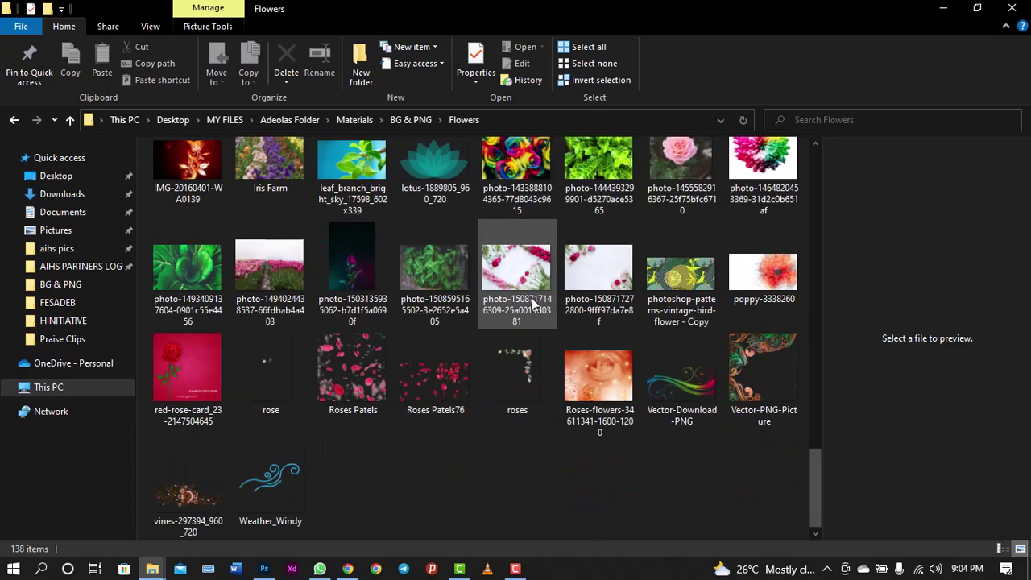
scroll(532, 300, "up", 5)
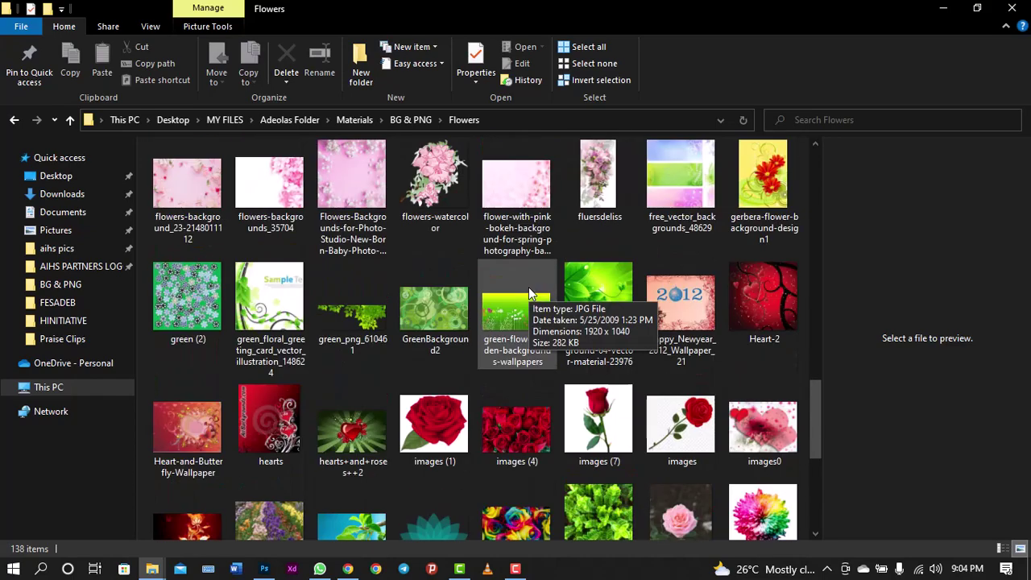
scroll(529, 286, "up", 3)
scroll(528, 287, "down", 6)
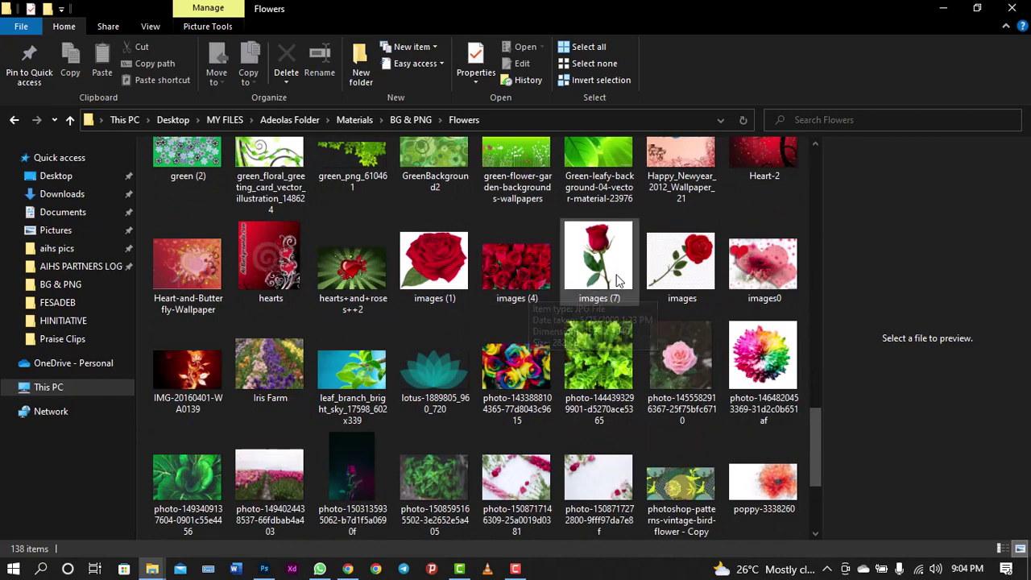
left_click(538, 278)
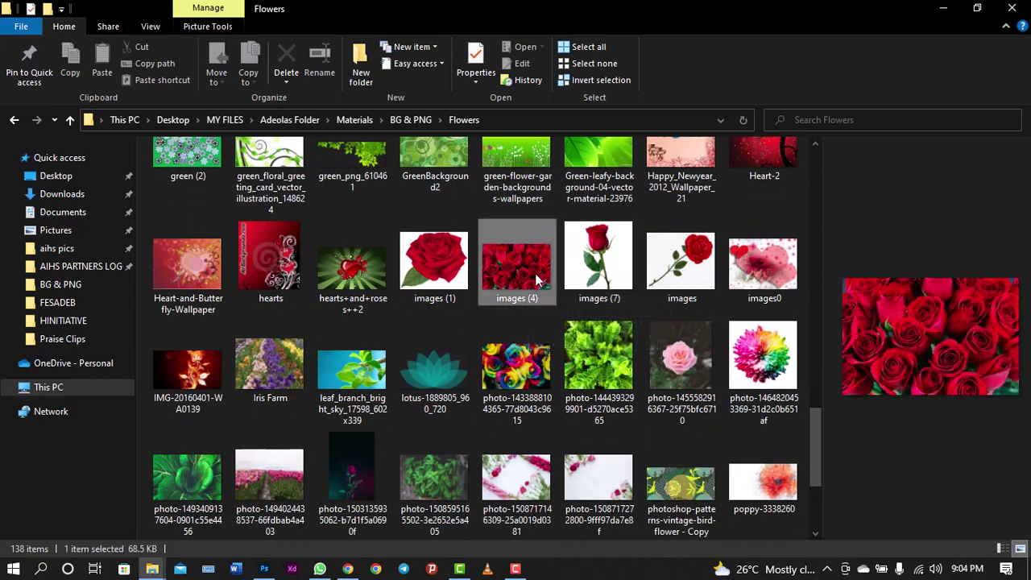
Place the red rose picture images (1) from the Flowers folder into the Photoshop cover, overlapping the lower part of the title
left_click(459, 282)
left_click_drag(445, 271, 410, 402)
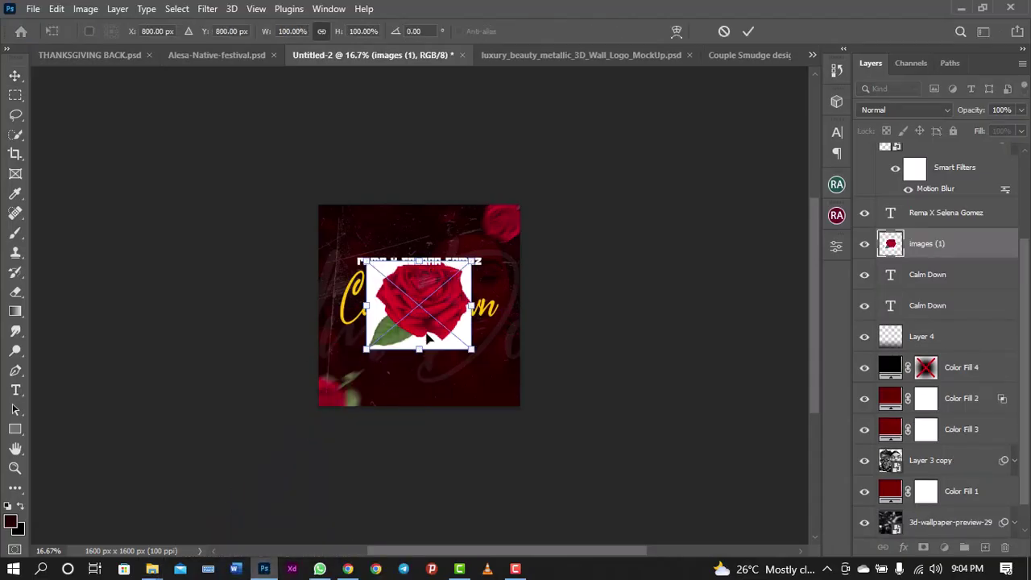
left_click_drag(418, 347, 434, 377)
key("Return")
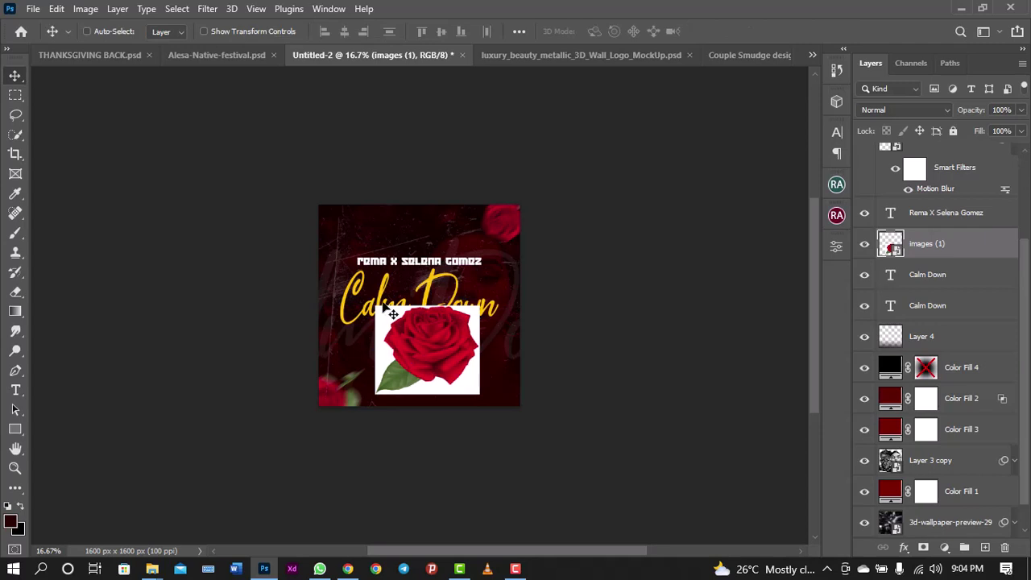
Mask out the rose's white background using Select Subject, and move the rose down to the cover's bottom edge
left_click(178, 9)
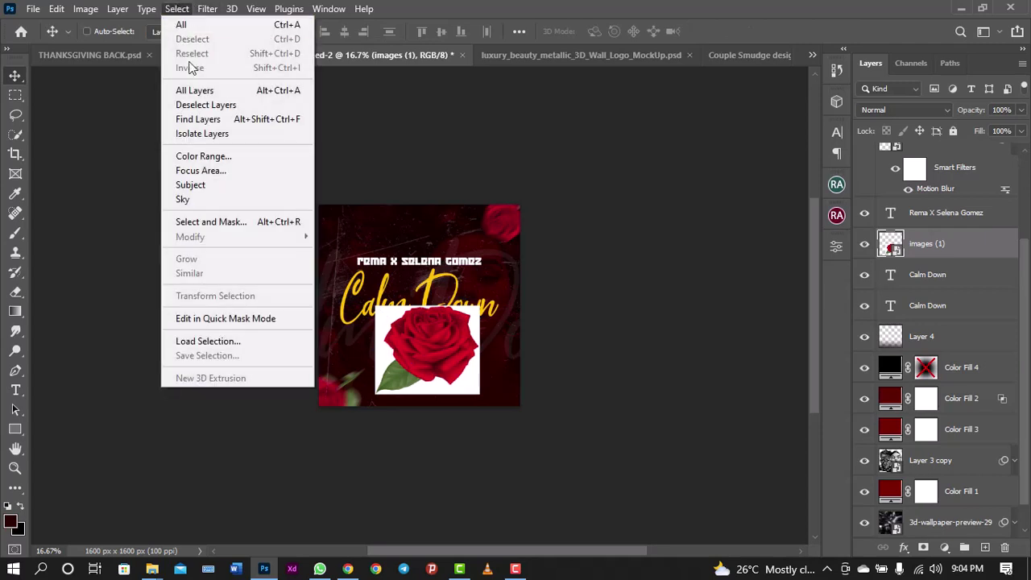
left_click(224, 185)
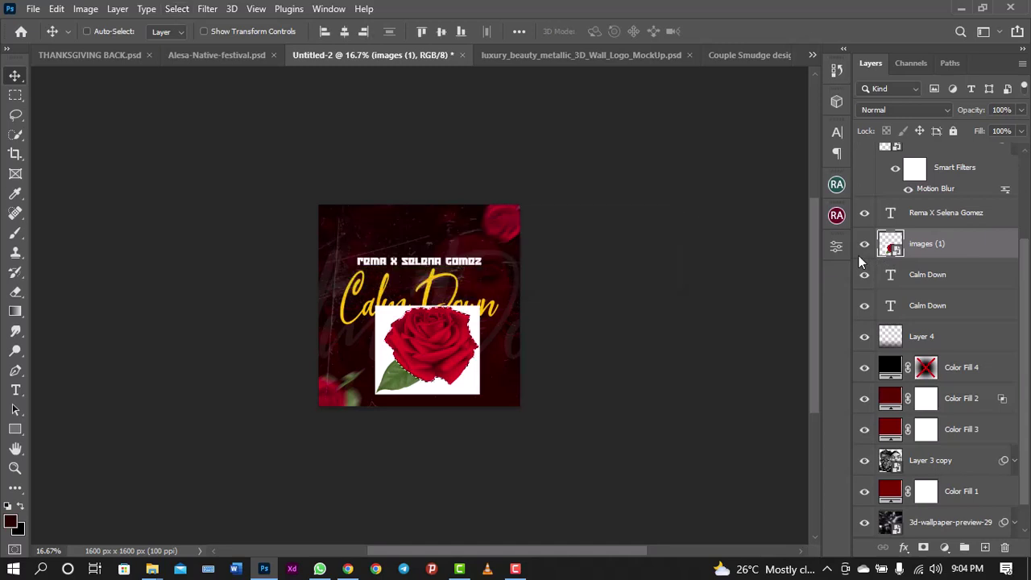
left_click(923, 547)
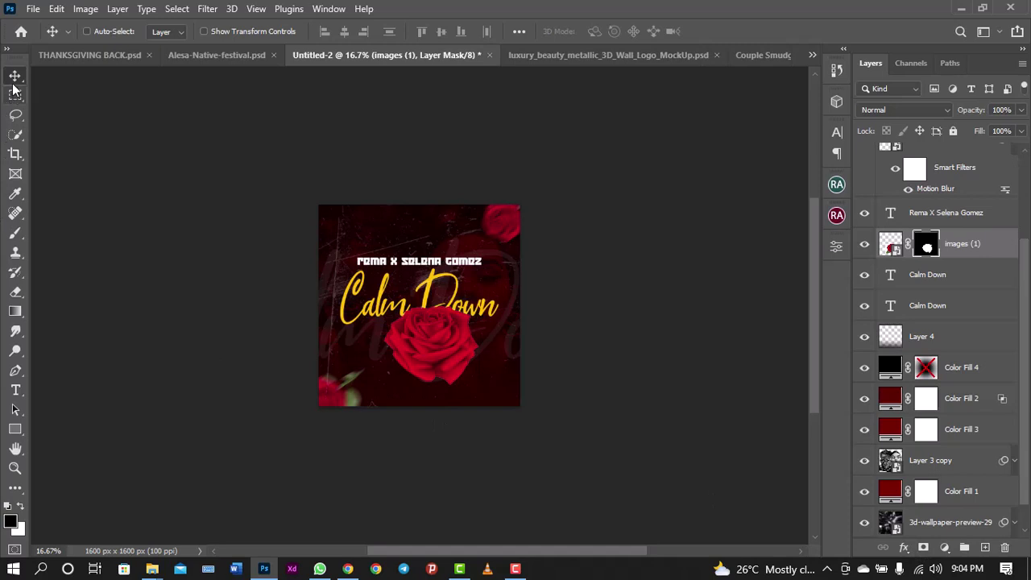
left_click_drag(442, 391, 409, 440)
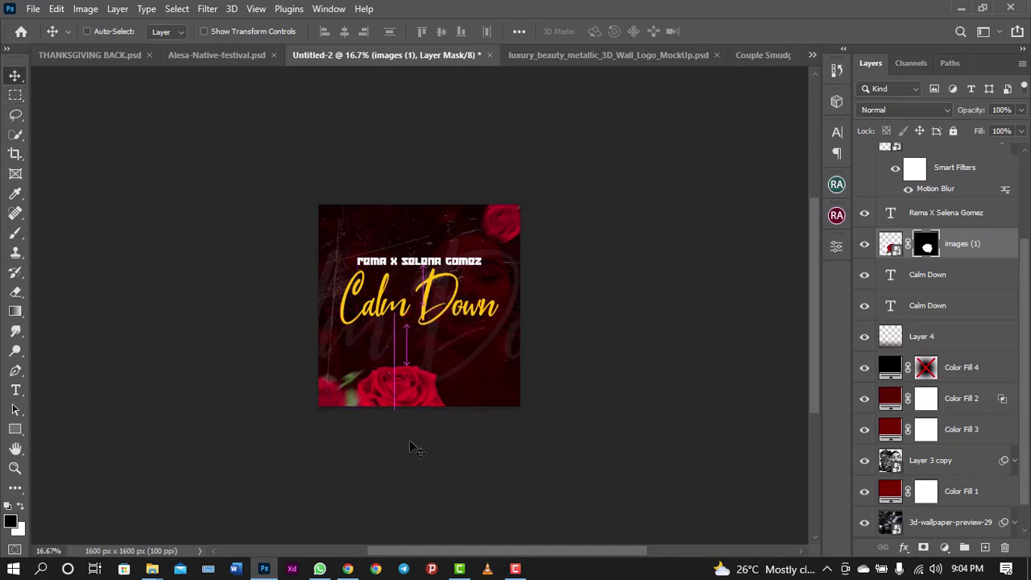
Duplicate the rose to its right along the bottom edge, flip the copy horizontally and scale it down
left_click(494, 414, "ctrl+alt")
left_click_drag(494, 414, 544, 412)
left_click_drag(538, 411, 531, 446)
key("ctrl")
key("ctrl+t")
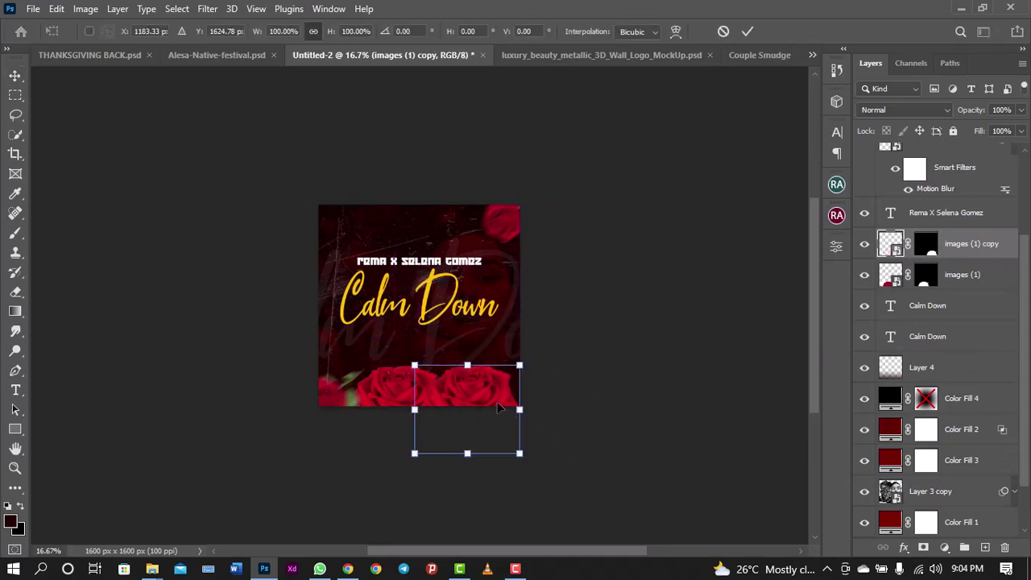
right_click(500, 408)
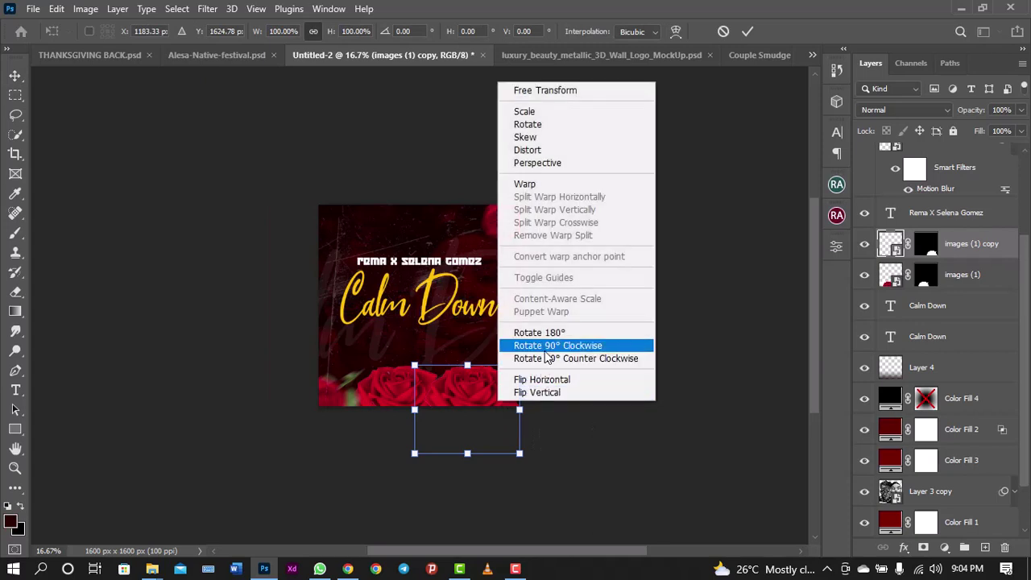
left_click(548, 379)
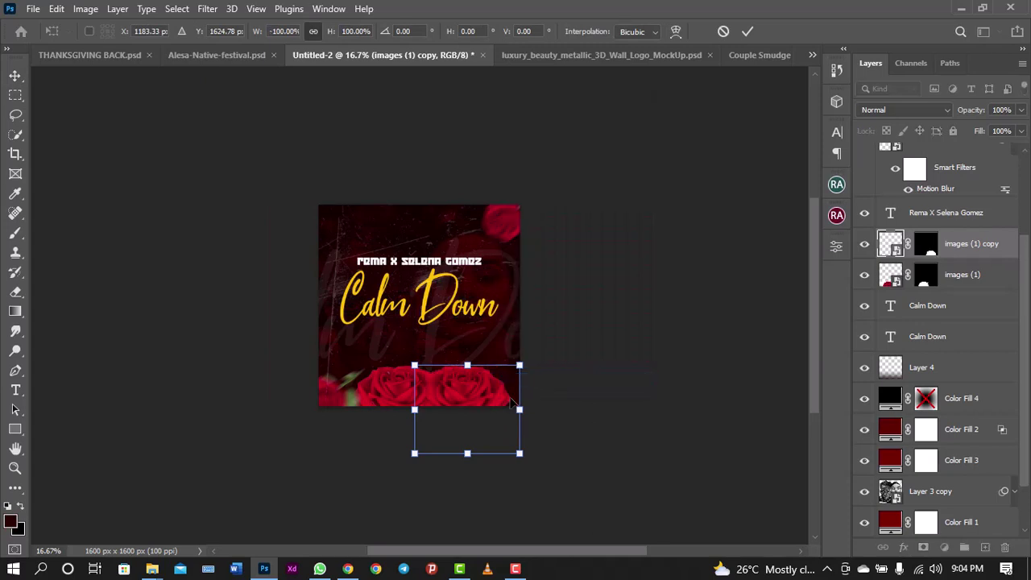
left_click_drag(526, 364, 504, 379)
key("Return")
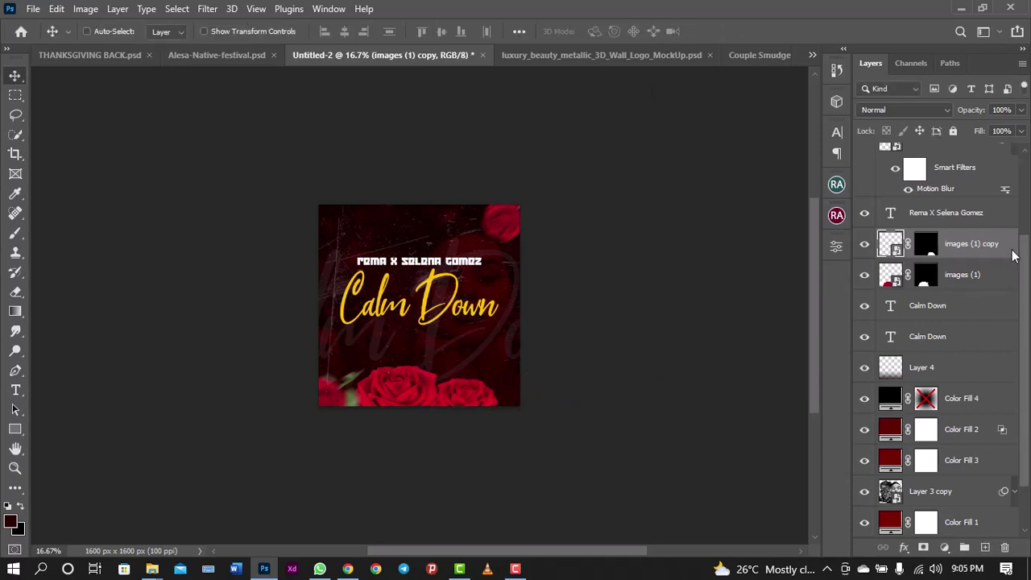
Scale both bottom roses together to about 116% and shift them toward the cover's lower-right corner
left_click(950, 276, "shift")
key("ctrl+t")
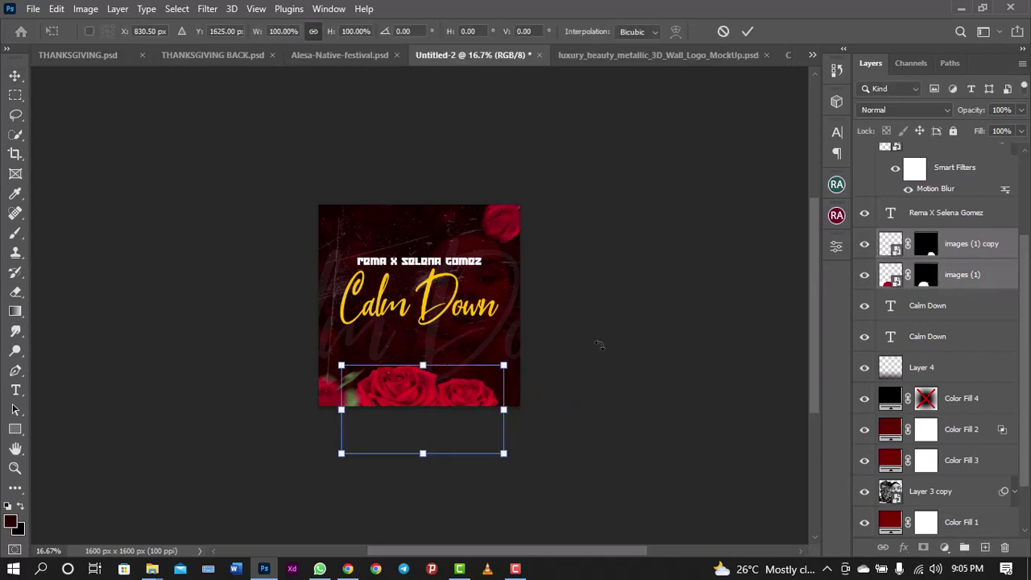
left_click_drag(504, 363, 529, 351)
left_click_drag(488, 402, 497, 419)
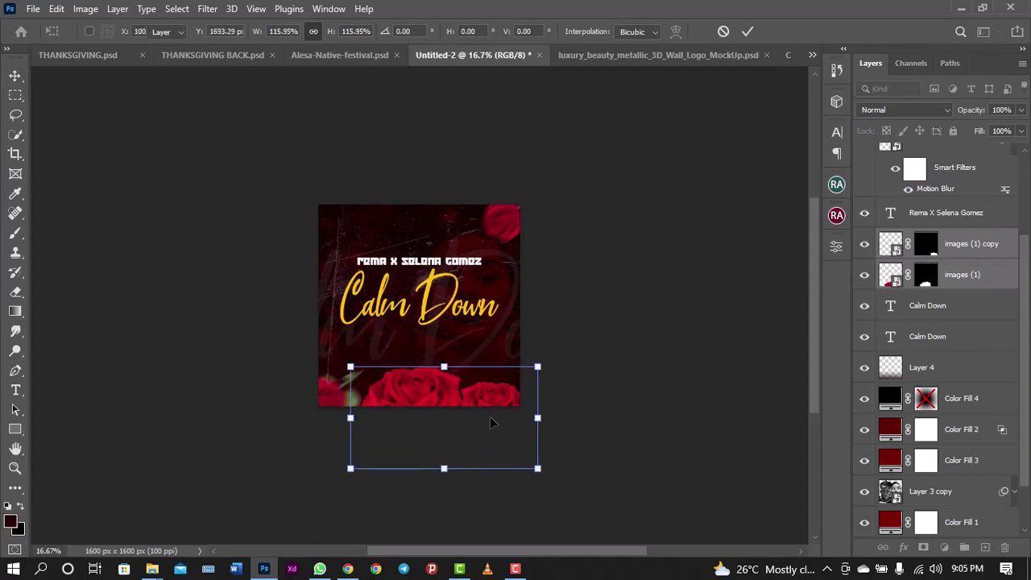
key("Return")
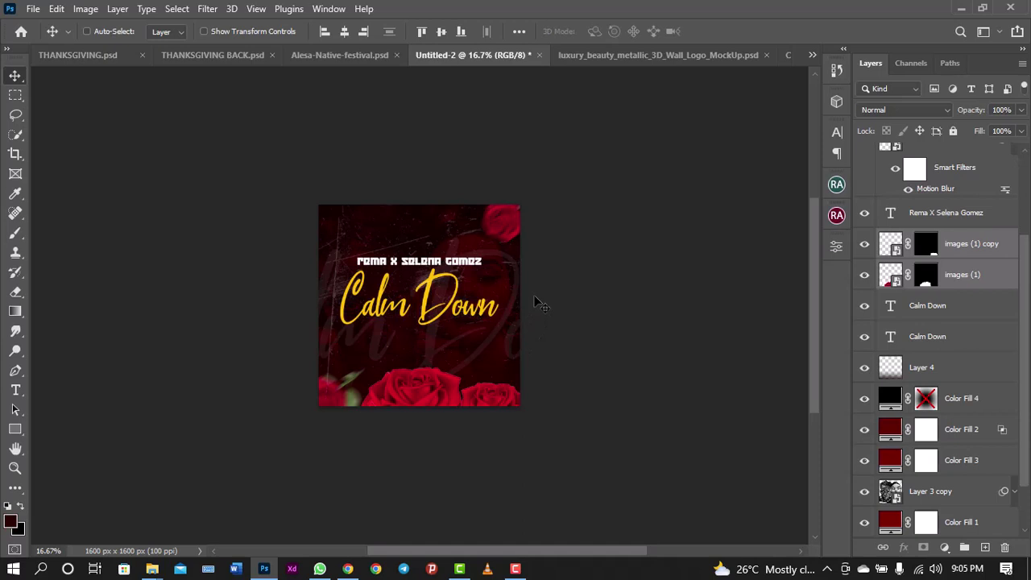
Move the yellow Calm Down title slightly down, away from the artist names
left_click(935, 310)
left_click_drag(591, 306, 584, 315)
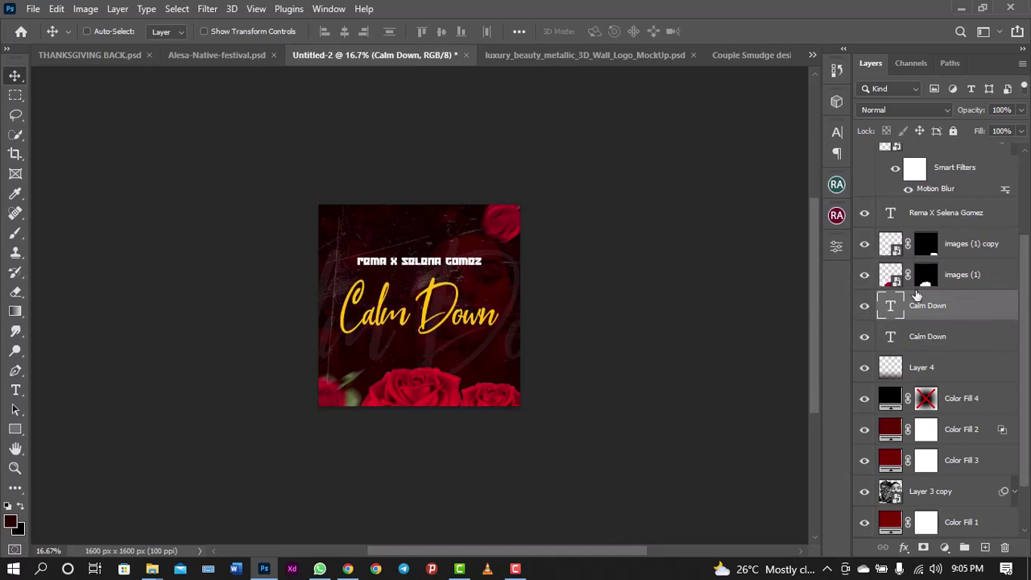
Combine the two bottom rose layers, images (1) and images (1) copy, into a single smart object
left_click(957, 277)
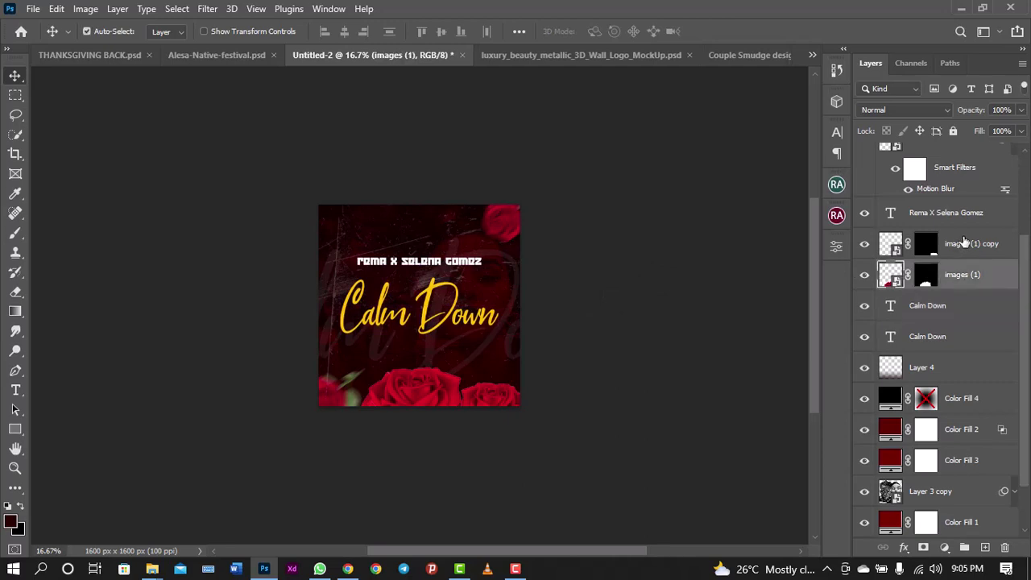
left_click(964, 243, "ctrl")
right_click(959, 243)
left_click(830, 157)
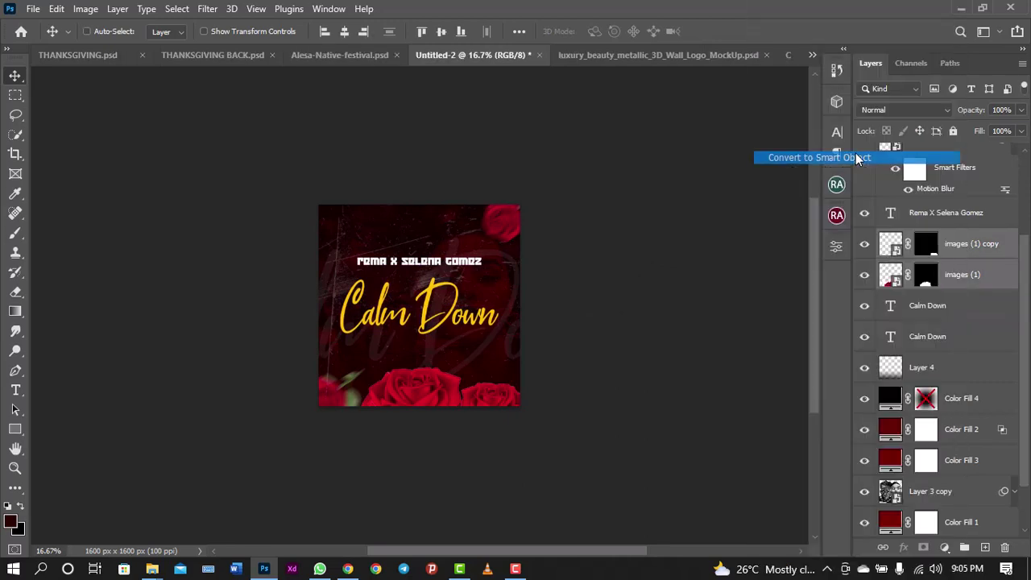
Try a Motion Blur at a 0° angle on the combined bottom roses, adjusting the blur distance
left_click(209, 10)
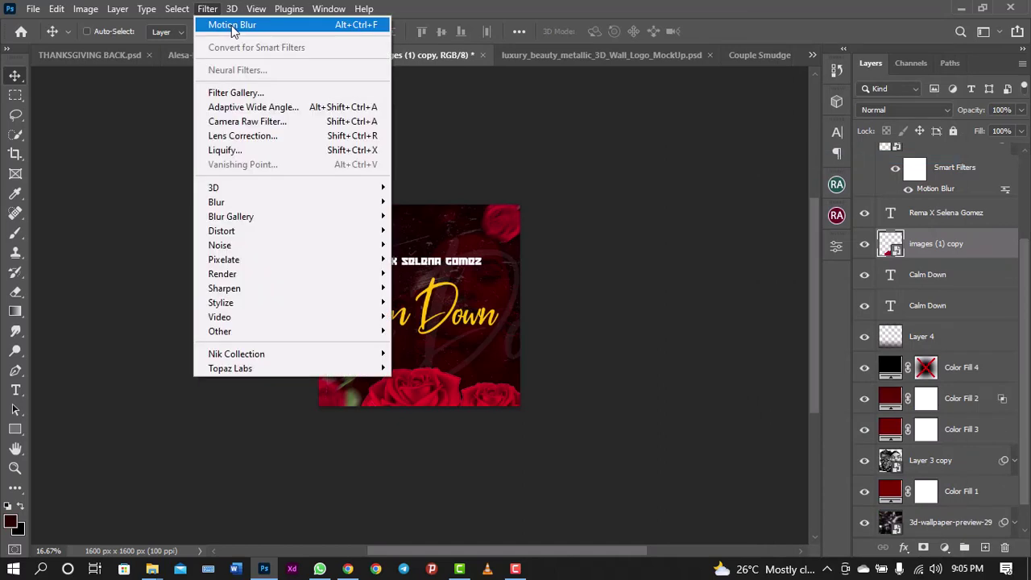
left_click(232, 25)
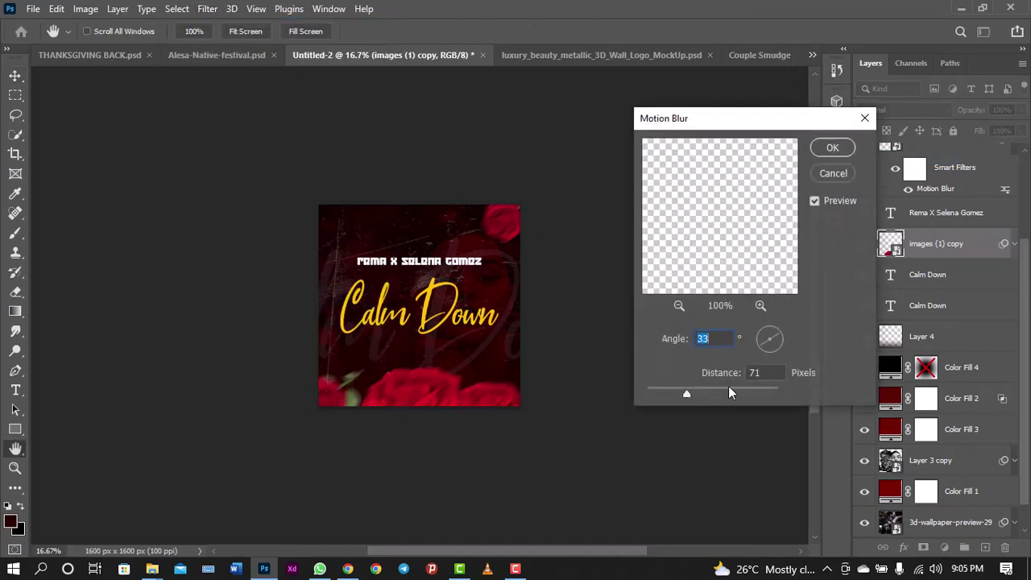
type("0")
left_click(783, 339)
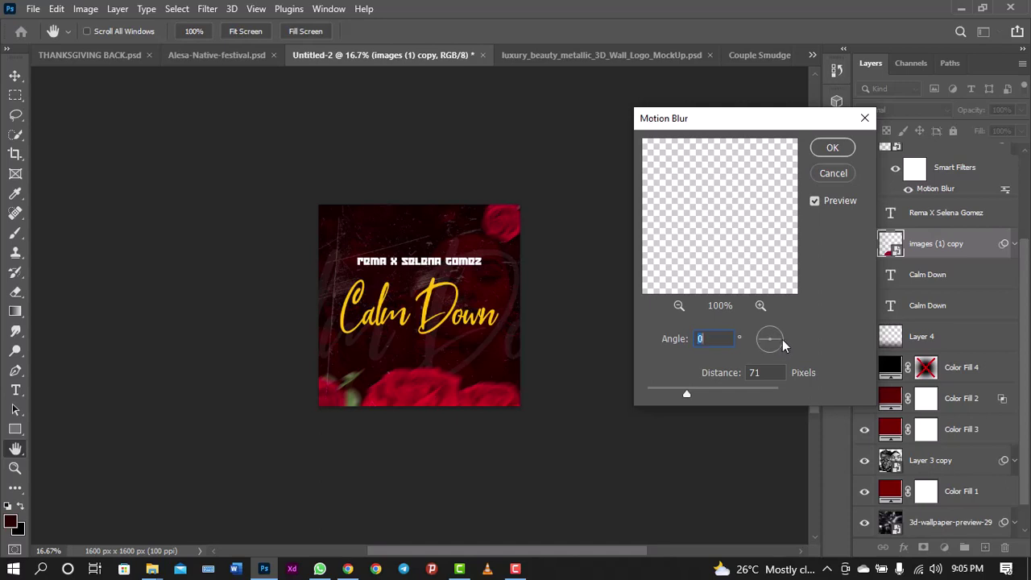
left_click(694, 395)
left_click(683, 388)
left_click(834, 147)
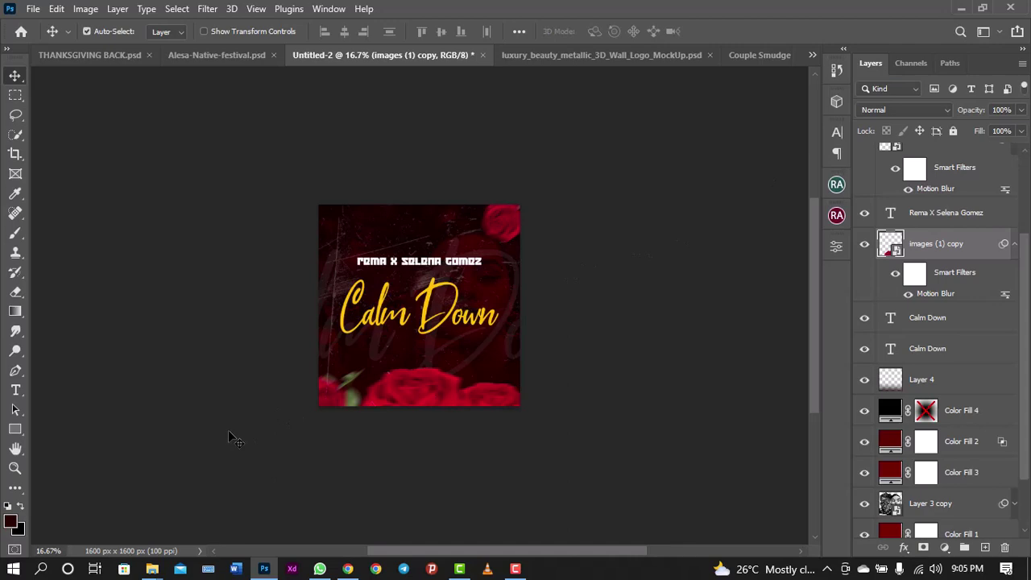
Examine the blurred bottom roses and the overall cover at several magnifications
key("ctrl+plus")
key("ctrl+plus")
key("ctrl+plus")
key("ctrl+minus")
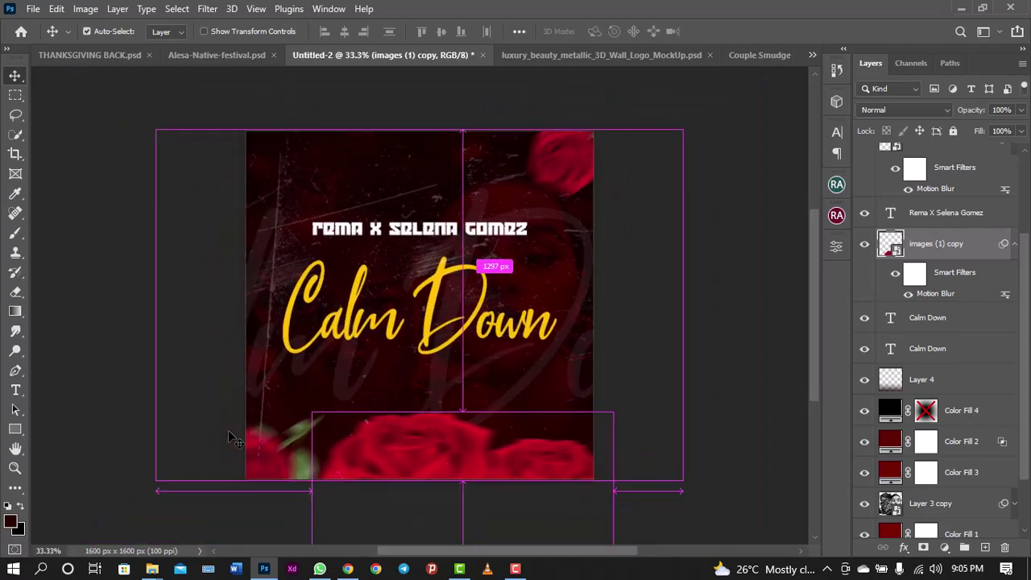
key("ctrl+minus")
key("ctrl+minus")
key("ctrl+plus")
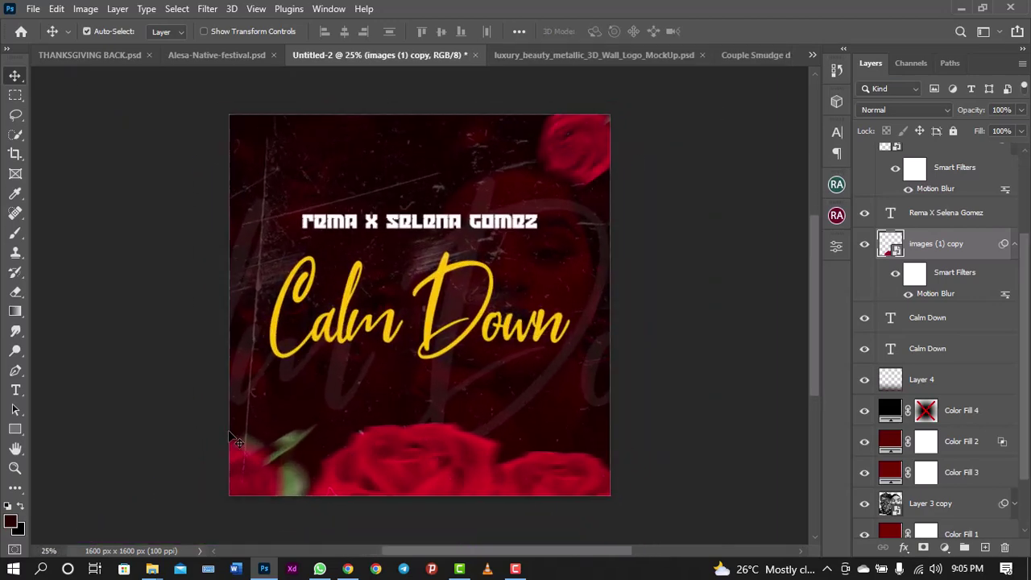
key("ctrl+plus")
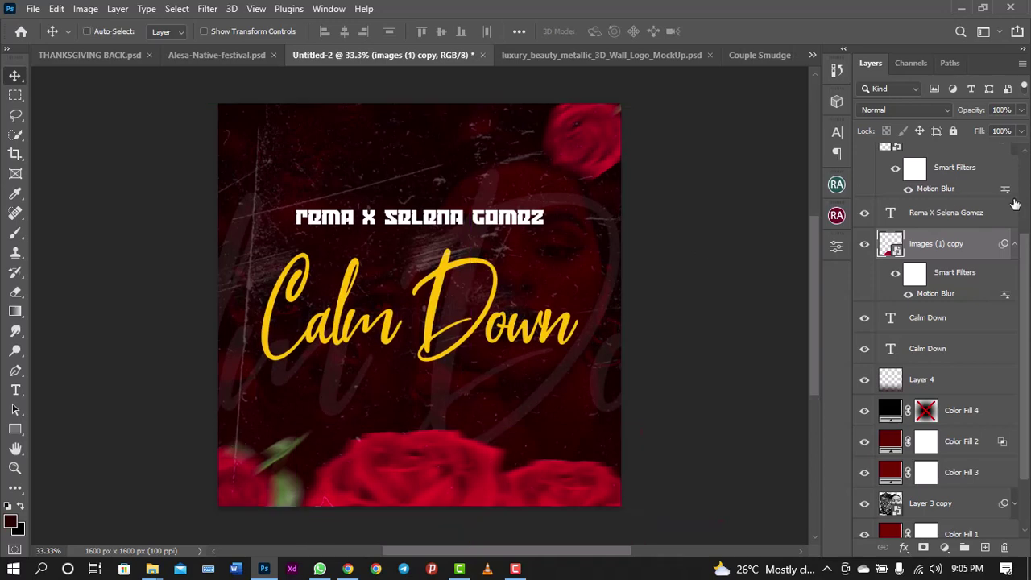
left_click(1014, 245)
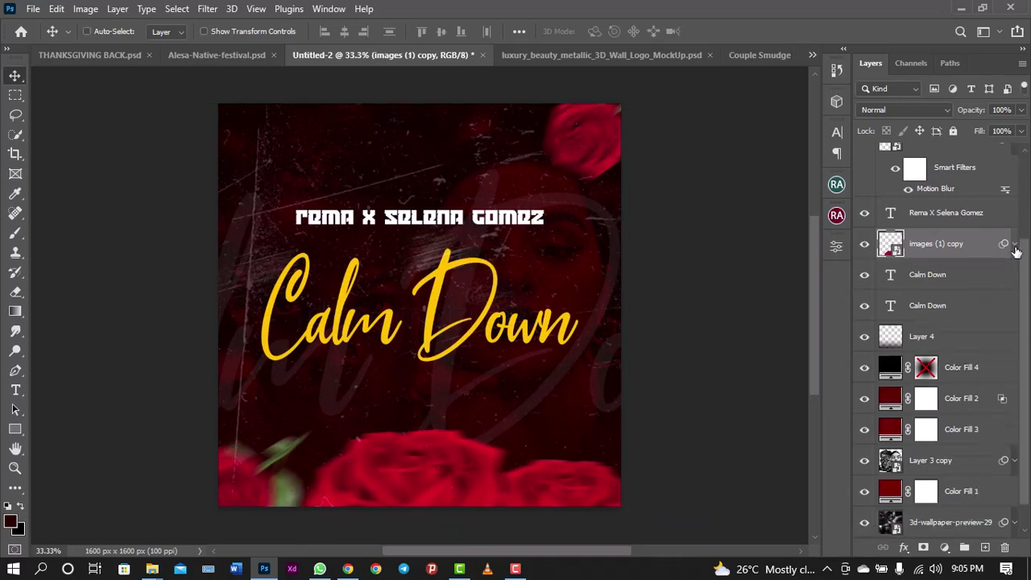
Try the Color Fill 4 vignette at the top of the layer stack with its mask enabled, and undo the change
left_click(911, 282)
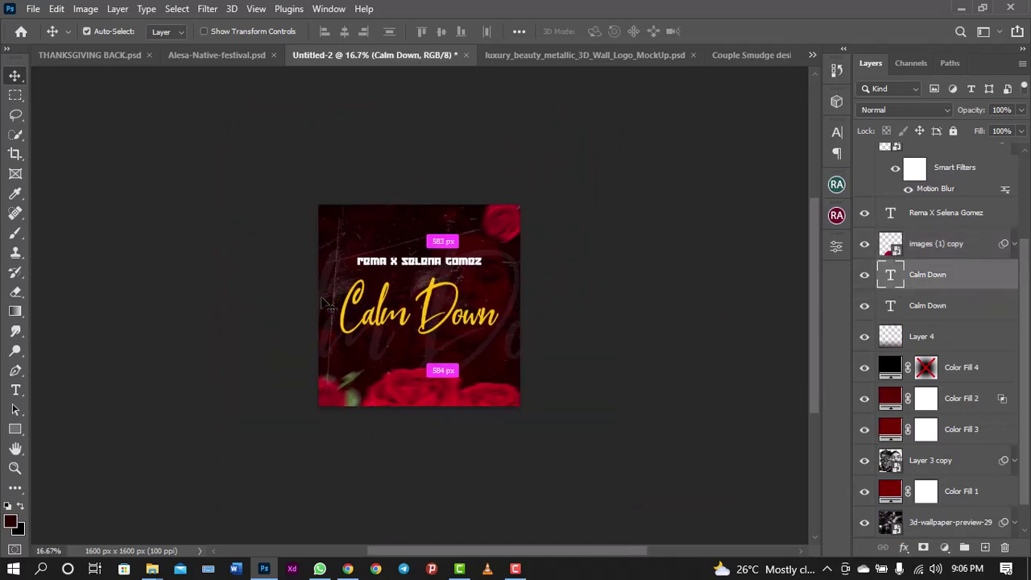
left_click_drag(970, 376, 965, 488)
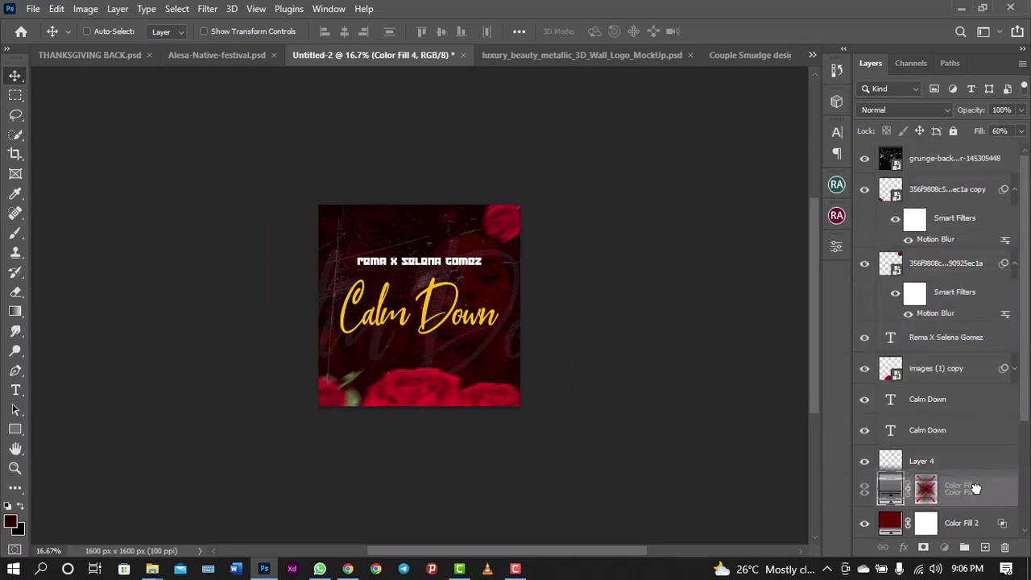
left_click(925, 492)
left_click_drag(954, 494, 978, 149)
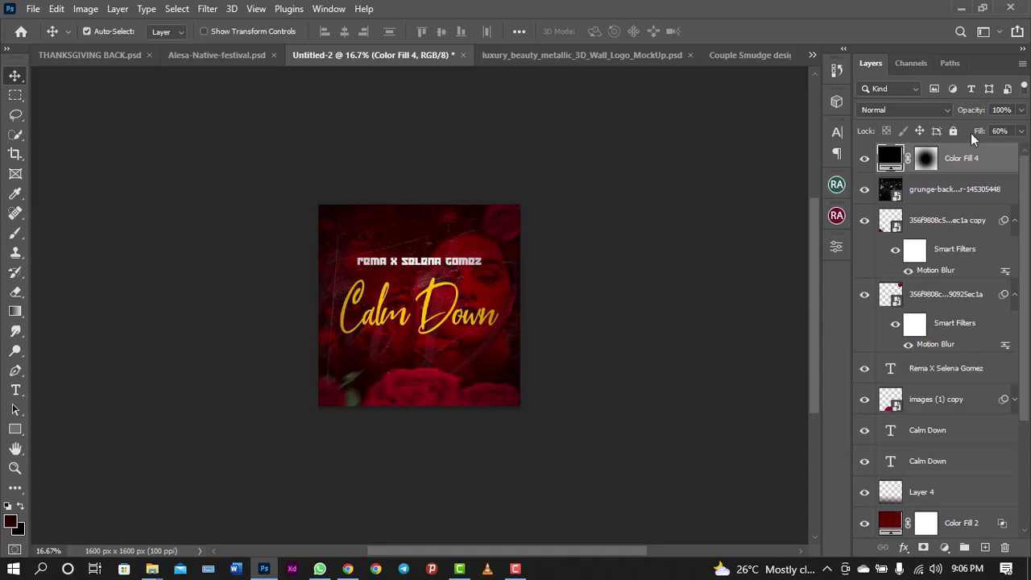
key("ctrl+z")
key("ctrl+z")
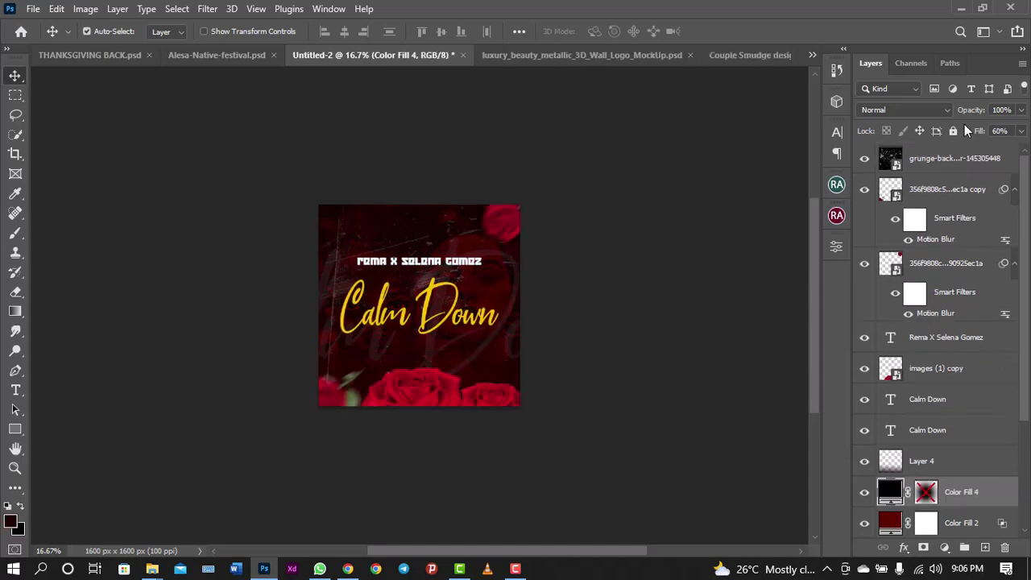
Lower the Color Fill 4 layer's fill, and place the bottom roses directly beneath Layer 4, shifted slightly upward
left_click(1020, 131)
scroll(931, 316, "down", 2)
scroll(932, 316, "up", 2)
left_click_drag(938, 372, 956, 477)
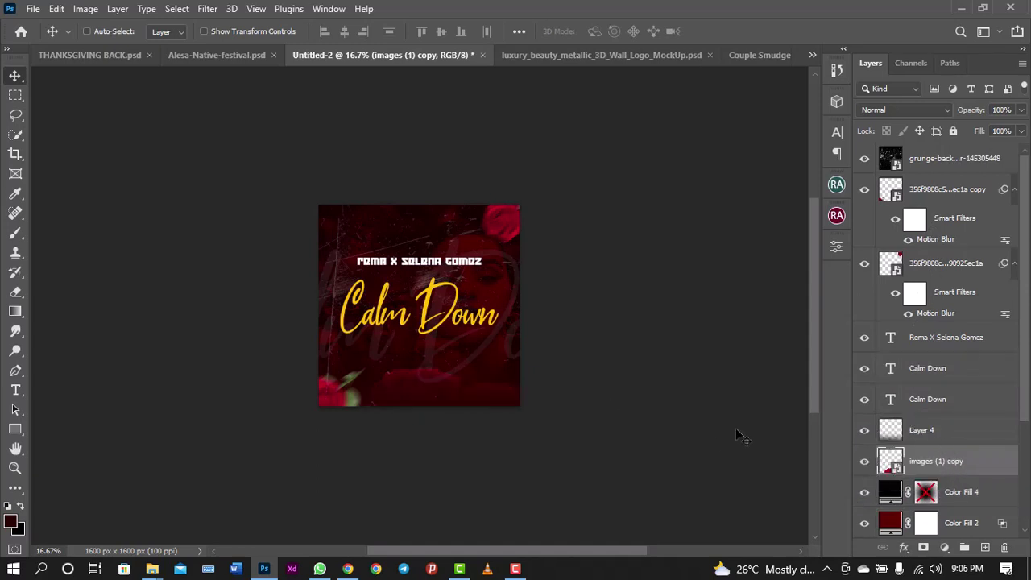
mouse_move(395, 393)
left_mouse_down()
mouse_move(411, 396)
mouse_move(403, 385)
left_mouse_up()
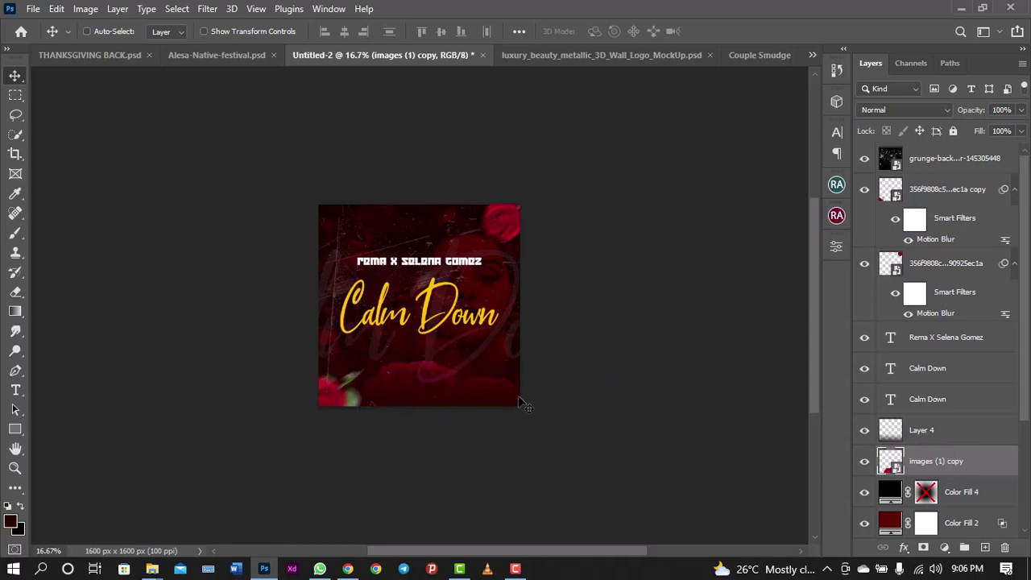
key("ctrl+plus")
key("ctrl+plus")
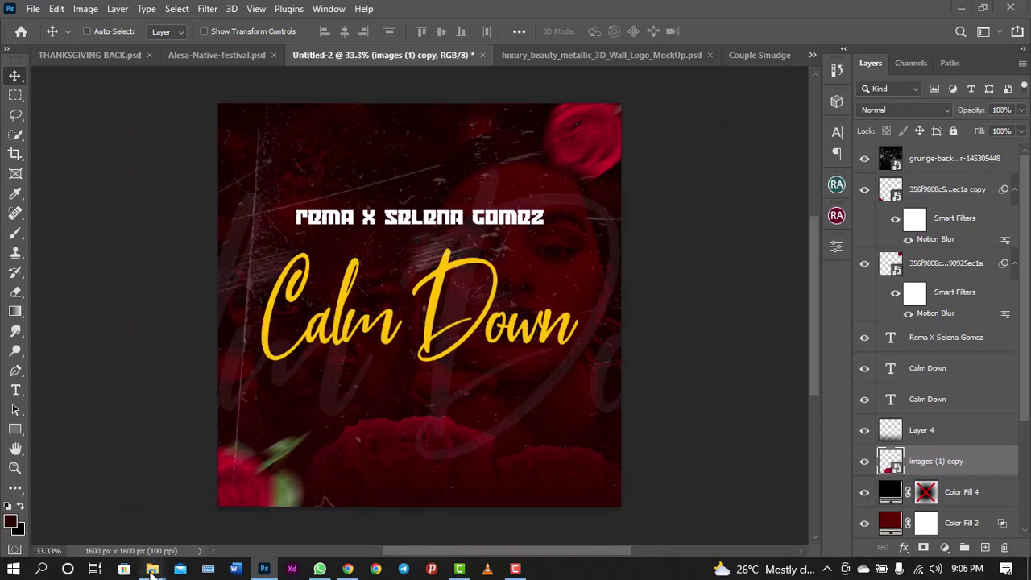
Switch to File Explorer, open the BG & PNG folder and browse its images starting with "a"
mouse_move(152, 568)
left_click(112, 517)
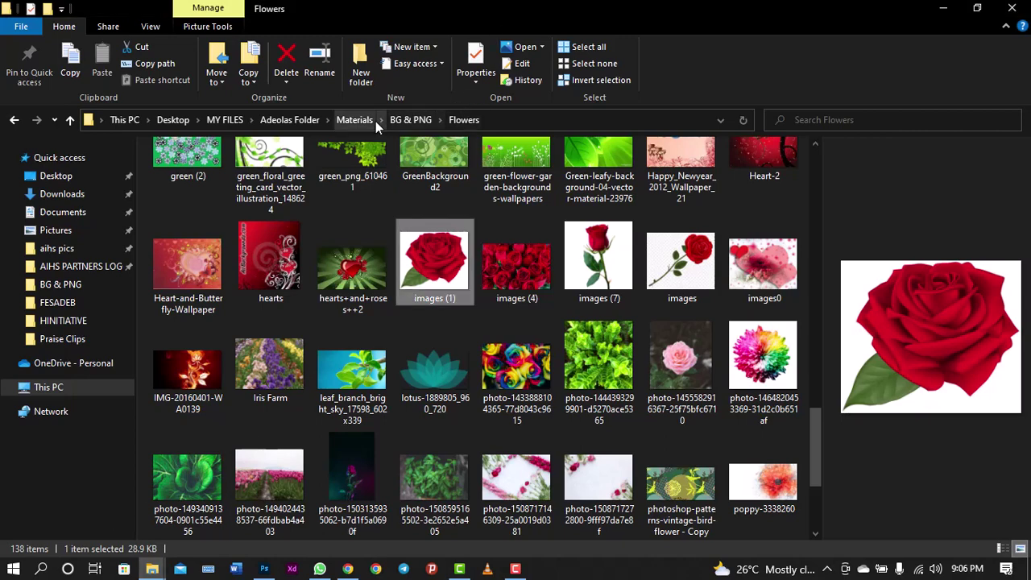
left_click(411, 127)
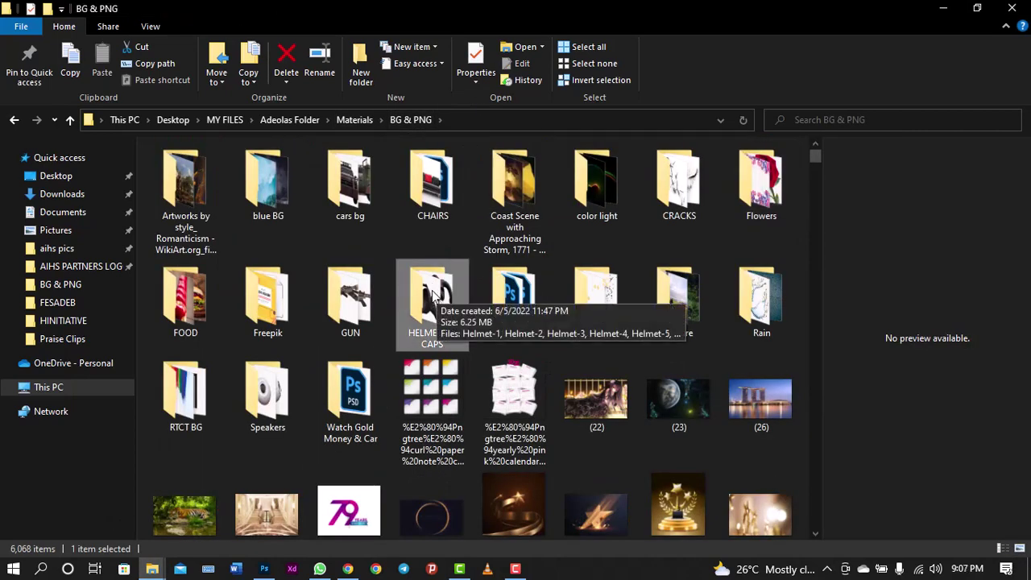
key("a")
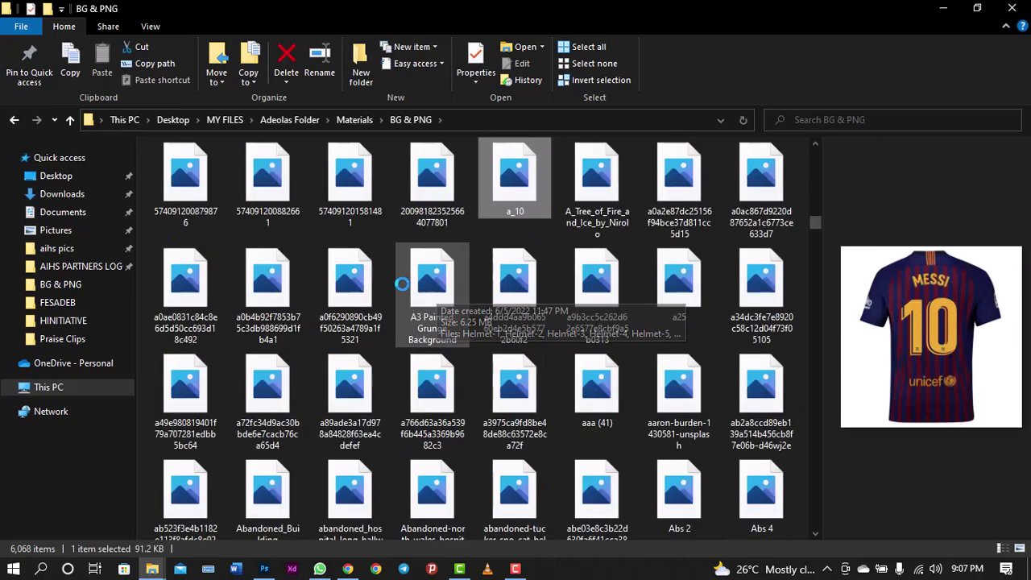
scroll(403, 282, "down", 10)
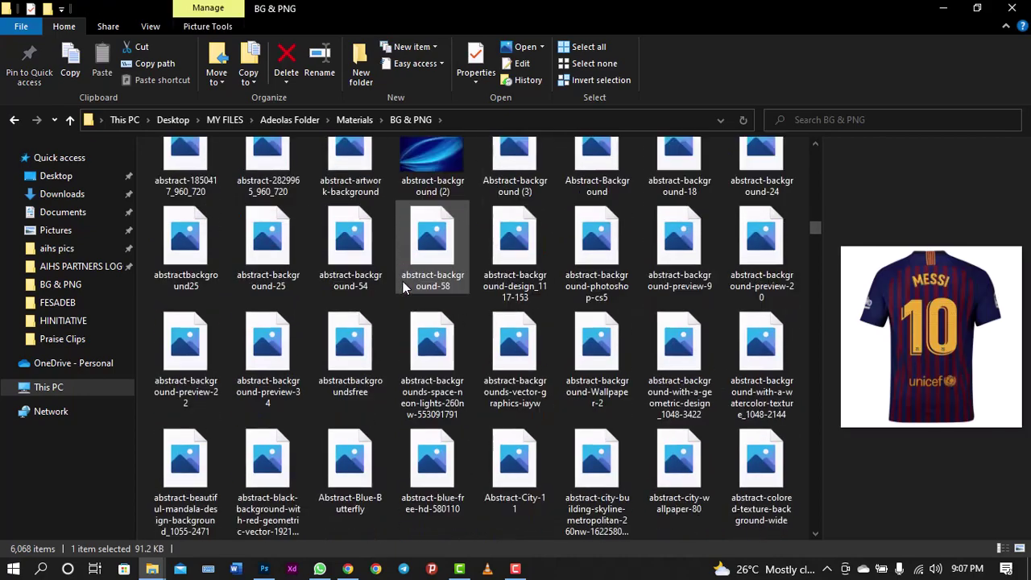
scroll(403, 281, "down", 15)
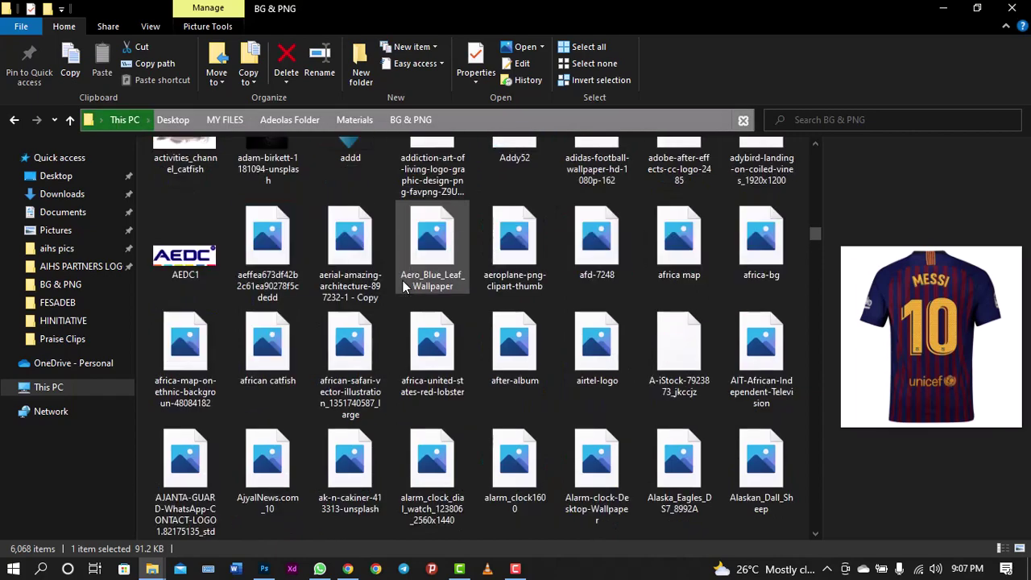
scroll(403, 280, "up", 3)
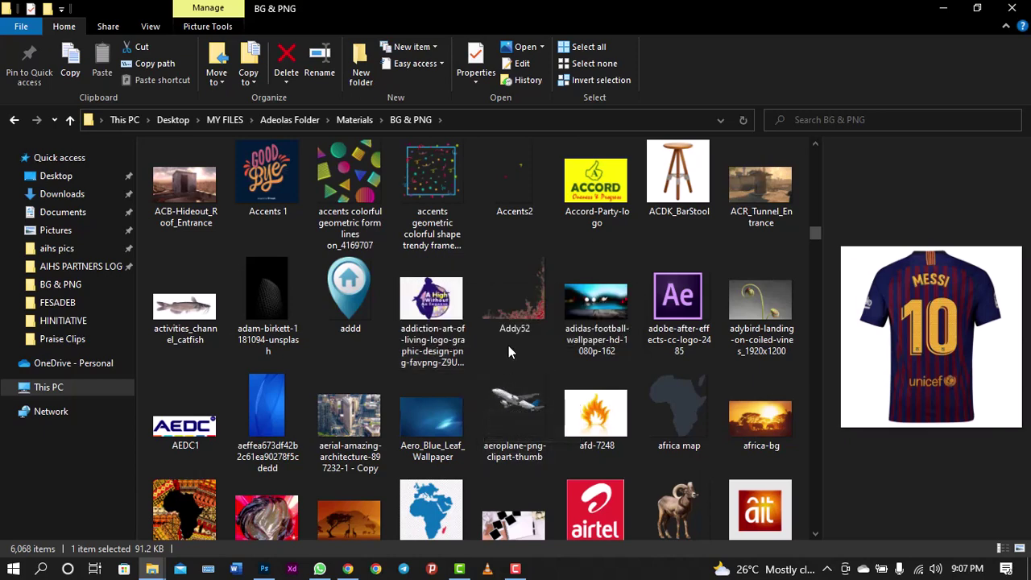
Find the parental advisory logos among the folder's images starting with "p" and compare them
key("p")
left_click(493, 324)
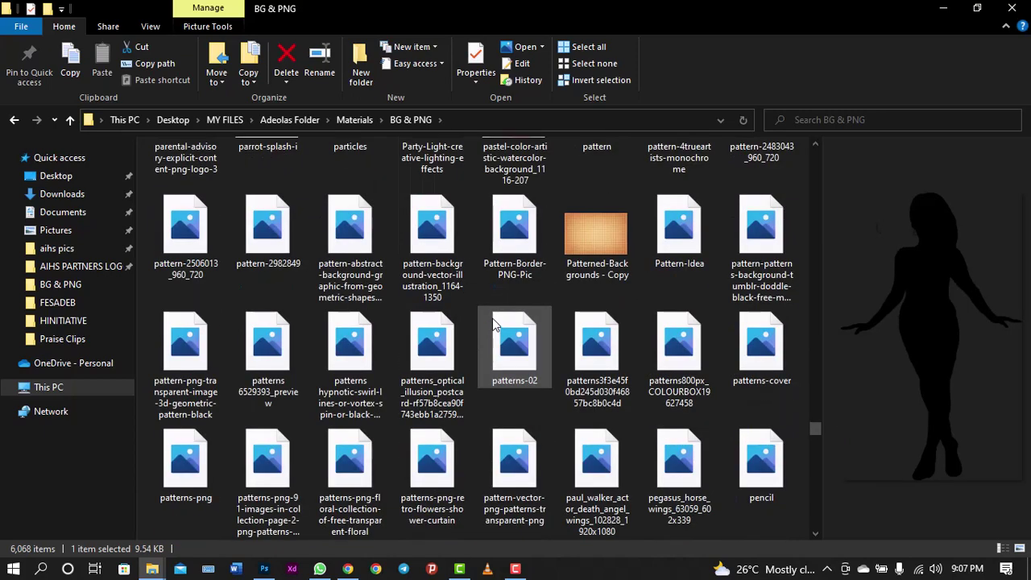
scroll(491, 315, "down", 3)
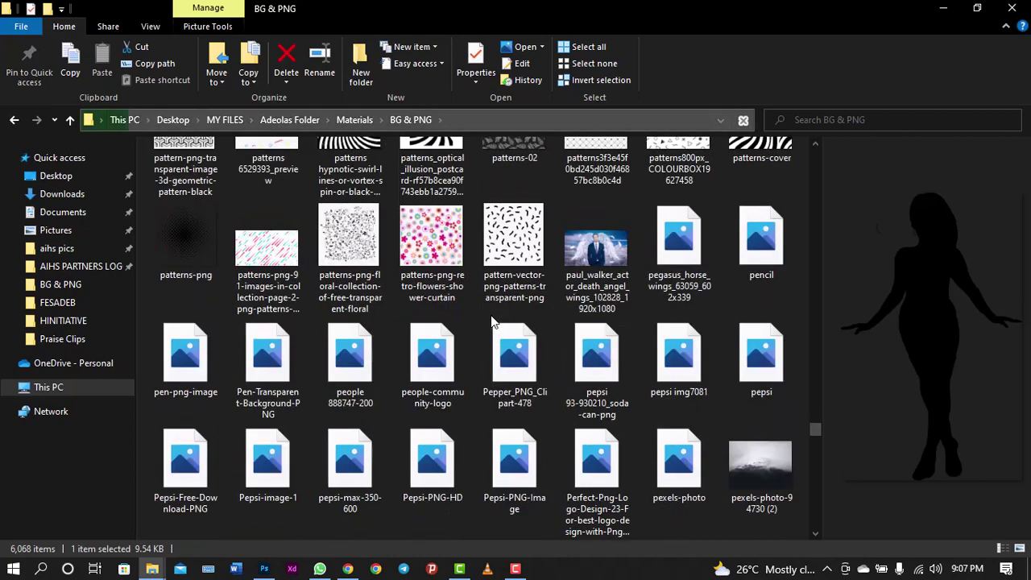
scroll(490, 315, "up", 5)
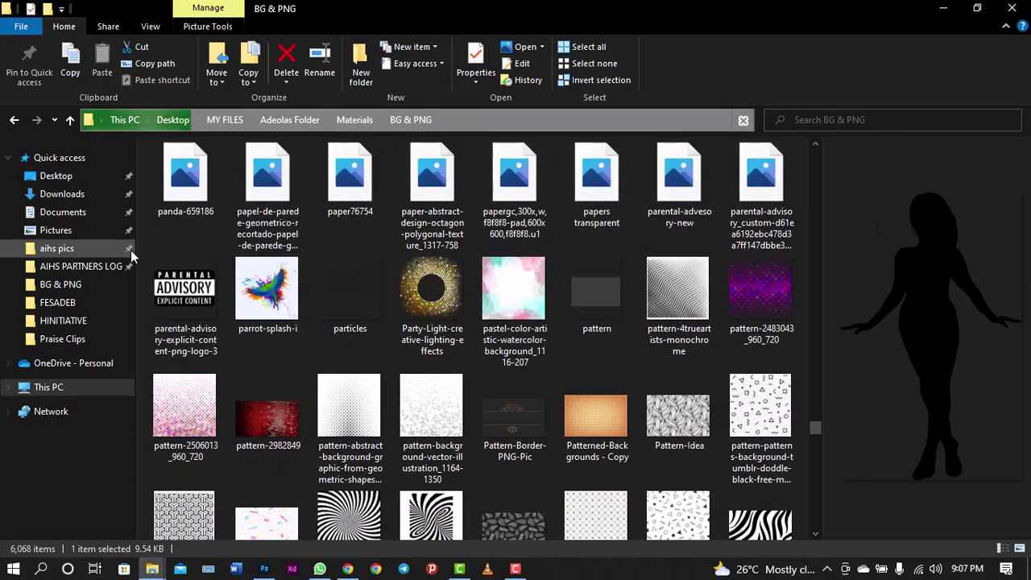
scroll(193, 308, "up", 3)
scroll(193, 308, "down", 3)
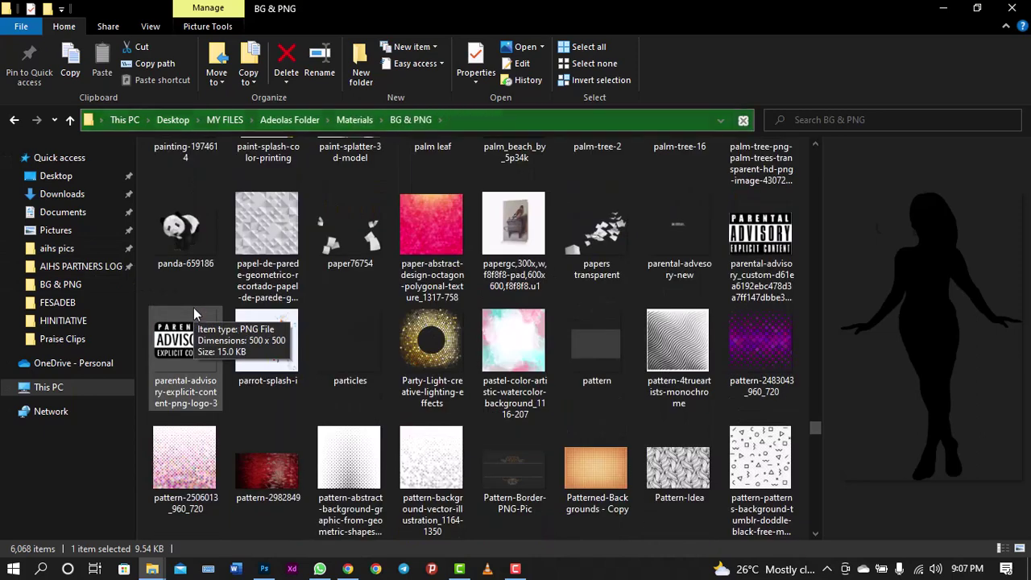
left_click(790, 270)
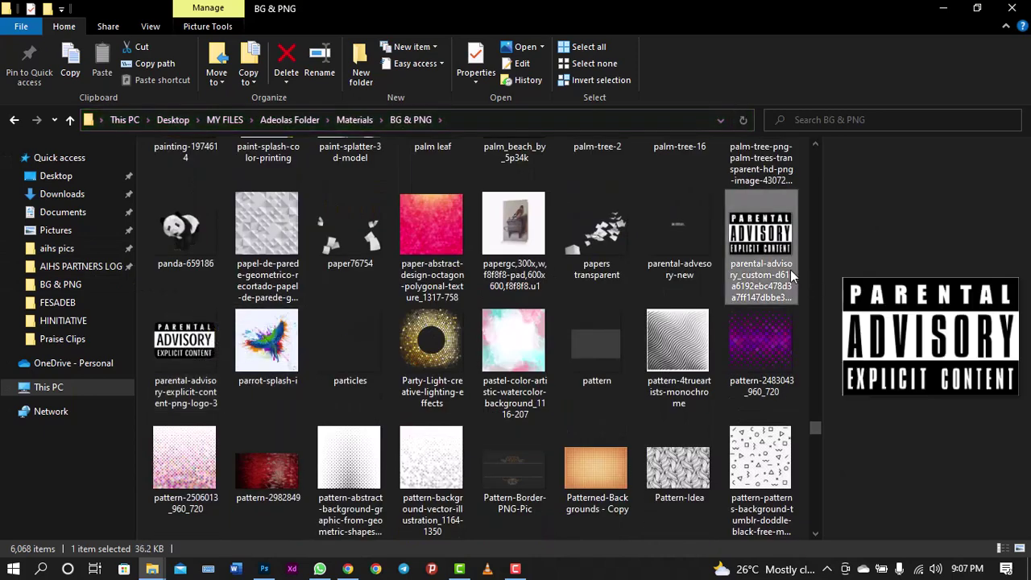
left_click(157, 322)
scroll(286, 332, "up", 2)
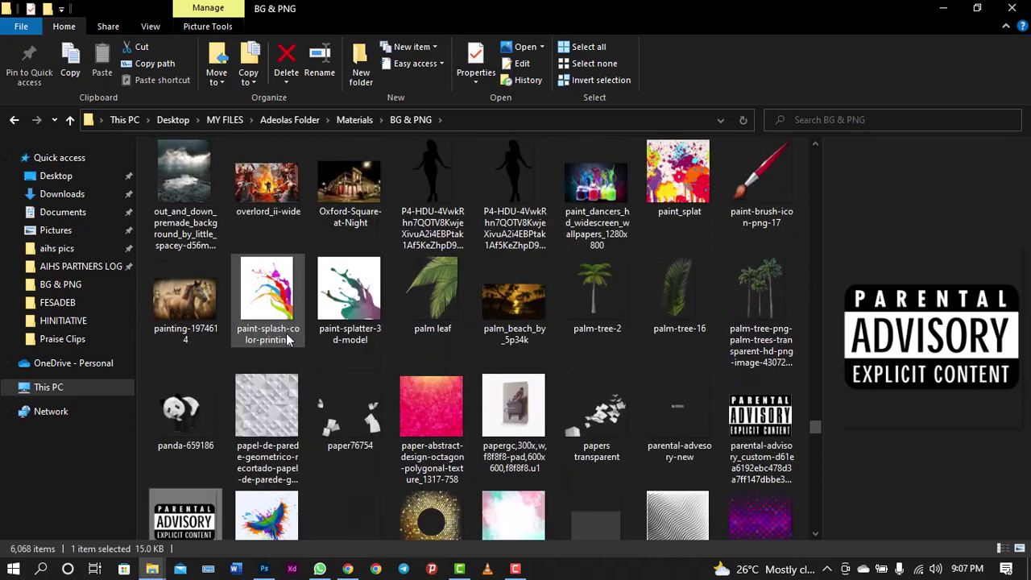
scroll(285, 333, "down", 2)
Place parental-advisory-explicit-content-png-logo-3 in the Photoshop cover, just below the grunge texture layer, and move it under the title
left_click_drag(186, 350, 456, 470)
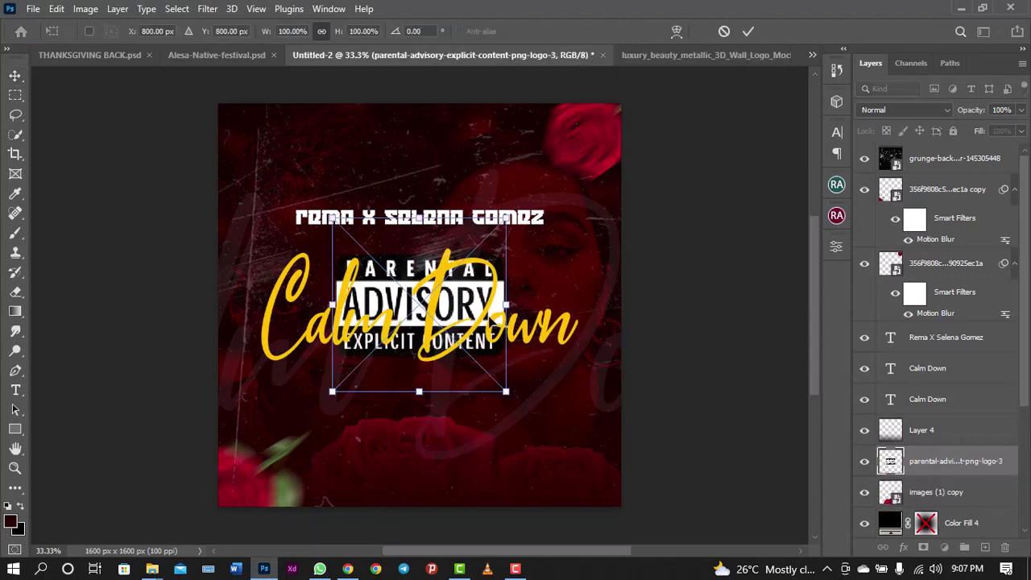
key("Return")
left_click_drag(958, 463, 922, 174)
left_click_drag(482, 309, 495, 403)
Scale the parental advisory logo to about 19% and move it down near the cover's bottom edge, horizontally centred
key("ctrl+t")
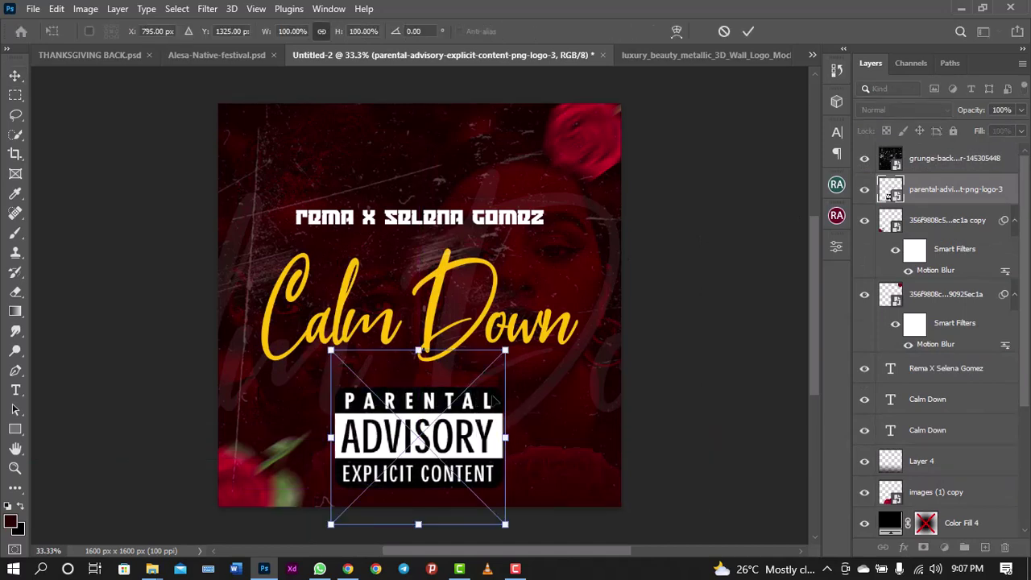
left_click_drag(505, 350, 436, 419)
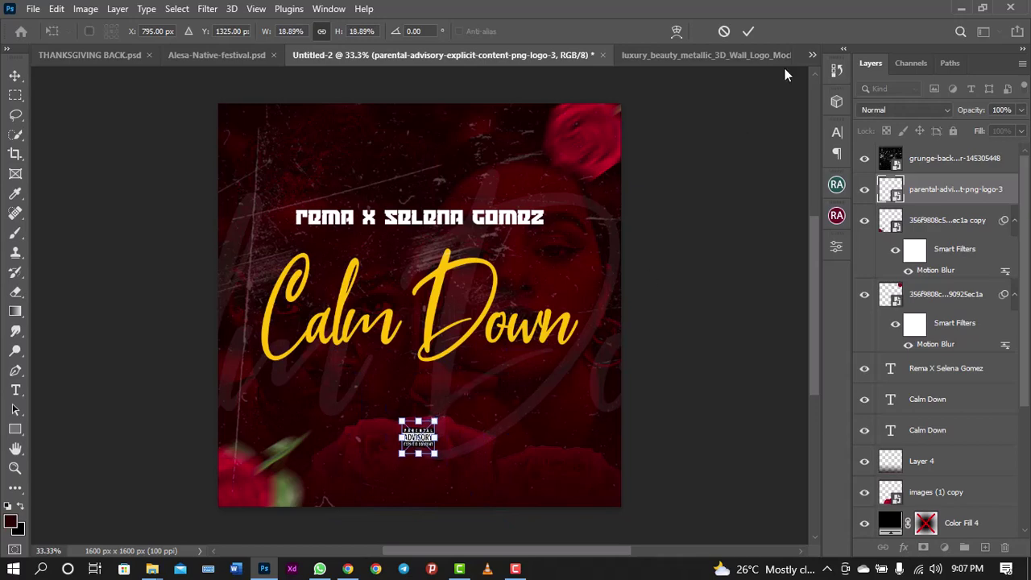
left_click(748, 32)
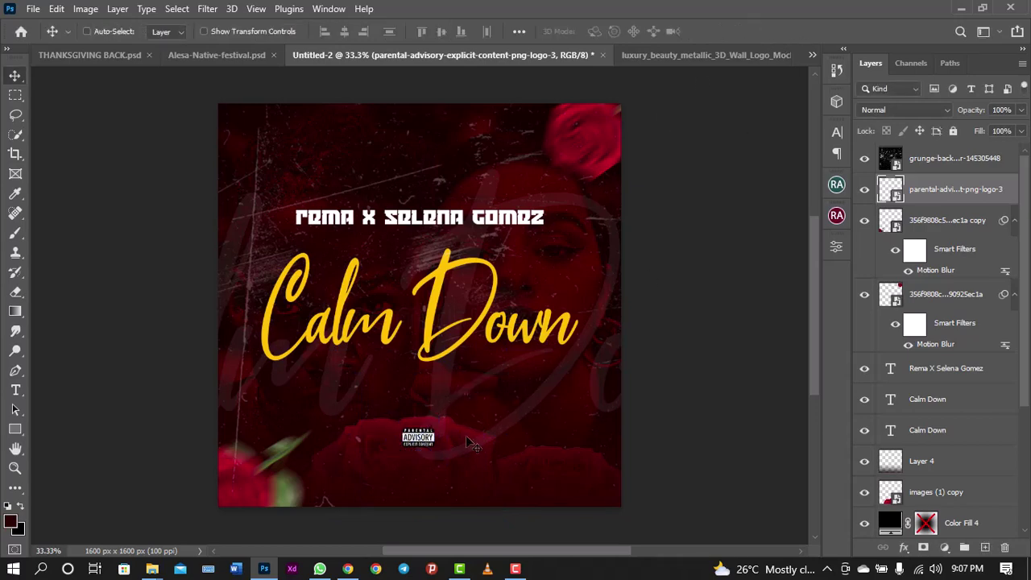
left_click_drag(467, 441, 464, 474)
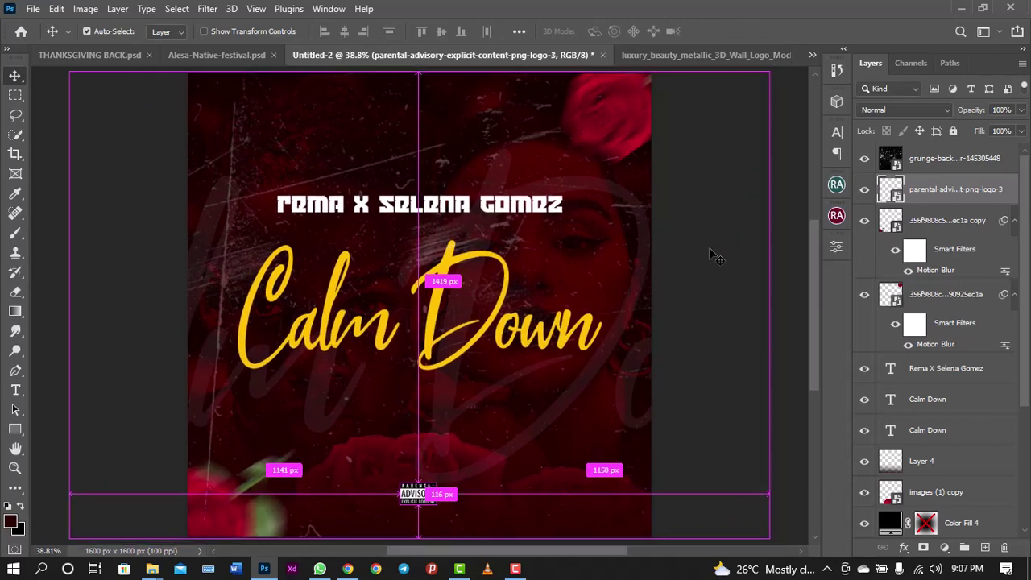
key("ctrl+minus")
key("ctrl+minus")
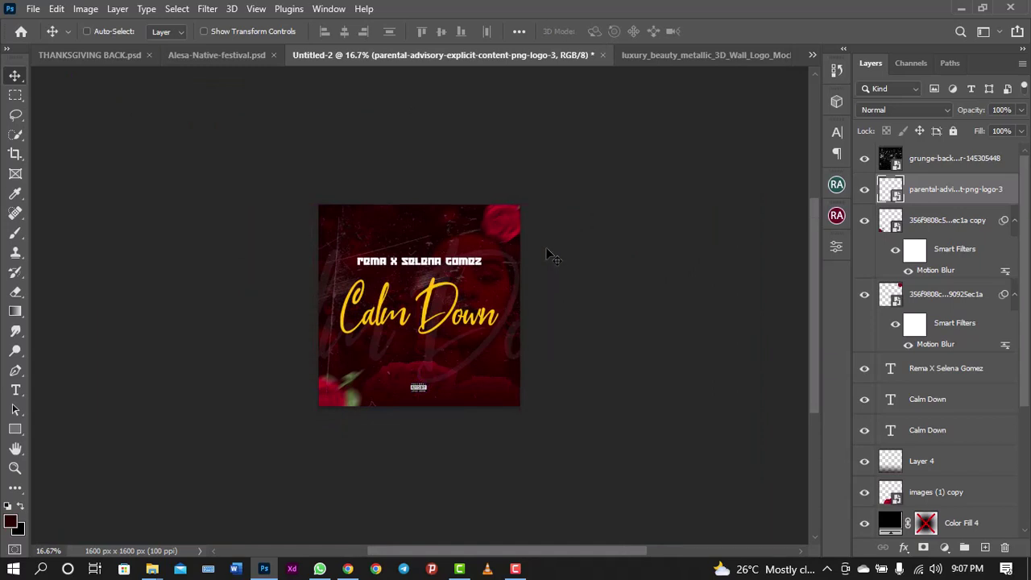
Copy the ColorBG1 group from Alesa-Native-festival.psd into the Calm Down cover and place it above the grunge texture layer
left_click(222, 64)
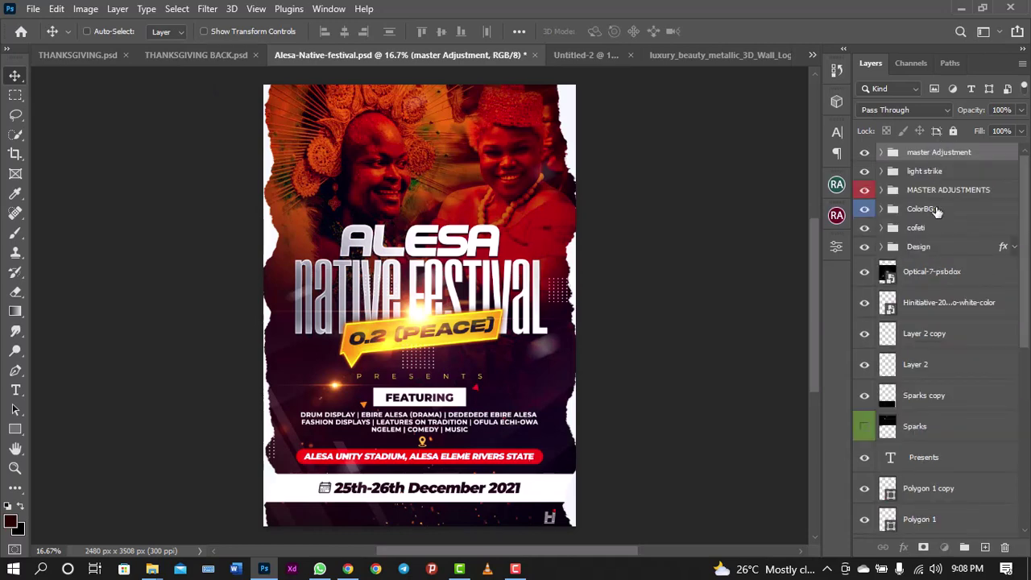
left_click(936, 210)
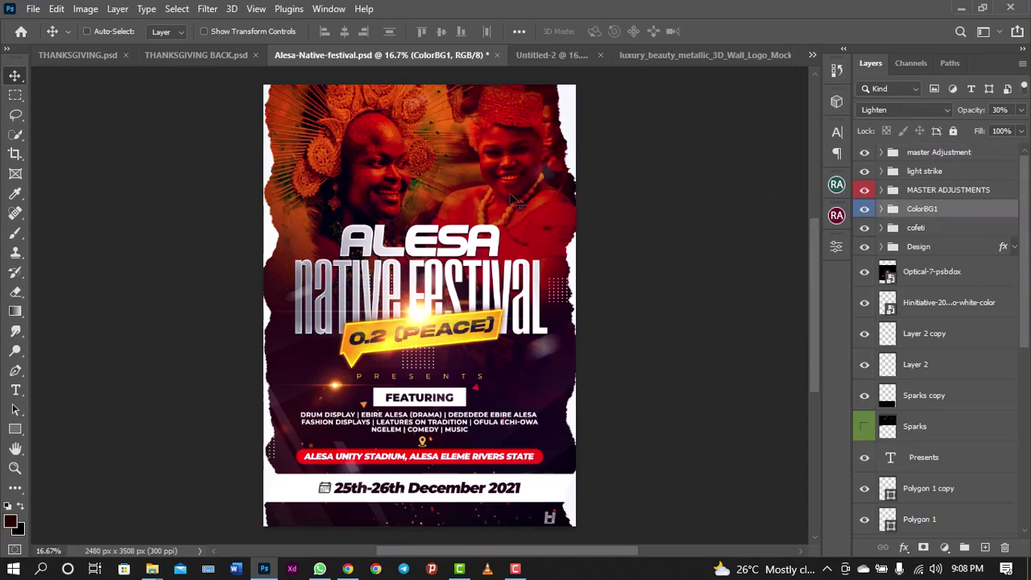
left_click(562, 58)
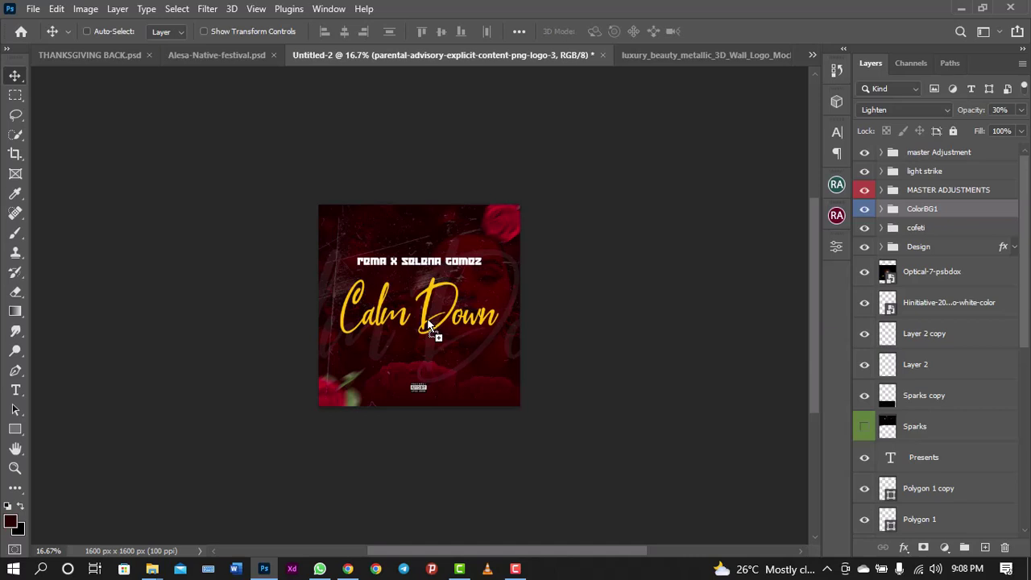
left_click_drag(430, 325, 430, 323)
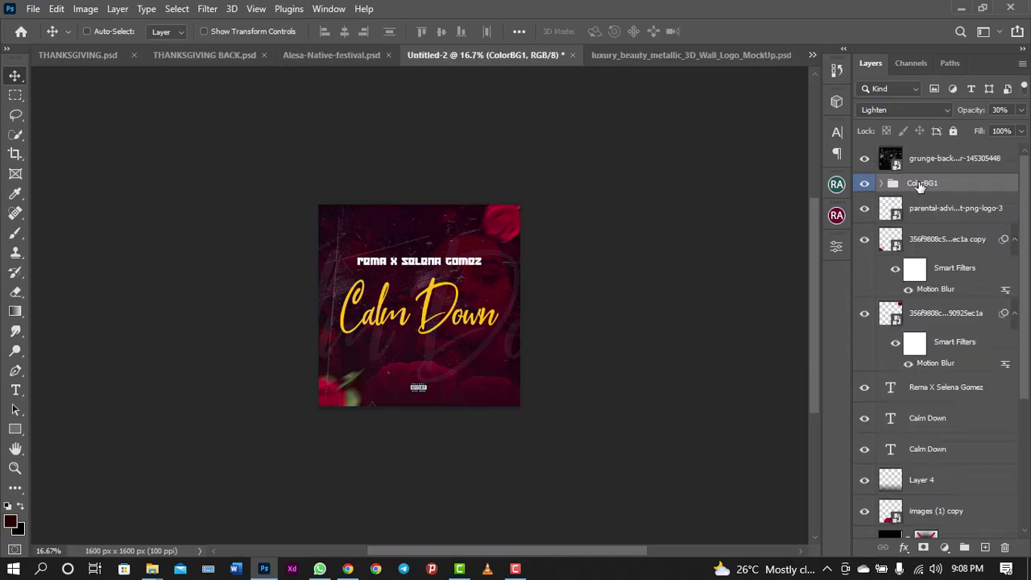
left_click_drag(921, 185, 926, 149)
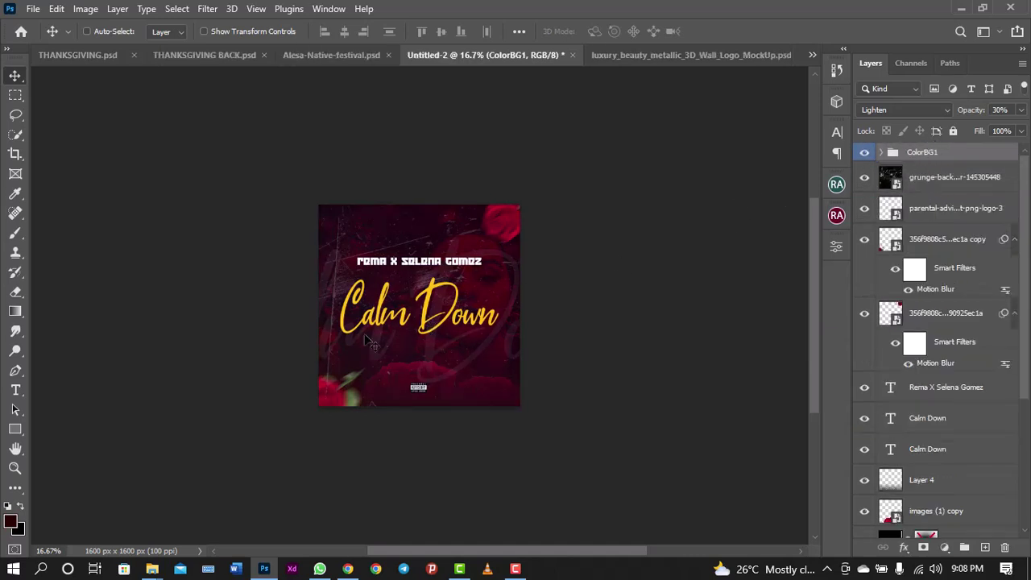
Resize the ColorBG1 group to about 82% width and 45% height so its bounds fit more closely around the cover
key("ctrl+t")
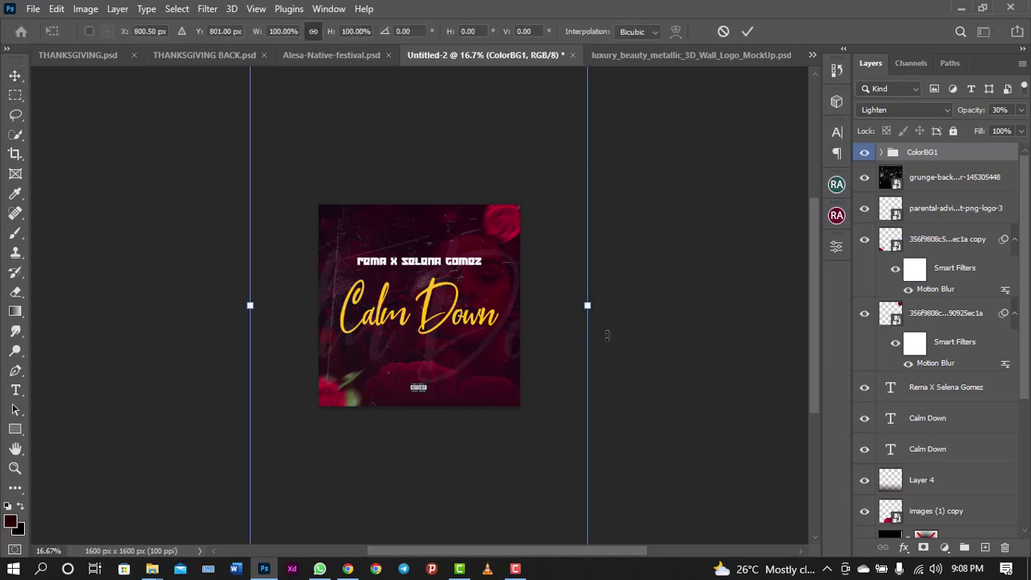
key("ctrl+minus")
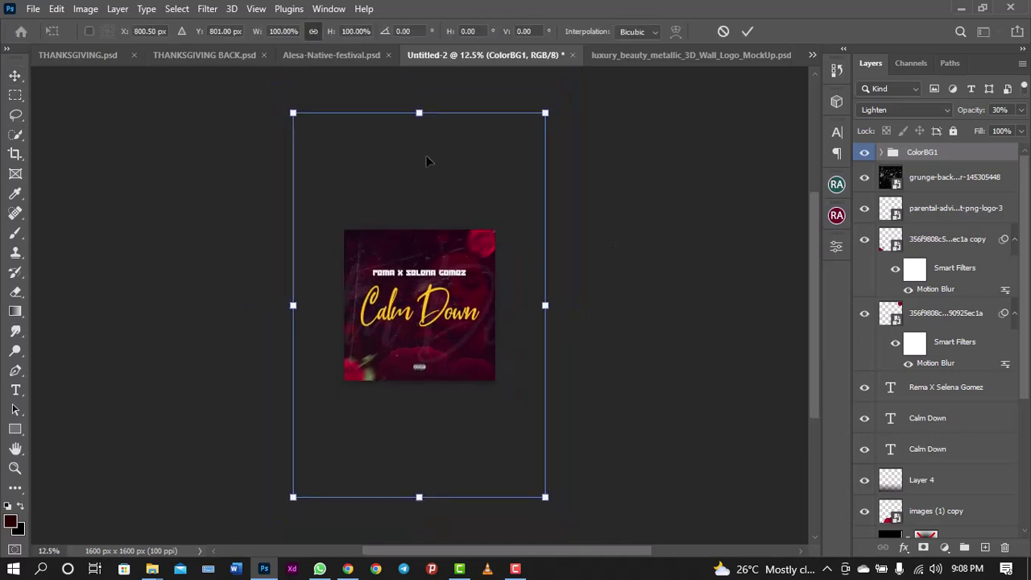
left_click_drag(419, 113, 419, 218)
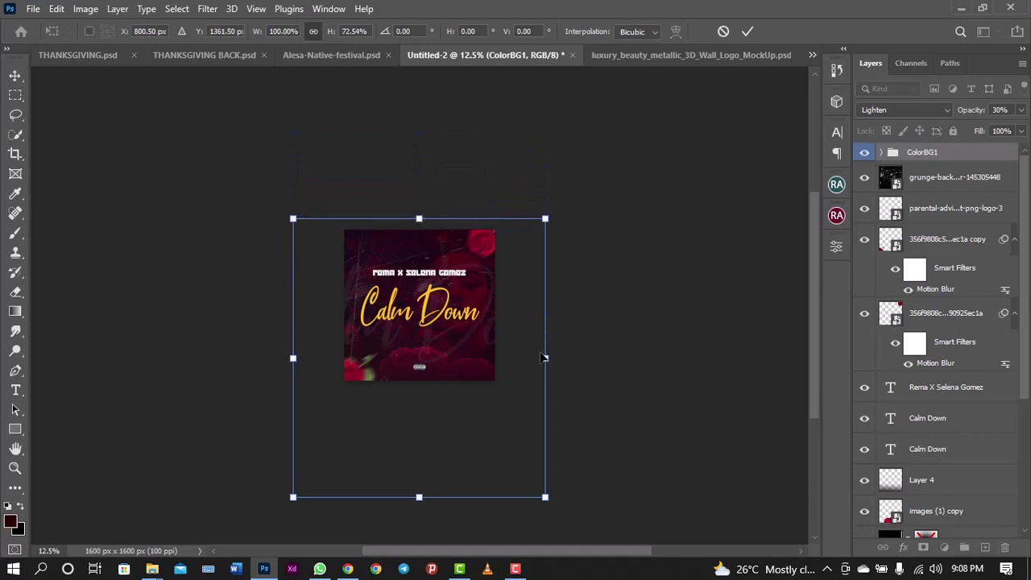
left_click_drag(543, 355, 499, 331)
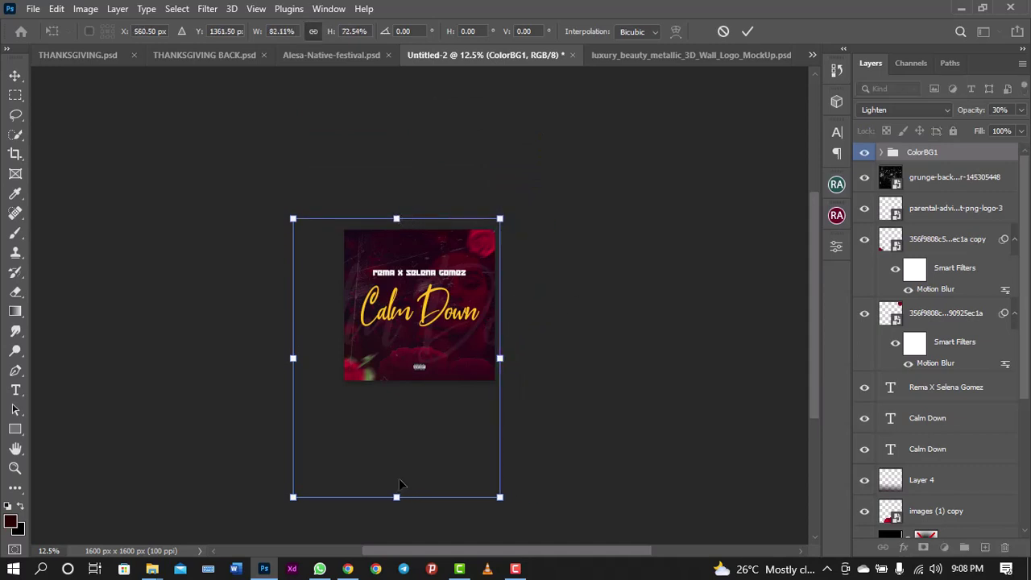
left_click_drag(397, 499, 405, 396)
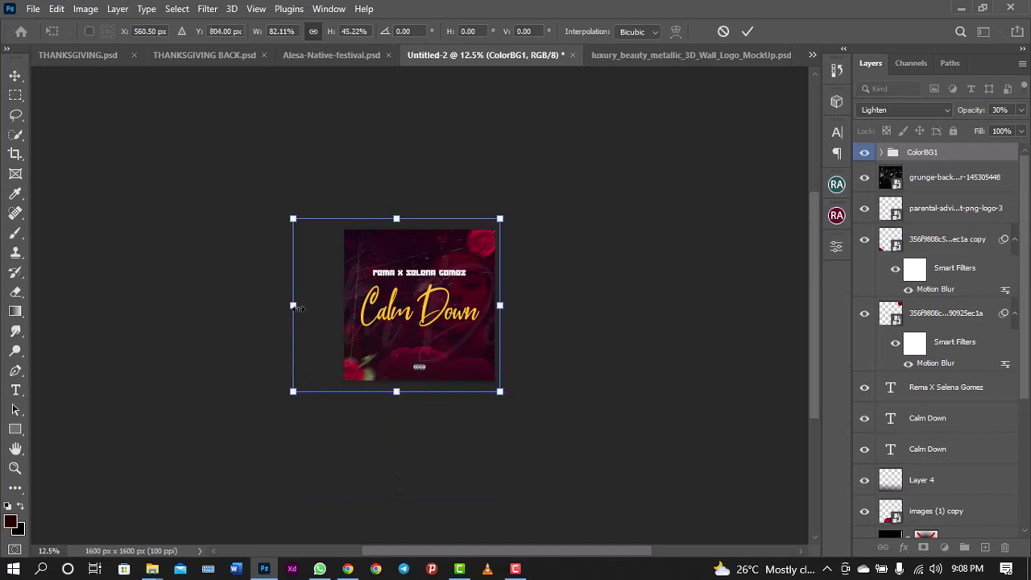
left_click_drag(296, 307, 336, 307)
key("ctrl+z")
key("Return")
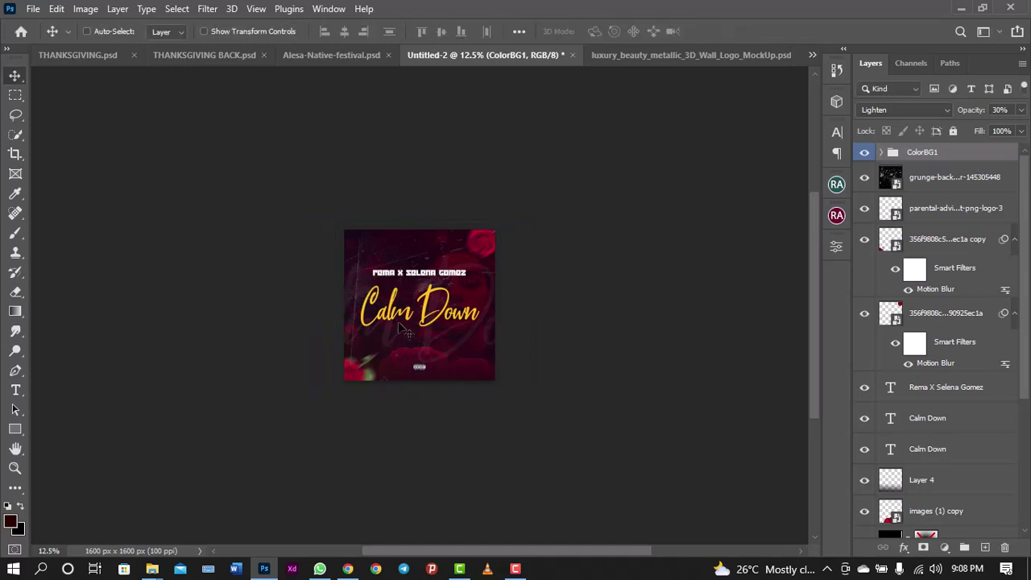
Set the ColorBG1 group's opacity to 50%
key("ctrl+plus")
key("ctrl+plus")
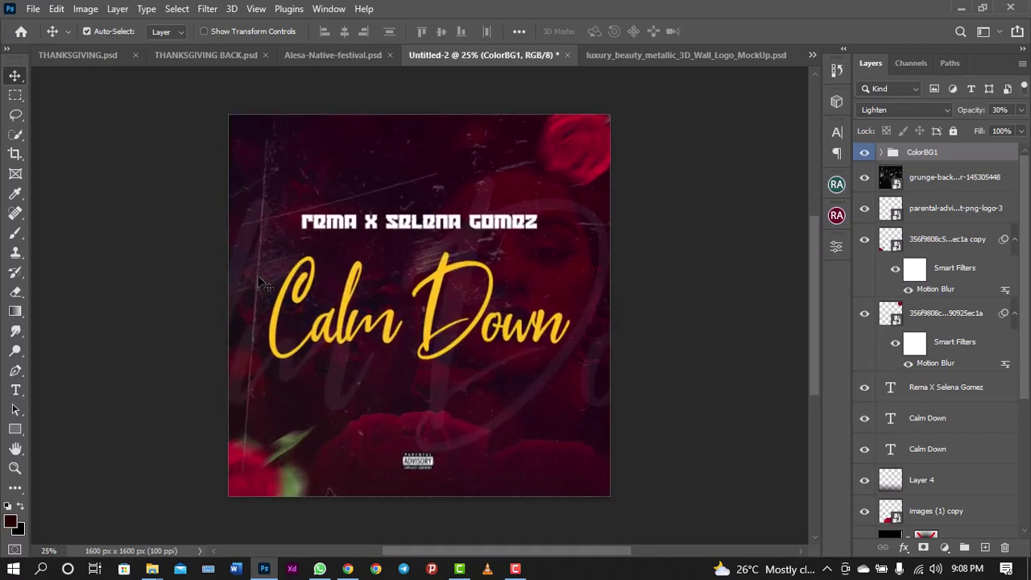
left_click(1021, 110)
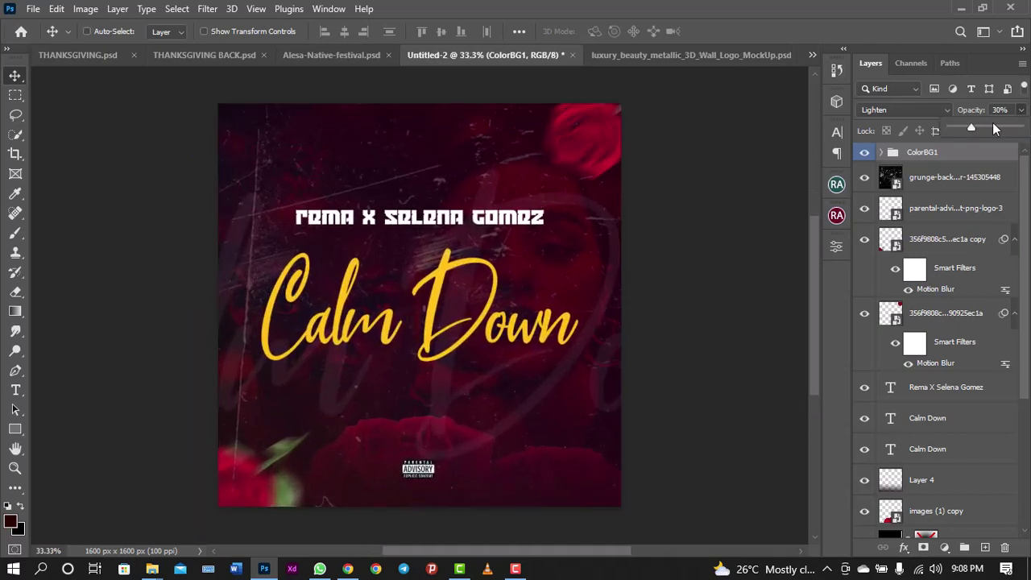
left_click(987, 127)
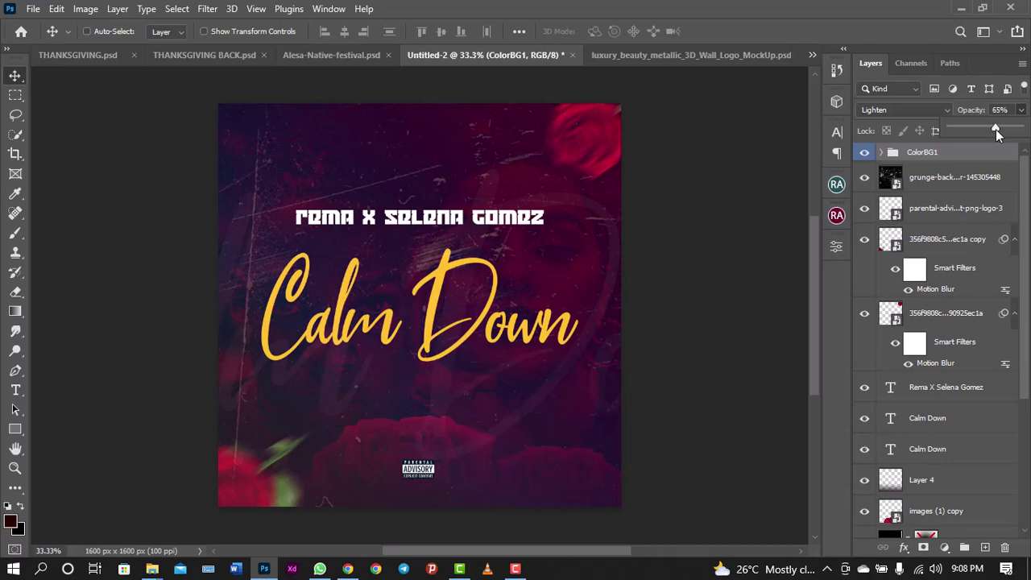
left_click_drag(994, 127, 992, 127)
left_click(892, 158)
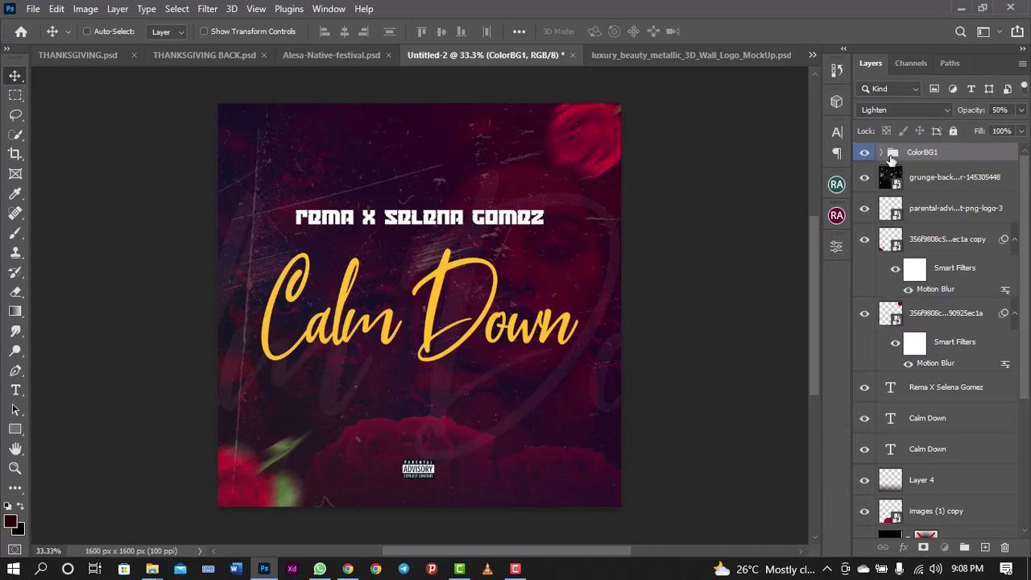
Examine the GradientFill and ColorBG layers inside the ColorBG1 group, including the GradientFill layer's effects
left_click(881, 152)
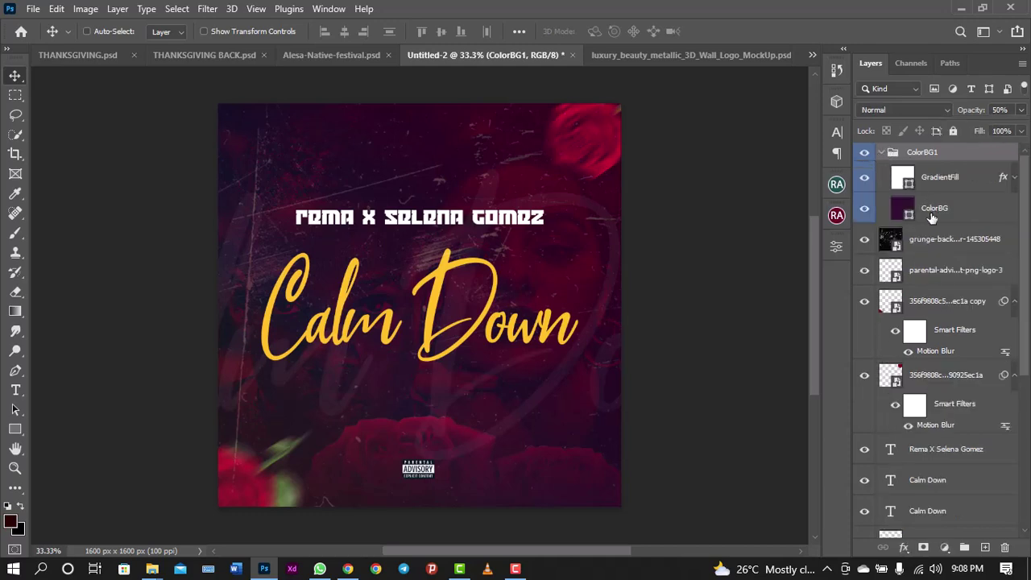
left_click(931, 216)
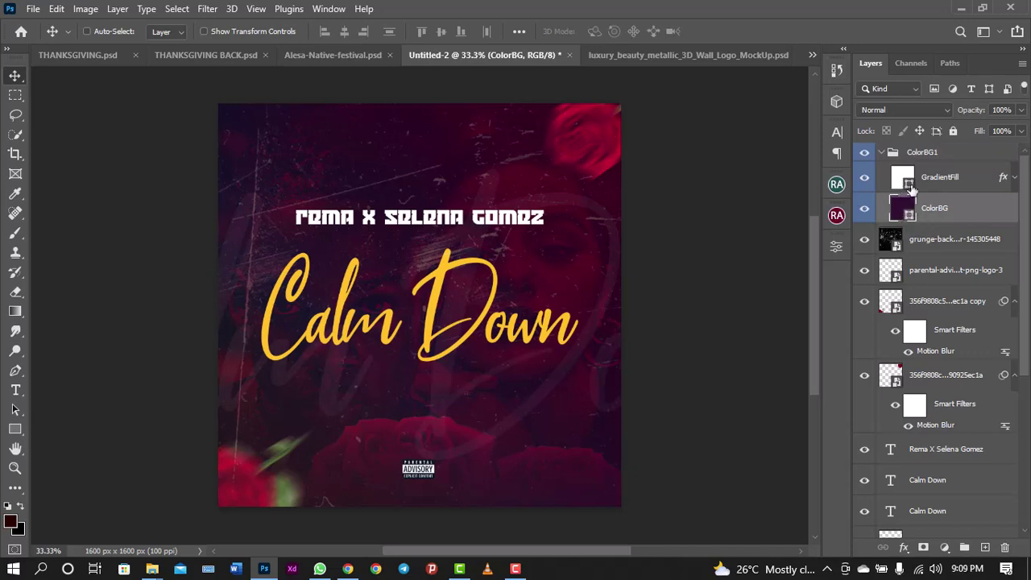
left_click(1015, 177)
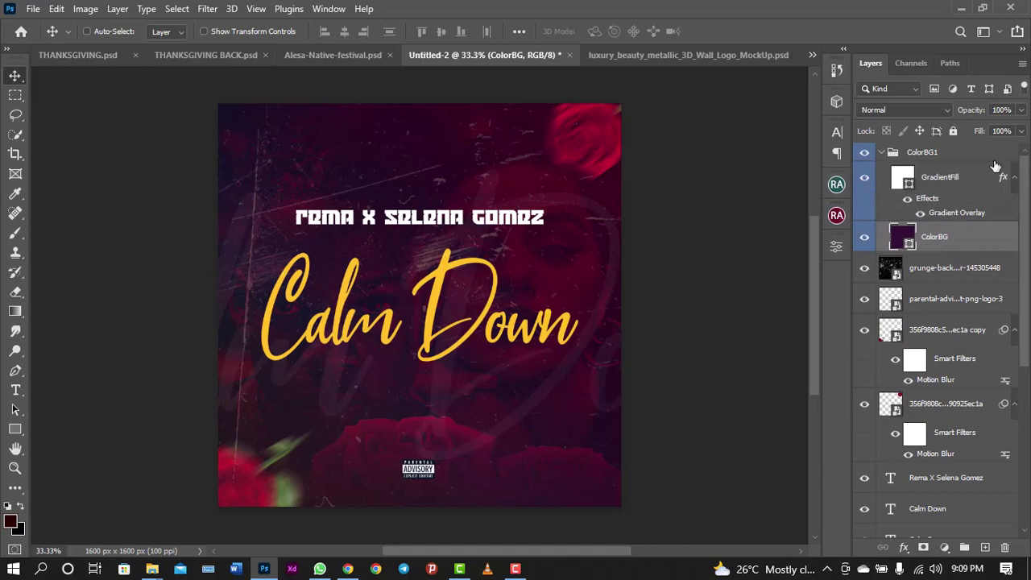
left_click(1014, 177)
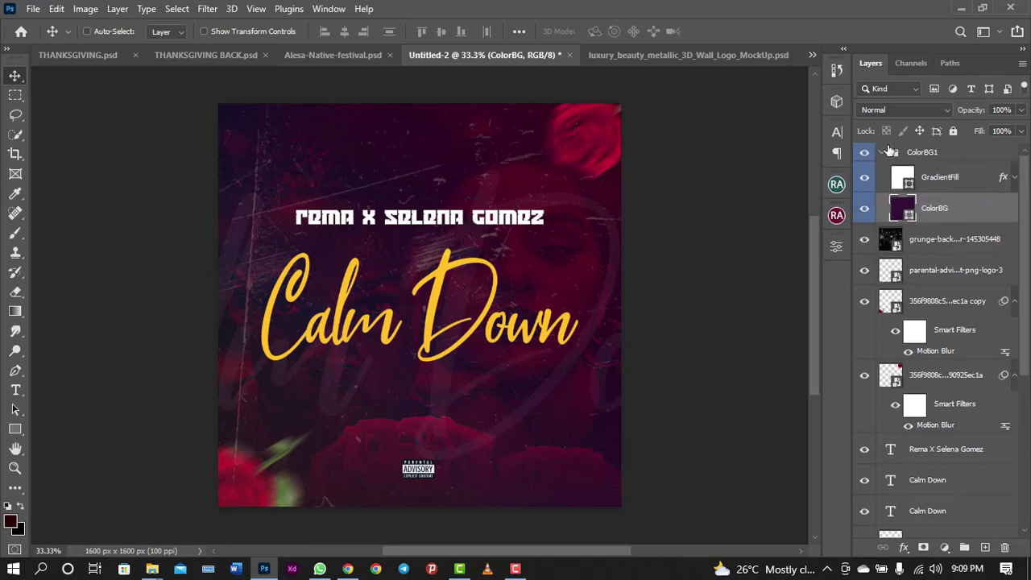
left_click(888, 153)
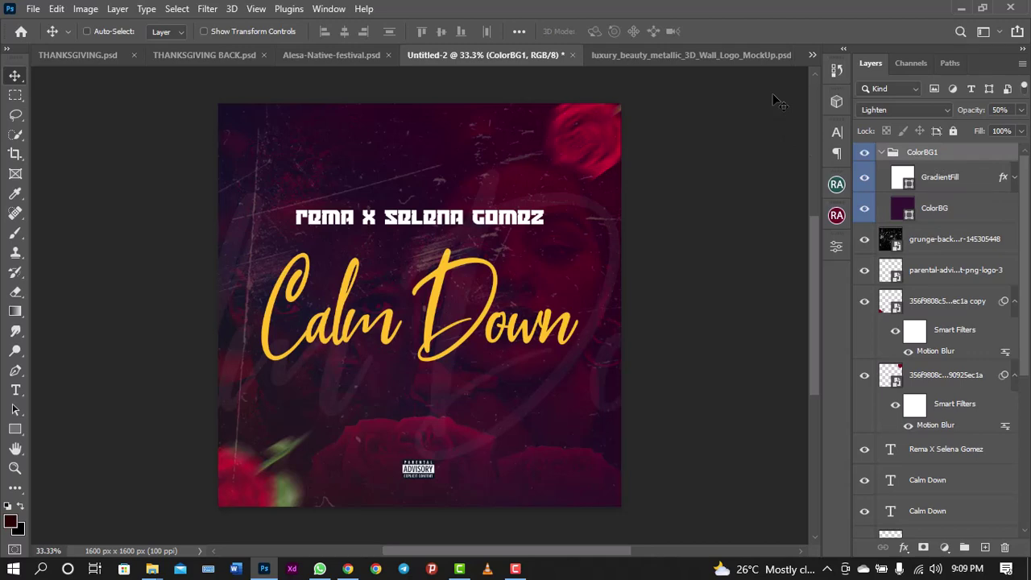
Review the colour-tinted cover at several magnifications and collapse the ColorBG1 group
key("ctrl+minus")
key("ctrl+plus")
key("ctrl+plus")
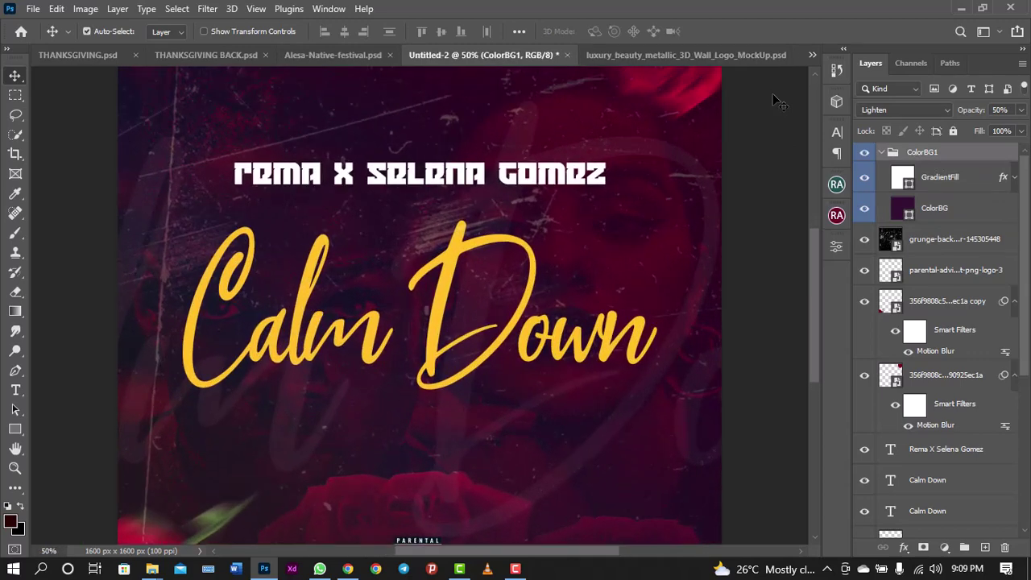
key("ctrl+minus")
key("ctrl+minus")
key("ctrl+minus")
key("ctrl+plus")
key("ctrl+plus")
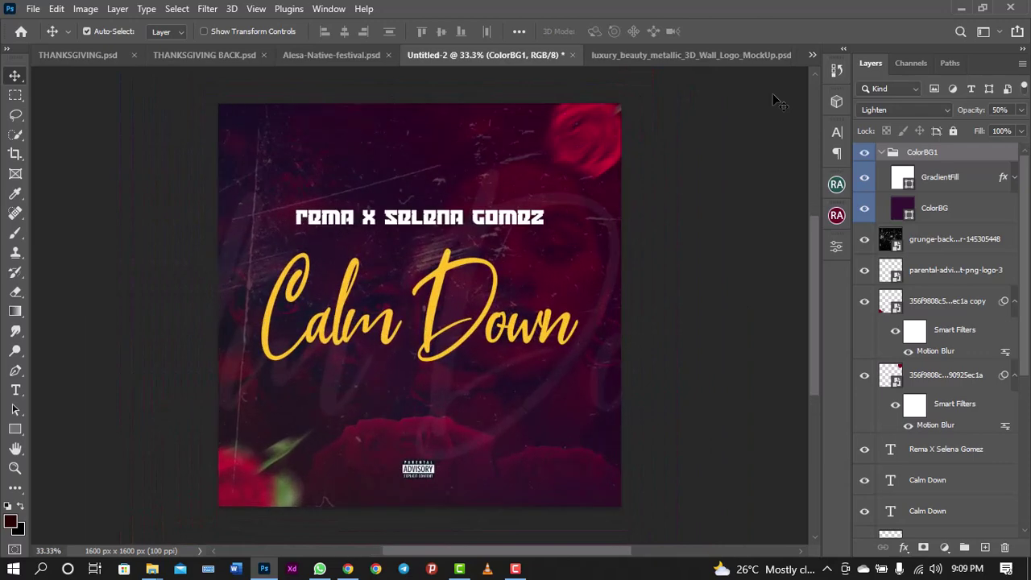
key("ctrl+minus")
key("ctrl+minus")
key("ctrl+plus")
key("ctrl+plus")
key("ctrl+minus")
key("ctrl+minus")
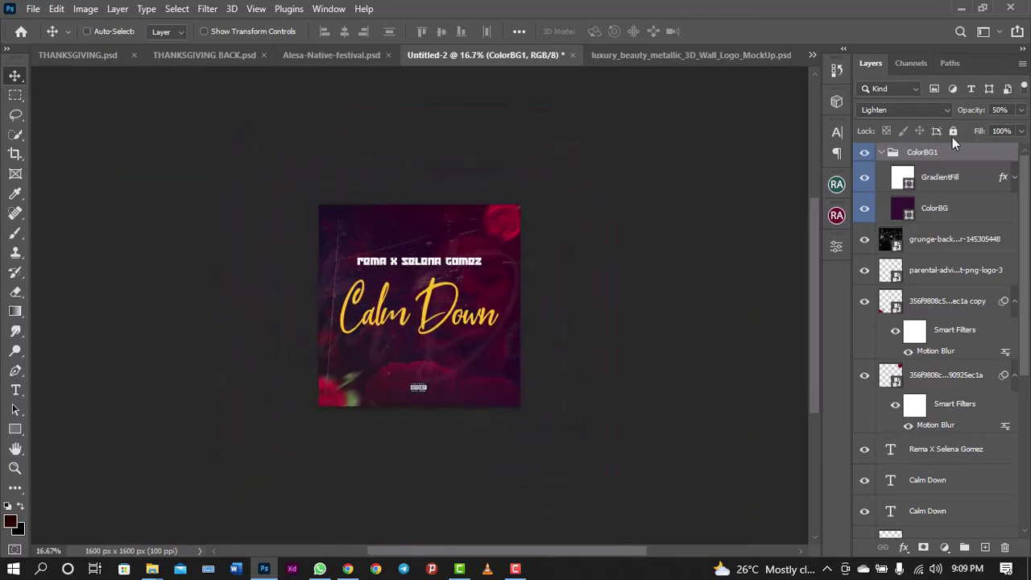
left_click(882, 152)
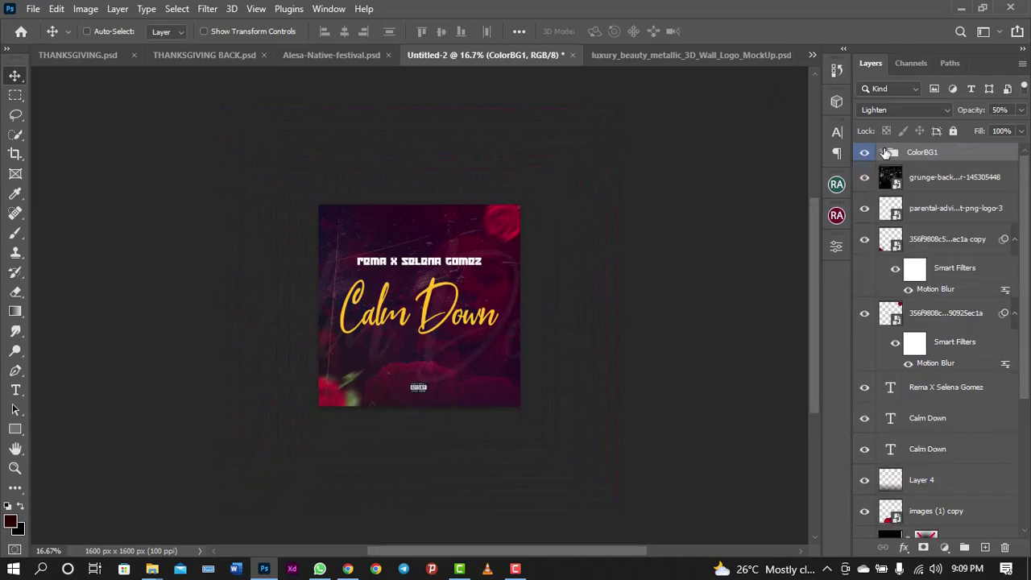
Copy the cofeti group from Alesa-Native-festival.psd into the Calm Down cover and place it just below the ColorBG1 group
left_click(364, 58)
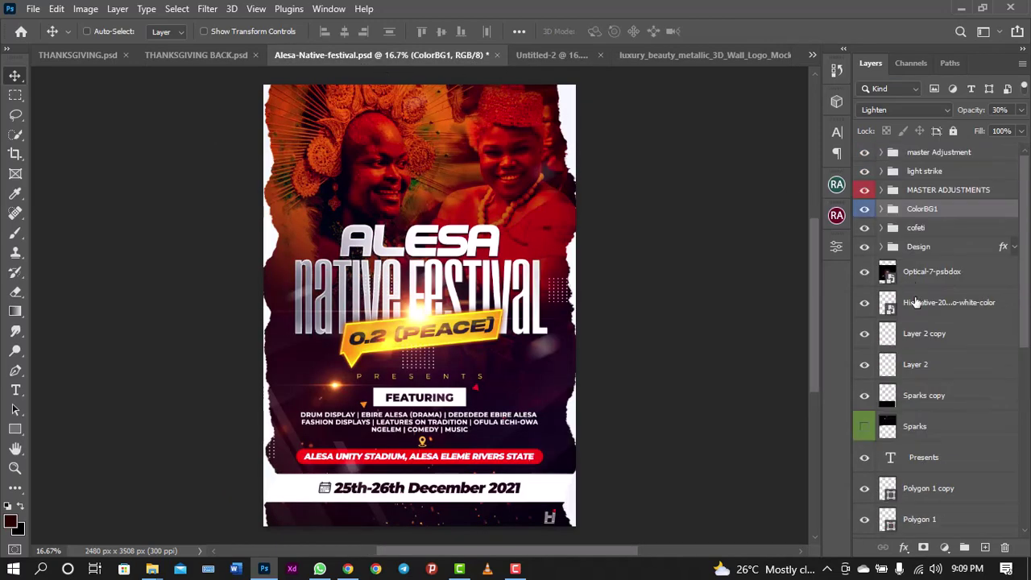
left_click(930, 232)
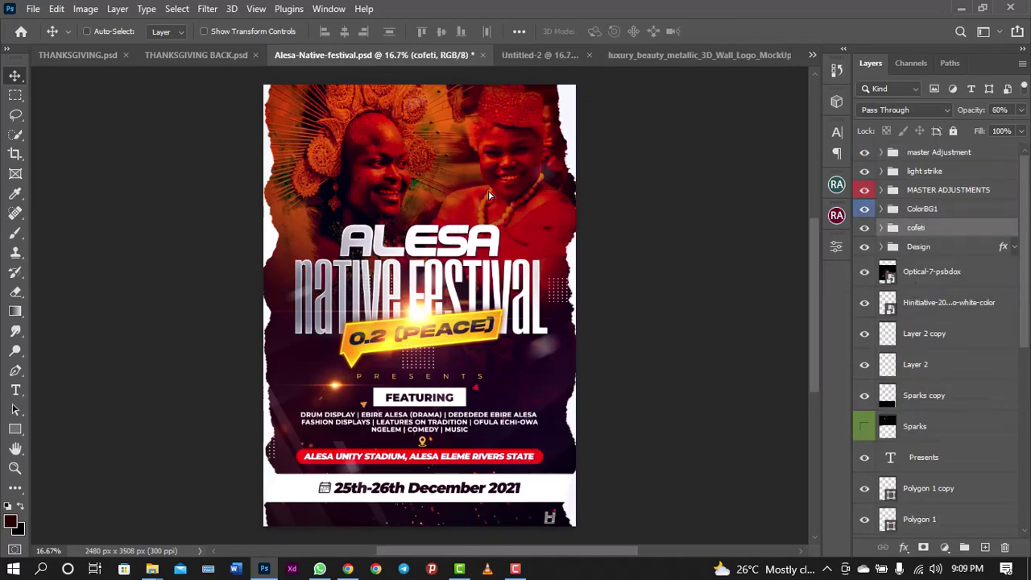
left_click_drag(505, 105, 417, 313)
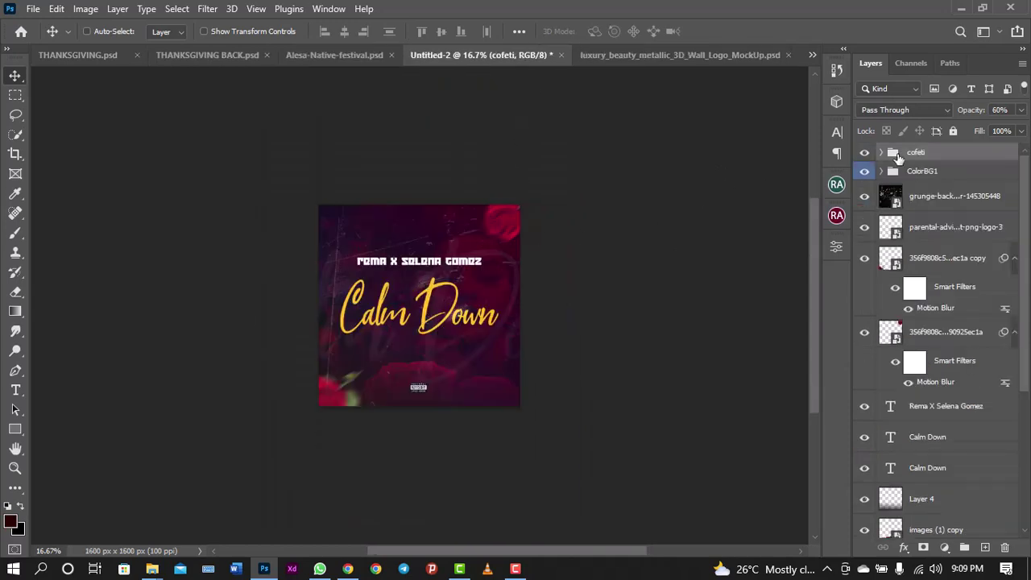
left_click_drag(918, 152, 910, 191)
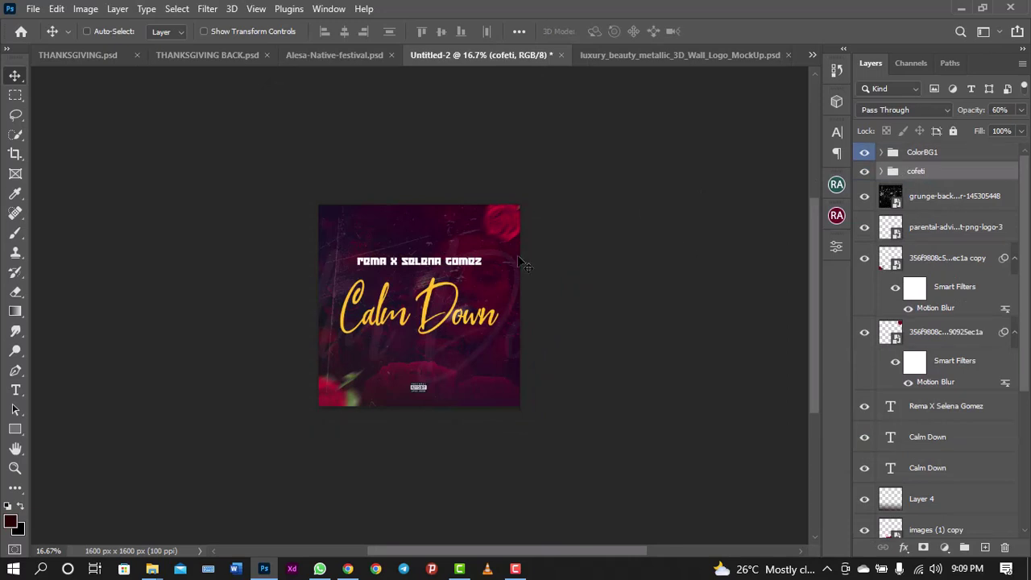
Scale the cofeti group down around the cover to about 59% width and 33% height
key("ctrl+t")
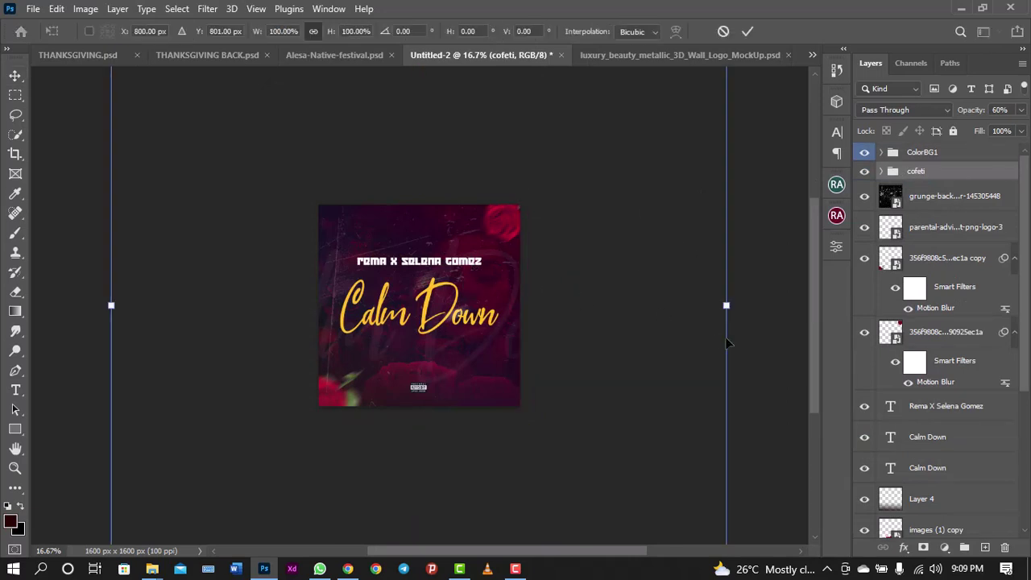
left_click_drag(726, 305, 573, 302)
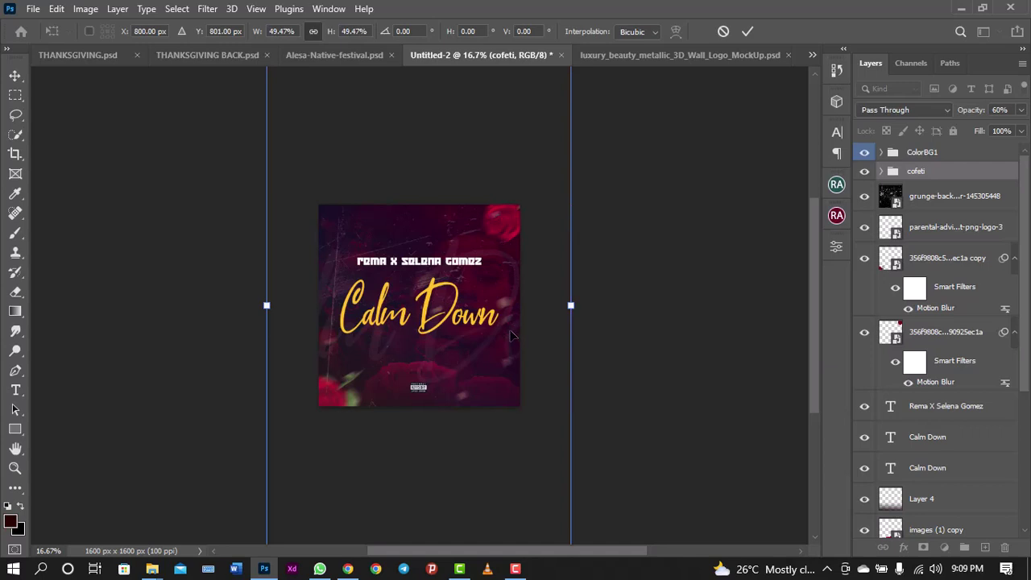
scroll(510, 336, "down", 2)
scroll(506, 328, "up", 5)
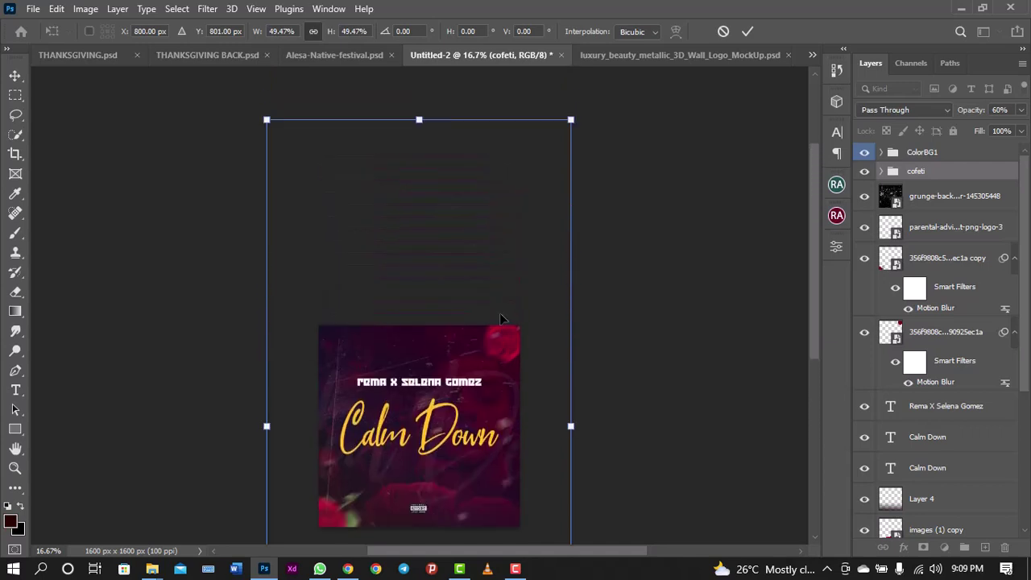
left_click_drag(420, 121, 419, 337)
scroll(419, 394, "up", 1)
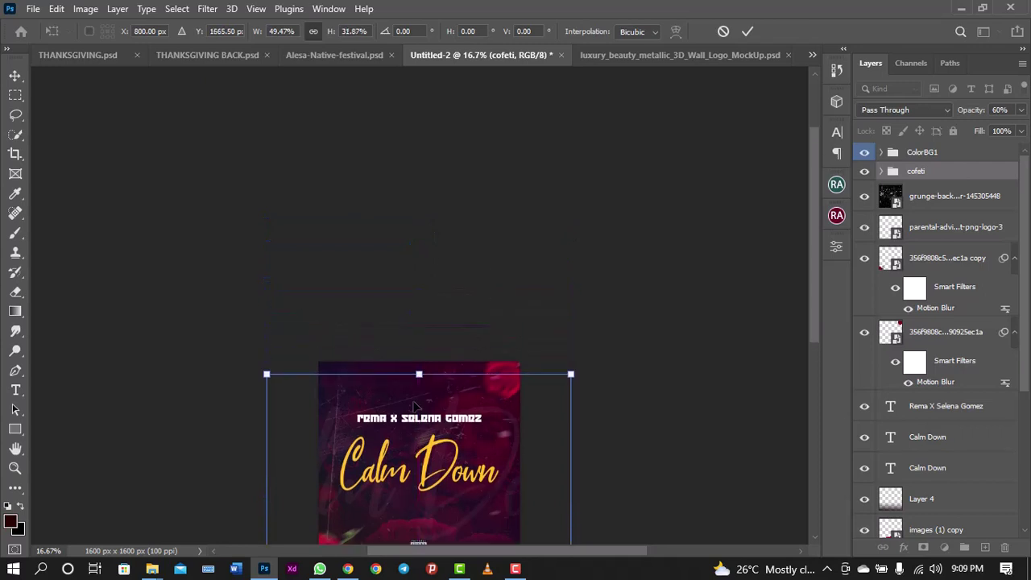
scroll(419, 394, "down", 5)
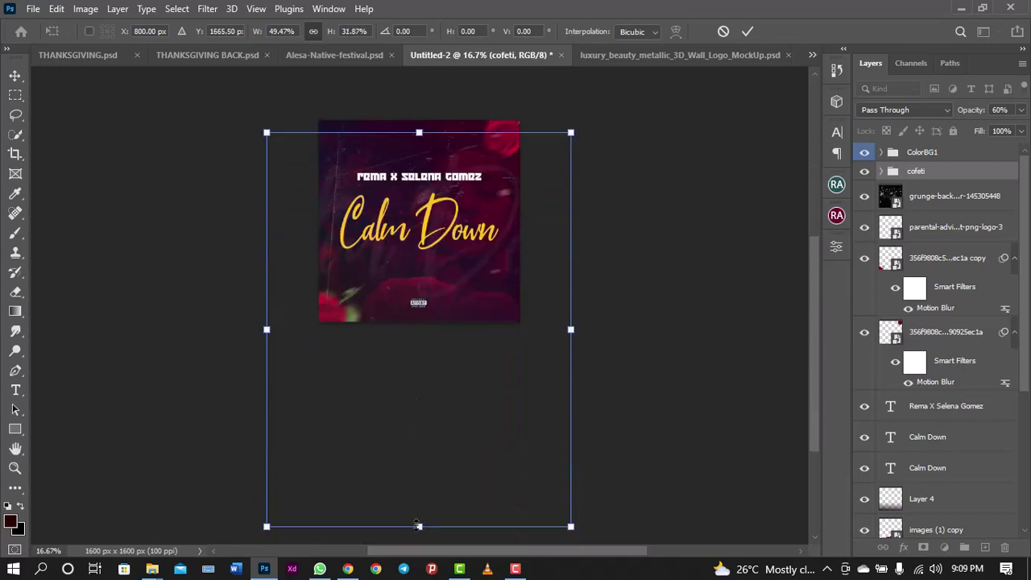
left_click_drag(418, 525, 457, 490)
left_click_drag(570, 132, 599, 99)
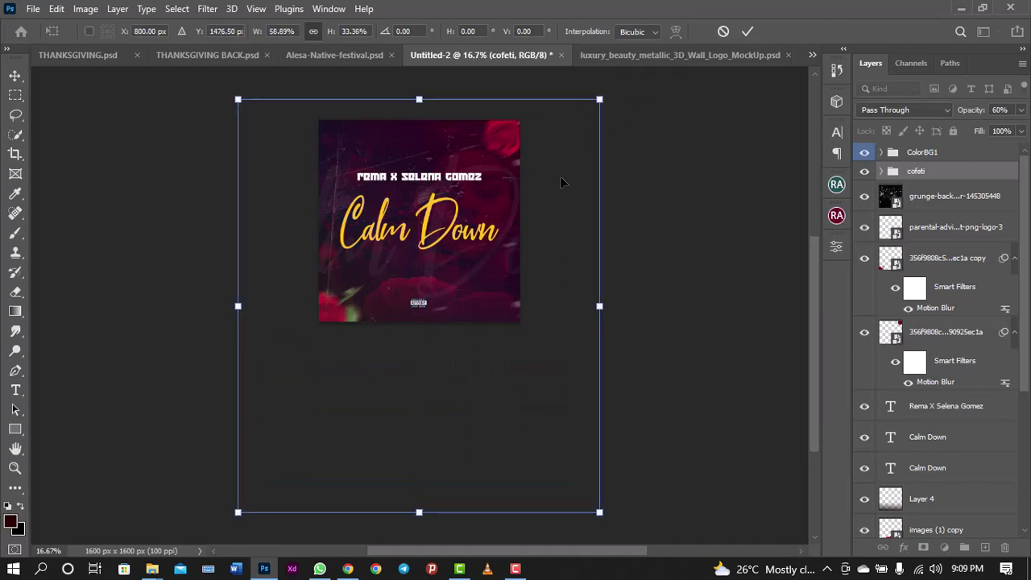
Shift the cofeti group up and to the left, then enlarge it to about 74% width and 42% height
left_click_drag(533, 231, 465, 207)
key("ctrl+minus")
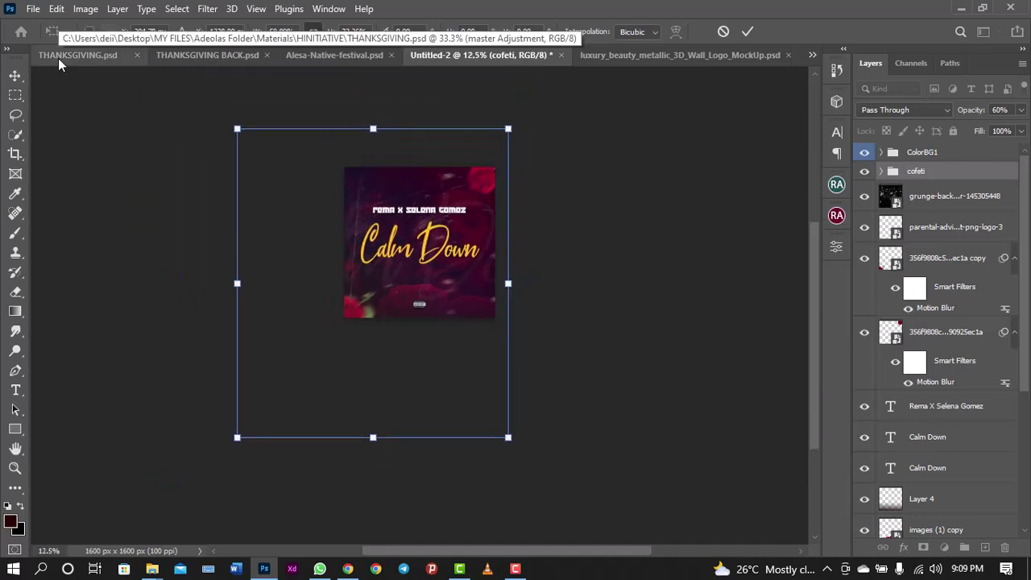
left_click_drag(242, 133, 162, 62)
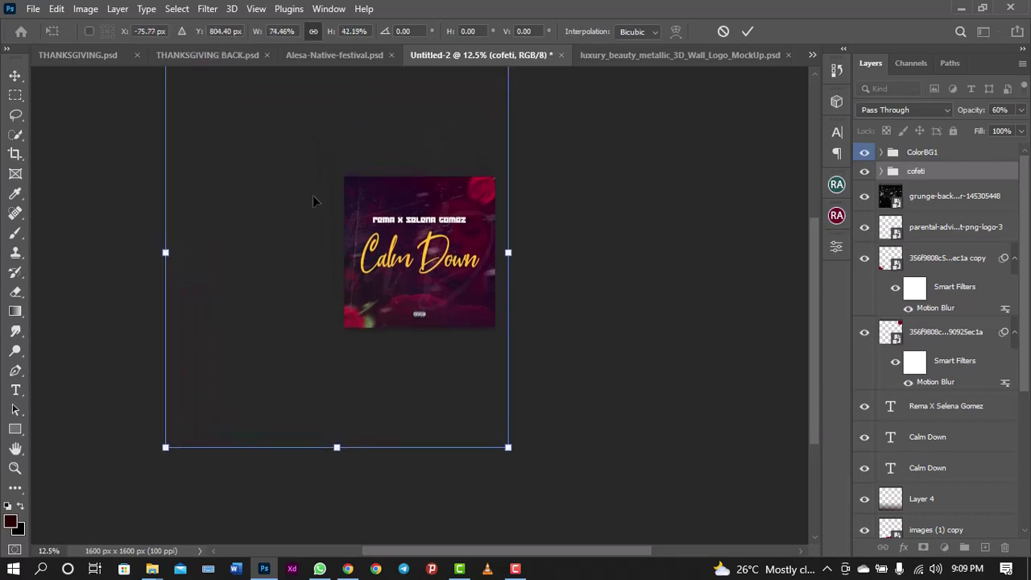
key("Return")
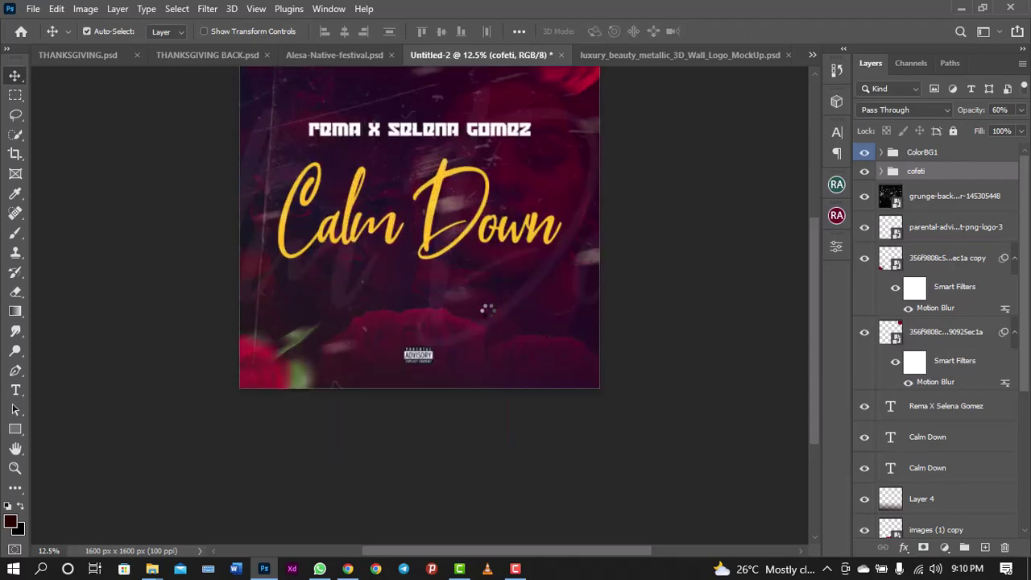
Set the cofeti group's opacity to 50% and select the ColorBG1 group
key("ctrl+plus")
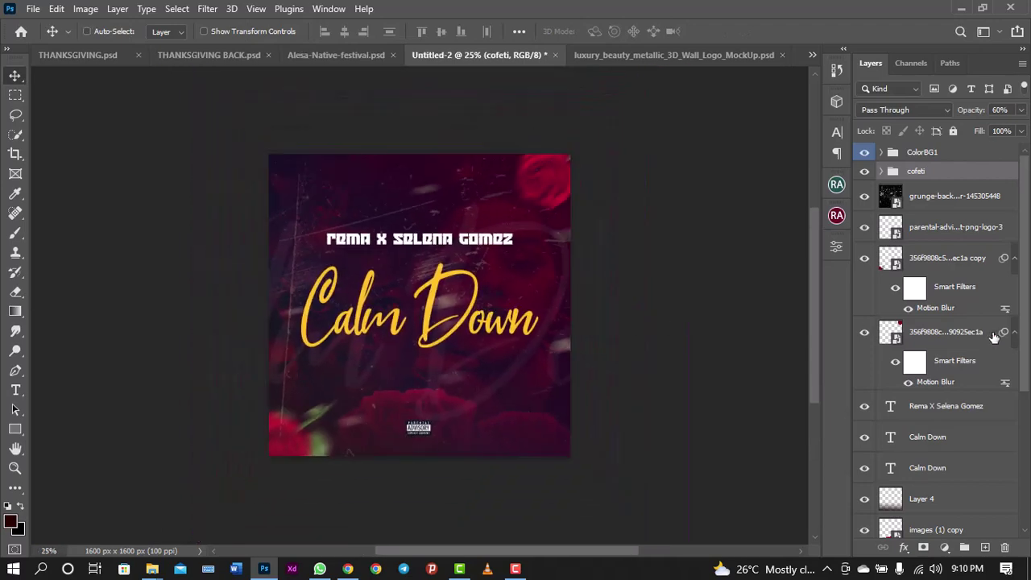
left_click(1018, 112)
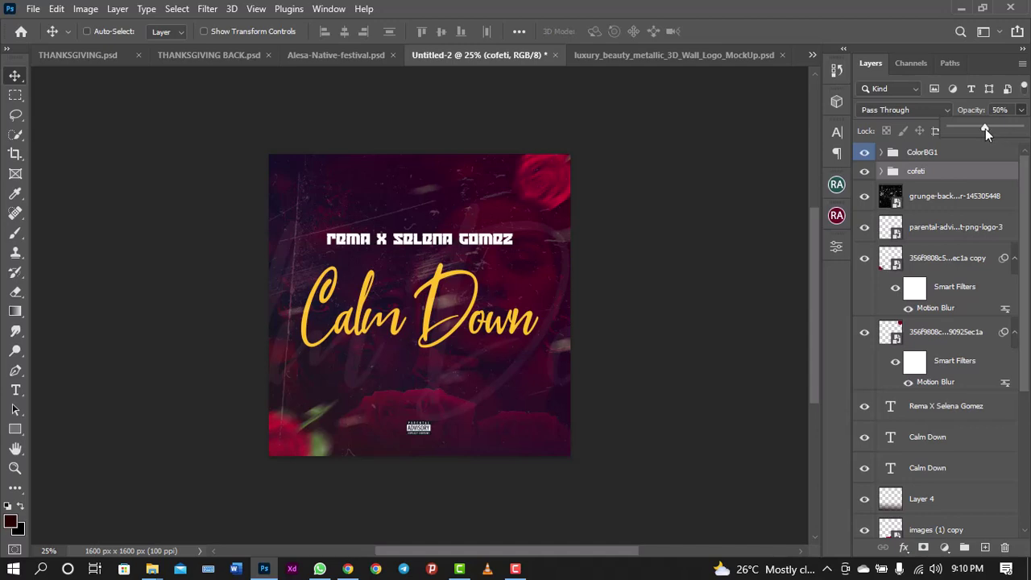
left_click(951, 157)
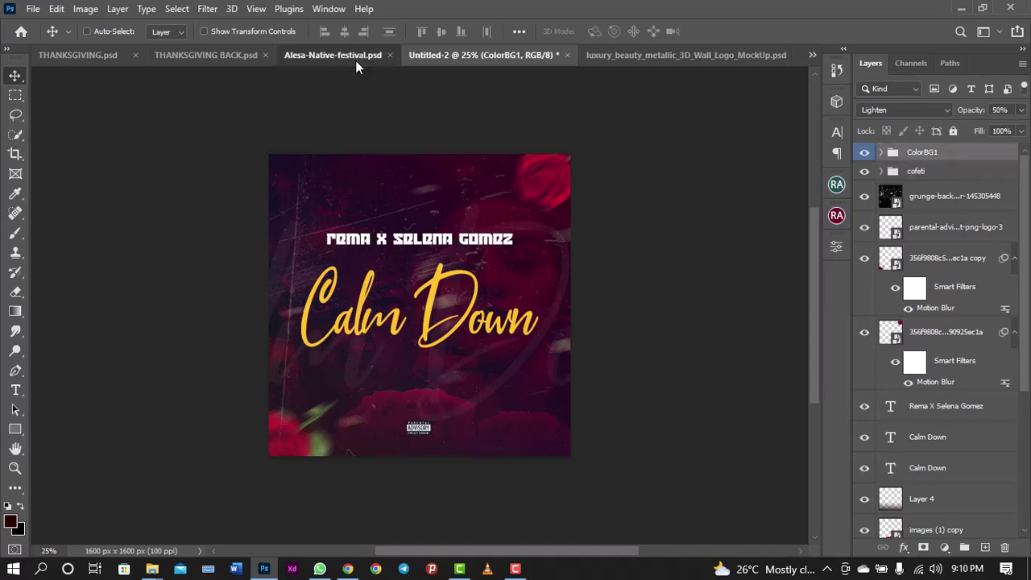
Copy the master Adjustment group from Alesa-Native-festival.psd into the Calm Down cover, above the ColorBG1 group
left_click(355, 61)
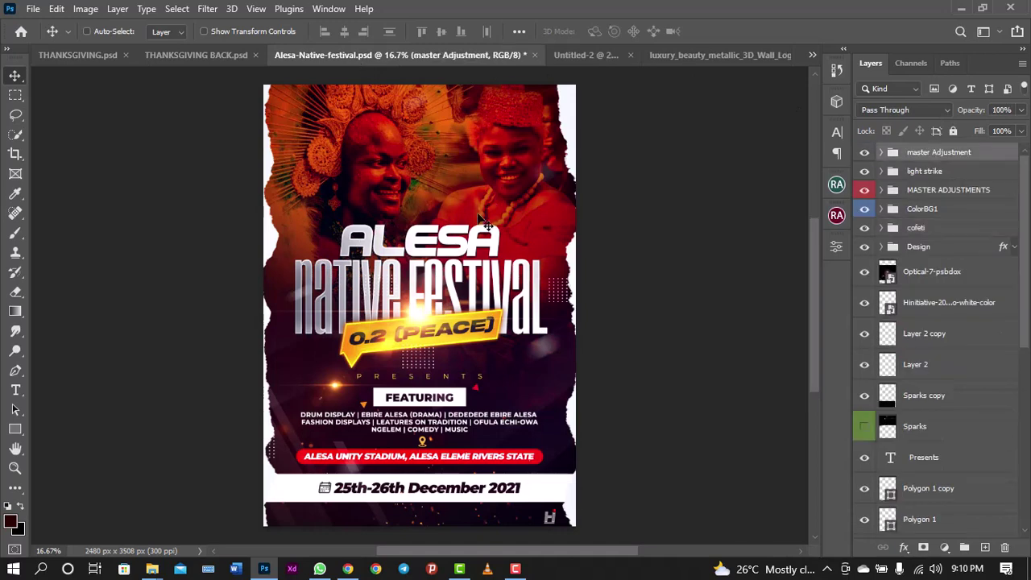
left_click(605, 57)
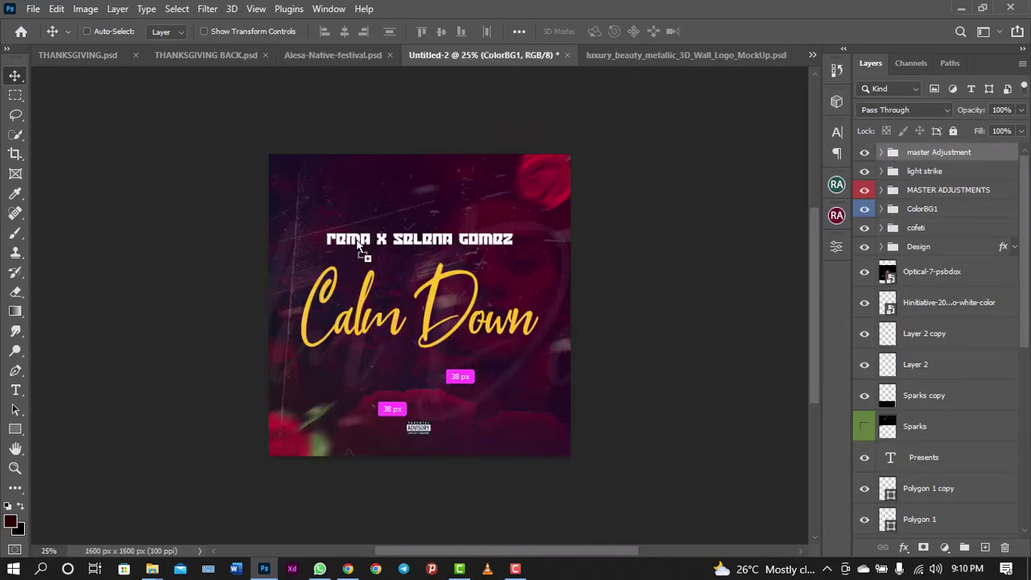
left_click(430, 323, "ctrl")
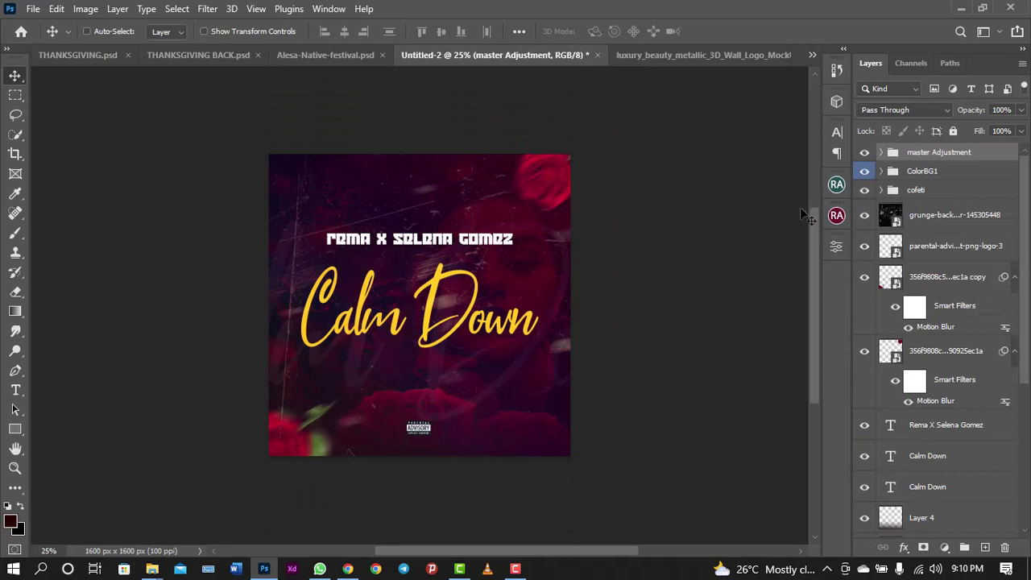
Scale the master Adjustment group down to about 57% so its width matches the cover
key("ctrl+minus")
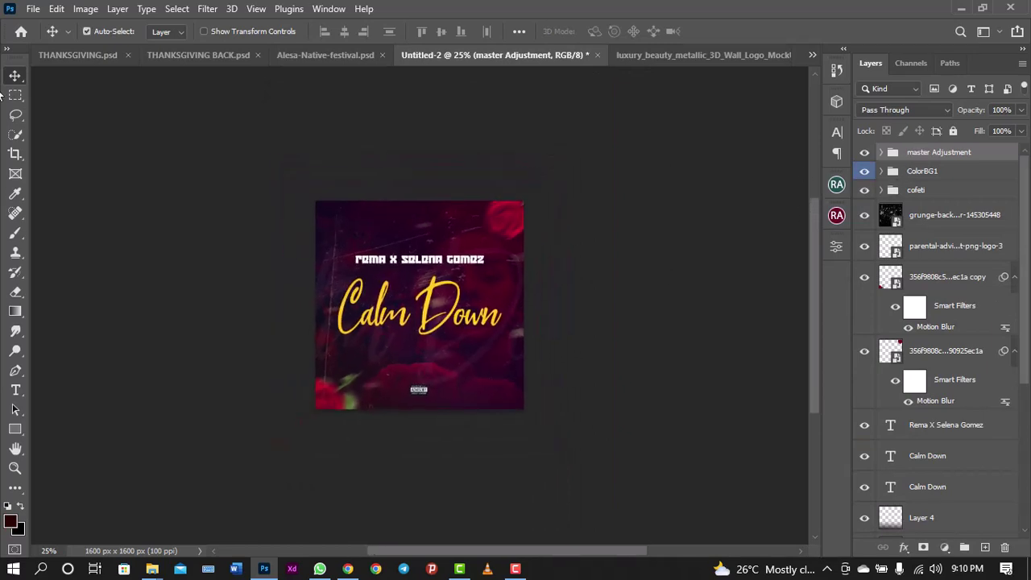
key("ctrl+t")
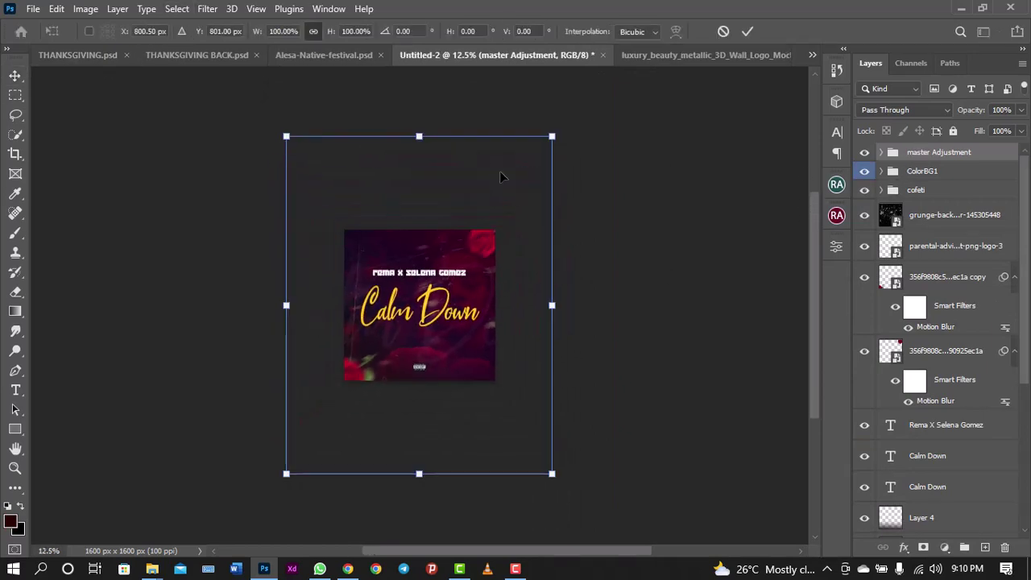
left_click_drag(552, 136, 490, 203)
key("Return")
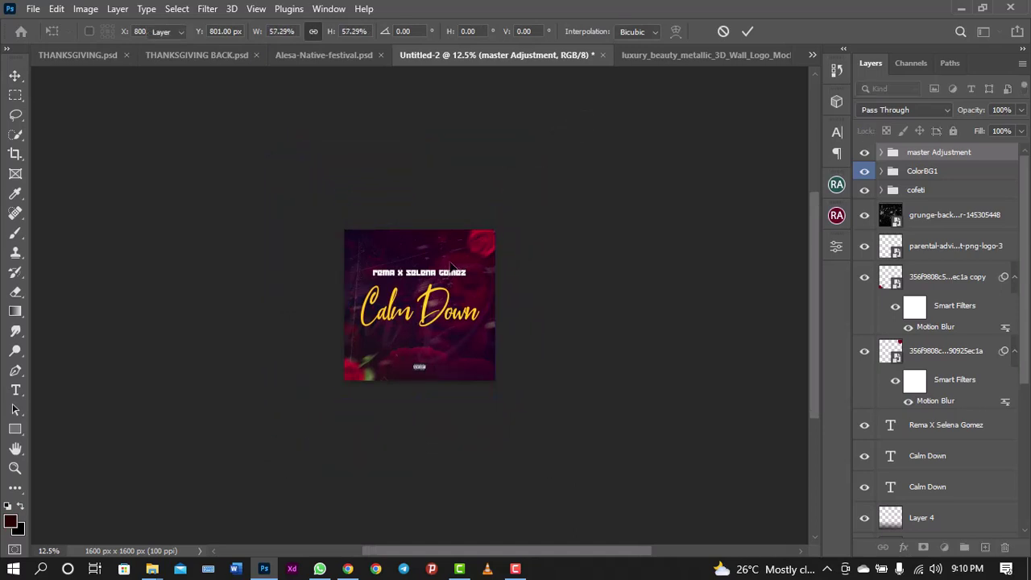
Compress the master Adjustment group's height from above and below to fit the cover's edges
key("ctrl+t")
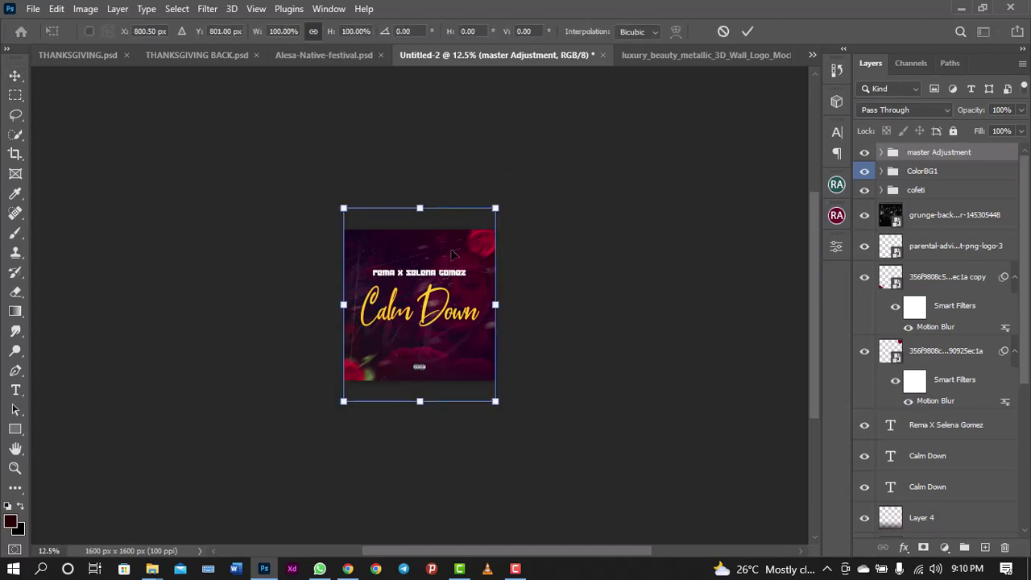
left_click_drag(424, 201, 424, 228)
left_click_drag(419, 401, 420, 382)
key("Return")
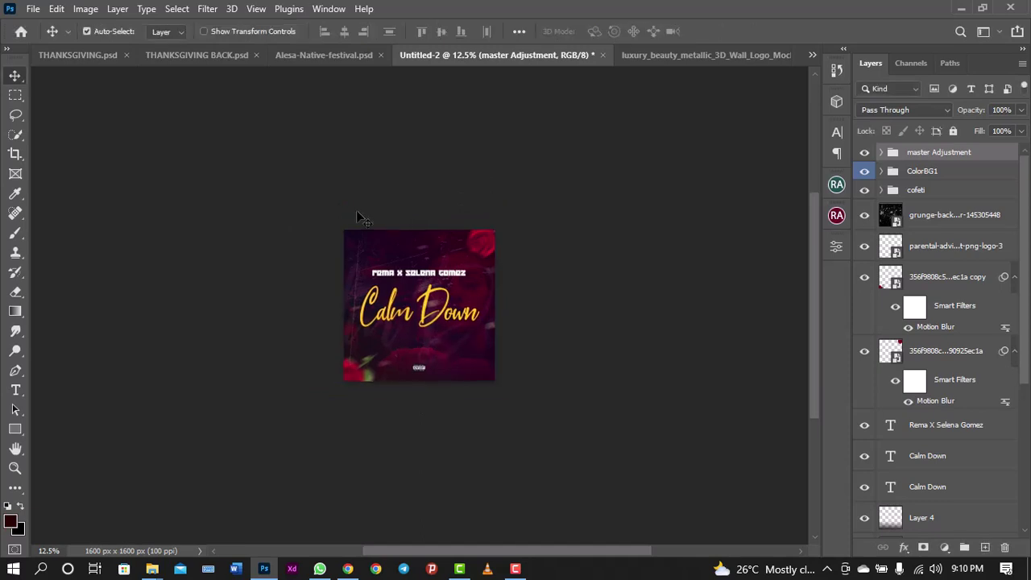
key("ctrl+plus")
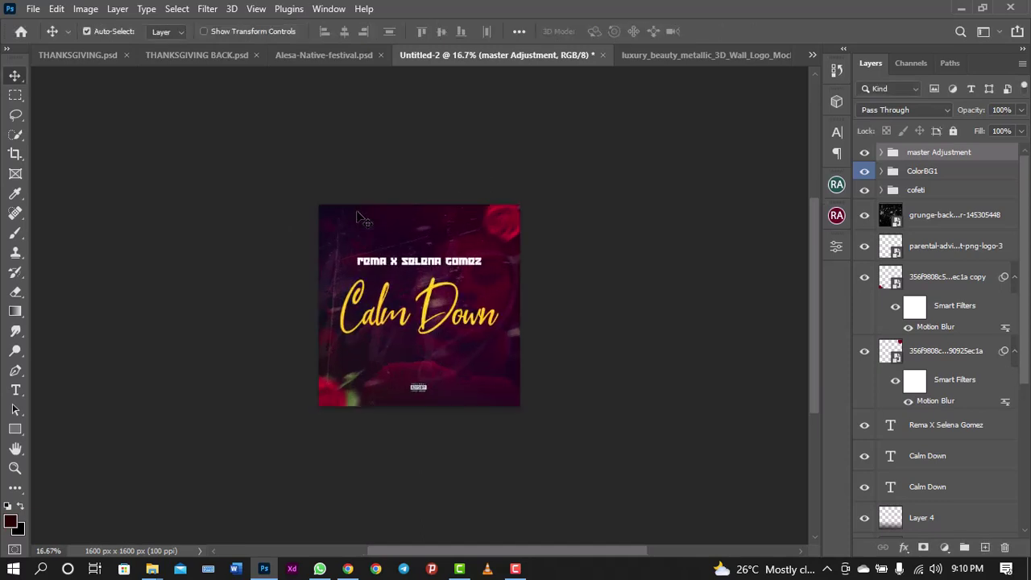
key("ctrl+plus")
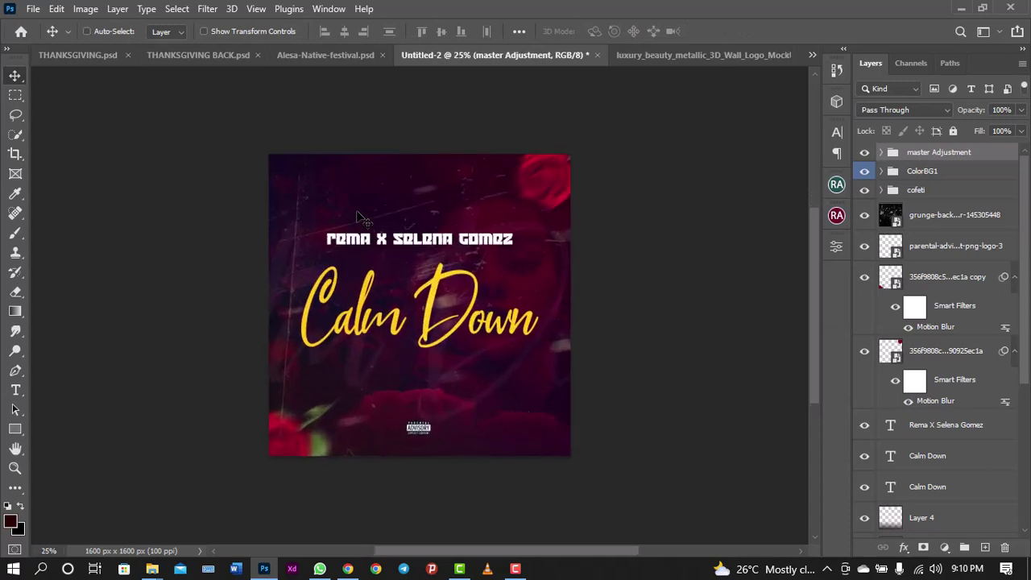
Set the opacity of the Overlay layer inside the master Adjustment group to 13% and collapse the group
left_click(881, 153)
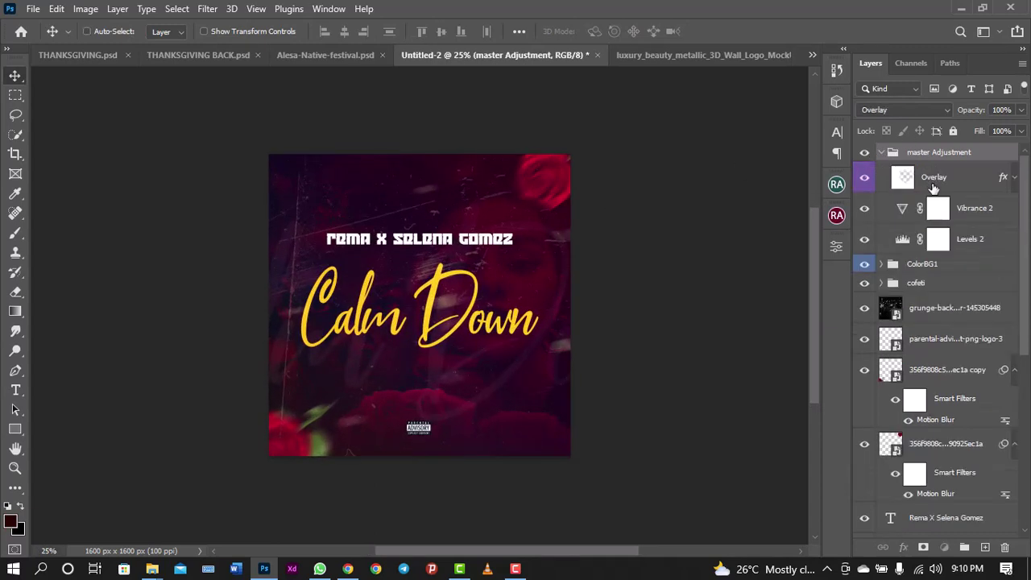
left_click(934, 185)
left_click(1022, 109)
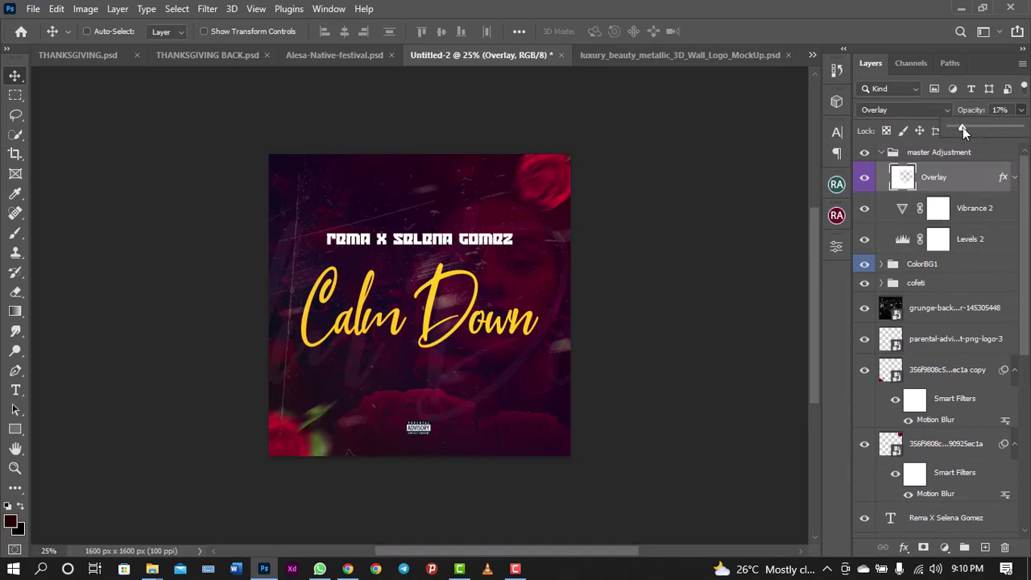
left_click_drag(962, 128, 960, 128)
left_click(868, 211)
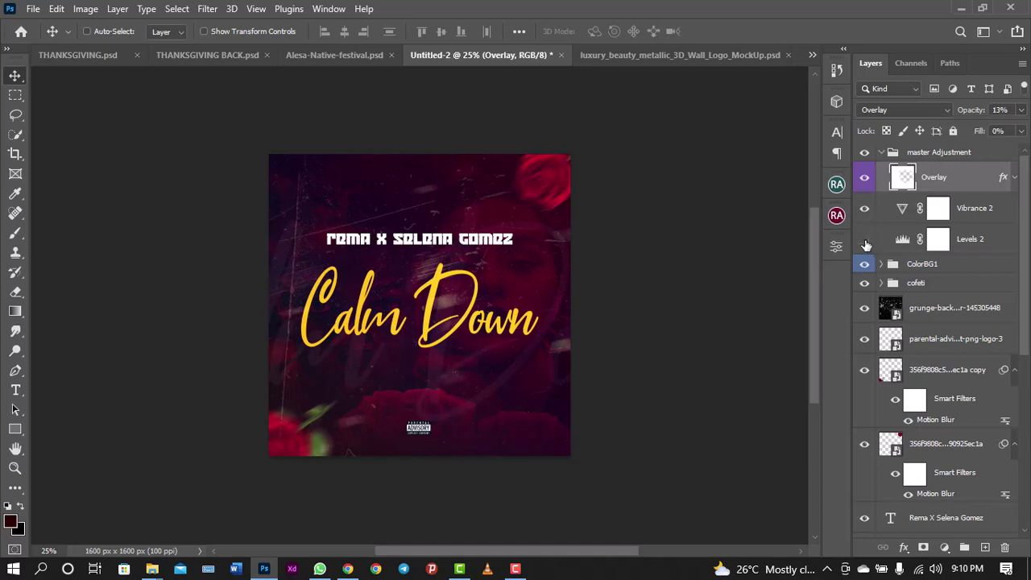
left_click(881, 152)
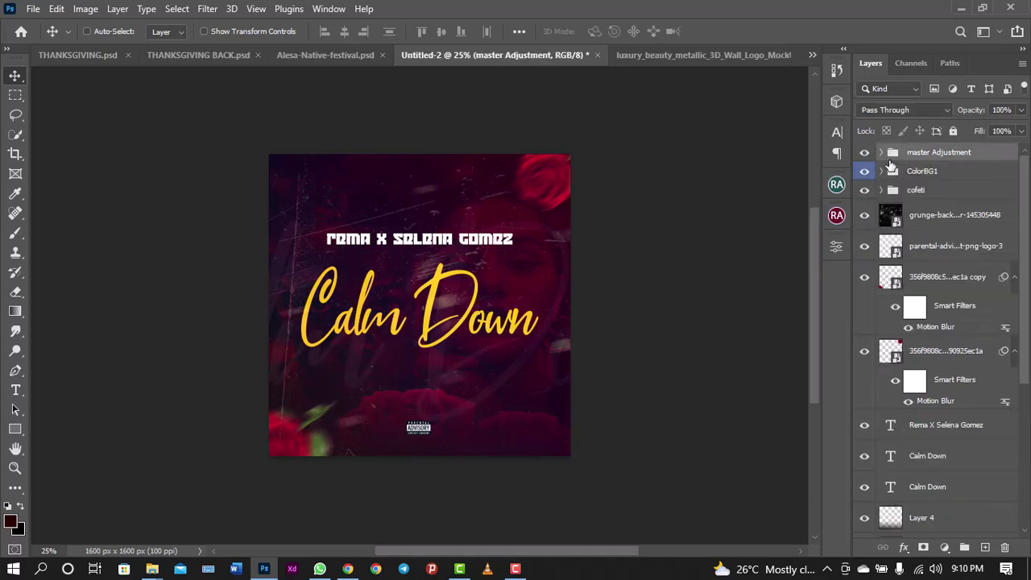
Copy the Sparks copy layer from Alesa-Native-festival.psd into the Calm Down cover as the topmost layer
left_click(334, 55)
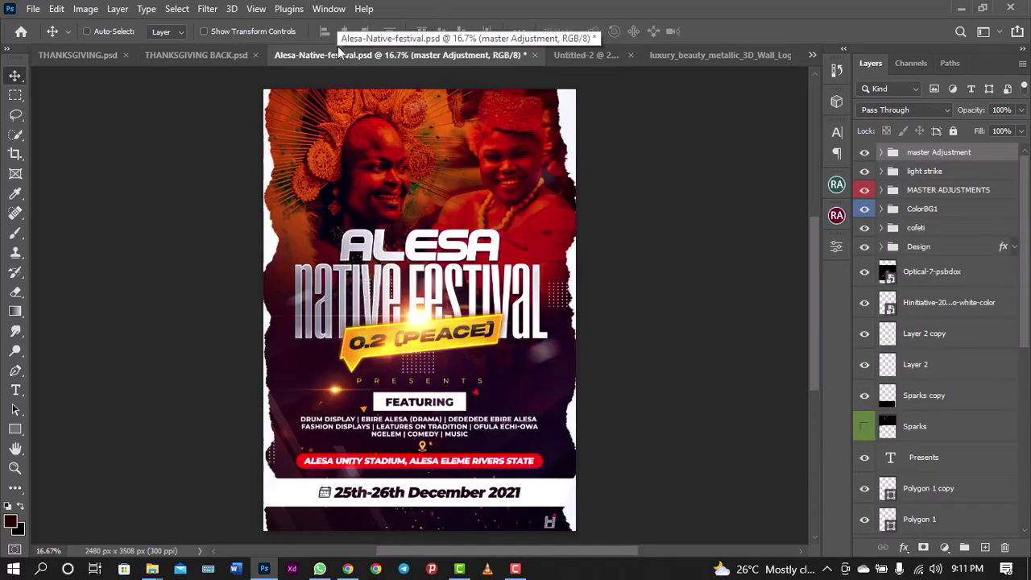
left_click(930, 283)
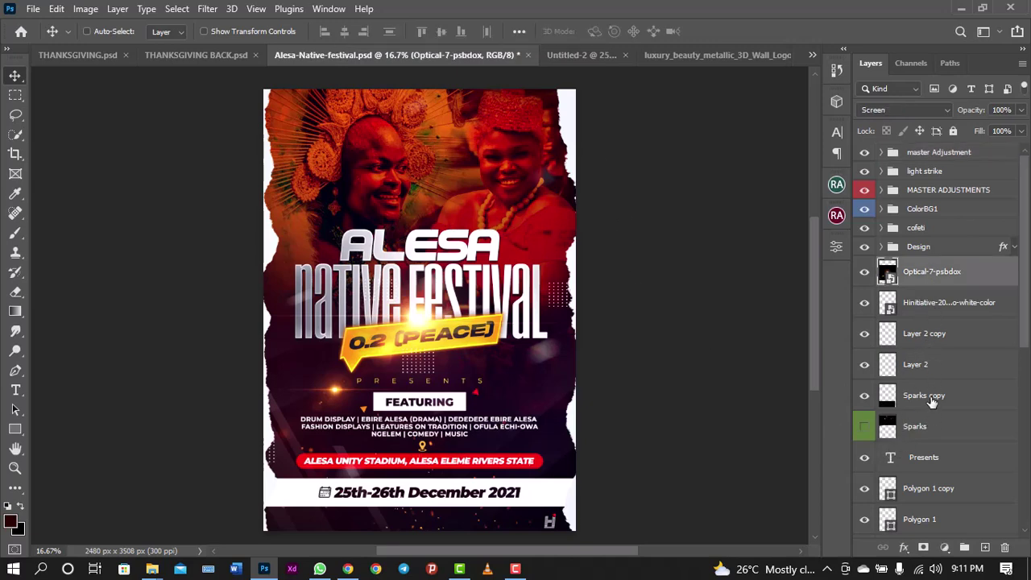
left_click(933, 403)
left_click_drag(519, 109, 430, 444)
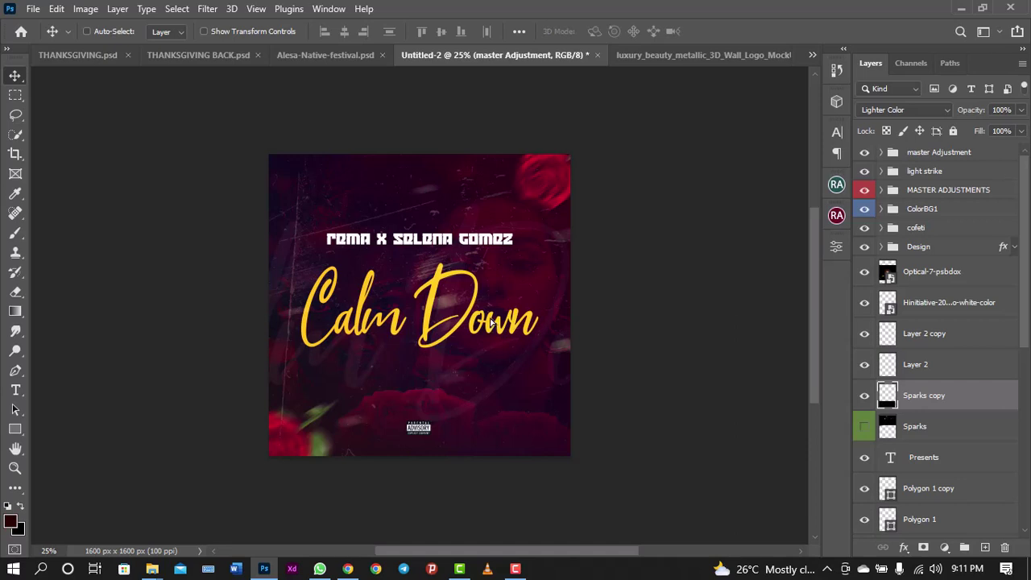
key("ctrl+shift+bracketright")
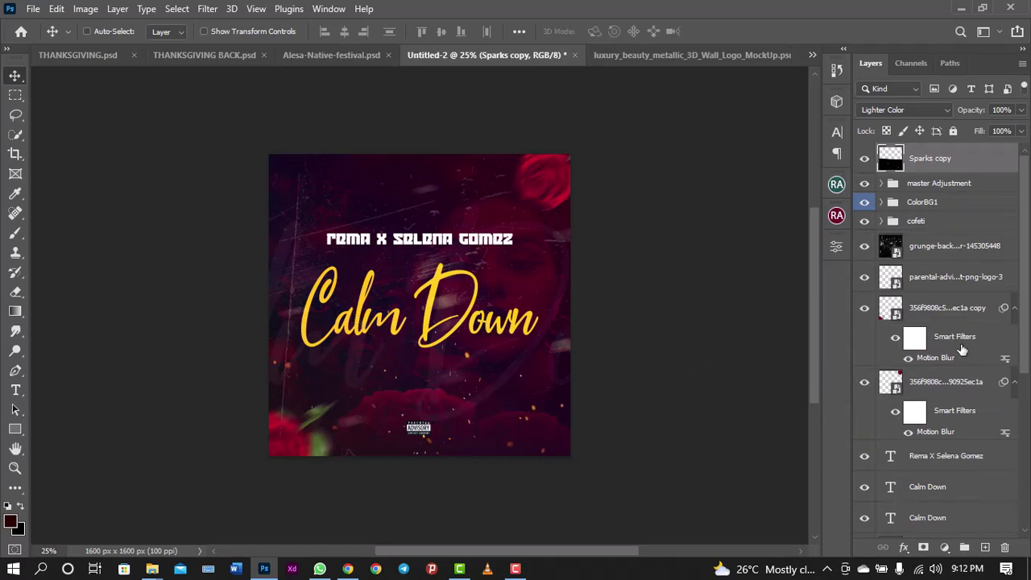
Hide the images (1) copy layer and move the Sparks copy layer just below the grunge background layer
scroll(891, 351, "down", 4)
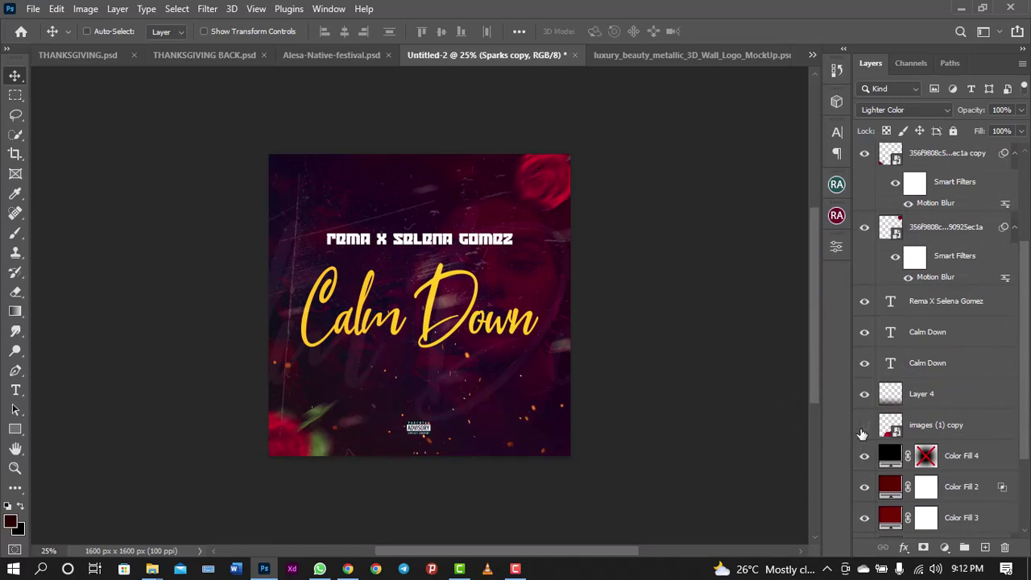
scroll(902, 153, "up", 4)
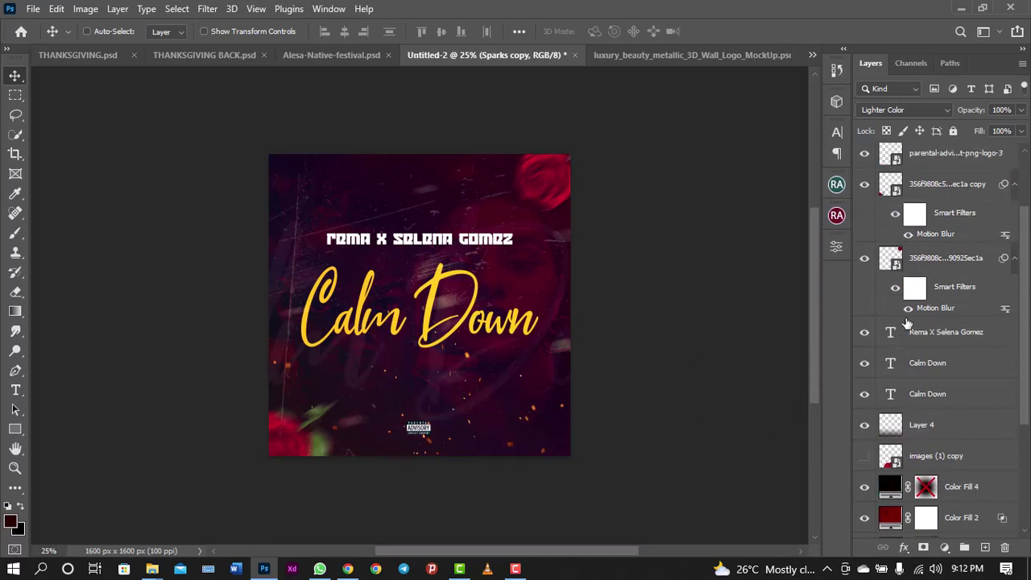
left_click_drag(904, 153, 940, 264)
Move the sparks up over the cover and enlarge them slightly with Free Transform
left_click_drag(532, 414, 500, 353)
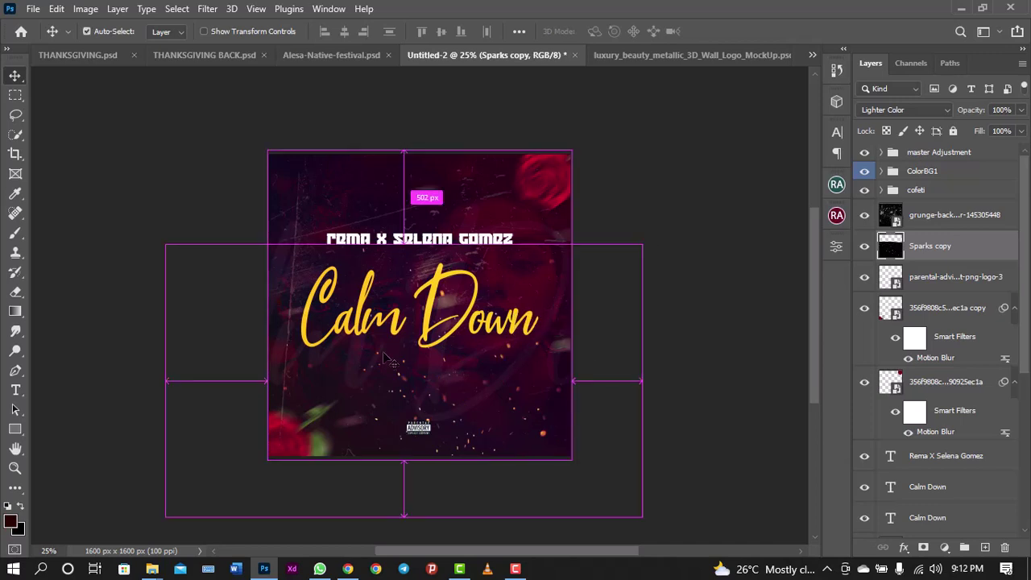
key("ctrl+minus")
key("ctrl+minus")
key("ctrl+t")
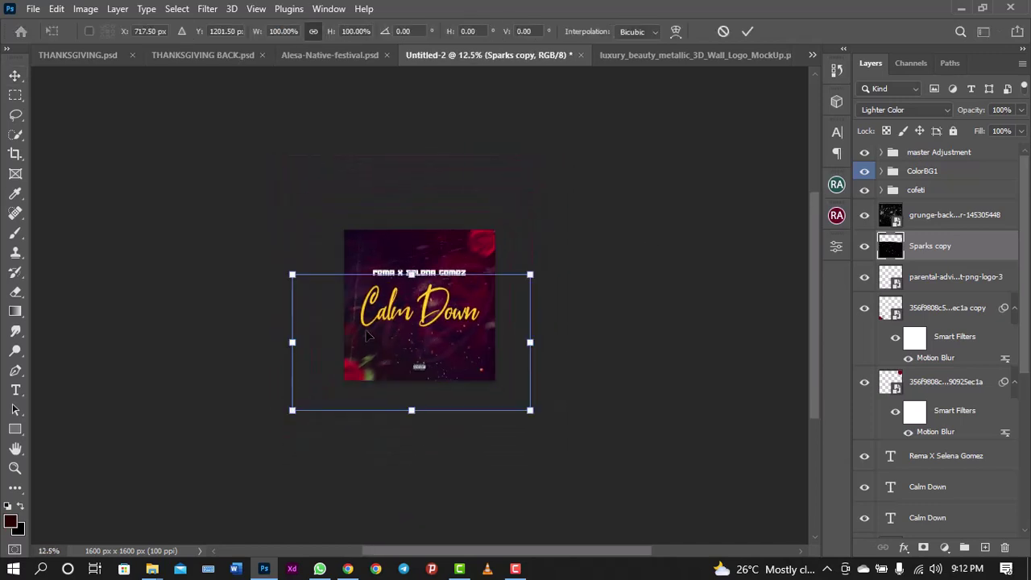
mouse_move(293, 276)
left_mouse_down()
mouse_move(336, 299)
mouse_move(288, 274)
mouse_move(284, 259)
left_mouse_up()
left_click_drag(419, 364, 413, 331)
key("Return")
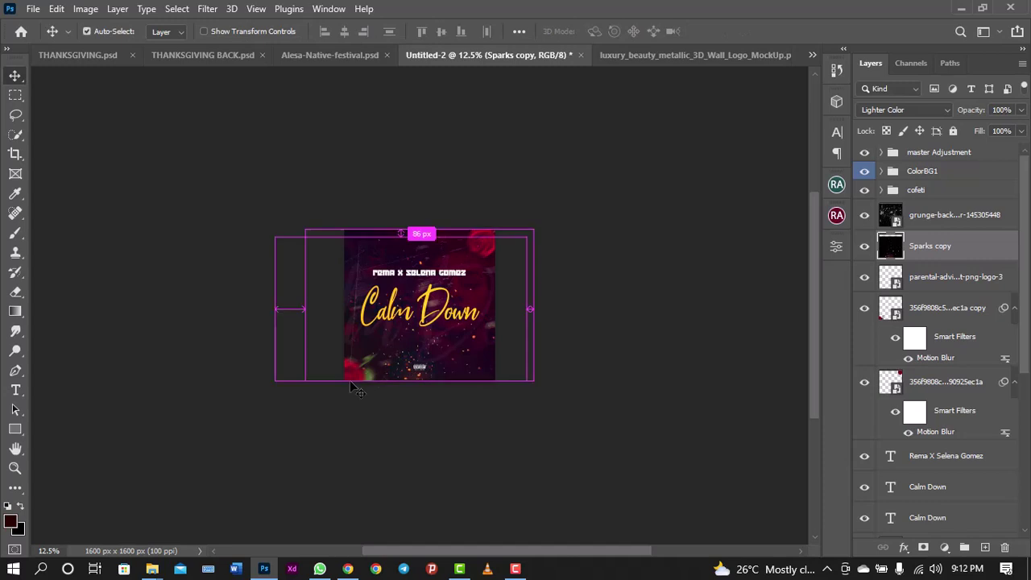
Move the sparks down towards the cover's lower part and shift the parental advisory logo to the cover's lower-right corner
key("ctrl+plus")
key("ctrl+plus")
key("ctrl+plus")
key("ctrl+minus")
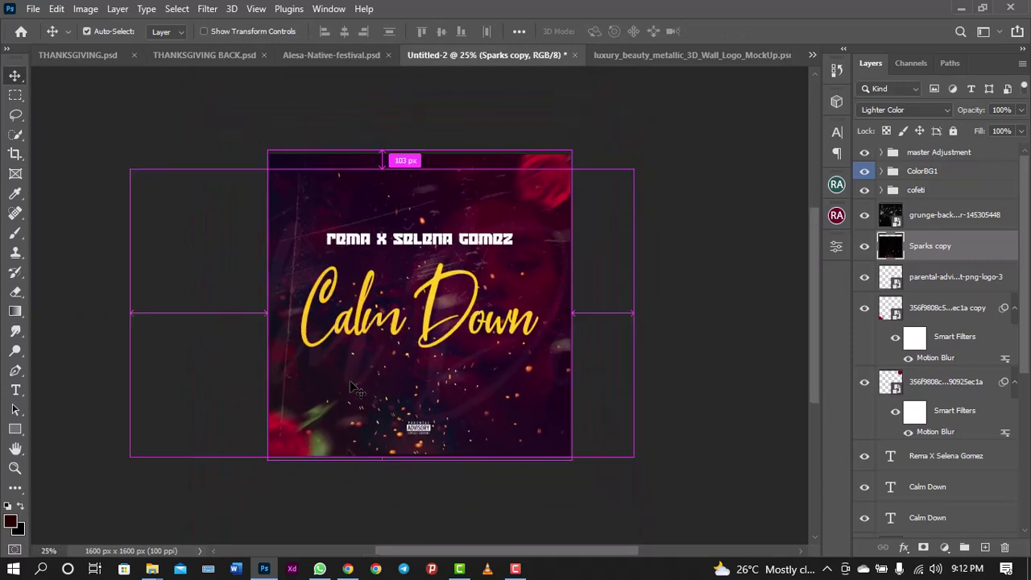
left_click_drag(537, 364, 542, 468)
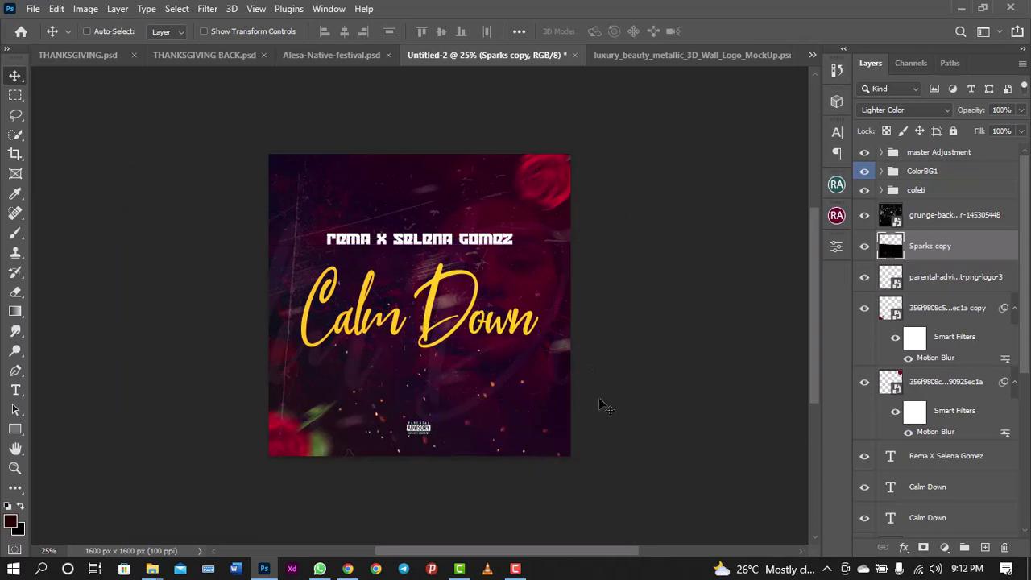
left_click(950, 280)
left_click_drag(519, 461, 632, 475)
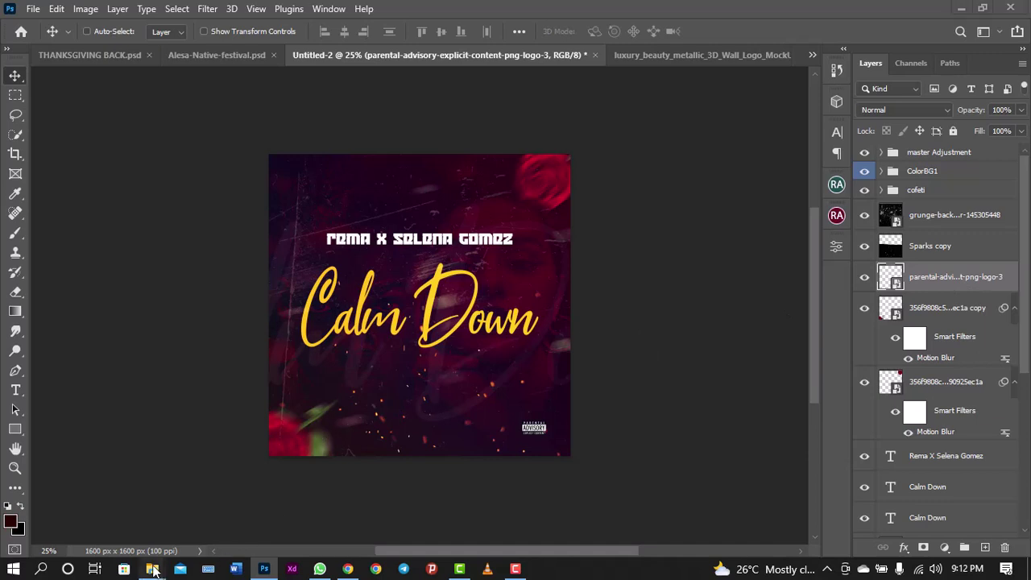
Copy the white Hinitiative logo layer from Alesa-Native-festival.psd into the Calm Down cover and place it in the lower-left corner
mouse_move(153, 571)
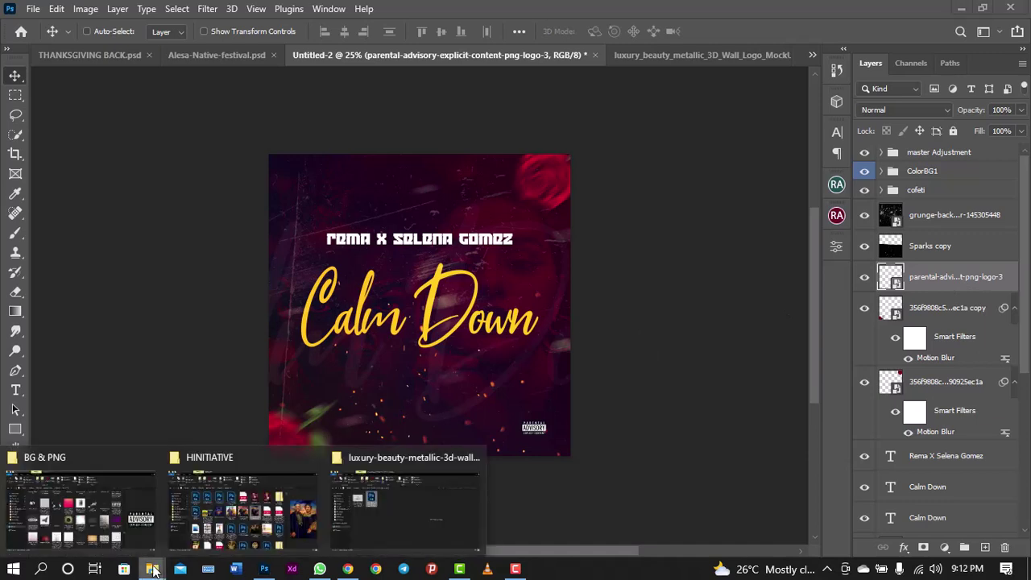
left_click(193, 61)
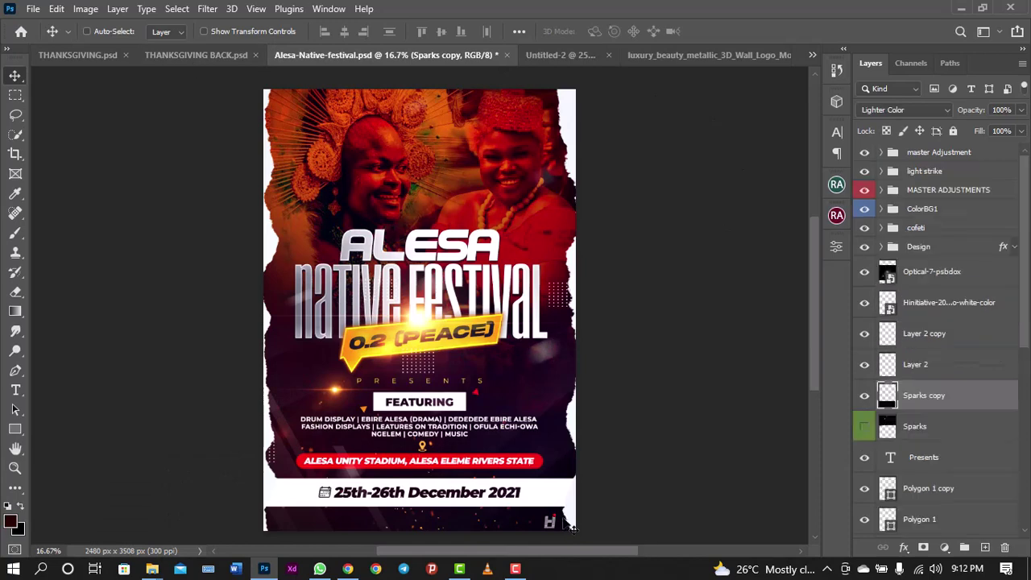
left_click(930, 299)
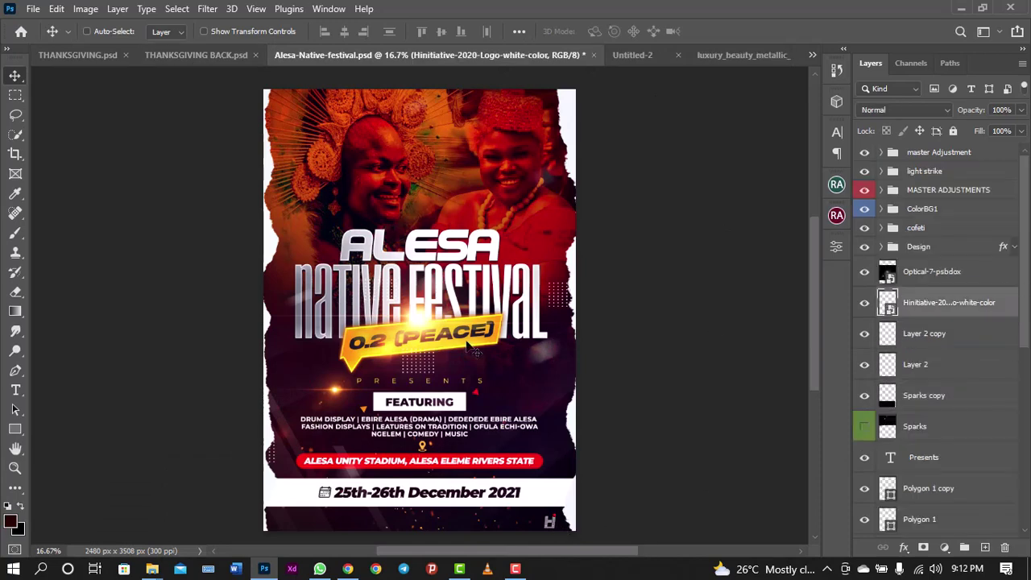
left_click_drag(475, 350, 353, 427)
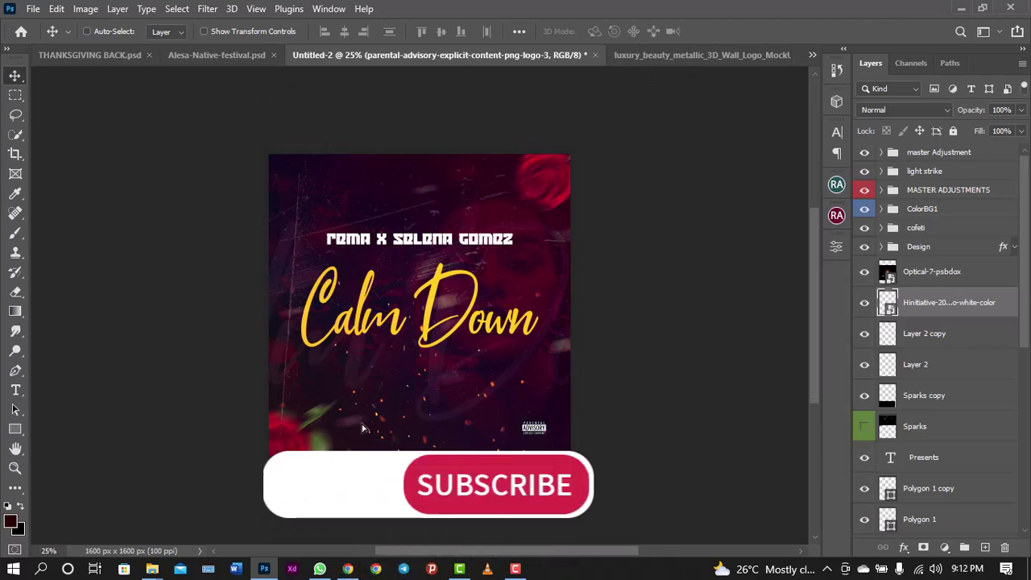
left_click_drag(427, 360, 334, 449)
Scale the Hinitiative logo down to about 6% with Free Transform
key("ctrl+t")
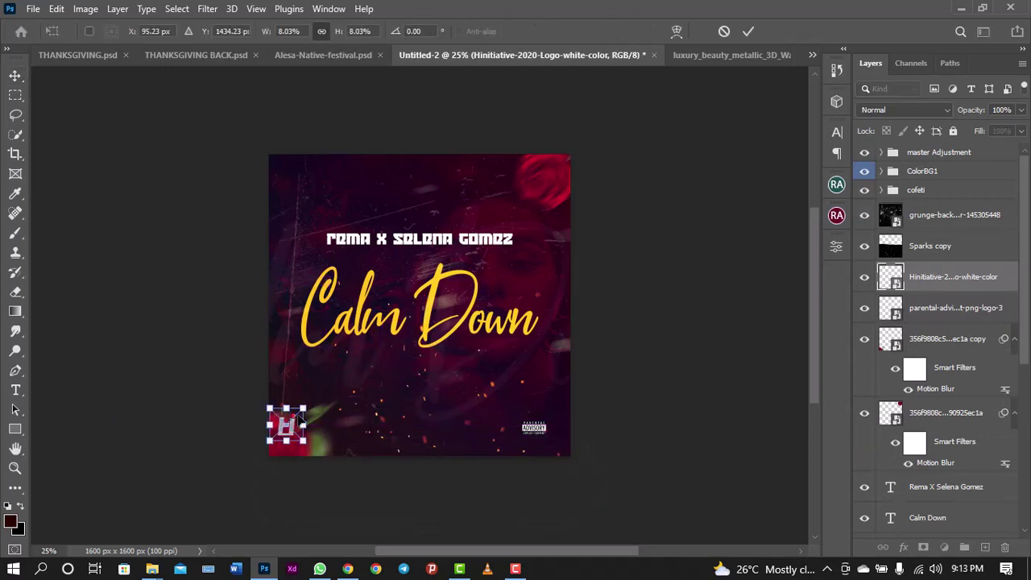
left_click_drag(303, 416, 300, 412)
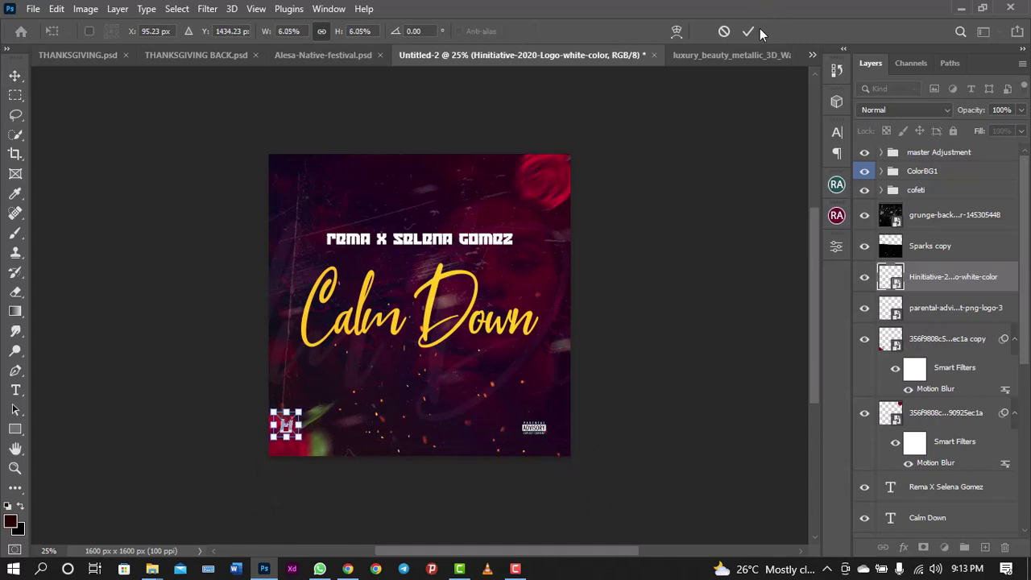
left_click(754, 28)
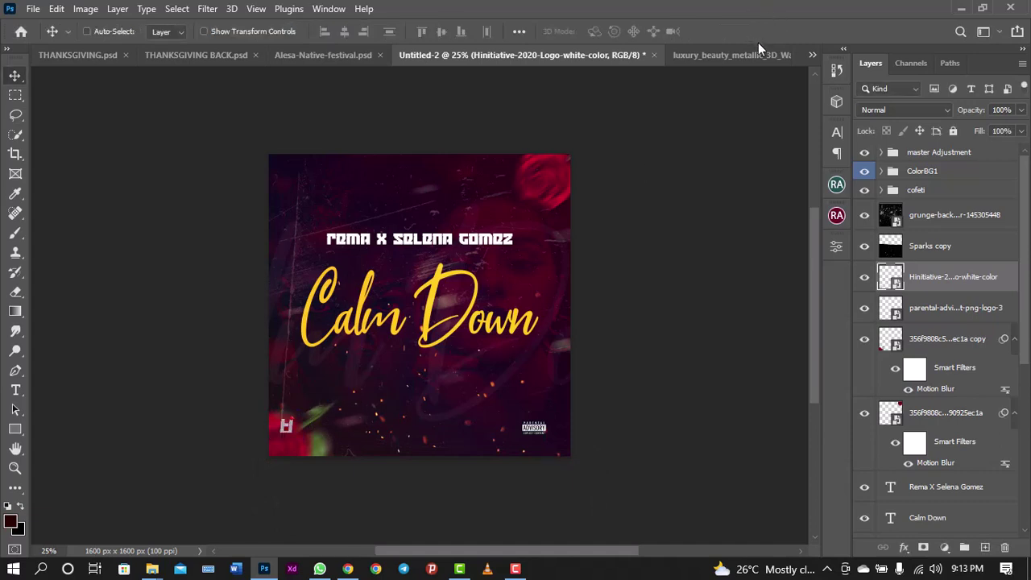
Hide both motion-blurred rose layers and move the Hinitiative logo slightly inward from the cover's left edge
left_click(865, 339)
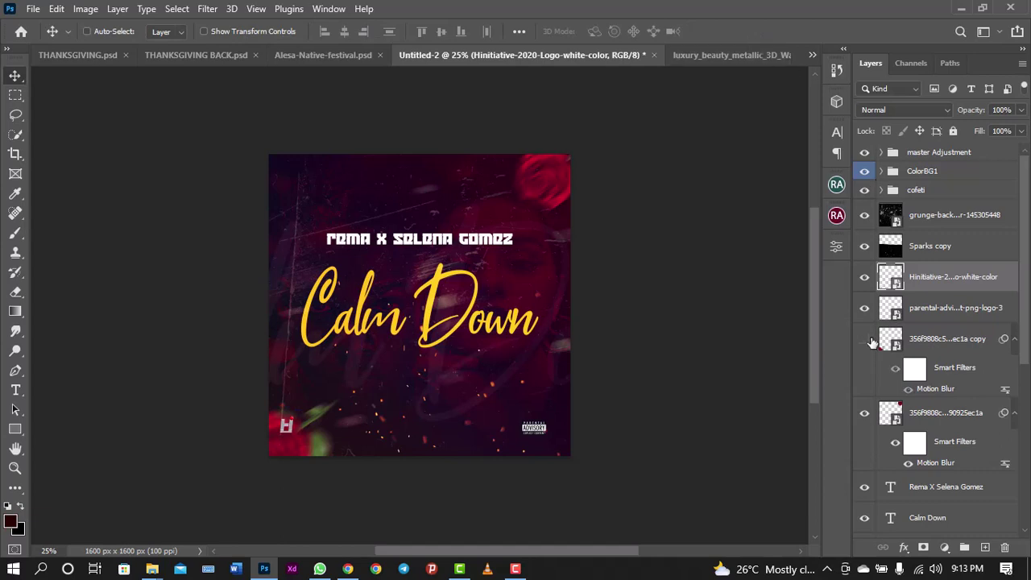
left_click(864, 411)
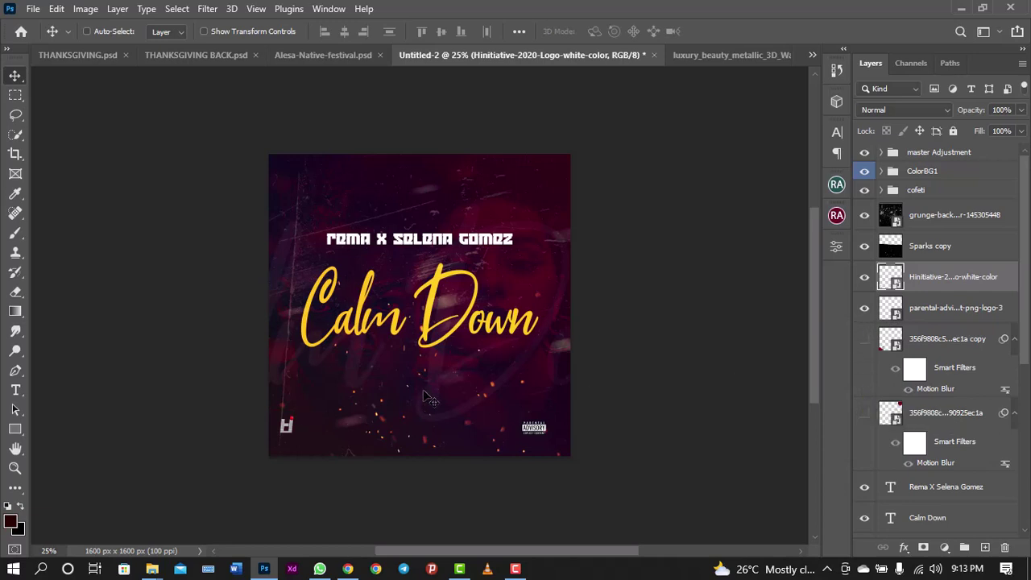
mouse_move(424, 416)
left_mouse_down()
mouse_move(439, 427)
mouse_move(438, 418)
left_mouse_up()
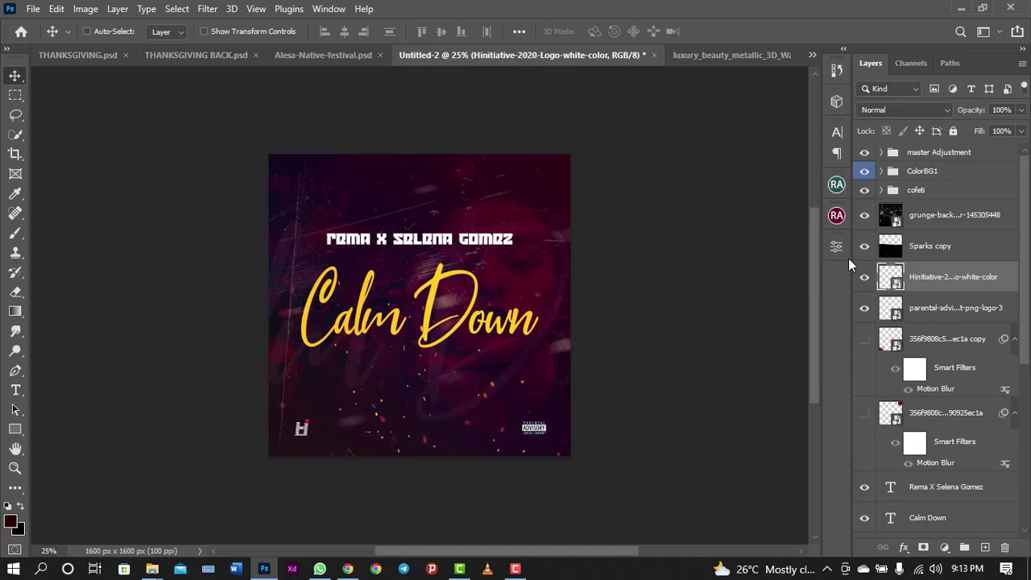
Enlarge the parental advisory logo slightly with Free Transform
left_click(899, 310)
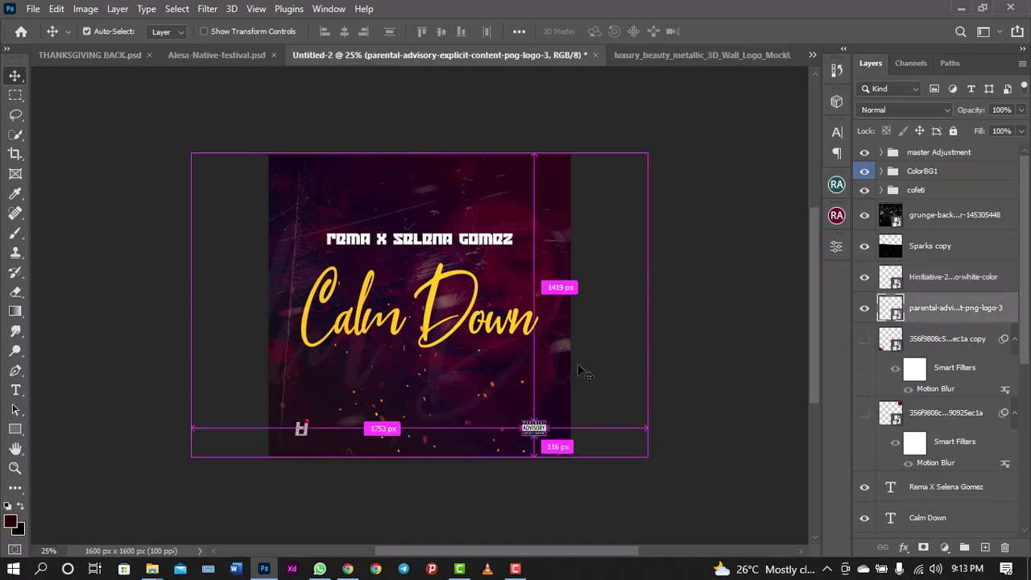
key("ctrl+t")
left_click_drag(549, 414, 553, 411)
key("Return")
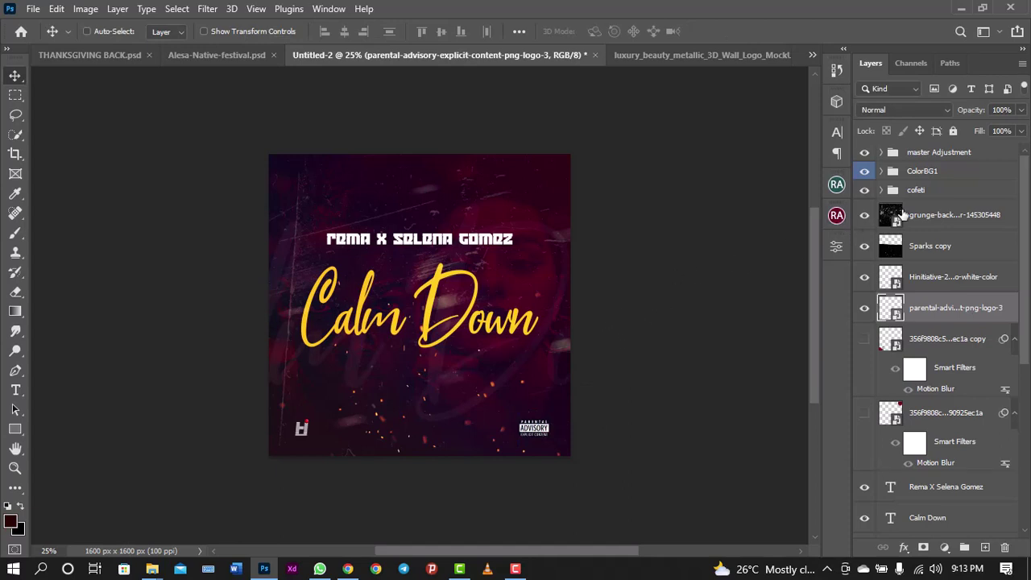
Show the two rose layers again to compare the cover with and without them, and hide both
left_click(928, 242)
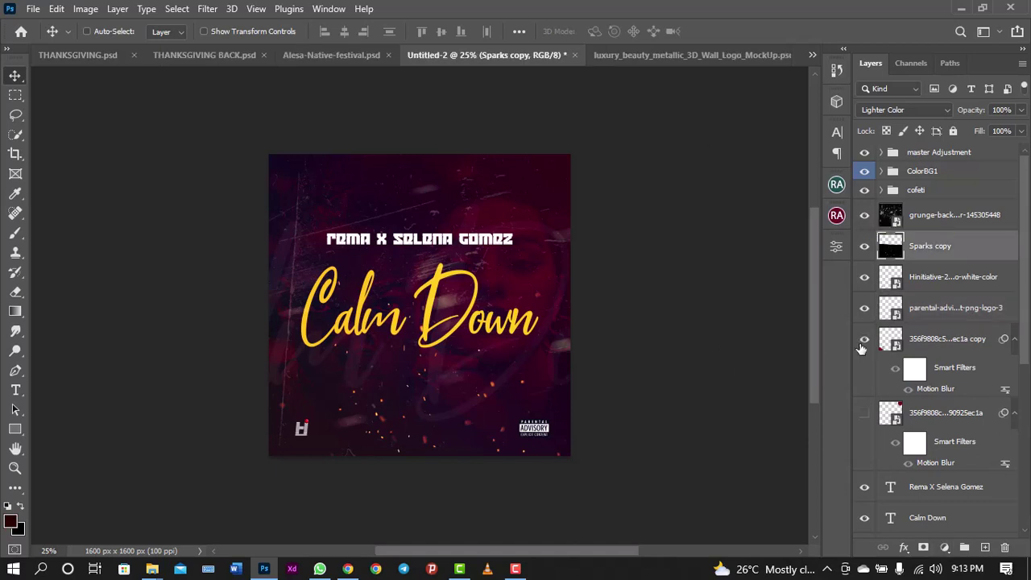
left_click(864, 412)
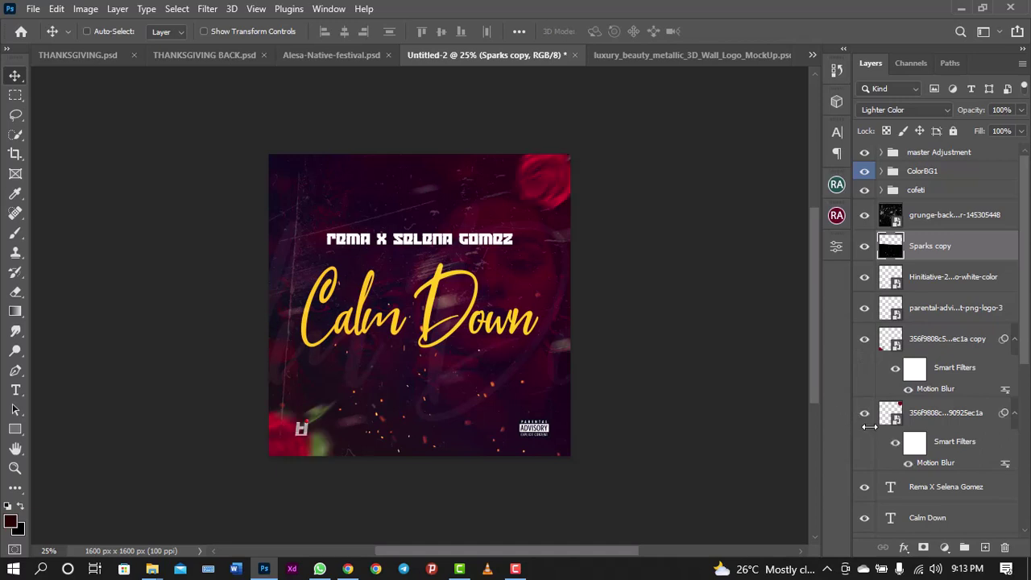
left_click(865, 412)
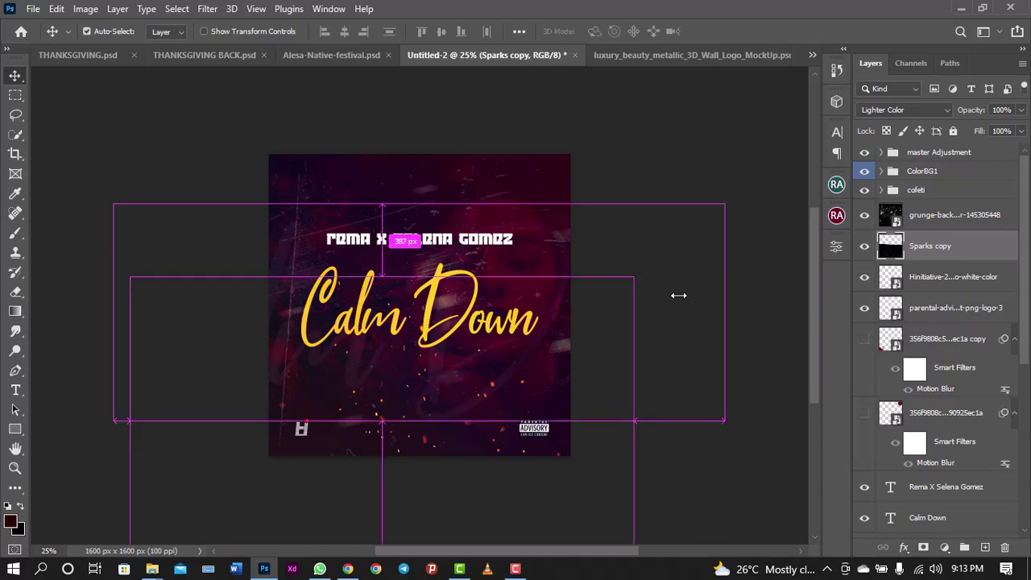
Reduce the fill of the black Color Fill 4 layer to 40% to brighten the faces in the background
key("ctrl+minus")
key("ctrl+plus")
key("ctrl+plus")
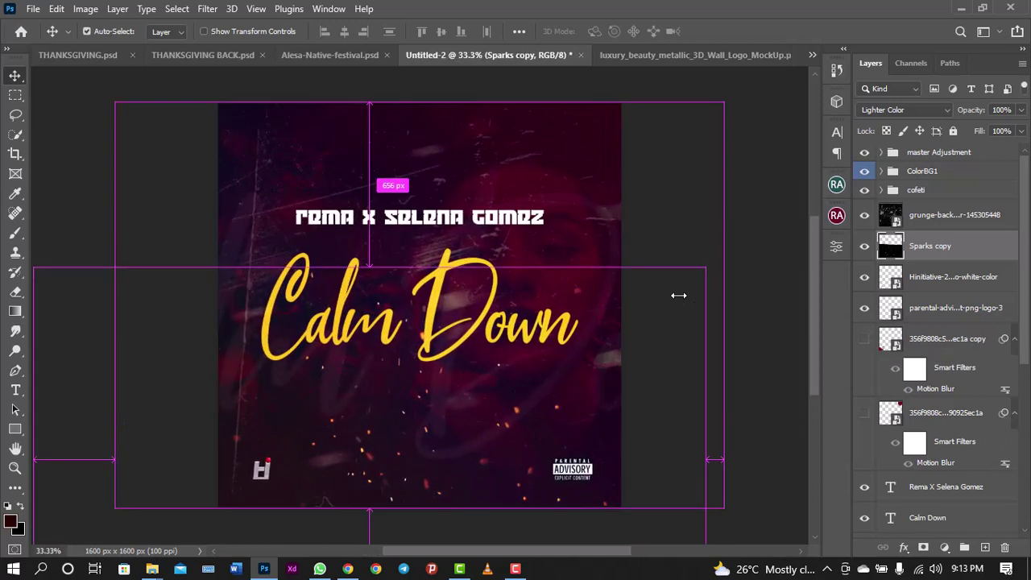
scroll(977, 488, "down", 5)
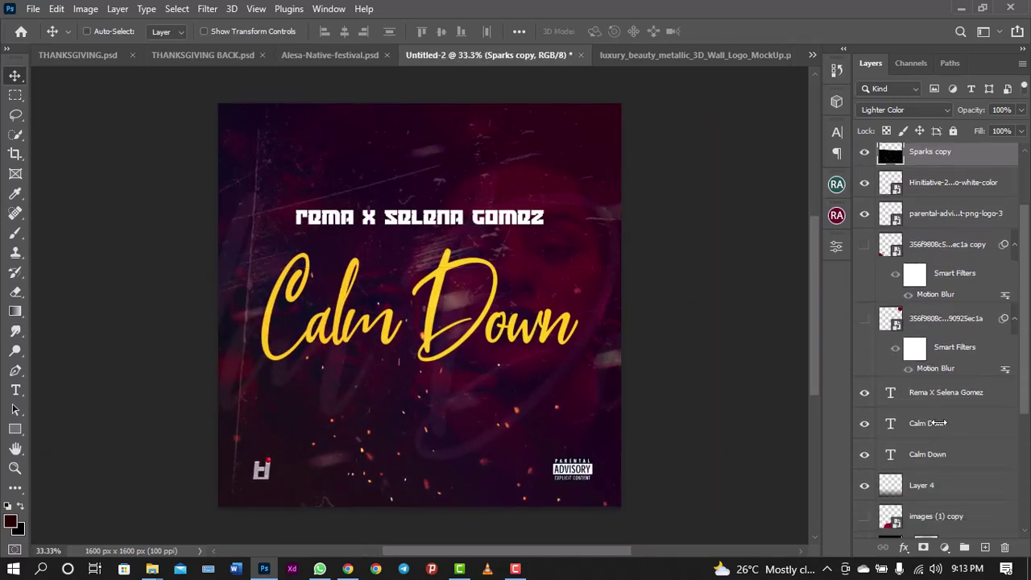
scroll(977, 488, "down", 5)
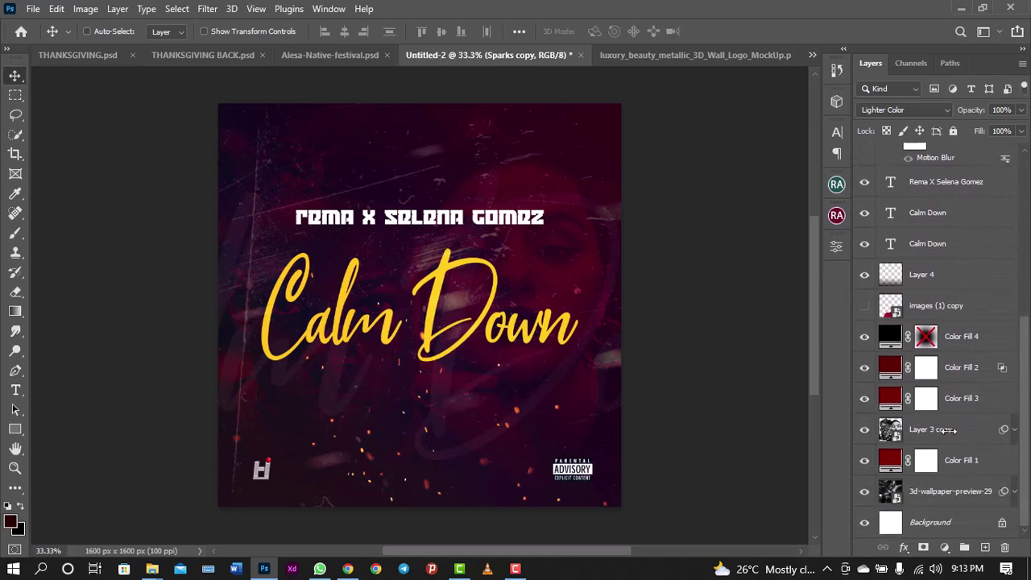
left_click(967, 336)
left_click(1021, 130)
left_click_drag(1021, 149, 967, 148)
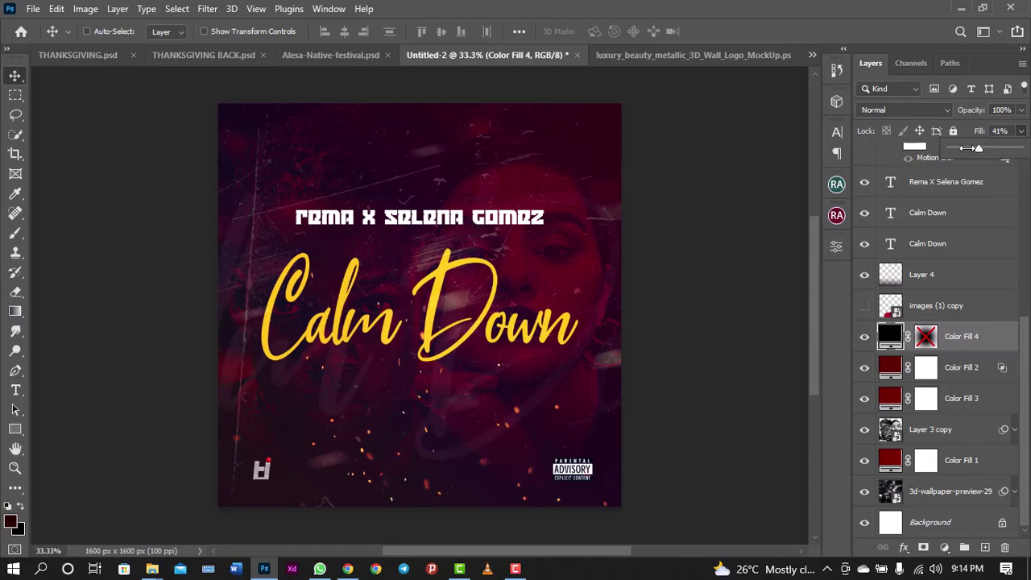
key("ctrl+minus")
key("ctrl+minus")
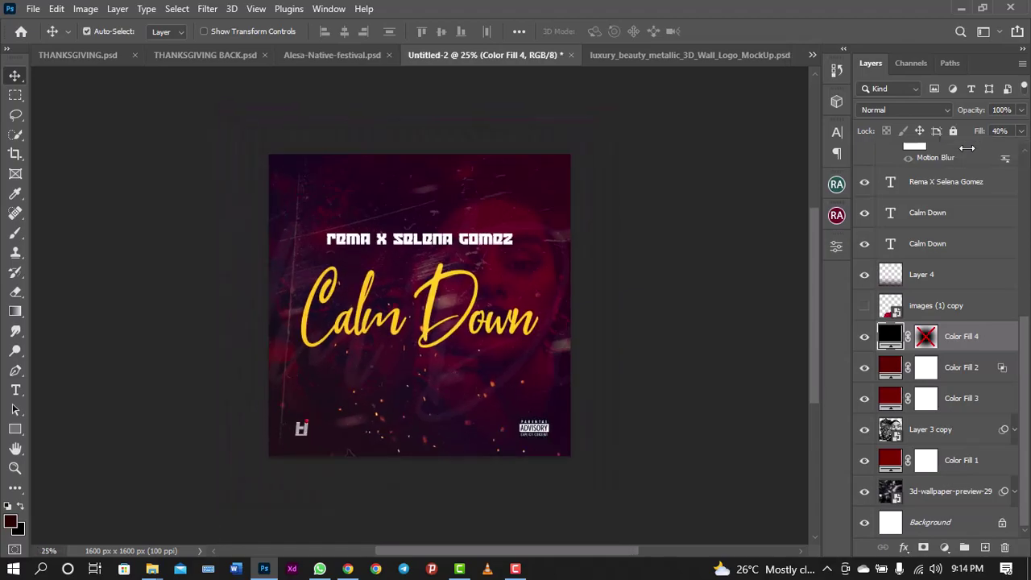